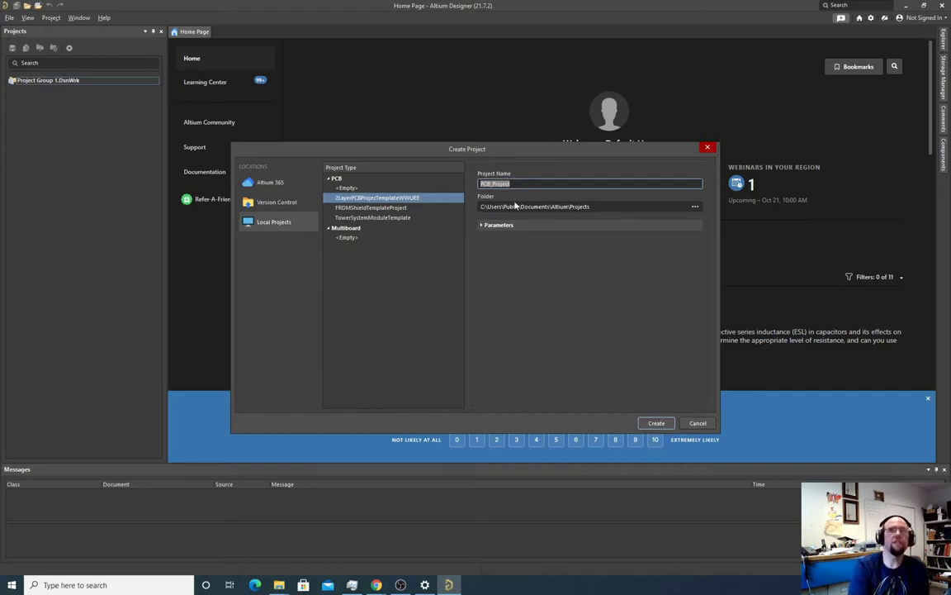
- Name the new 2-layer PCB project 320_LED_DRV_DEMO
{"action": "type", "text": "320_"}
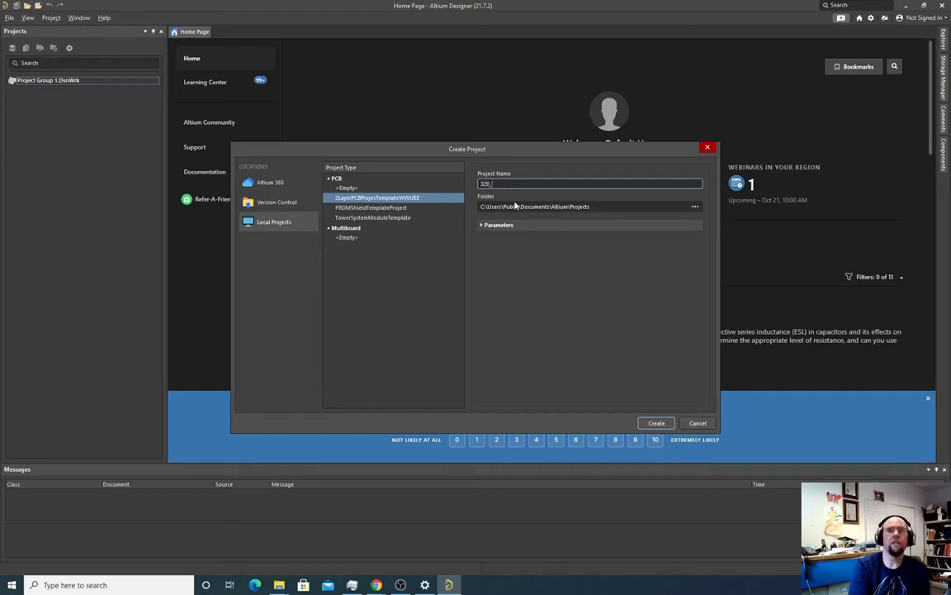
{"action": "type", "text": "LED_DRV"}
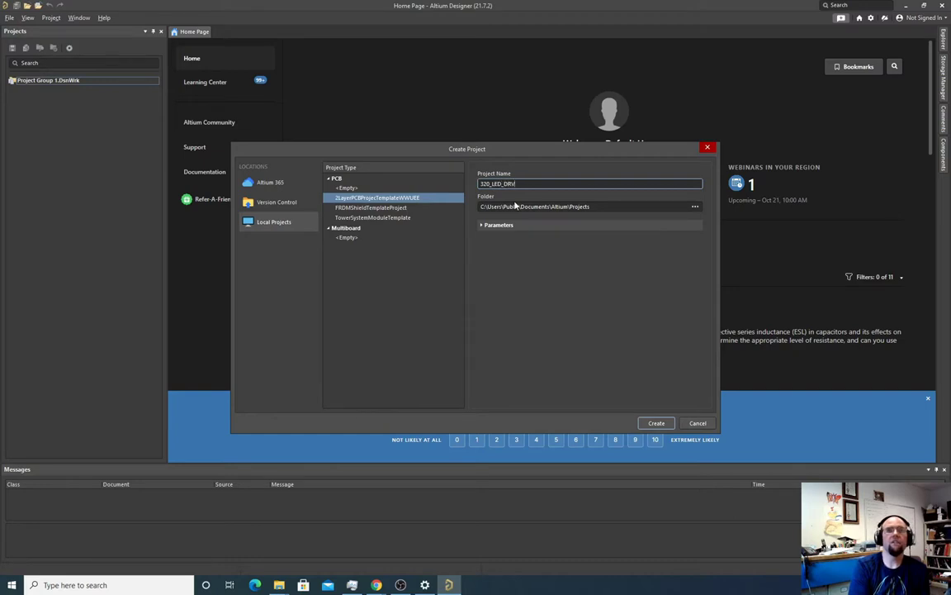
{"action": "type", "text": "_DEMO"}
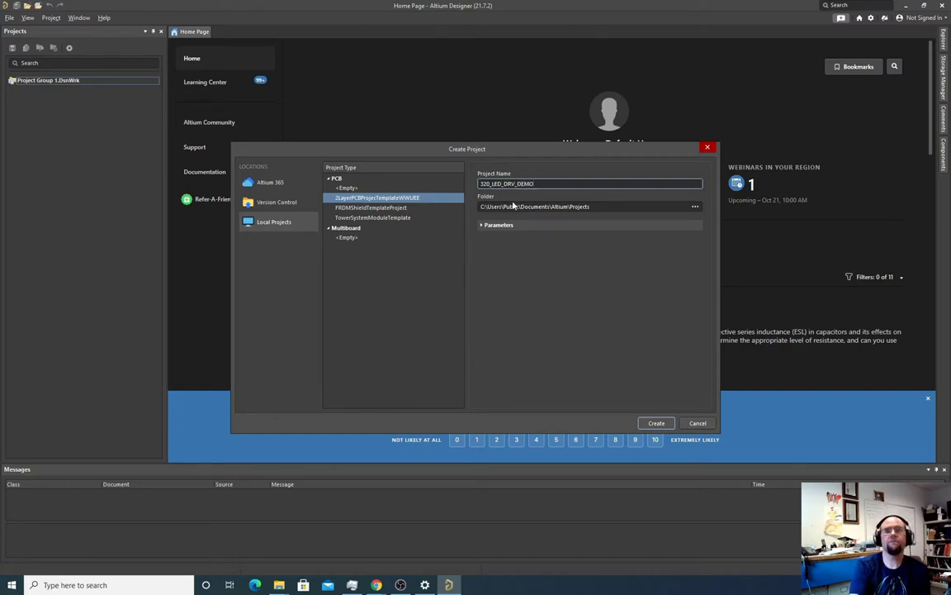
{"action": "key", "text": "Tab"}
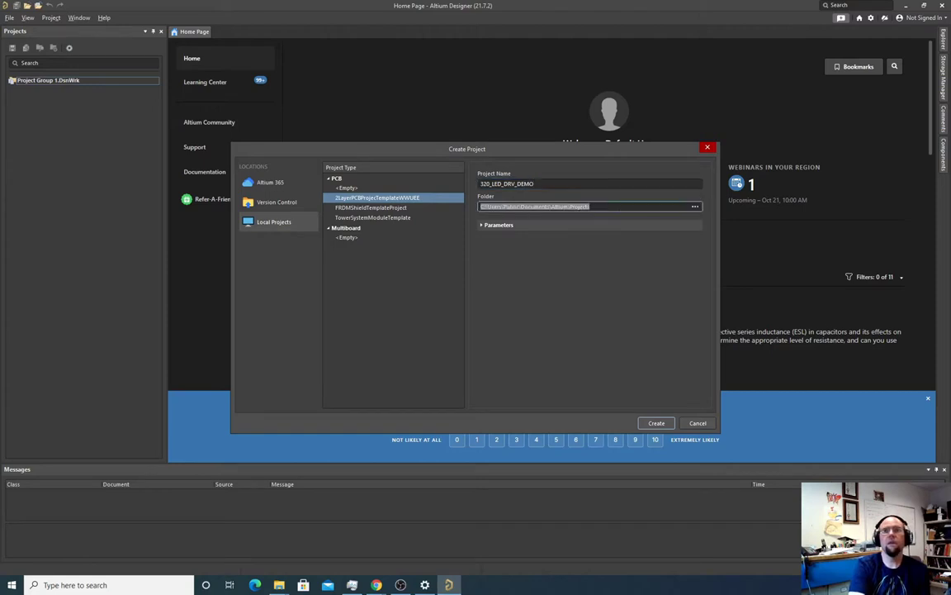
- Set the project's location to the Altium folder inside Documents
{"action": "left_click", "coordinate": [694, 206]}
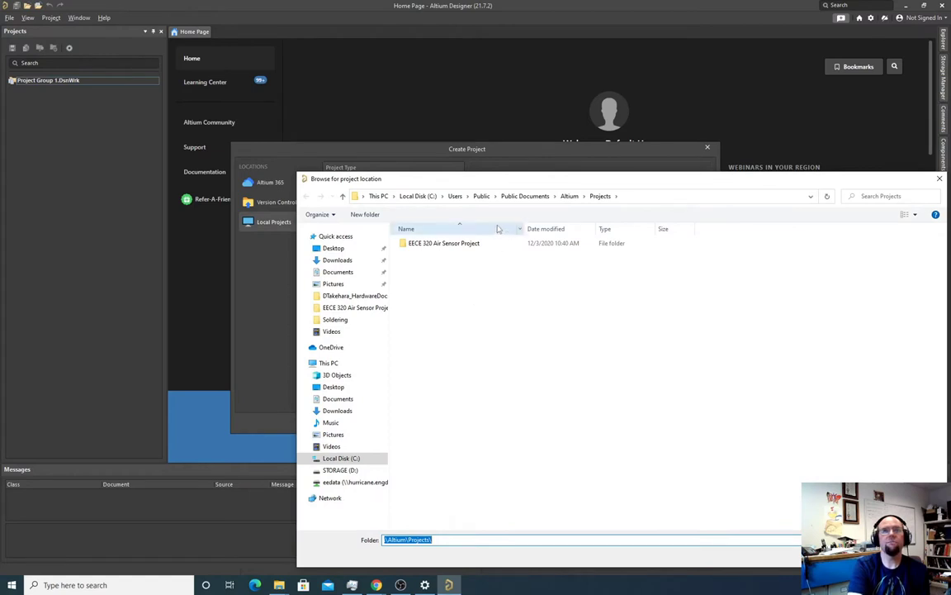
{"action": "left_click", "coordinate": [346, 272]}
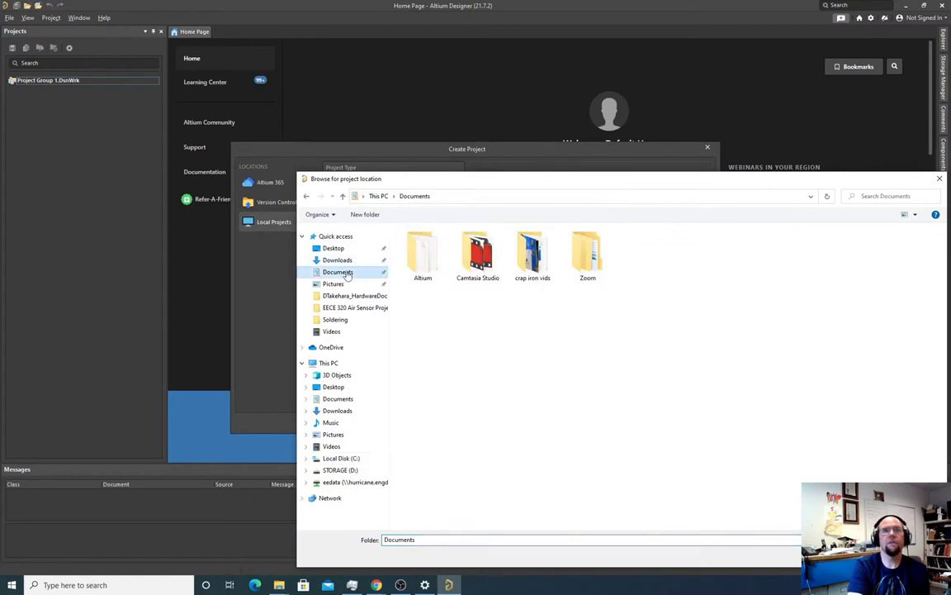
{"action": "left_click", "coordinate": [420, 257]}
{"action": "double_click", "coordinate": [419, 256]}
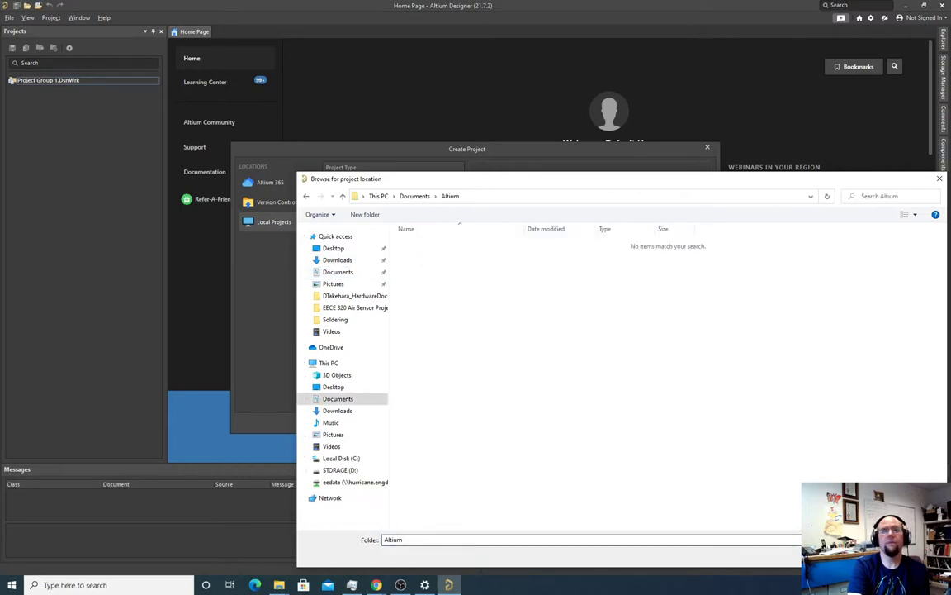
{"action": "key", "text": "Return"}
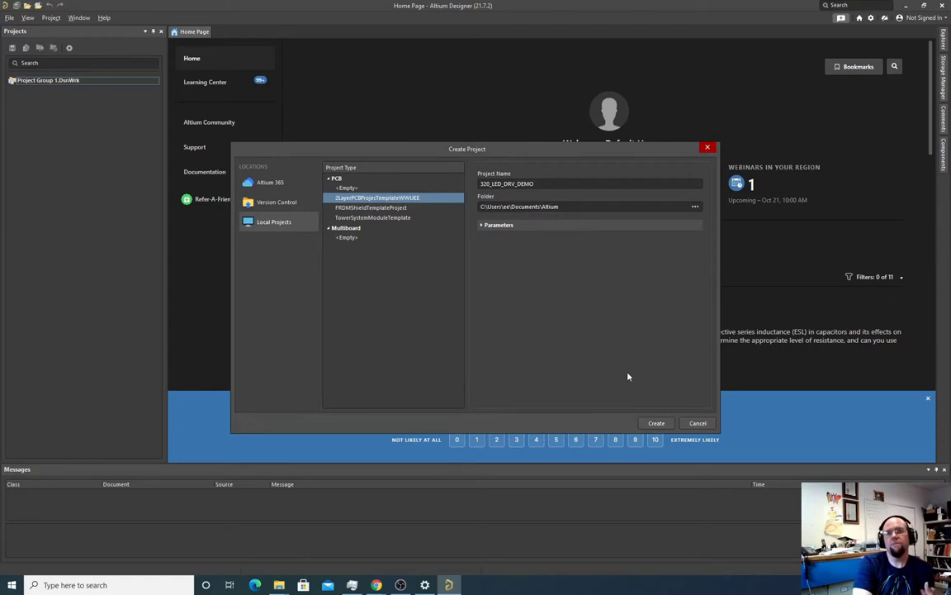
- Create the project and open its BSheetSchematicTemplateWWU schematic at the title block
{"action": "left_click", "coordinate": [655, 424]}
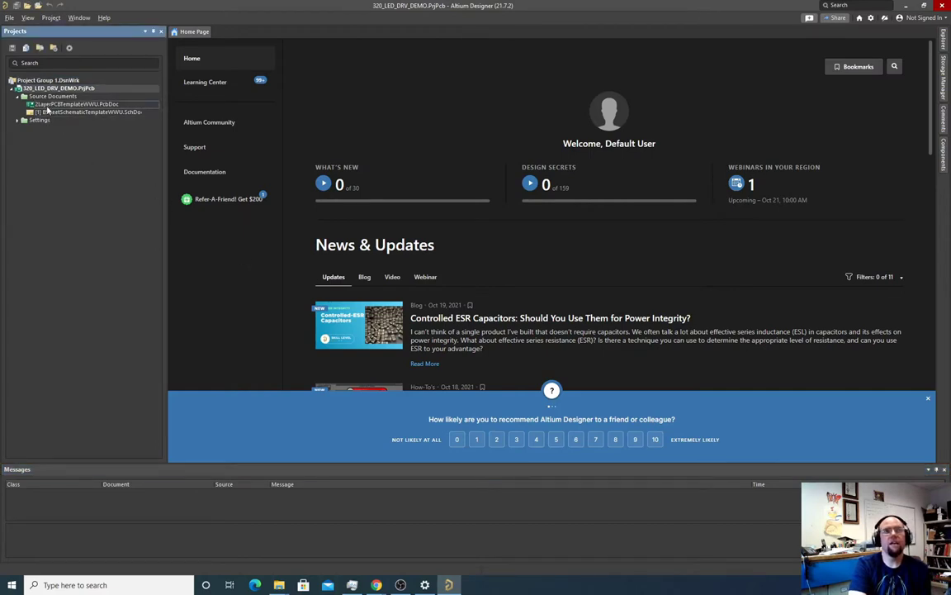
{"action": "double_click", "coordinate": [48, 113]}
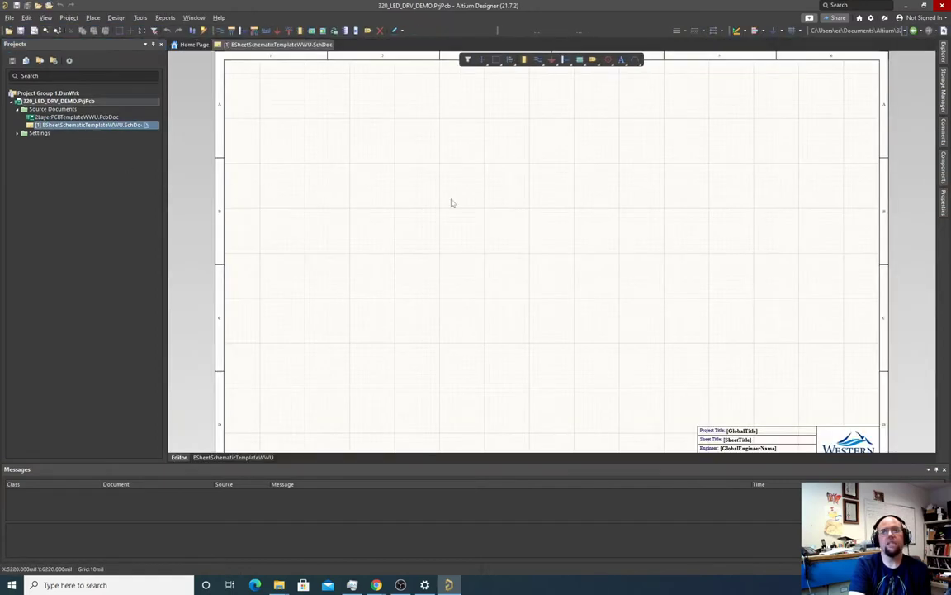
{"action": "scroll", "coordinate": [446, 204], "scroll_direction": "down", "scroll_amount": 2}
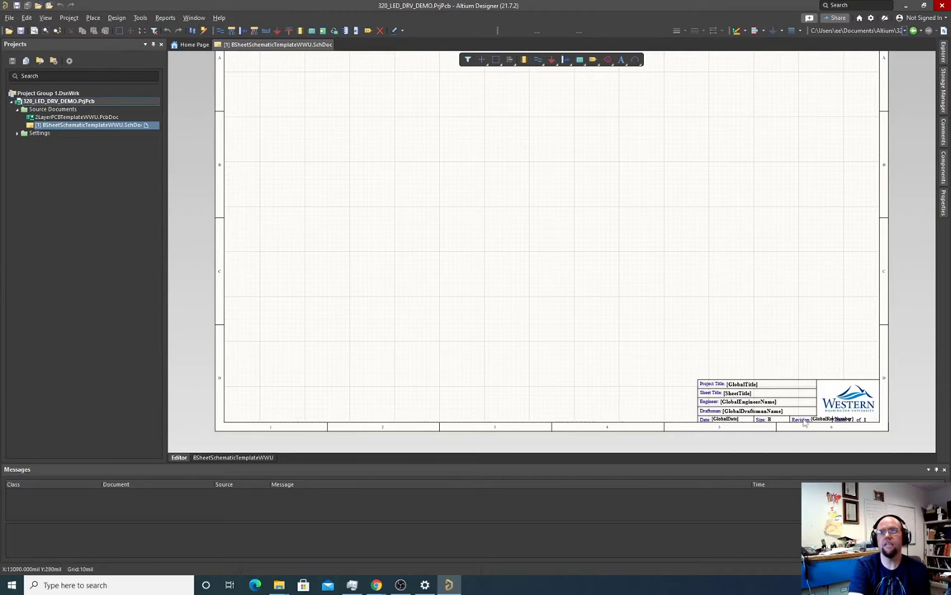
- Open the project options at the project parameters and move the dialog clear of the sheet's title block
{"action": "left_click", "coordinate": [70, 19]}
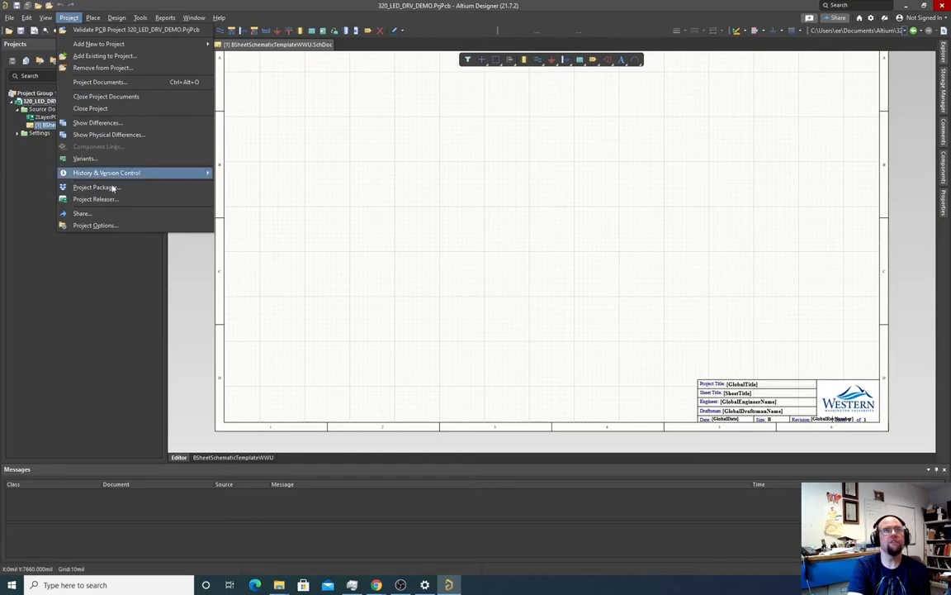
{"action": "left_click", "coordinate": [109, 225]}
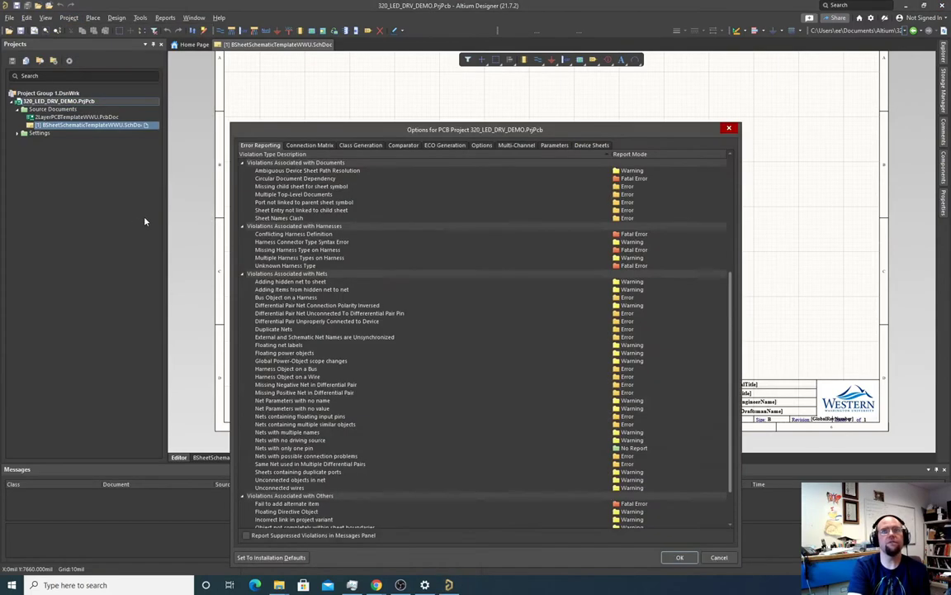
{"action": "left_click", "coordinate": [360, 146]}
{"action": "left_click", "coordinate": [403, 146]}
{"action": "left_click", "coordinate": [445, 146]}
{"action": "left_click", "coordinate": [482, 145]}
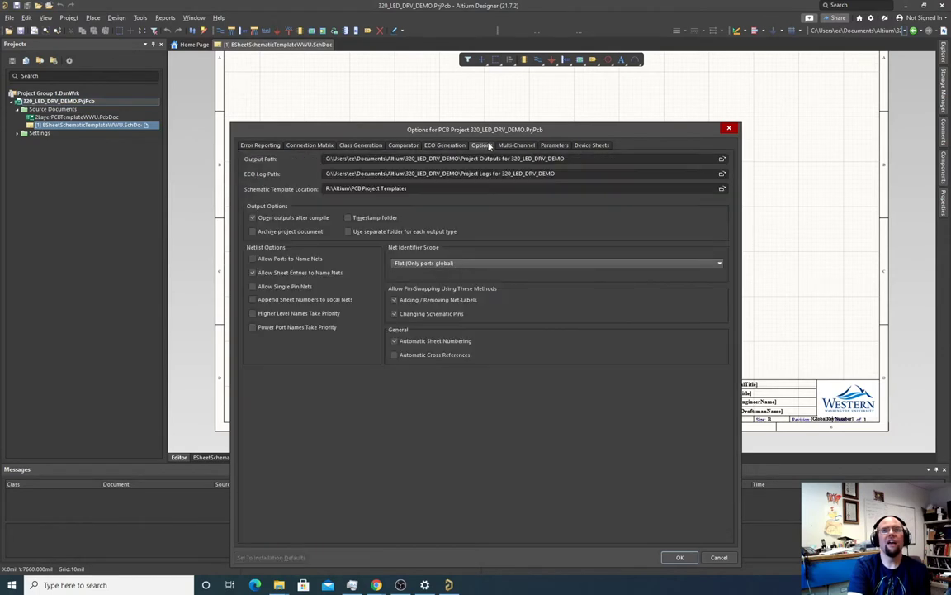
{"action": "left_click", "coordinate": [516, 145]}
{"action": "left_click", "coordinate": [554, 146]}
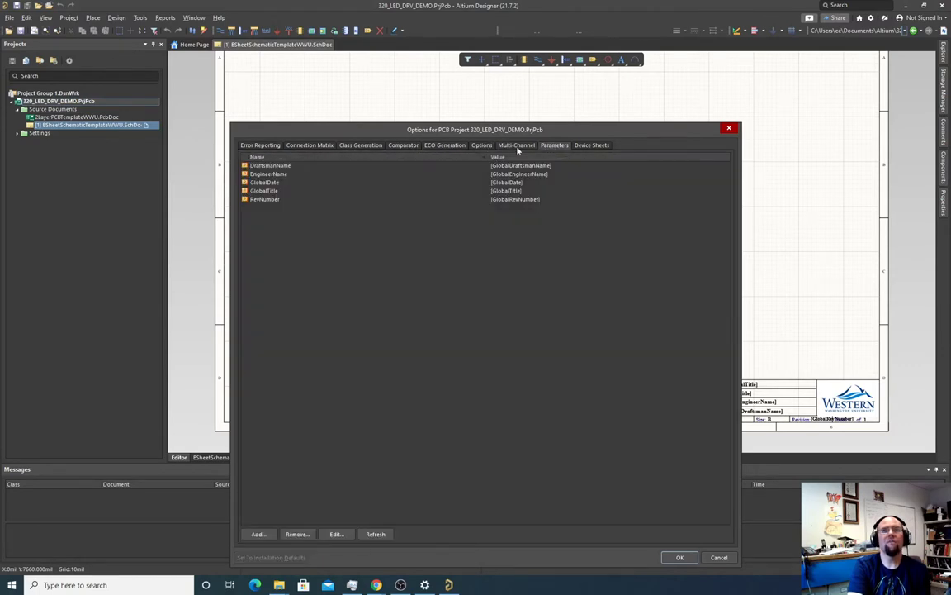
{"action": "left_click_drag", "start_coordinate": [341, 132], "coordinate": [238, 256]}
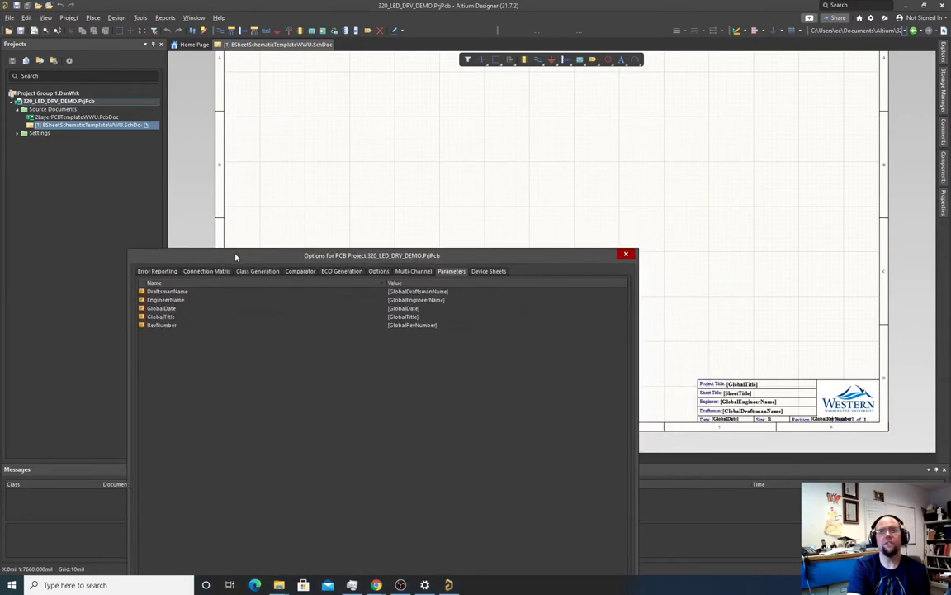
- Enter the designer's full name for both the DraftsmanName and EngineerName parameters
{"action": "left_click", "coordinate": [415, 291]}
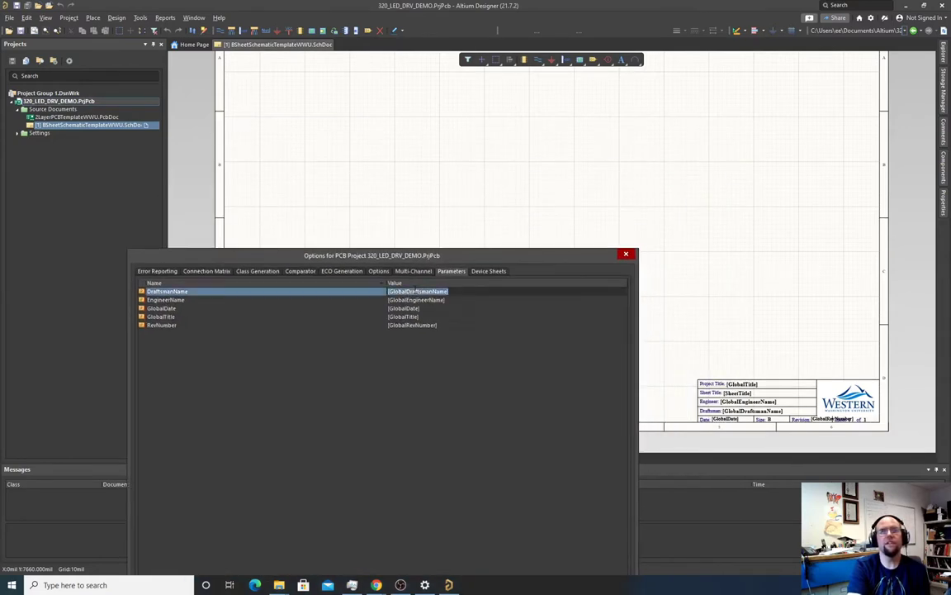
{"action": "type", "text": "John"}
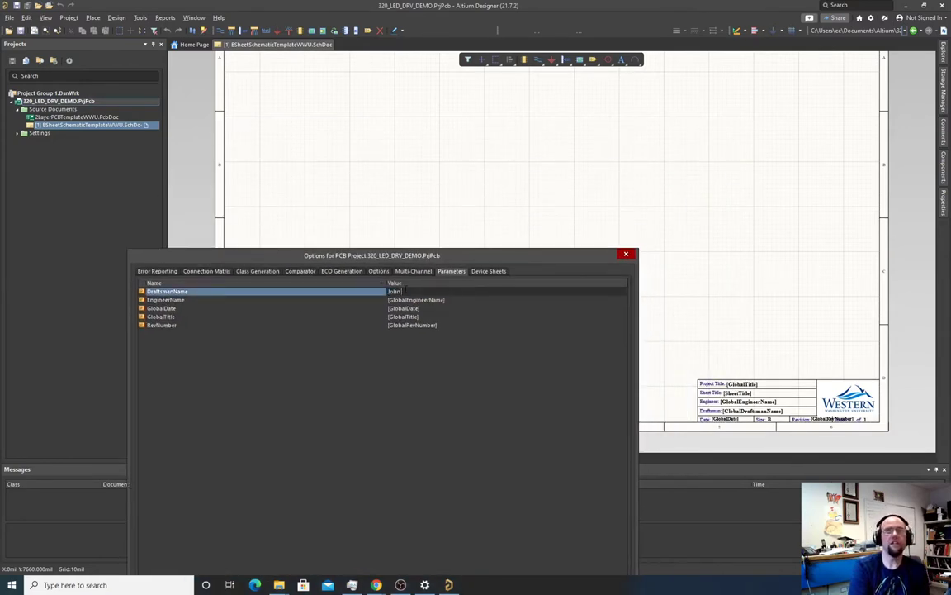
{"action": "type", "text": " Lund"}
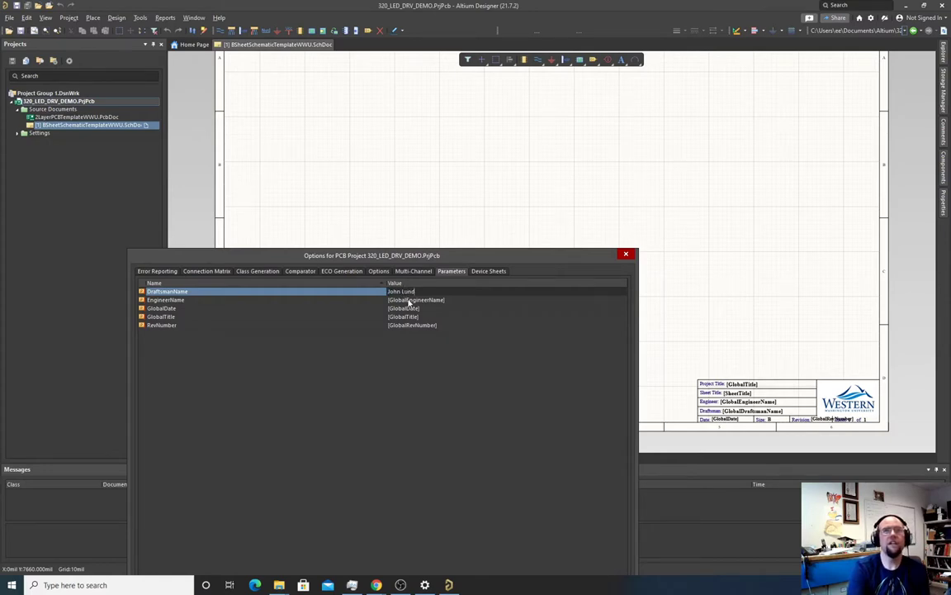
{"action": "left_click", "coordinate": [415, 300]}
{"action": "type", "text": "John Lund"}
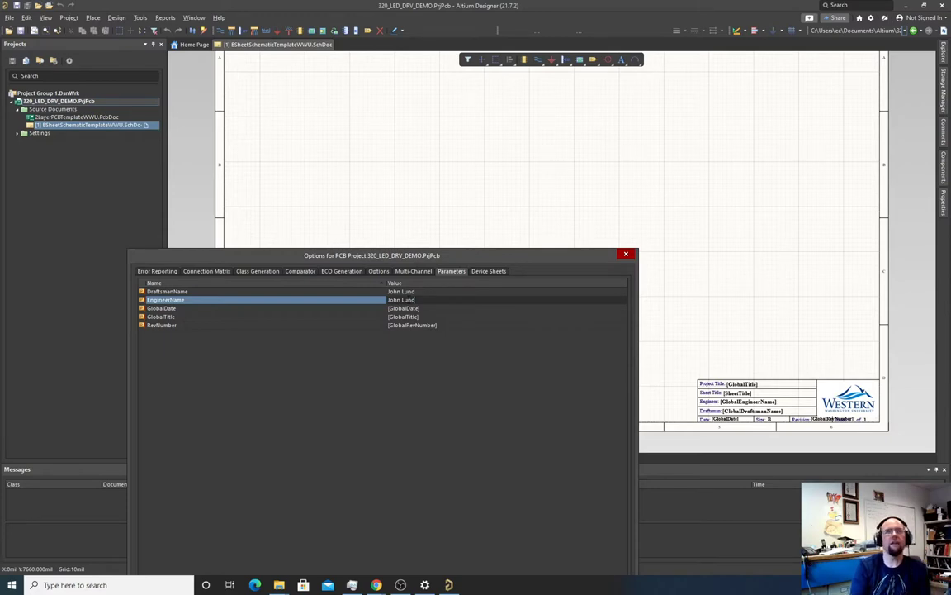
- Set the GlobalDate parameter to 08/14/2021
{"action": "left_click", "coordinate": [403, 308]}
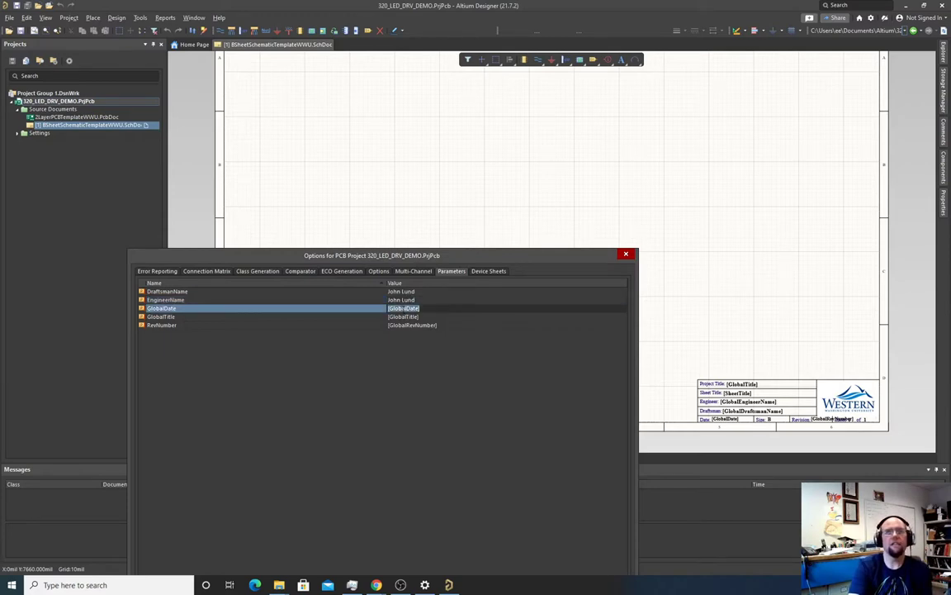
{"action": "type", "text": "Octo"}
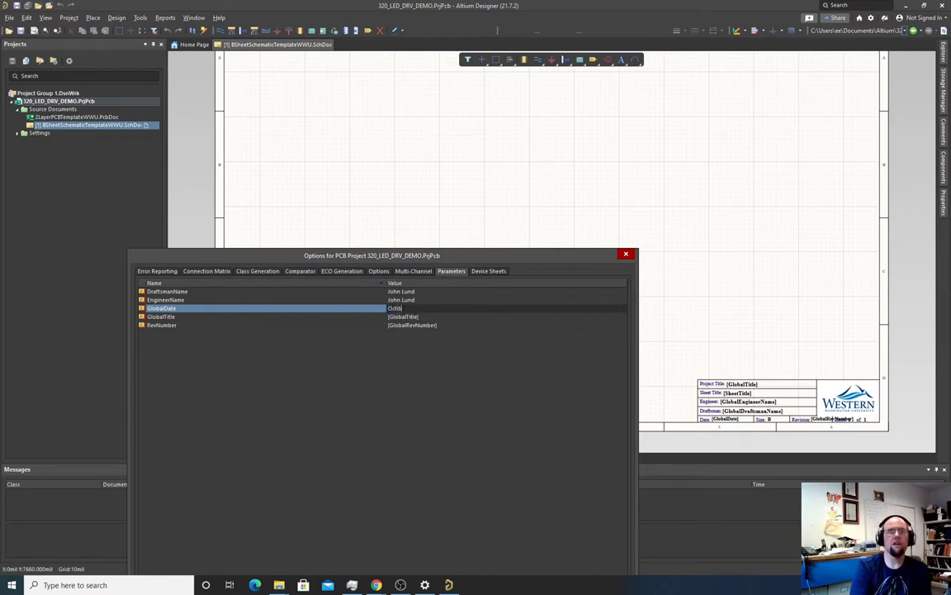
{"action": "key", "text": "BackSpace"}
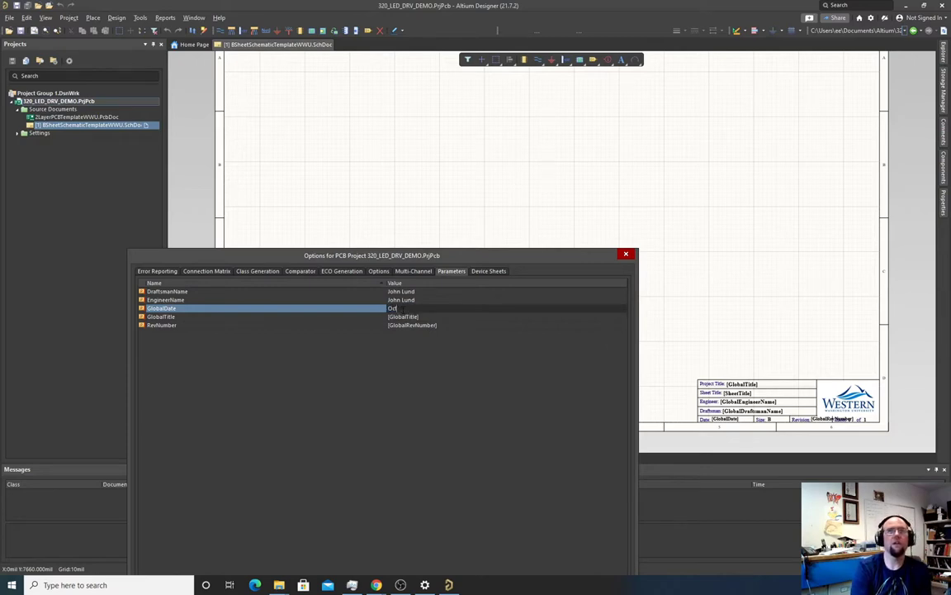
{"action": "type", "text": "ber"}
{"action": "key", "text": "BackSpace"}
{"action": "key", "text": "BackSpace"}
{"action": "key", "text": "BackSpace"}
{"action": "key", "text": "BackSpace"}
{"action": "key", "text": "BackSpace"}
{"action": "key", "text": "BackSpace"}
{"action": "key", "text": "BackSpace"}
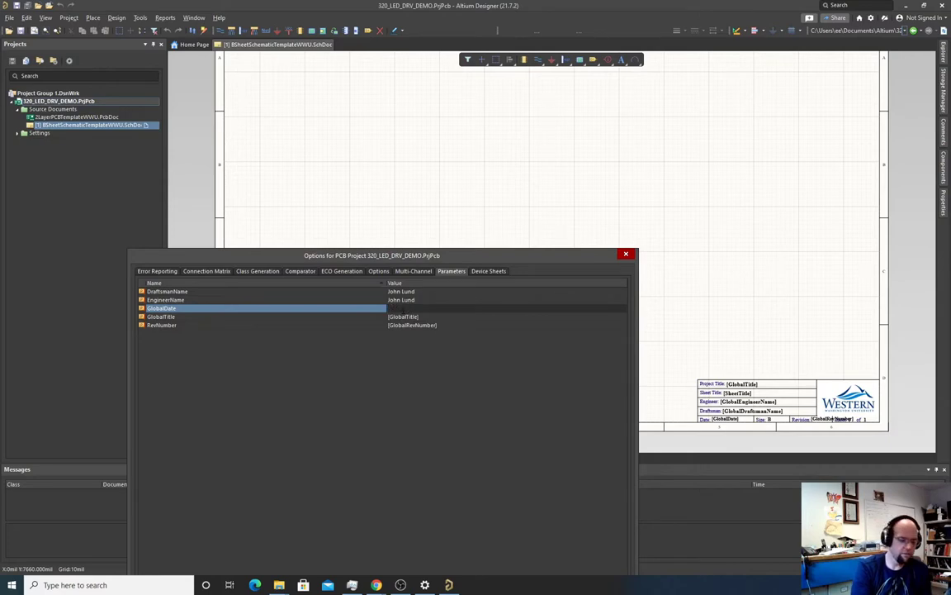
{"action": "type", "text": "08/14"}
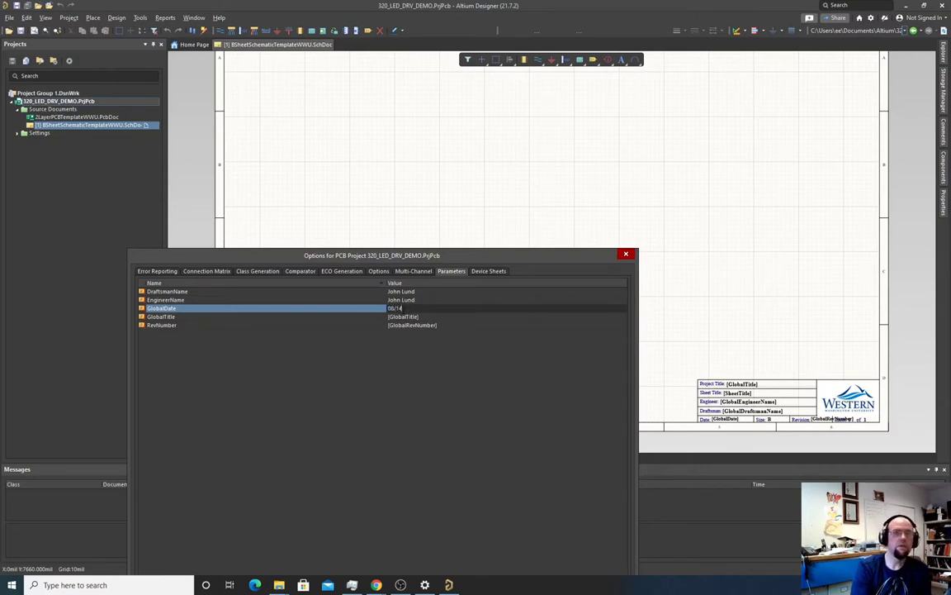
{"action": "type", "text": "/2021"}
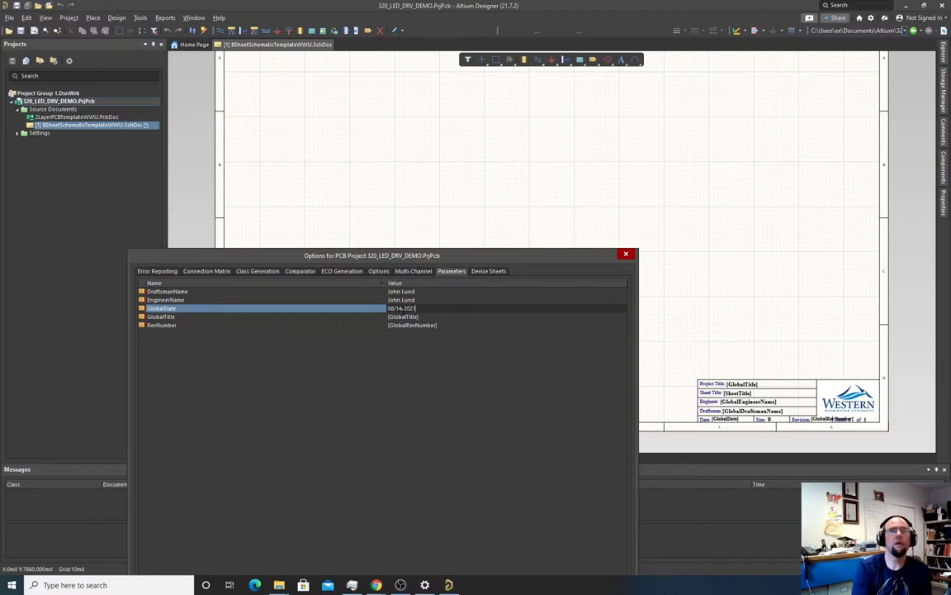
- Set the GlobalTitle parameter to LED_TEST_BRD
{"action": "left_click", "coordinate": [409, 316]}
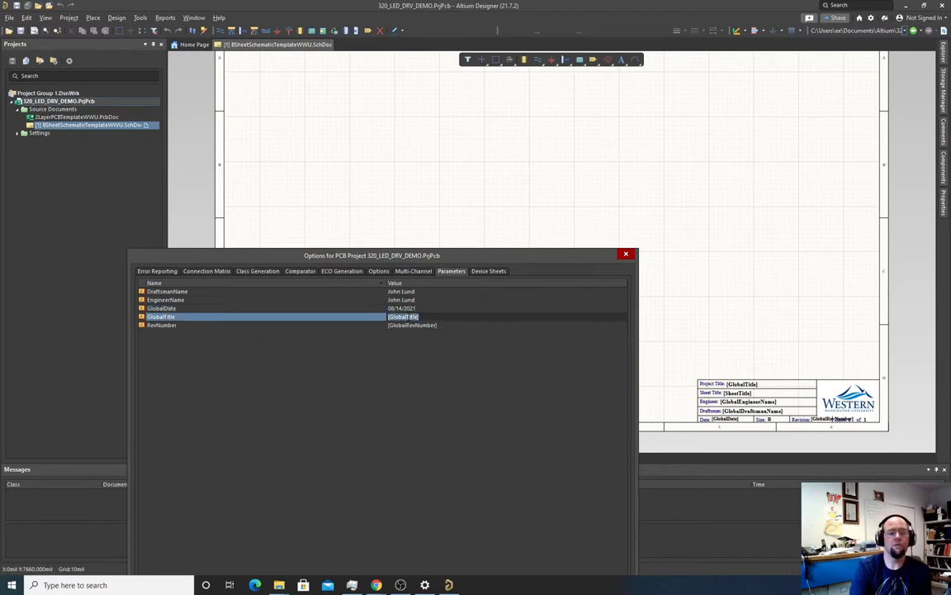
{"action": "type", "text": "LED_"}
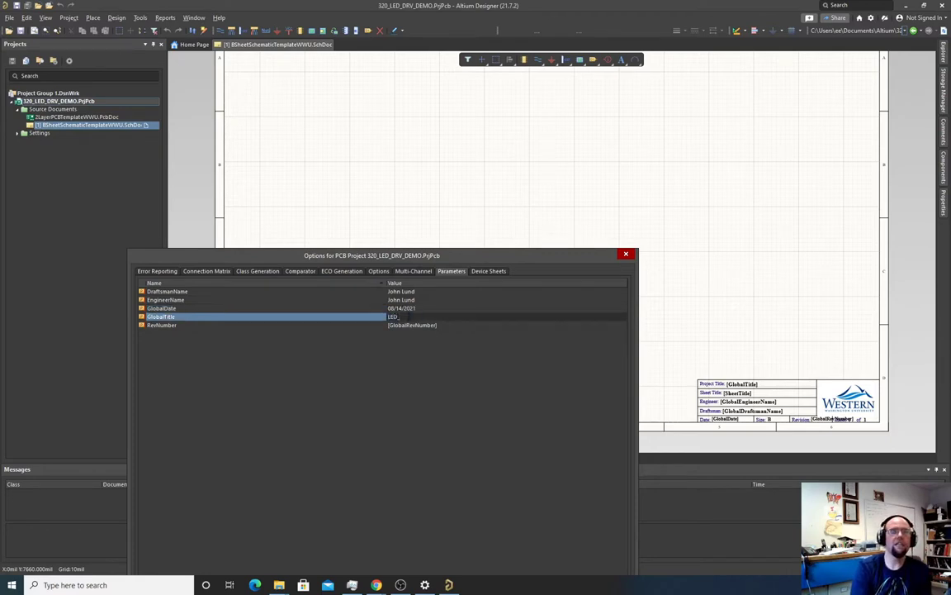
{"action": "type", "text": "TEST_BRD"}
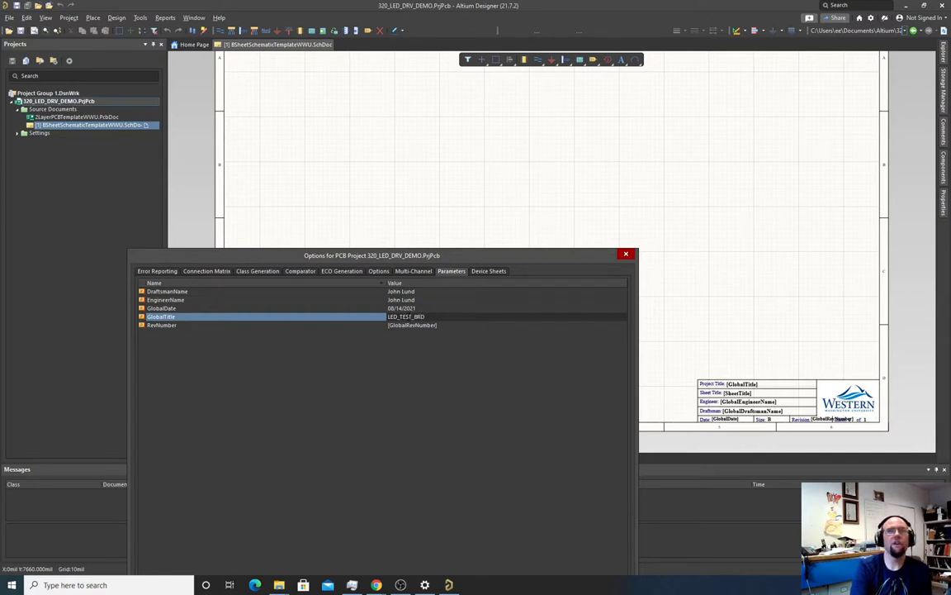
- Set the RevNumber parameter to 0.0.1 and apply the project options to the schematic's title block
{"action": "left_click", "coordinate": [411, 325]}
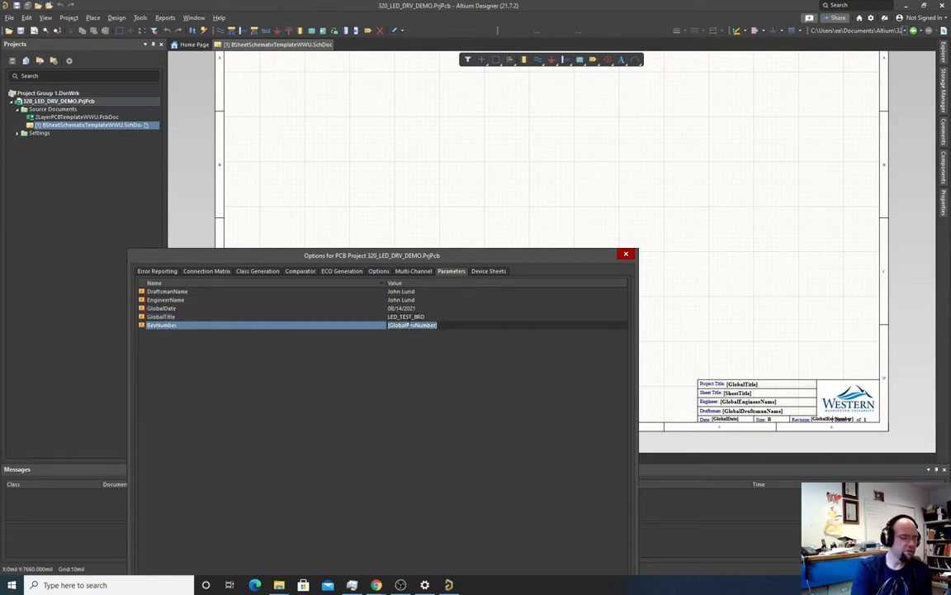
{"action": "type", "text": "0.0.1"}
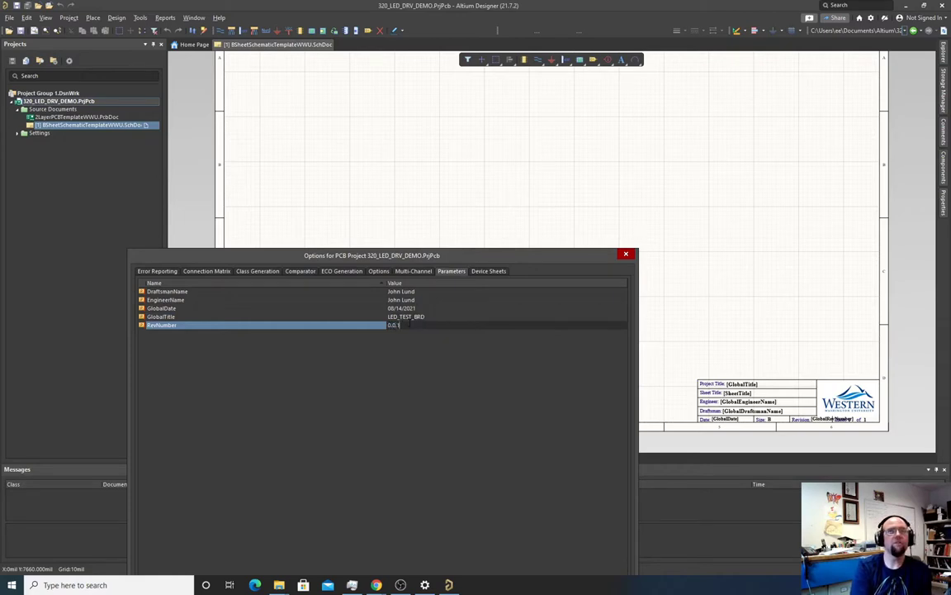
{"action": "key", "text": "Return"}
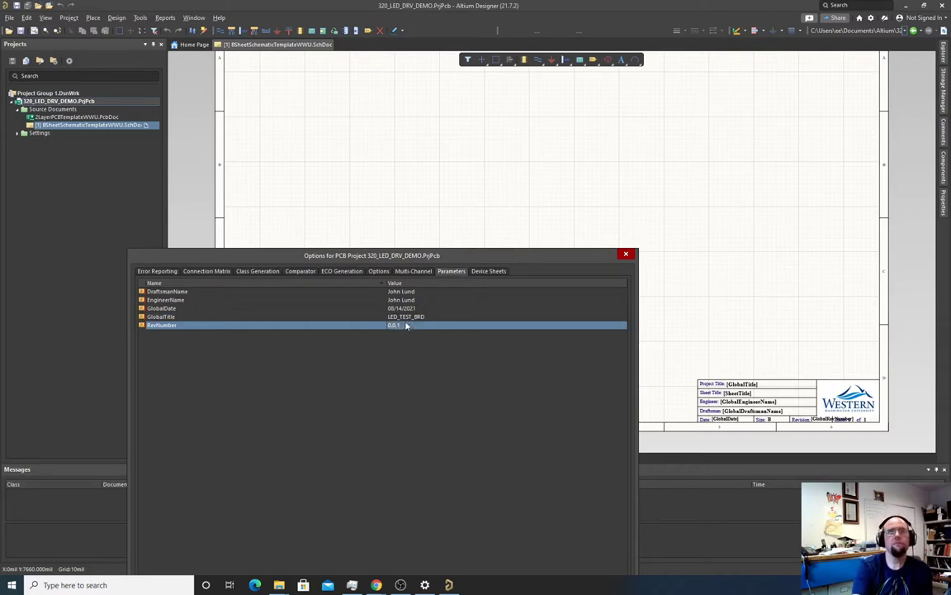
{"action": "left_click_drag", "start_coordinate": [410, 254], "coordinate": [394, 151]}
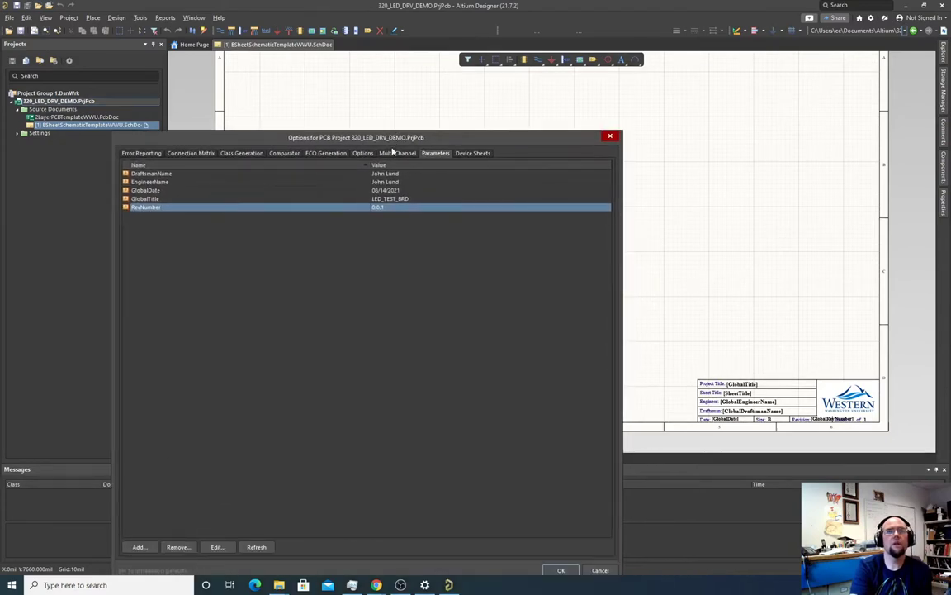
{"action": "left_click", "coordinate": [561, 570]}
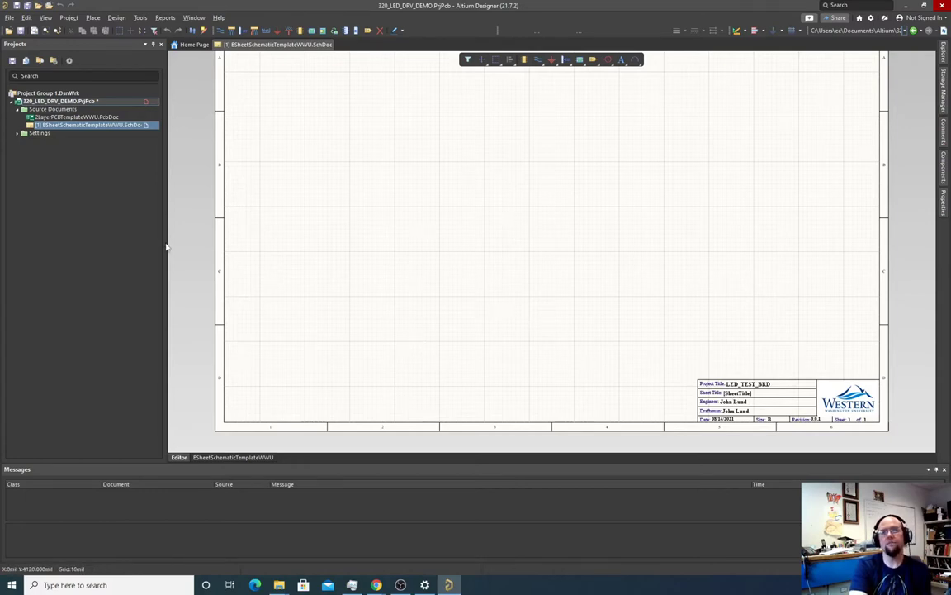
{"action": "scroll", "coordinate": [349, 232], "scroll_direction": "up", "scroll_amount": 1}
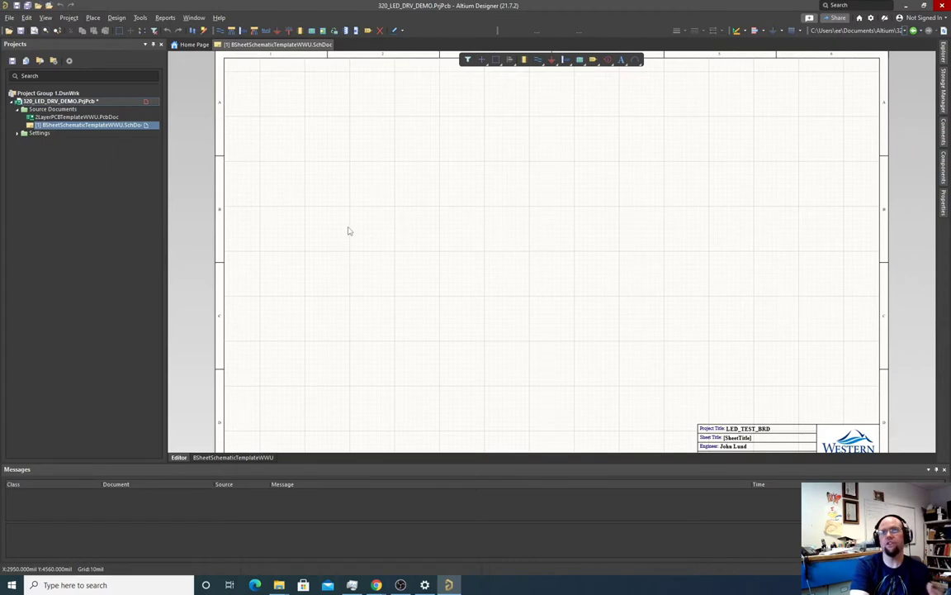
- Set the schematic document's Title parameter to Unified Design so it fills the sheet title in the title block
{"action": "scroll", "coordinate": [347, 230], "scroll_direction": "up", "scroll_amount": 1}
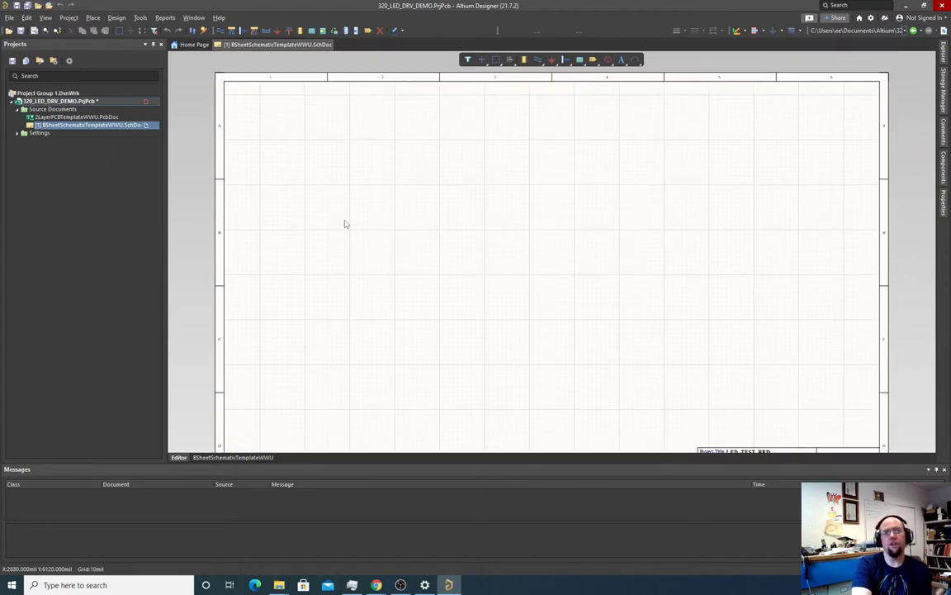
{"action": "scroll", "coordinate": [323, 223], "scroll_direction": "down", "scroll_amount": 2}
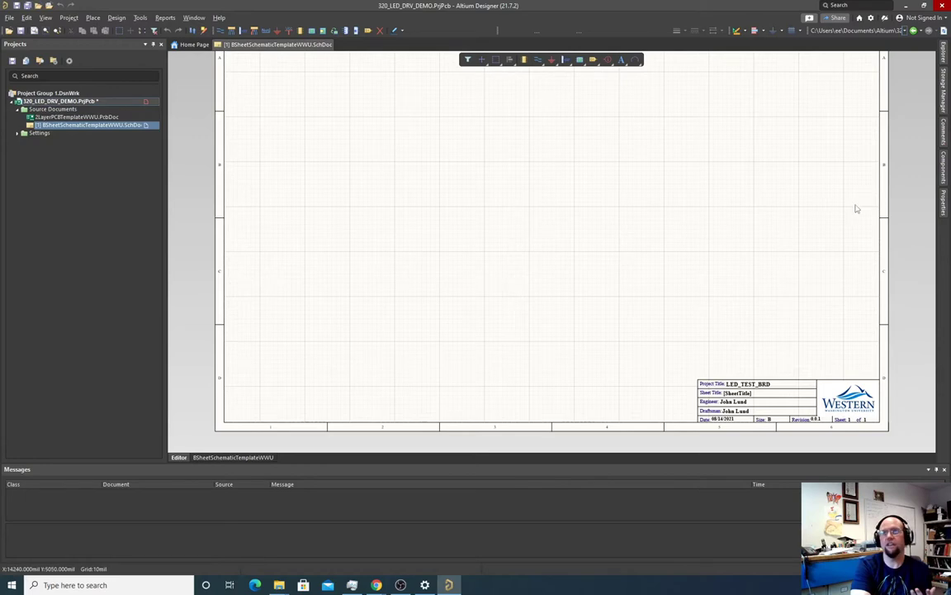
{"action": "left_click", "coordinate": [944, 208]}
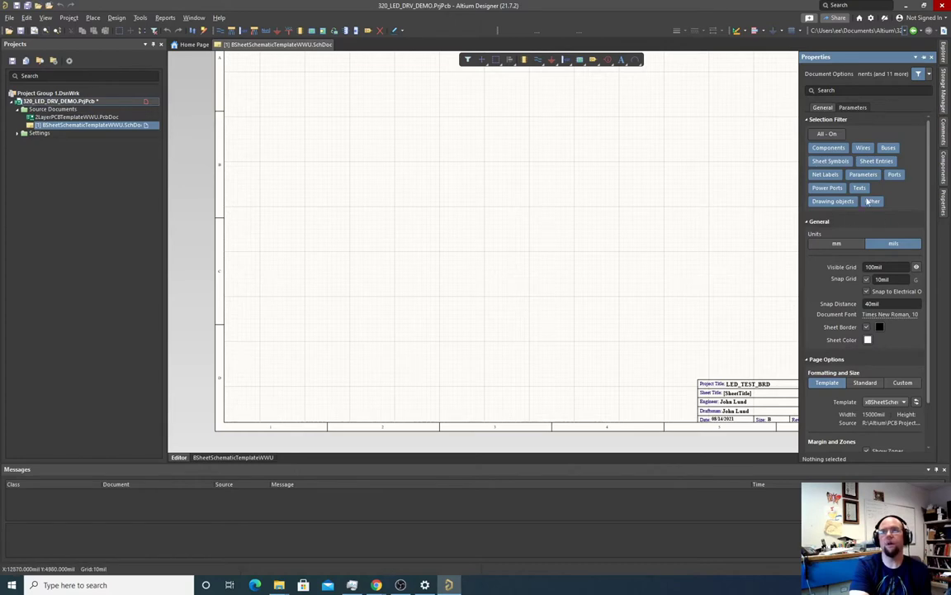
{"action": "left_click", "coordinate": [854, 108]}
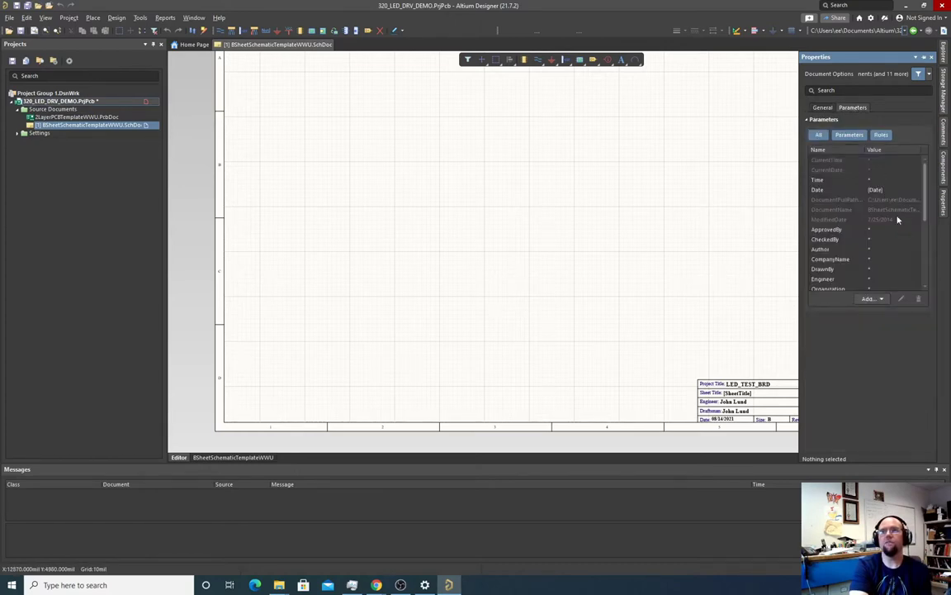
{"action": "scroll", "coordinate": [899, 218], "scroll_direction": "down", "scroll_amount": 2}
{"action": "scroll", "coordinate": [898, 217], "scroll_direction": "down", "scroll_amount": 2}
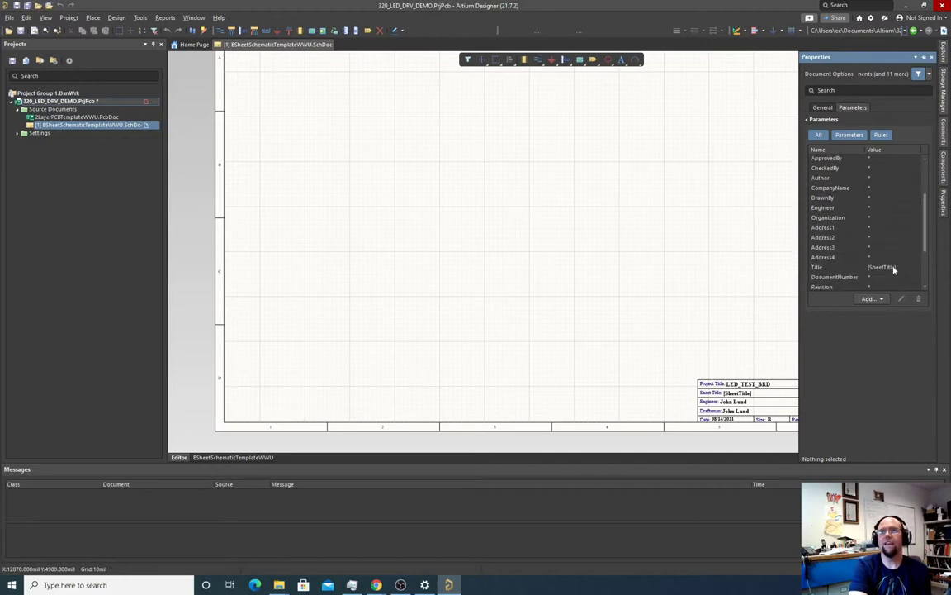
{"action": "double_click", "coordinate": [893, 267]}
{"action": "type", "text": "Univ"}
{"action": "type", "text": "ied Des"}
{"action": "type", "text": "ign"}
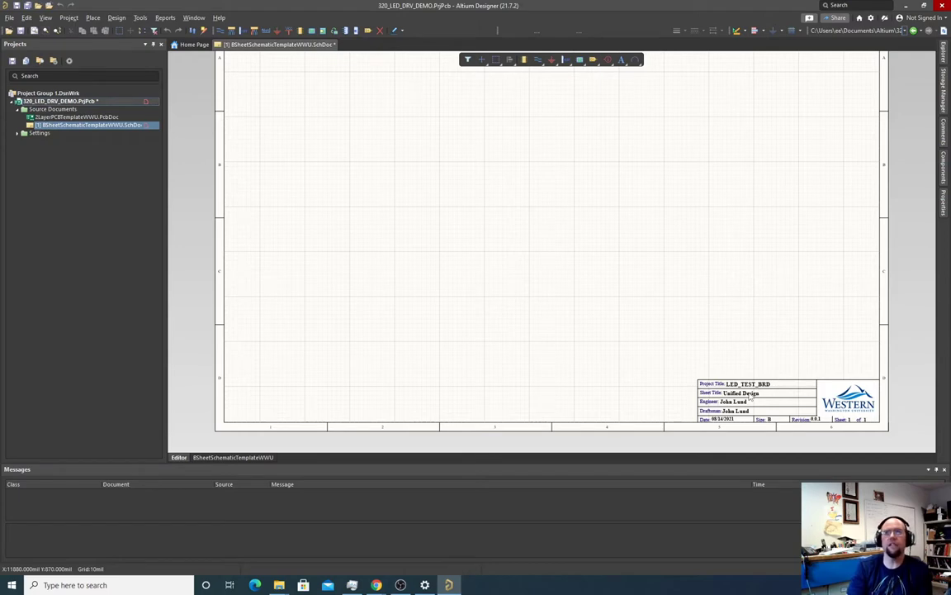
- Save all documents in the project
{"action": "scroll", "coordinate": [495, 275], "scroll_direction": "up", "scroll_amount": 2}
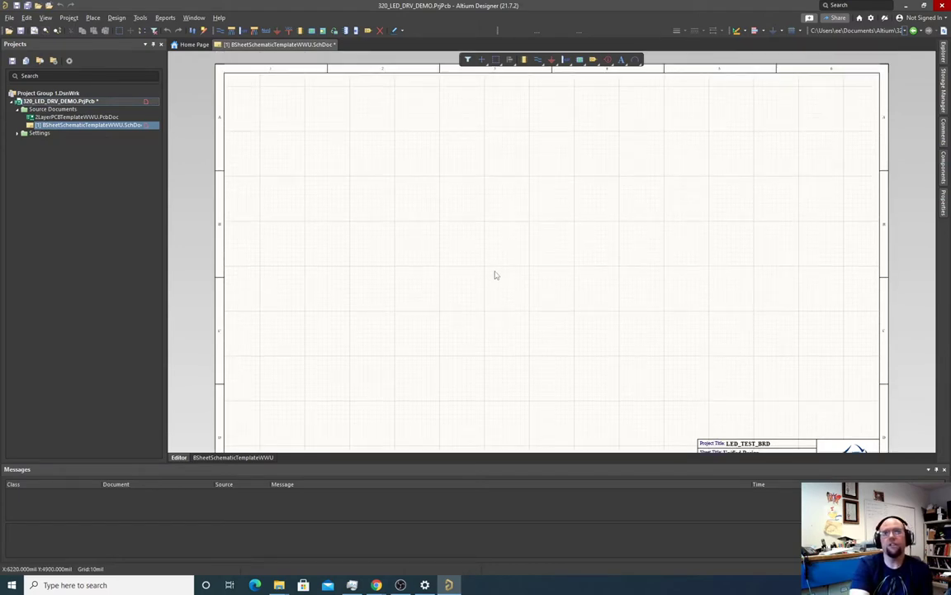
{"action": "scroll", "coordinate": [496, 275], "scroll_direction": "down", "scroll_amount": 2}
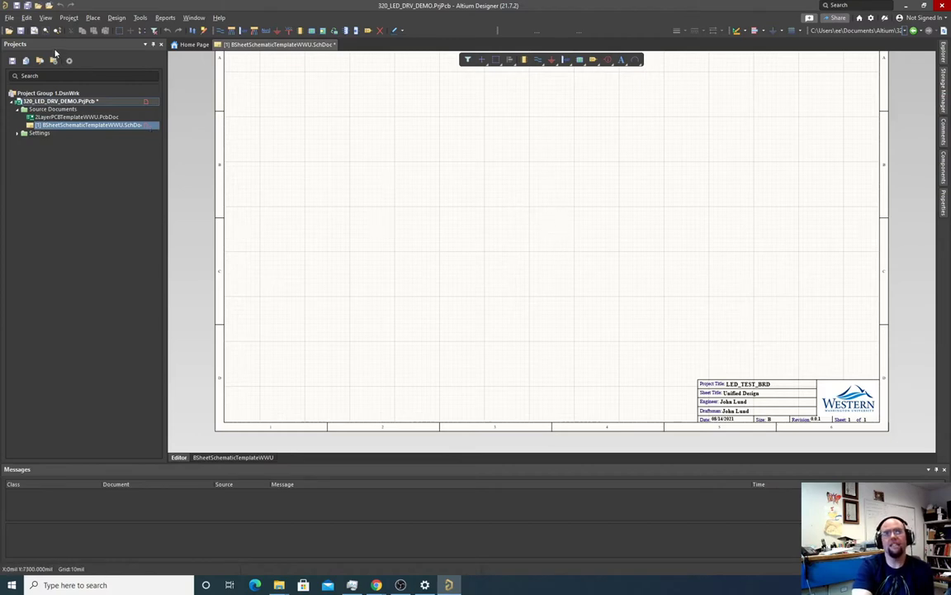
{"action": "left_click", "coordinate": [10, 19]}
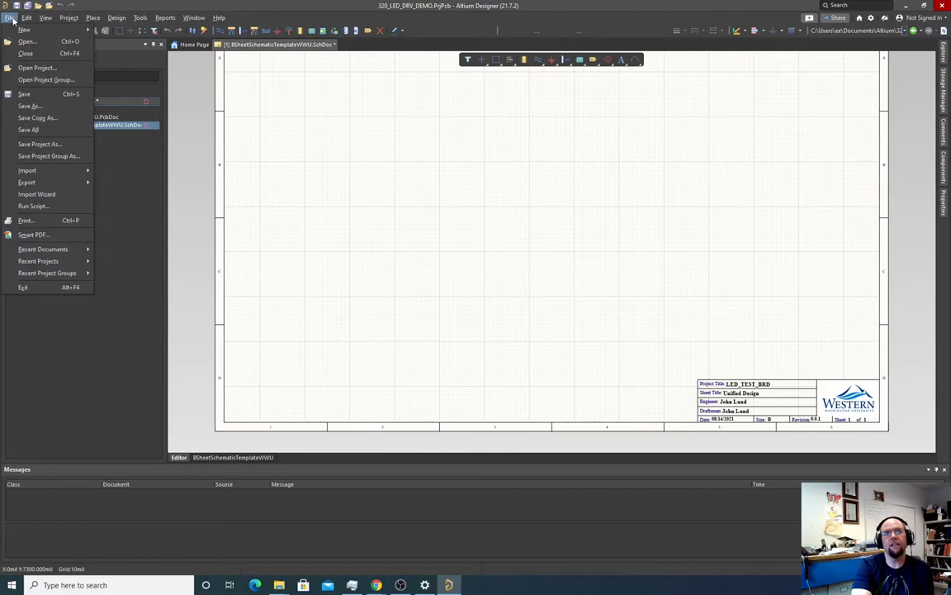
{"action": "left_click", "coordinate": [28, 129]}
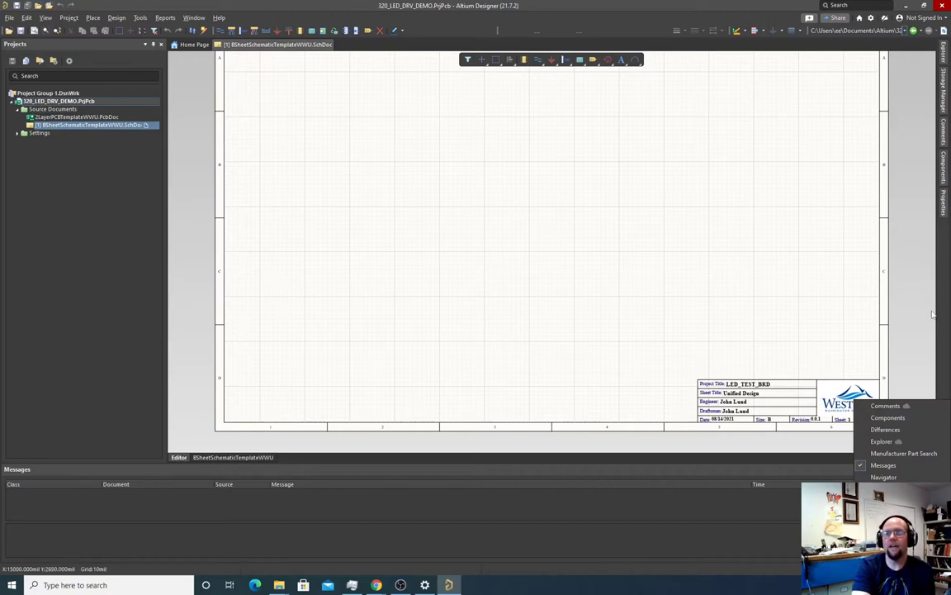
- Search the manufacturer part catalogue for USB and close the part search
{"action": "left_click", "coordinate": [909, 454]}
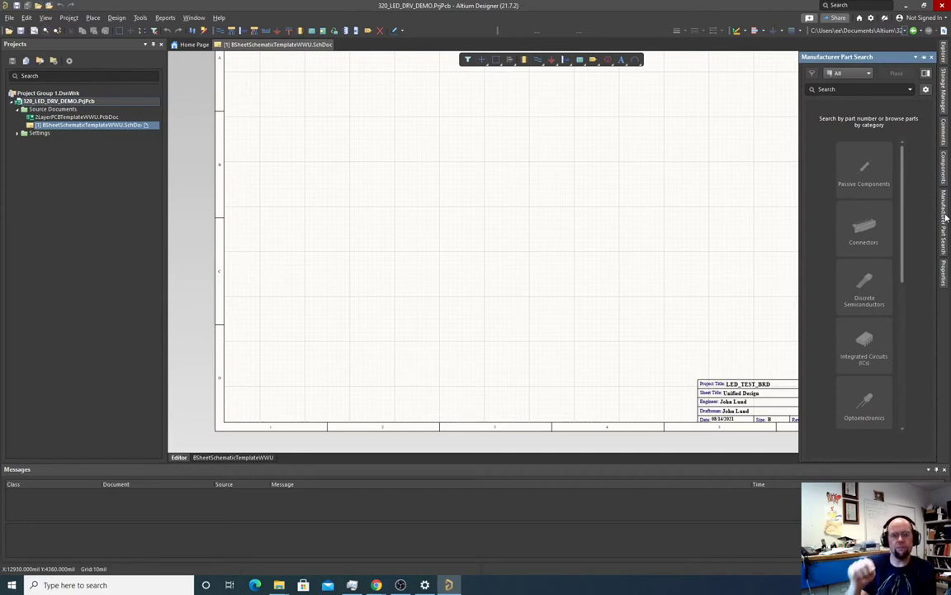
{"action": "left_click", "coordinate": [844, 90]}
{"action": "type", "text": "udi"}
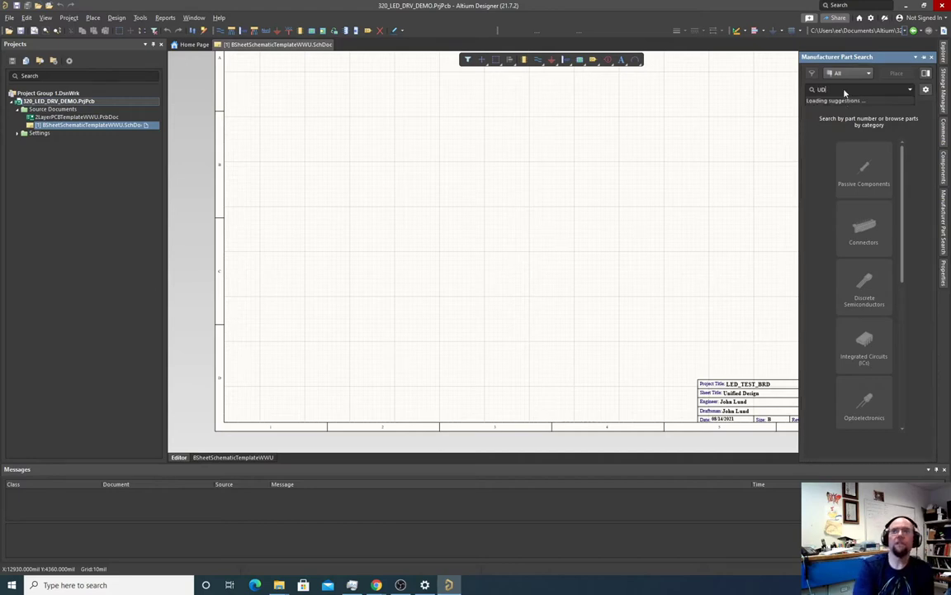
{"action": "type", "text": "USB"}
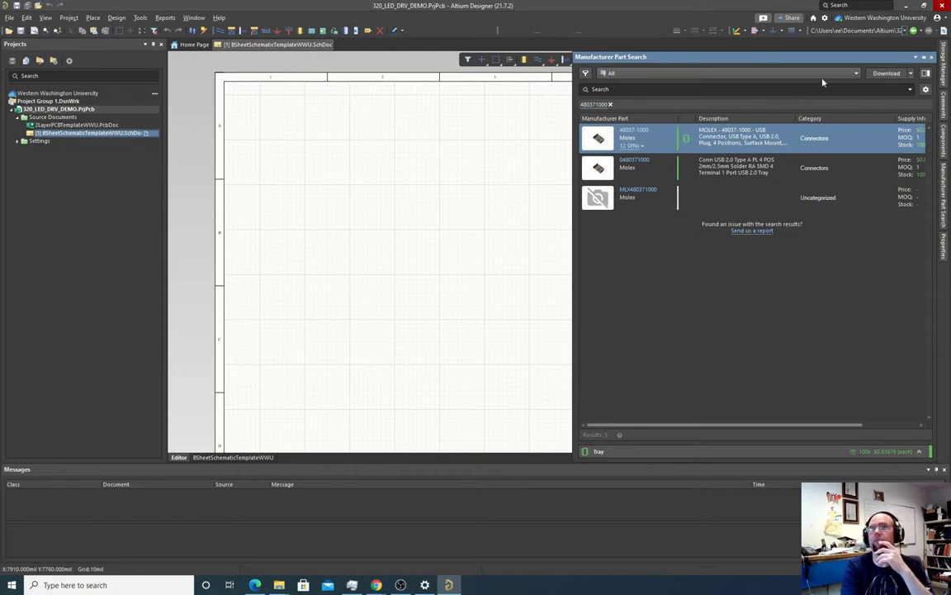
{"action": "left_click", "coordinate": [933, 57]}
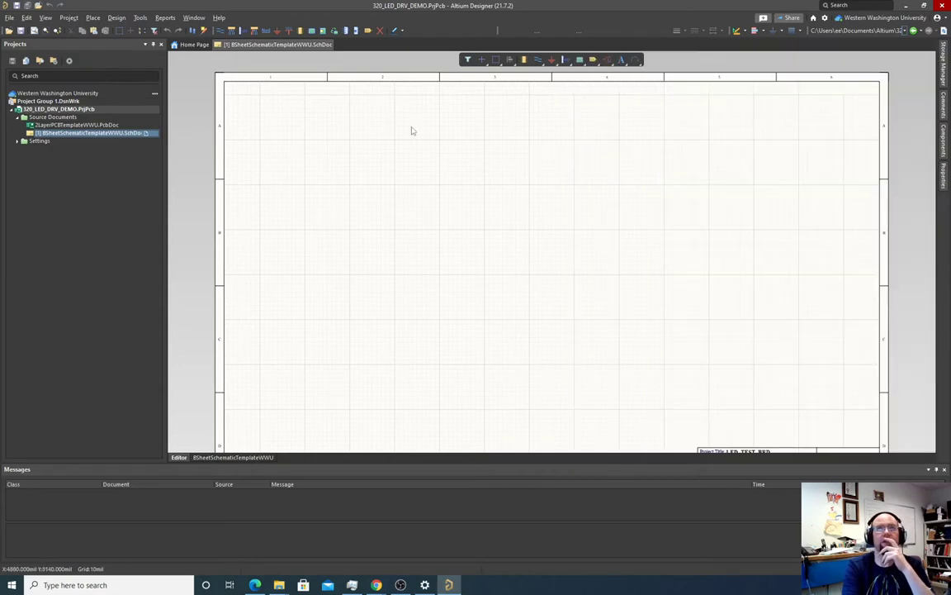
- Clear the cached server data in the Data Management server preferences and accept the preferences
{"action": "left_click", "coordinate": [139, 17]}
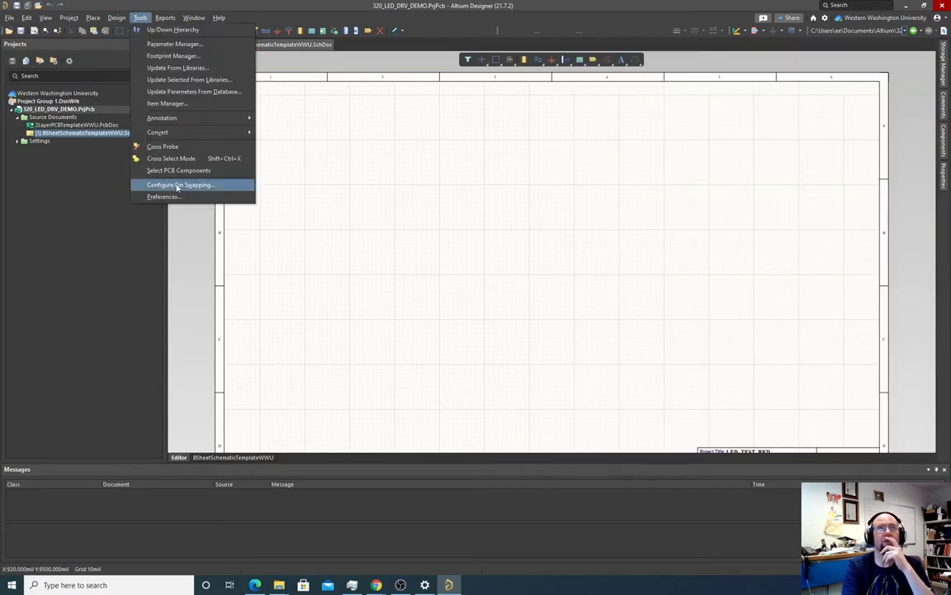
{"action": "left_click", "coordinate": [163, 196]}
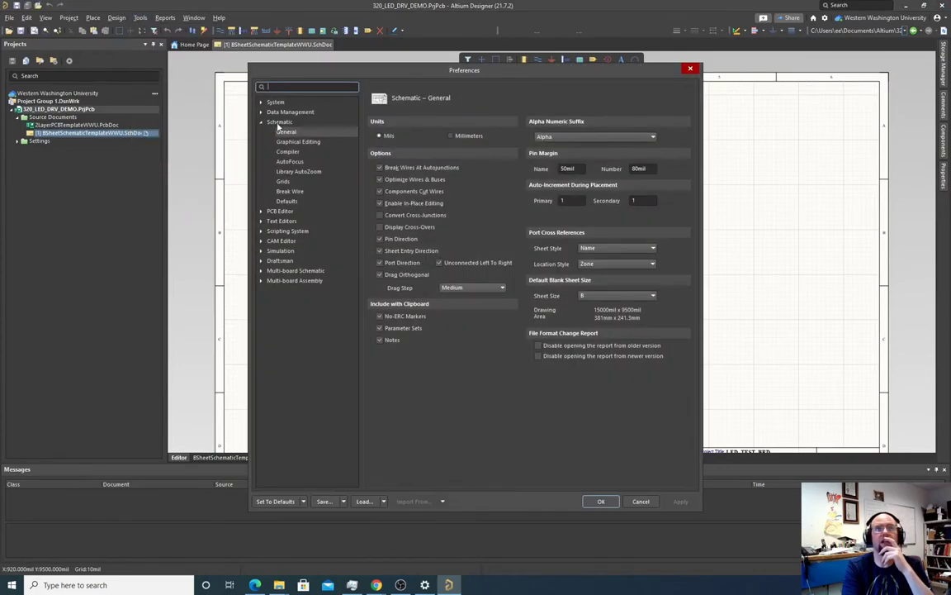
{"action": "left_click", "coordinate": [285, 112]}
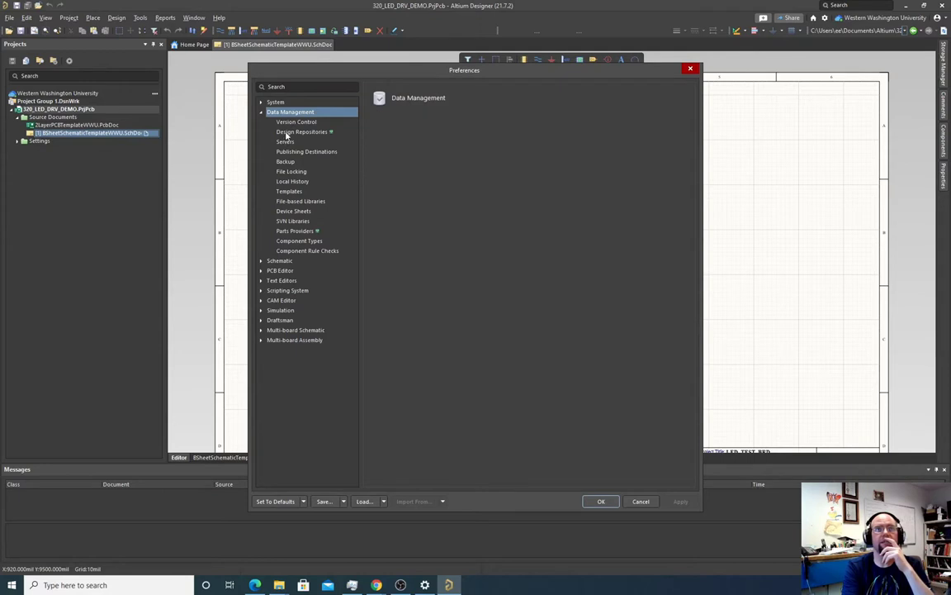
{"action": "left_click", "coordinate": [286, 142]}
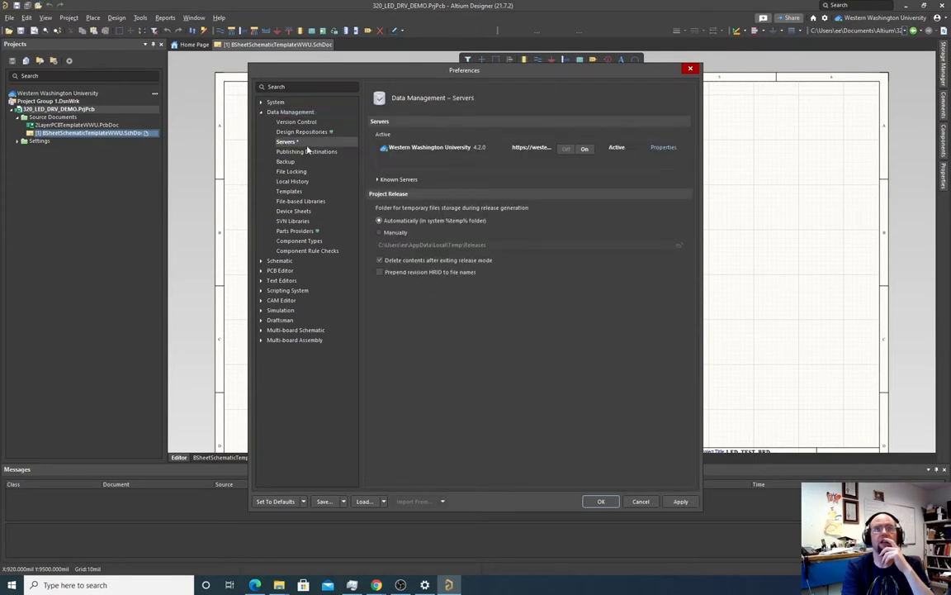
{"action": "left_click", "coordinate": [379, 180]}
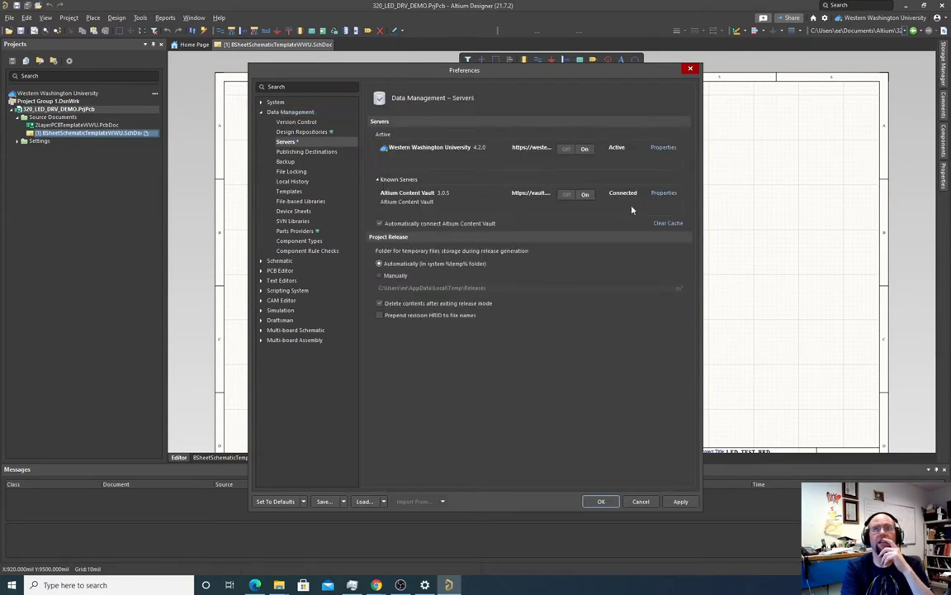
{"action": "left_click", "coordinate": [669, 224]}
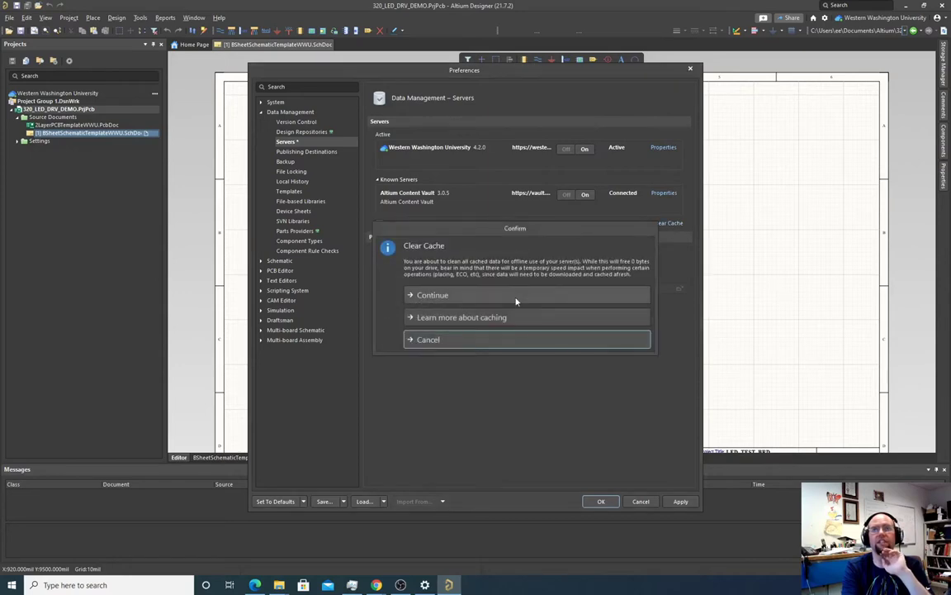
{"action": "left_click", "coordinate": [440, 295]}
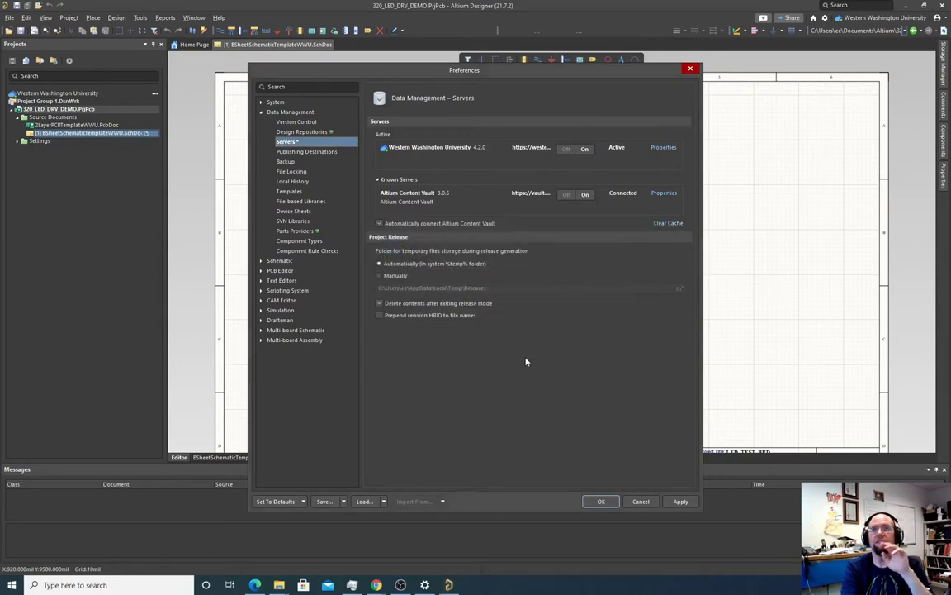
{"action": "left_click", "coordinate": [601, 501]}
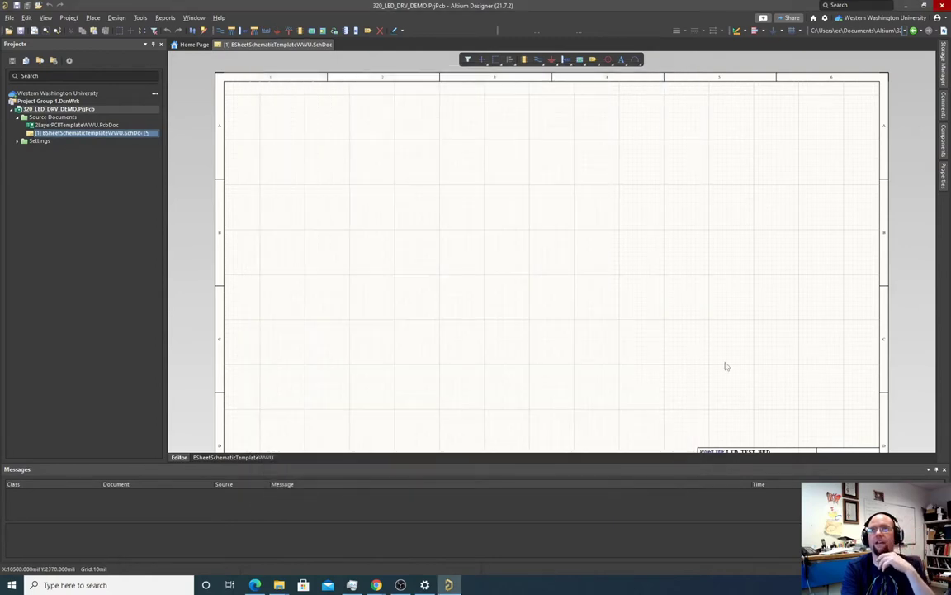
- Reopen the manufacturer part search and look up part number 480371000
{"action": "left_click", "coordinate": [928, 469]}
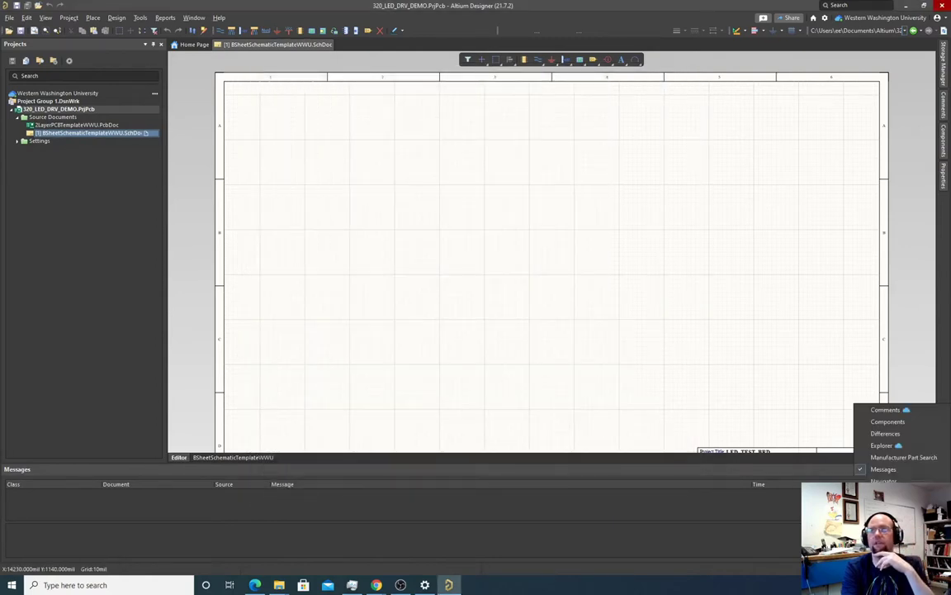
{"action": "left_click", "coordinate": [898, 457]}
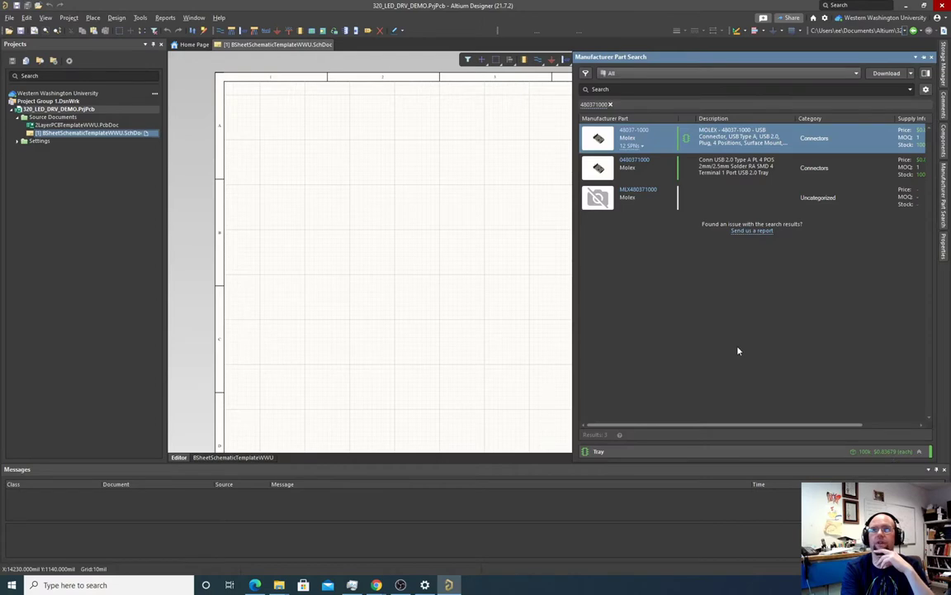
{"action": "left_click", "coordinate": [622, 91]}
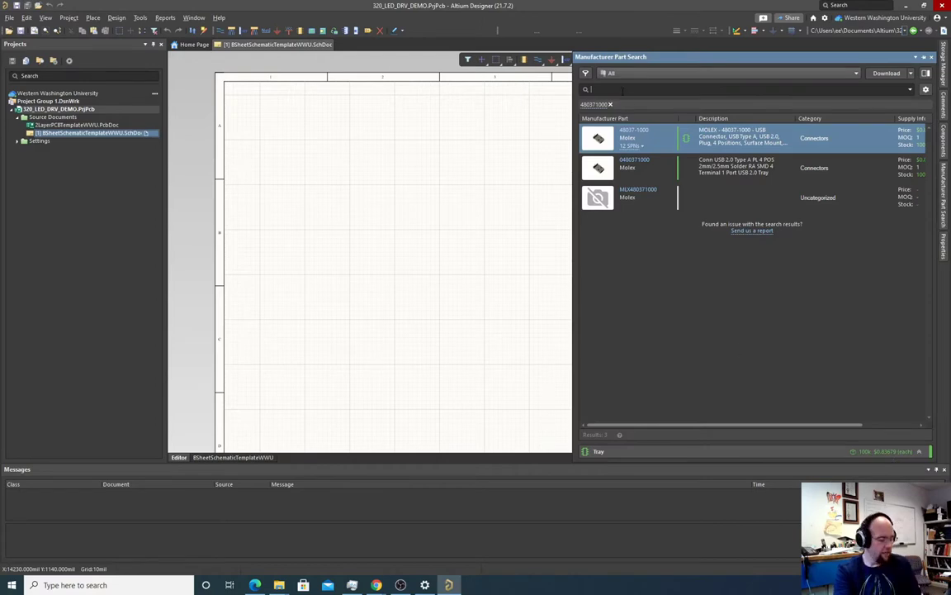
{"action": "type", "text": "480371000"}
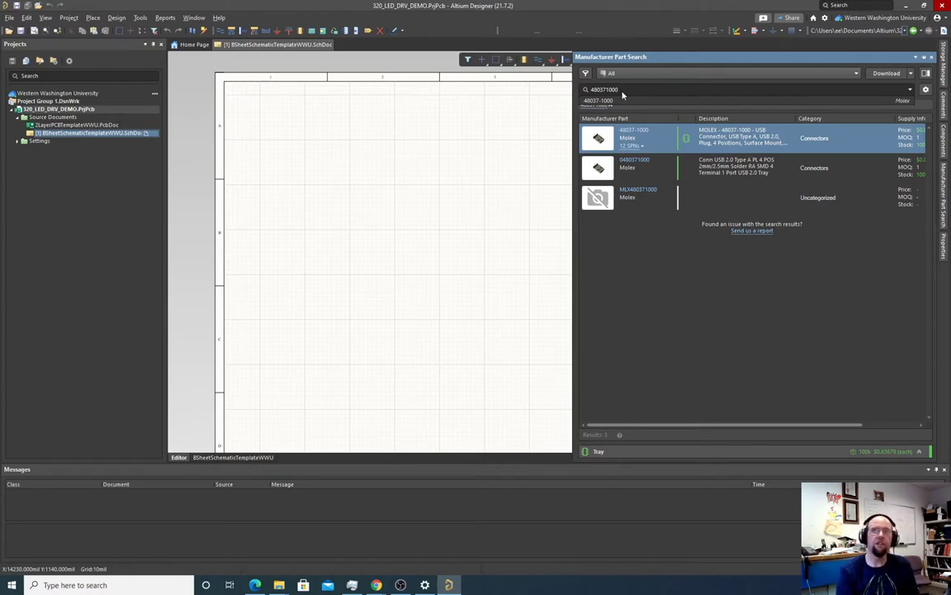
{"action": "key", "text": "Return"}
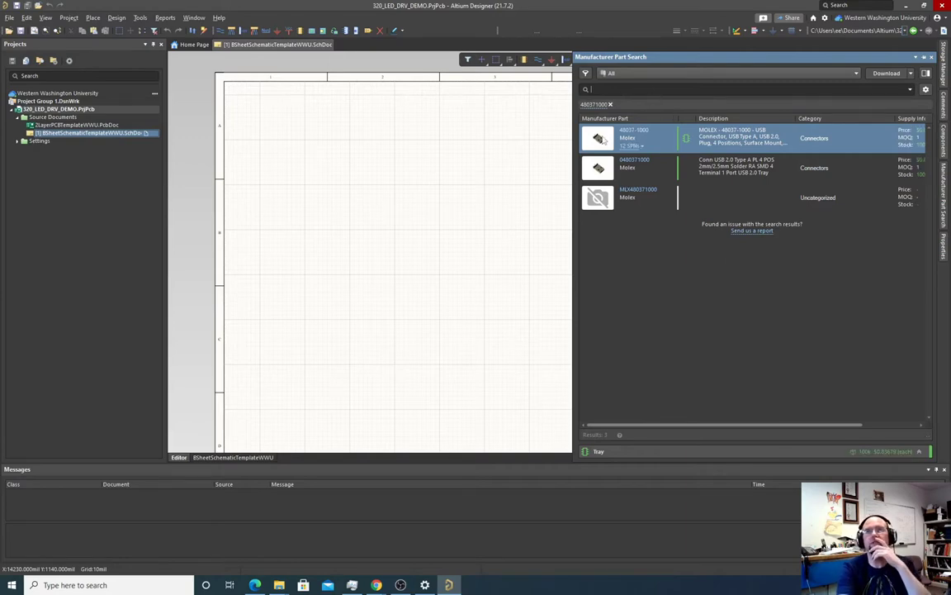
- Place one Molex 48037-1000 USB connector on the schematic sheet with pin 1 at X 2000 mil, Y 7000 mil on a 100 mil grid
{"action": "right_click", "coordinate": [637, 139]}
{"action": "left_click", "coordinate": [648, 142]}
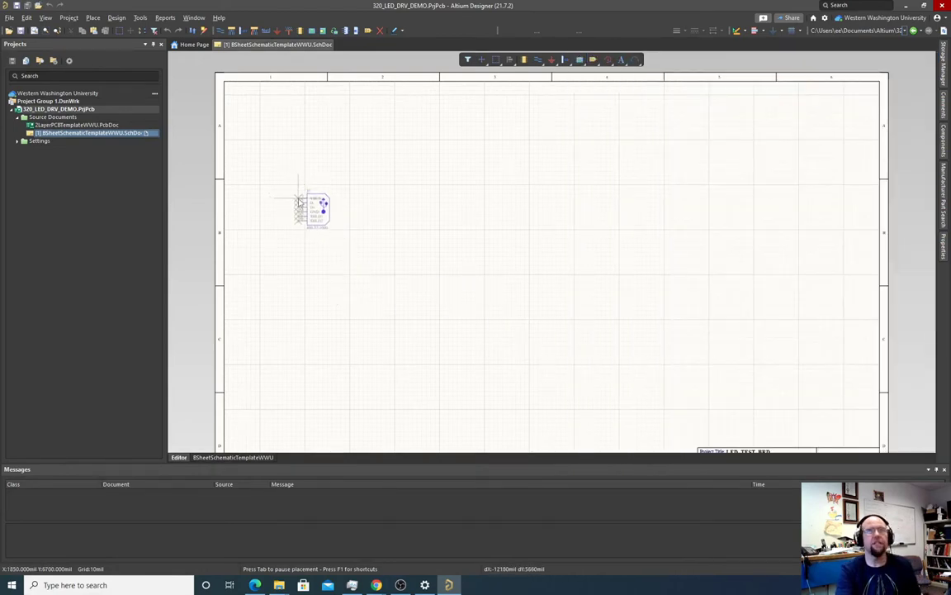
{"action": "scroll", "coordinate": [293, 190], "scroll_direction": "up", "scroll_amount": 5, "text": "ctrl"}
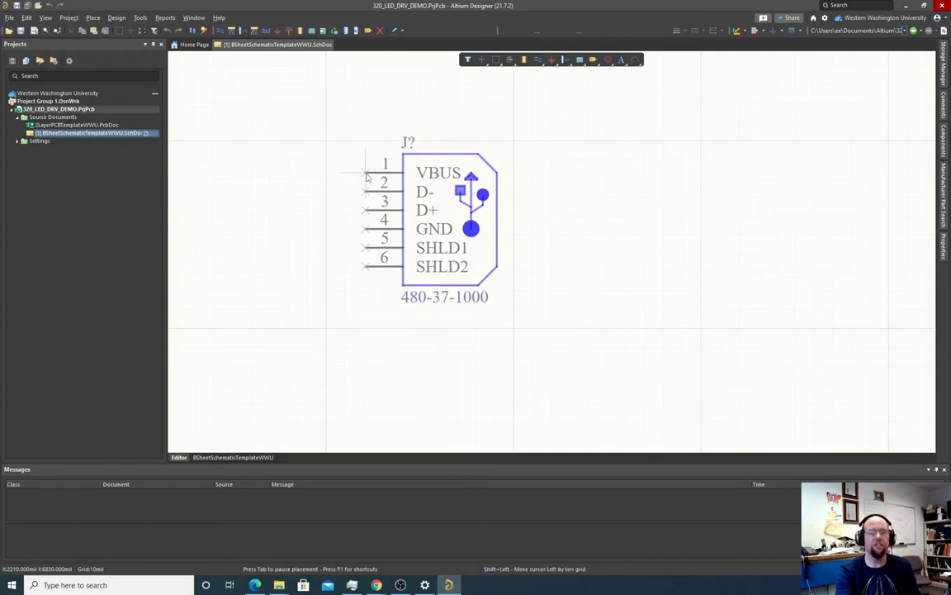
{"action": "left_click", "coordinate": [367, 177]}
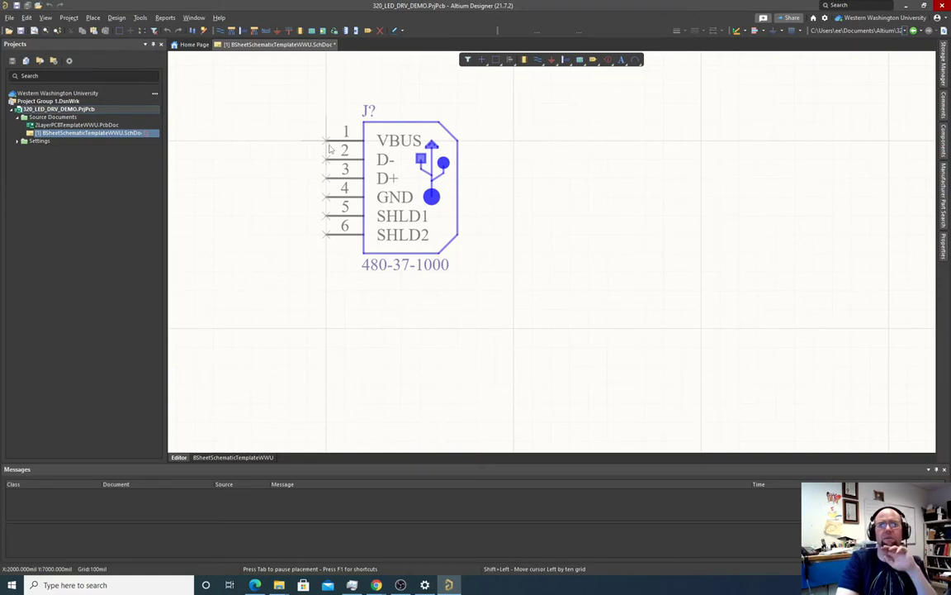
{"action": "key", "text": "Down"}
{"action": "key", "text": "Up"}
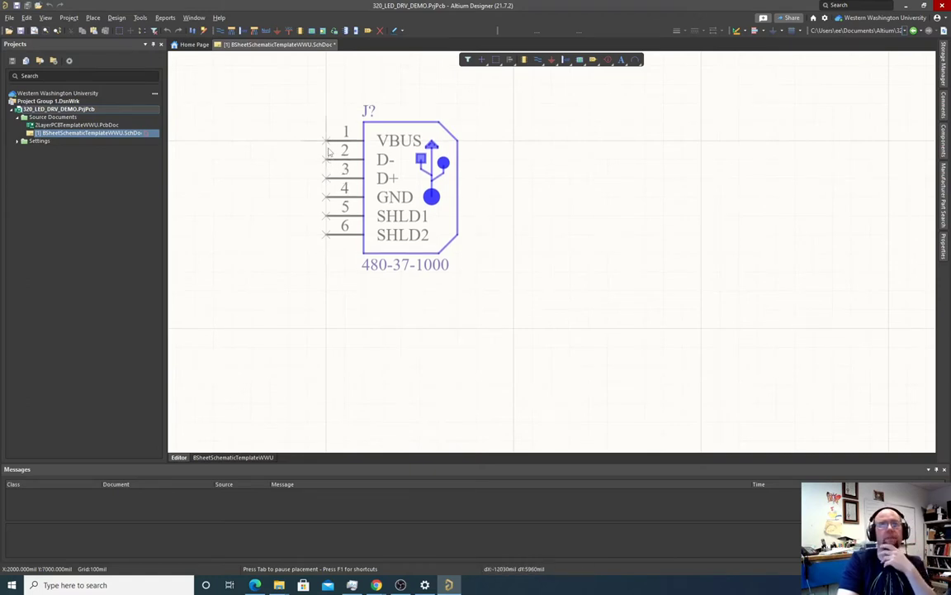
{"action": "left_click", "coordinate": [328, 152]}
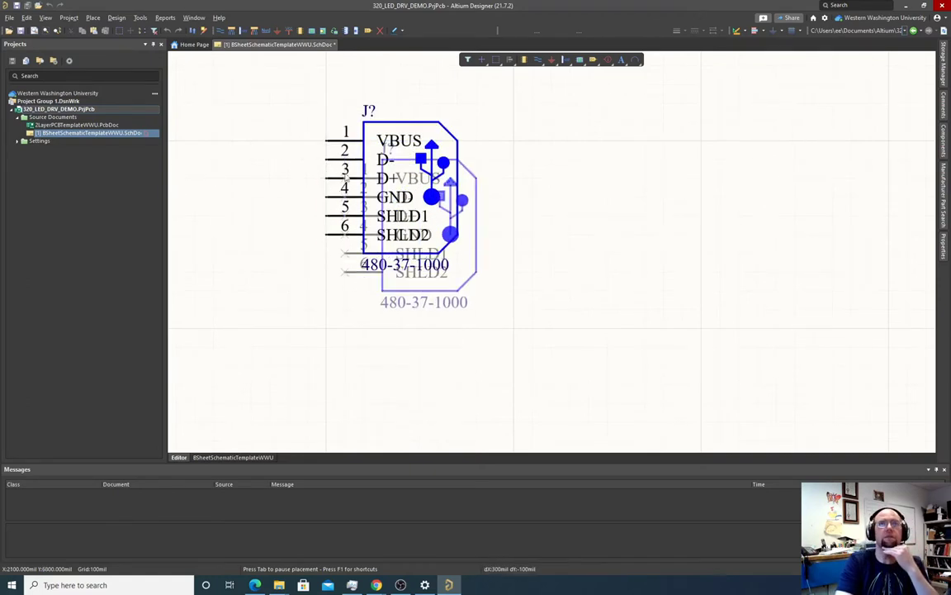
{"action": "key", "text": "Escape"}
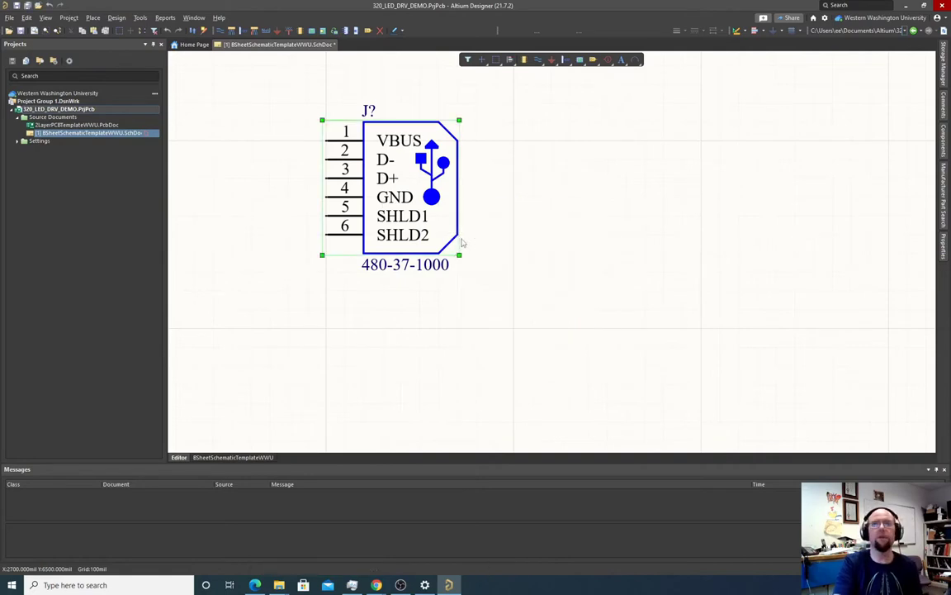
{"action": "left_click", "coordinate": [944, 199]}
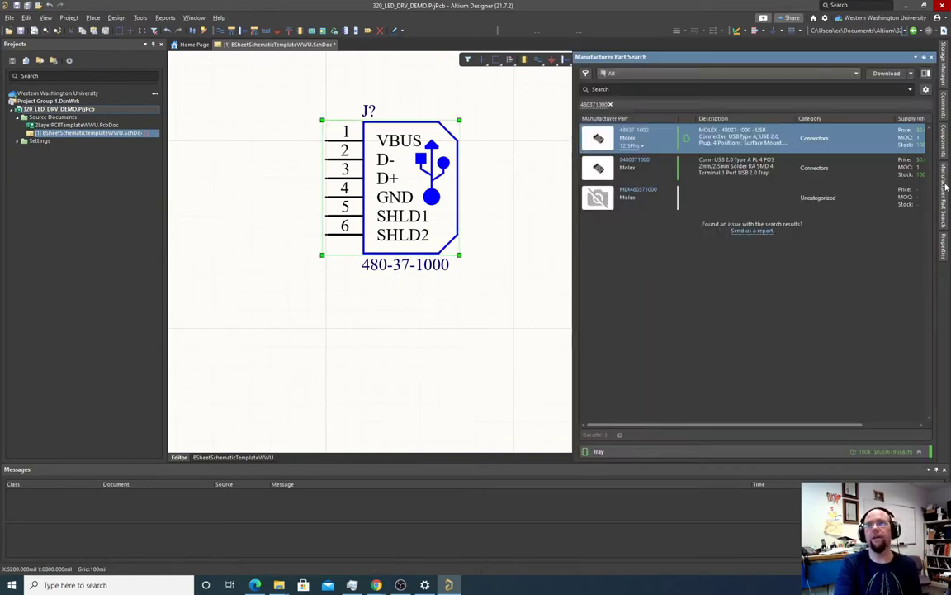
{"action": "right_click", "coordinate": [640, 145]}
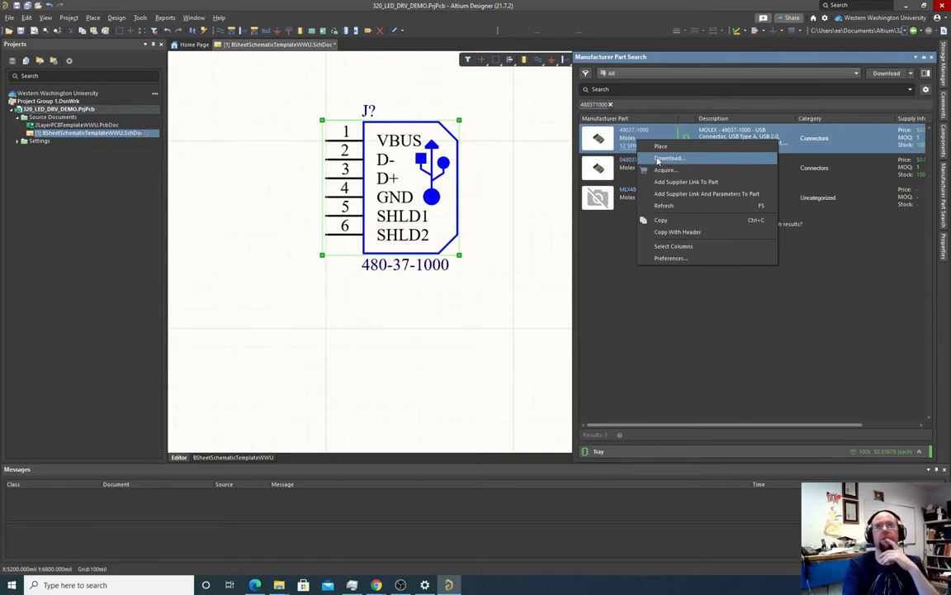
{"action": "left_click", "coordinate": [493, 146]}
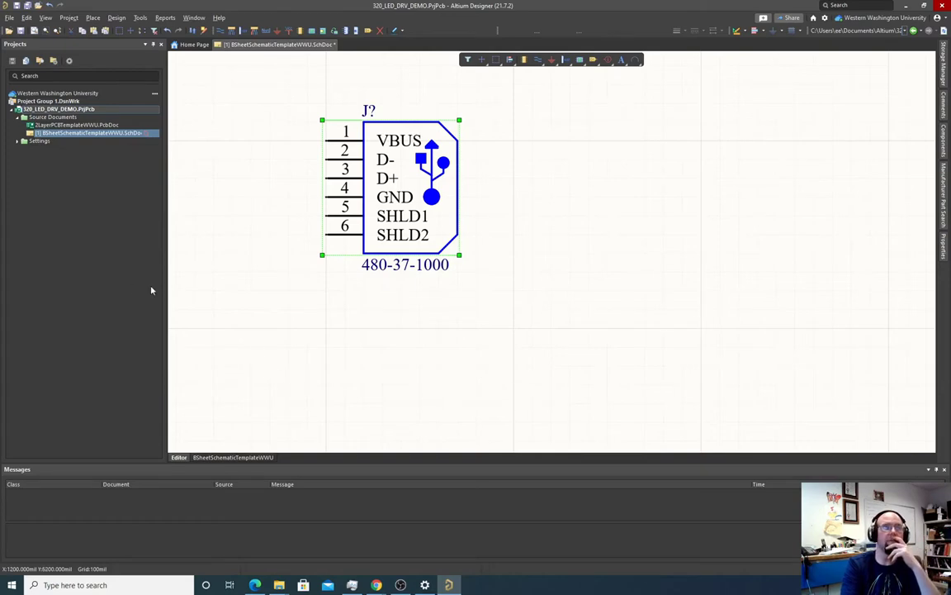
- Place one GND power port on the end of pin 6 (SHLD2) of the USB connector
{"action": "scroll", "coordinate": [283, 234], "scroll_direction": "down", "scroll_amount": 1, "text": "ctrl"}
{"action": "scroll", "coordinate": [282, 236], "scroll_direction": "up", "scroll_amount": 1, "text": "ctrl"}
{"action": "scroll", "coordinate": [282, 235], "scroll_direction": "up", "scroll_amount": 1, "text": "ctrl"}
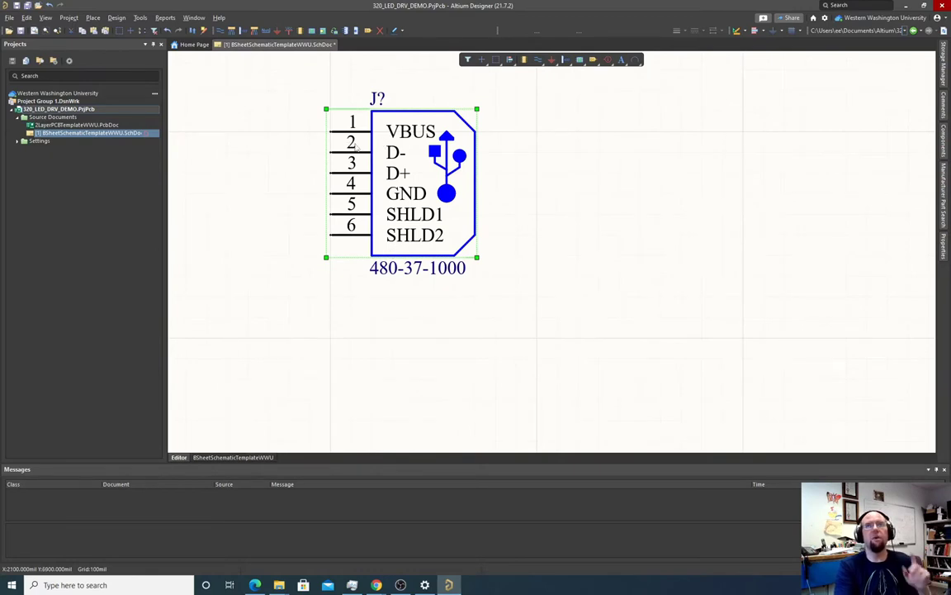
{"action": "left_click", "coordinate": [554, 62]}
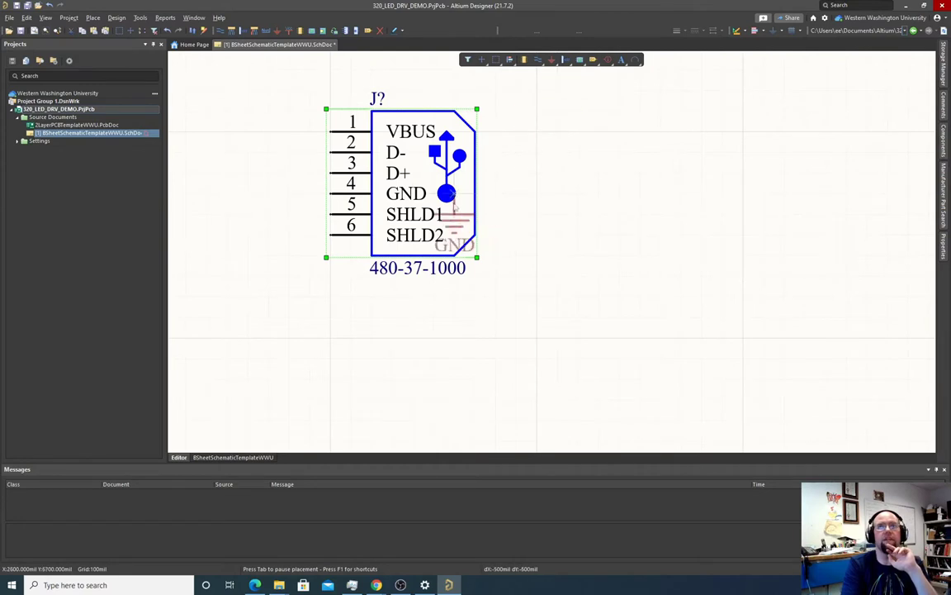
{"action": "left_click", "coordinate": [330, 237]}
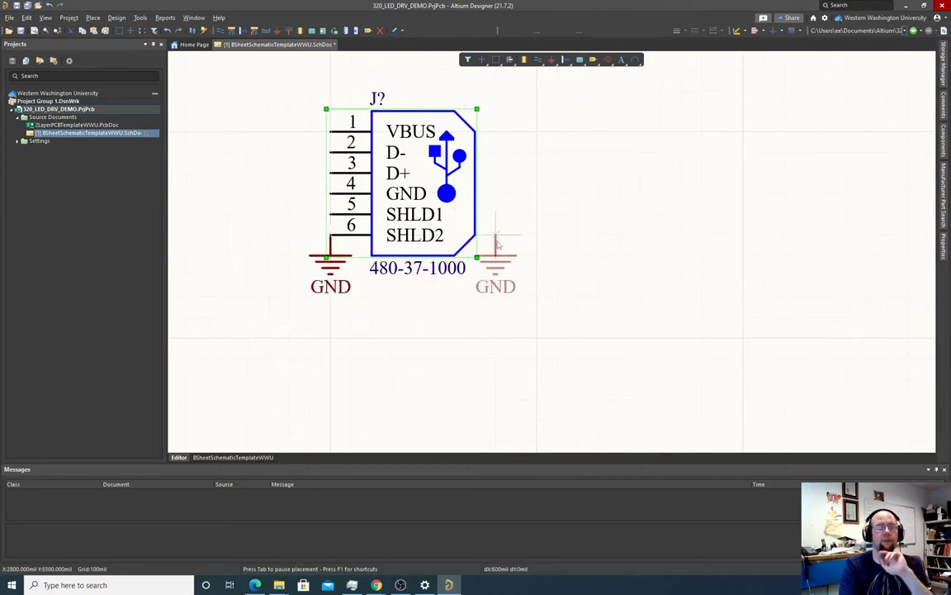
{"action": "key", "text": "Escape"}
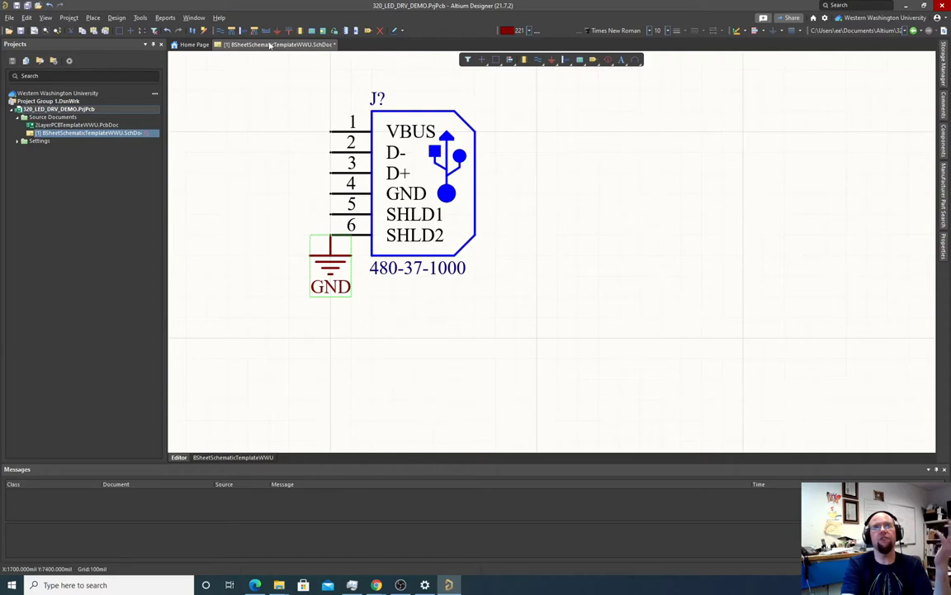
- Wire connector pins 5 (SHLD1) and 4 (GND) to the ground port at pin 6 with one vertical wire
{"action": "left_click", "coordinate": [219, 30]}
{"action": "left_click", "coordinate": [330, 236]}
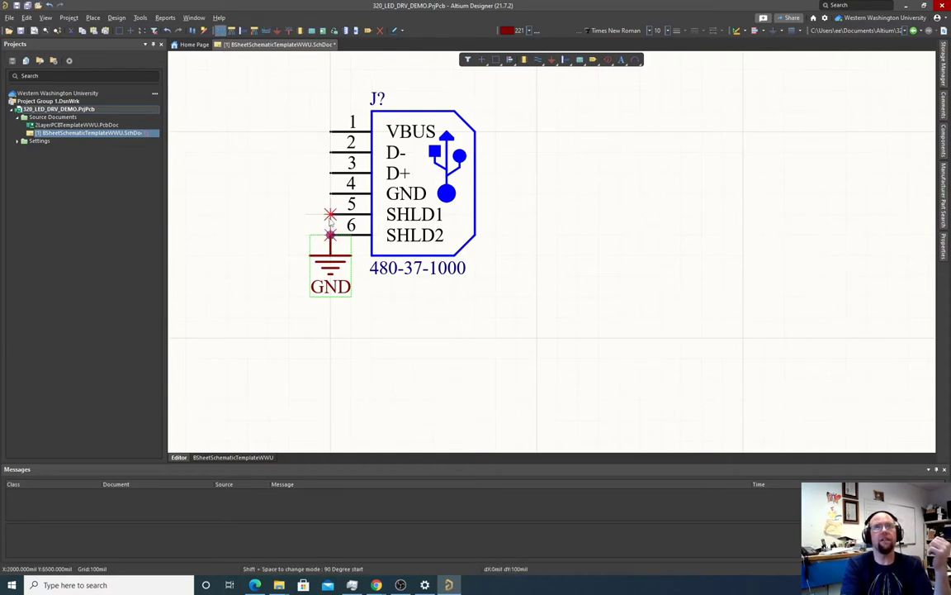
{"action": "left_click", "coordinate": [330, 214]}
{"action": "left_click", "coordinate": [331, 194]}
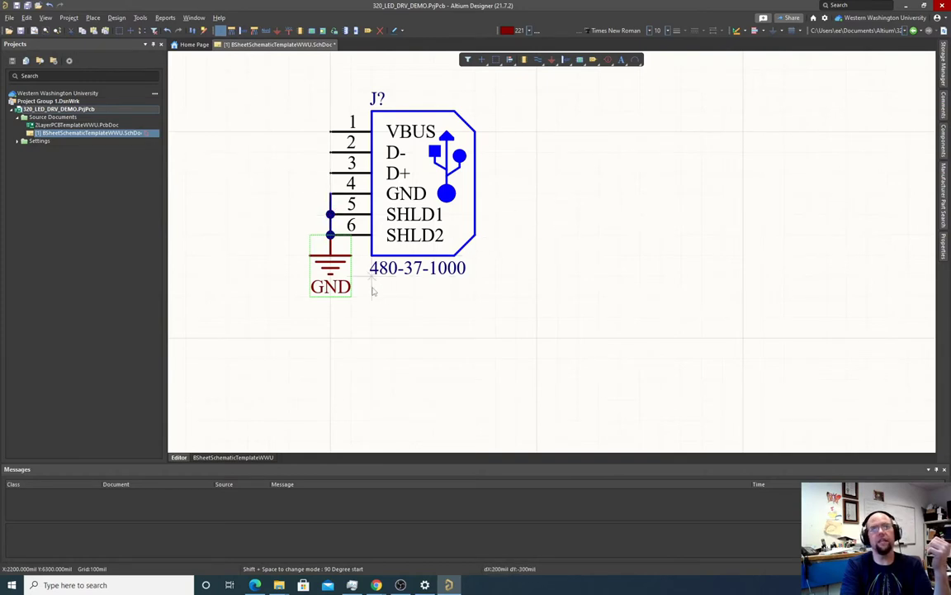
{"action": "key", "text": "Escape"}
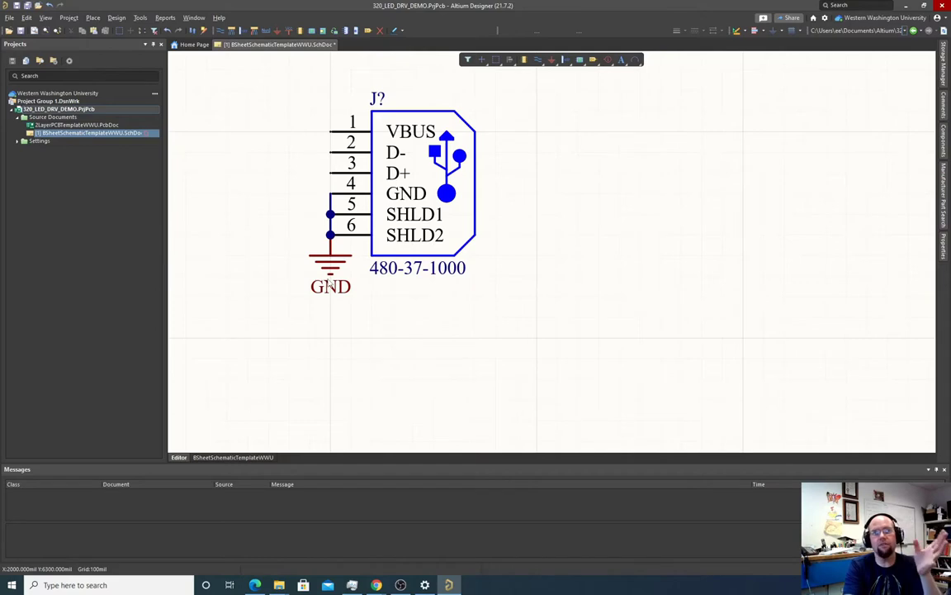
- Place one VCC power port on the end of pin 1 (VBUS) of the USB connector
{"action": "mouse_move", "coordinate": [329, 283]}
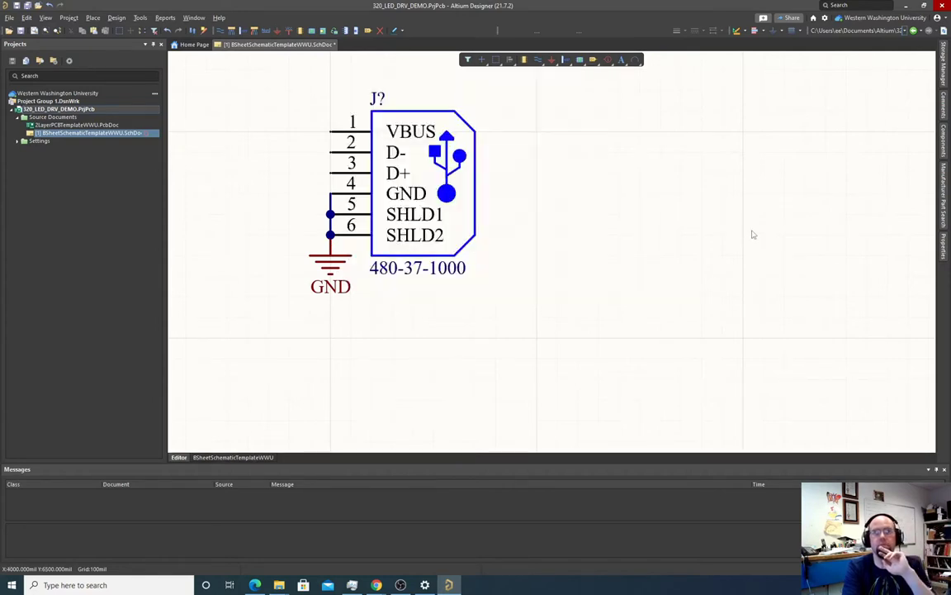
{"action": "scroll", "coordinate": [323, 165], "scroll_direction": "down", "scroll_amount": 1}
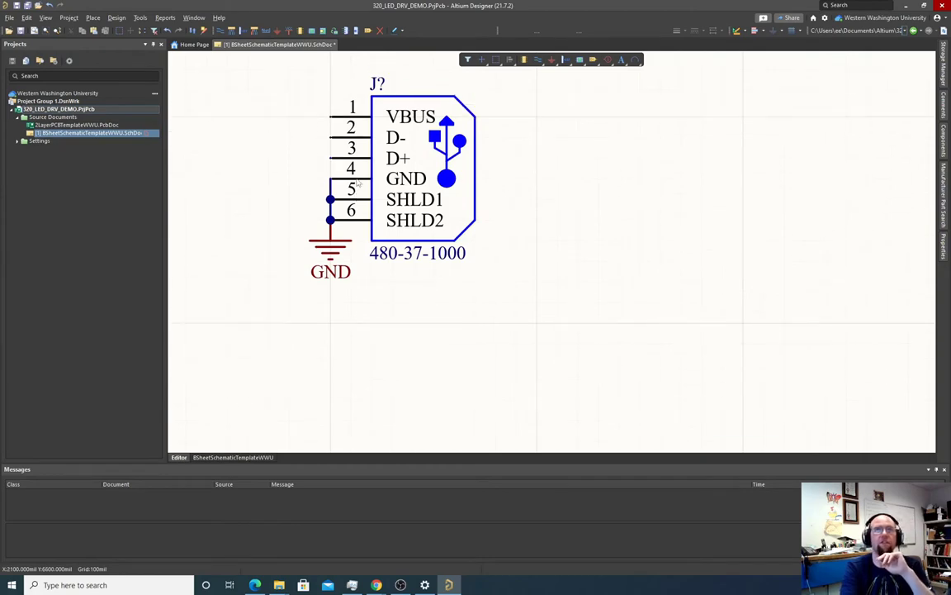
{"action": "scroll", "coordinate": [357, 183], "scroll_direction": "up", "scroll_amount": 2}
{"action": "scroll", "coordinate": [357, 184], "scroll_direction": "down", "scroll_amount": 1, "text": "ctrl"}
{"action": "scroll", "coordinate": [329, 161], "scroll_direction": "up", "scroll_amount": 2, "text": "ctrl"}
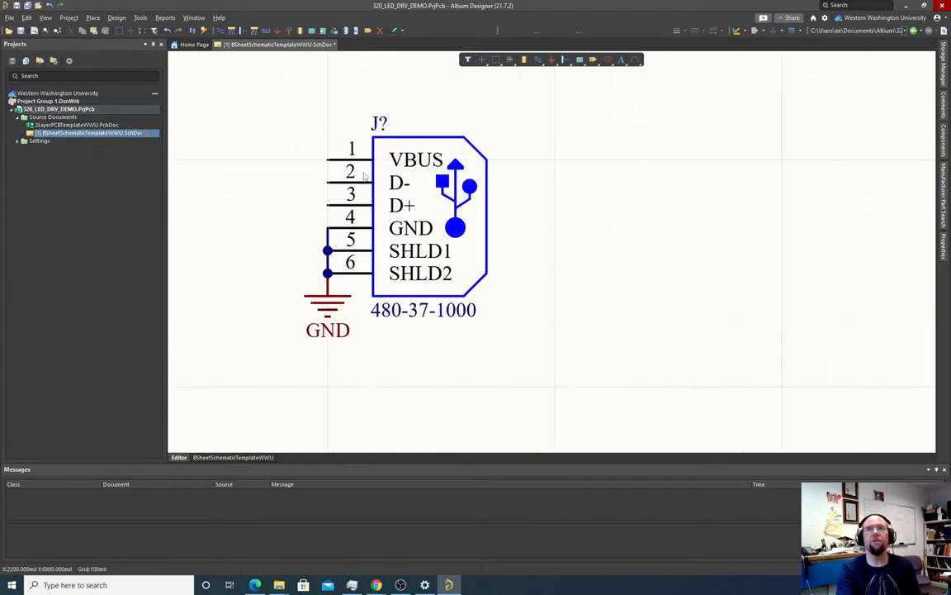
{"action": "left_click", "coordinate": [289, 30]}
{"action": "left_click", "coordinate": [331, 184]}
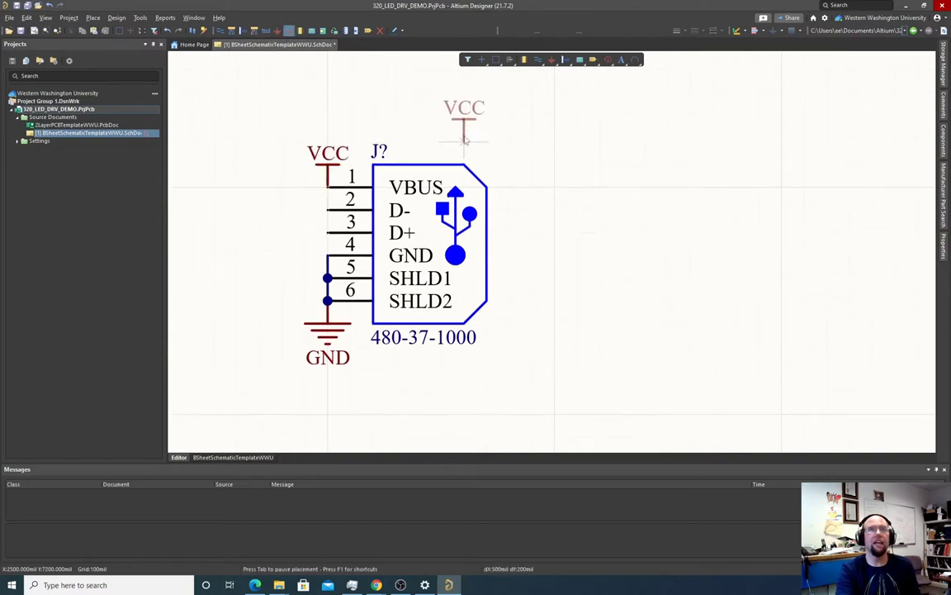
{"action": "key", "text": "Escape"}
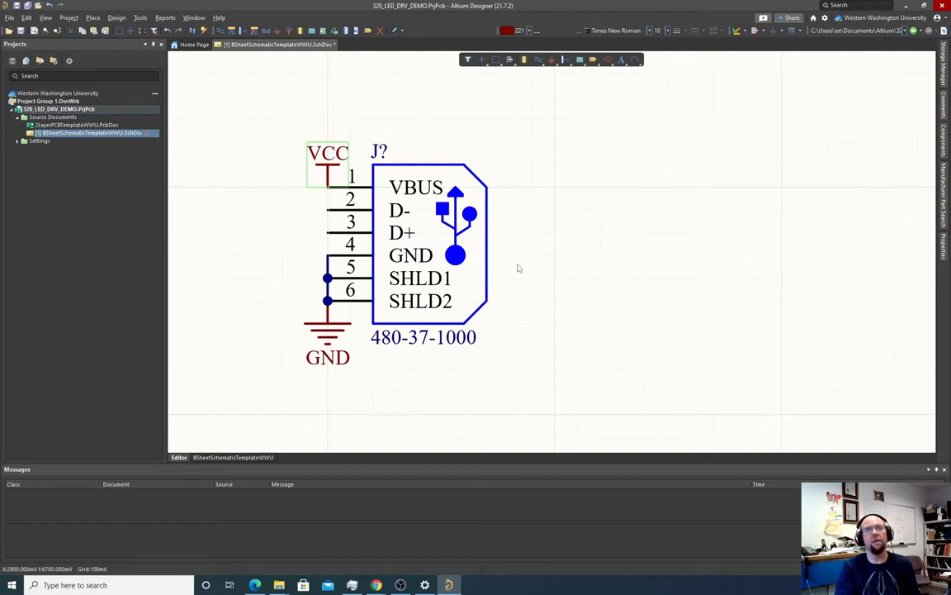
- Delete the VCC power port from pin 1 of the USB connector
{"action": "left_click", "coordinate": [330, 164]}
{"action": "key", "text": "Delete"}
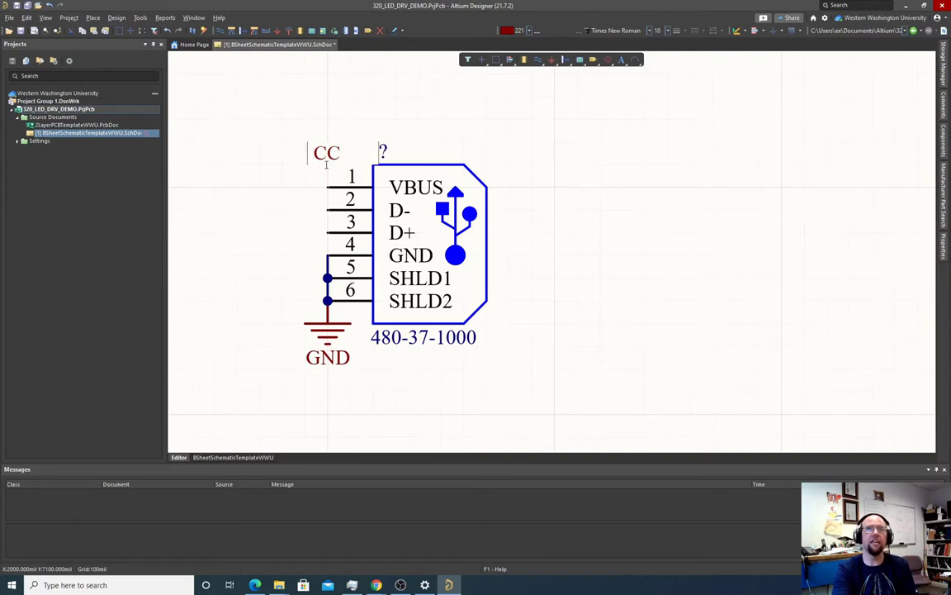
{"action": "key", "text": "Return"}
{"action": "key", "text": "Delete"}
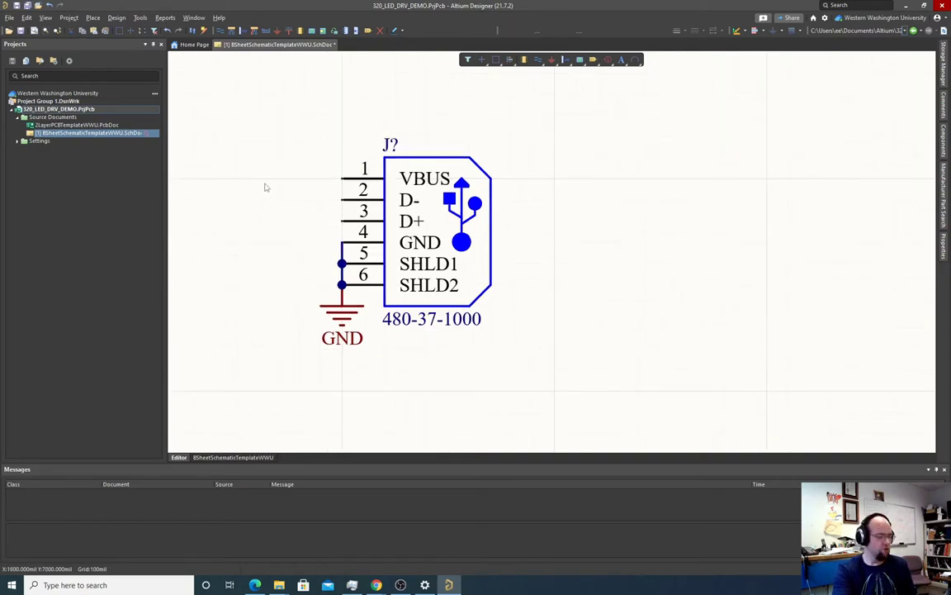
- Move the USB connector with its wires and GND port about 2000 mil to the right on the sheet
{"action": "scroll", "coordinate": [267, 188], "scroll_direction": "down", "scroll_amount": 3, "text": "ctrl"}
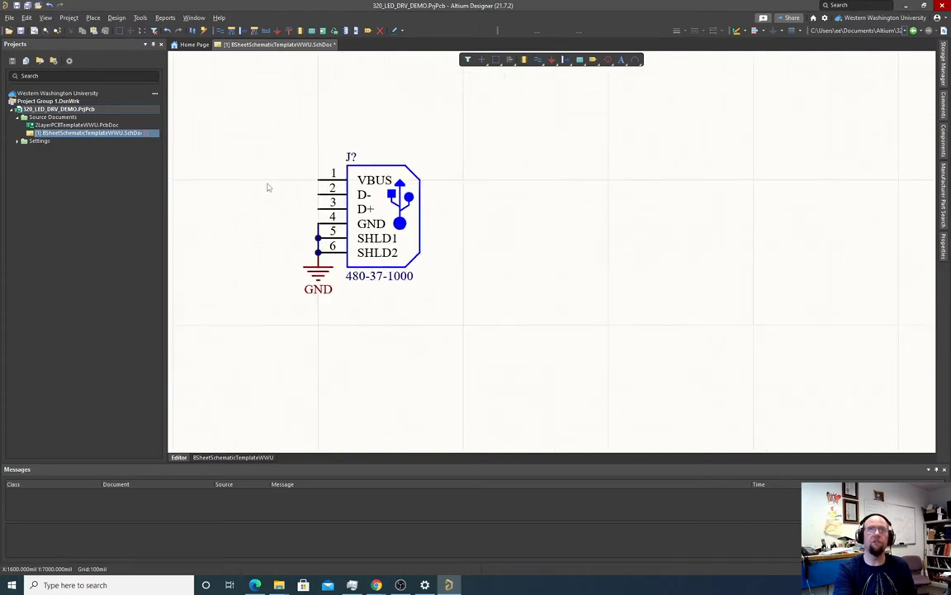
{"action": "right_click_drag", "start_coordinate": [244, 192], "coordinate": [422, 232]}
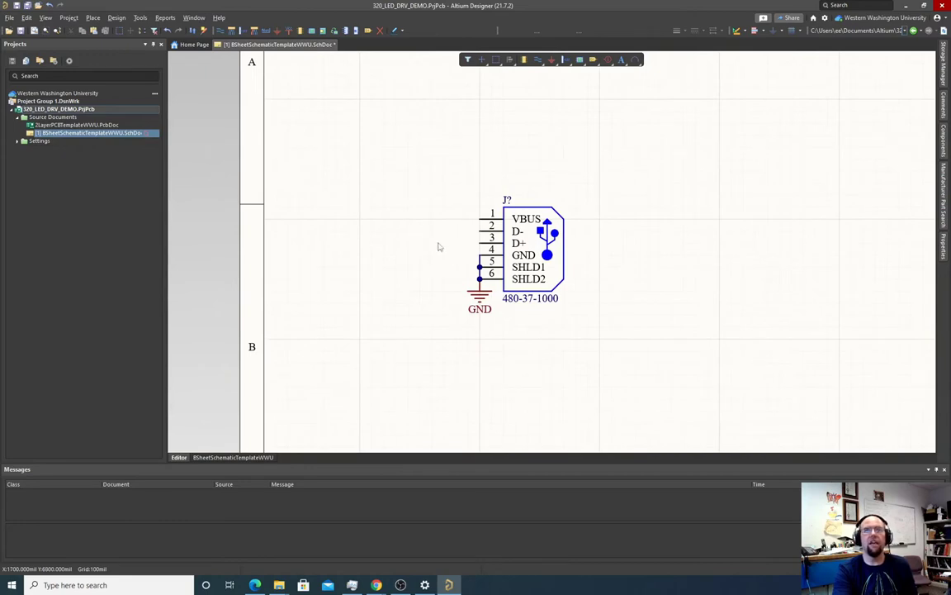
{"action": "scroll", "coordinate": [434, 241], "scroll_direction": "down", "scroll_amount": 2, "text": "ctrl"}
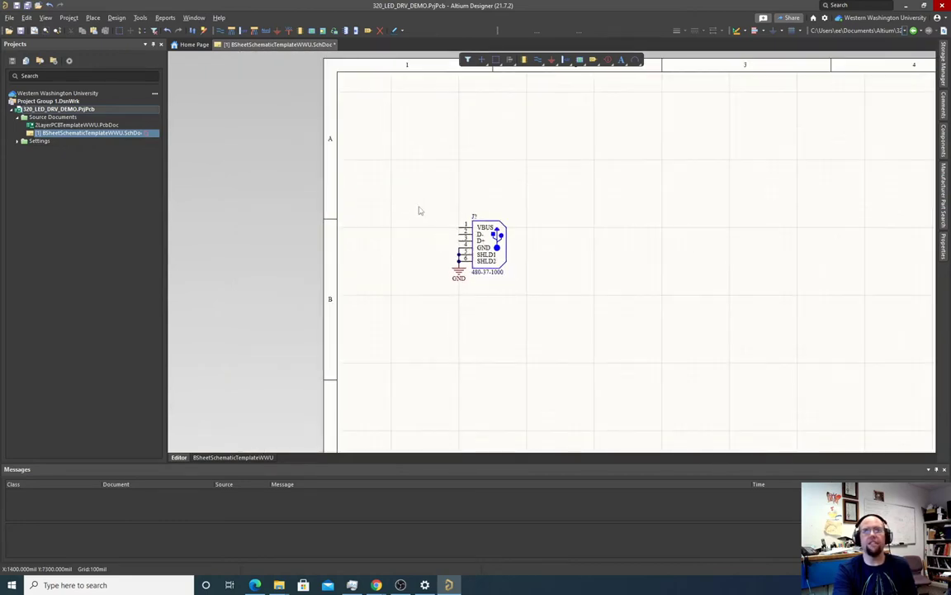
{"action": "left_click_drag", "start_coordinate": [418, 206], "coordinate": [540, 293]}
{"action": "left_click_drag", "start_coordinate": [458, 256], "coordinate": [593, 254]}
{"action": "left_click", "coordinate": [507, 282]}
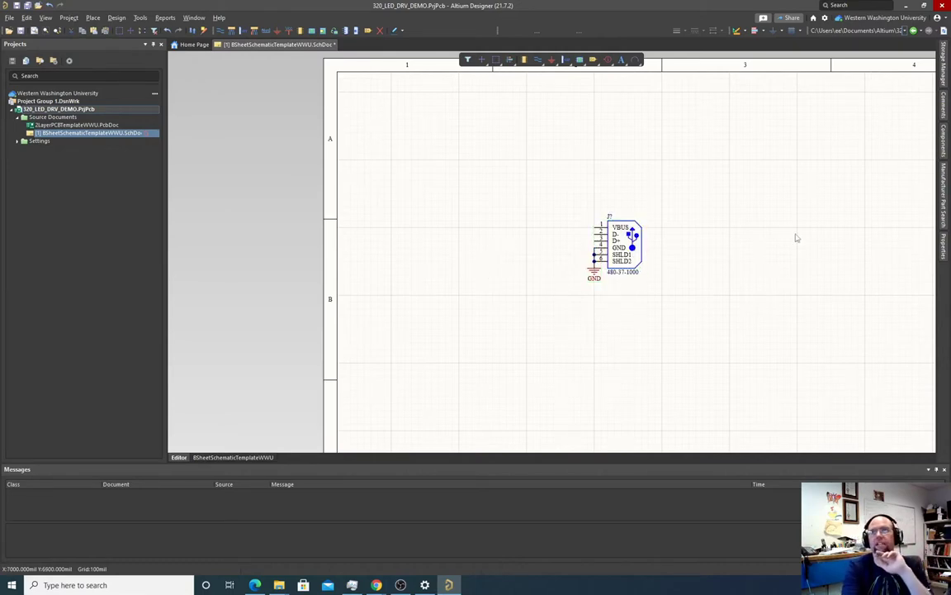
- Search the manufacturer part catalogue for "LM358 tssop"
{"action": "left_click", "coordinate": [946, 189]}
{"action": "left_click", "coordinate": [681, 88]}
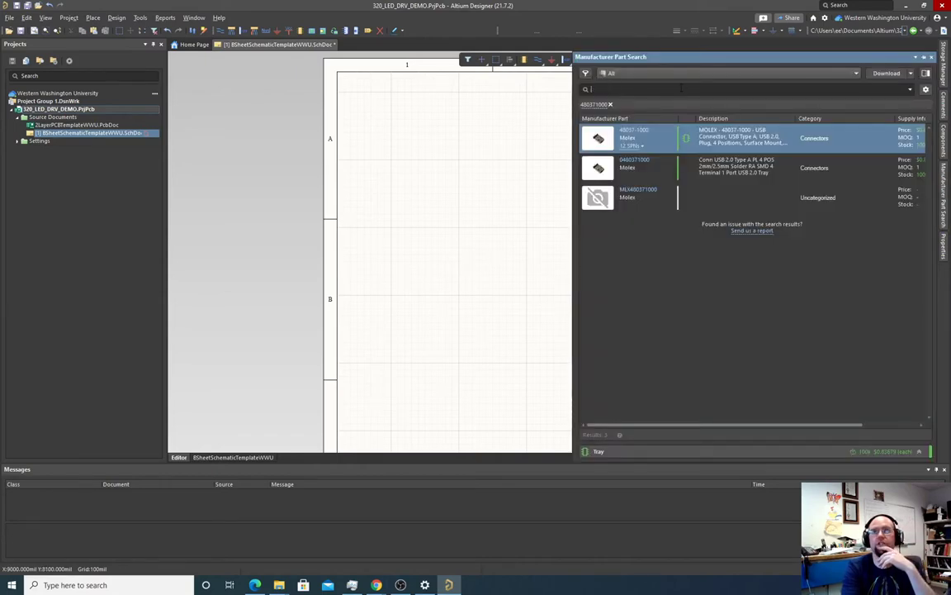
{"action": "type", "text": "LM358 tssop"}
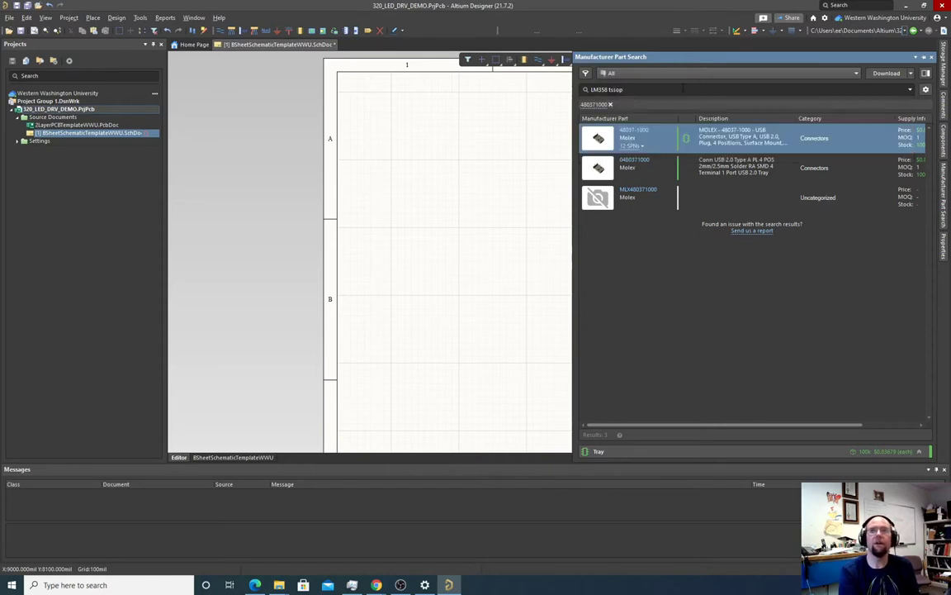
{"action": "key", "text": "Return"}
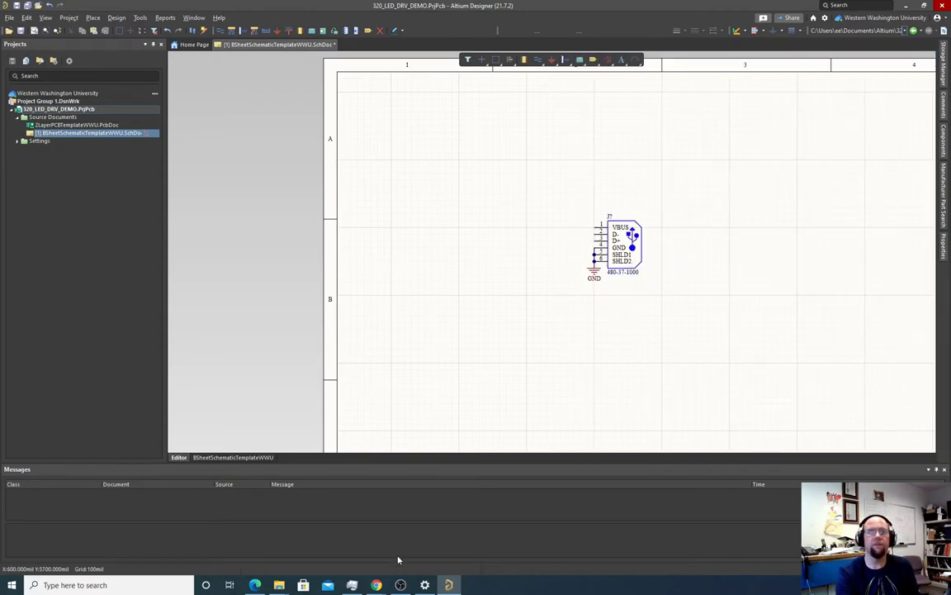
- Switch to the Chrome browser and search the web for "lm358 3peak"
{"action": "mouse_move", "coordinate": [376, 585]}
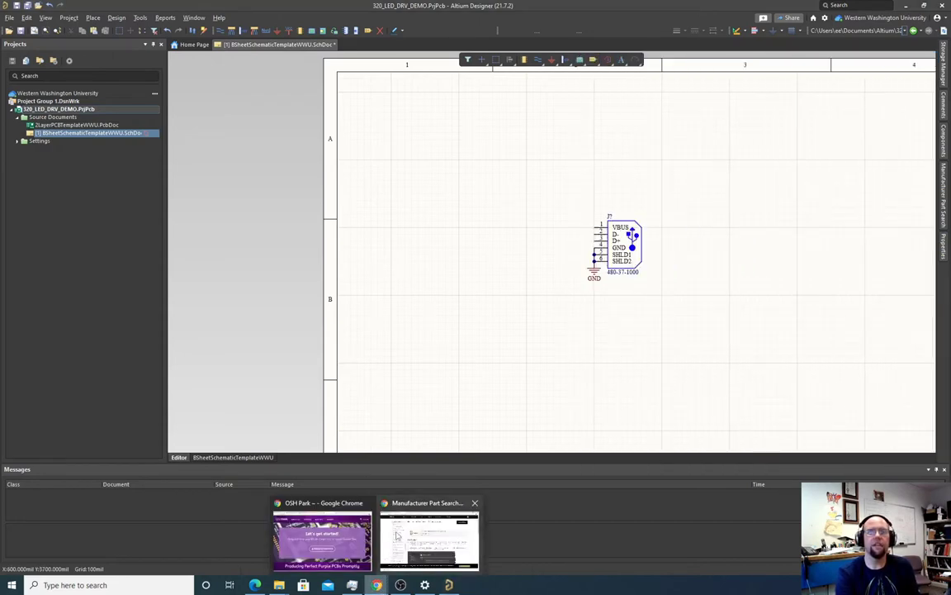
{"action": "left_click", "coordinate": [394, 535]}
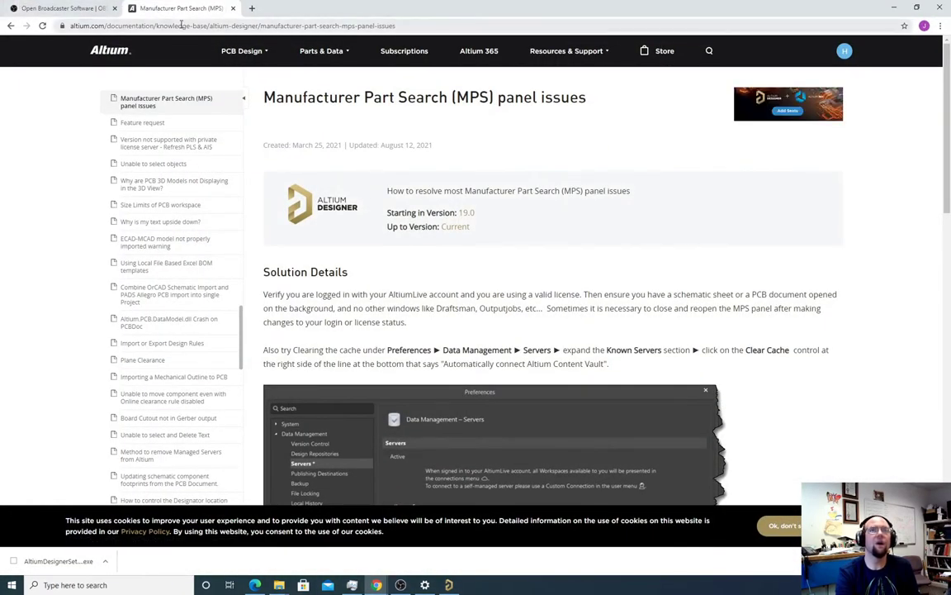
{"action": "left_click", "coordinate": [181, 25]}
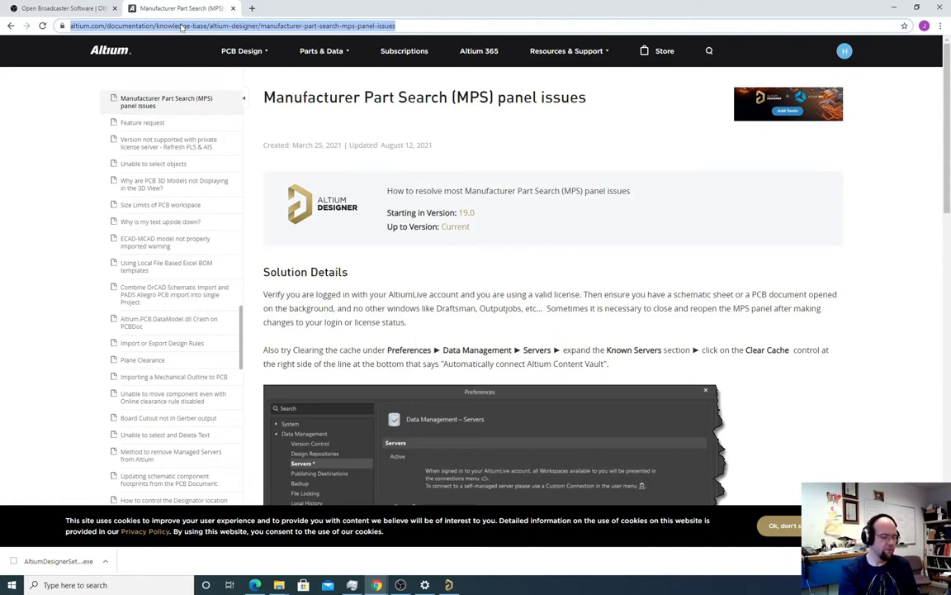
{"action": "type", "text": "lm"}
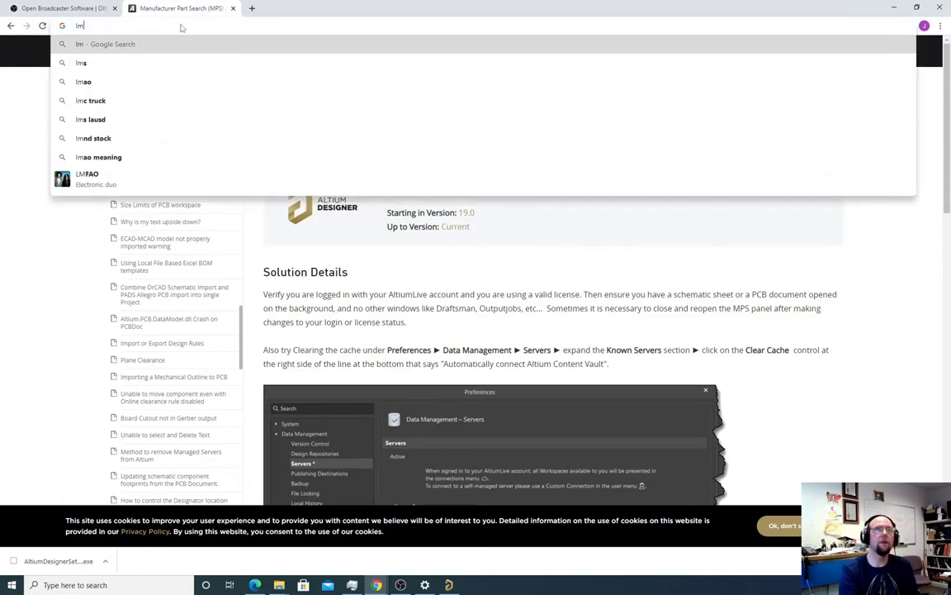
{"action": "type", "text": "358"}
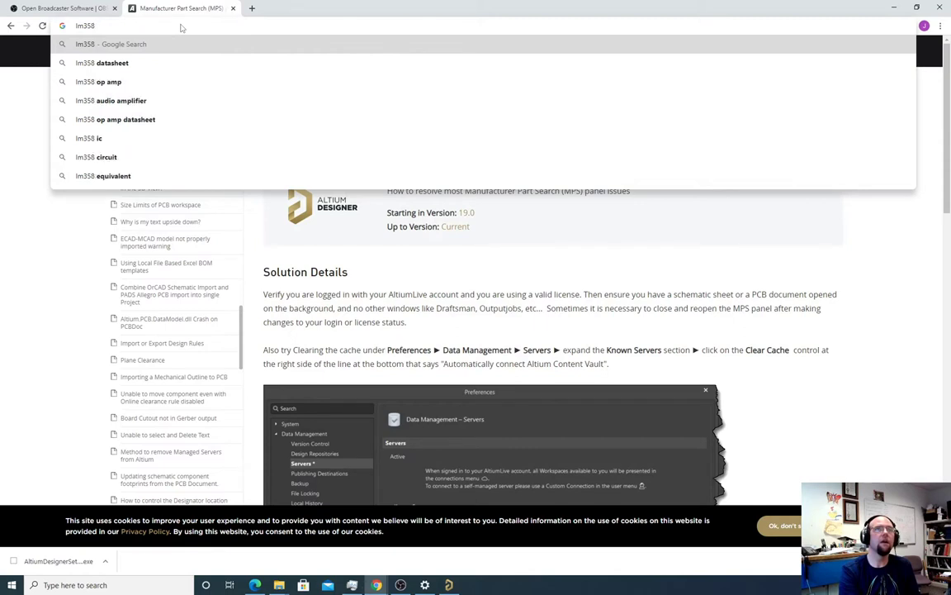
{"action": "type", "text": " 3peak"}
{"action": "key", "text": "Return"}
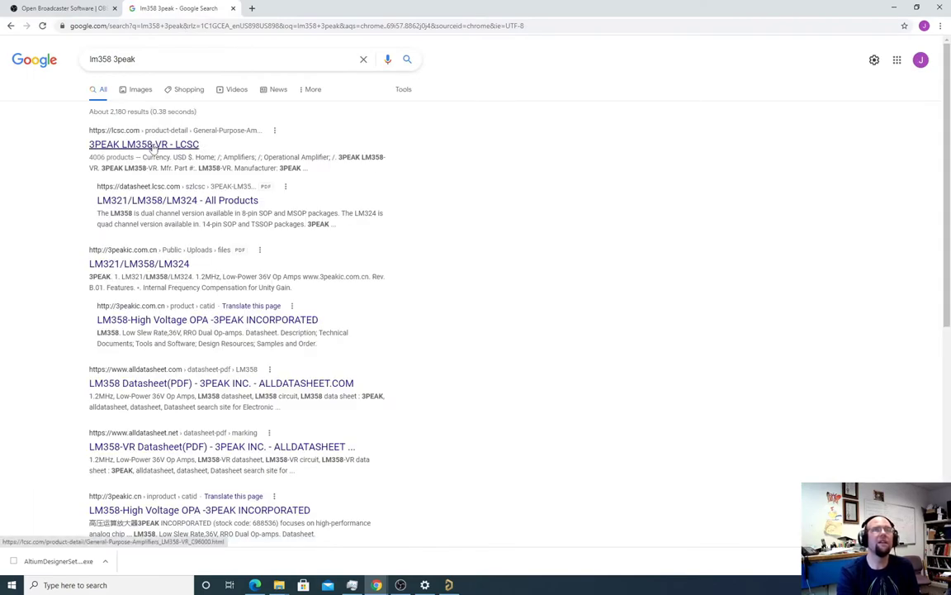
- Open the LCSC product page for the 3PEAK LM358-VR and review its package and specifications
{"action": "left_click", "coordinate": [147, 145]}
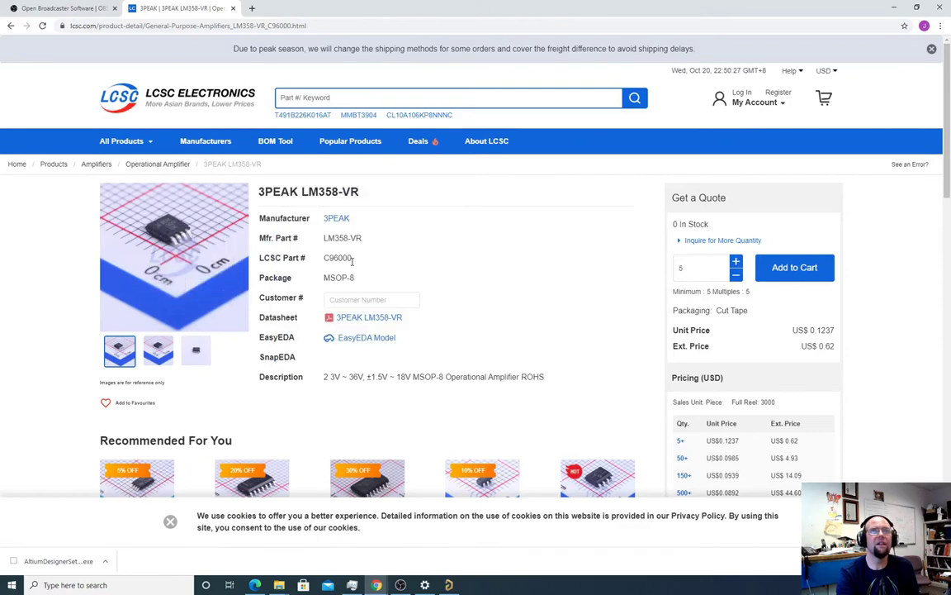
{"action": "scroll", "coordinate": [428, 314], "scroll_direction": "down", "scroll_amount": 3}
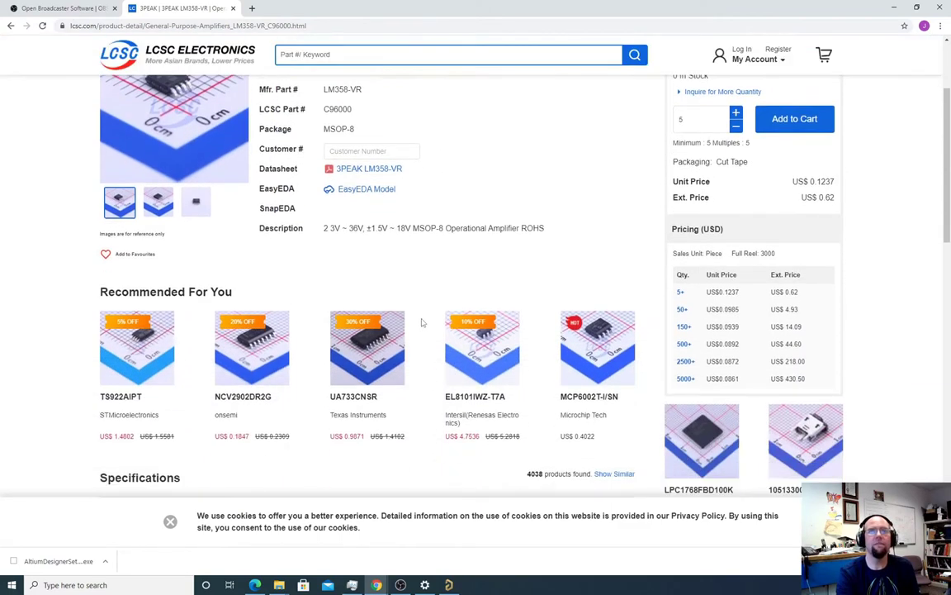
{"action": "scroll", "coordinate": [253, 381], "scroll_direction": "down", "scroll_amount": 13}
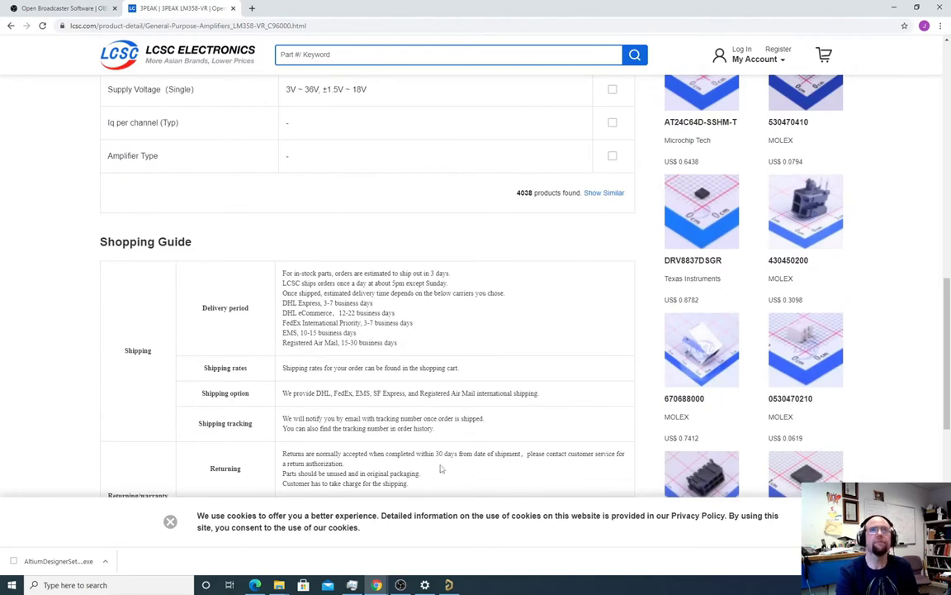
- Switch back to Altium Designer and search the manufacturer part catalogue for "LM358 MSOP"
{"action": "key", "text": "alt+Tab"}
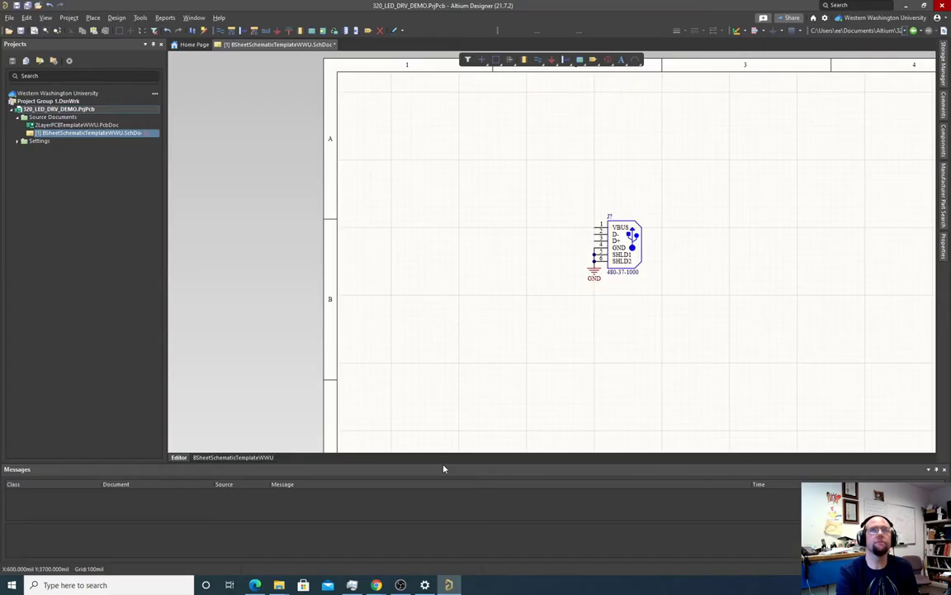
{"action": "left_click", "coordinate": [944, 189]}
{"action": "left_click", "coordinate": [636, 88]}
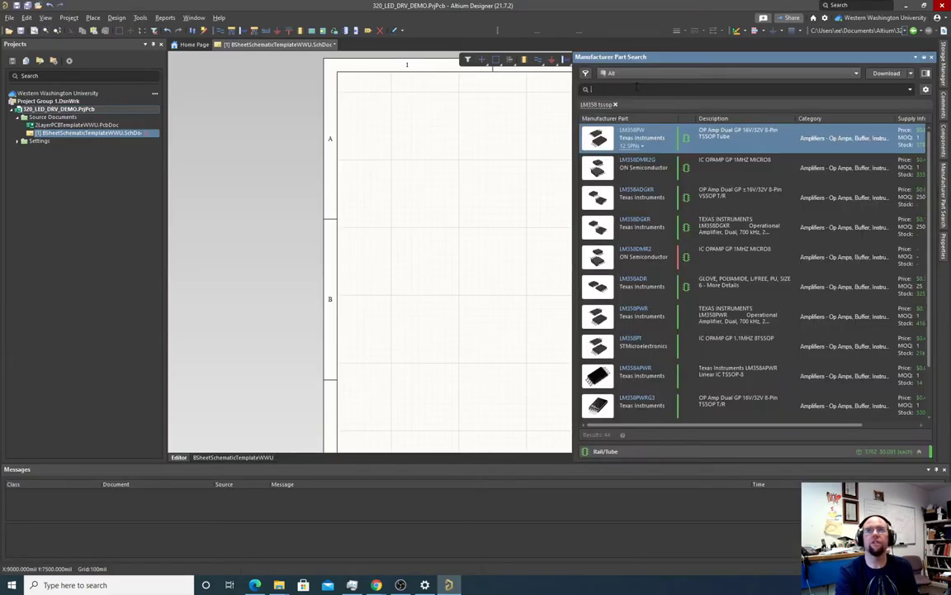
{"action": "type", "text": "LM3"}
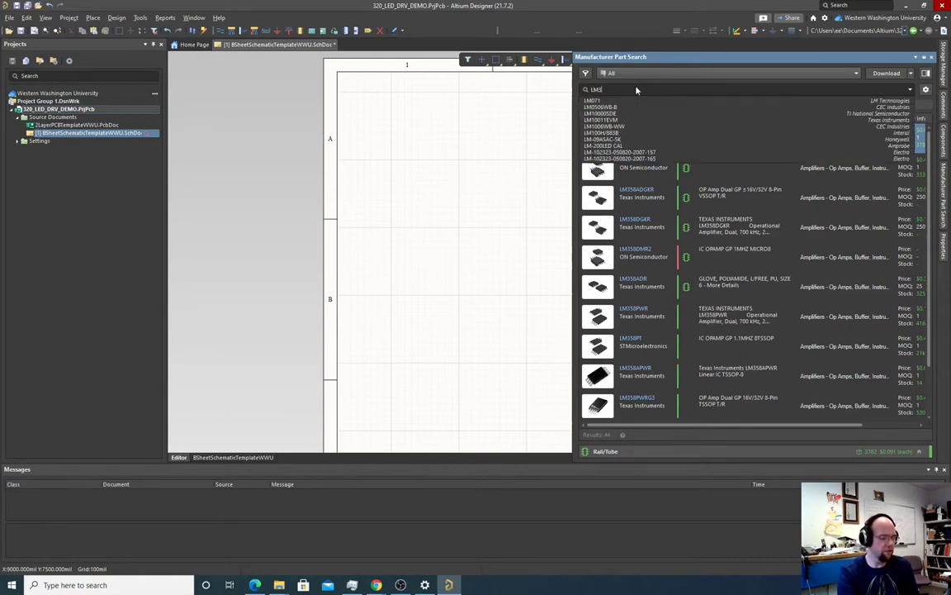
{"action": "type", "text": "58 MSOP"}
{"action": "key", "text": "Return"}
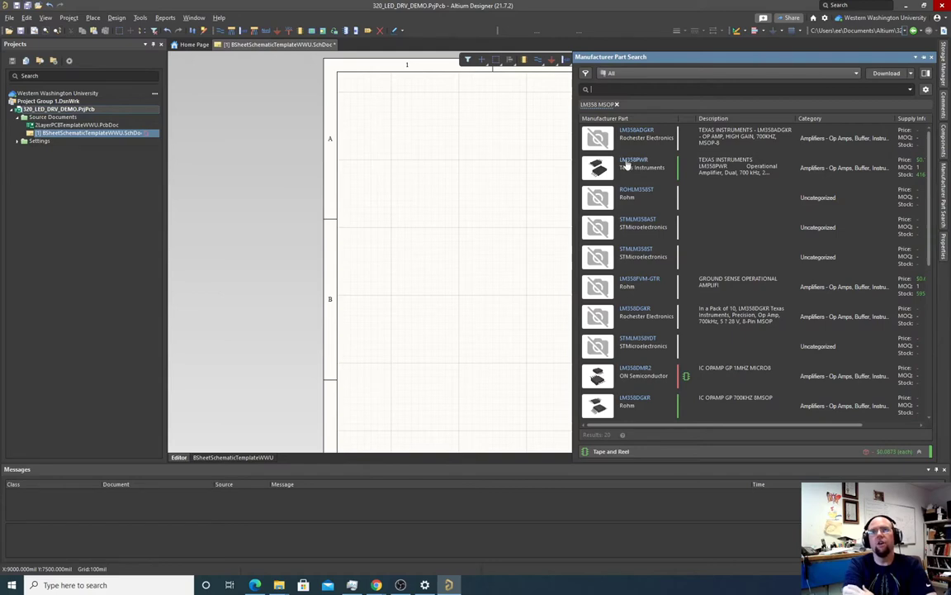
- Look up the Rohm LM358DGKR result on Octopart and open the Texas Instruments LM358 datasheet from there
{"action": "scroll", "coordinate": [611, 198], "scroll_direction": "down", "scroll_amount": 1}
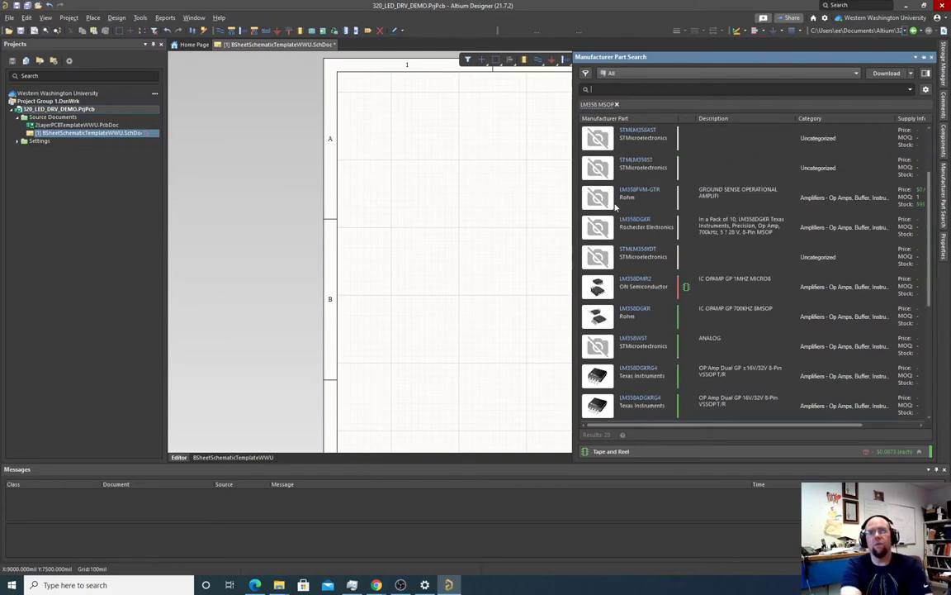
{"action": "scroll", "coordinate": [663, 261], "scroll_direction": "up", "scroll_amount": 1}
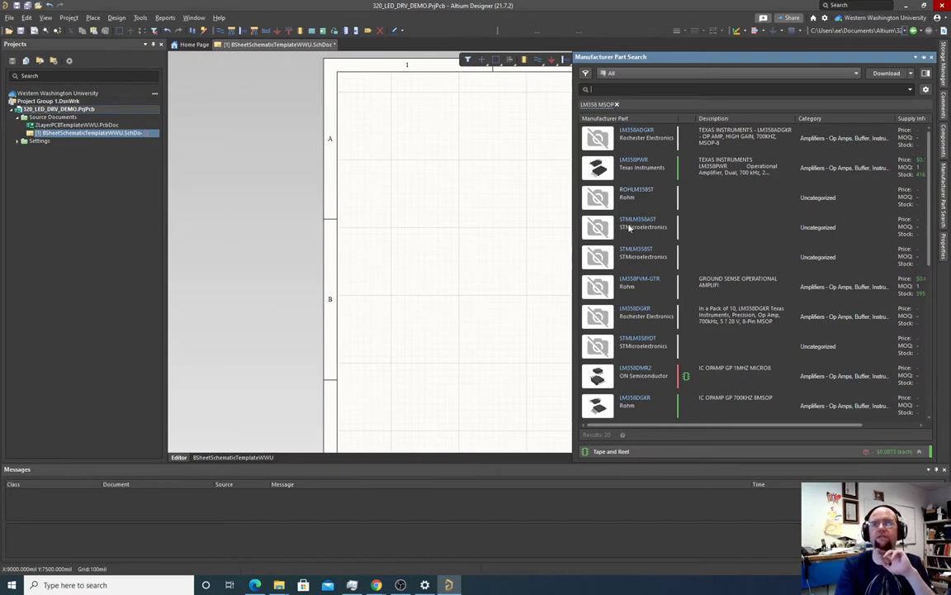
{"action": "scroll", "coordinate": [629, 330], "scroll_direction": "down", "scroll_amount": 1}
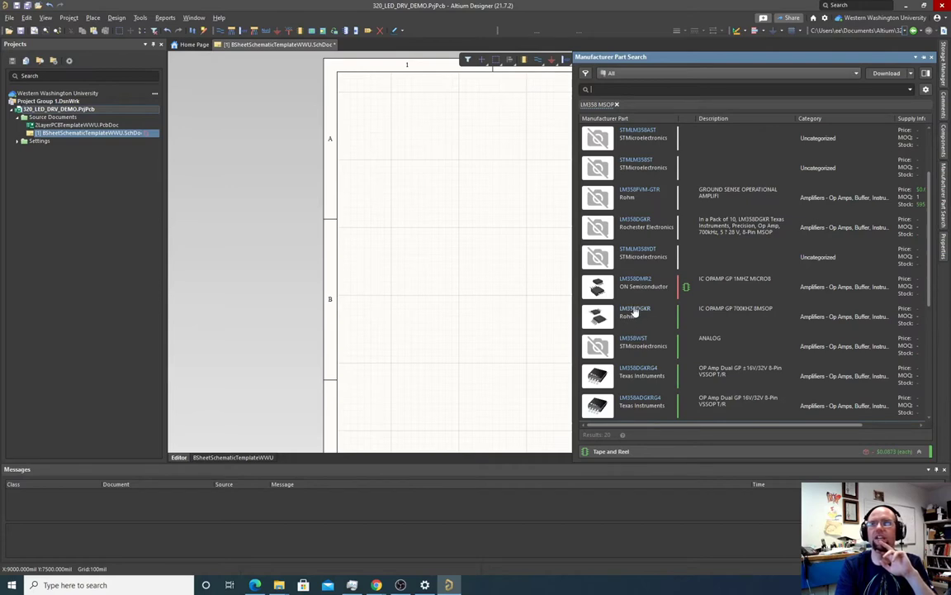
{"action": "left_click", "coordinate": [635, 310]}
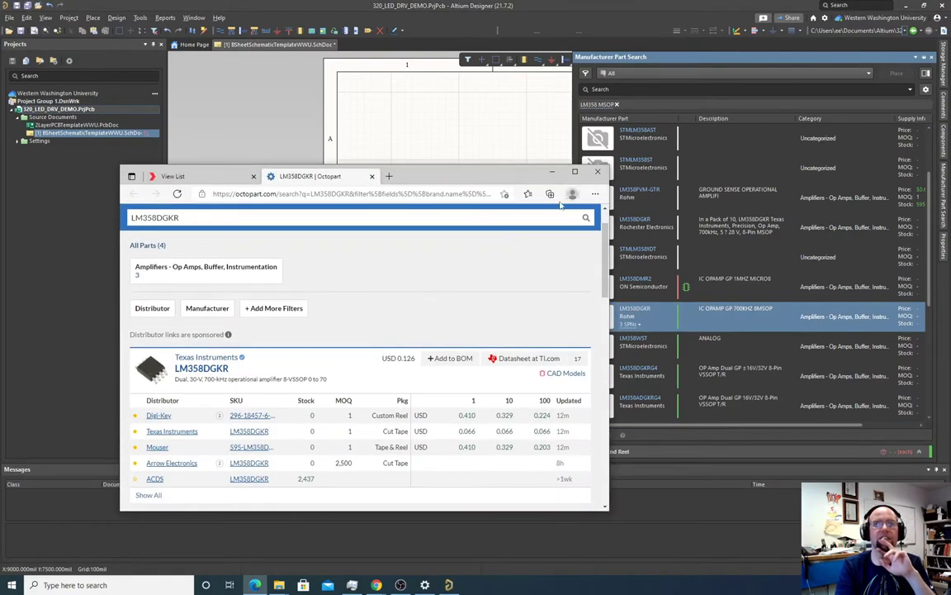
{"action": "left_click", "coordinate": [597, 171]}
{"action": "left_click", "coordinate": [593, 306]}
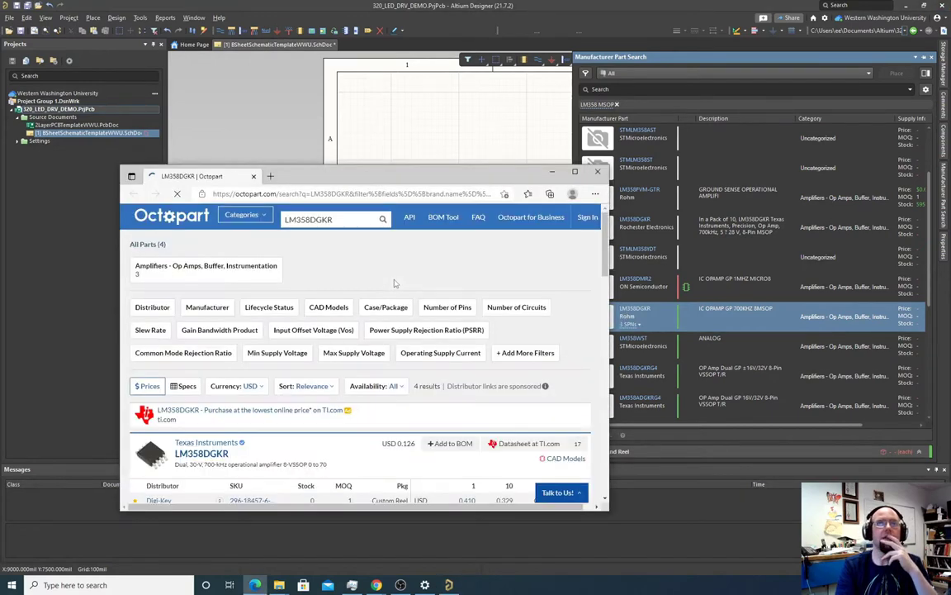
{"action": "left_click", "coordinate": [512, 315]}
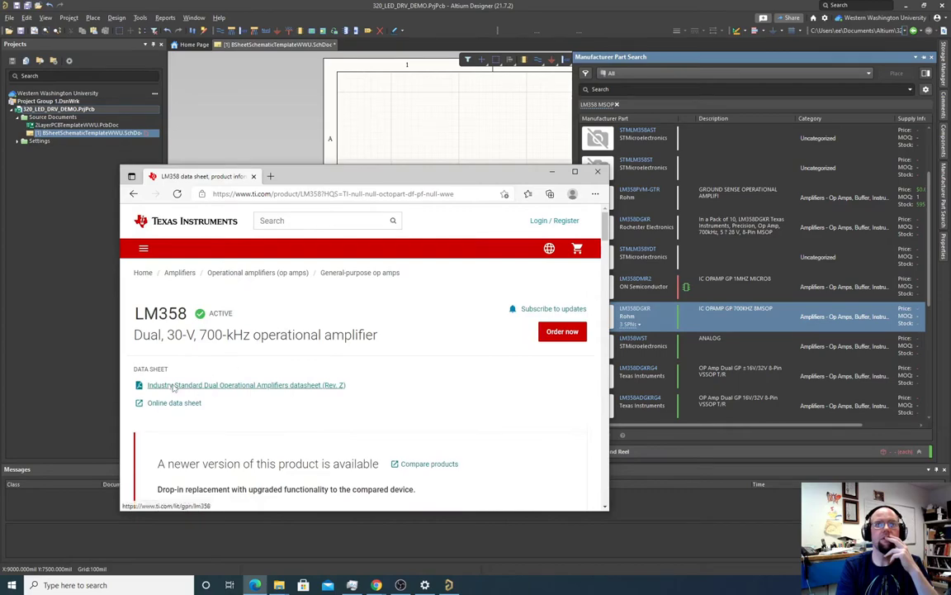
{"action": "left_click", "coordinate": [159, 385]}
- Examine the datasheet's pin configuration, thermal information and electrical characteristics, and dismiss the browser window
{"action": "scroll", "coordinate": [288, 311], "scroll_direction": "down", "scroll_amount": 10}
{"action": "scroll", "coordinate": [288, 310], "scroll_direction": "down", "scroll_amount": 15}
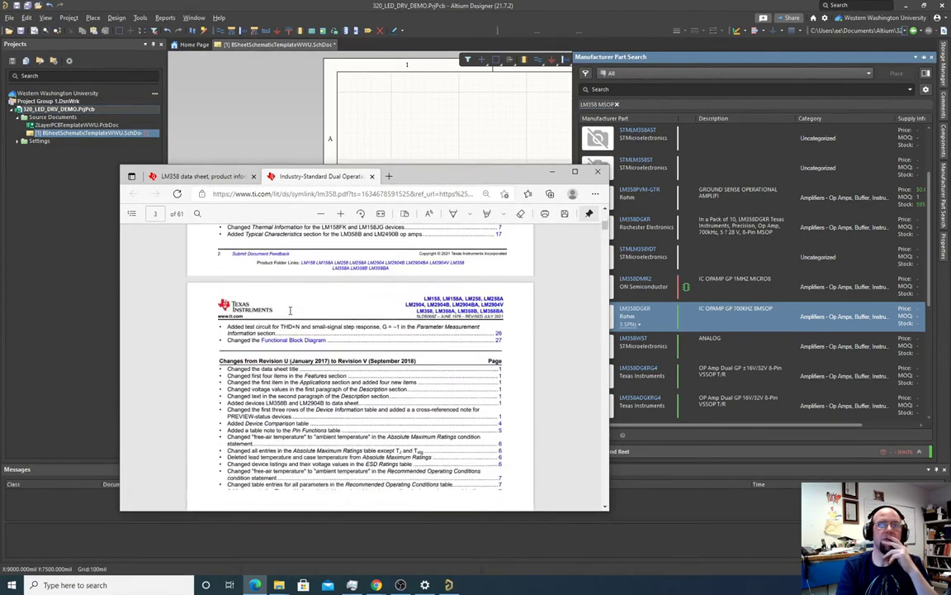
{"action": "scroll", "coordinate": [289, 314], "scroll_direction": "down", "scroll_amount": 2}
{"action": "scroll", "coordinate": [290, 314], "scroll_direction": "up", "scroll_amount": 2}
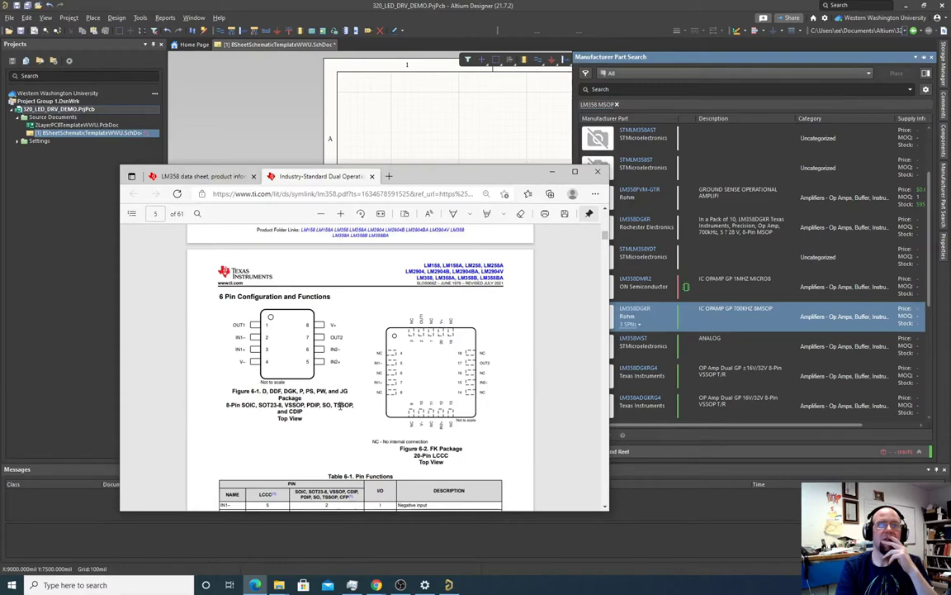
{"action": "scroll", "coordinate": [339, 405], "scroll_direction": "down", "scroll_amount": 10}
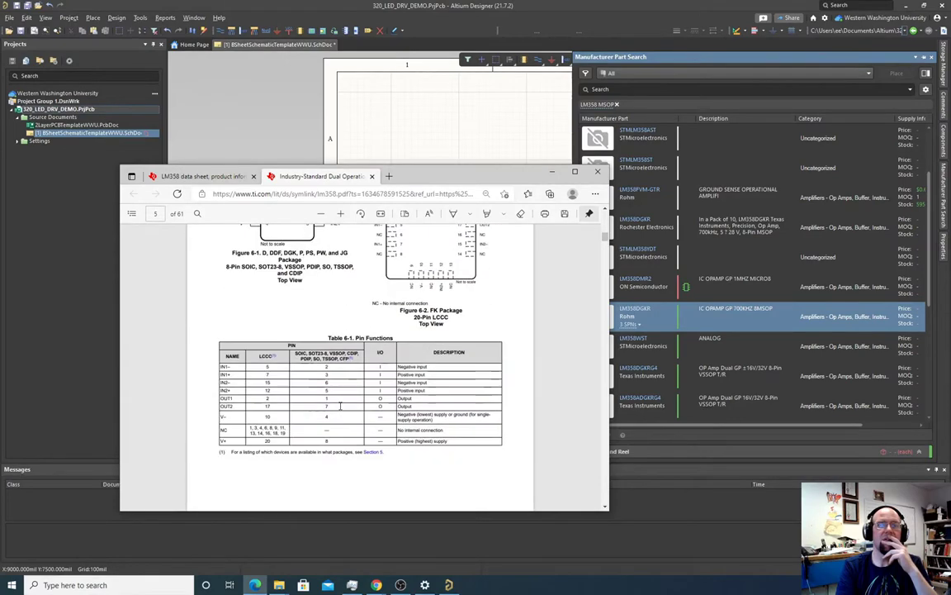
{"action": "scroll", "coordinate": [339, 405], "scroll_direction": "down", "scroll_amount": 10}
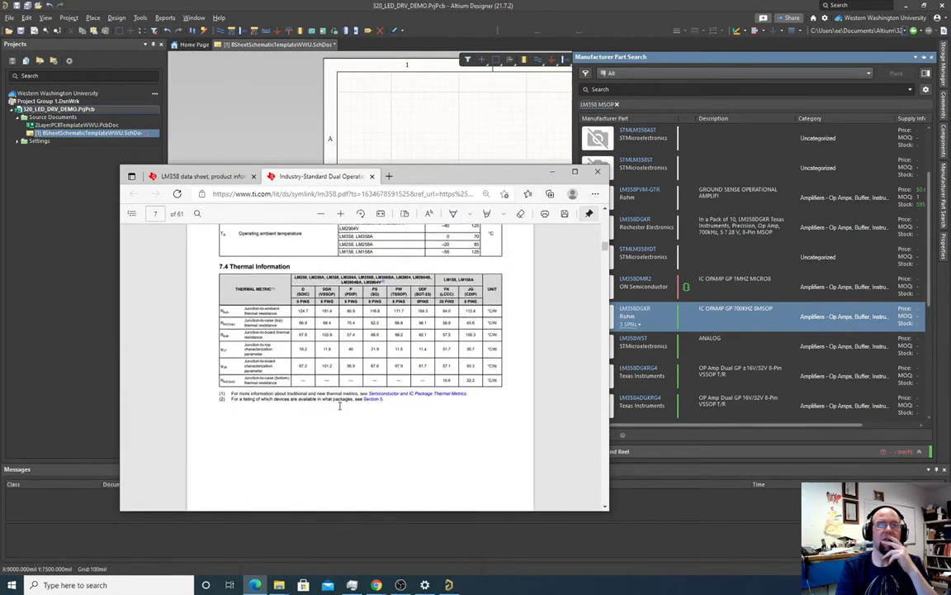
{"action": "scroll", "coordinate": [338, 405], "scroll_direction": "down", "scroll_amount": 15}
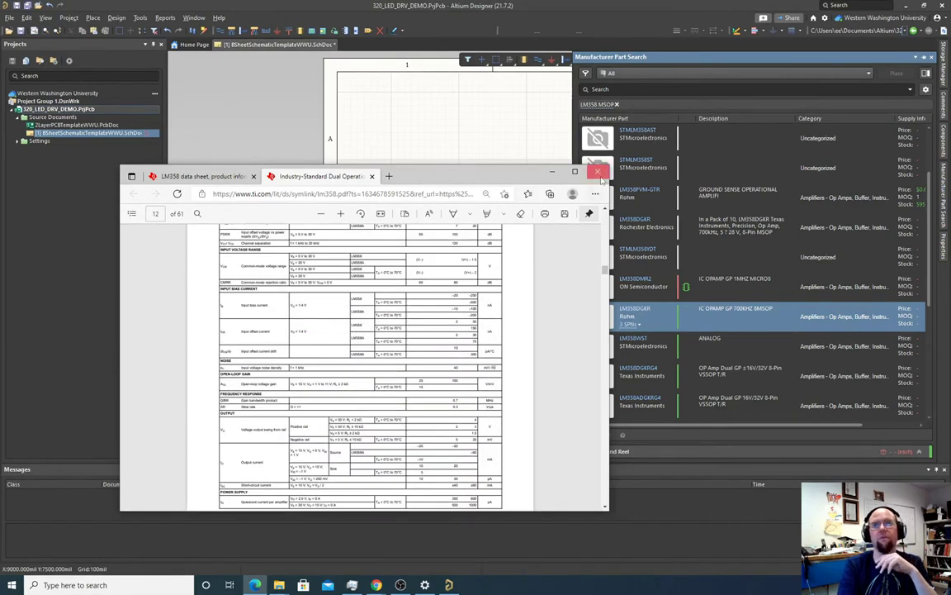
{"action": "left_click", "coordinate": [552, 172]}
- Select the Texas Instruments LM358DGKR that has an available model in the part search results
{"action": "right_click", "coordinate": [595, 322]}
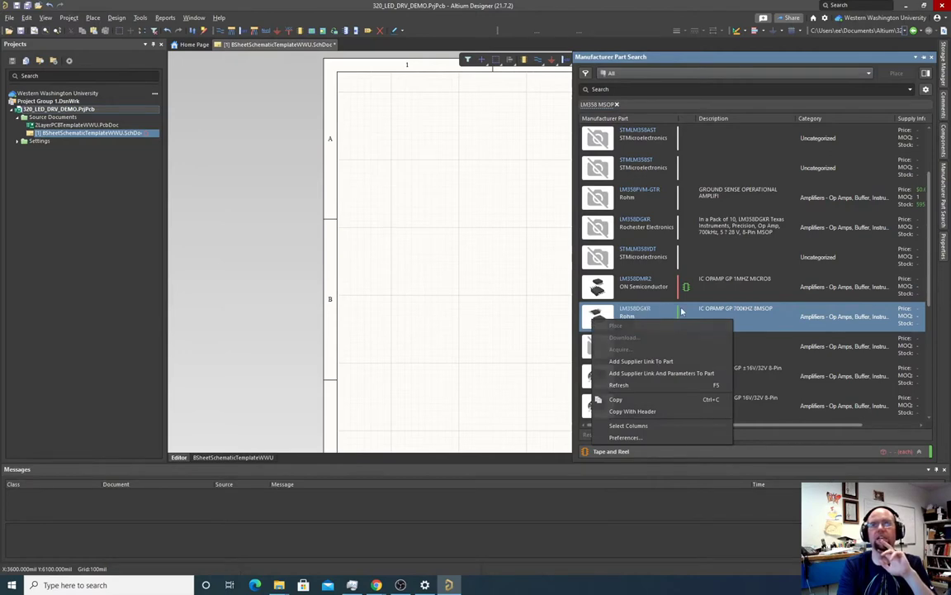
{"action": "key", "text": "Escape"}
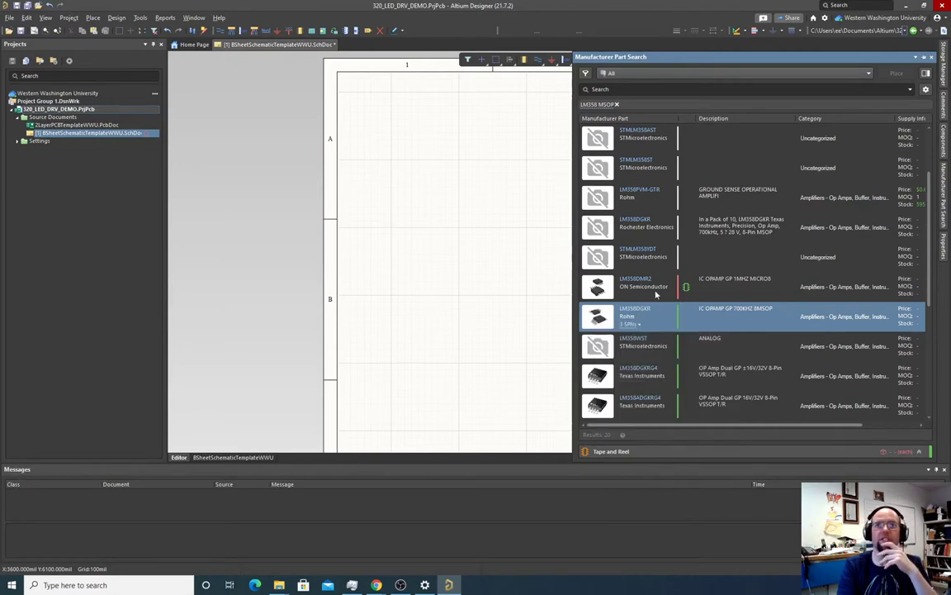
{"action": "scroll", "coordinate": [657, 294], "scroll_direction": "down", "scroll_amount": 5}
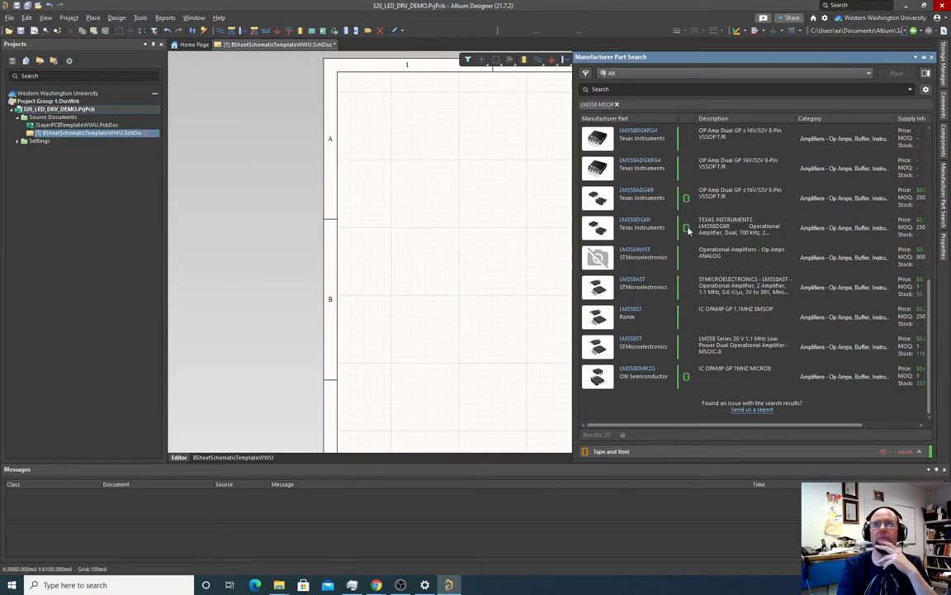
{"action": "left_click", "coordinate": [698, 226]}
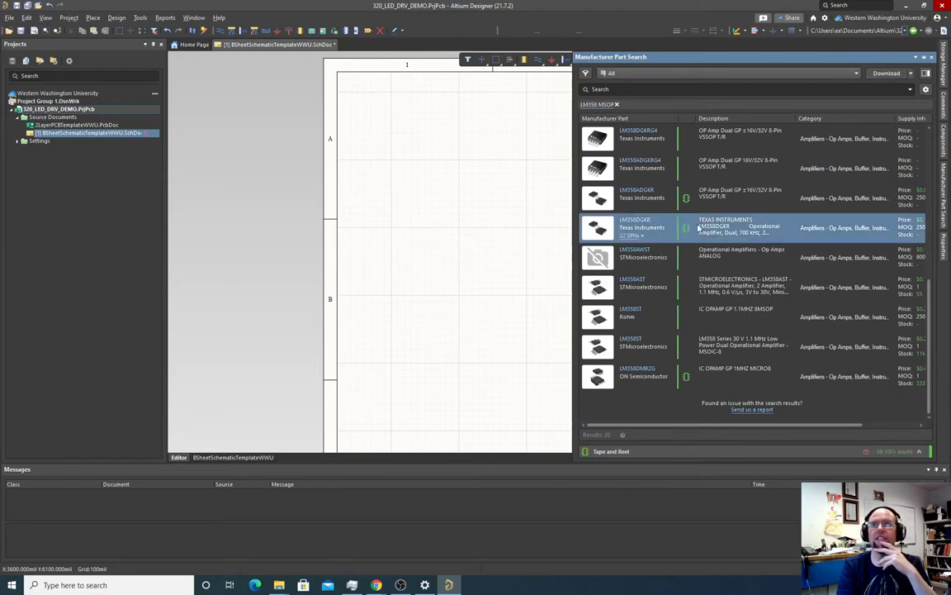
- Open the datasheet for the Texas Instruments LM358DGKR and check its pin configuration and pin functions table
{"action": "left_click", "coordinate": [611, 234]}
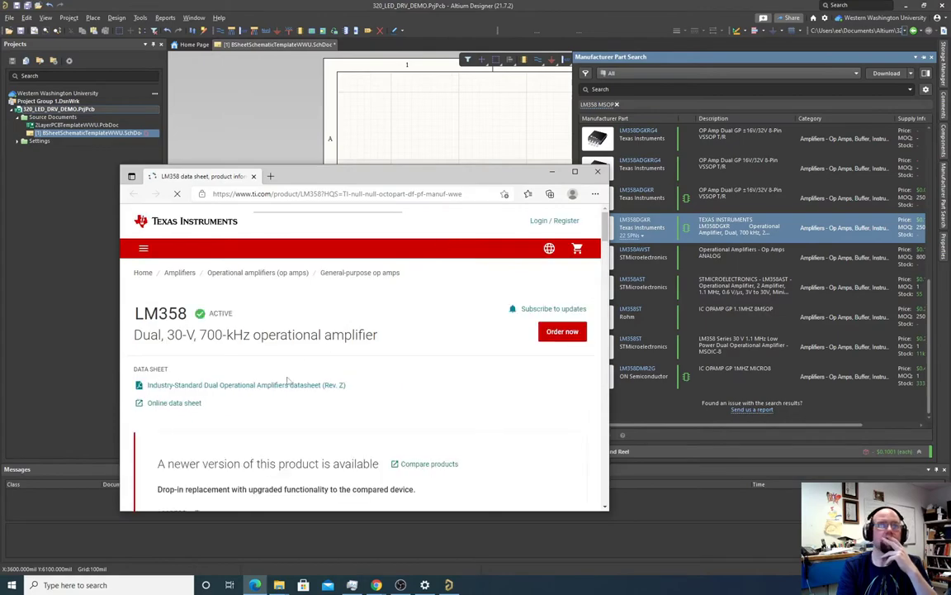
{"action": "left_click", "coordinate": [238, 385]}
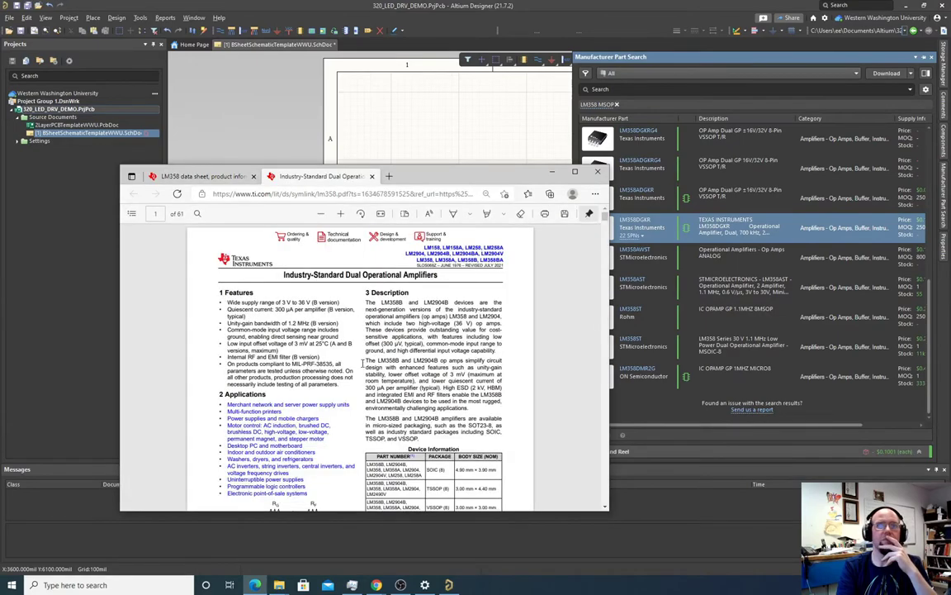
{"action": "scroll", "coordinate": [296, 372], "scroll_direction": "down", "scroll_amount": 10}
{"action": "scroll", "coordinate": [360, 369], "scroll_direction": "down", "scroll_amount": 20}
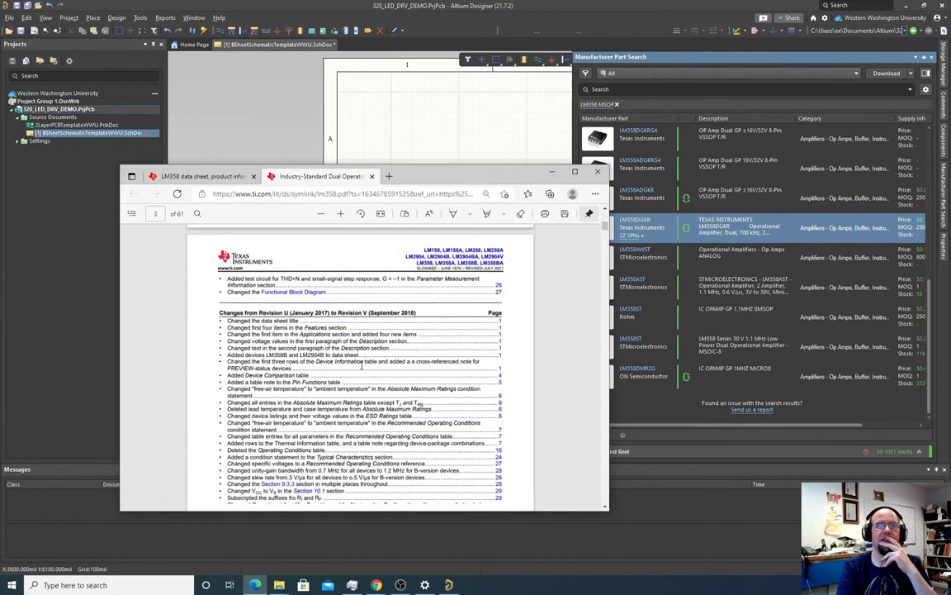
{"action": "scroll", "coordinate": [361, 365], "scroll_direction": "up", "scroll_amount": 10}
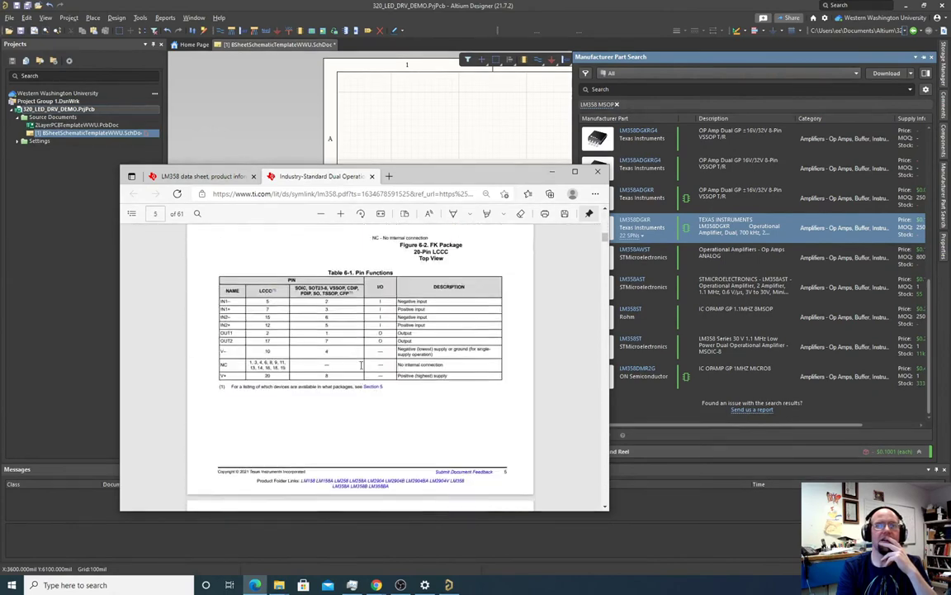
{"action": "scroll", "coordinate": [357, 369], "scroll_direction": "down", "scroll_amount": 2}
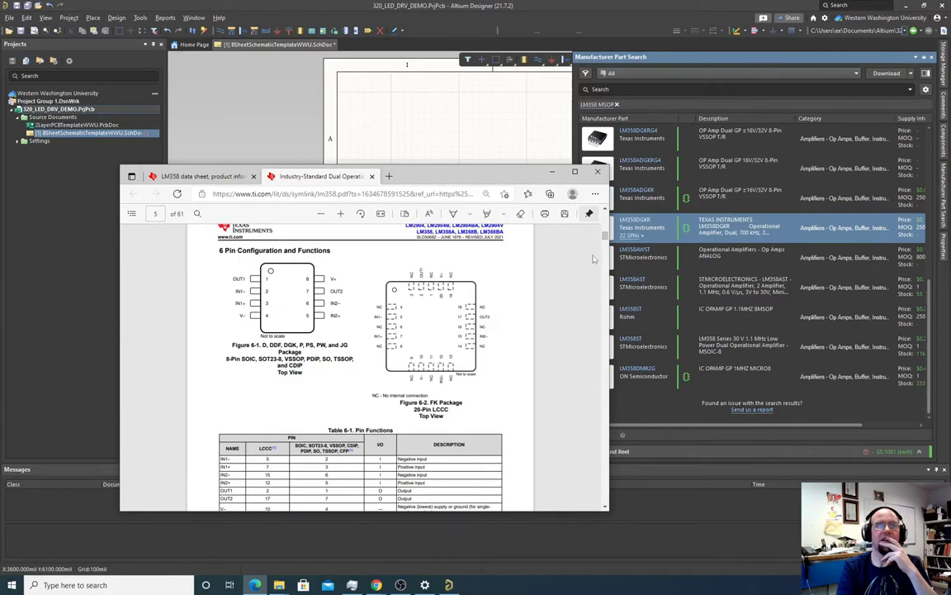
- Examine the package drawings and land patterns near the datasheet's end, comparing the SOT-23, TSSOP and DGK packages
{"action": "left_click_drag", "start_coordinate": [604, 238], "coordinate": [592, 488]}
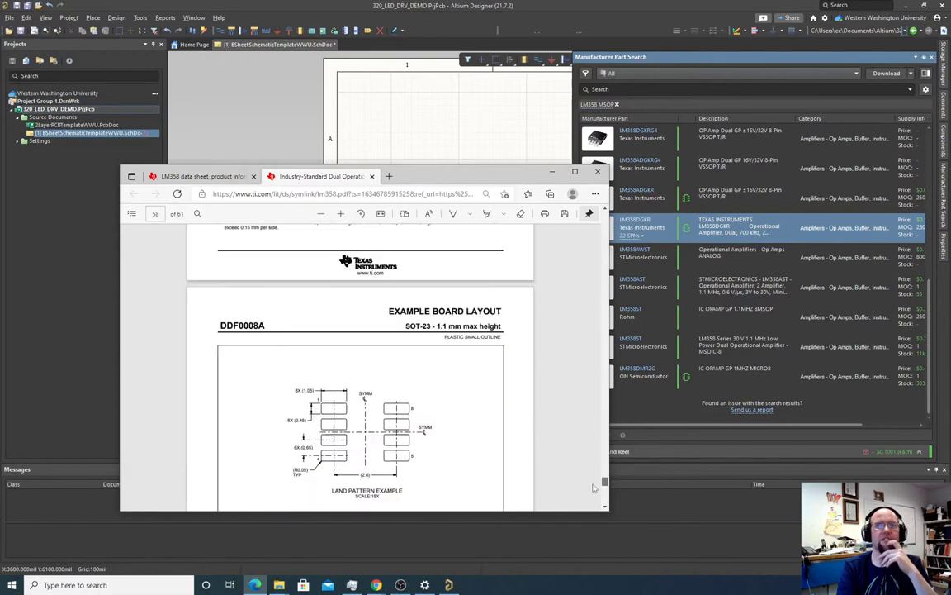
{"action": "scroll", "coordinate": [425, 404], "scroll_direction": "down", "scroll_amount": 2}
{"action": "scroll", "coordinate": [427, 410], "scroll_direction": "down", "scroll_amount": 2}
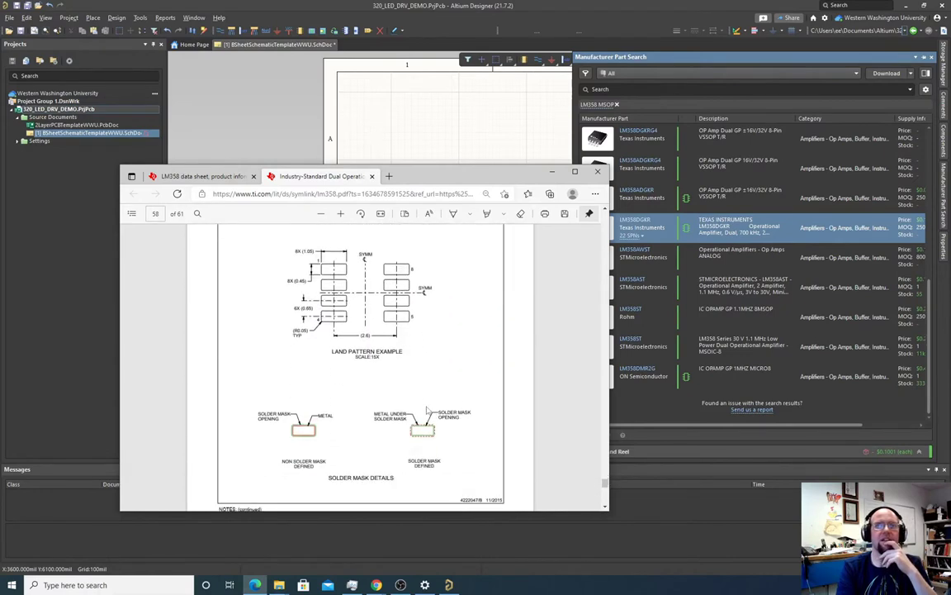
{"action": "scroll", "coordinate": [427, 409], "scroll_direction": "down", "scroll_amount": 3}
{"action": "scroll", "coordinate": [427, 409], "scroll_direction": "down", "scroll_amount": 6}
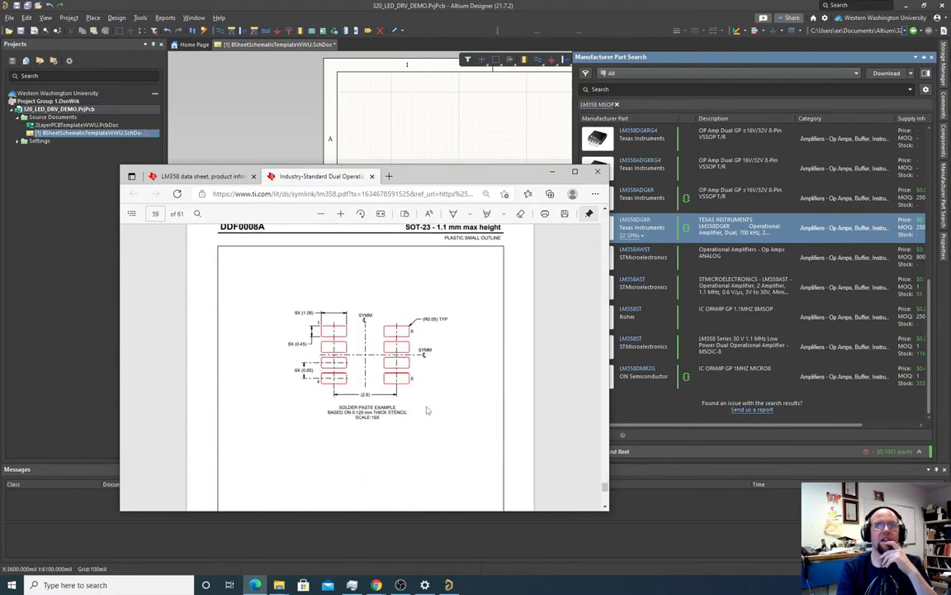
{"action": "scroll", "coordinate": [427, 410], "scroll_direction": "up", "scroll_amount": 15}
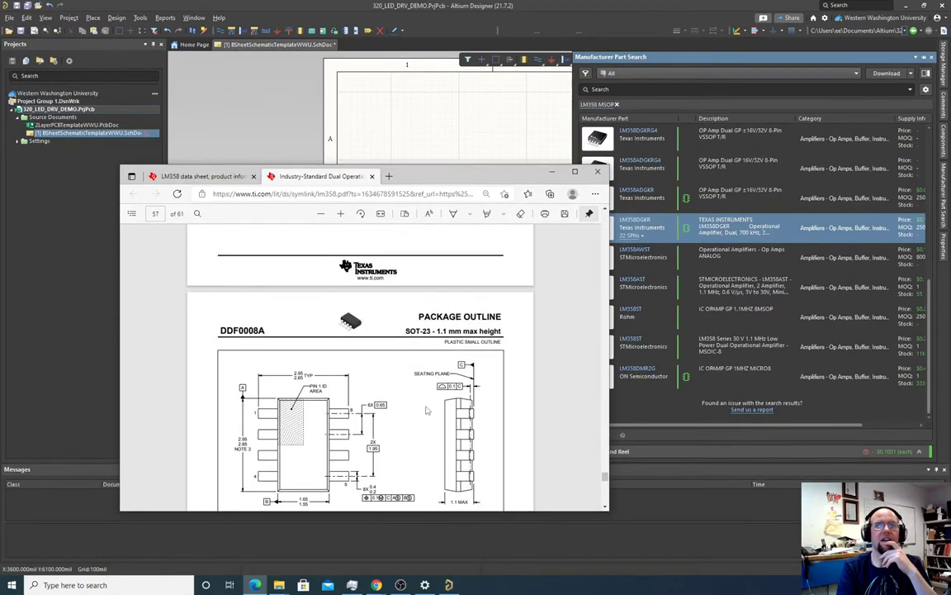
{"action": "scroll", "coordinate": [427, 409], "scroll_direction": "down", "scroll_amount": 6}
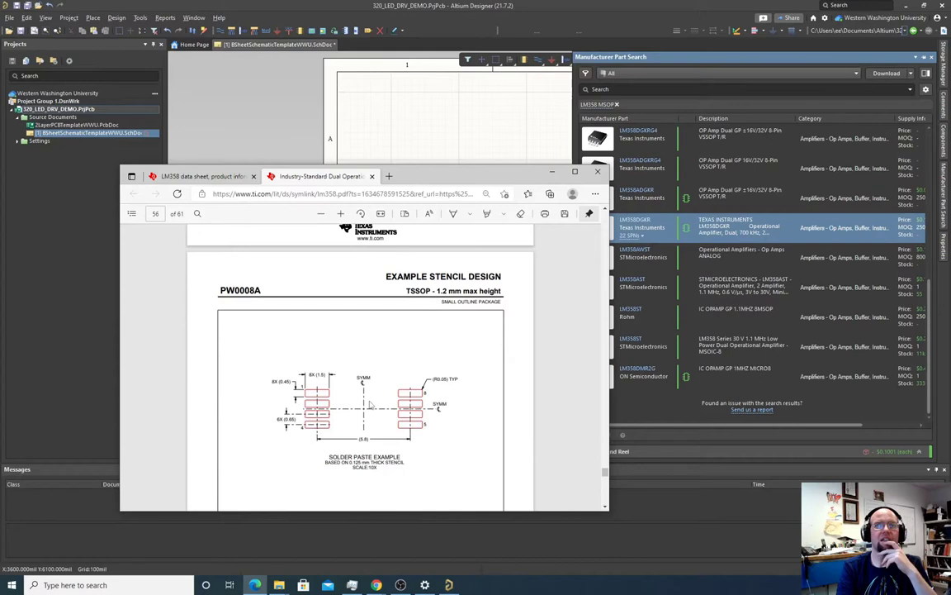
{"action": "scroll", "coordinate": [370, 405], "scroll_direction": "up", "scroll_amount": 10}
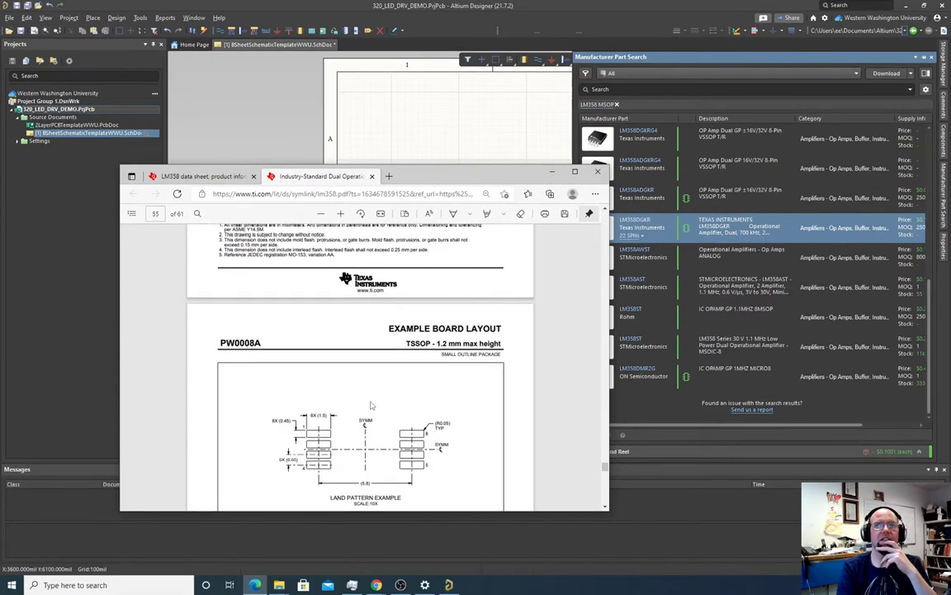
{"action": "scroll", "coordinate": [371, 405], "scroll_direction": "up", "scroll_amount": 20}
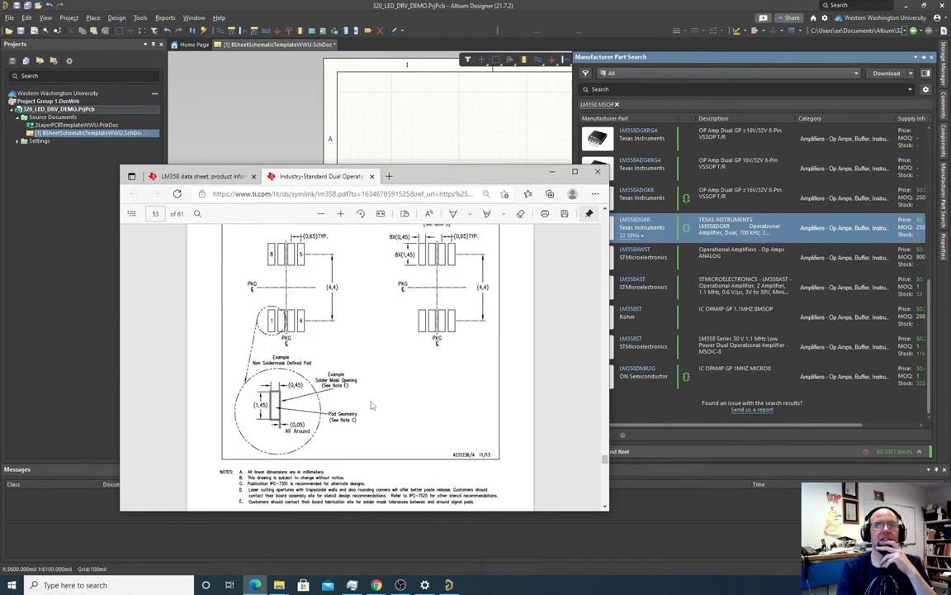
{"action": "scroll", "coordinate": [371, 405], "scroll_direction": "up", "scroll_amount": 10}
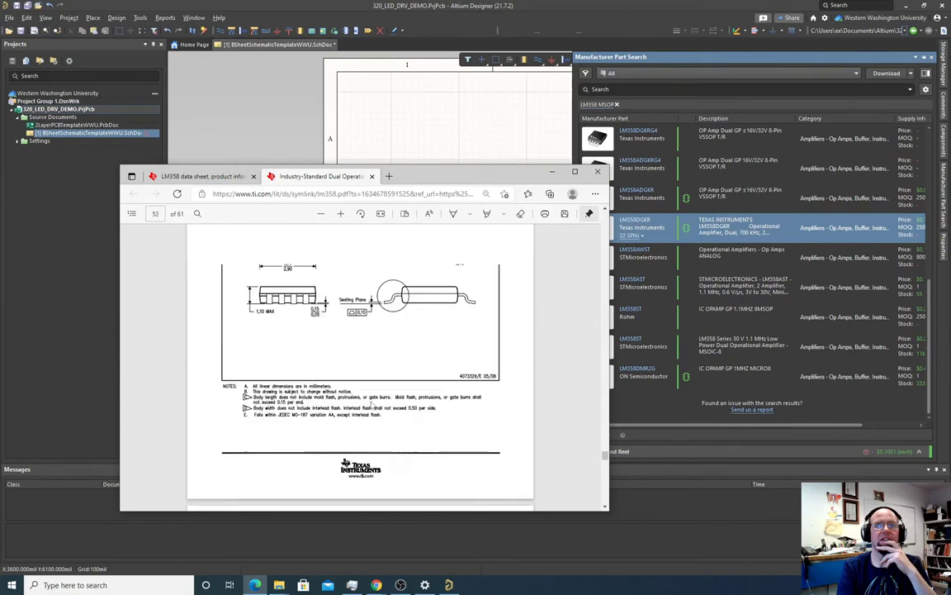
{"action": "scroll", "coordinate": [371, 404], "scroll_direction": "down", "scroll_amount": 8}
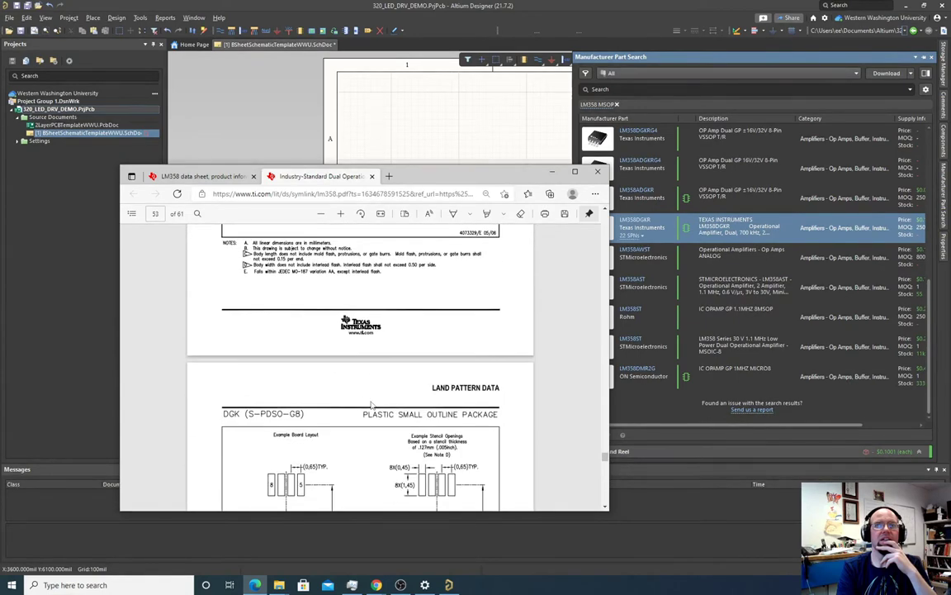
{"action": "scroll", "coordinate": [371, 404], "scroll_direction": "down", "scroll_amount": 5}
{"action": "scroll", "coordinate": [371, 405], "scroll_direction": "up", "scroll_amount": 12}
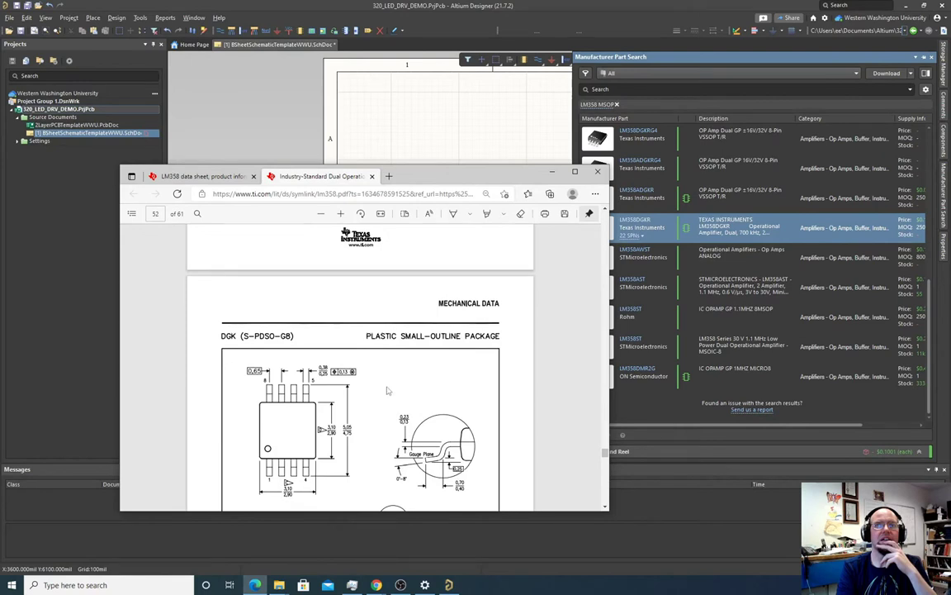
{"action": "scroll", "coordinate": [393, 362], "scroll_direction": "down", "scroll_amount": 2}
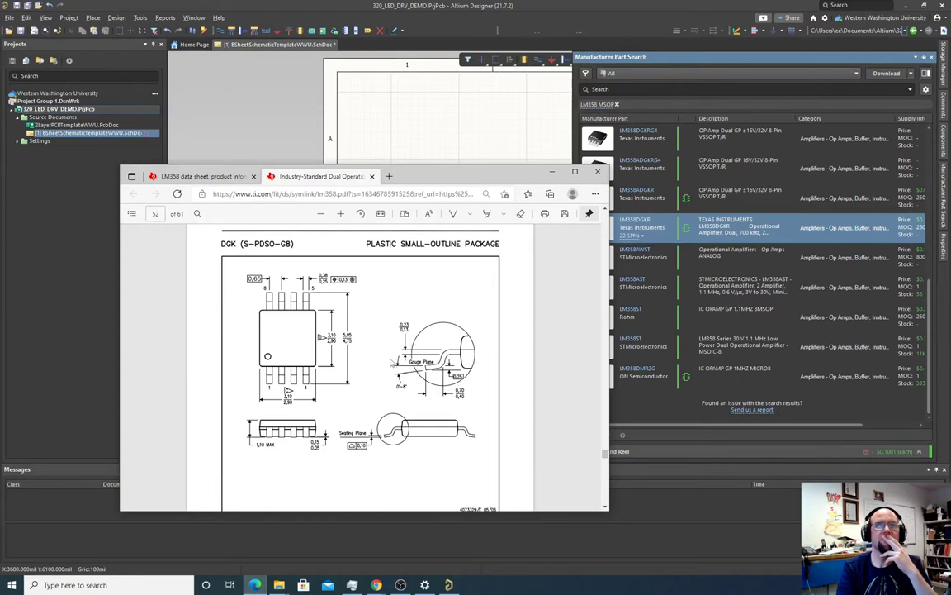
- Examine the DGK package drawing and its notes in the datasheet, and close the browser window
{"action": "scroll", "coordinate": [294, 352], "scroll_direction": "down", "scroll_amount": 3}
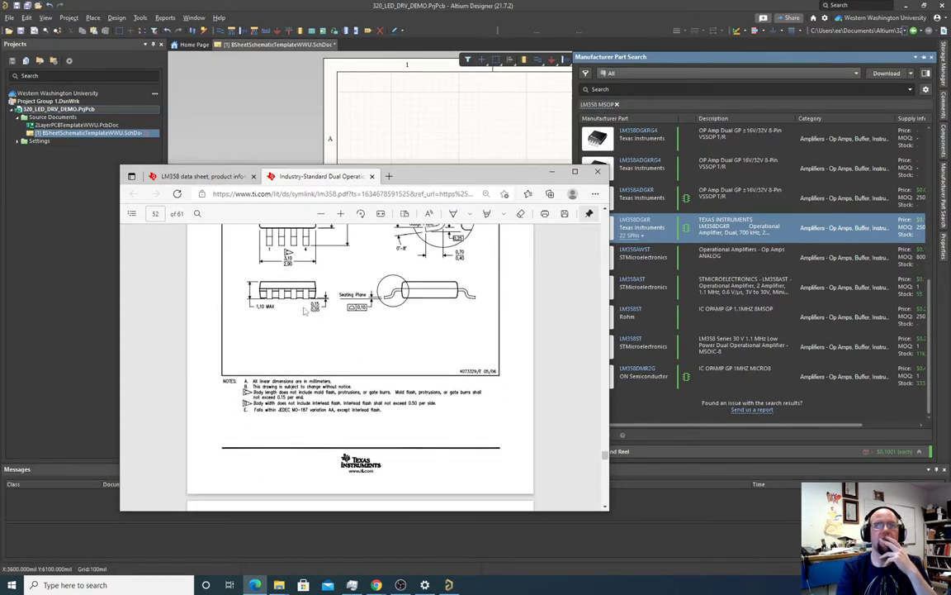
{"action": "scroll", "coordinate": [296, 350], "scroll_direction": "up", "scroll_amount": 3}
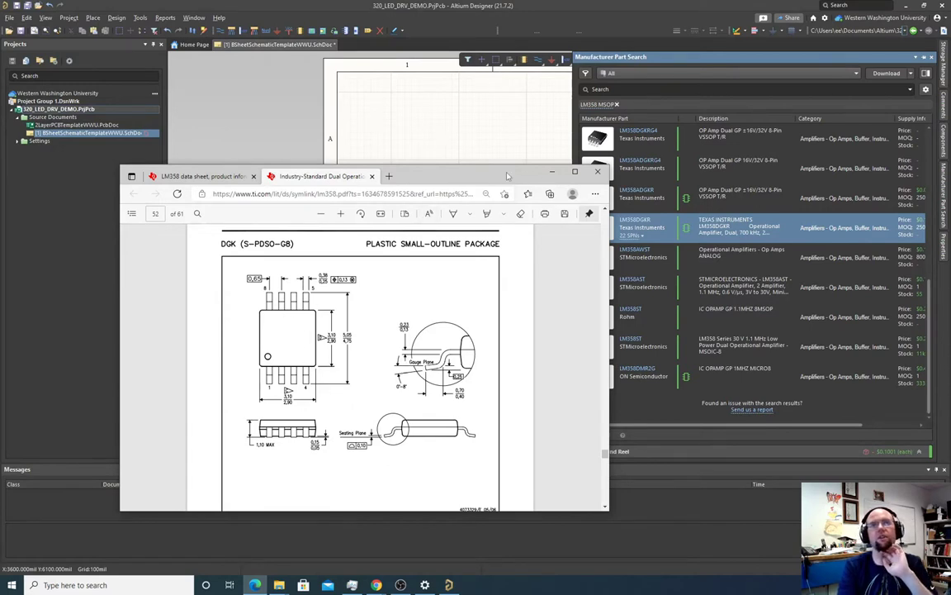
{"action": "left_click", "coordinate": [593, 175]}
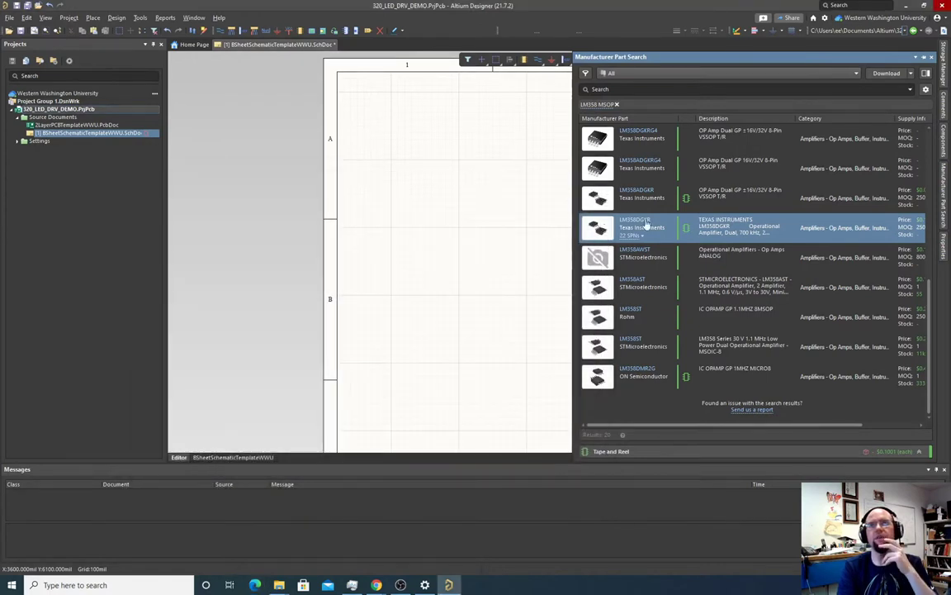
- Place both amplifier parts of the LM358DGKR, one above the other, to the left of the USB connector on the schematic
{"action": "right_click", "coordinate": [655, 225]}
{"action": "left_click", "coordinate": [678, 228]}
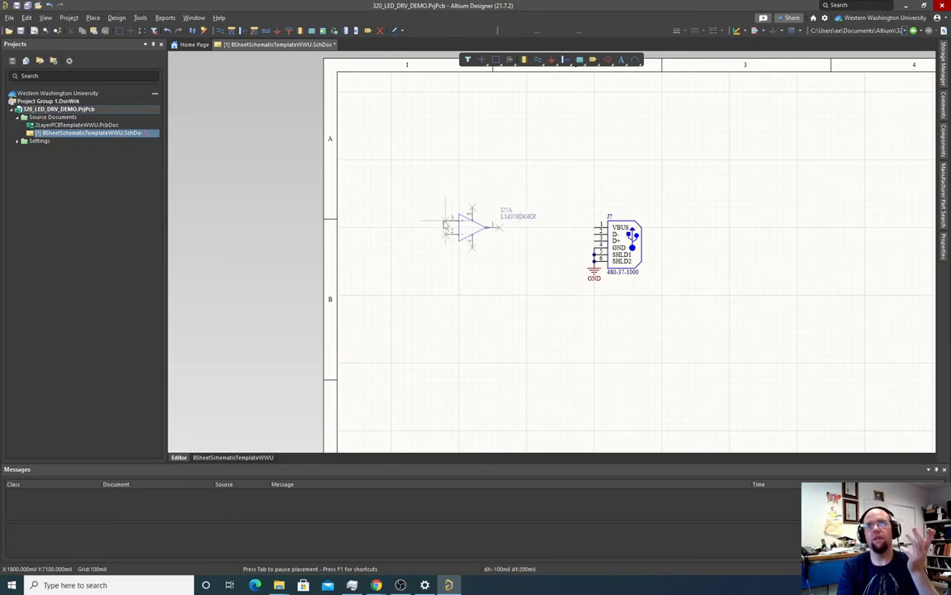
{"action": "scroll", "coordinate": [694, 199], "scroll_direction": "down", "scroll_amount": 1}
{"action": "scroll", "coordinate": [696, 202], "scroll_direction": "up", "scroll_amount": 2}
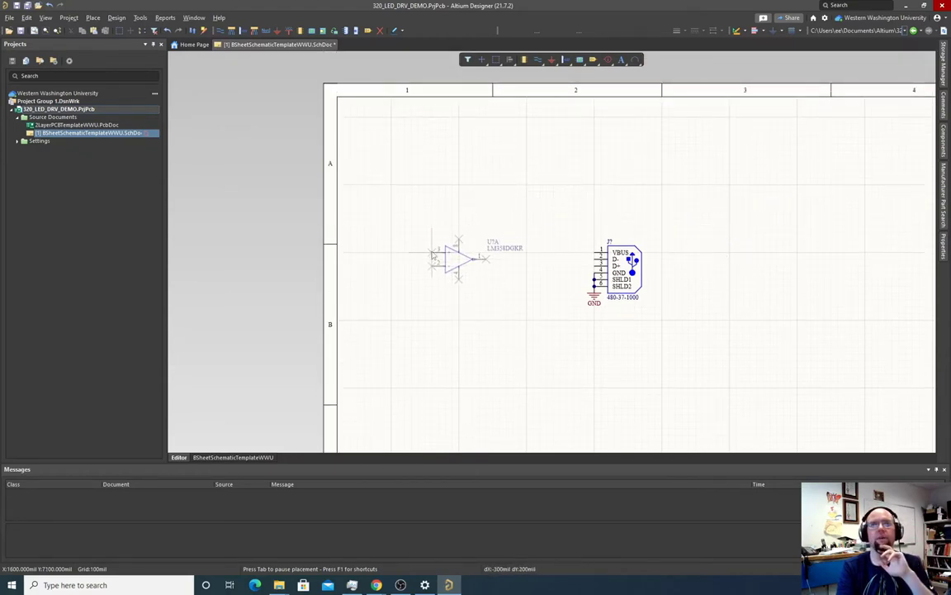
{"action": "left_click", "coordinate": [428, 259]}
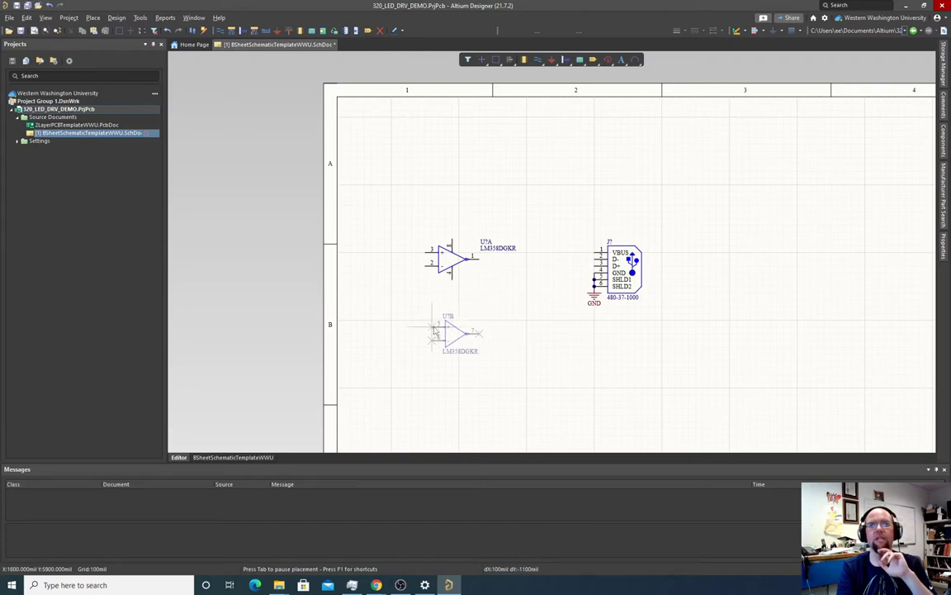
{"action": "left_click", "coordinate": [430, 330]}
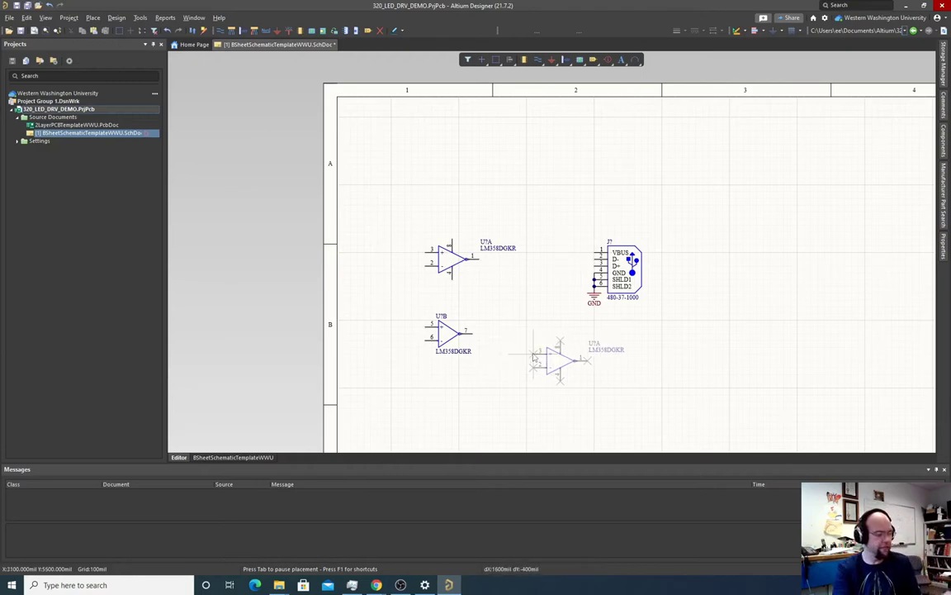
{"action": "right_click", "coordinate": [477, 345]}
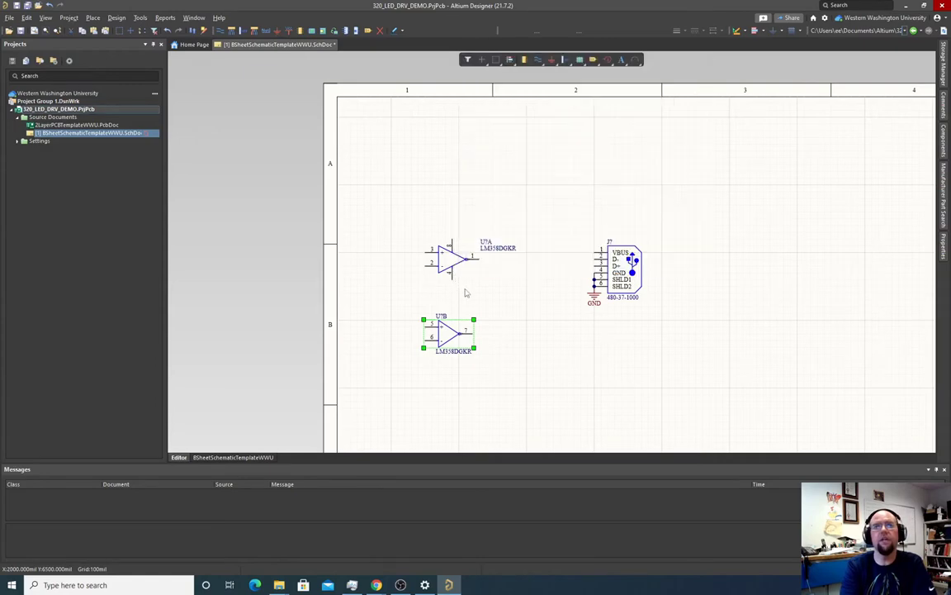
{"action": "left_click", "coordinate": [472, 353]}
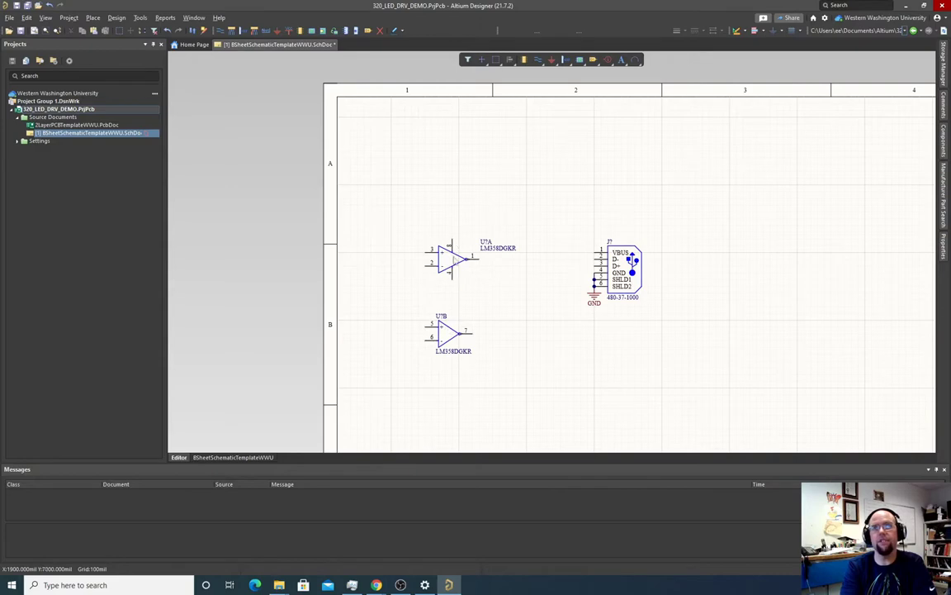
- Place a GND power port on pin 4 of the upper op amp
{"action": "mouse_move", "coordinate": [448, 325]}
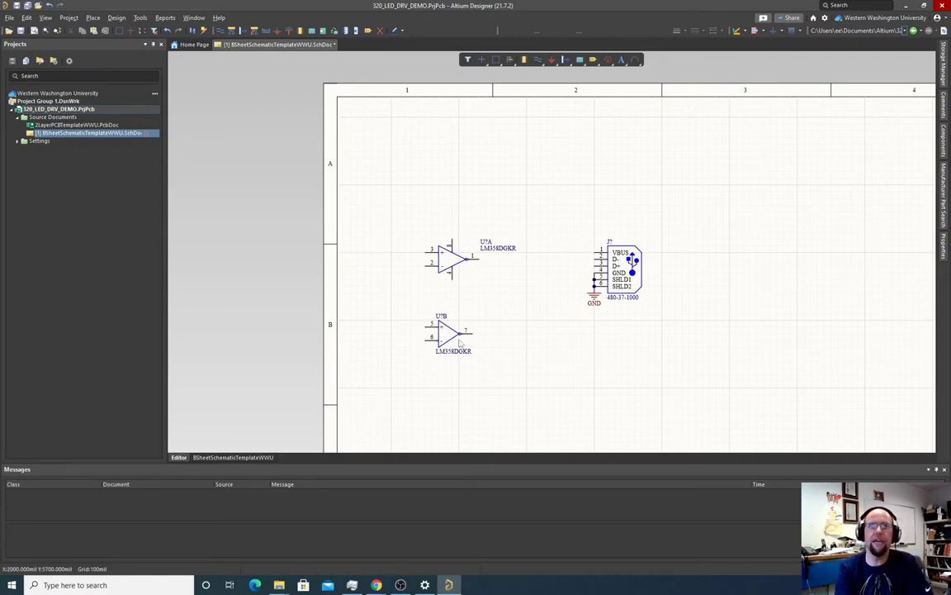
{"action": "mouse_move", "coordinate": [460, 344]}
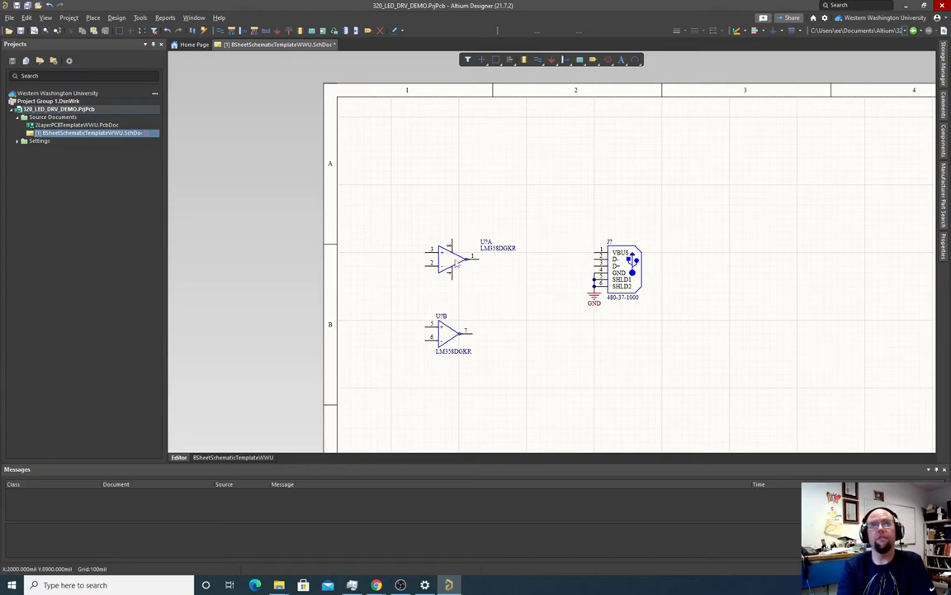
{"action": "left_click", "coordinate": [552, 59]}
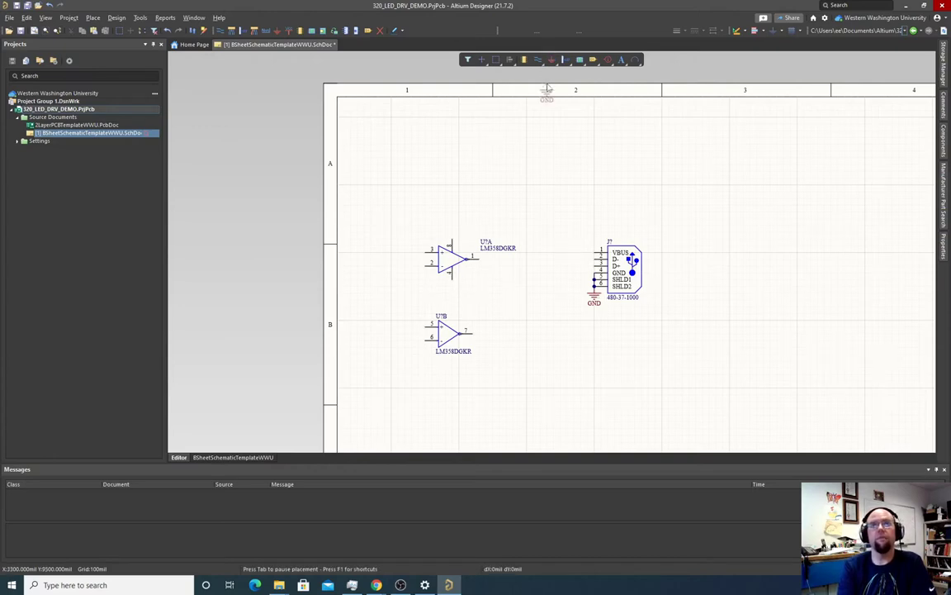
{"action": "left_click", "coordinate": [451, 281]}
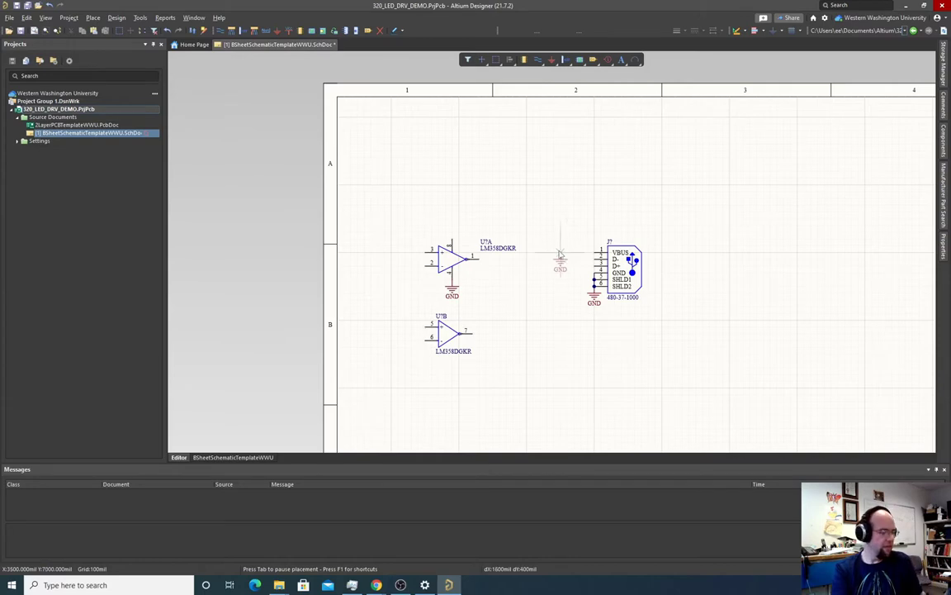
{"action": "key", "text": "Escape"}
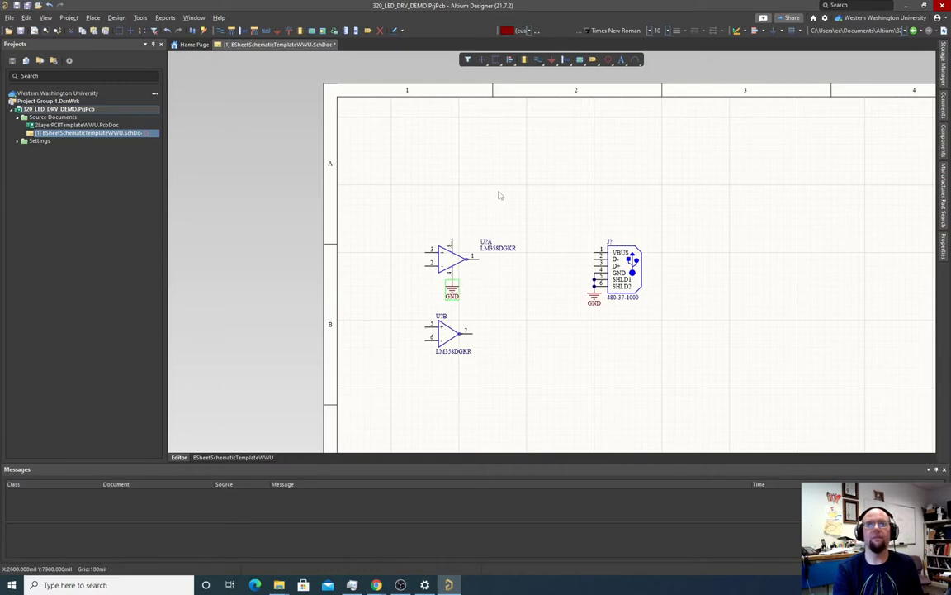
- Place VCC power ports on the USB connector's VBUS pin and on pin 8 of the upper op amp
{"action": "left_click", "coordinate": [288, 29]}
{"action": "left_click", "coordinate": [594, 245]}
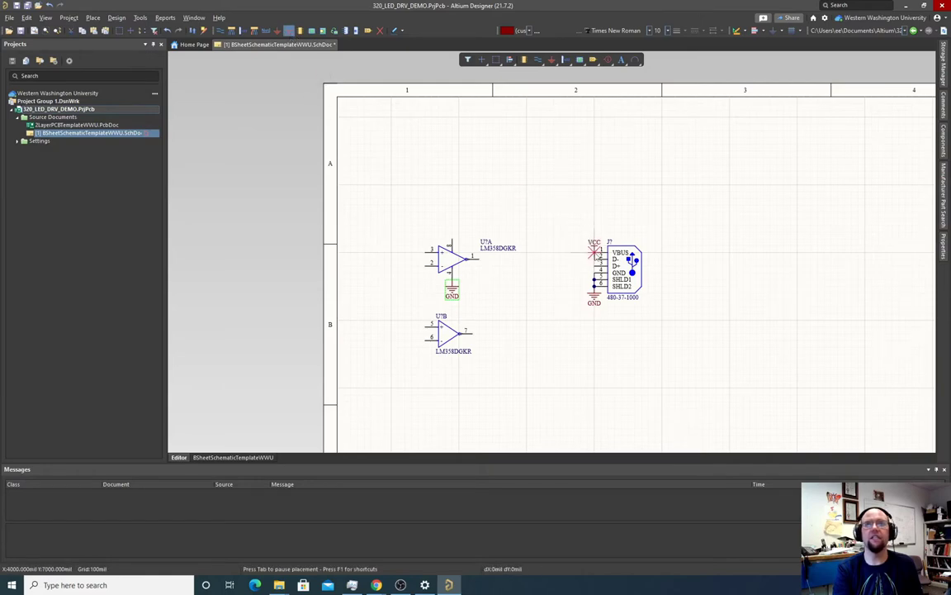
{"action": "left_click", "coordinate": [451, 238]}
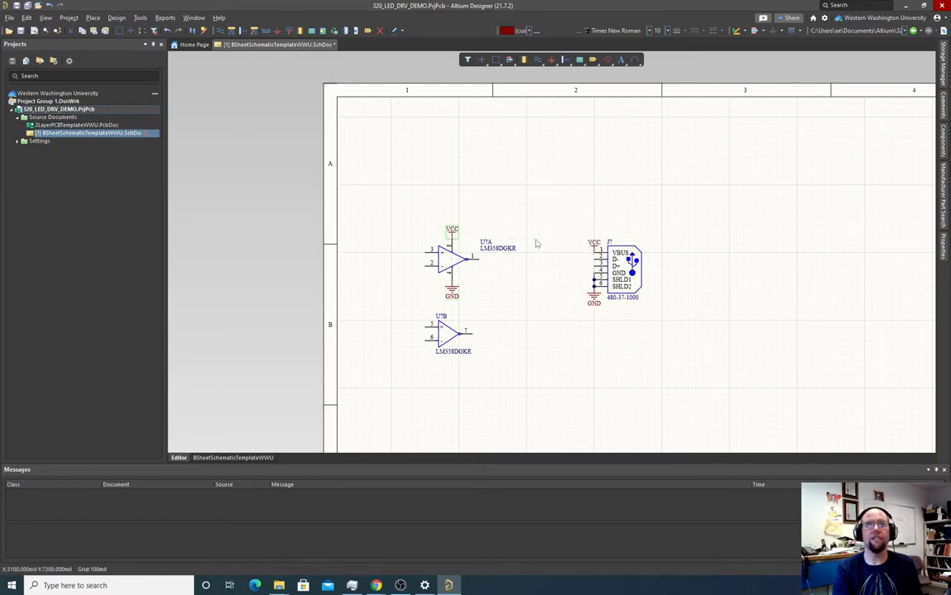
{"action": "key", "text": "Escape"}
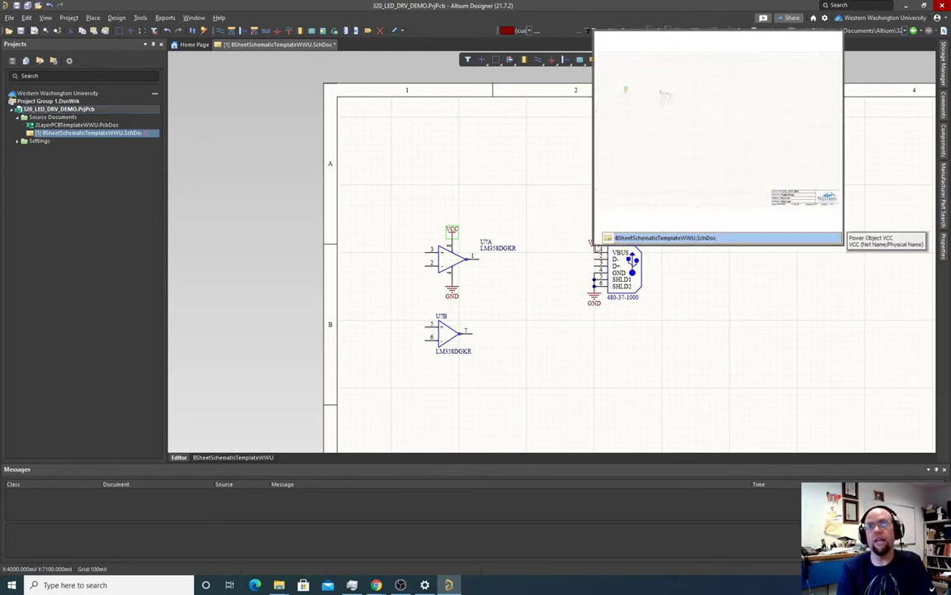
- Rename the power port on the USB connector's VBUS pin as 5V0
{"action": "left_click", "coordinate": [594, 242]}
{"action": "double_click", "coordinate": [594, 242]}
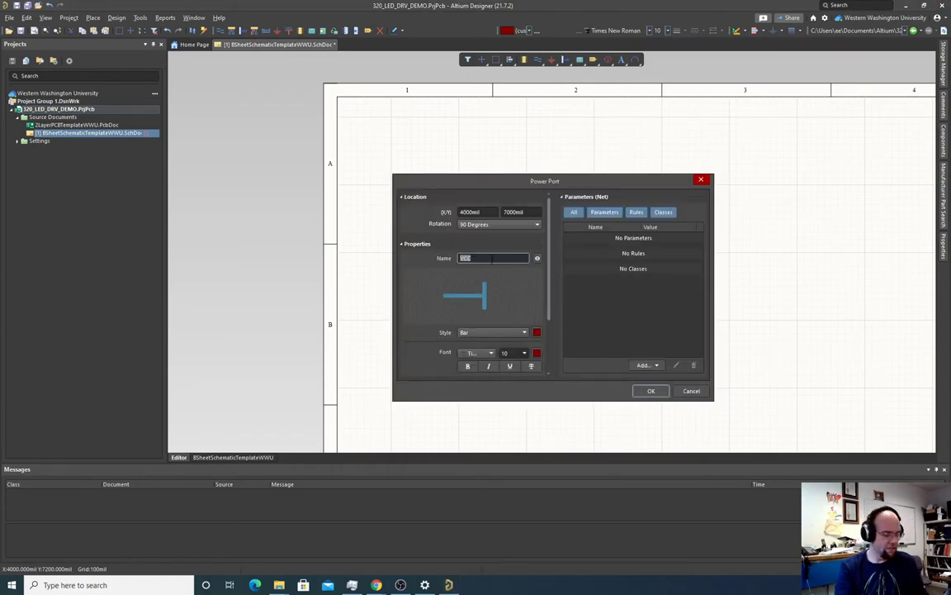
{"action": "type", "text": "5V"}
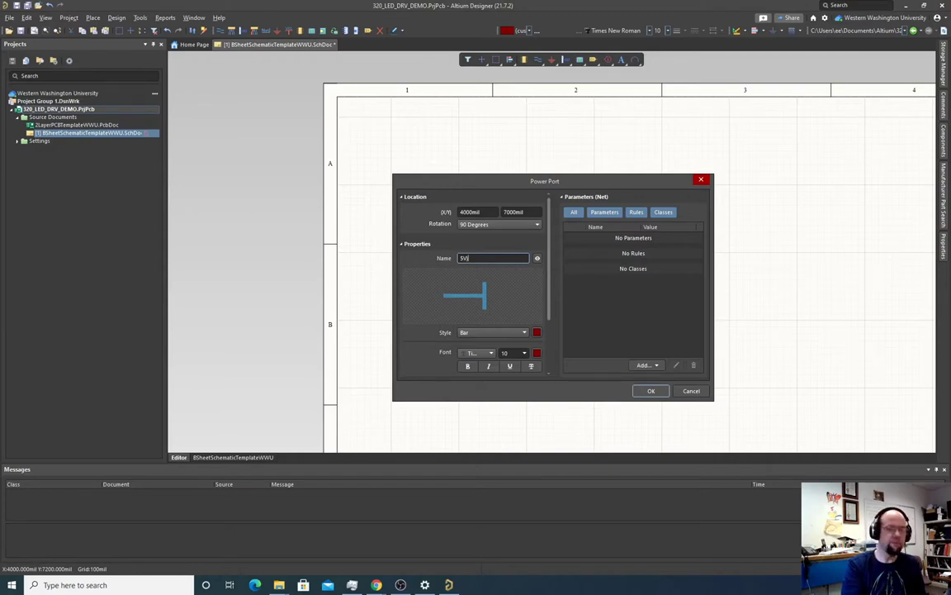
{"action": "key", "text": "Return"}
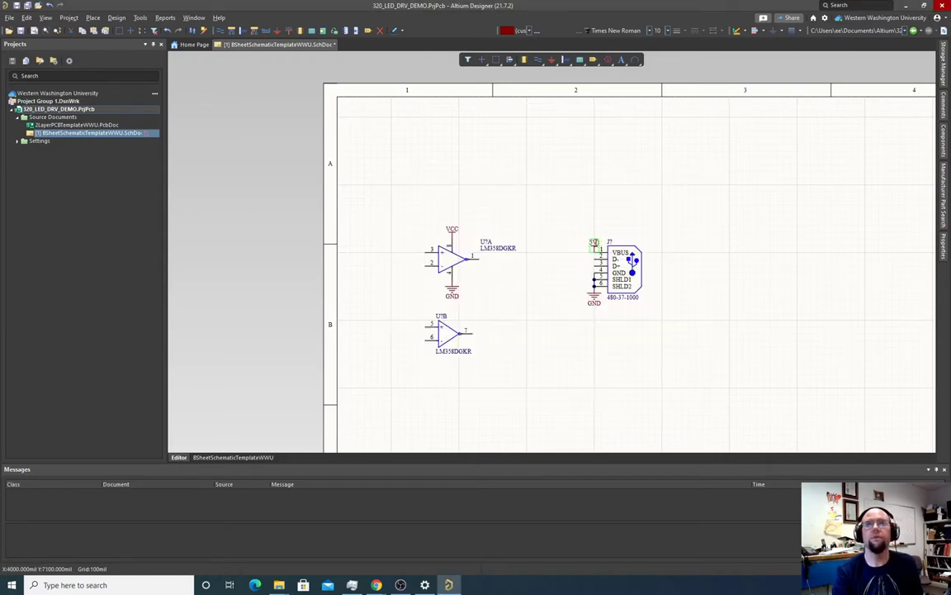
{"action": "double_click", "coordinate": [594, 243]}
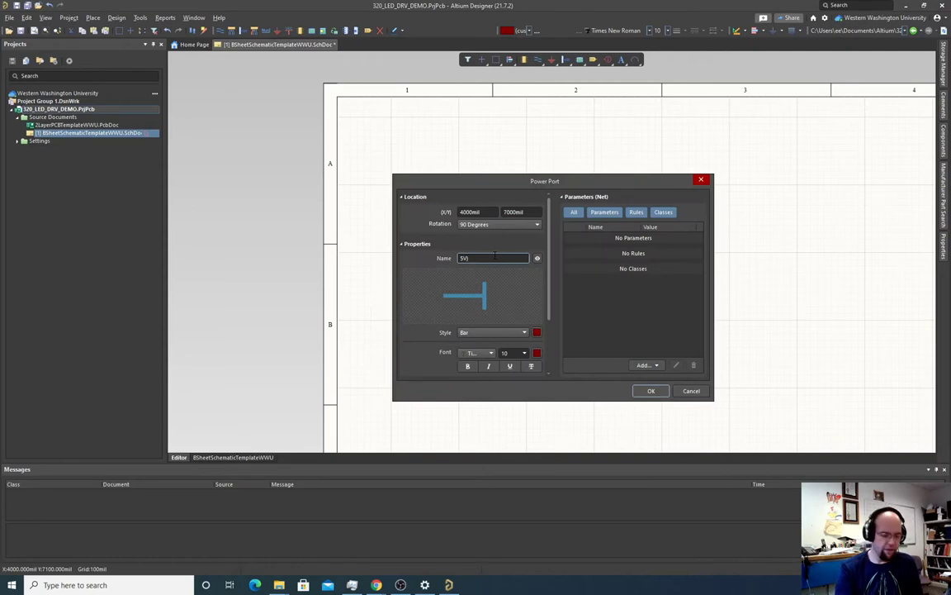
{"action": "type", "text": "0"}
{"action": "key", "text": "Return"}
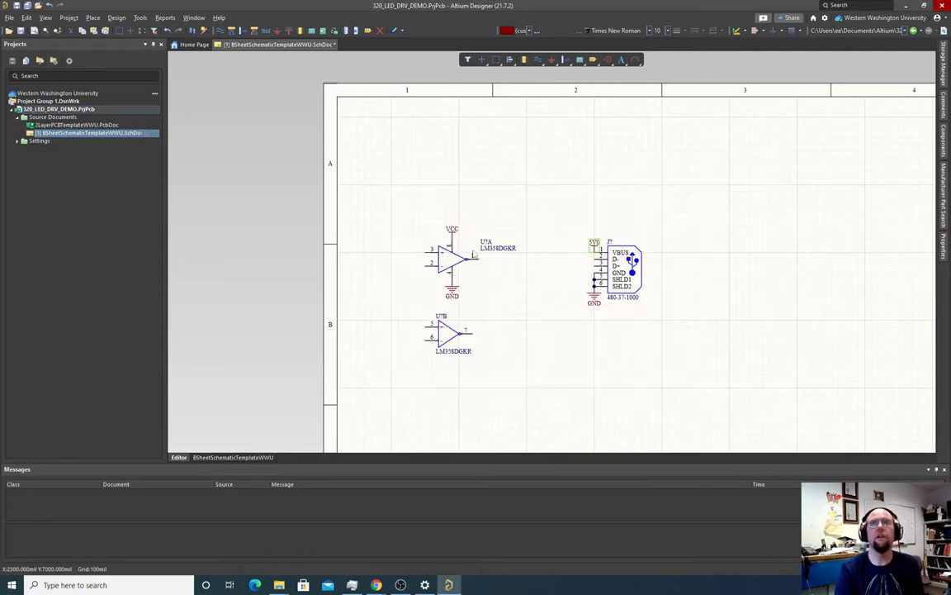
- Rename the upper op amp's VCC power port as 5V0
{"action": "double_click", "coordinate": [453, 233]}
{"action": "type", "text": "5V0"}
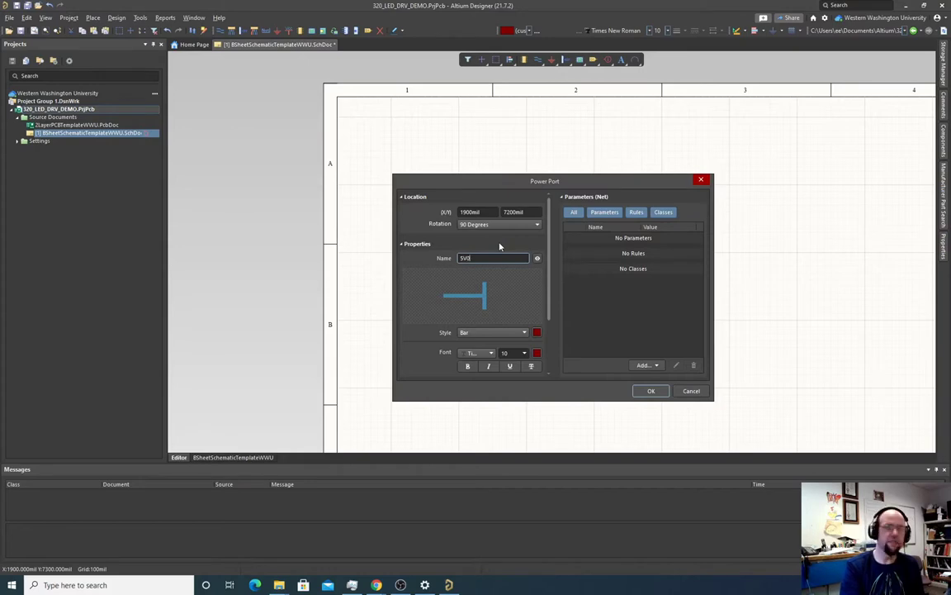
{"action": "key", "text": "Return"}
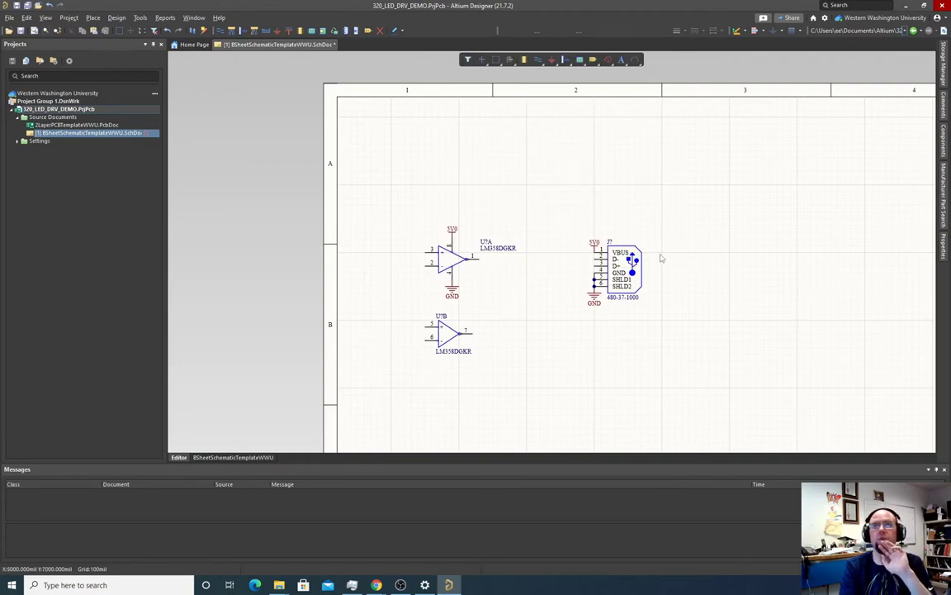
- List the components of Miscellaneous Devices.IntLib and find the resistor entries
{"action": "left_click", "coordinate": [940, 174]}
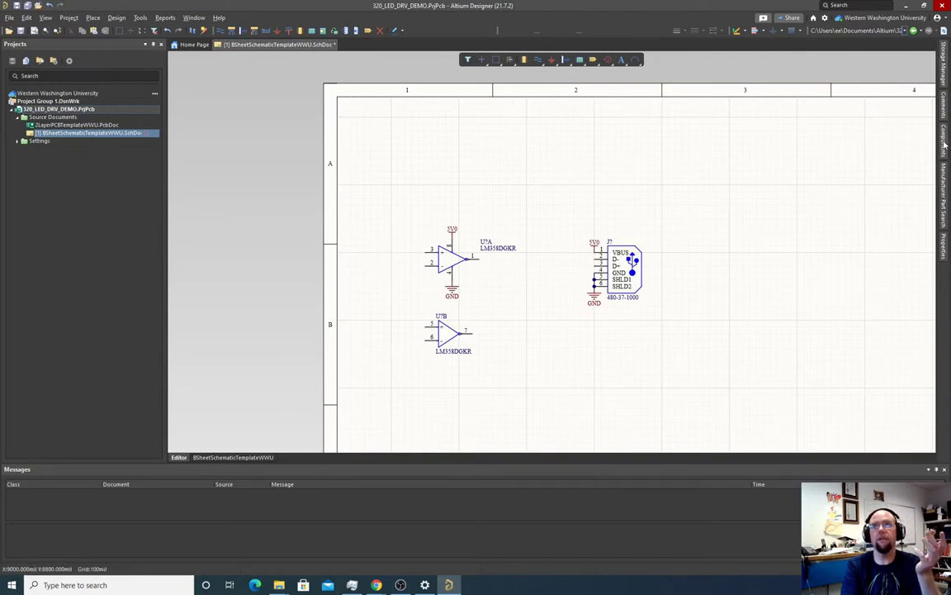
{"action": "left_click", "coordinate": [946, 143]}
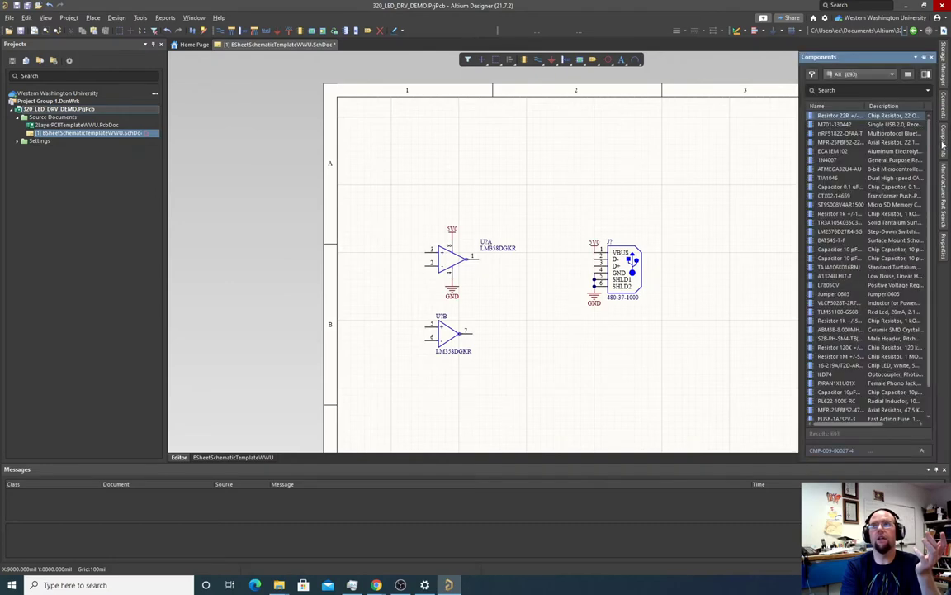
{"action": "left_click", "coordinate": [857, 74]}
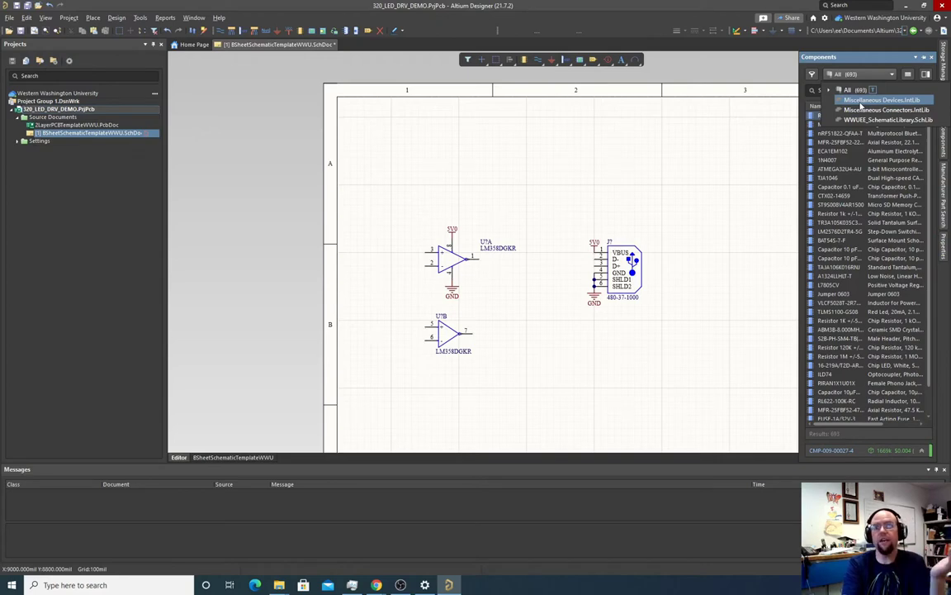
{"action": "left_click", "coordinate": [863, 101]}
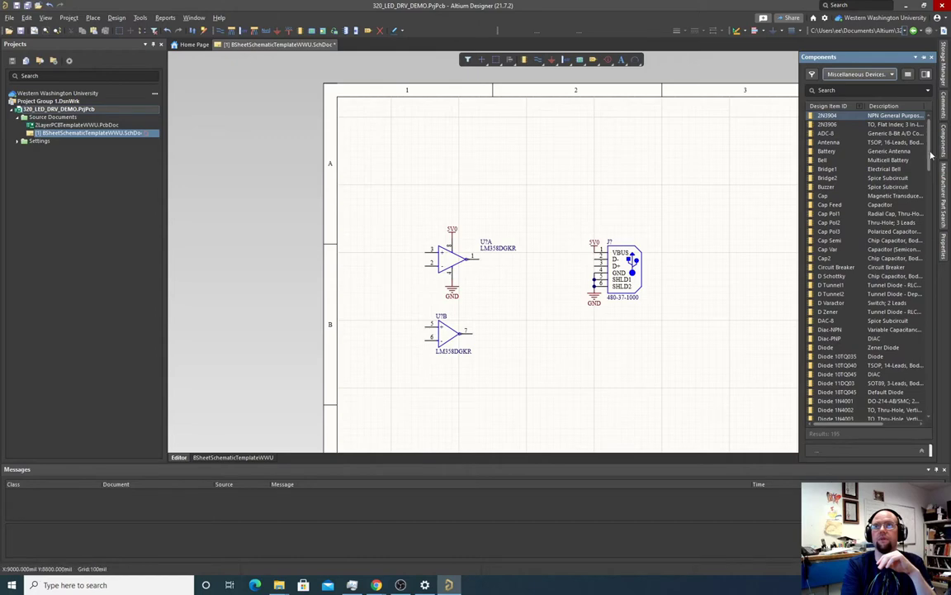
{"action": "left_click_drag", "start_coordinate": [930, 154], "coordinate": [930, 302]}
{"action": "scroll", "coordinate": [929, 302], "scroll_direction": "down", "scroll_amount": 4}
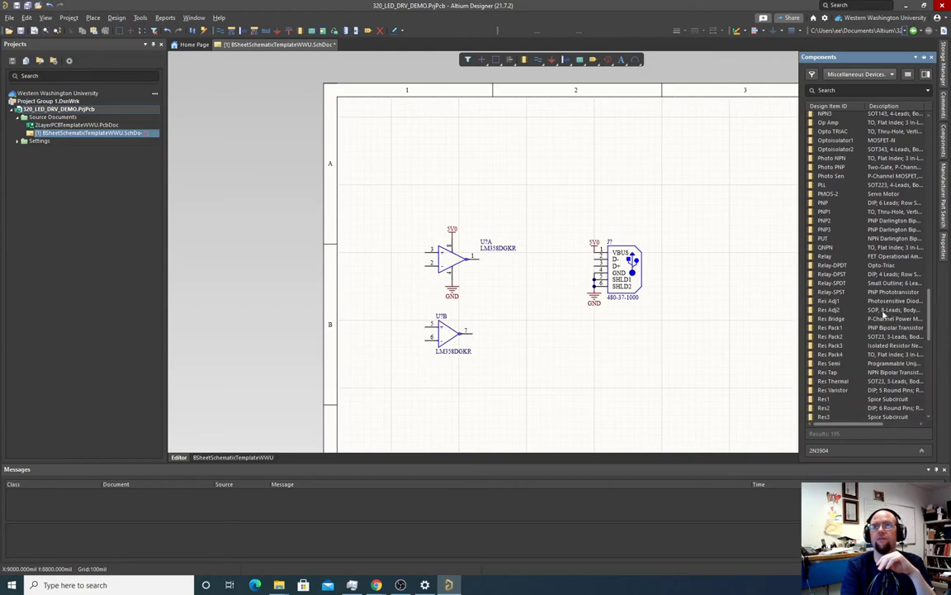
{"action": "scroll", "coordinate": [846, 346], "scroll_direction": "down", "scroll_amount": 1}
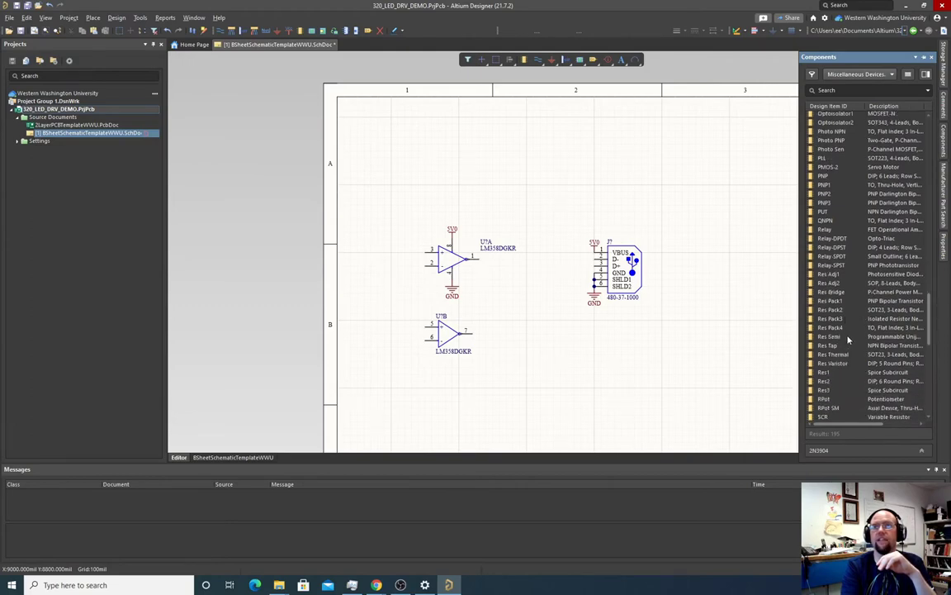
{"action": "left_click", "coordinate": [826, 390]}
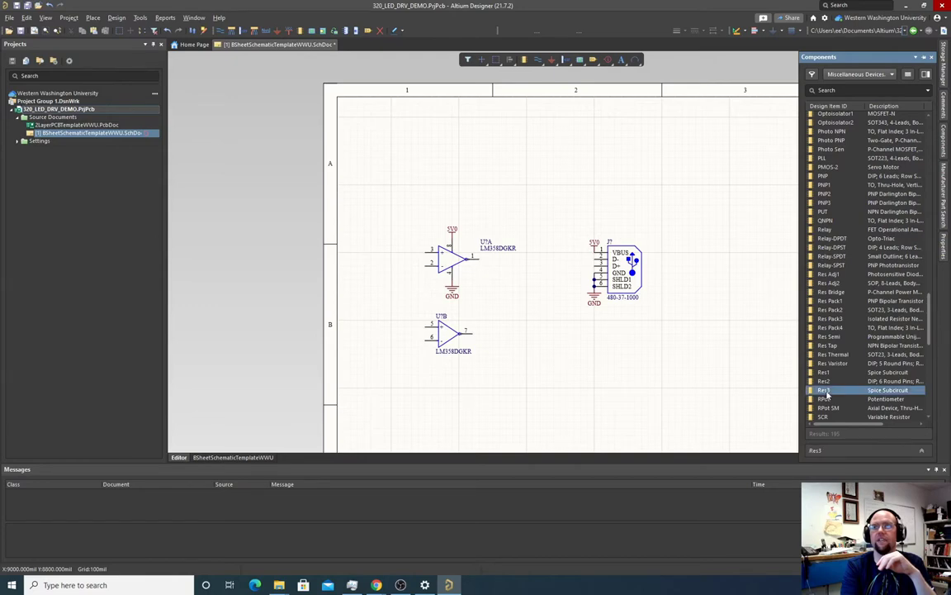
{"action": "left_click", "coordinate": [834, 338]}
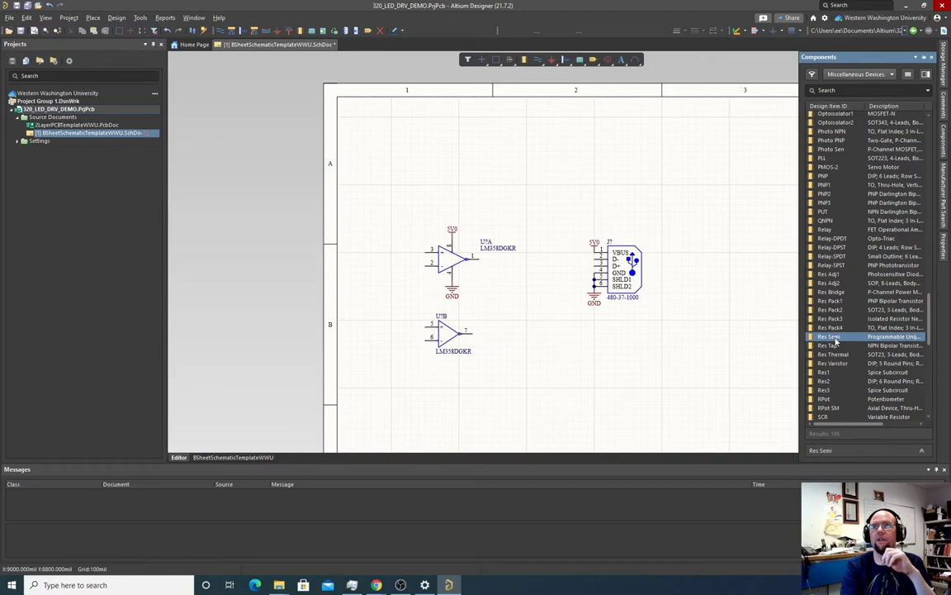
{"action": "double_click", "coordinate": [826, 390]}
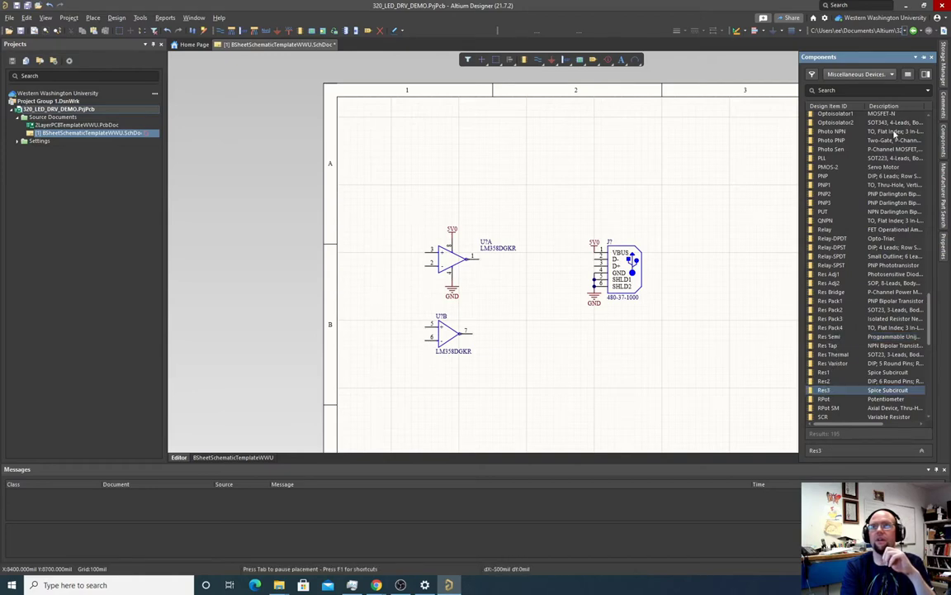
{"action": "key", "text": "Escape"}
- Widen the component library list until its Footprint column shows
{"action": "left_click", "coordinate": [945, 135]}
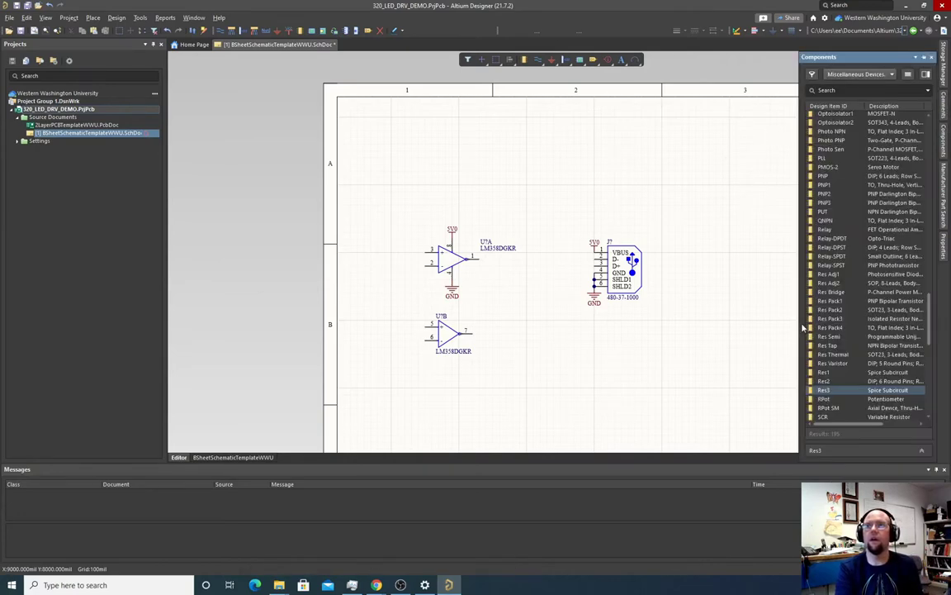
{"action": "left_click_drag", "start_coordinate": [799, 328], "coordinate": [685, 331]}
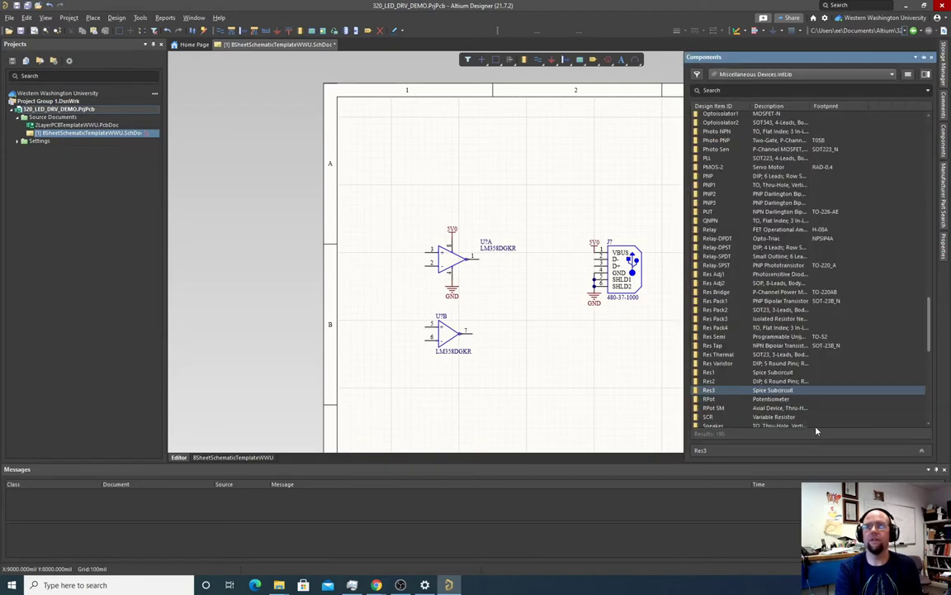
- Show the details and models of the Res3 component and select its J1-0603 footprint
{"action": "left_click", "coordinate": [921, 452]}
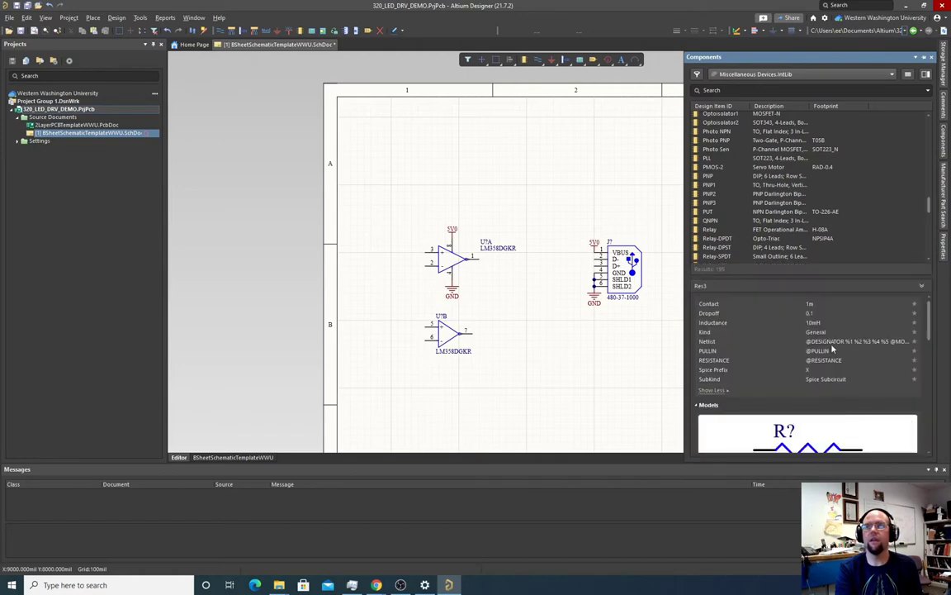
{"action": "scroll", "coordinate": [777, 322], "scroll_direction": "down", "scroll_amount": 3}
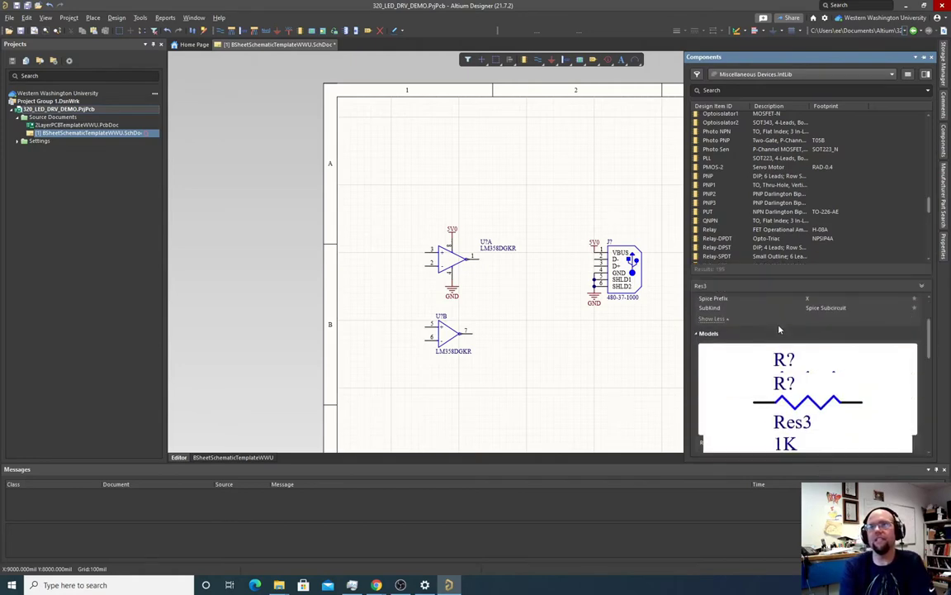
{"action": "scroll", "coordinate": [779, 329], "scroll_direction": "up", "scroll_amount": 3}
{"action": "scroll", "coordinate": [777, 334], "scroll_direction": "down", "scroll_amount": 3}
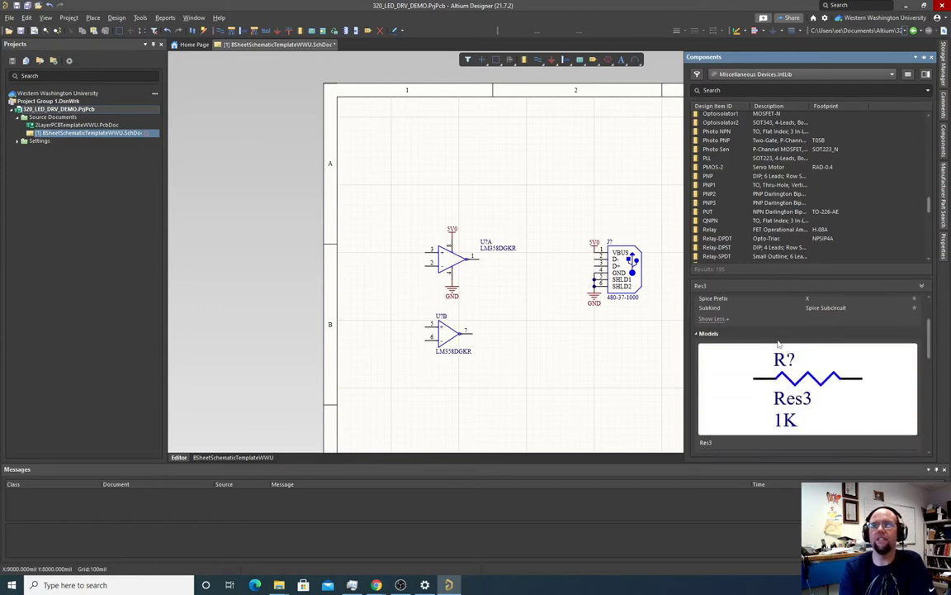
{"action": "scroll", "coordinate": [778, 343], "scroll_direction": "down", "scroll_amount": 5}
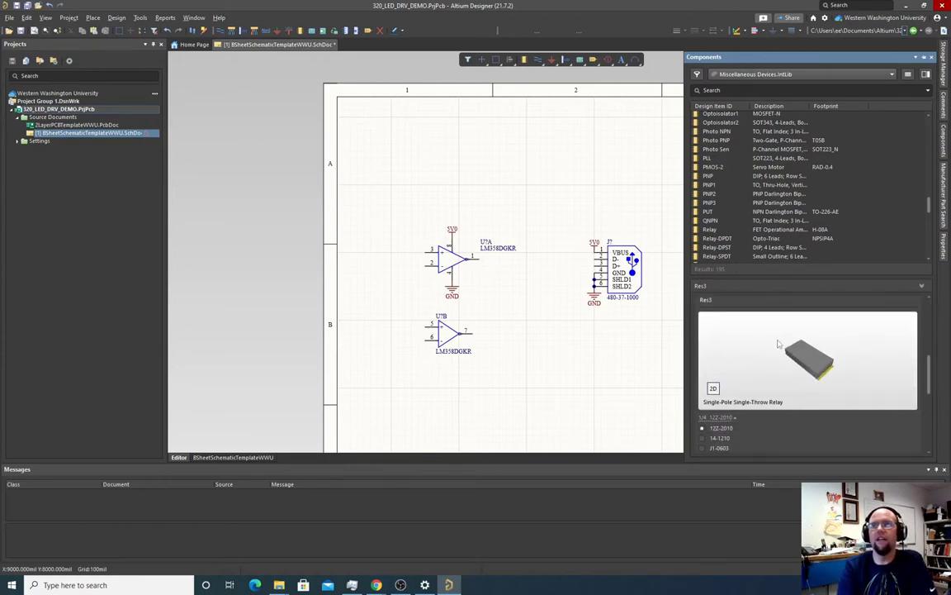
{"action": "scroll", "coordinate": [780, 355], "scroll_direction": "down", "scroll_amount": 3}
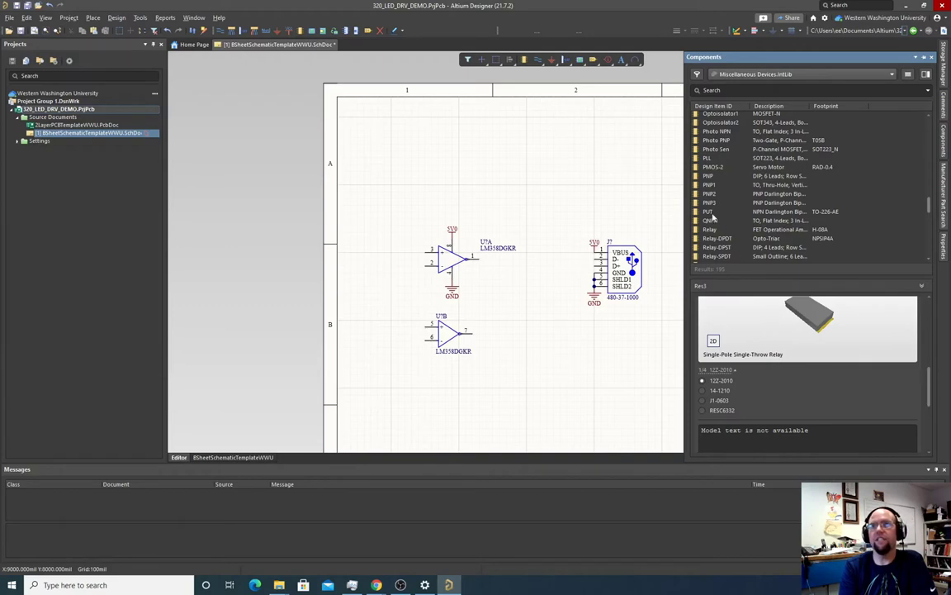
{"action": "left_click", "coordinate": [706, 400]}
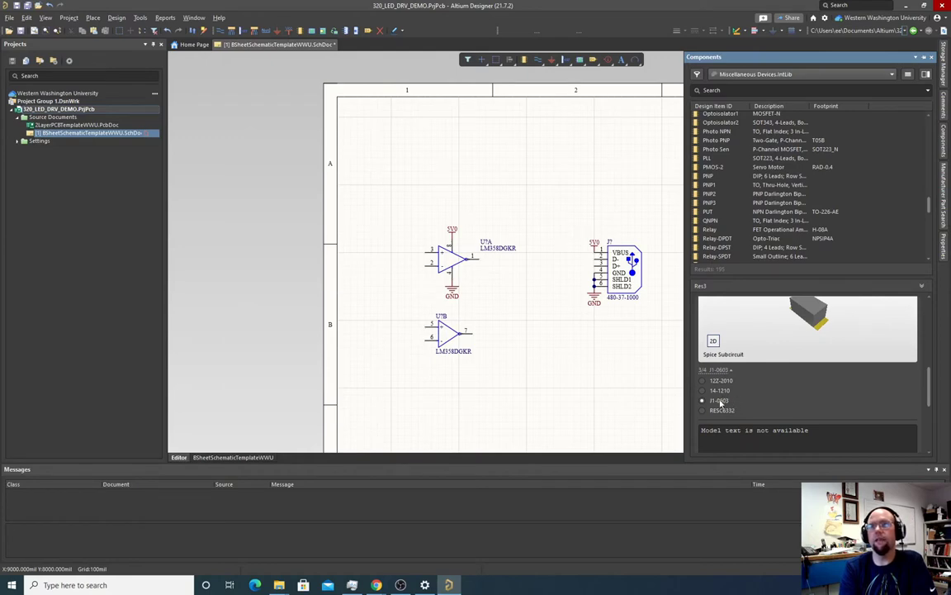
{"action": "scroll", "coordinate": [801, 406], "scroll_direction": "up", "scroll_amount": 3}
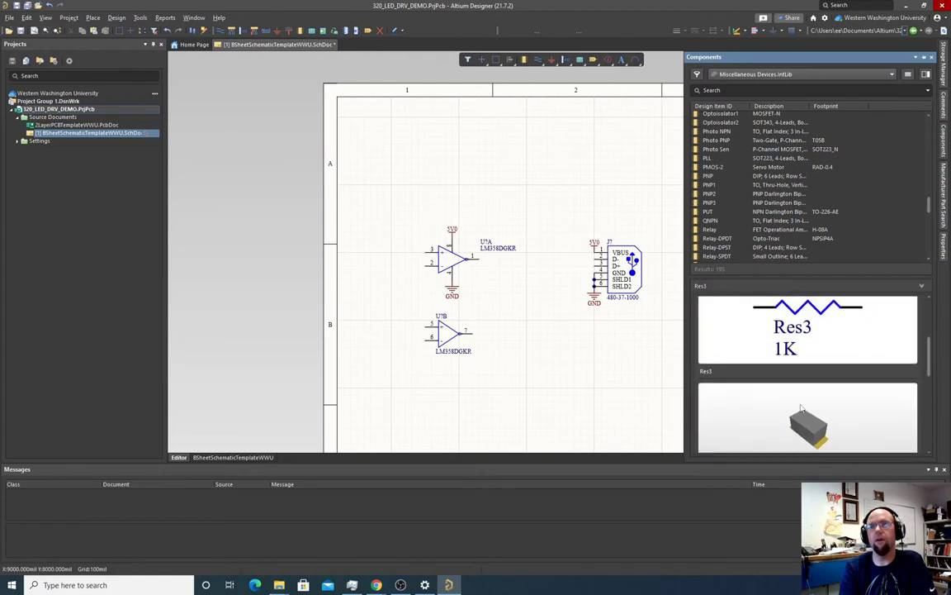
{"action": "scroll", "coordinate": [801, 406], "scroll_direction": "up", "scroll_amount": 3}
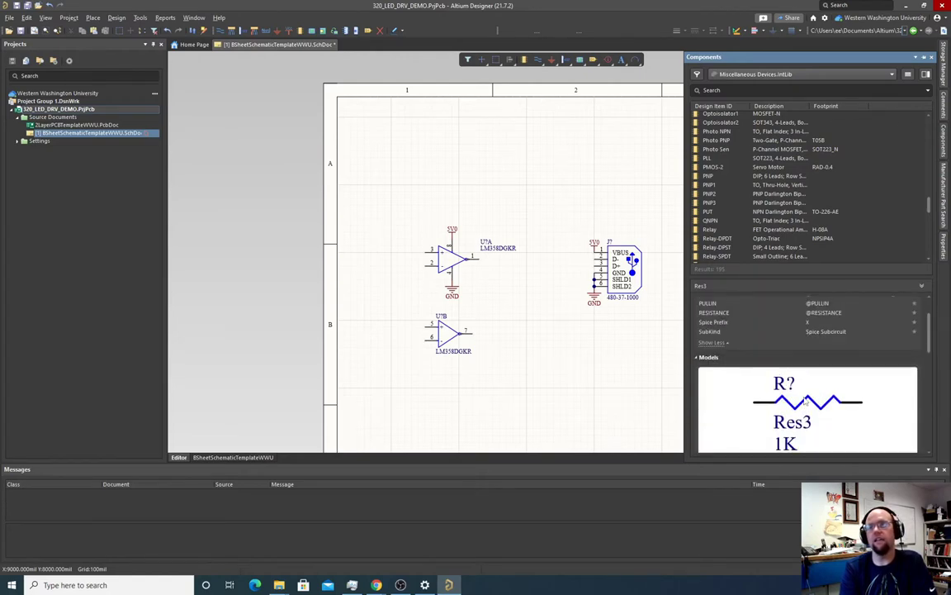
{"action": "scroll", "coordinate": [805, 400], "scroll_direction": "down", "scroll_amount": 5}
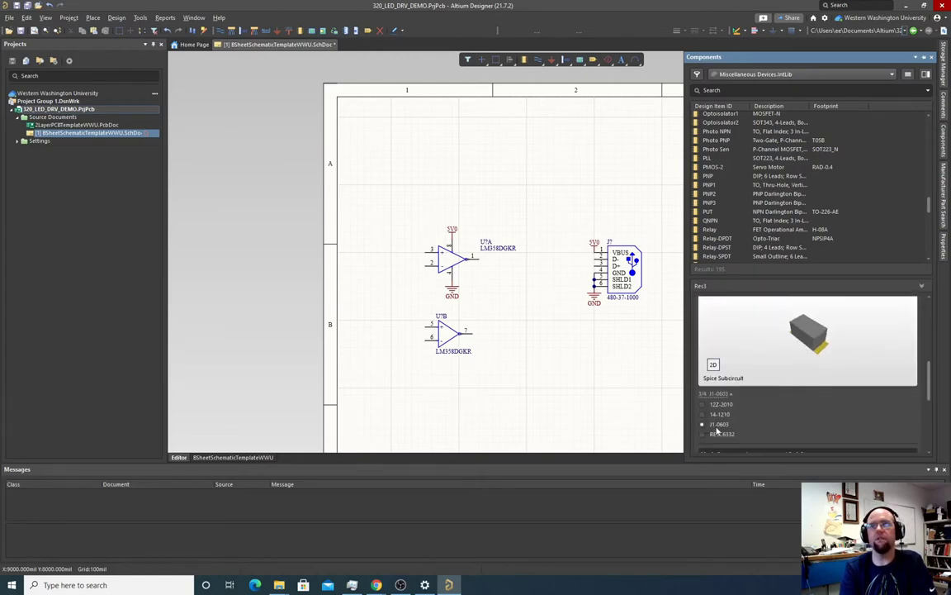
{"action": "scroll", "coordinate": [769, 415], "scroll_direction": "up", "scroll_amount": 5}
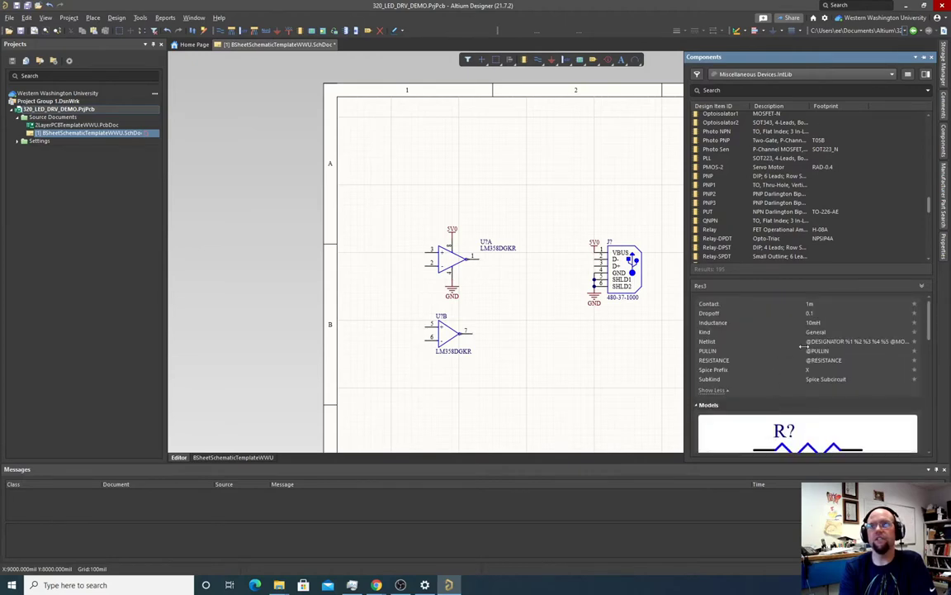
- Place three vertical Res3 resistors: two stacked in series above and left of the upper op amp's inputs, one below its inverting input
{"action": "scroll", "coordinate": [746, 219], "scroll_direction": "down", "scroll_amount": 7}
{"action": "right_click", "coordinate": [747, 206]}
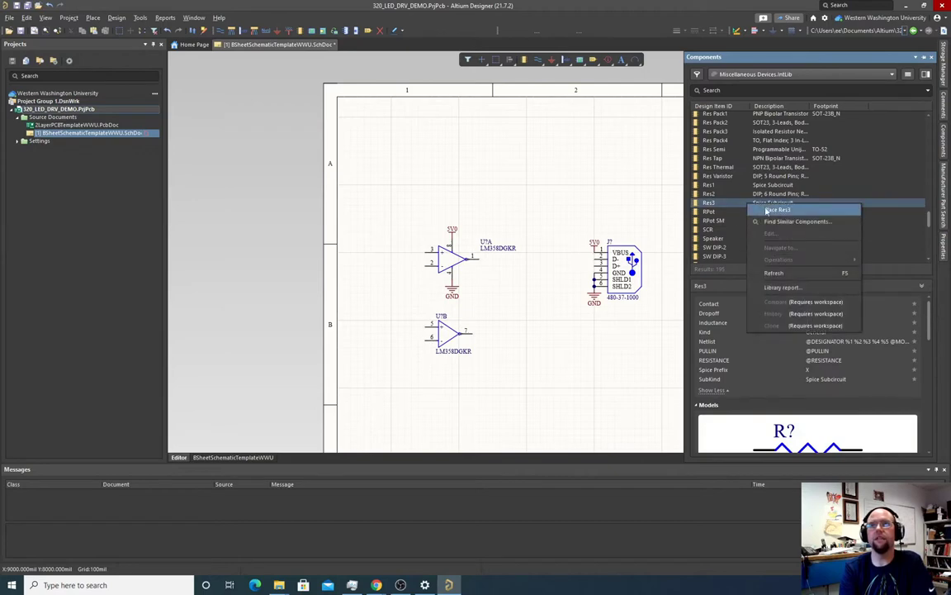
{"action": "left_click", "coordinate": [767, 211]}
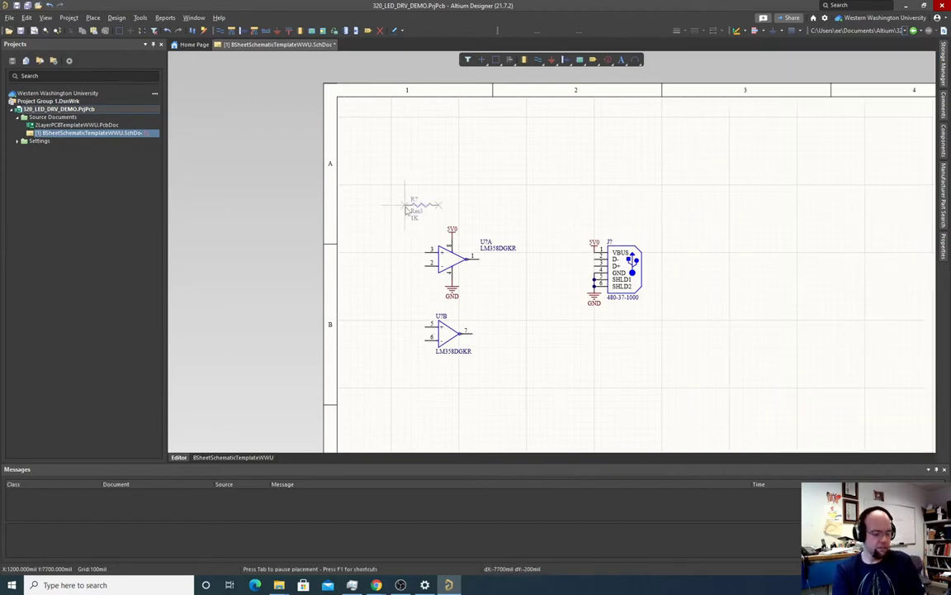
{"action": "key", "text": "space"}
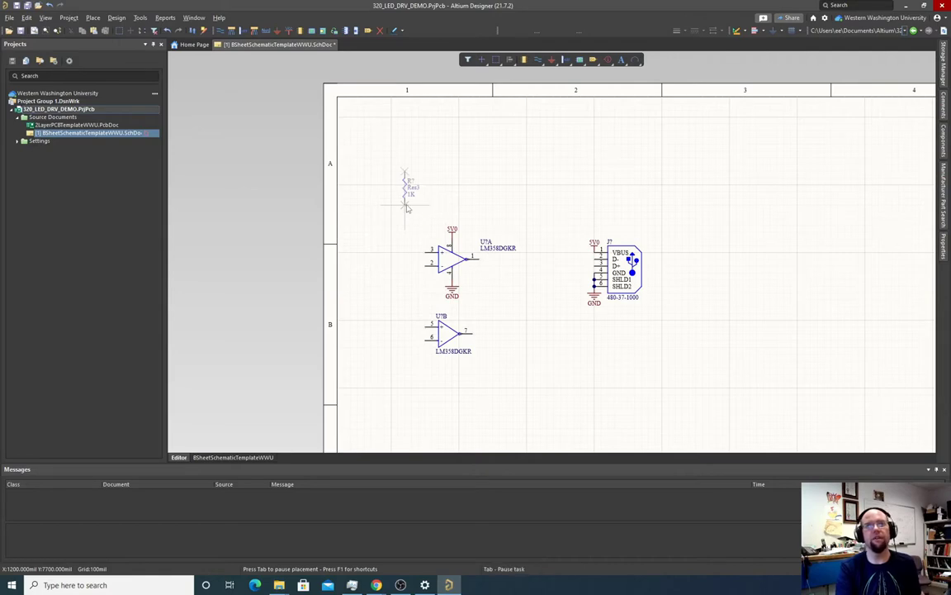
{"action": "key", "text": "End"}
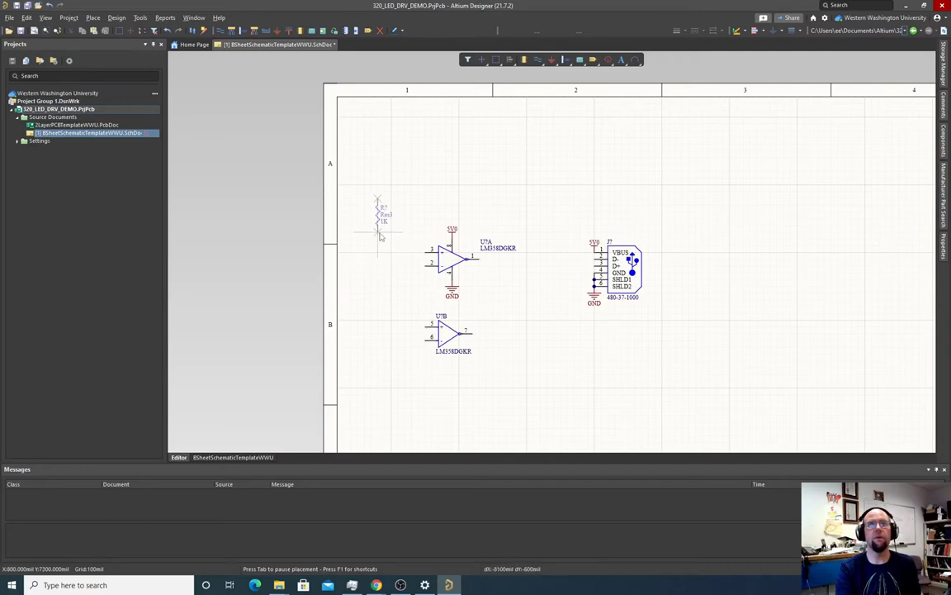
{"action": "key", "text": "Down"}
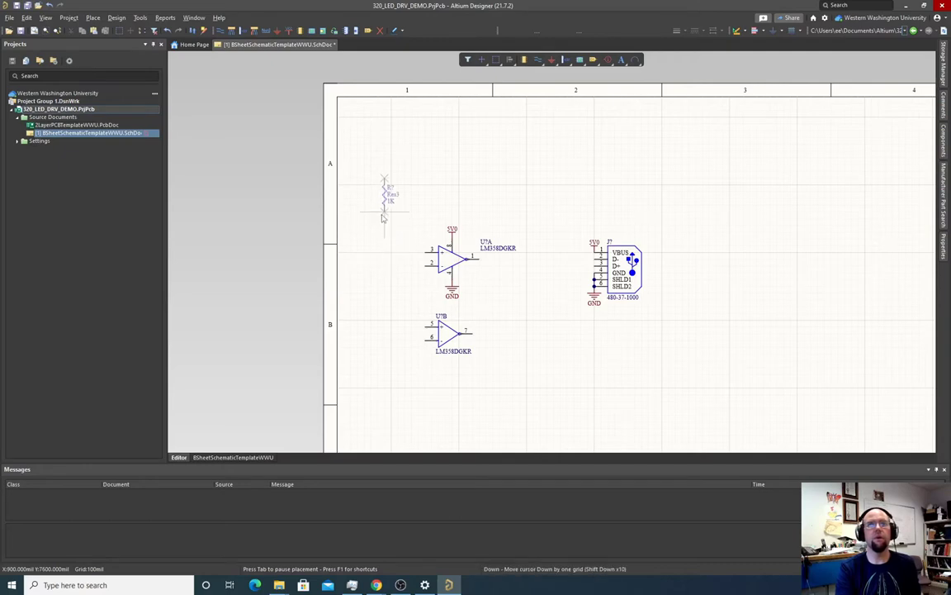
{"action": "left_click", "coordinate": [382, 217]}
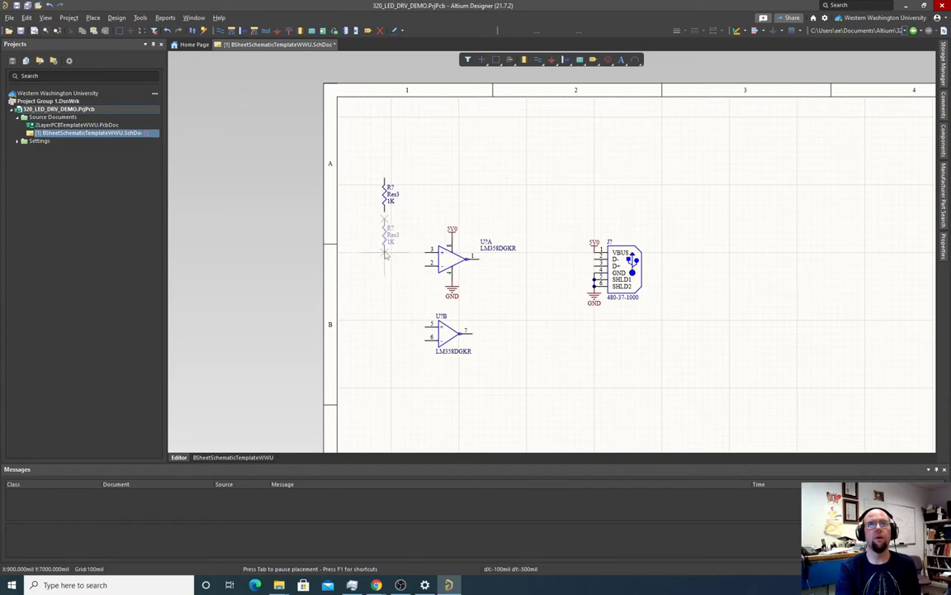
{"action": "left_click", "coordinate": [386, 250]}
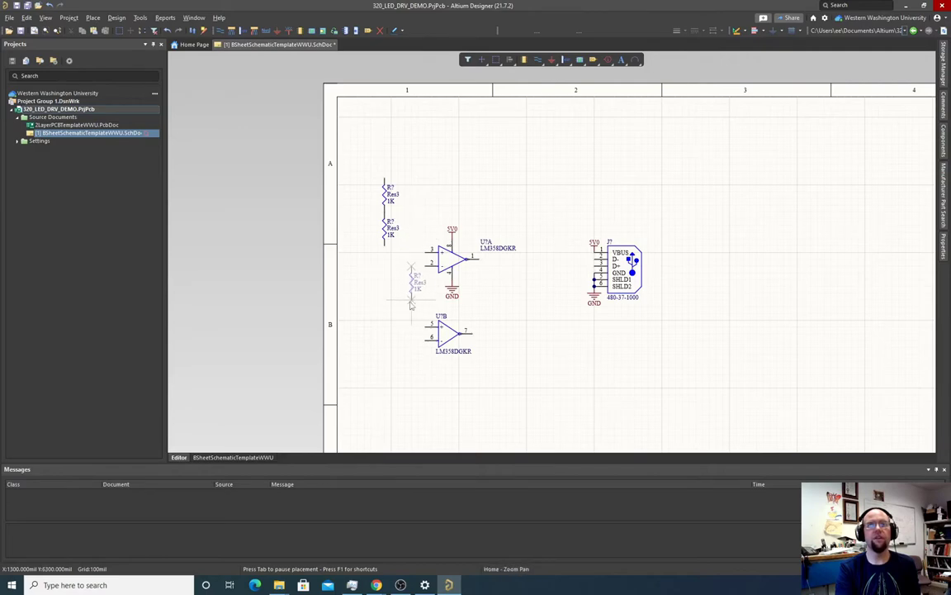
{"action": "left_click", "coordinate": [410, 305]}
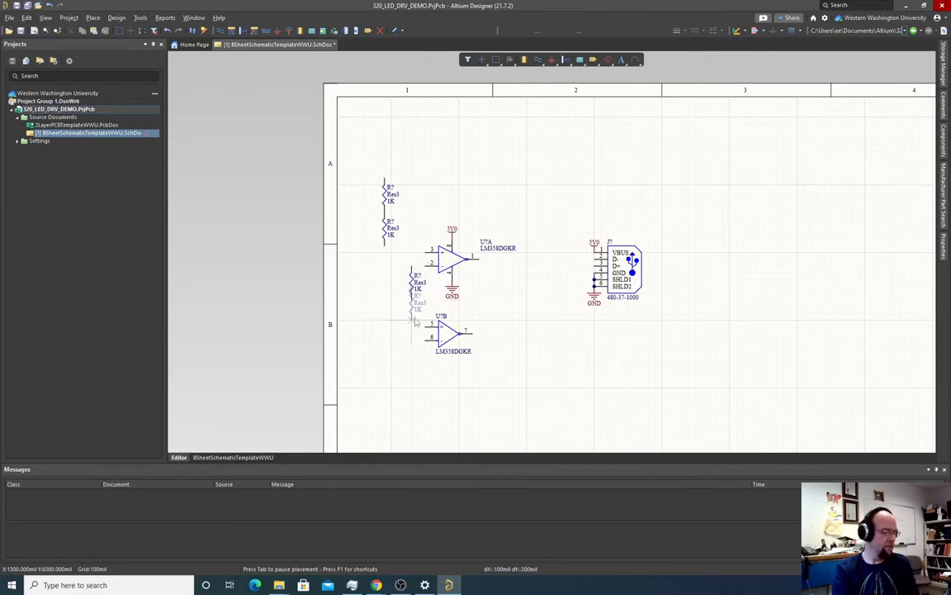
{"action": "key", "text": "Escape"}
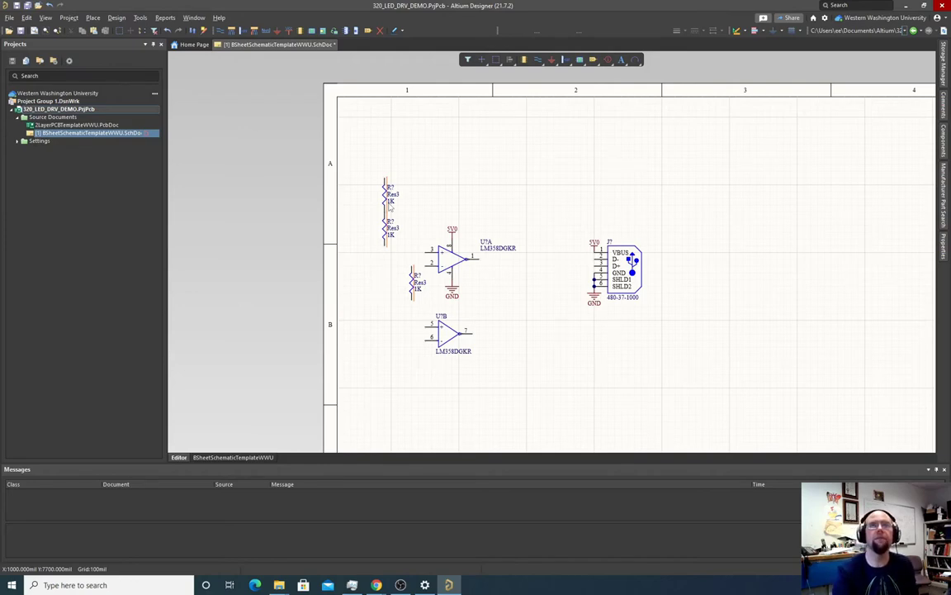
- Set the upper resistor of the series pair to 40k and the lower one to 10k
{"action": "double_click", "coordinate": [389, 208]}
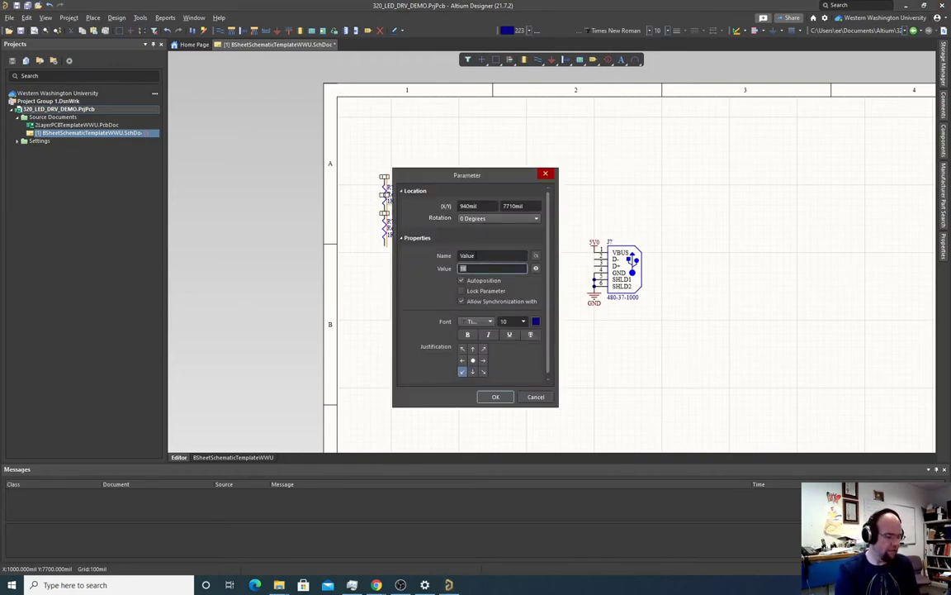
{"action": "type", "text": "40k"}
{"action": "key", "text": "Return"}
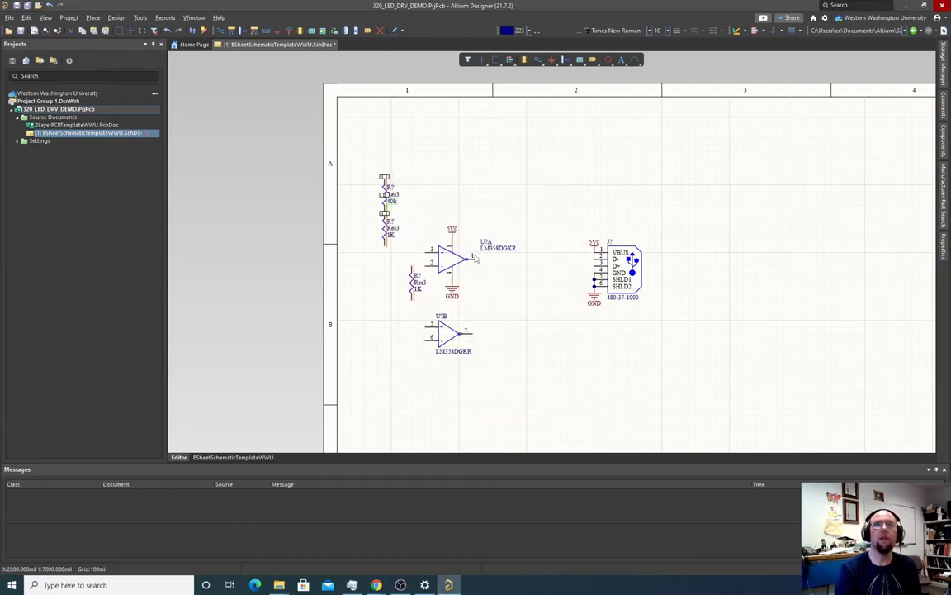
{"action": "double_click", "coordinate": [390, 234]}
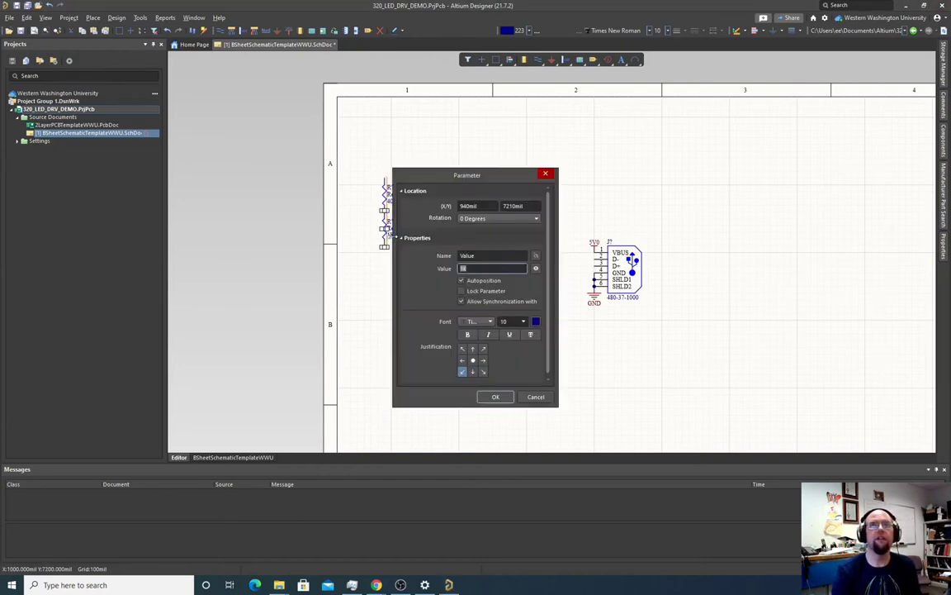
{"action": "type", "text": "10k"}
{"action": "key", "text": "Return"}
{"action": "left_click", "coordinate": [347, 216]}
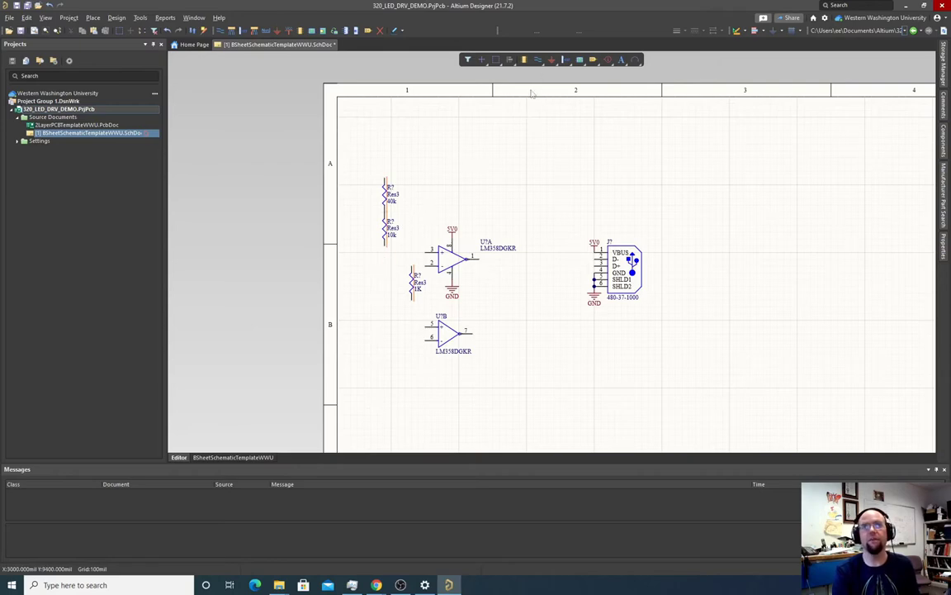
- Place a GND power port on the lower end of the 10k resistor
{"action": "left_click", "coordinate": [553, 61]}
{"action": "left_click", "coordinate": [384, 246]}
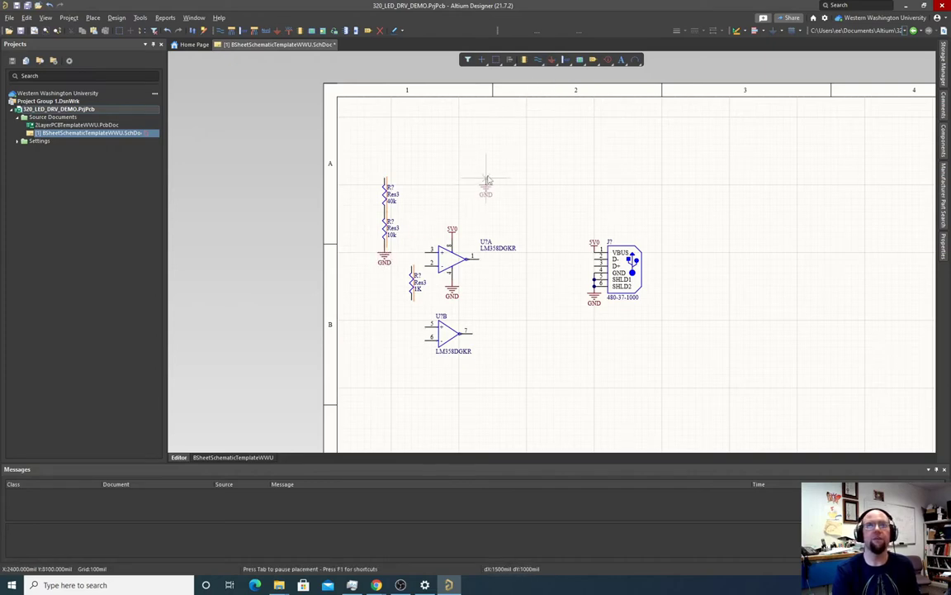
{"action": "key", "text": "Escape"}
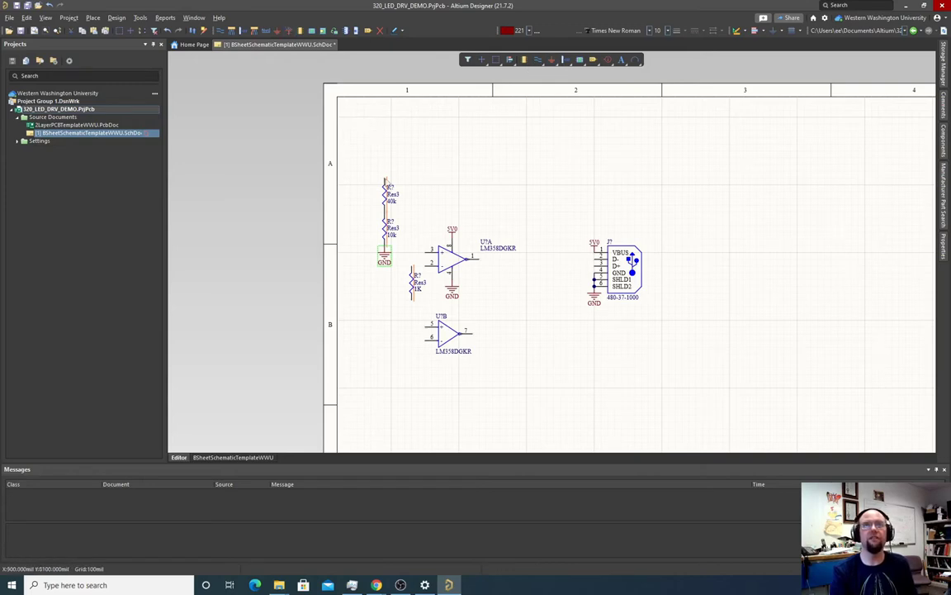
- Copy the upper op amp's 5V0 power port onto the upper end of the 40k resistor
{"action": "left_click", "coordinate": [289, 30]}
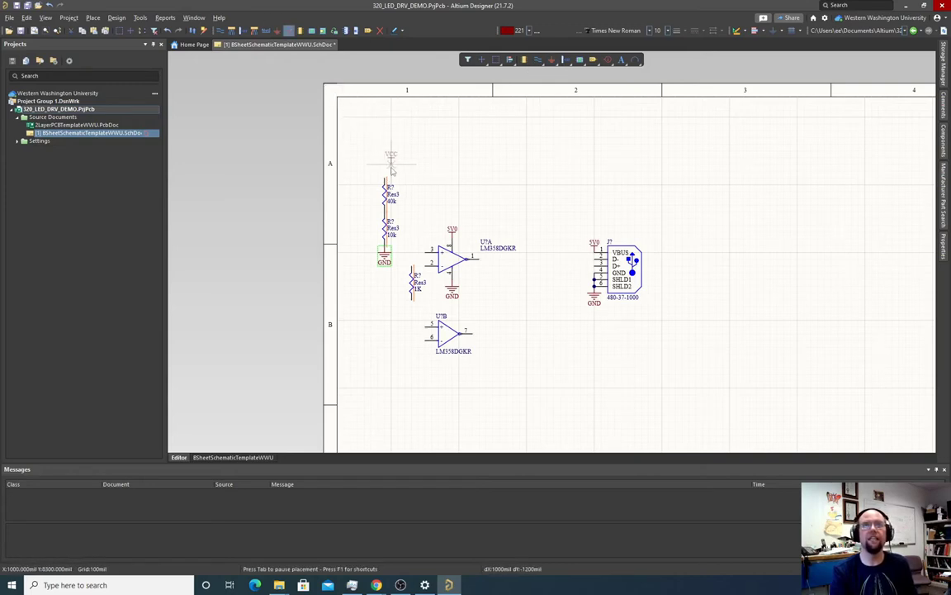
{"action": "key", "text": "Escape"}
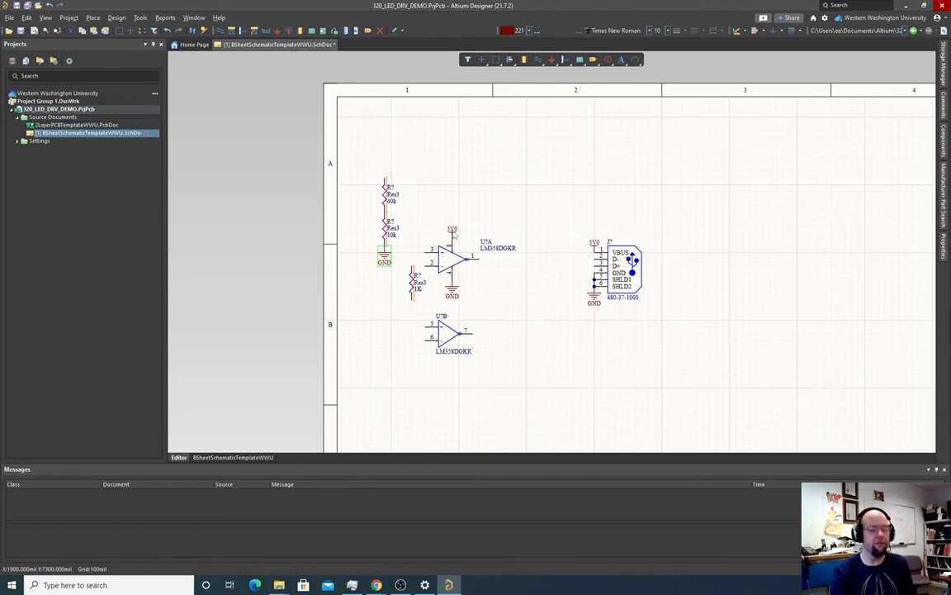
{"action": "left_click_drag", "start_coordinate": [454, 235], "coordinate": [384, 173]}
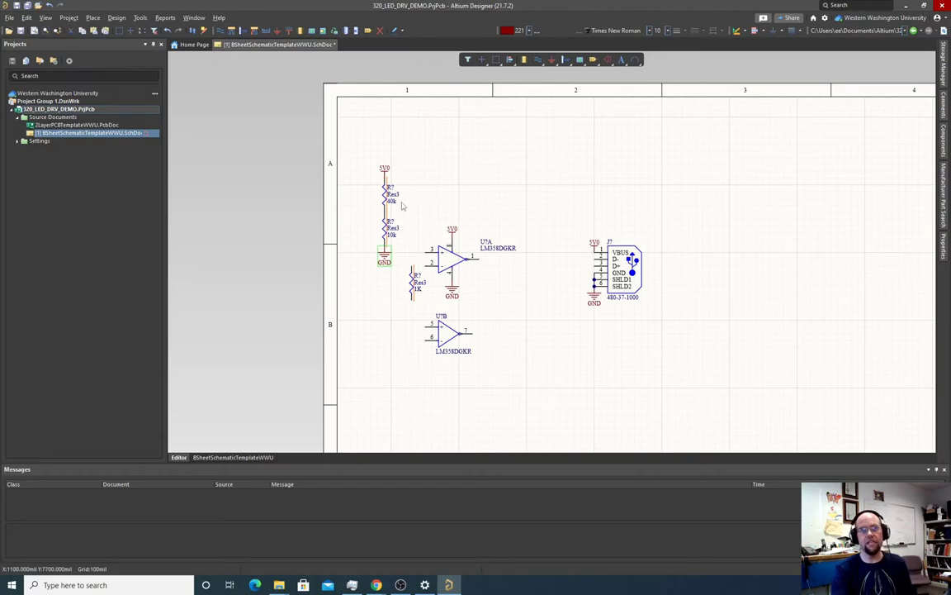
{"action": "mouse_move", "coordinate": [451, 243]}
{"action": "left_mouse_down", "text": "shift"}
{"action": "mouse_move", "coordinate": [452, 216]}
{"action": "mouse_move", "coordinate": [452, 243]}
{"action": "mouse_move", "coordinate": [452, 228]}
{"action": "mouse_move", "coordinate": [486, 217]}
{"action": "mouse_move", "coordinate": [460, 210]}
{"action": "mouse_move", "coordinate": [452, 231]}
{"action": "left_mouse_up", "text": "shift"}
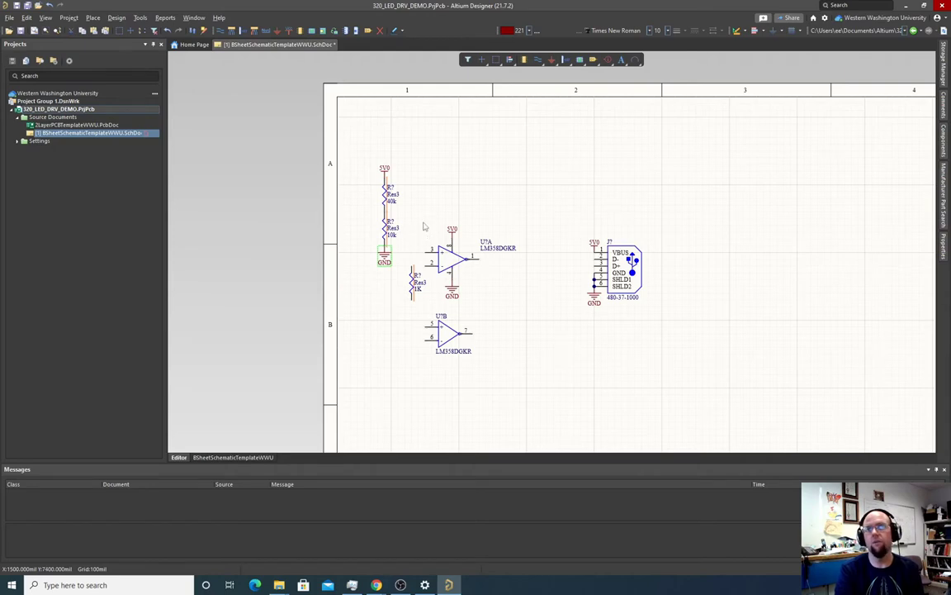
- Try to flip the upper op amp together with its 5V0 and GND ports along Y
{"action": "left_click_drag", "start_coordinate": [420, 222], "coordinate": [521, 307]}
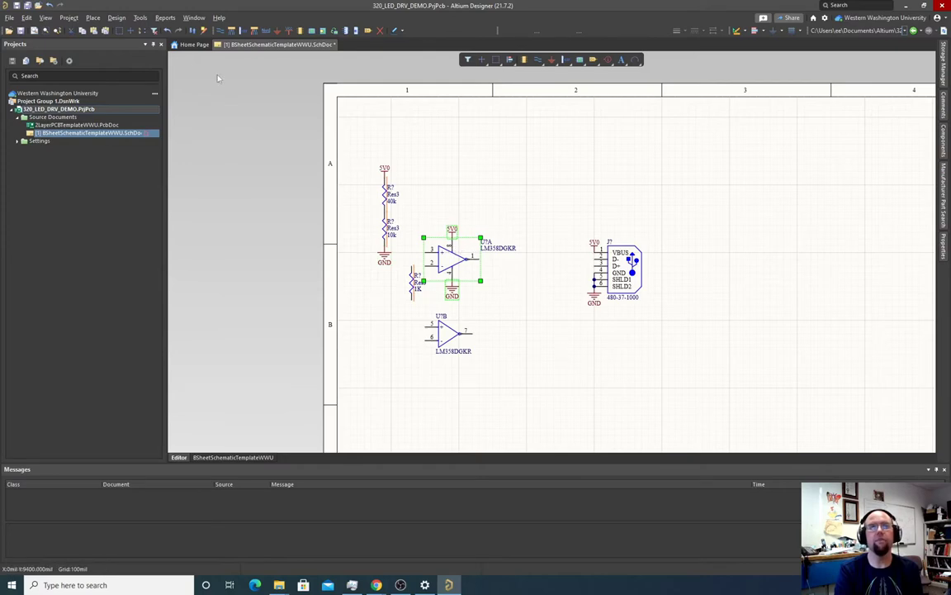
{"action": "left_click", "coordinate": [26, 17]}
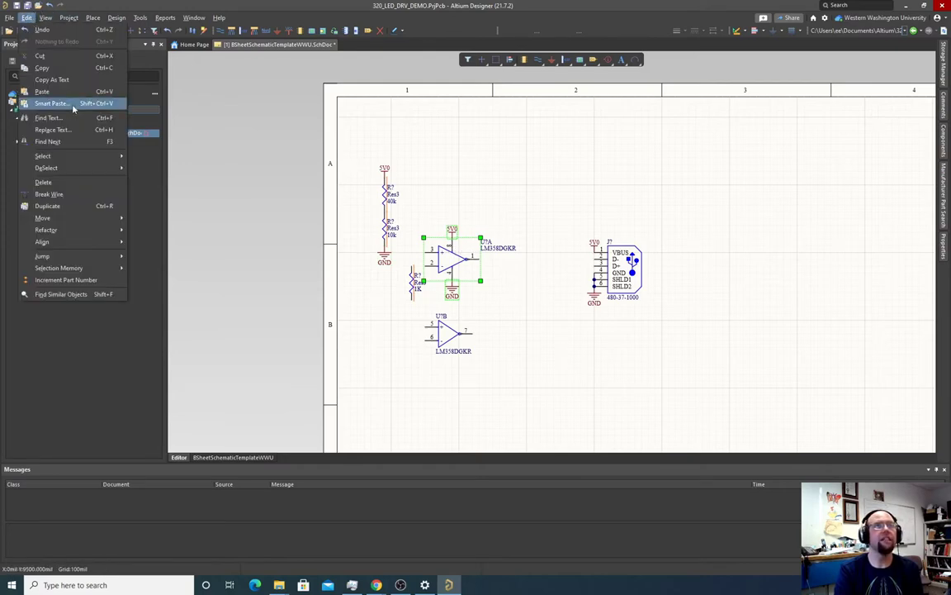
{"action": "mouse_move", "coordinate": [75, 218]}
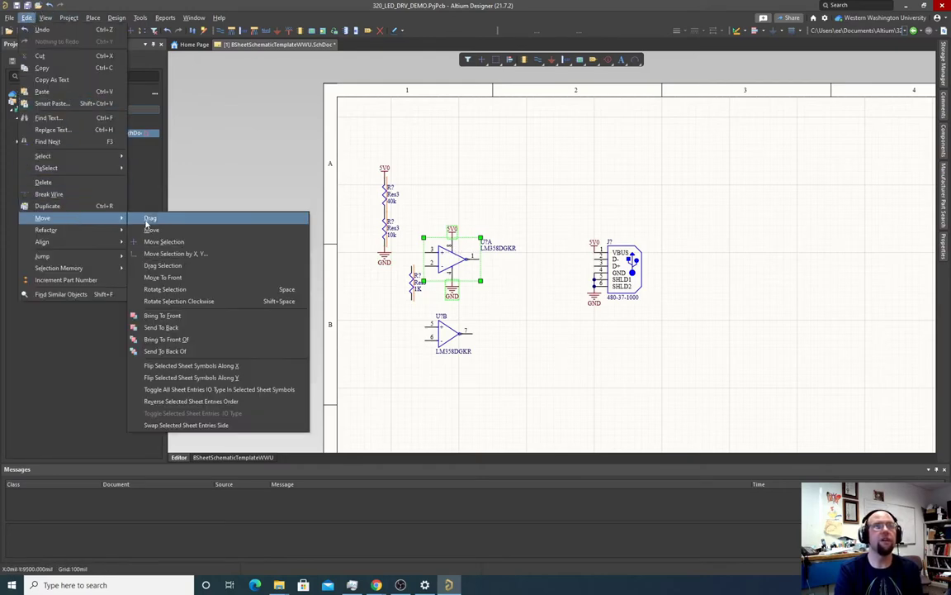
{"action": "left_click", "coordinate": [190, 378]}
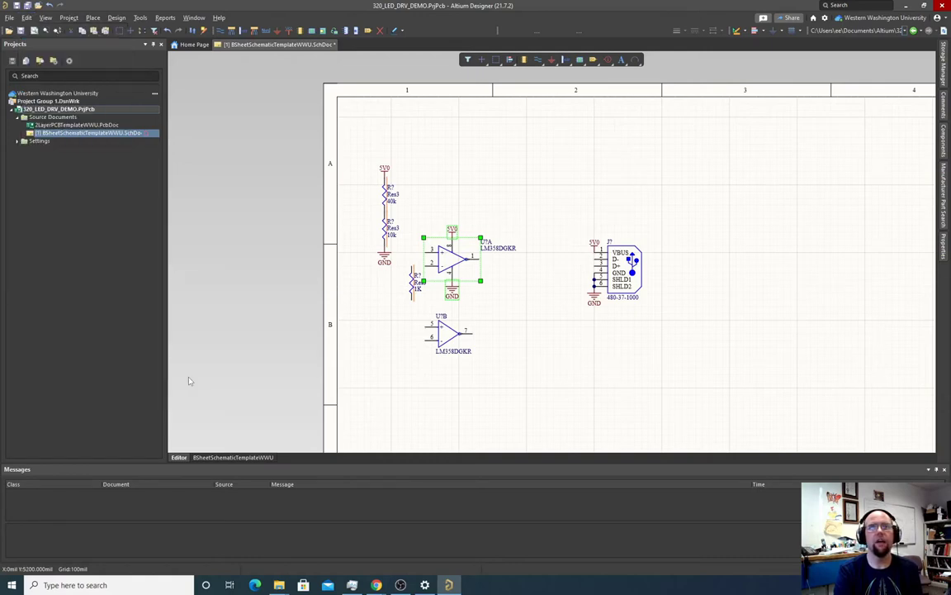
- Move the upper op amp away from its 5V0 and GND ports and try to flip it along Y by itself
{"action": "left_click_drag", "start_coordinate": [448, 257], "coordinate": [517, 271]}
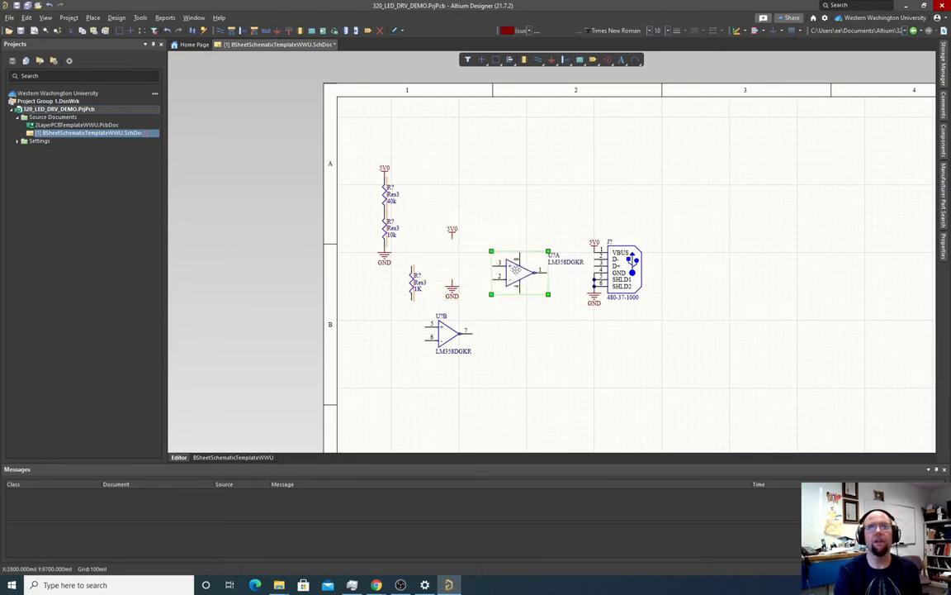
{"action": "left_click", "coordinate": [27, 18]}
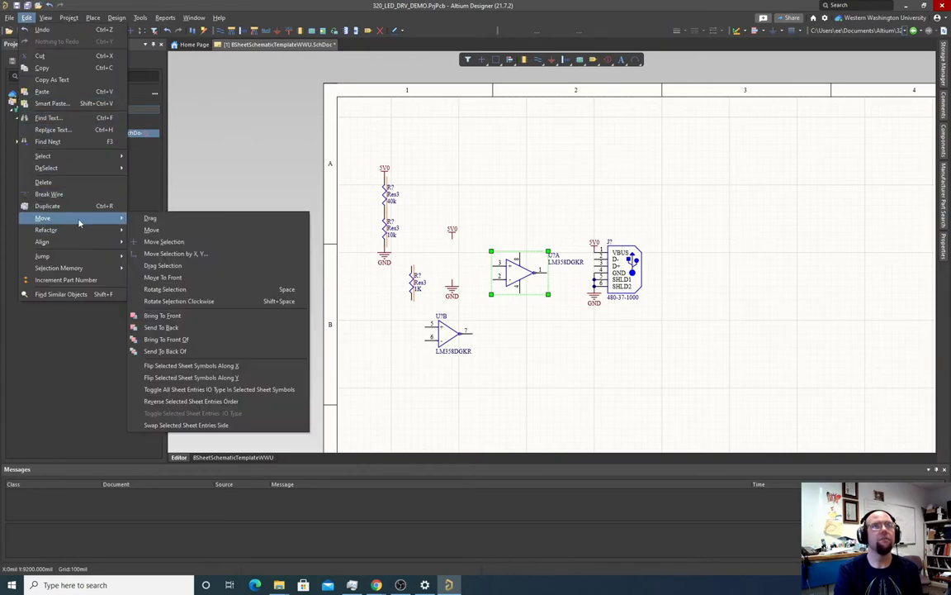
{"action": "left_click", "coordinate": [187, 377]}
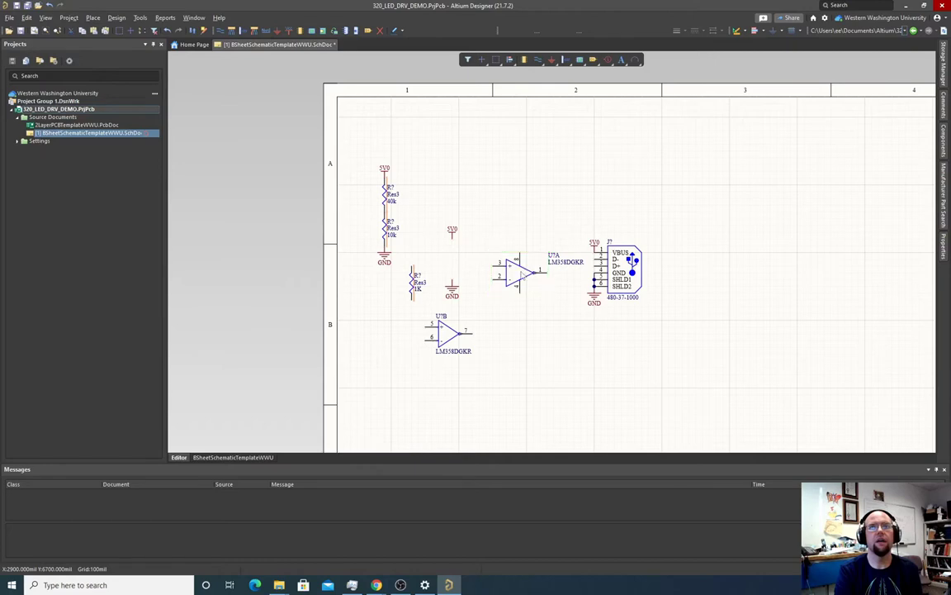
- Mirror the upper op amp and turn it so pin 2 sits above pin 3 with the output facing the USB connector
{"action": "double_click", "coordinate": [519, 273]}
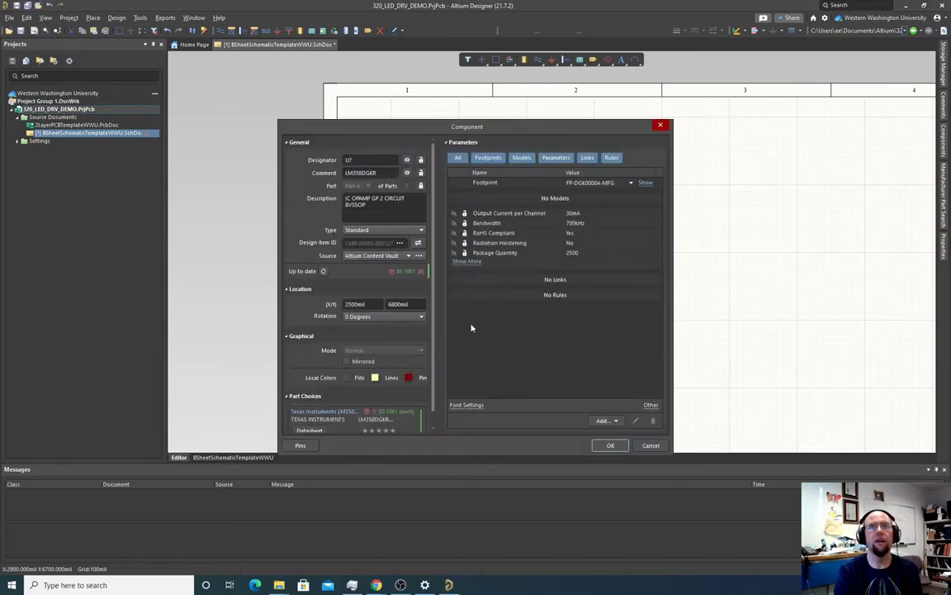
{"action": "scroll", "coordinate": [399, 319], "scroll_direction": "down", "scroll_amount": 1}
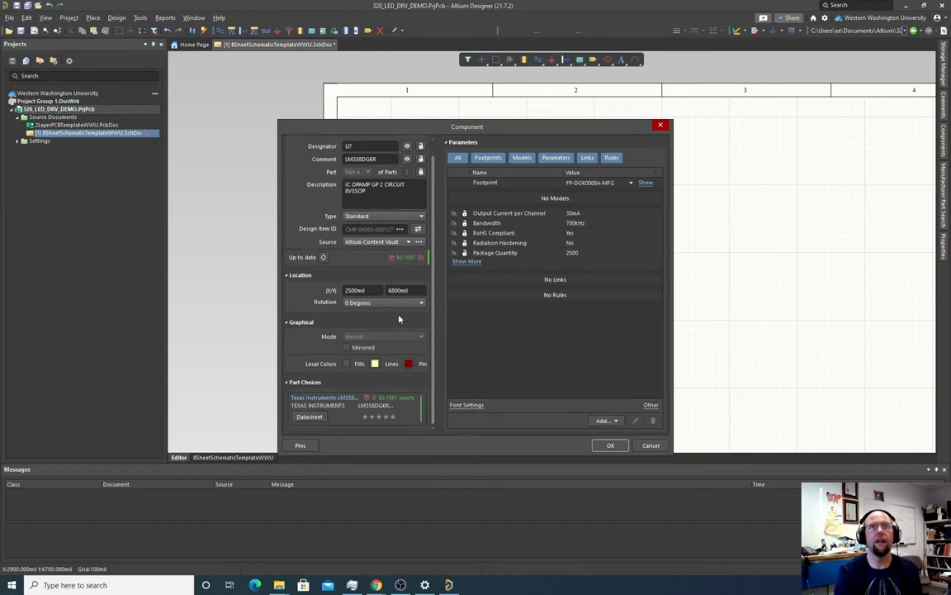
{"action": "left_click", "coordinate": [347, 348]}
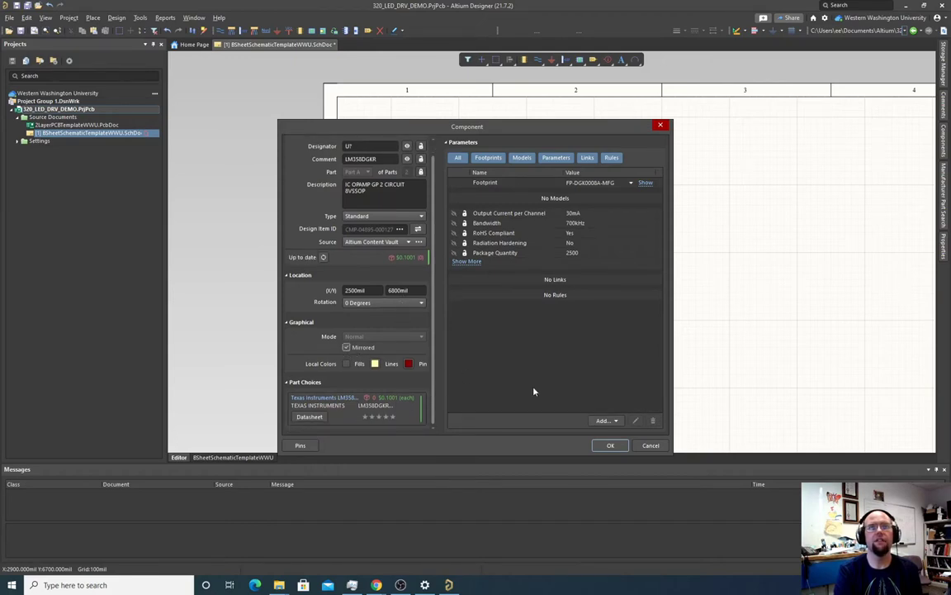
{"action": "left_click", "coordinate": [610, 445]}
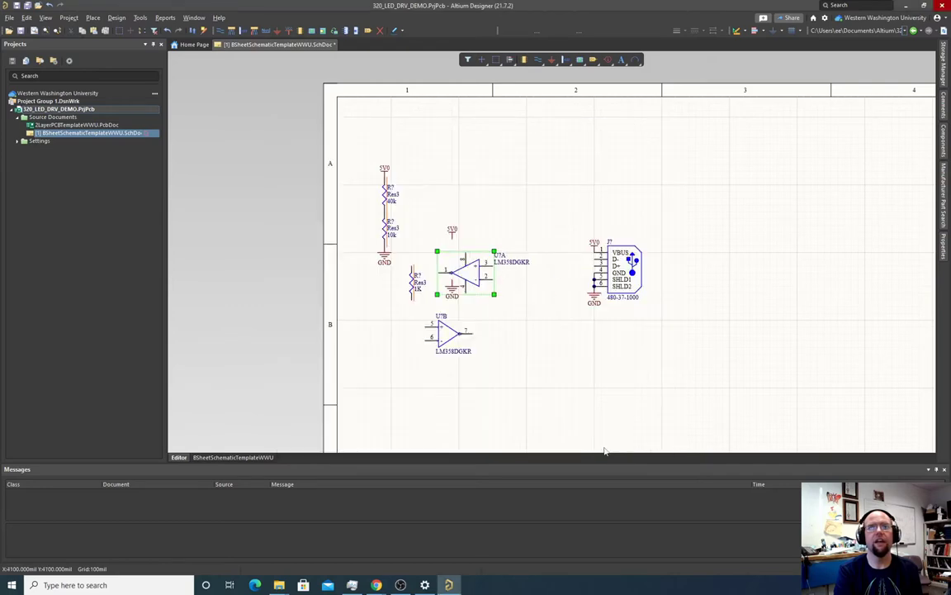
{"action": "left_click_drag", "start_coordinate": [467, 289], "coordinate": [505, 263]}
{"action": "left_click", "coordinate": [548, 335]}
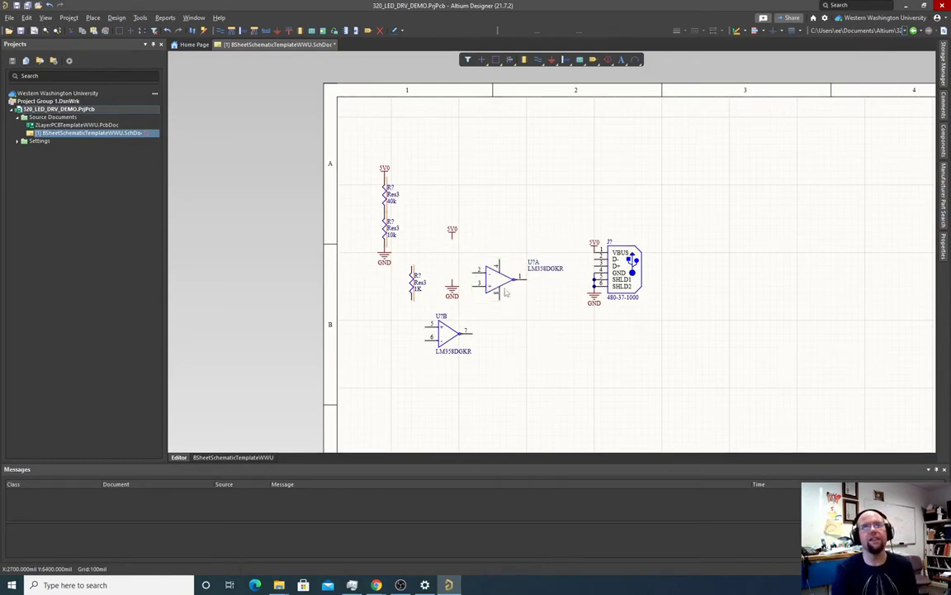
{"action": "left_click_drag", "start_coordinate": [502, 286], "coordinate": [502, 271]}
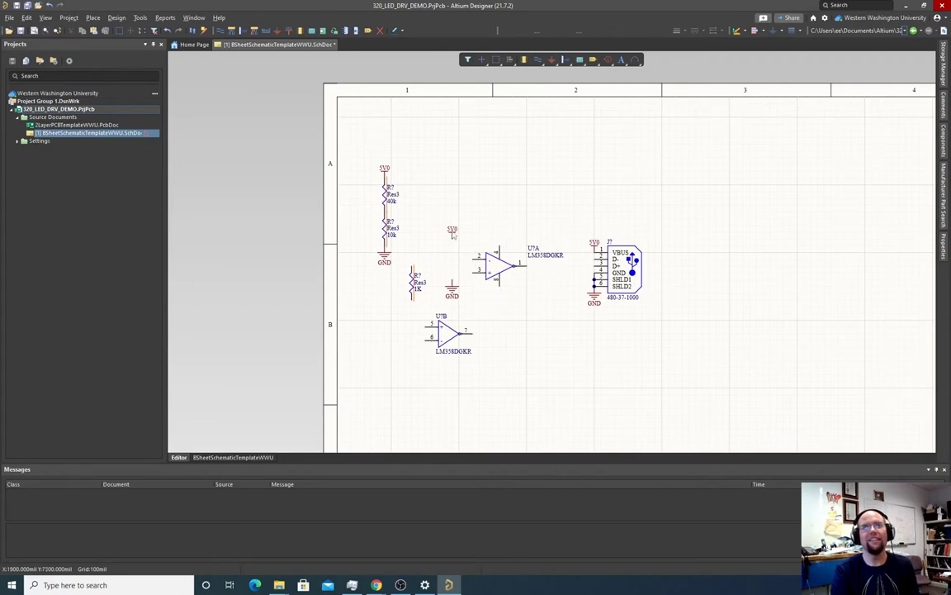
- Move the loose 5V0 port beside op amp pin 8 and the GND port beside pin 4, and wire each to its pin
{"action": "left_click_drag", "start_coordinate": [452, 235], "coordinate": [508, 289]}
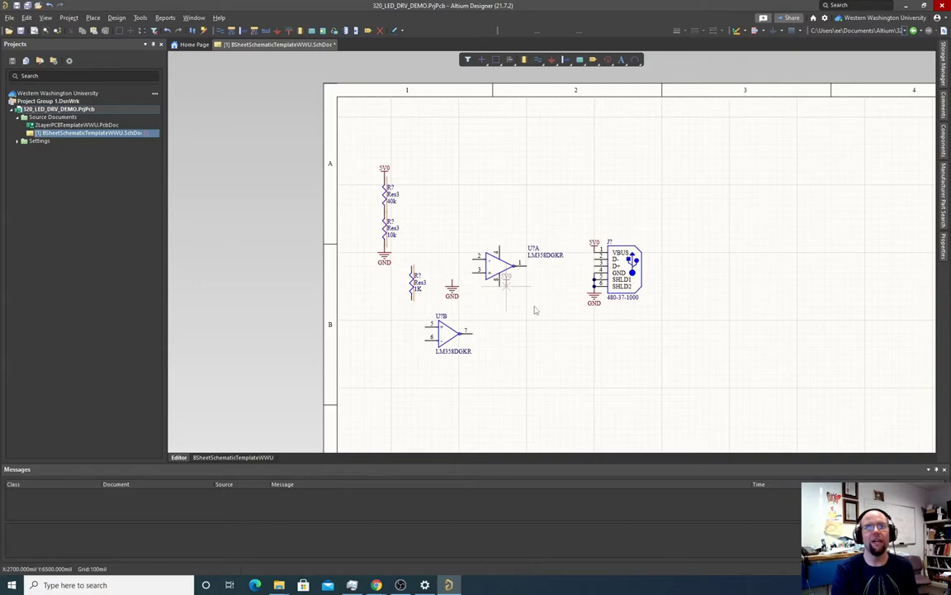
{"action": "left_click_drag", "start_coordinate": [451, 287], "coordinate": [506, 246]}
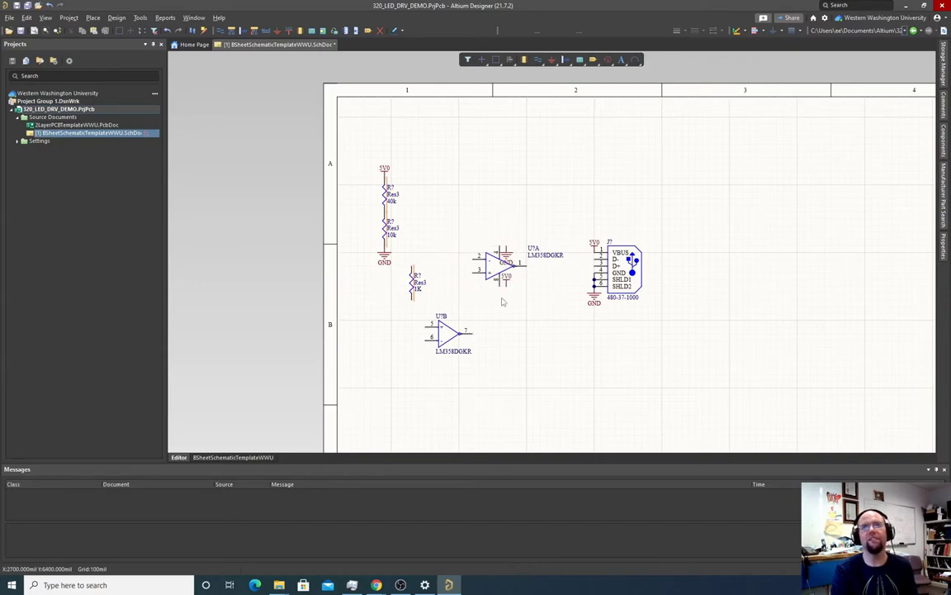
{"action": "left_click", "coordinate": [539, 61]}
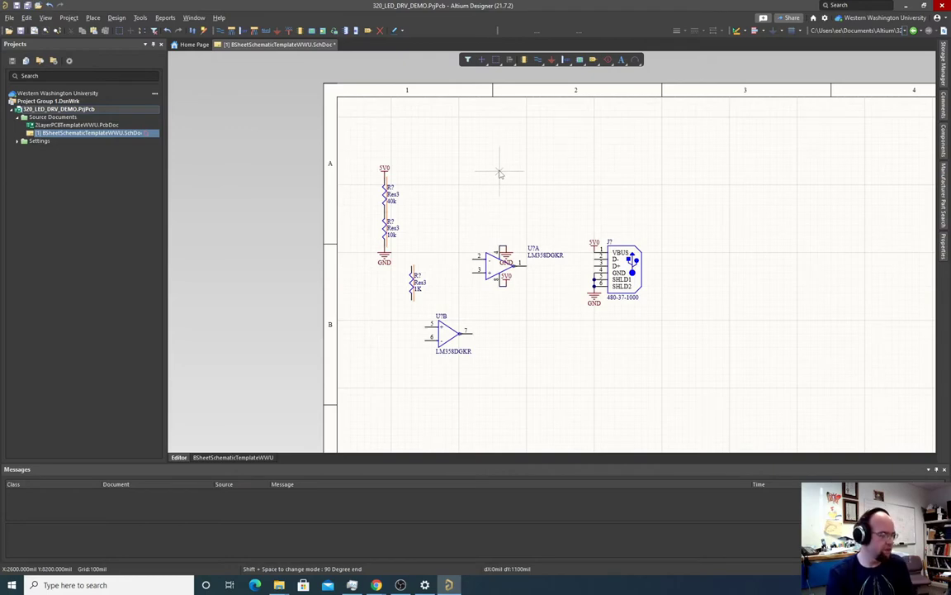
{"action": "key", "text": "Escape"}
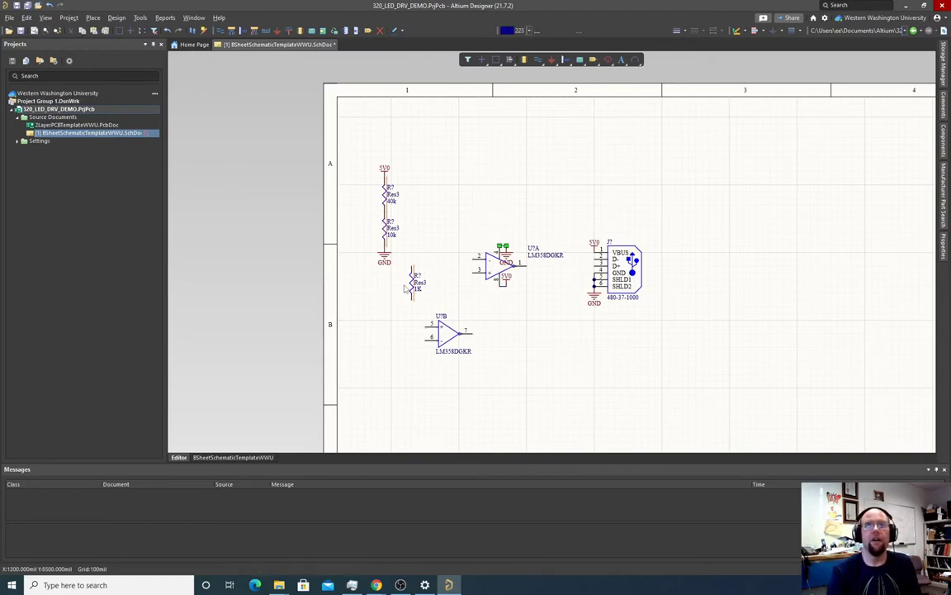
- Rotate the 1K resistor to horizontal and attach it to pin 2 of the upper op amp
{"action": "left_click_drag", "start_coordinate": [412, 295], "coordinate": [439, 266]}
{"action": "key", "text": "space"}
{"action": "left_click_drag", "start_coordinate": [438, 266], "coordinate": [475, 259]}
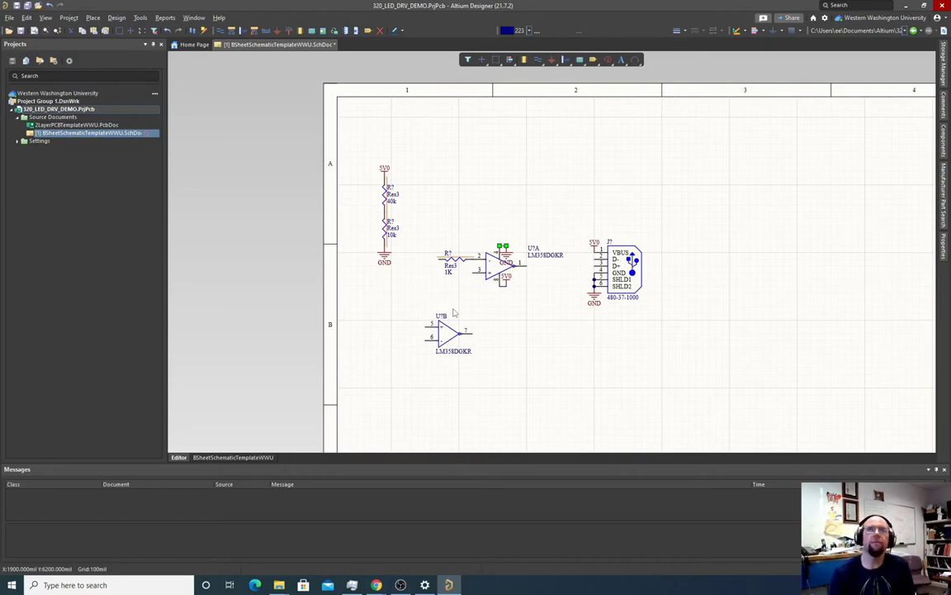
- Place a GND power port on the free end of the 1K resistor
{"action": "left_click", "coordinate": [542, 59]}
{"action": "left_click", "coordinate": [439, 259]}
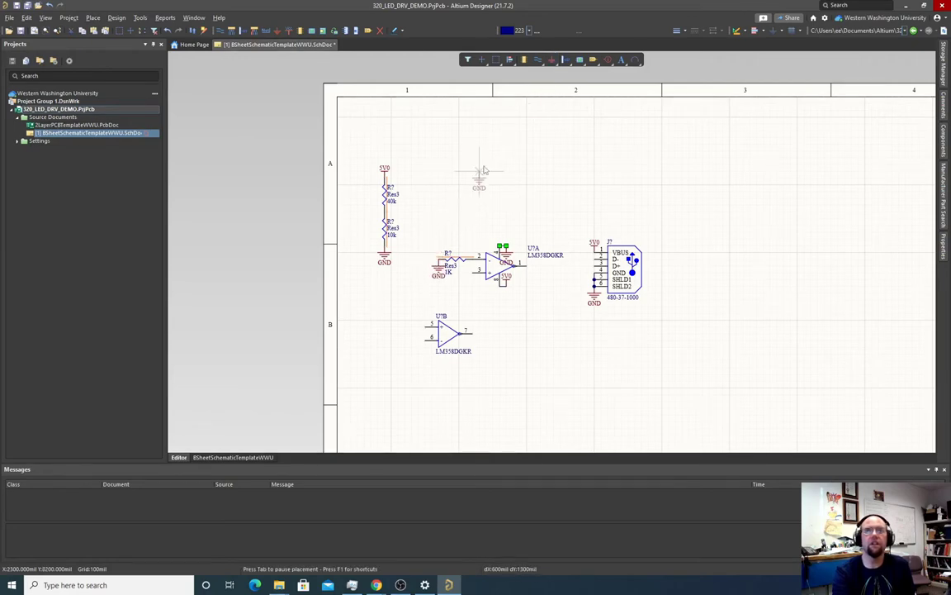
{"action": "right_click", "coordinate": [526, 168]}
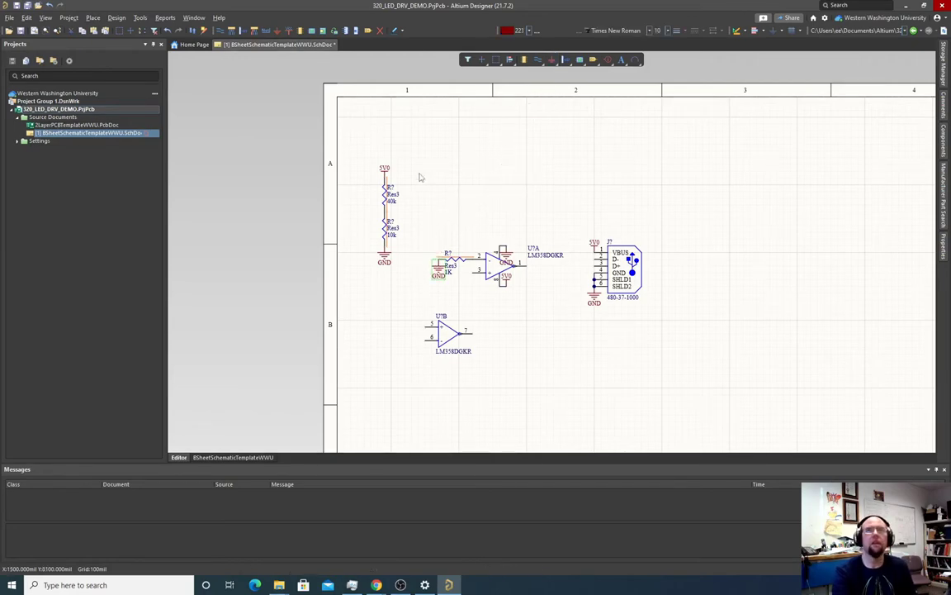
- Move the 40k/10k divider with its ports so its midpoint is level with op amp pin 3, and wire the midpoint to that pin
{"action": "left_click_drag", "start_coordinate": [360, 160], "coordinate": [408, 271]}
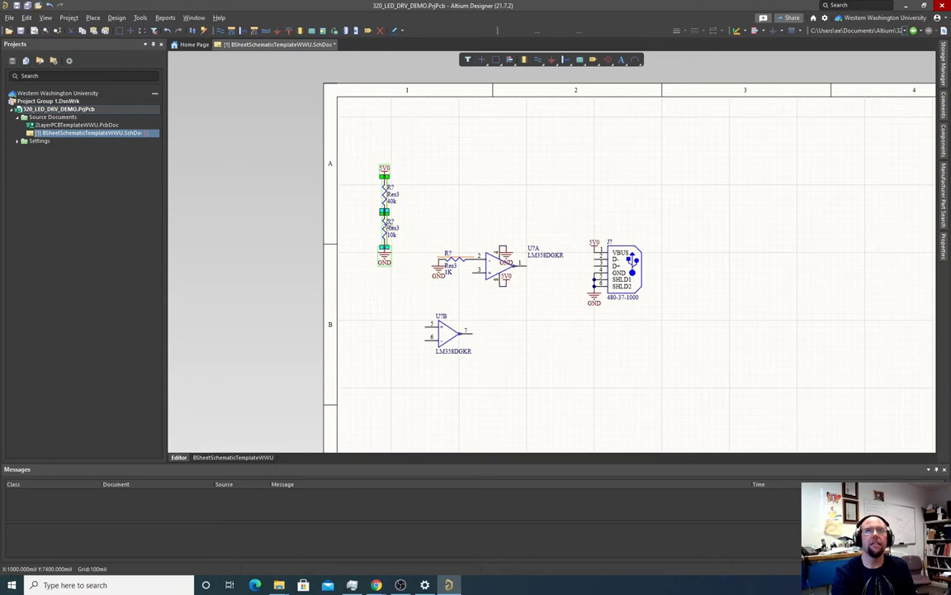
{"action": "left_click_drag", "start_coordinate": [384, 213], "coordinate": [392, 275]}
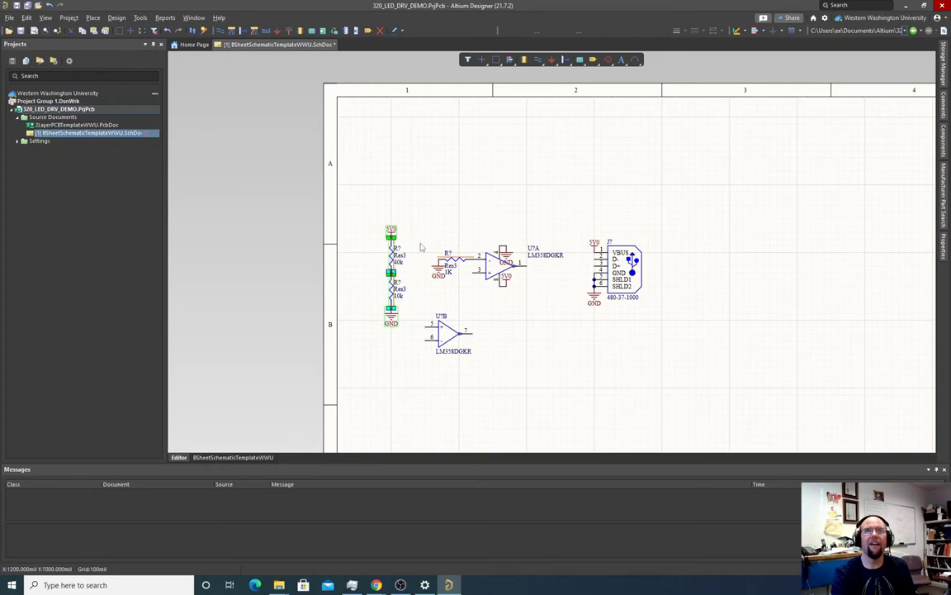
{"action": "left_click", "coordinate": [434, 159]}
{"action": "left_click", "coordinate": [537, 59]}
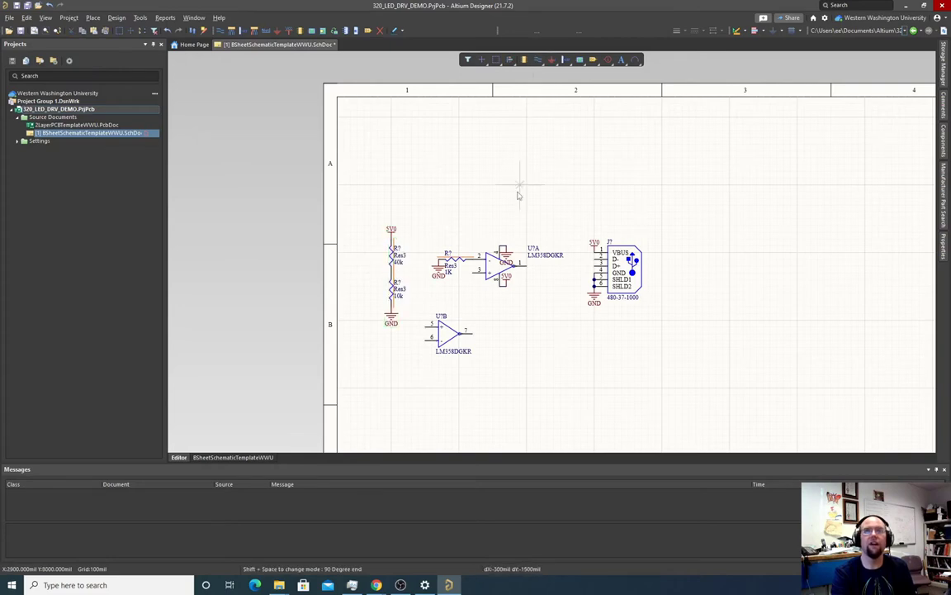
{"action": "left_click", "coordinate": [471, 273]}
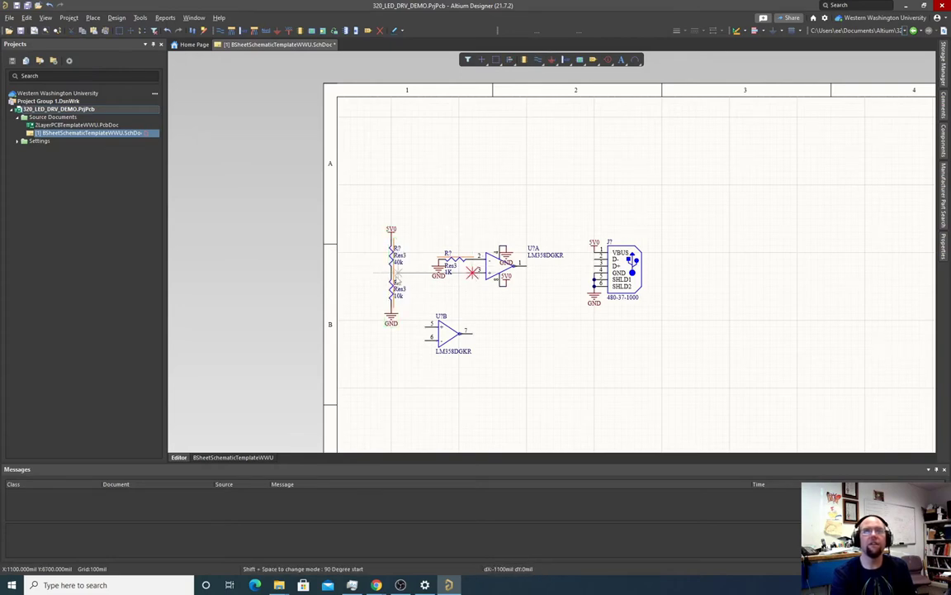
{"action": "left_click", "coordinate": [392, 272]}
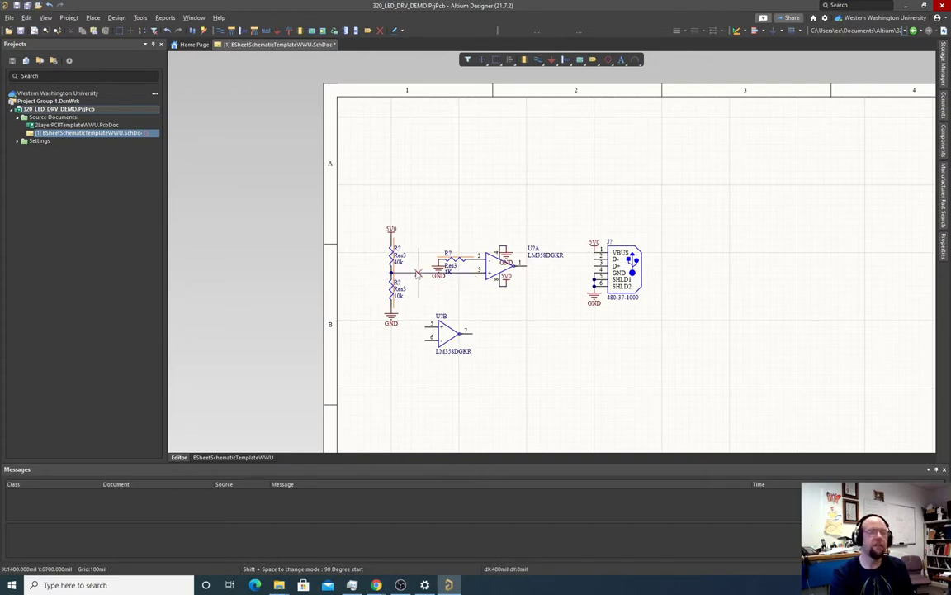
{"action": "key", "text": "Escape"}
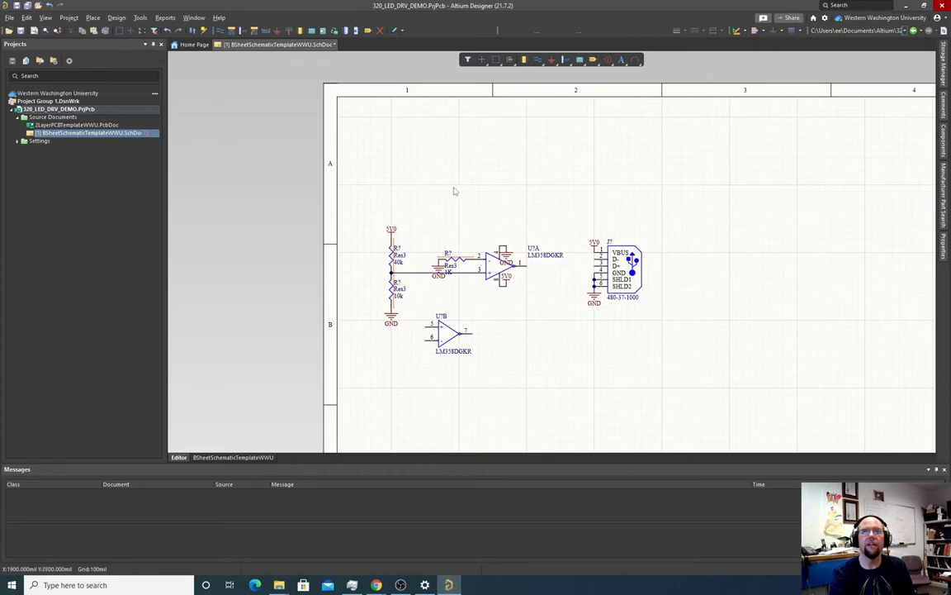
- Draw vertical wire stubs upward from the upper op amp's pin 2 and output pin 1, ending at the same height
{"action": "left_click", "coordinate": [538, 59]}
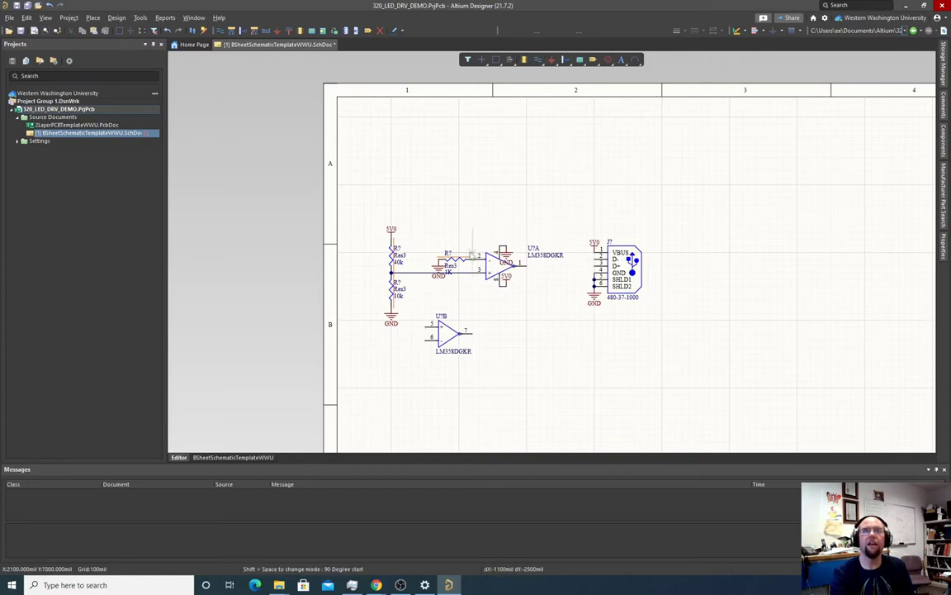
{"action": "left_click", "coordinate": [472, 260]}
{"action": "left_click", "coordinate": [472, 225]}
{"action": "left_click", "coordinate": [527, 265]}
{"action": "left_click", "coordinate": [527, 225]}
{"action": "right_click", "coordinate": [531, 186]}
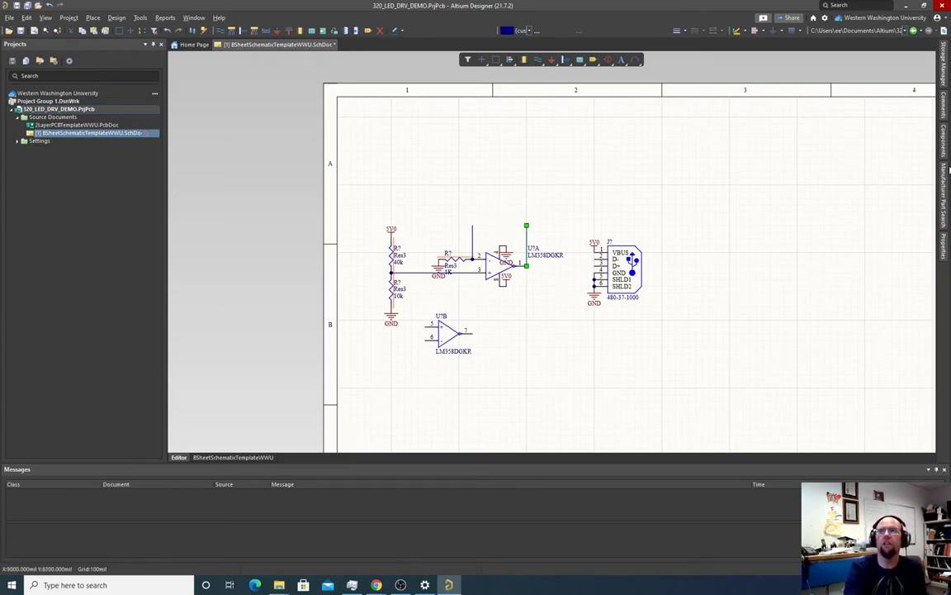
- Search the manufacturer parts for "LED 3mm"
{"action": "left_click", "coordinate": [943, 194]}
{"action": "left_click", "coordinate": [651, 90]}
{"action": "type", "text": "LED"}
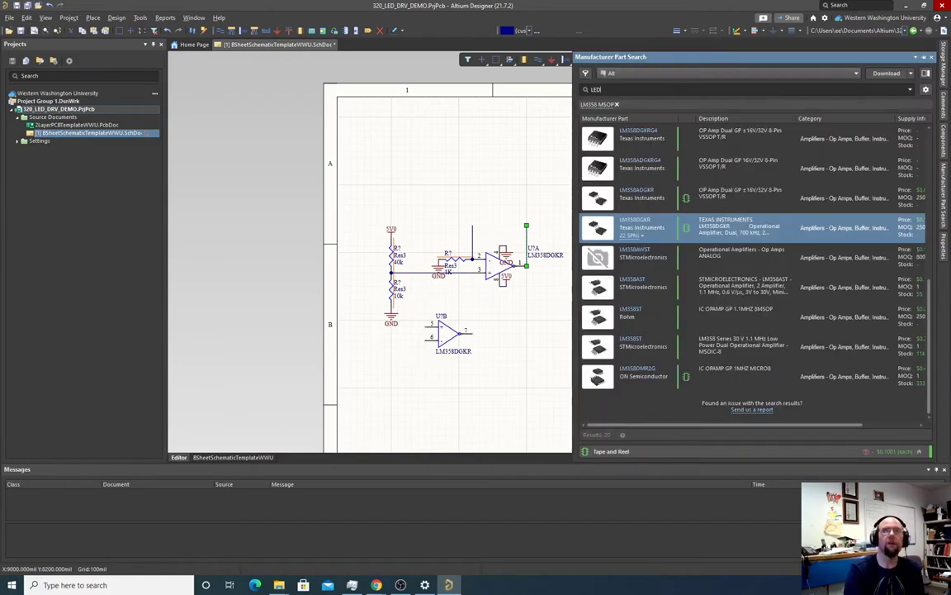
{"action": "type", "text": " 3mm"}
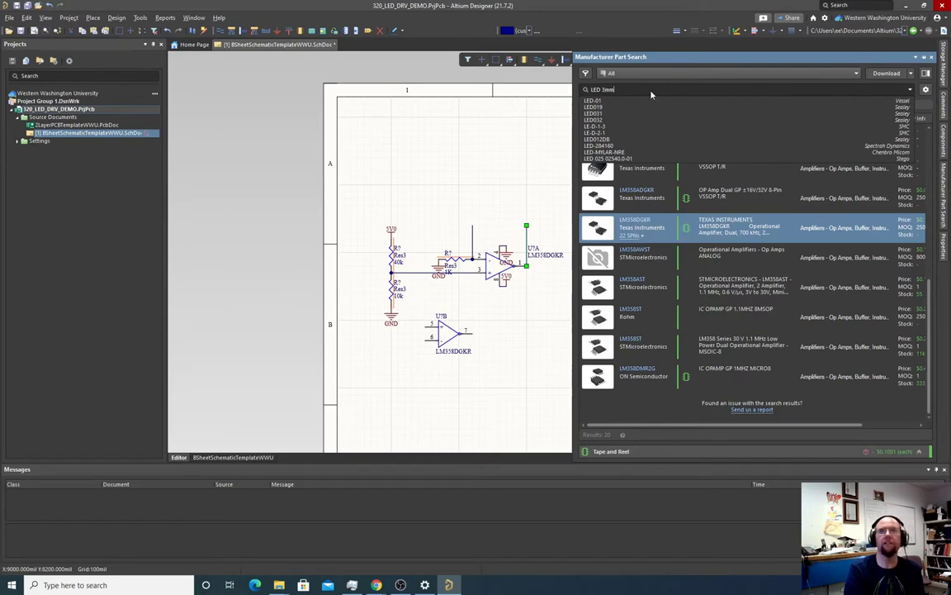
{"action": "key", "text": "Return"}
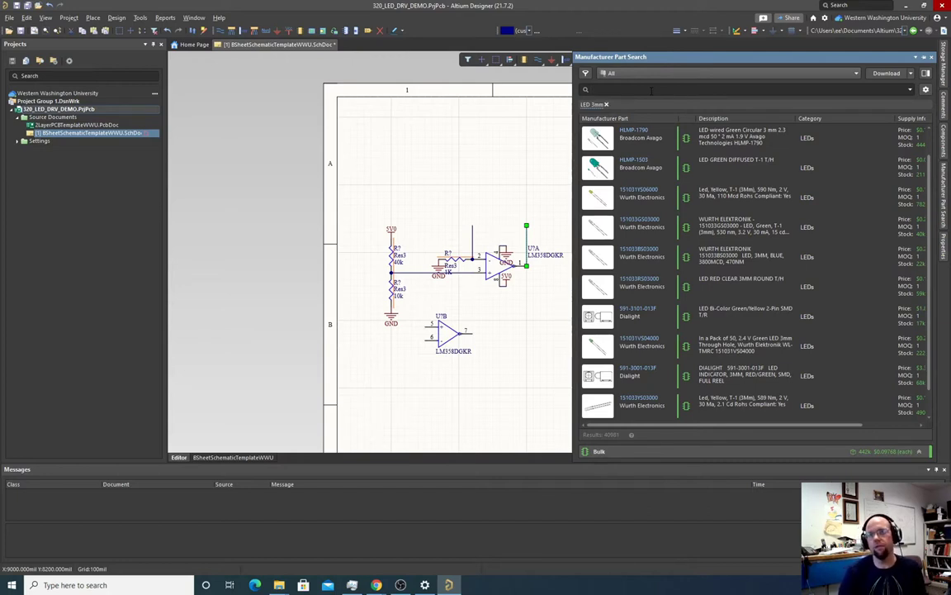
- Search the manufacturer parts for "5mm" and refine the search to "5mm led"
{"action": "left_click", "coordinate": [651, 91]}
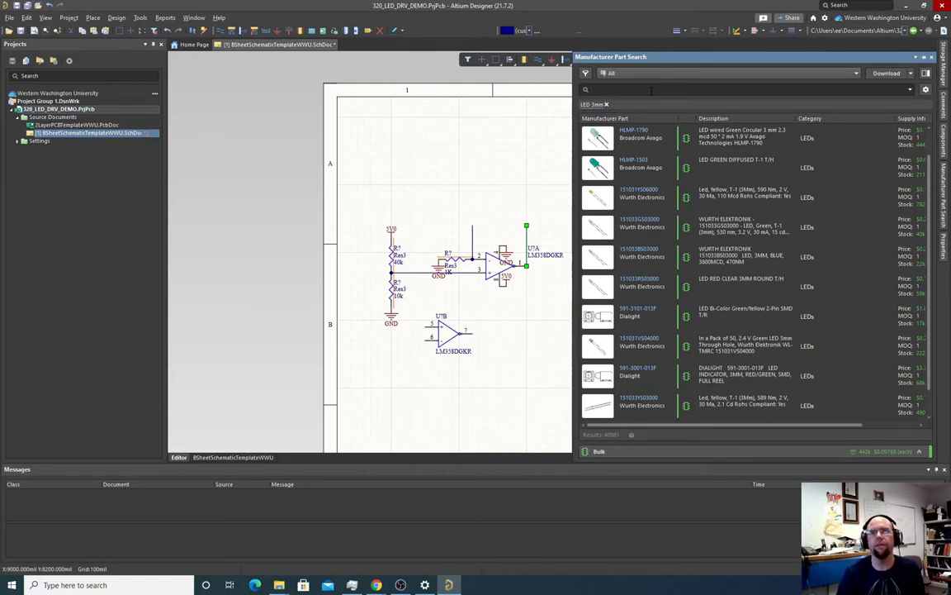
{"action": "type", "text": "5mm"}
{"action": "key", "text": "Return"}
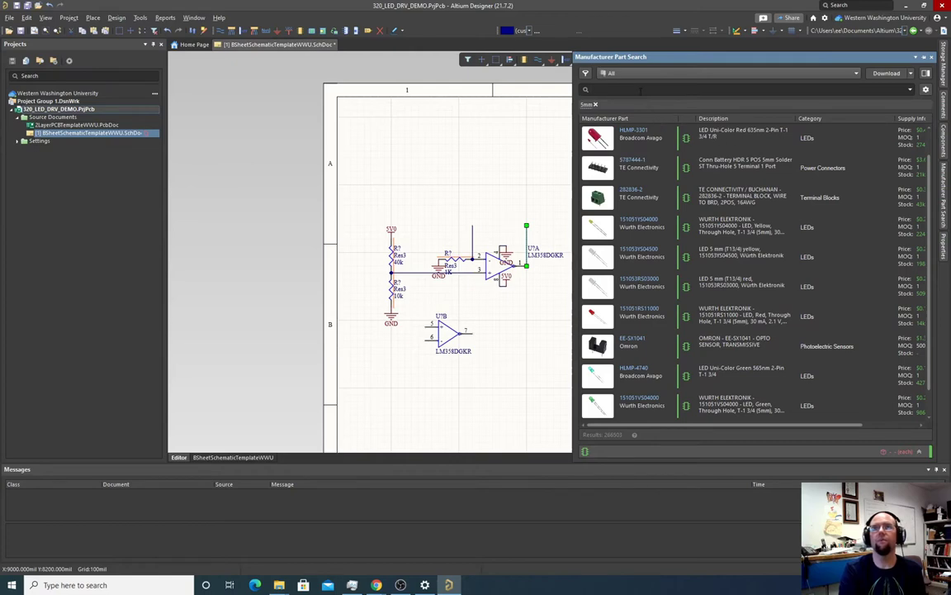
{"action": "type", "text": "5mm led"}
{"action": "key", "text": "Return"}
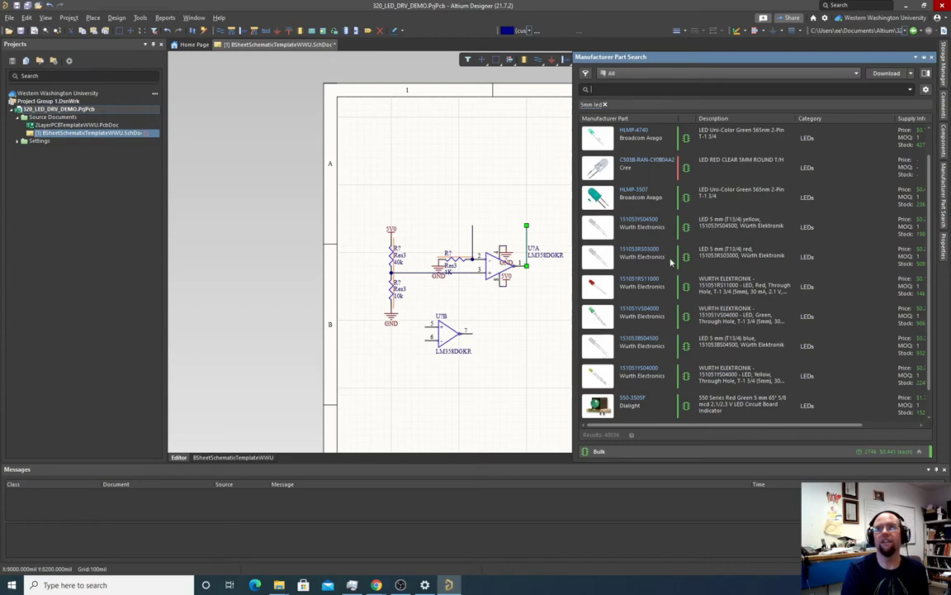
- Examine the details, symbol and 3D footprint model of the red 5 mm Würth LED 151053RS03000
{"action": "left_click", "coordinate": [600, 258]}
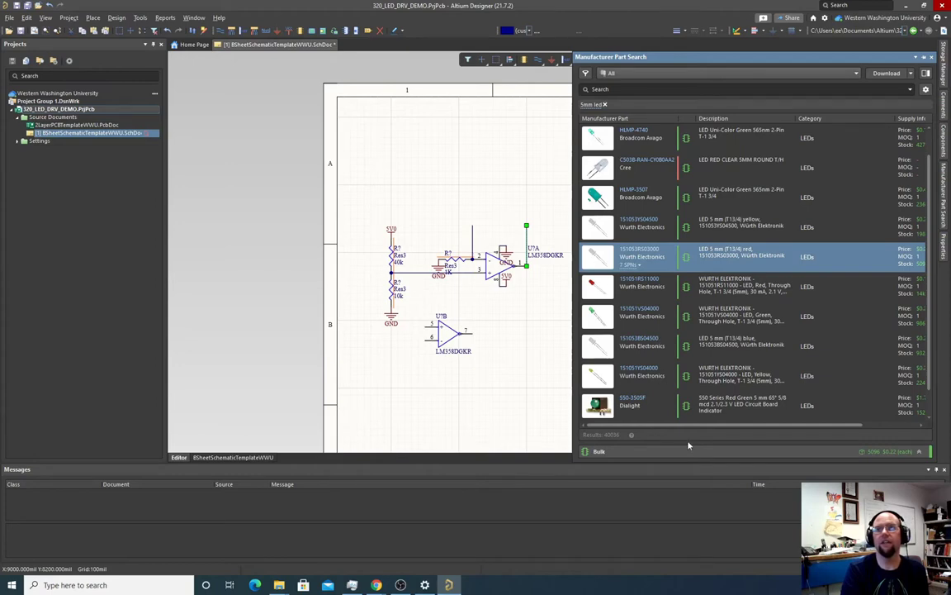
{"action": "left_click", "coordinate": [920, 453]}
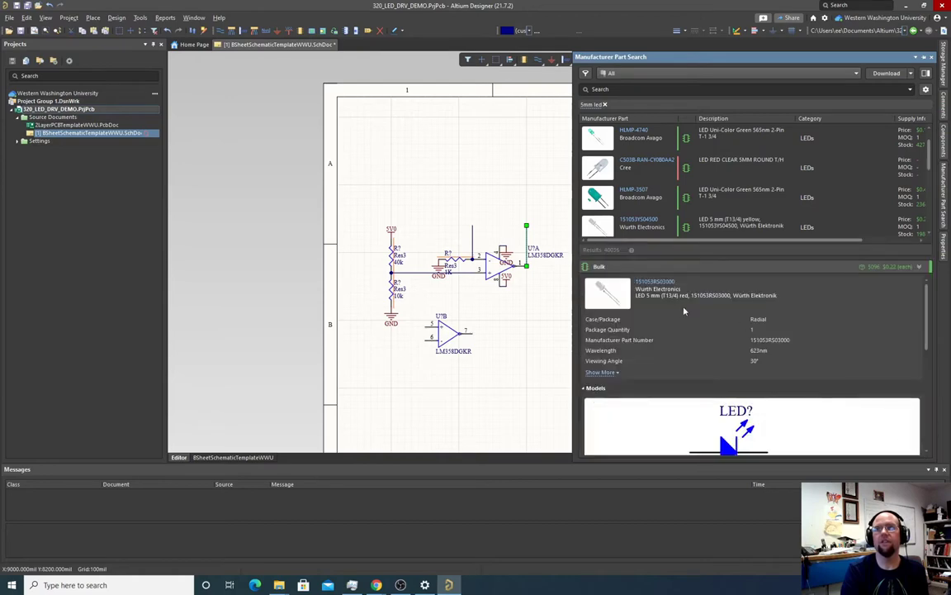
{"action": "scroll", "coordinate": [685, 361], "scroll_direction": "down", "scroll_amount": 1}
{"action": "scroll", "coordinate": [685, 361], "scroll_direction": "down", "scroll_amount": 3}
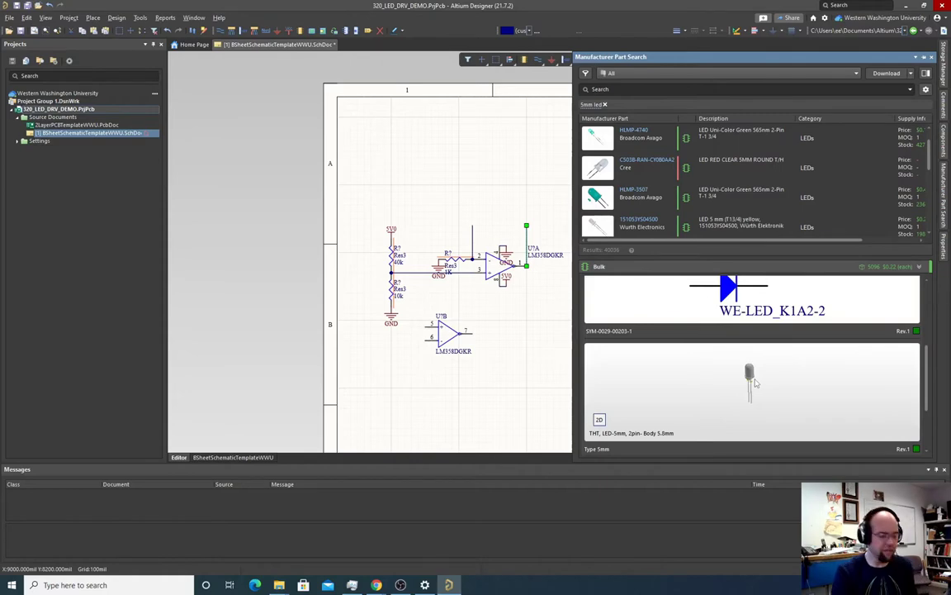
{"action": "scroll", "coordinate": [752, 380], "scroll_direction": "up", "scroll_amount": 1}
{"action": "scroll", "coordinate": [747, 375], "scroll_direction": "down", "scroll_amount": 2}
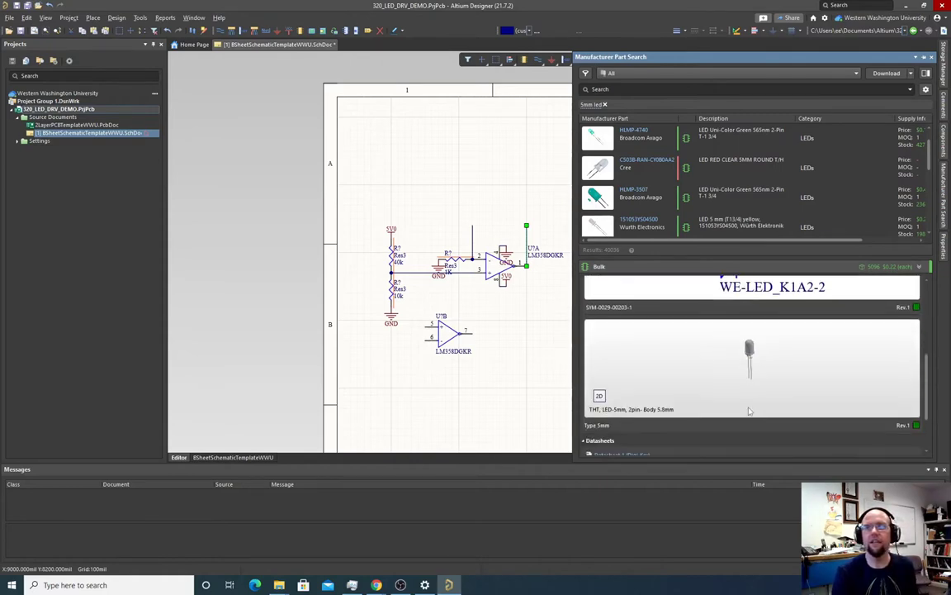
{"action": "left_click_drag", "start_coordinate": [745, 373], "coordinate": [792, 357]}
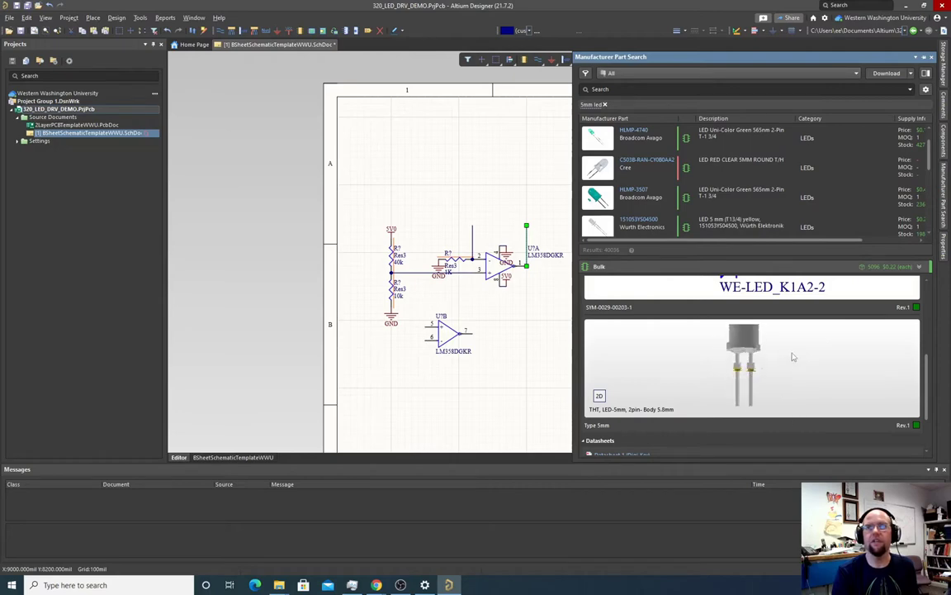
- Place the red 5 mm Würth LED 151053RS03000 horizontally above the upper op amp, between the two wire stubs with its anode facing the output
{"action": "scroll", "coordinate": [657, 198], "scroll_direction": "up", "scroll_amount": 1}
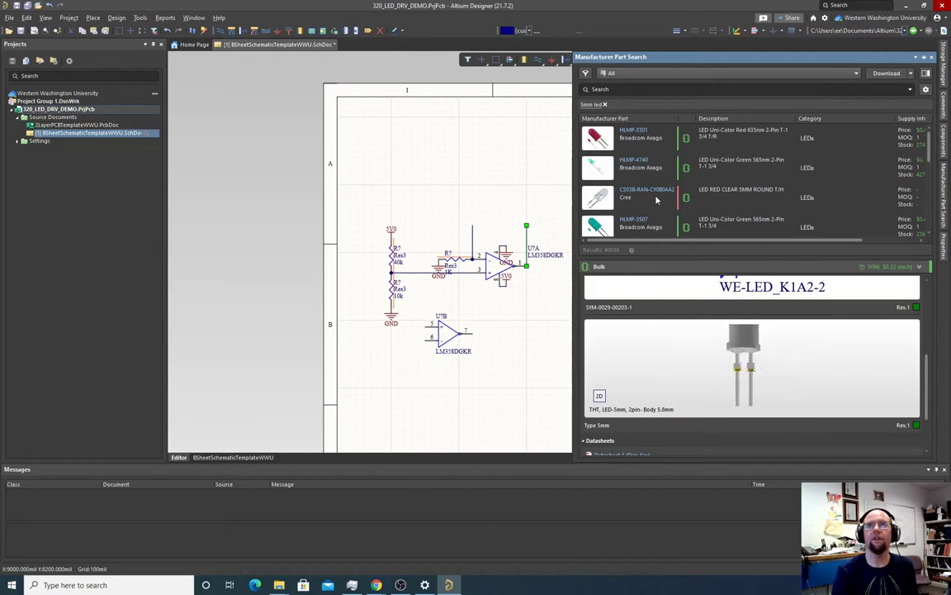
{"action": "scroll", "coordinate": [657, 198], "scroll_direction": "down", "scroll_amount": 6}
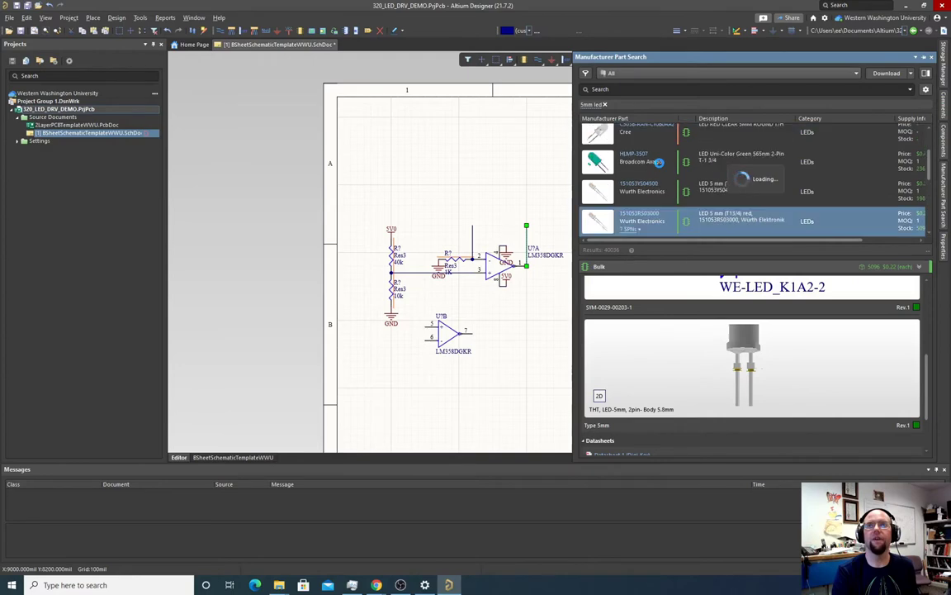
{"action": "right_click", "coordinate": [638, 213]}
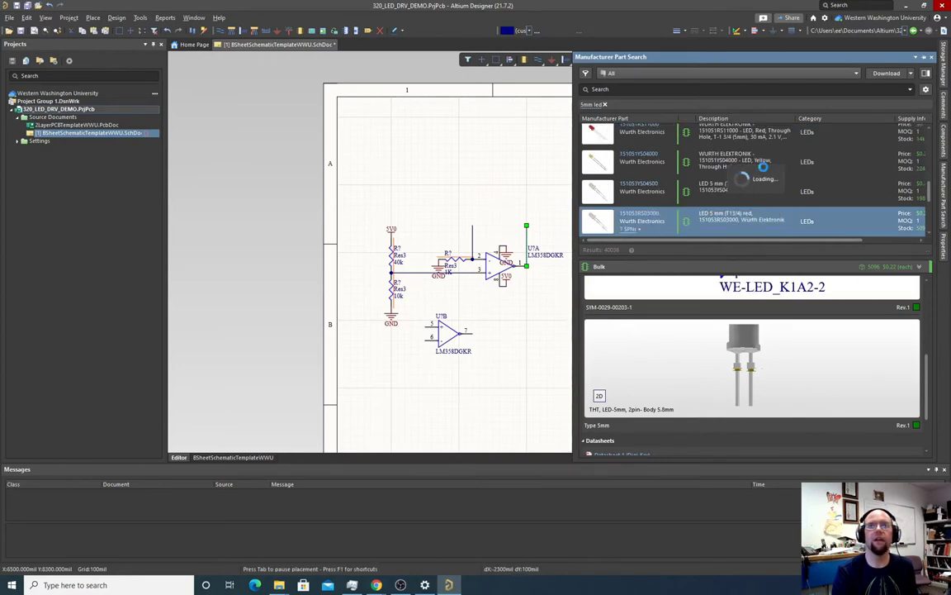
{"action": "key", "text": "space"}
{"action": "key", "text": "space"}
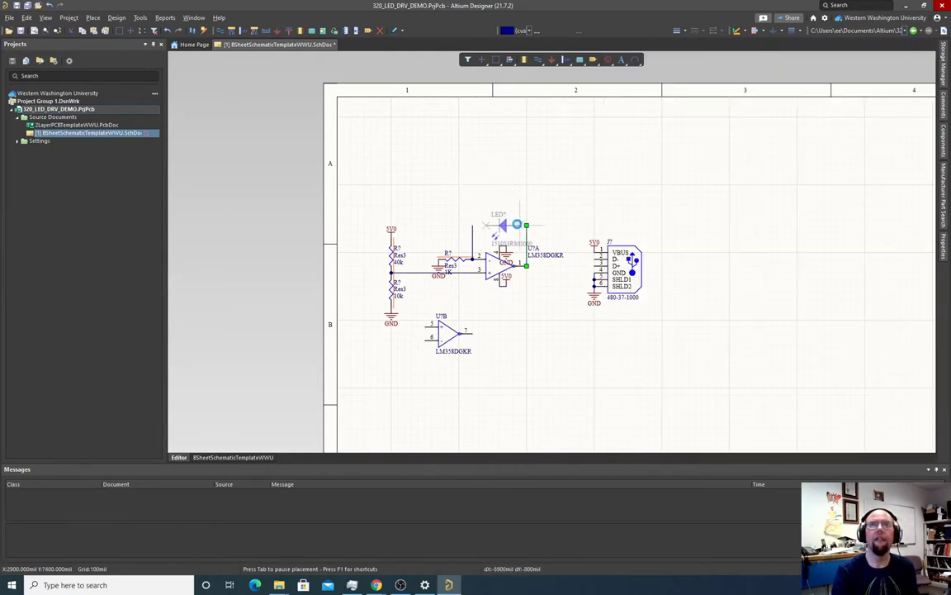
{"action": "left_click", "coordinate": [517, 223]}
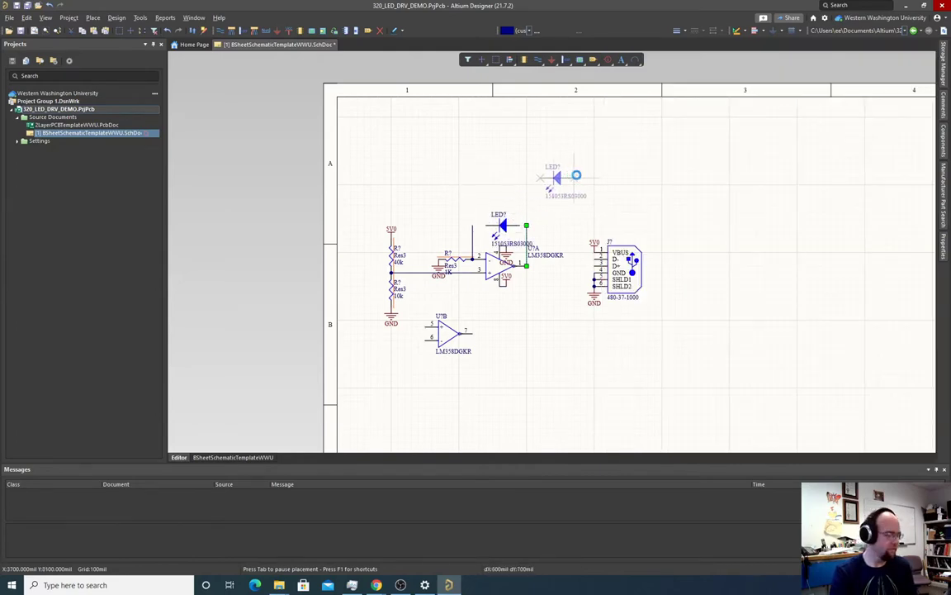
{"action": "key", "text": "Escape"}
- Wire the LED's two ends to the vertical stubs from the upper op amp's pin 2 and output pin 1
{"action": "left_click", "coordinate": [527, 228]}
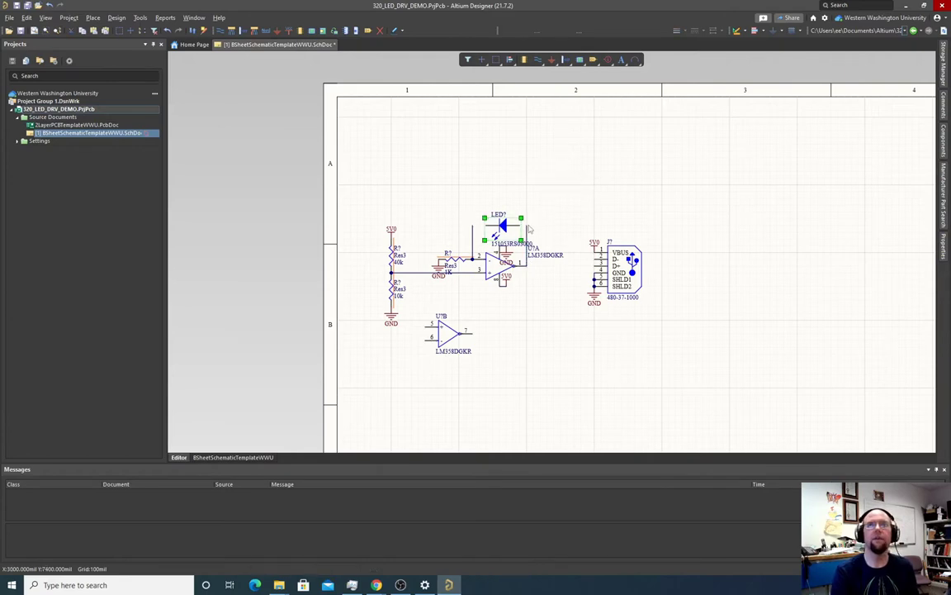
{"action": "left_click", "coordinate": [539, 61]}
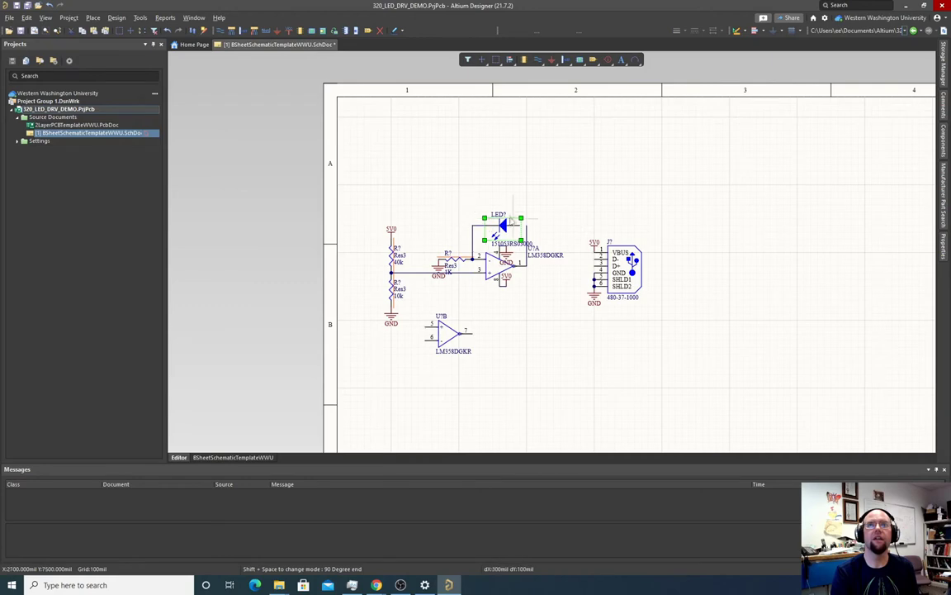
{"action": "key", "text": "space"}
{"action": "key", "text": "Escape"}
{"action": "left_click", "coordinate": [558, 194]}
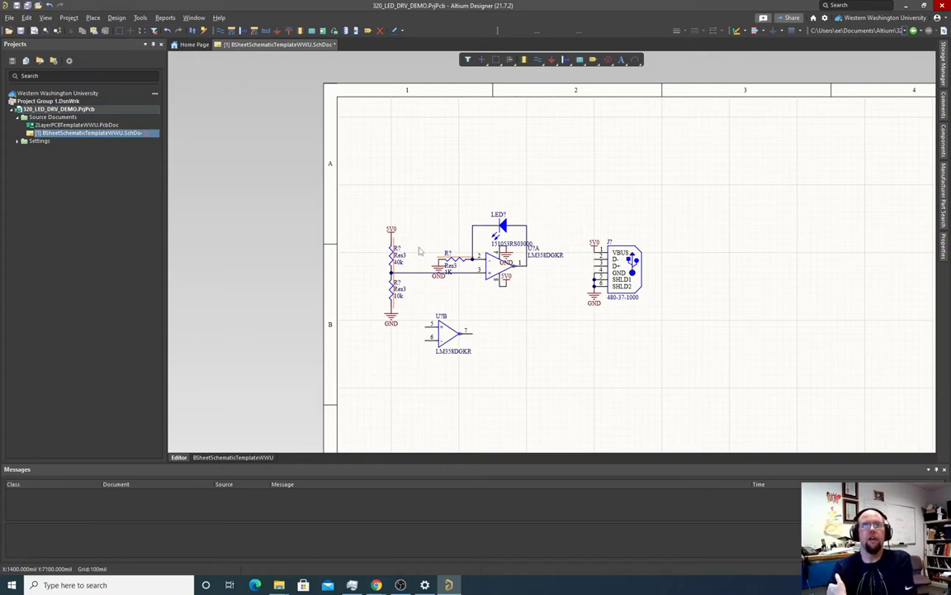
- Move the unused second op amp section below the upper op amp and place No ERC markers on its pins 5, 6 and 7
{"action": "left_click_drag", "start_coordinate": [449, 345], "coordinate": [502, 366]}
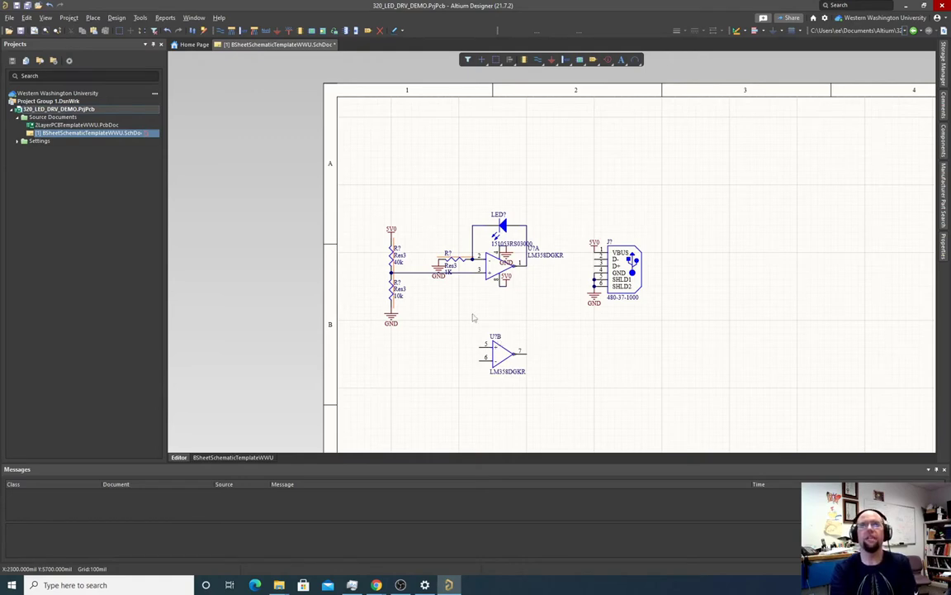
{"action": "left_click", "coordinate": [380, 30]}
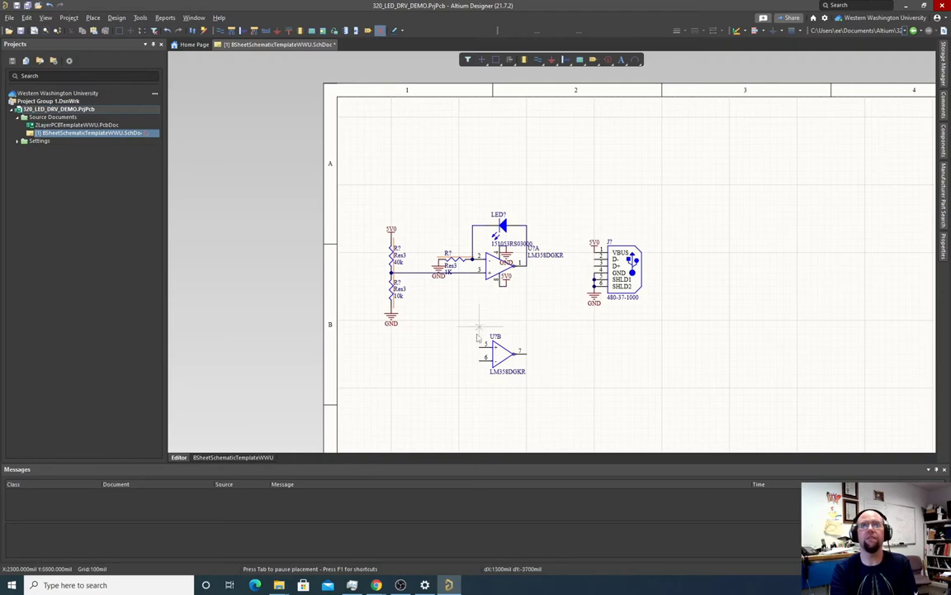
{"action": "left_click", "coordinate": [479, 361]}
{"action": "left_click", "coordinate": [527, 354]}
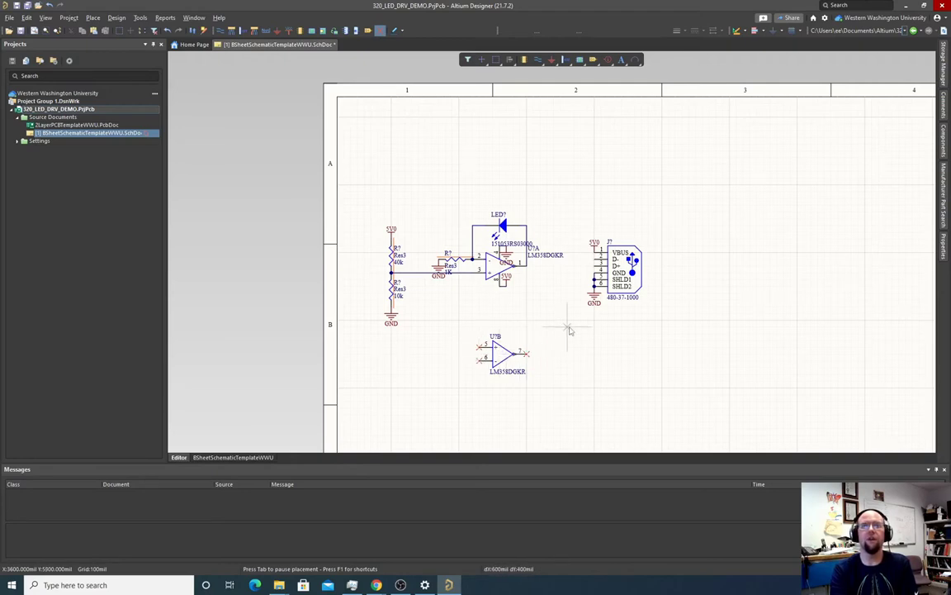
{"action": "key", "text": "Escape"}
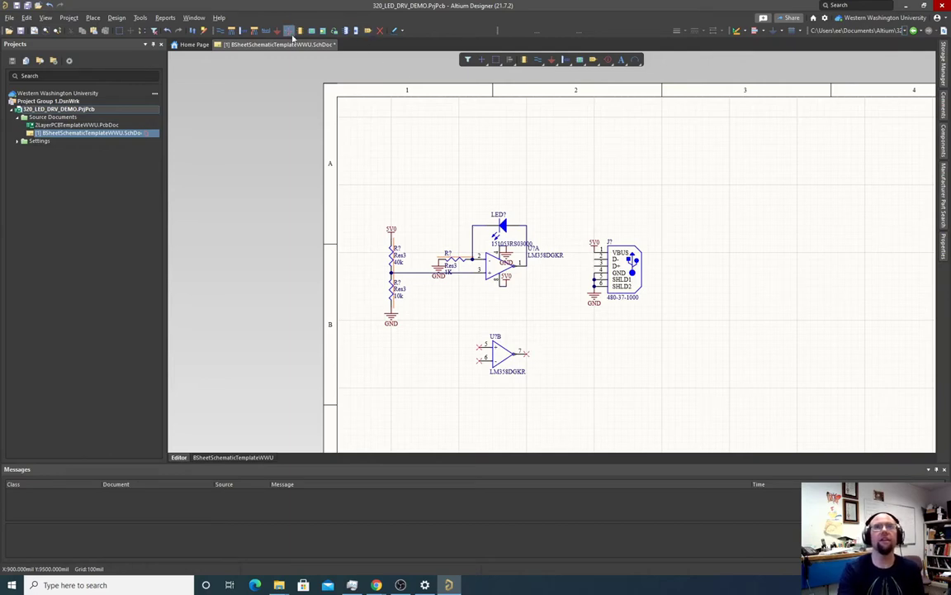
- Place No ERC markers on the USB connector's unused D- and D+ pins
{"action": "left_click", "coordinate": [381, 31]}
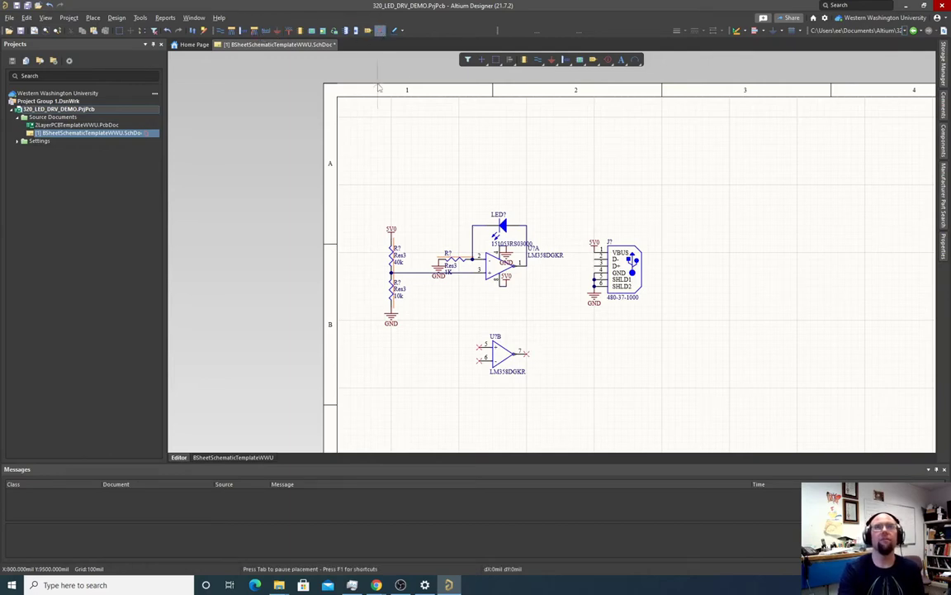
{"action": "left_click", "coordinate": [595, 259]}
{"action": "left_click", "coordinate": [594, 265]}
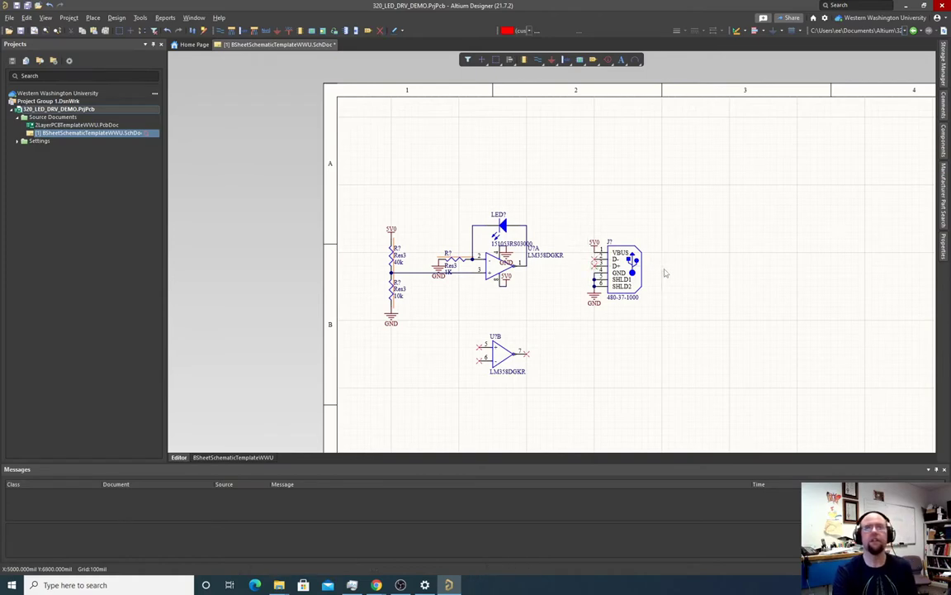
{"action": "key", "text": "Escape"}
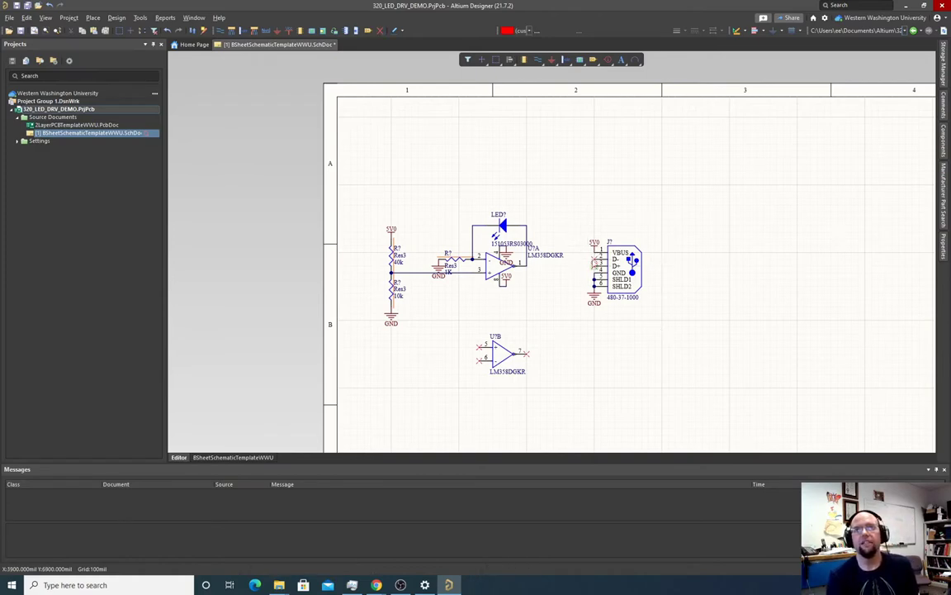
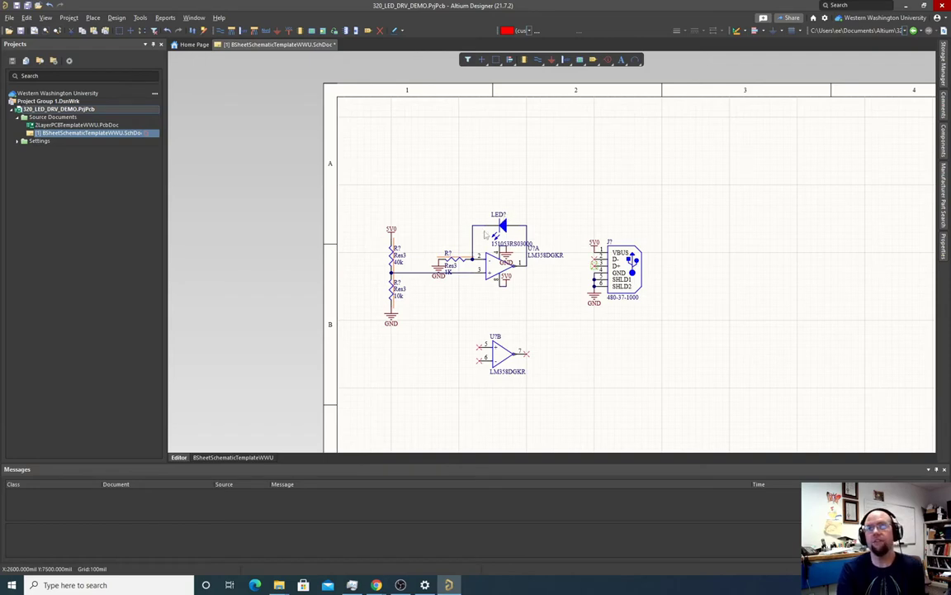
- Generate proposed designators for all parts with Annotate Schematics, using the Across Then Down processing order
{"action": "left_click", "coordinate": [139, 18]}
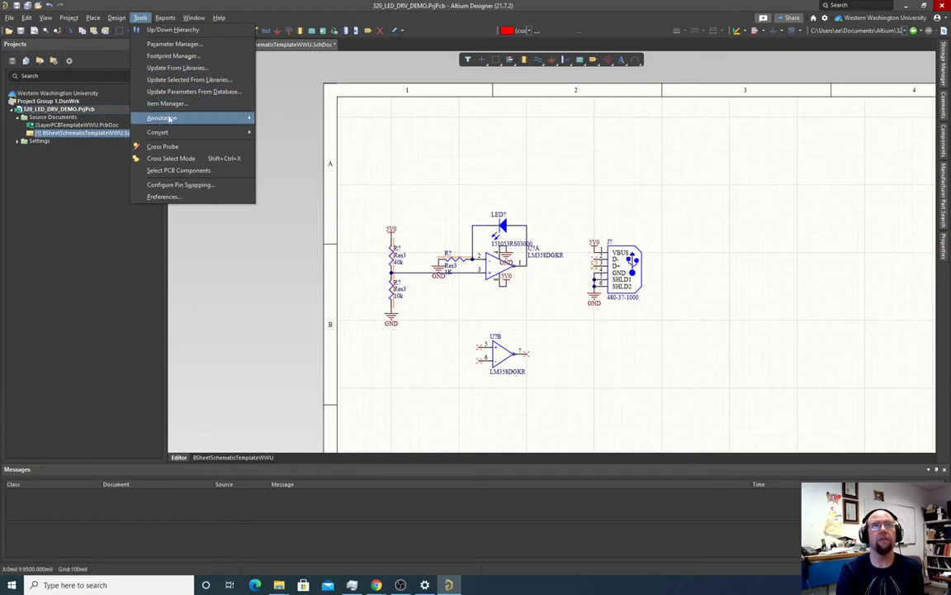
{"action": "mouse_move", "coordinate": [192, 119]}
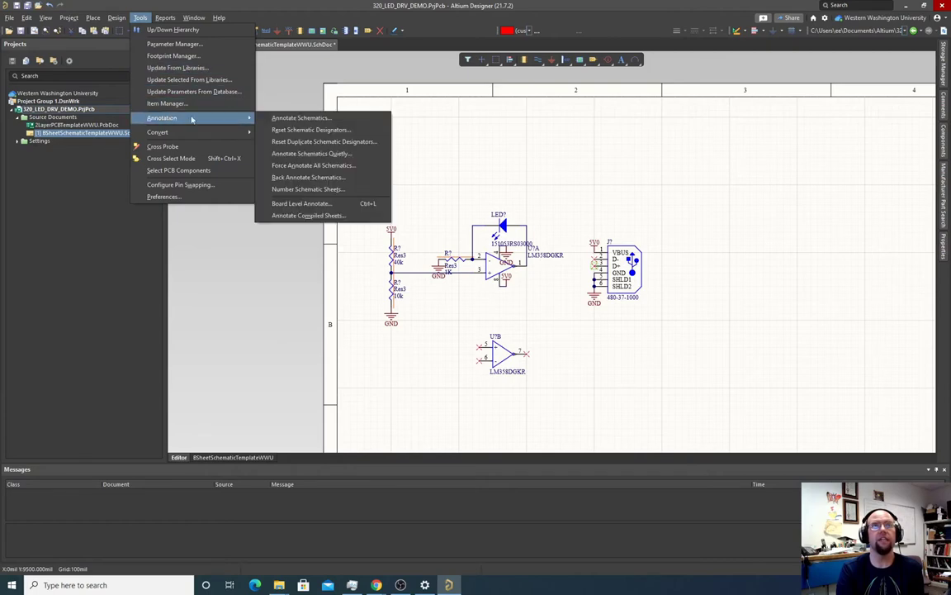
{"action": "left_click", "coordinate": [302, 118]}
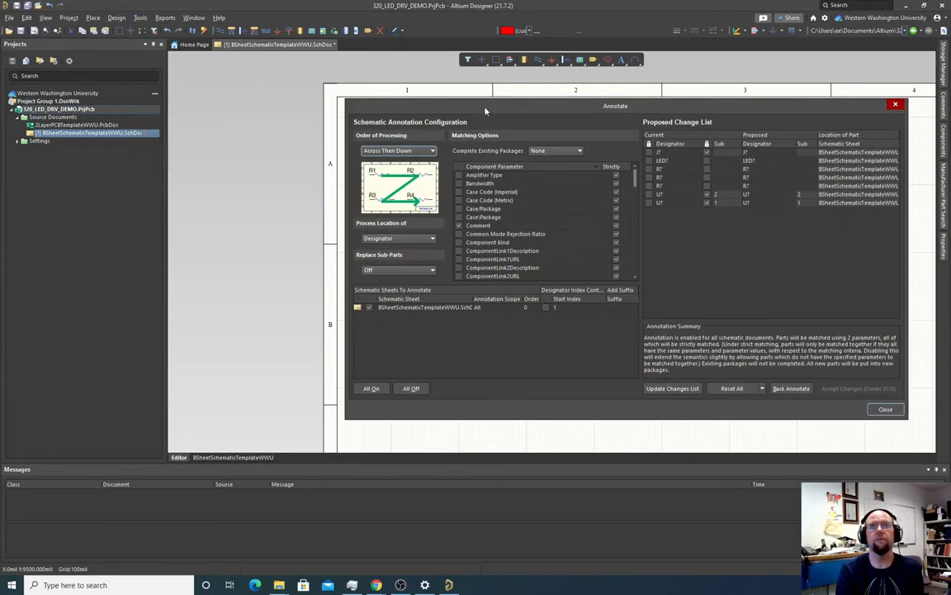
{"action": "mouse_move", "coordinate": [361, 109]}
{"action": "left_mouse_down"}
{"action": "mouse_move", "coordinate": [165, 205]}
{"action": "mouse_move", "coordinate": [184, 337]}
{"action": "mouse_move", "coordinate": [130, 180]}
{"action": "mouse_move", "coordinate": [163, 147]}
{"action": "left_mouse_up"}
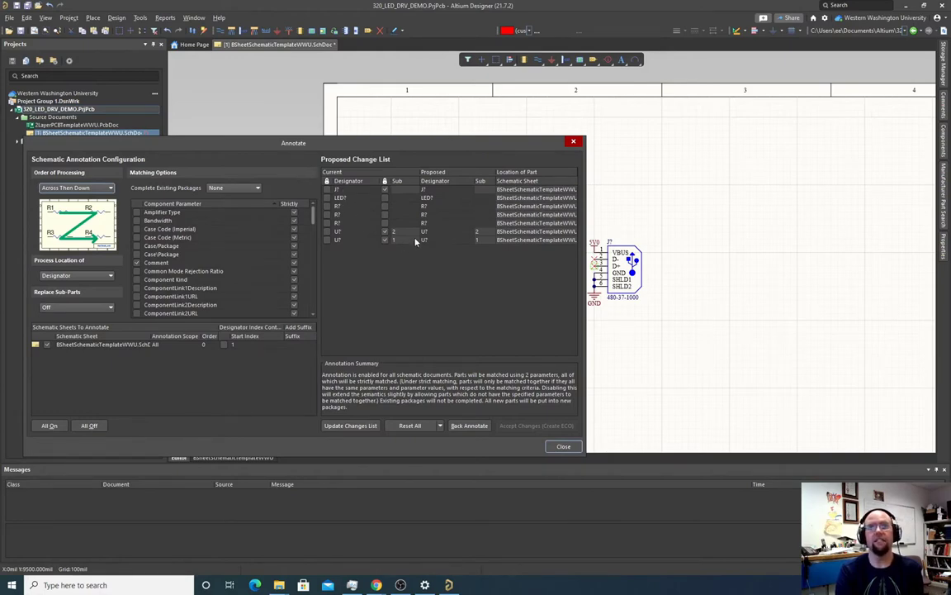
{"action": "left_click", "coordinate": [350, 426]}
{"action": "left_click", "coordinate": [541, 317]}
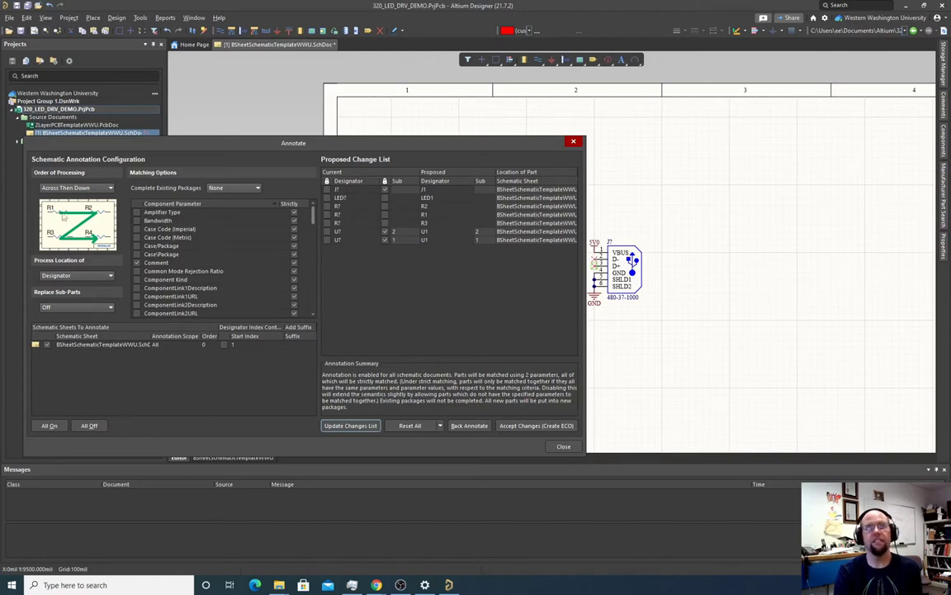
{"action": "left_click", "coordinate": [96, 188]}
{"action": "left_click", "coordinate": [96, 188]}
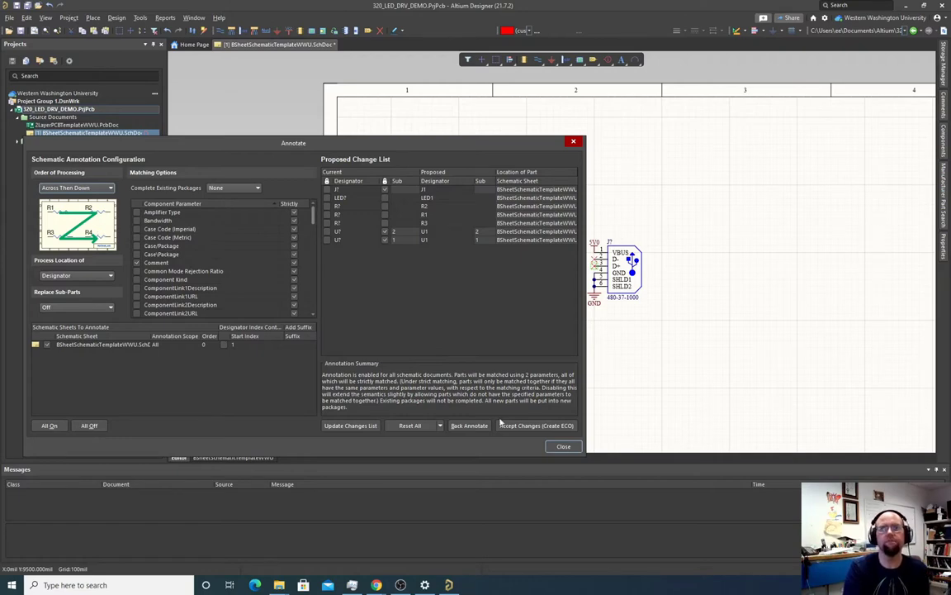
- Apply the proposed designators through an engineering change order, close the annotation dialog, and undo the annotation
{"action": "left_click", "coordinate": [533, 426]}
{"action": "left_click", "coordinate": [335, 370]}
{"action": "left_click", "coordinate": [763, 370]}
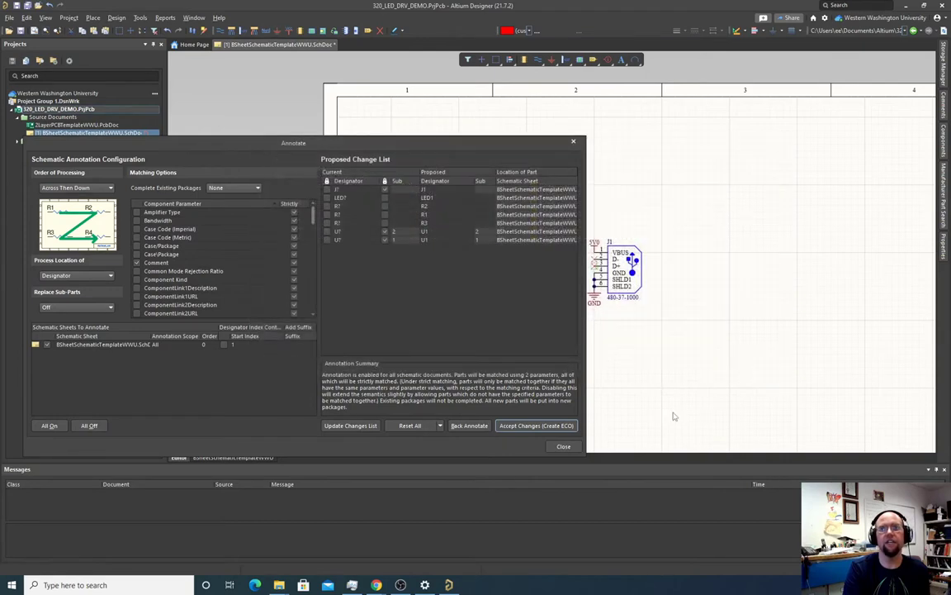
{"action": "left_click", "coordinate": [566, 446]}
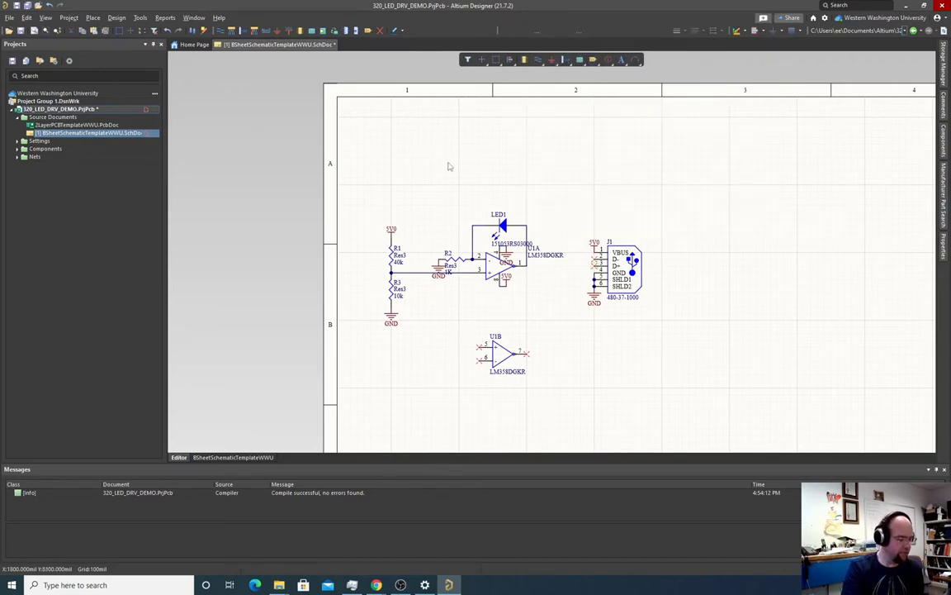
{"action": "key", "text": "ctrl+z"}
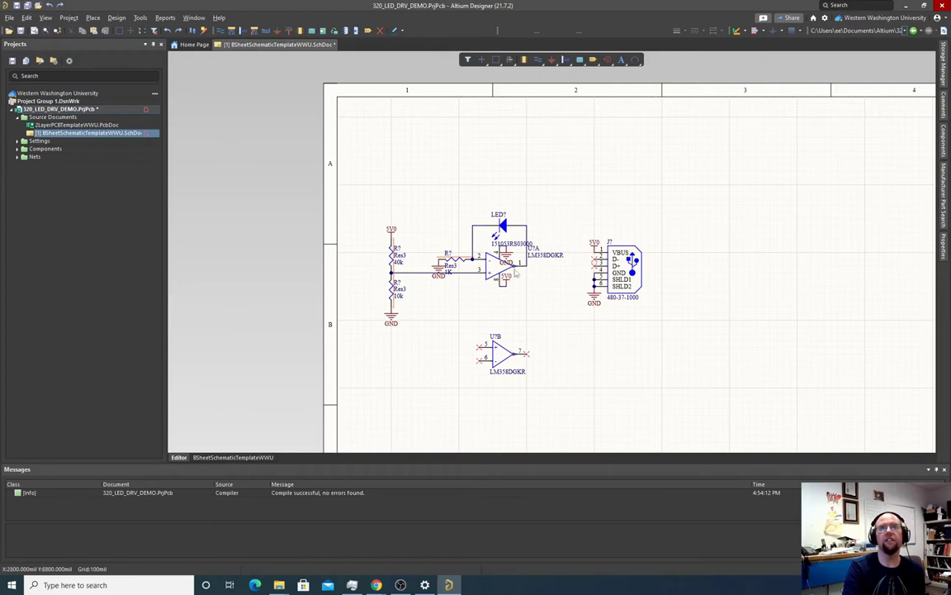
- Assign designators to all parts with Annotate Schematics Quietly and accept the changes
{"action": "left_click", "coordinate": [141, 18]}
{"action": "mouse_move", "coordinate": [187, 118]}
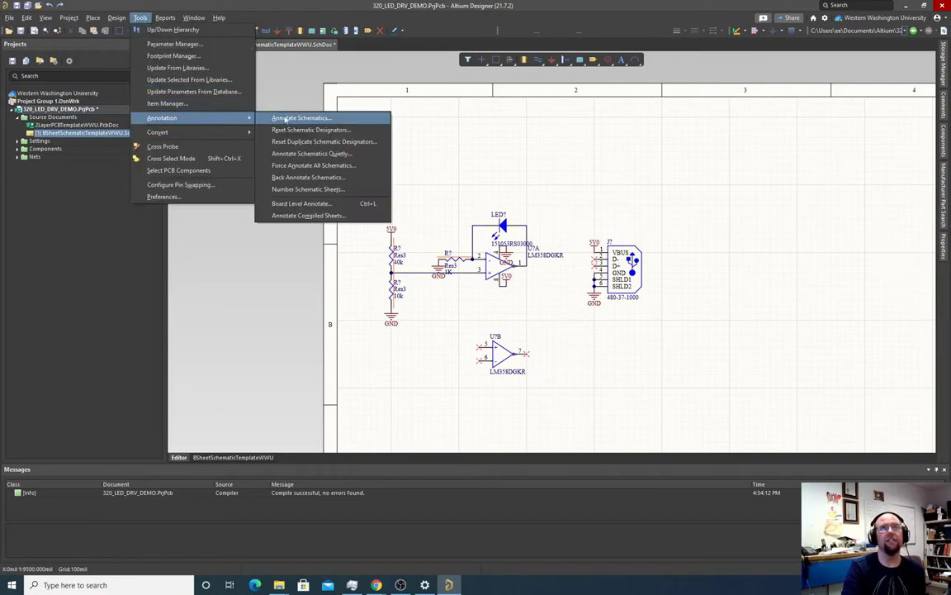
{"action": "left_click", "coordinate": [307, 155]}
{"action": "left_click", "coordinate": [489, 314]}
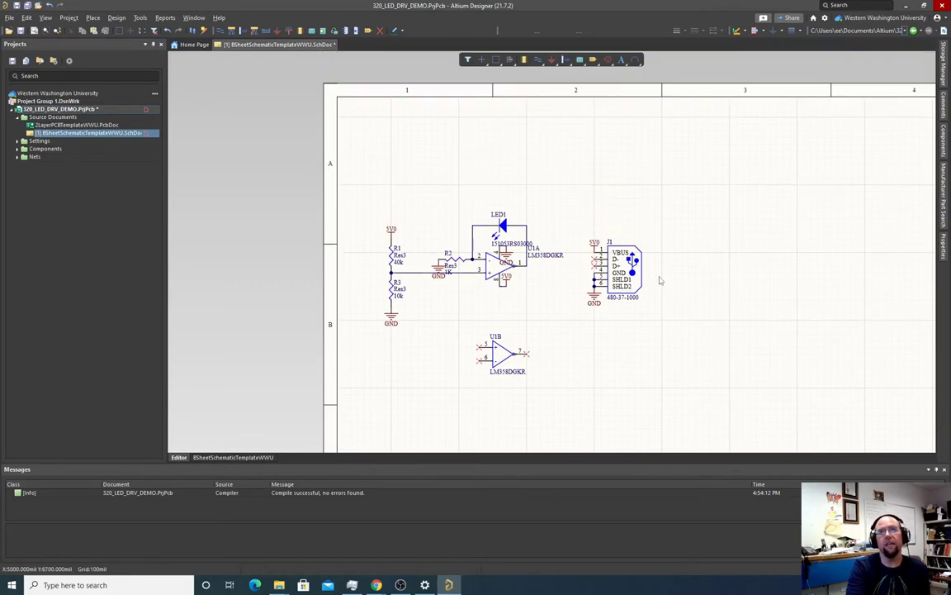
- Save the schematic and validate the 320_LED_DRV_DEMO PCB project
{"action": "left_click", "coordinate": [10, 18]}
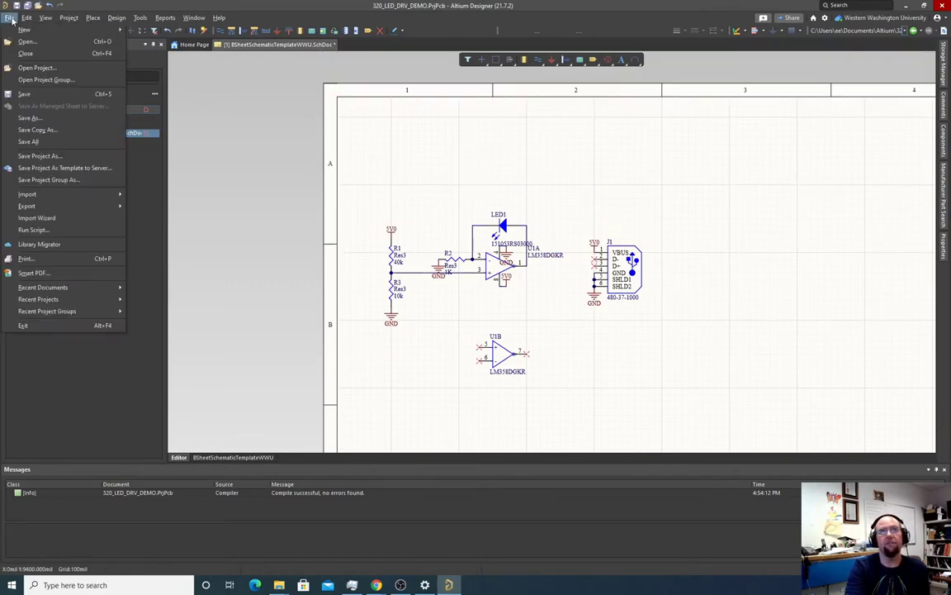
{"action": "left_click", "coordinate": [37, 87]}
{"action": "left_click", "coordinate": [69, 17]}
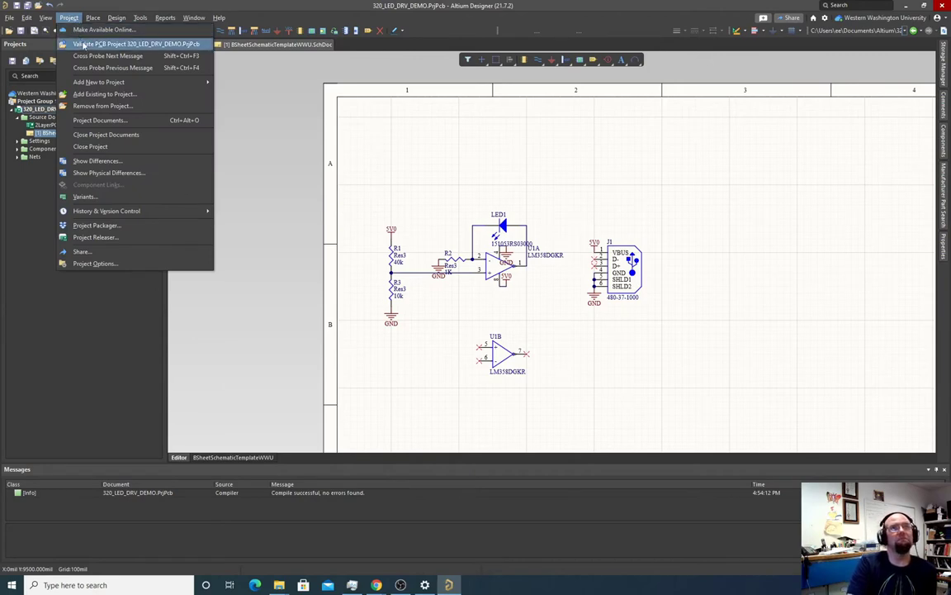
{"action": "left_click", "coordinate": [83, 45]}
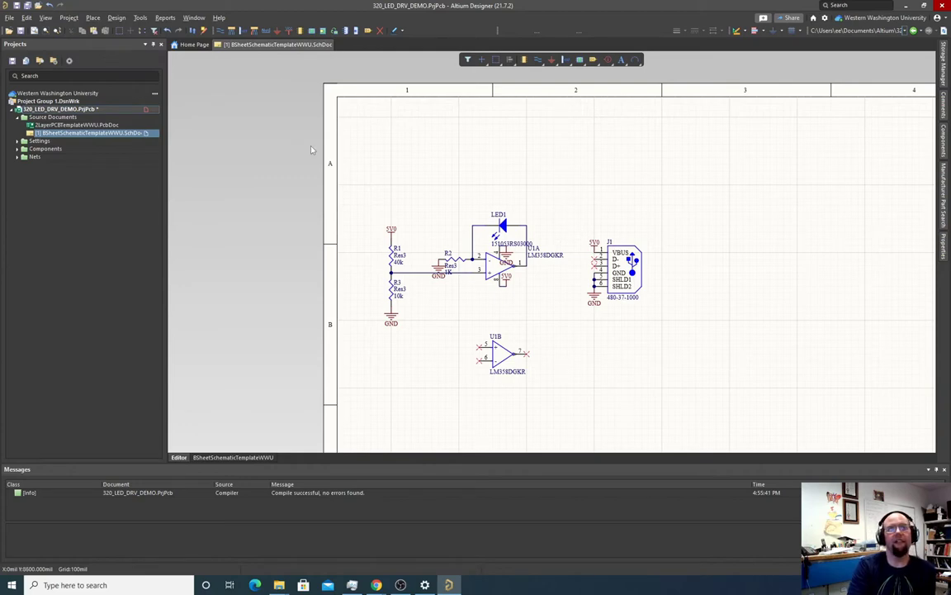
{"action": "left_click", "coordinate": [294, 494]}
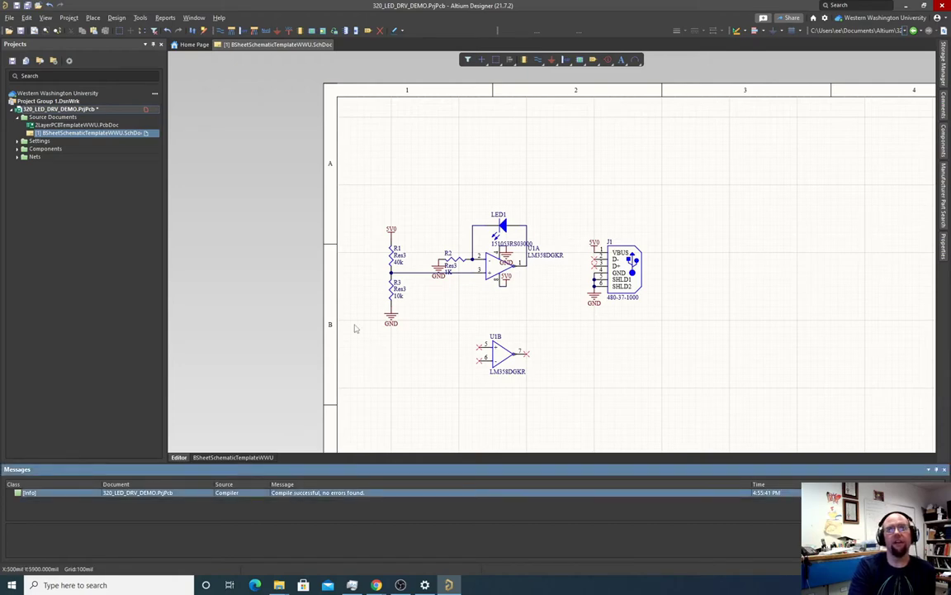
- Remove the No ERC marker from pin 5 of op amp U1B and validate the PCB project again
{"action": "left_click", "coordinate": [427, 318]}
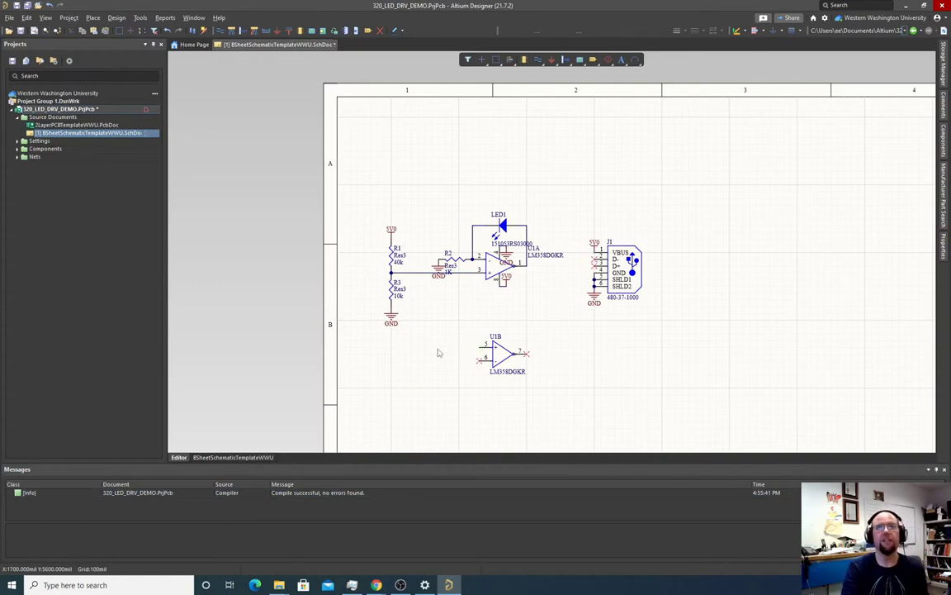
{"action": "left_click", "coordinate": [68, 17]}
{"action": "mouse_move", "coordinate": [94, 18]}
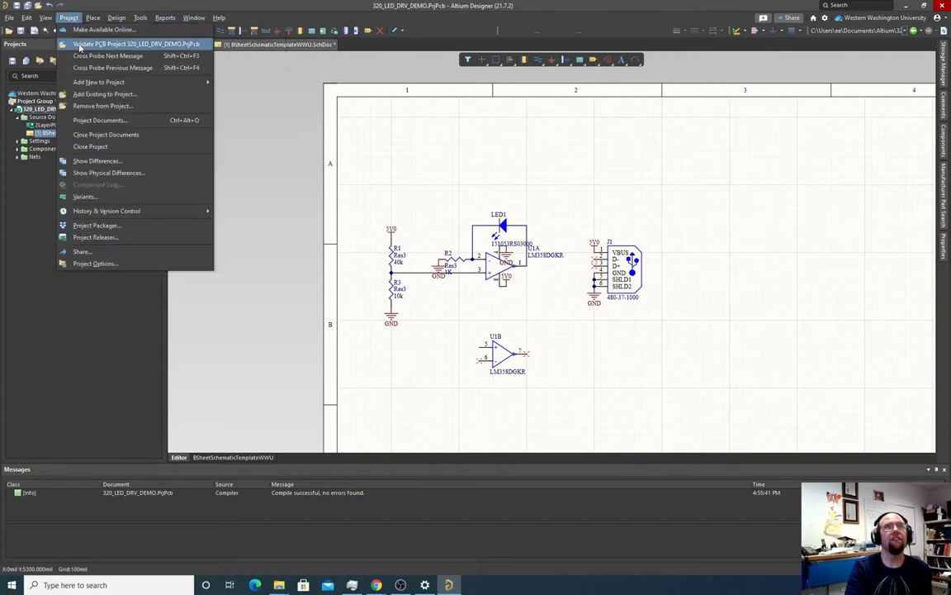
{"action": "left_click", "coordinate": [91, 44]}
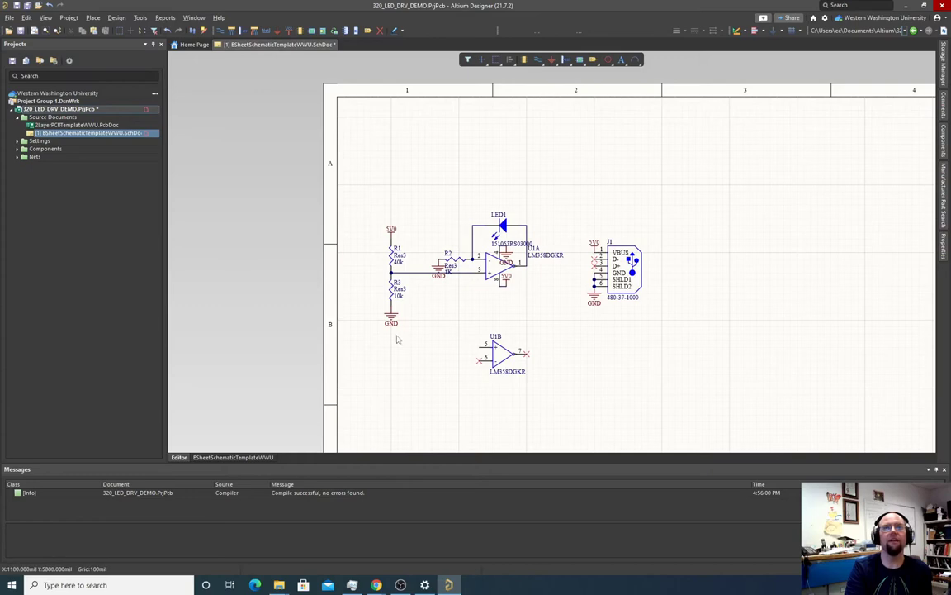
- Place a No ERC marker back on pin 5 of op amp U1B
{"action": "left_click", "coordinate": [380, 30]}
{"action": "left_click", "coordinate": [477, 347]}
{"action": "left_click", "coordinate": [477, 360]}
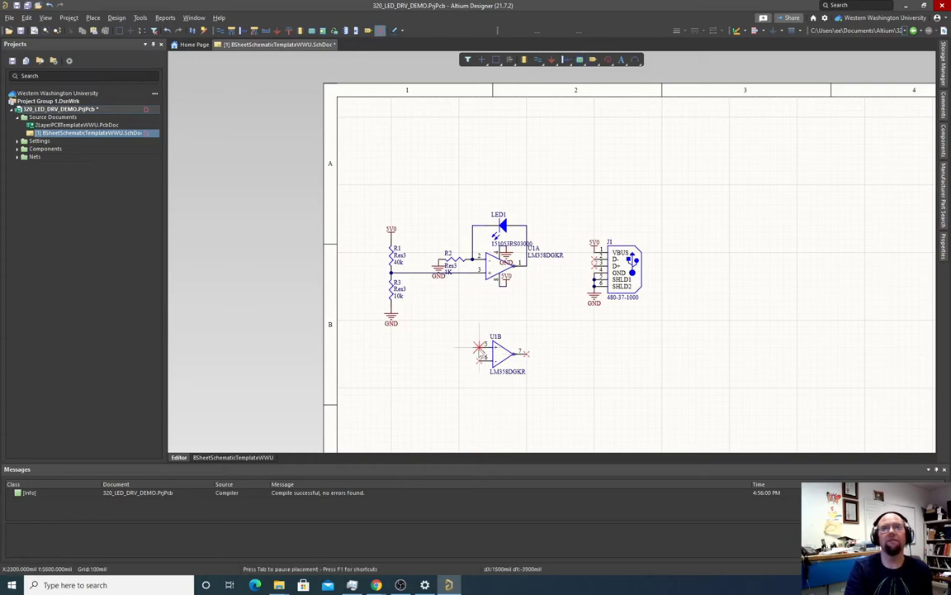
- Update 2LayerPCBTemplateWWU.PcbDoc from the schematic, executing all component, net and component class additions in the engineering change order
{"action": "key", "text": "Escape"}
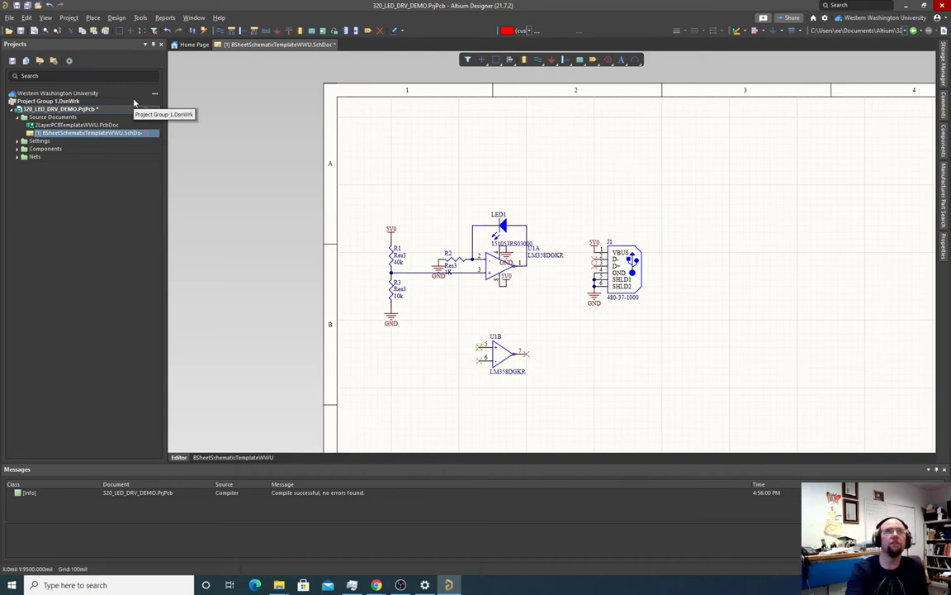
{"action": "left_click", "coordinate": [69, 18]}
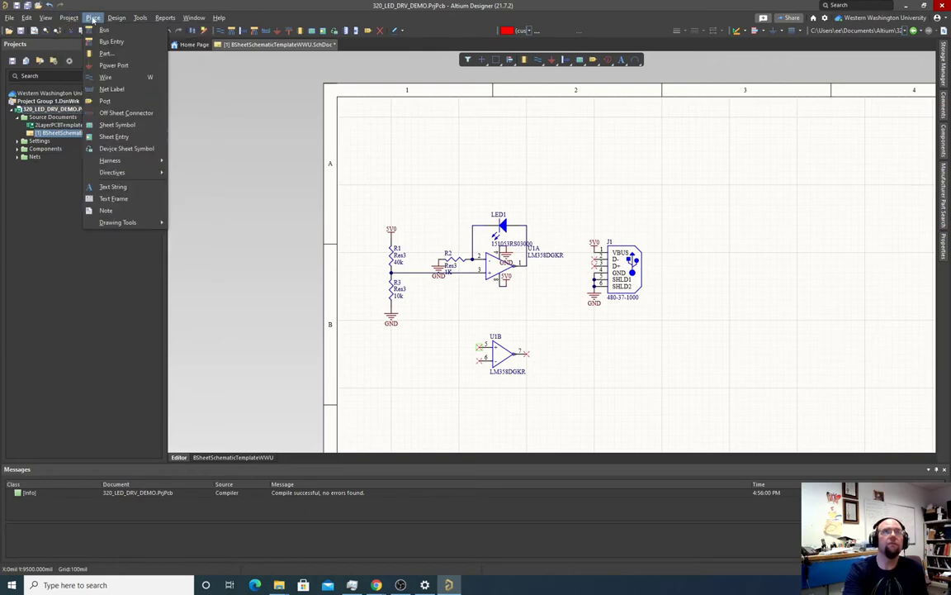
{"action": "mouse_move", "coordinate": [114, 20]}
{"action": "left_click", "coordinate": [124, 30]}
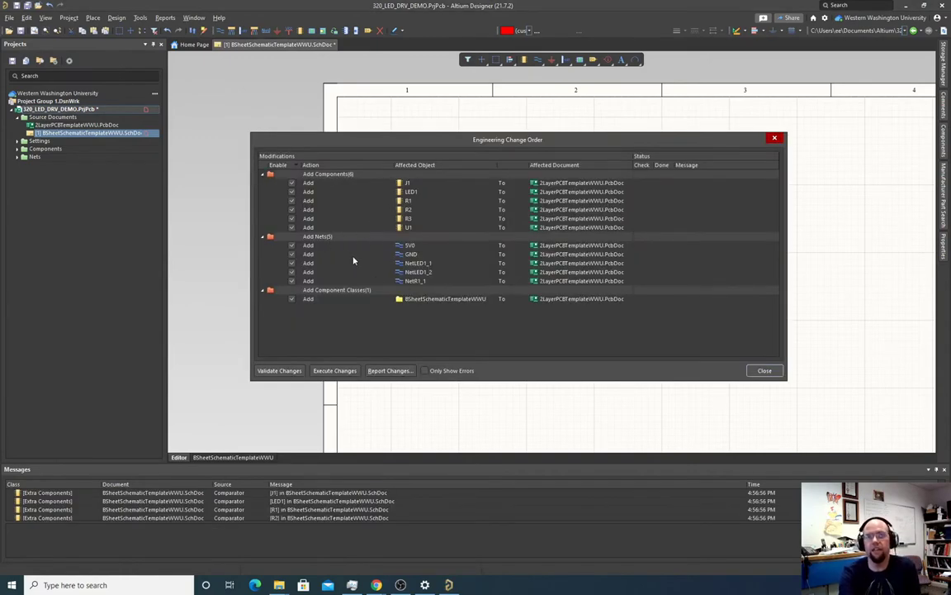
{"action": "left_click", "coordinate": [335, 371]}
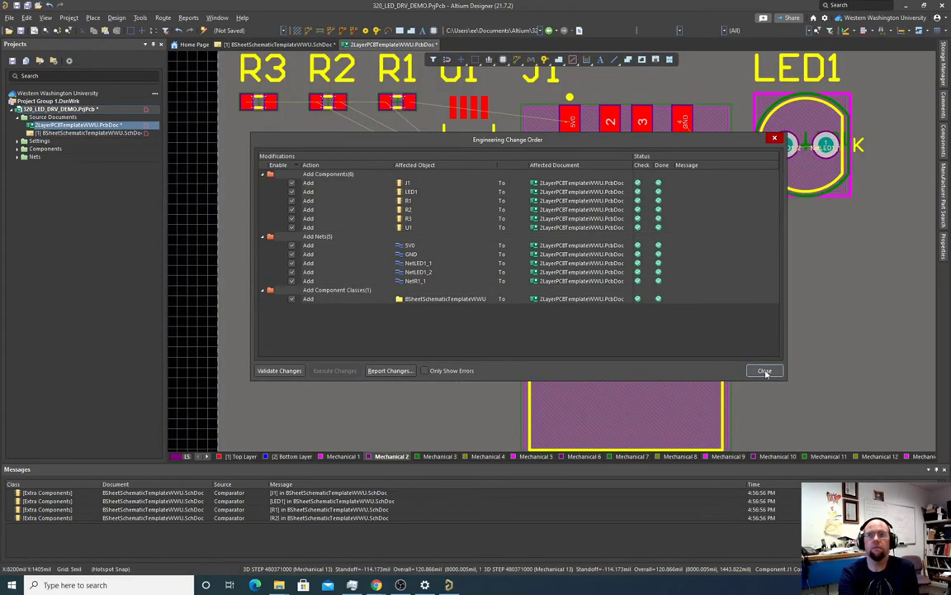
{"action": "left_click", "coordinate": [765, 372]}
- Examine the imported component footprints and their connection lines beside the board area
{"action": "scroll", "coordinate": [643, 275], "scroll_direction": "up", "scroll_amount": 4}
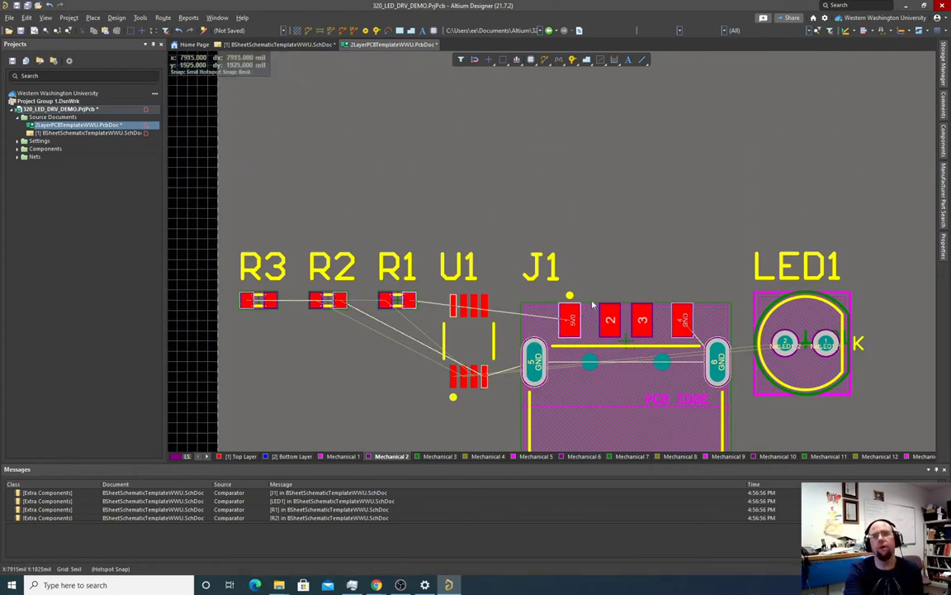
{"action": "scroll", "coordinate": [590, 310], "scroll_direction": "down", "scroll_amount": 5, "text": "ctrl"}
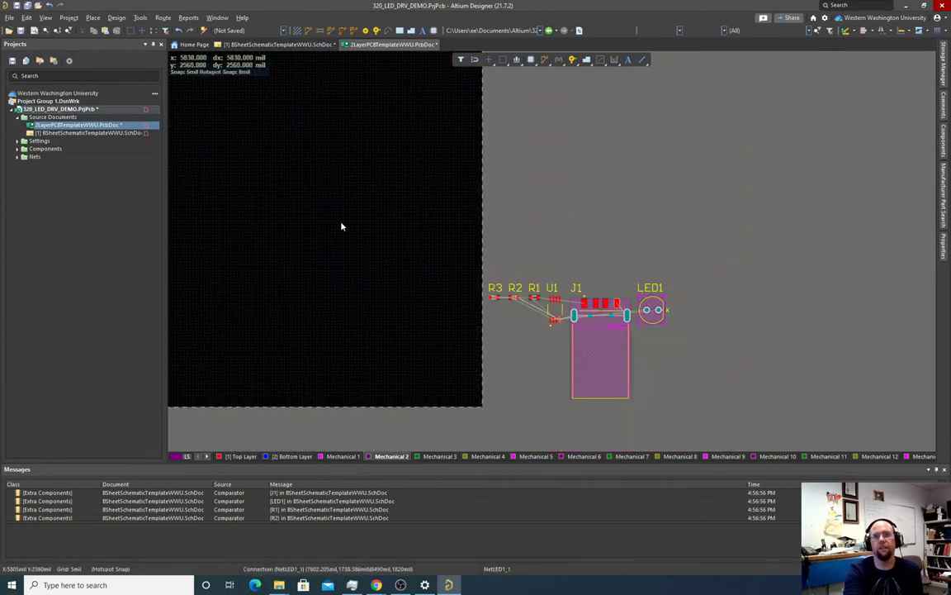
{"action": "scroll", "coordinate": [487, 267], "scroll_direction": "down", "scroll_amount": 2}
{"action": "scroll", "coordinate": [569, 302], "scroll_direction": "up", "scroll_amount": 3}
{"action": "scroll", "coordinate": [593, 336], "scroll_direction": "up", "scroll_amount": 2, "text": "ctrl"}
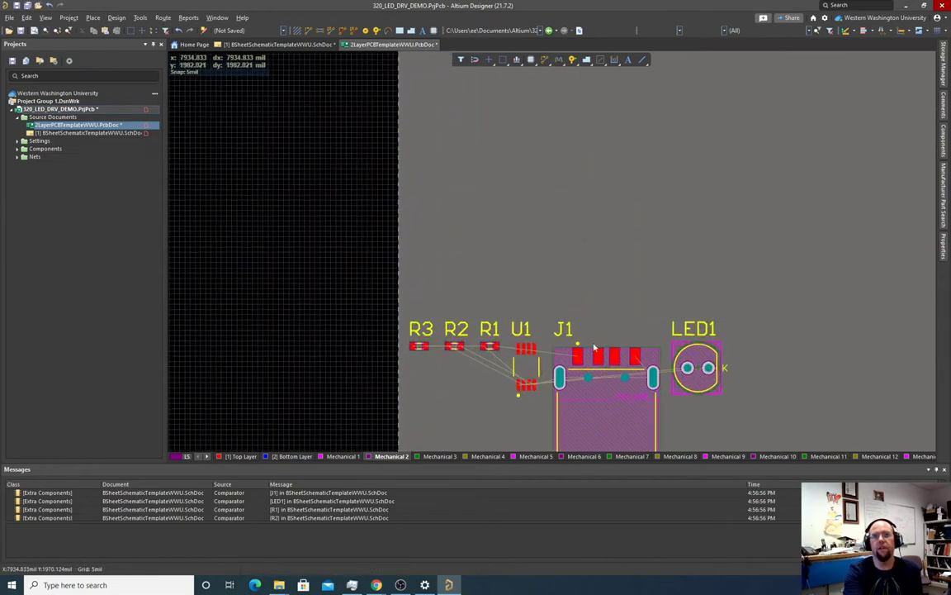
{"action": "scroll", "coordinate": [593, 355], "scroll_direction": "down", "scroll_amount": 3}
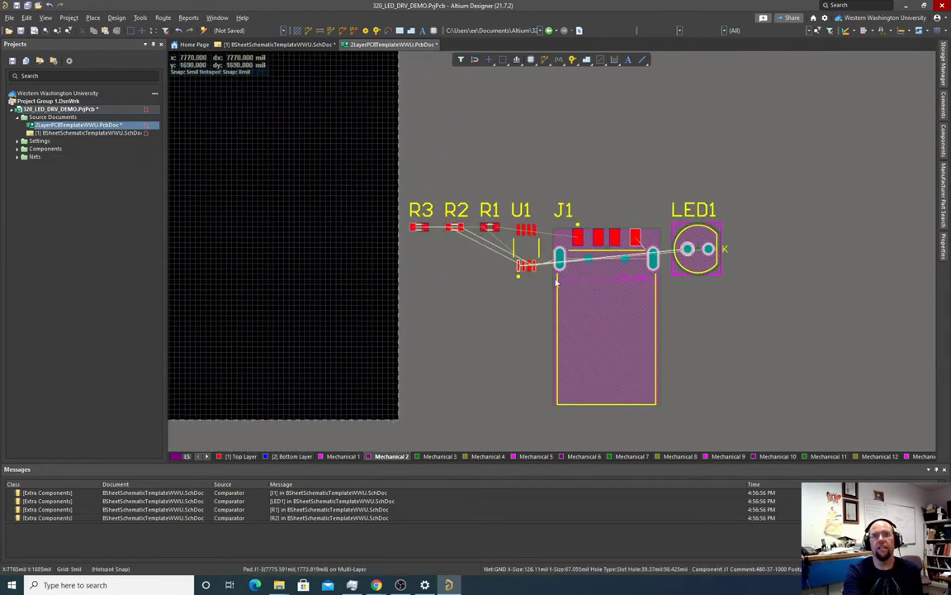
{"action": "scroll", "coordinate": [428, 225], "scroll_direction": "down", "scroll_amount": 2, "text": "ctrl"}
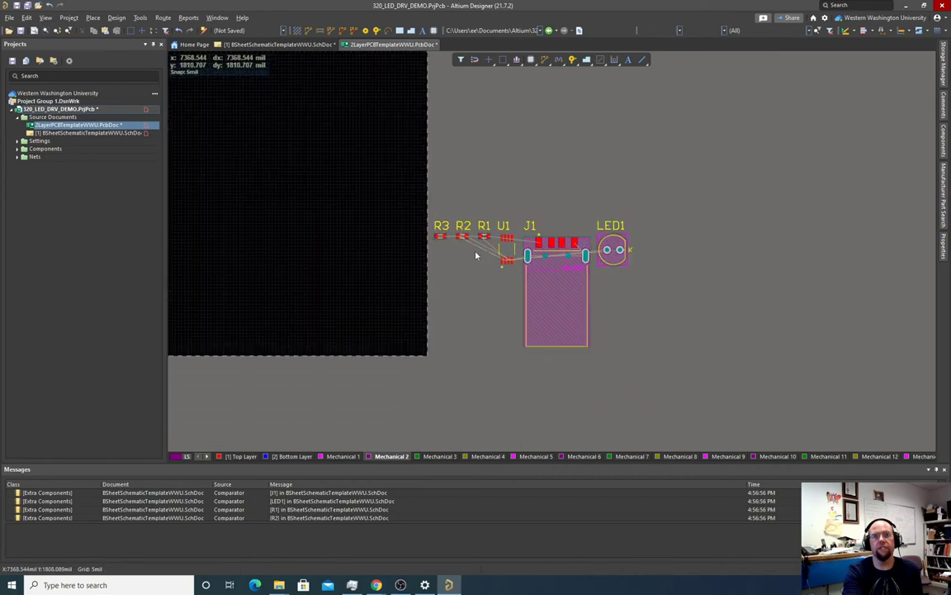
{"action": "scroll", "coordinate": [553, 220], "scroll_direction": "up", "scroll_amount": 3, "text": "ctrl"}
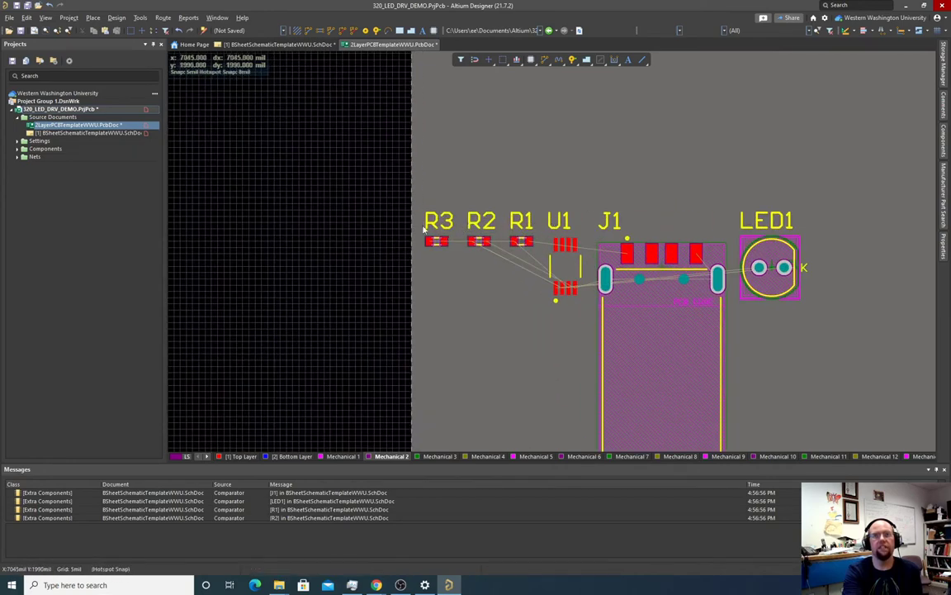
{"action": "scroll", "coordinate": [529, 300], "scroll_direction": "down", "scroll_amount": 3, "text": "ctrl"}
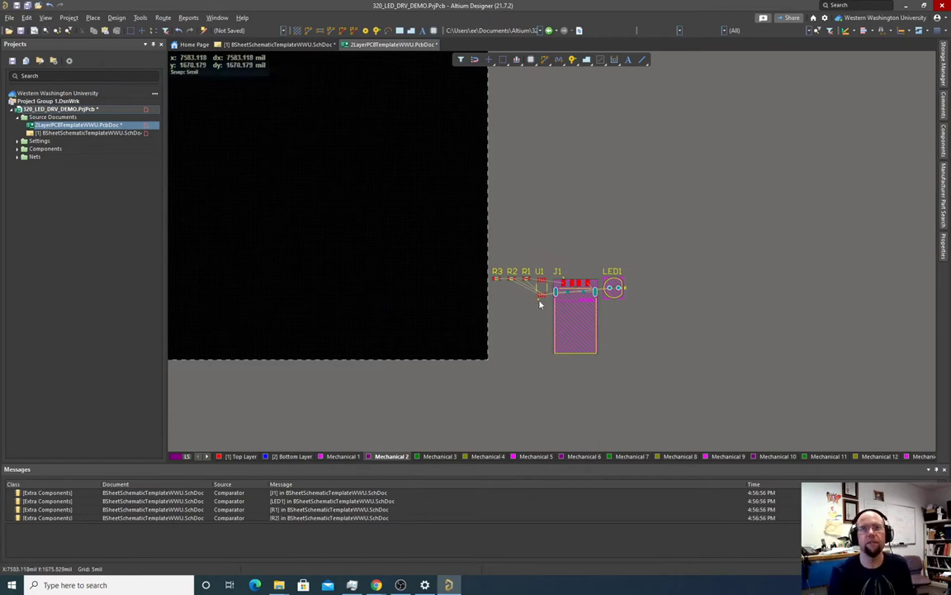
- Select all the imported components and move them together onto the board near its lower-left corner
{"action": "left_click_drag", "start_coordinate": [573, 303], "coordinate": [570, 291]}
{"action": "scroll", "coordinate": [558, 293], "scroll_direction": "up", "scroll_amount": 3, "text": "ctrl"}
{"action": "scroll", "coordinate": [558, 293], "scroll_direction": "up", "scroll_amount": 2, "text": "ctrl"}
{"action": "scroll", "coordinate": [557, 294], "scroll_direction": "down", "scroll_amount": 4, "text": "ctrl"}
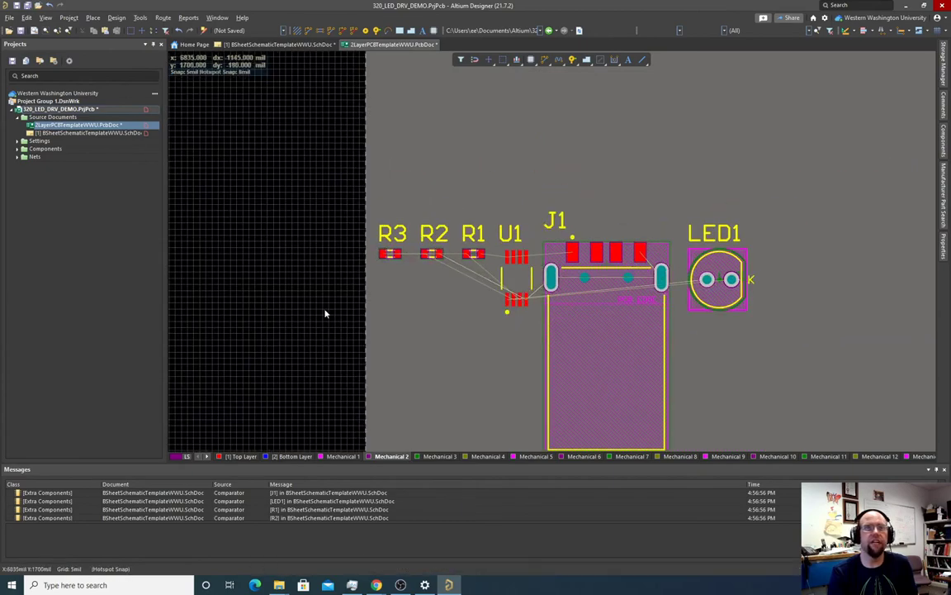
{"action": "scroll", "coordinate": [323, 312], "scroll_direction": "down", "scroll_amount": 1, "text": "ctrl"}
{"action": "scroll", "coordinate": [334, 323], "scroll_direction": "up", "scroll_amount": 4, "text": "ctrl"}
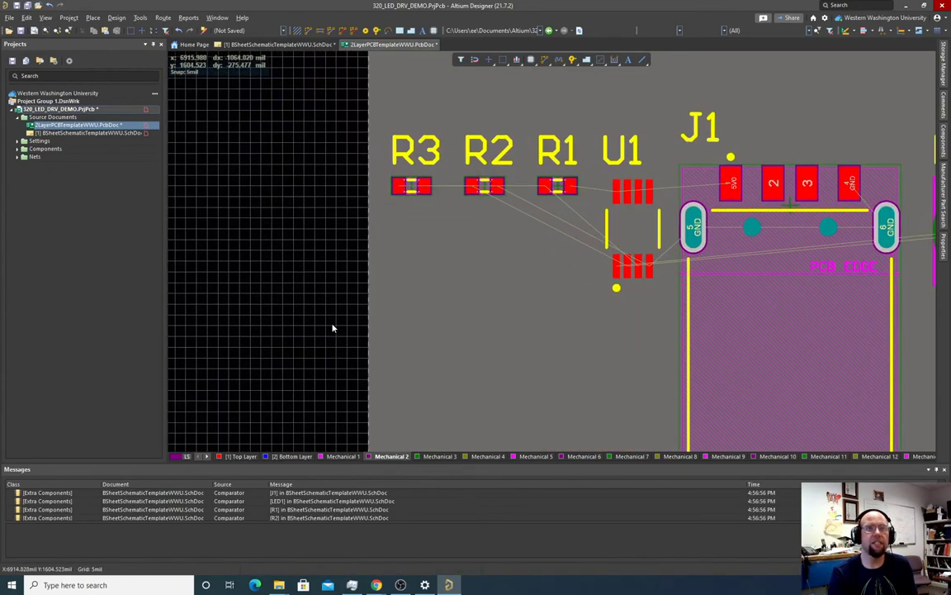
{"action": "scroll", "coordinate": [331, 320], "scroll_direction": "down", "scroll_amount": 3, "text": "ctrl"}
{"action": "left_click_drag", "start_coordinate": [595, 240], "coordinate": [335, 410]}
{"action": "left_click_drag", "start_coordinate": [460, 347], "coordinate": [473, 291]}
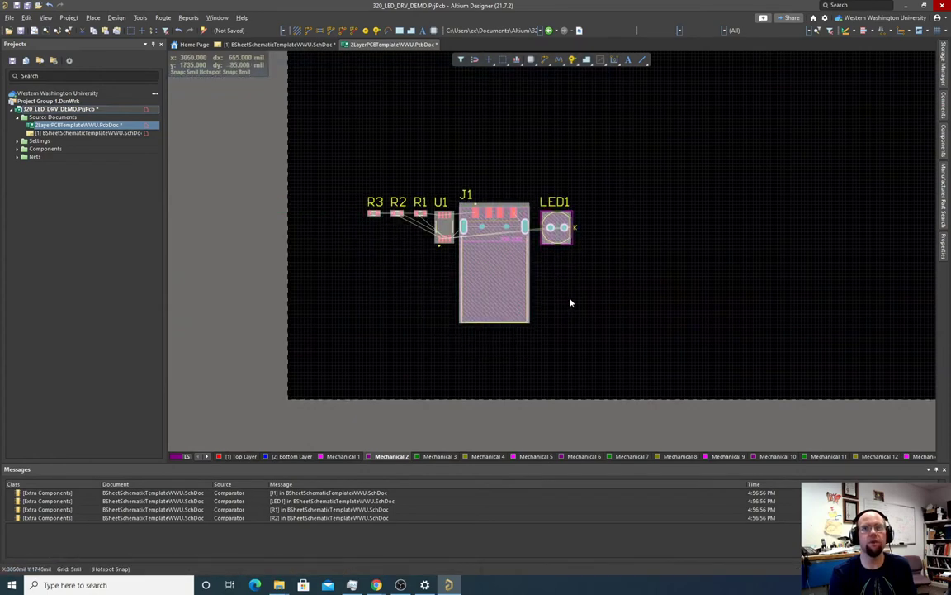
- Move USB connector J1 below the other parts and rotate it 270° counterclockwise so its signal pads face right
{"action": "left_click", "coordinate": [488, 285]}
{"action": "left_click_drag", "start_coordinate": [498, 273], "coordinate": [488, 302]}
{"action": "key", "text": "space"}
{"action": "key", "text": "space"}
{"action": "key", "text": "space"}
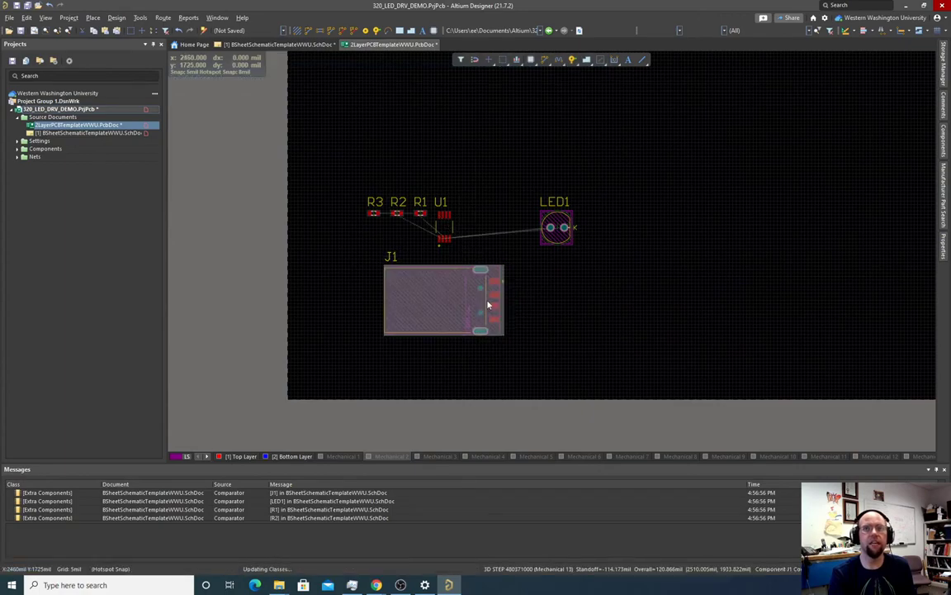
{"action": "scroll", "coordinate": [484, 302], "scroll_direction": "up", "scroll_amount": 2, "text": "ctrl"}
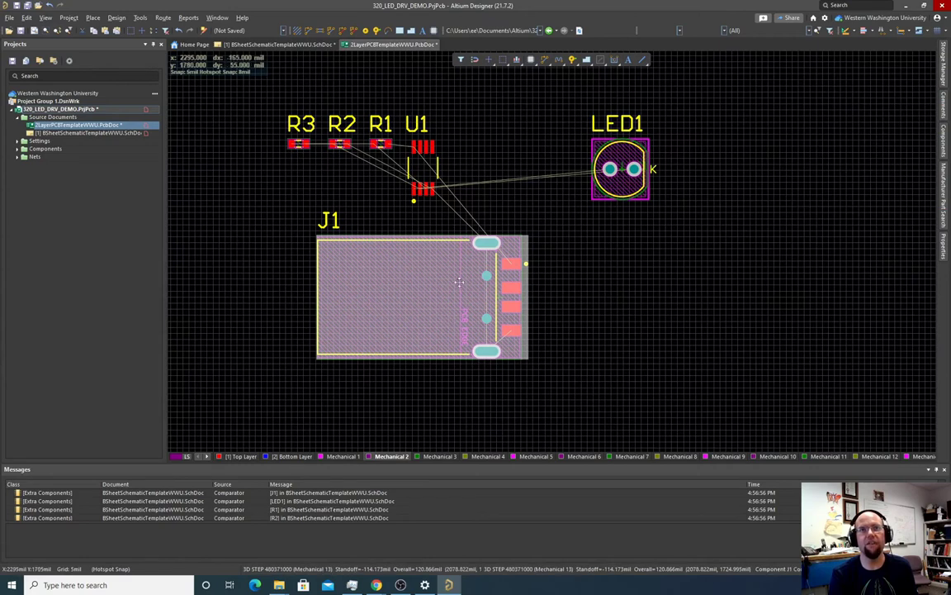
{"action": "left_click", "coordinate": [573, 280]}
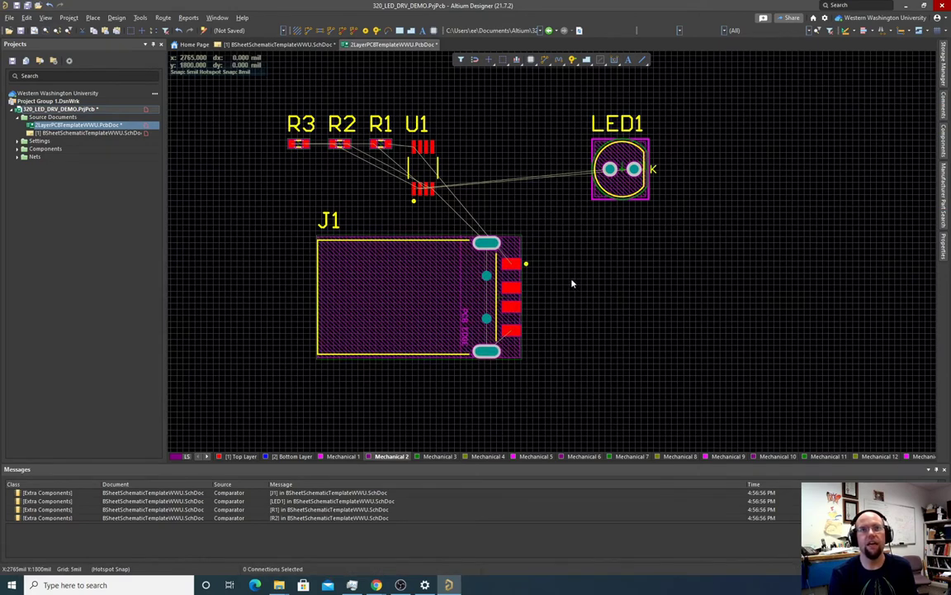
- Move connector J1 to the board's left edge so its plug body overhangs the board
{"action": "left_click", "coordinate": [467, 298]}
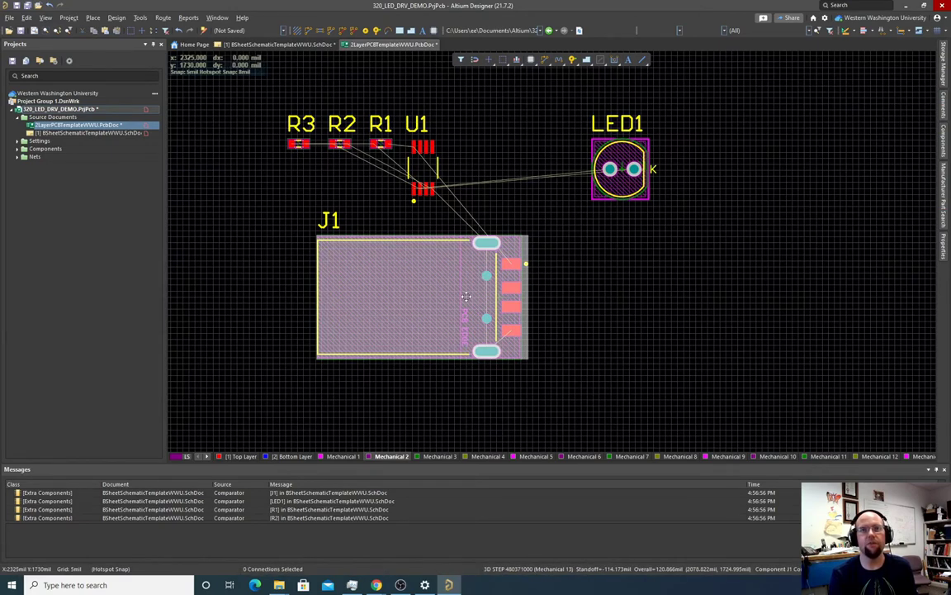
{"action": "left_click_drag", "start_coordinate": [479, 298], "coordinate": [394, 308]}
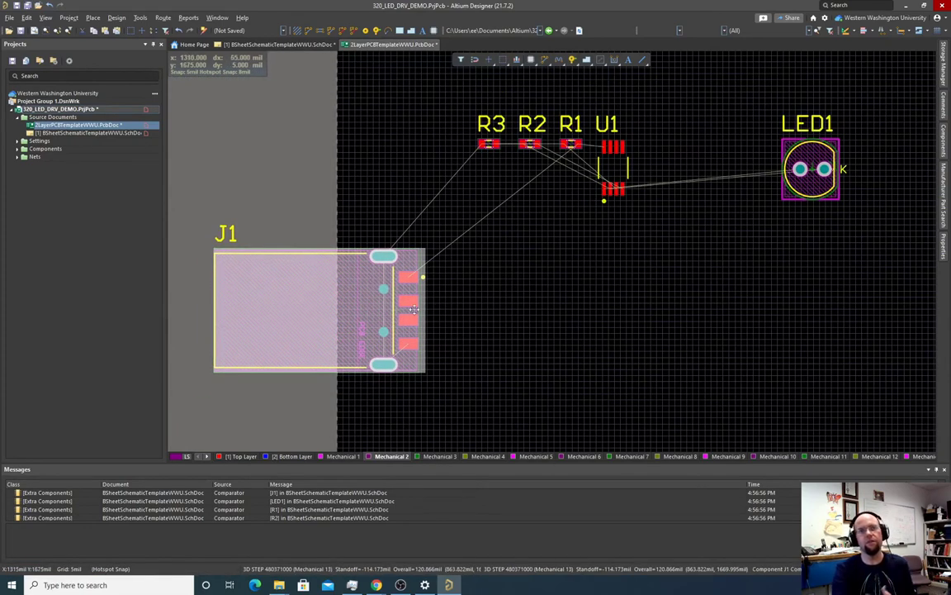
{"action": "left_click", "coordinate": [466, 313]}
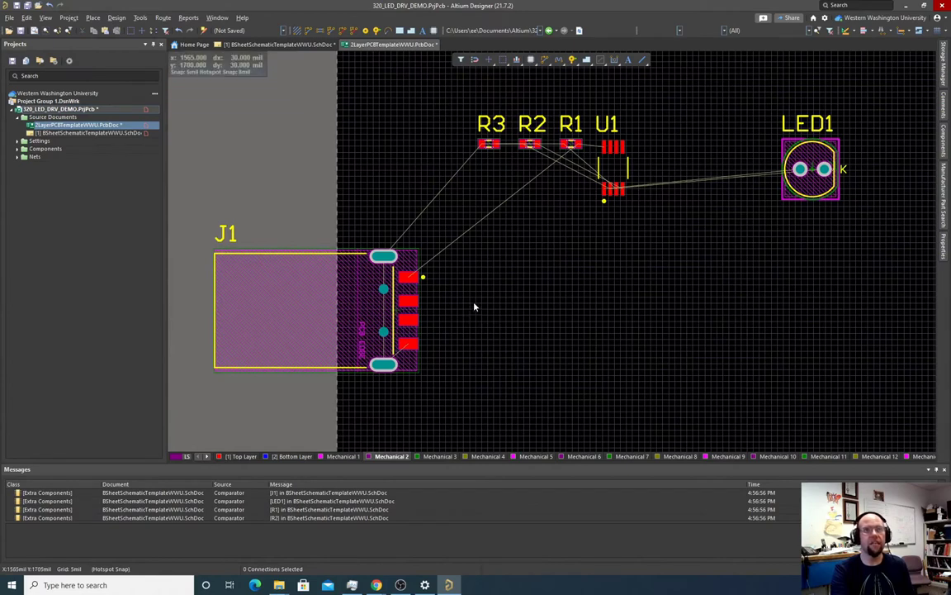
- Set the snap grid to 25 mil and move J1 so its PCB EDGE line sits closer to the board's left edge
{"action": "key", "text": "g"}
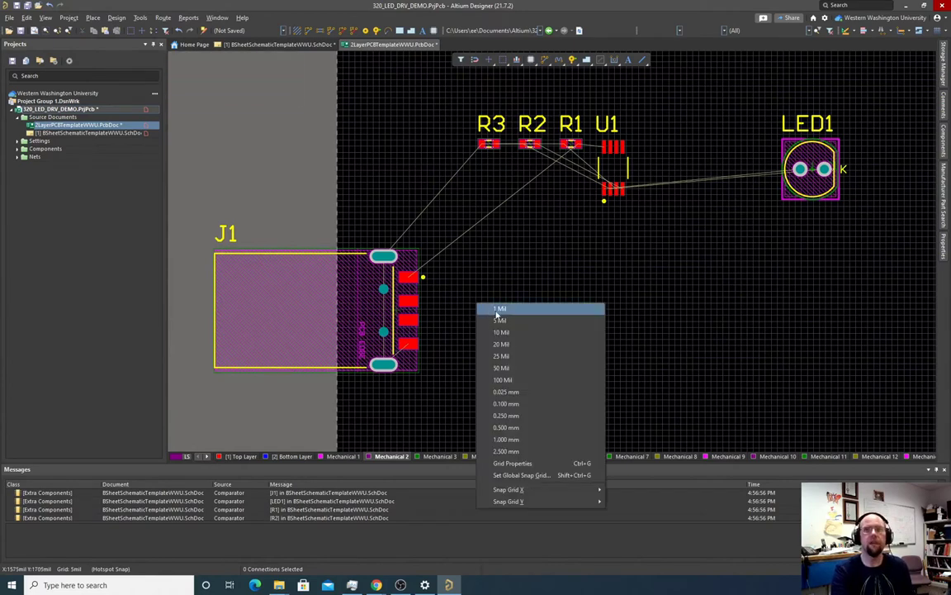
{"action": "left_click", "coordinate": [502, 356]}
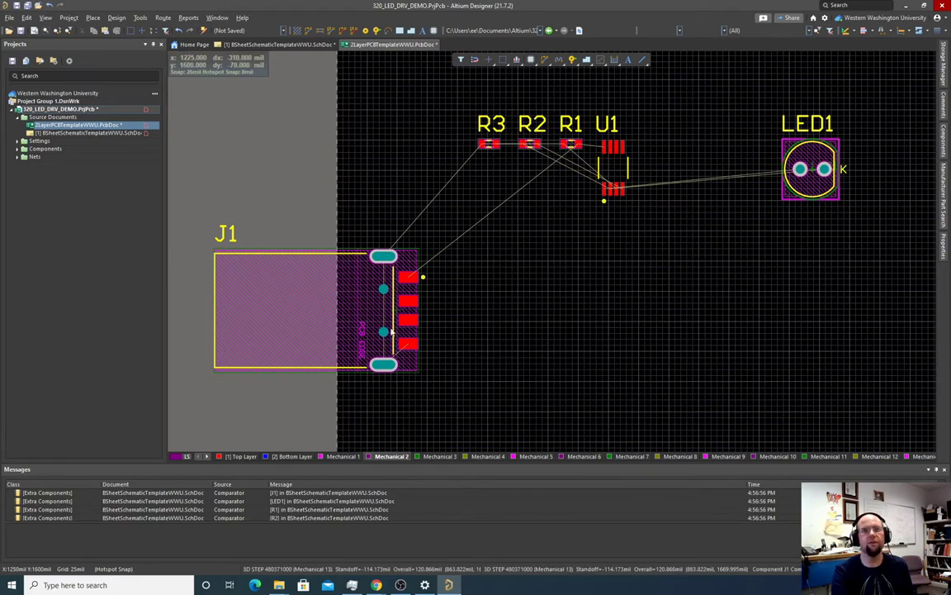
{"action": "mouse_move", "coordinate": [376, 329]}
{"action": "left_mouse_down"}
{"action": "mouse_move", "coordinate": [394, 314]}
{"action": "mouse_move", "coordinate": [378, 316]}
{"action": "left_mouse_up"}
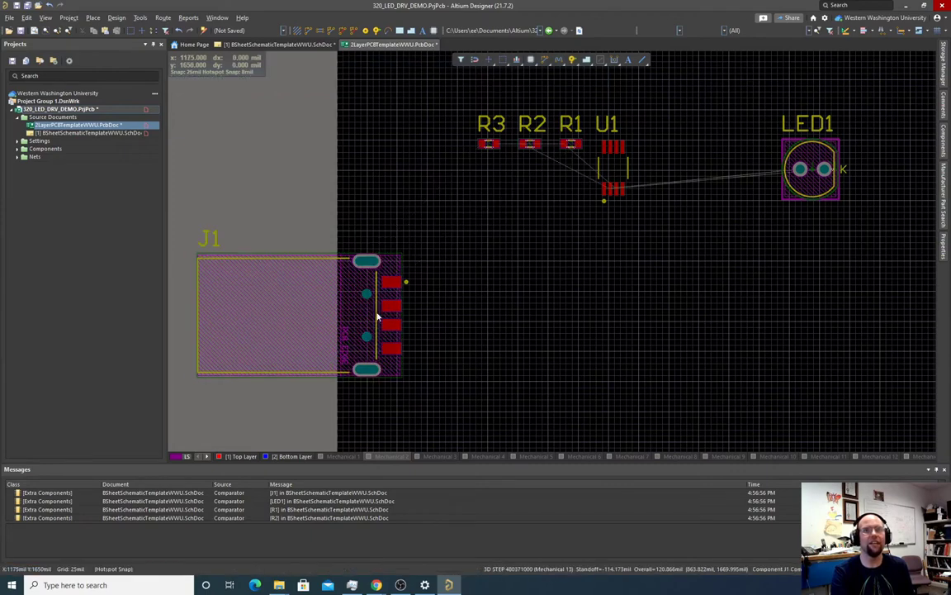
{"action": "scroll", "coordinate": [363, 320], "scroll_direction": "up", "scroll_amount": 5, "text": "ctrl"}
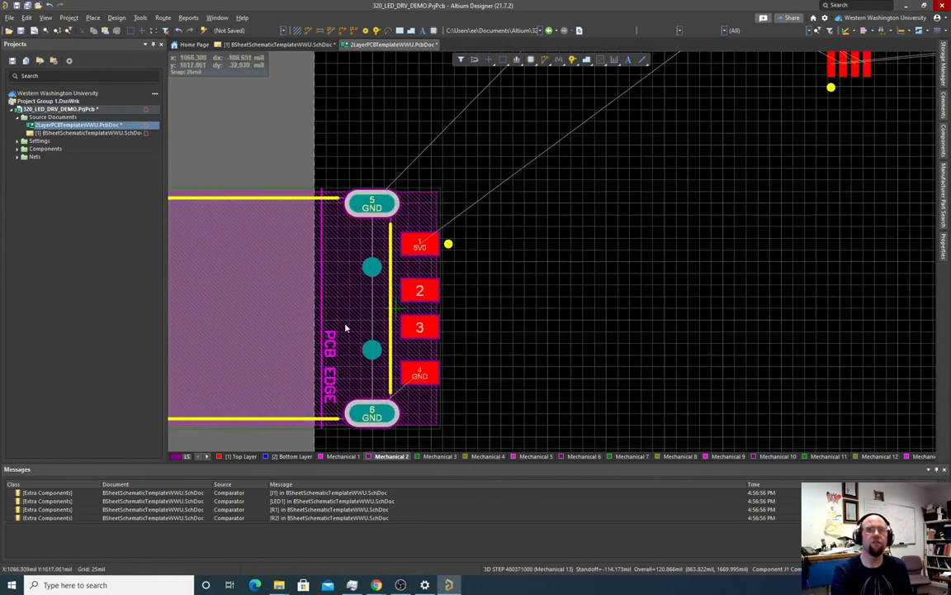
{"action": "left_click_drag", "start_coordinate": [417, 300], "coordinate": [393, 295]}
{"action": "right_click", "coordinate": [398, 295]}
{"action": "left_click", "coordinate": [560, 276]}
- Set the snap grid to 10 mil and align J1's PCB EDGE line exactly with the board's left edge
{"action": "key", "text": "g"}
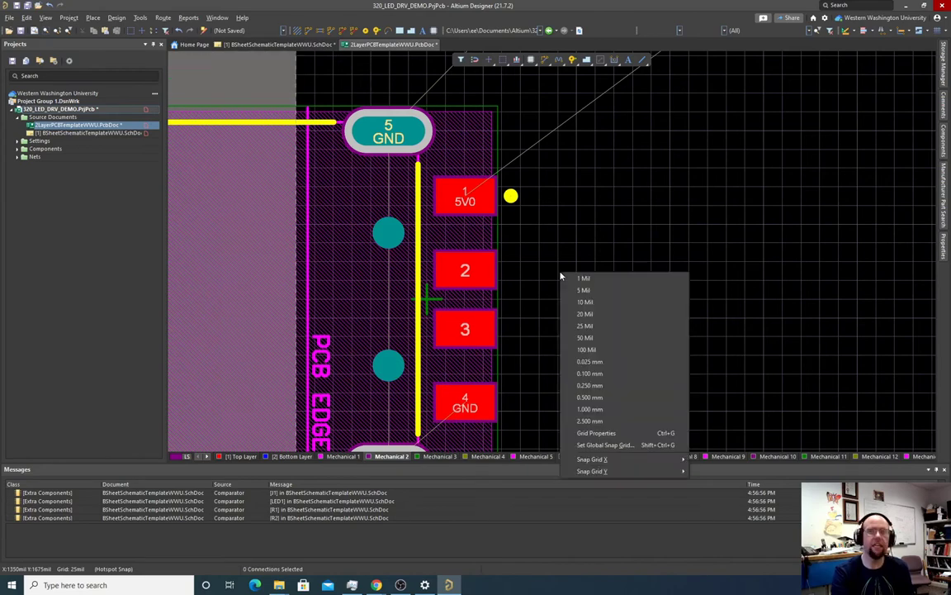
{"action": "left_click", "coordinate": [592, 302]}
{"action": "left_click_drag", "start_coordinate": [375, 302], "coordinate": [418, 303]}
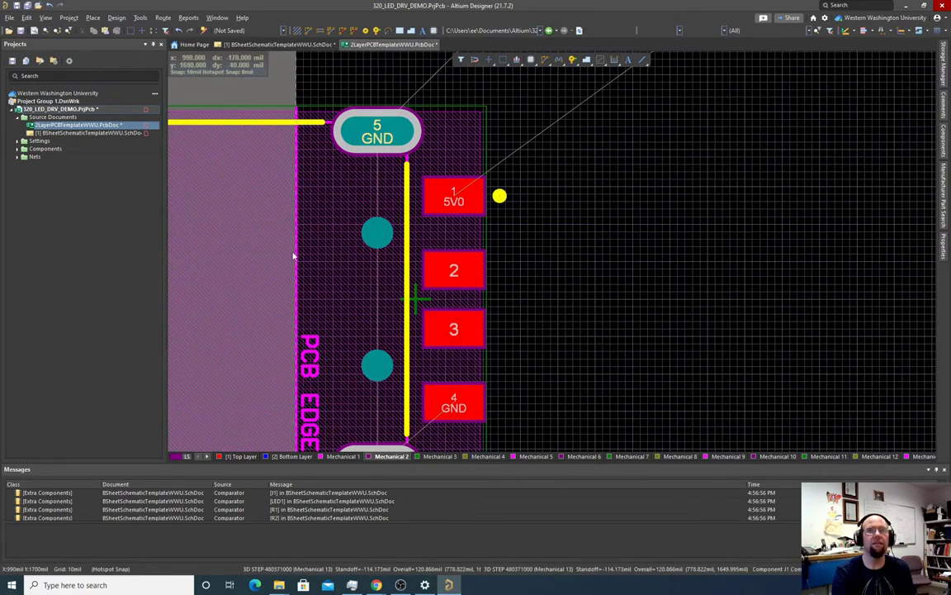
{"action": "scroll", "coordinate": [292, 272], "scroll_direction": "down", "scroll_amount": 3}
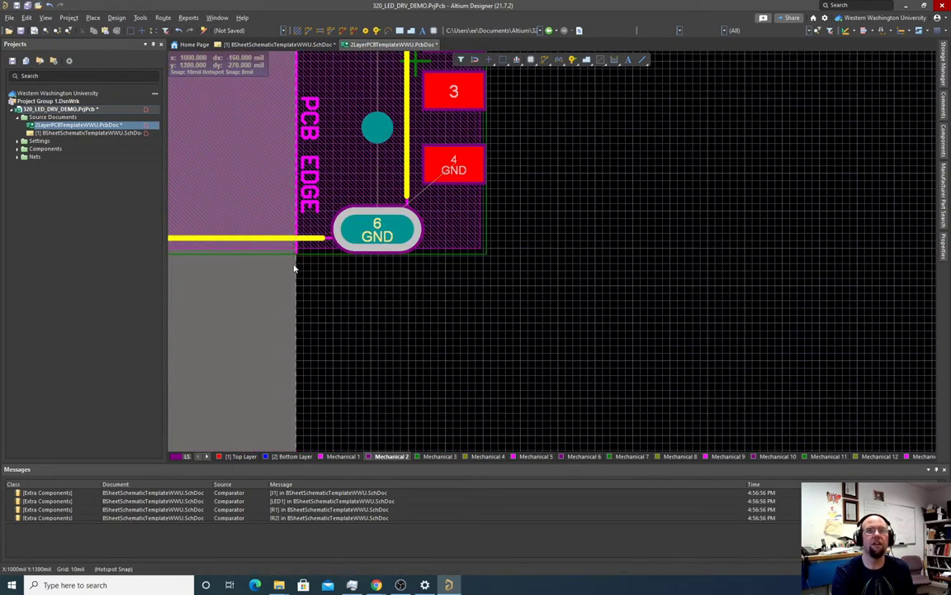
{"action": "scroll", "coordinate": [294, 269], "scroll_direction": "up", "scroll_amount": 3}
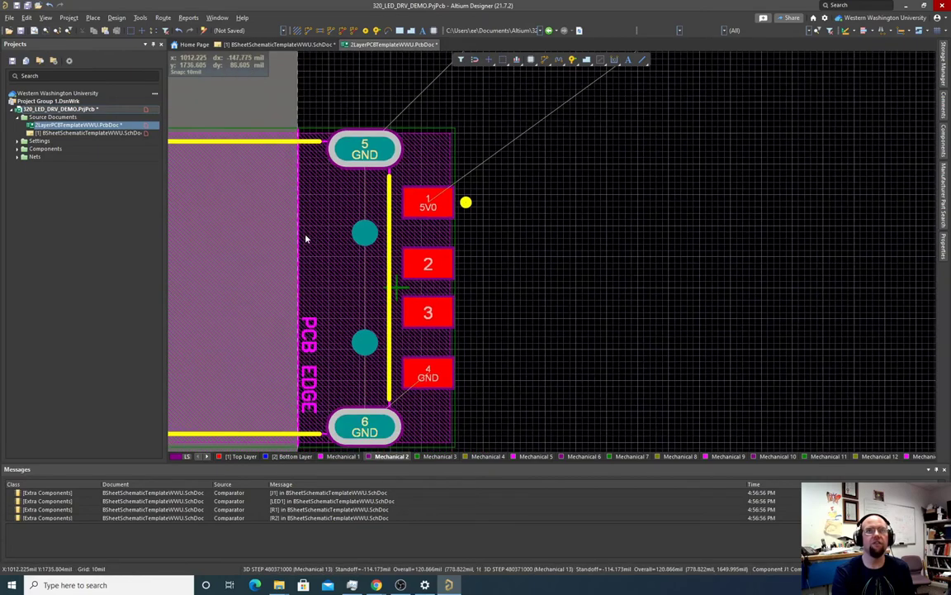
{"action": "scroll", "coordinate": [306, 238], "scroll_direction": "down", "scroll_amount": 3, "text": "ctrl"}
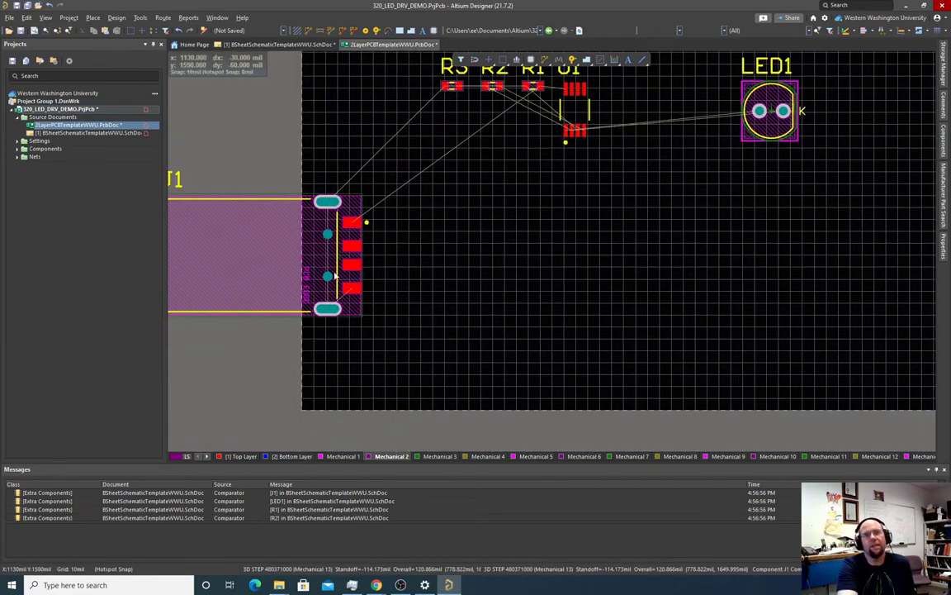
{"action": "left_click", "coordinate": [420, 273]}
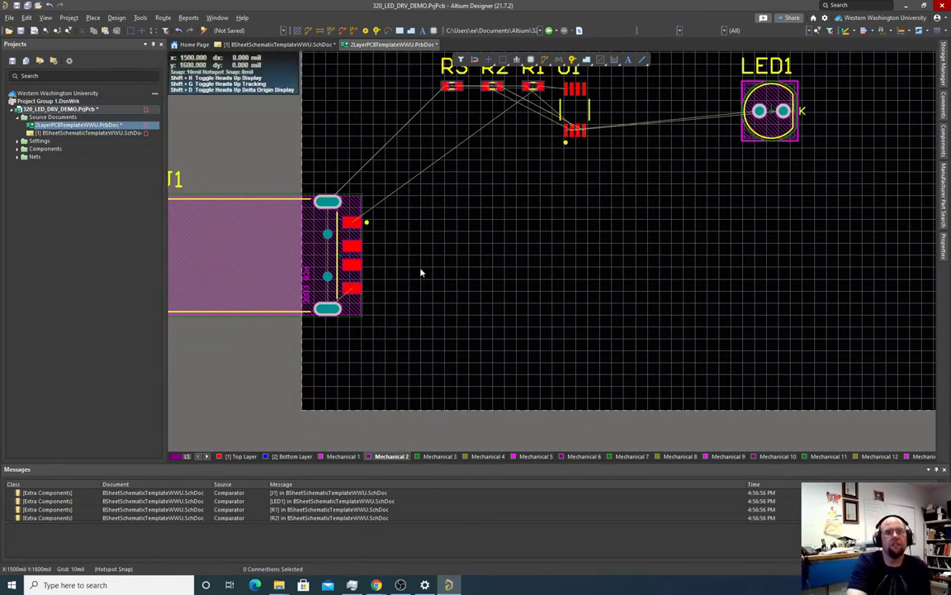
- Inspect the board in 3D, orbiting around the overhanging USB connector and the other parts
{"action": "scroll", "coordinate": [477, 263], "scroll_direction": "up", "scroll_amount": 2}
{"action": "scroll", "coordinate": [473, 269], "scroll_direction": "down", "scroll_amount": 4}
{"action": "scroll", "coordinate": [471, 269], "scroll_direction": "up", "scroll_amount": 2}
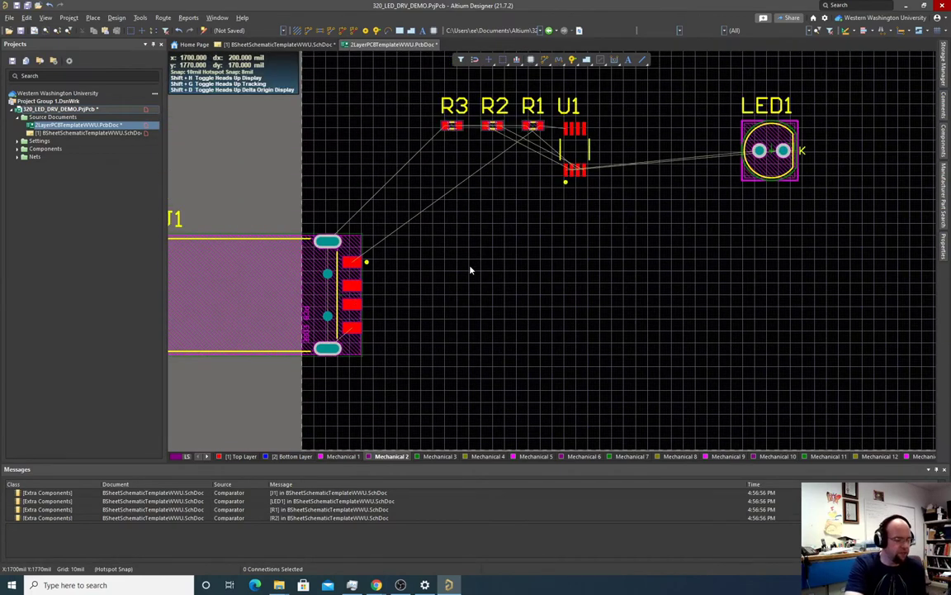
{"action": "key", "text": "3"}
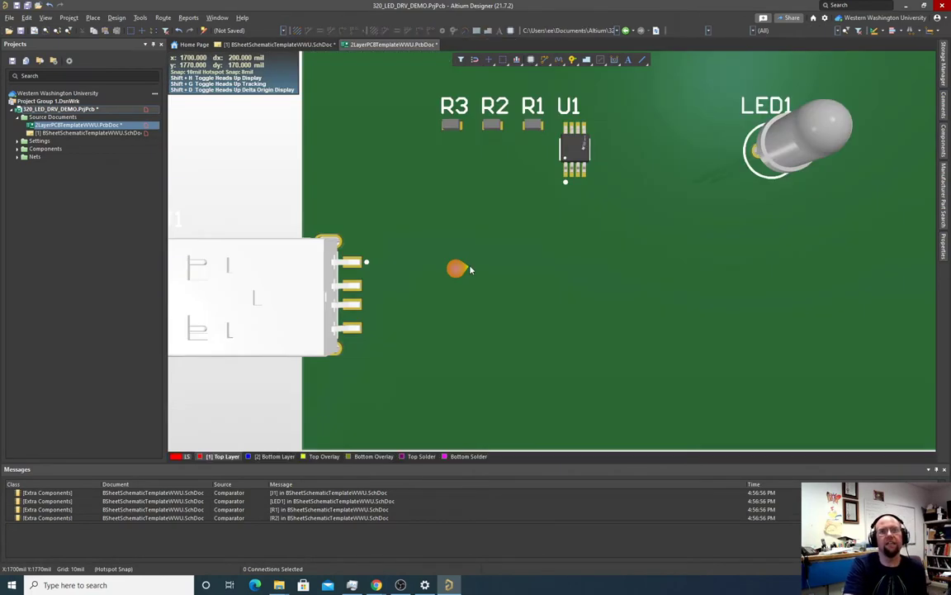
{"action": "right_click_drag", "start_coordinate": [436, 307], "coordinate": [467, 208]}
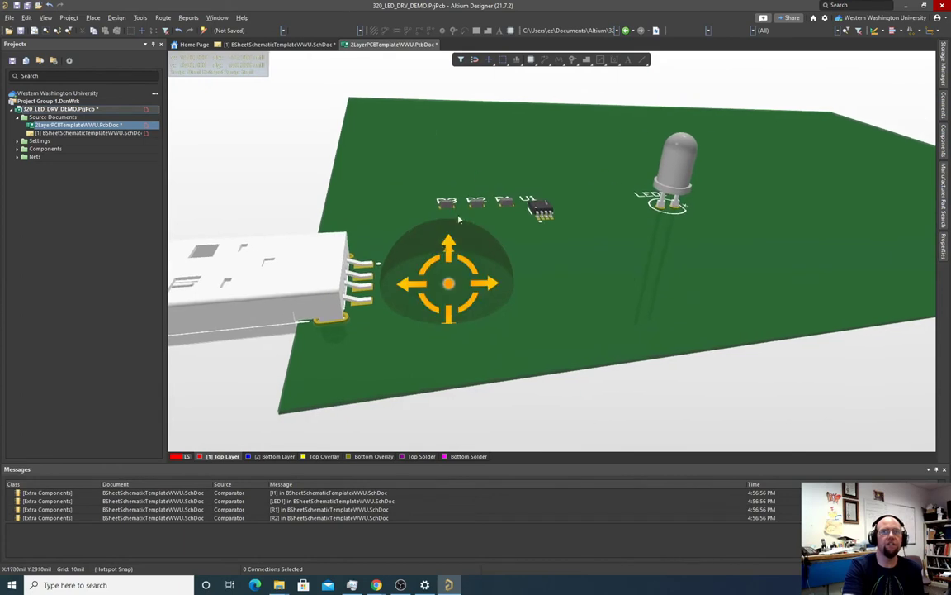
{"action": "right_click_drag", "start_coordinate": [386, 289], "coordinate": [381, 224], "text": "shift"}
{"action": "right_click_drag", "start_coordinate": [356, 284], "coordinate": [402, 378], "text": "shift"}
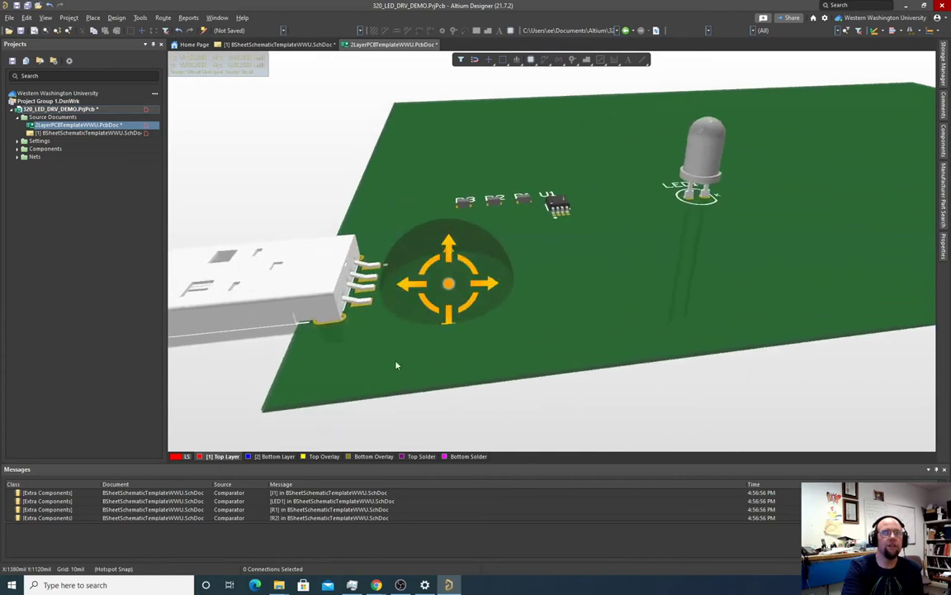
{"action": "right_click_drag", "start_coordinate": [364, 308], "coordinate": [453, 374], "text": "shift"}
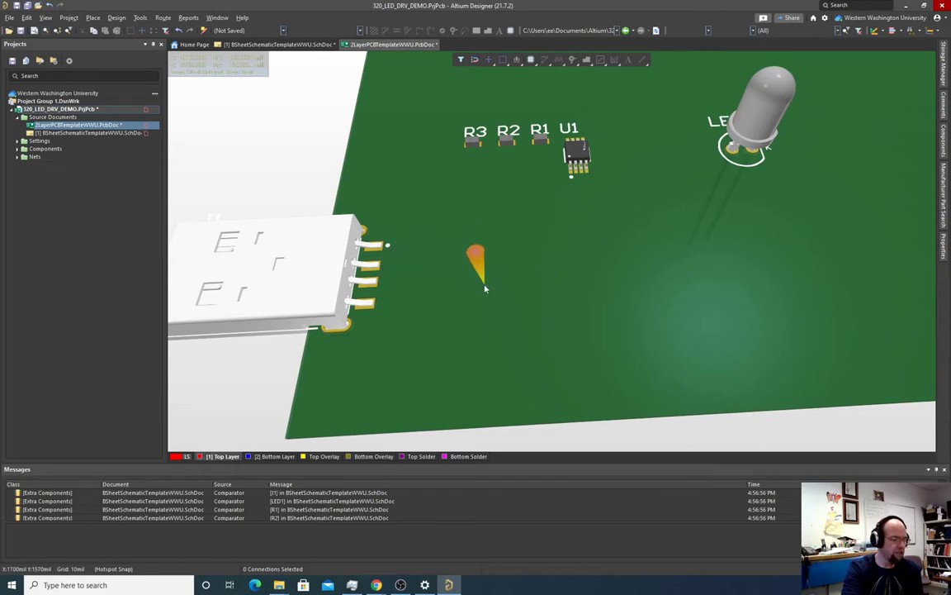
- Return to the 2D board view, set the snap grid to 50 mil and place U1 beside J1's pads
{"action": "key", "text": "2"}
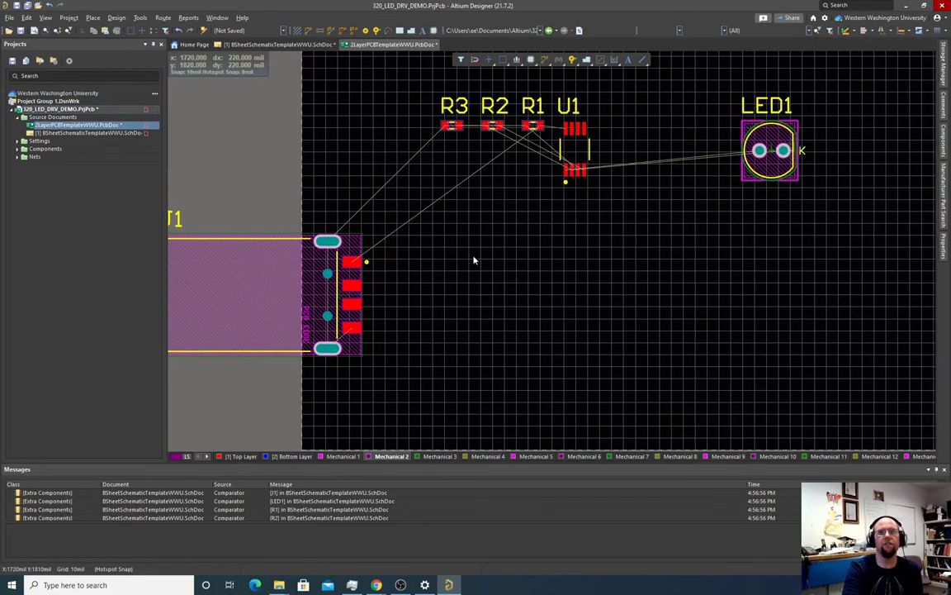
{"action": "left_click_drag", "start_coordinate": [570, 161], "coordinate": [454, 279]}
{"action": "key", "text": "g"}
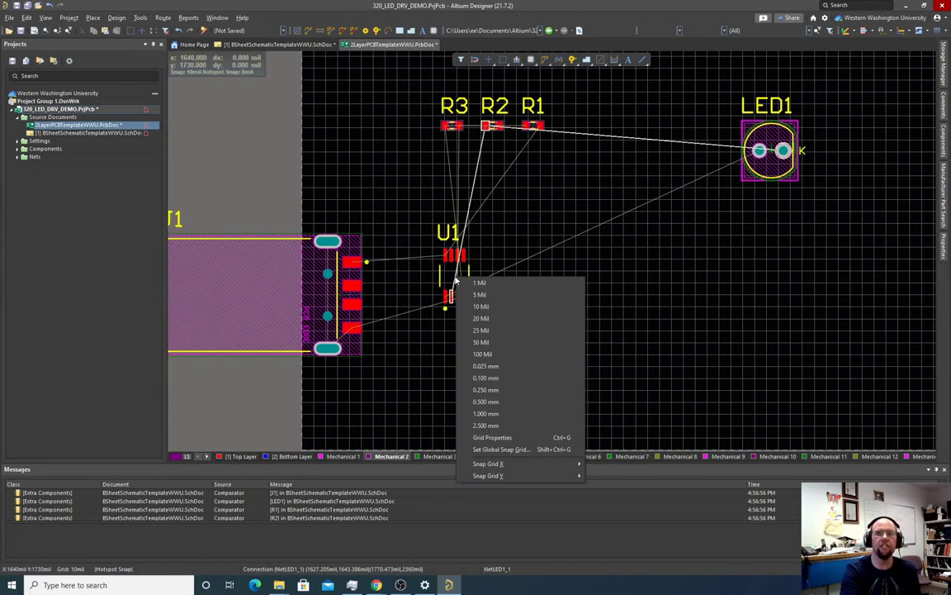
{"action": "left_click", "coordinate": [481, 342]}
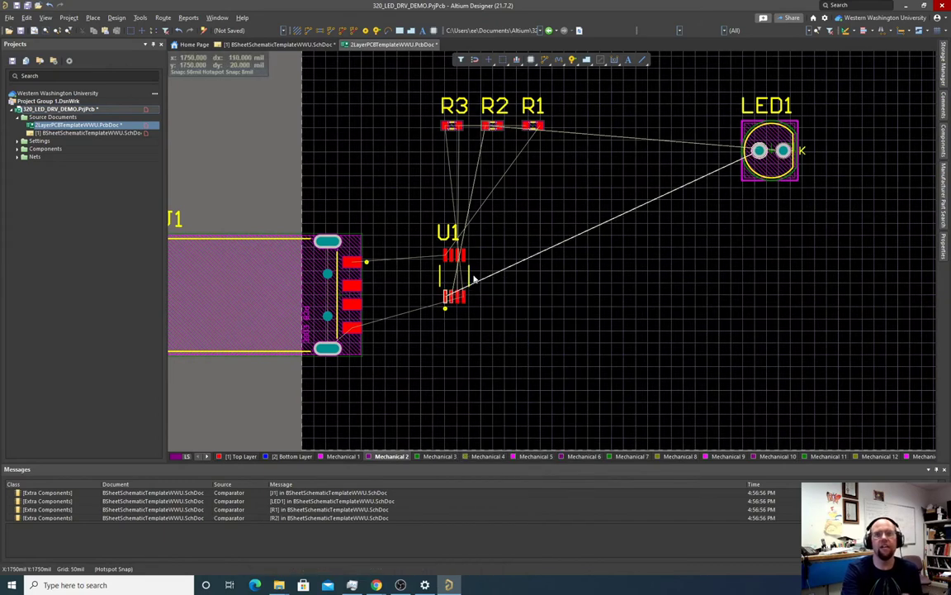
{"action": "left_click_drag", "start_coordinate": [455, 278], "coordinate": [439, 298]}
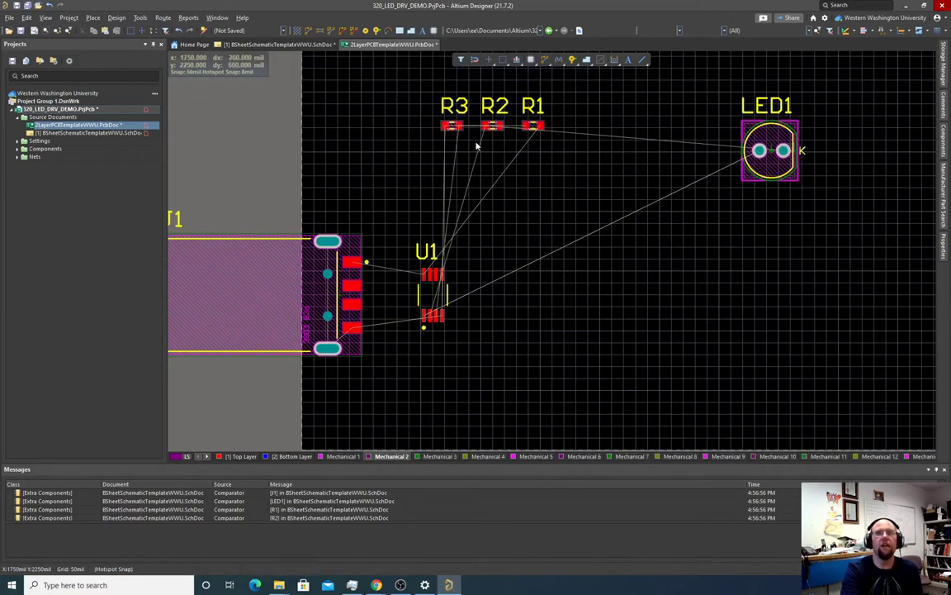
- Move resistor R3 from the row of resistors to a spot just below U1
{"action": "left_click_drag", "start_coordinate": [451, 128], "coordinate": [431, 141]}
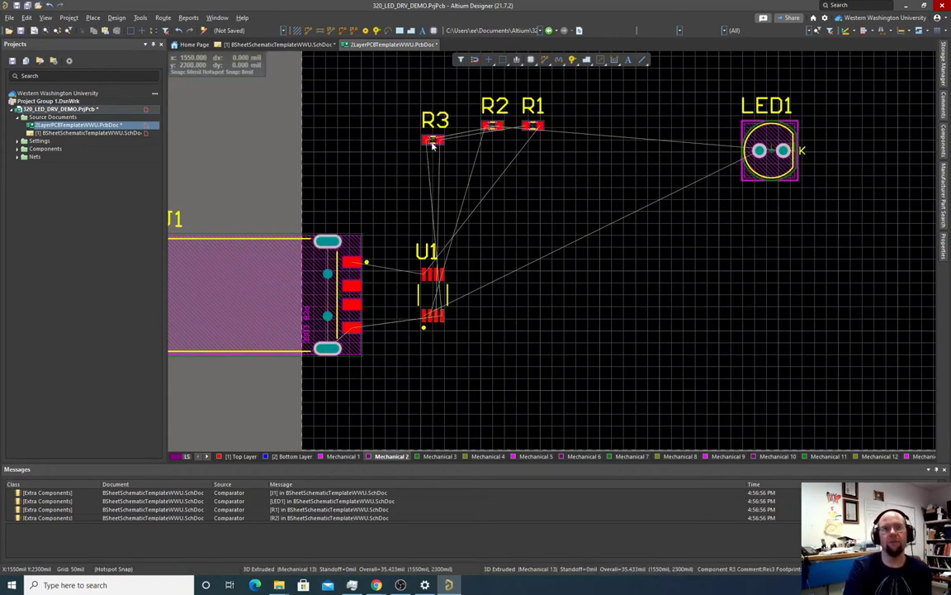
{"action": "mouse_move", "coordinate": [431, 145]}
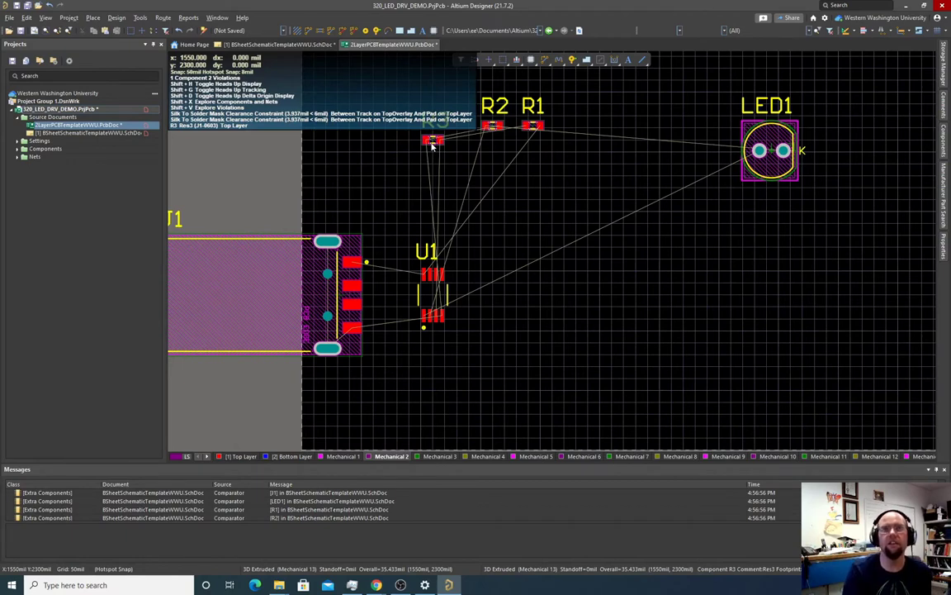
{"action": "left_click", "coordinate": [433, 142]}
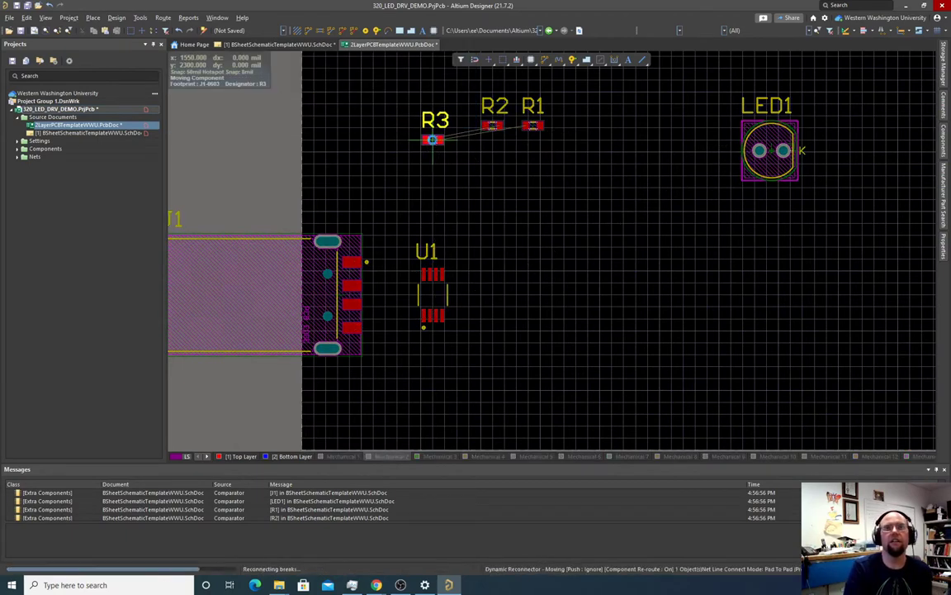
{"action": "left_click_drag", "start_coordinate": [432, 142], "coordinate": [444, 366]}
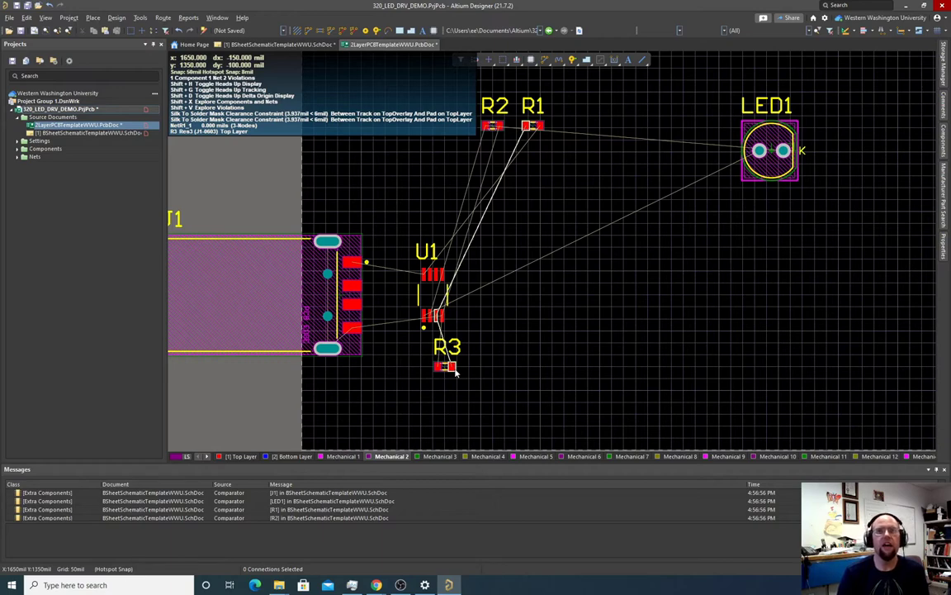
{"action": "left_click_drag", "start_coordinate": [455, 371], "coordinate": [444, 368]}
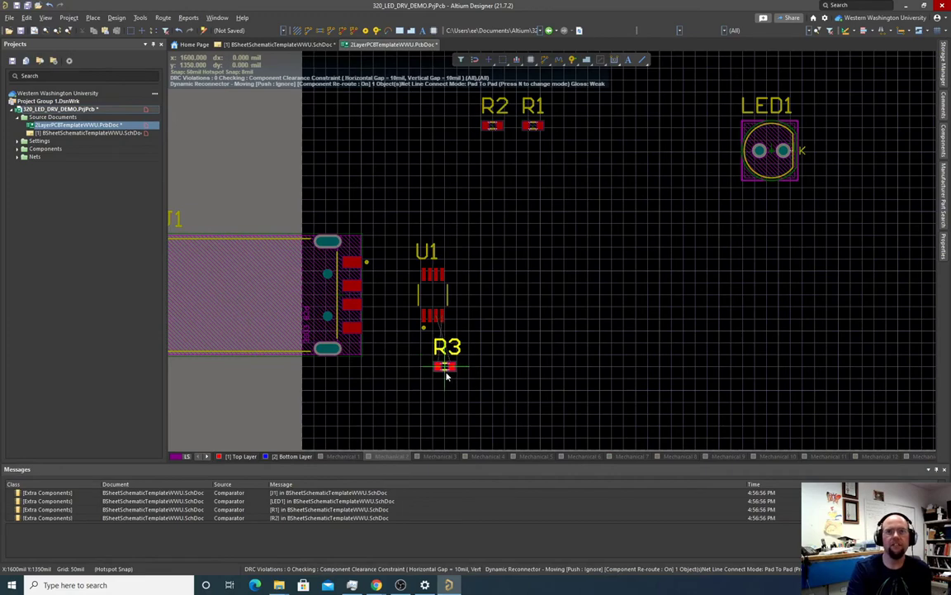
{"action": "left_click", "coordinate": [446, 366]}
- Move R3 closer to U1's lower pads and rotate it 180 degrees so its GND pad faces away from J1
{"action": "scroll", "coordinate": [445, 361], "scroll_direction": "up", "scroll_amount": 6}
{"action": "scroll", "coordinate": [446, 363], "scroll_direction": "down", "scroll_amount": 5}
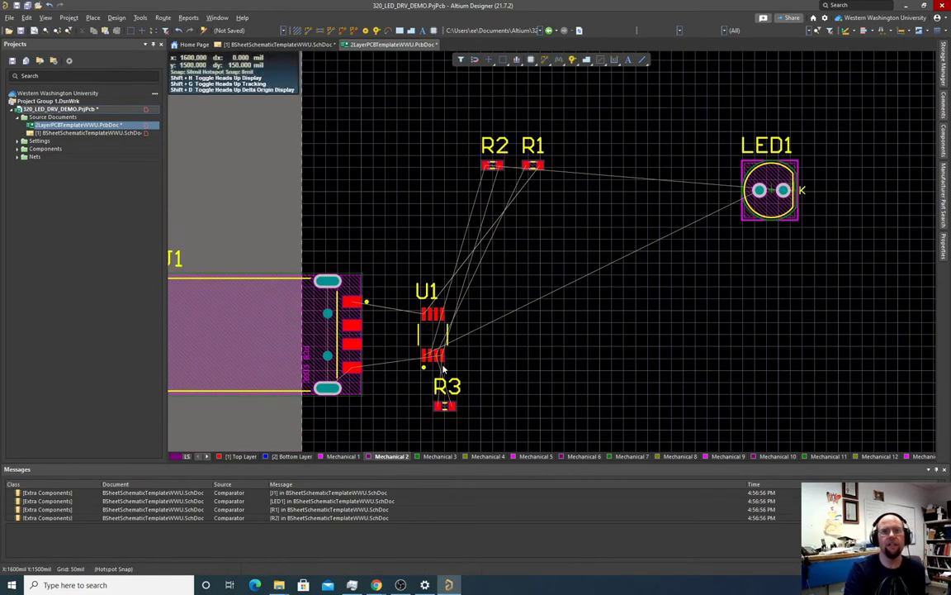
{"action": "scroll", "coordinate": [444, 363], "scroll_direction": "down", "scroll_amount": 3}
{"action": "scroll", "coordinate": [442, 352], "scroll_direction": "up", "scroll_amount": 4, "text": "ctrl"}
{"action": "left_click_drag", "start_coordinate": [441, 290], "coordinate": [440, 240]}
{"action": "key", "text": "space"}
{"action": "key", "text": "space"}
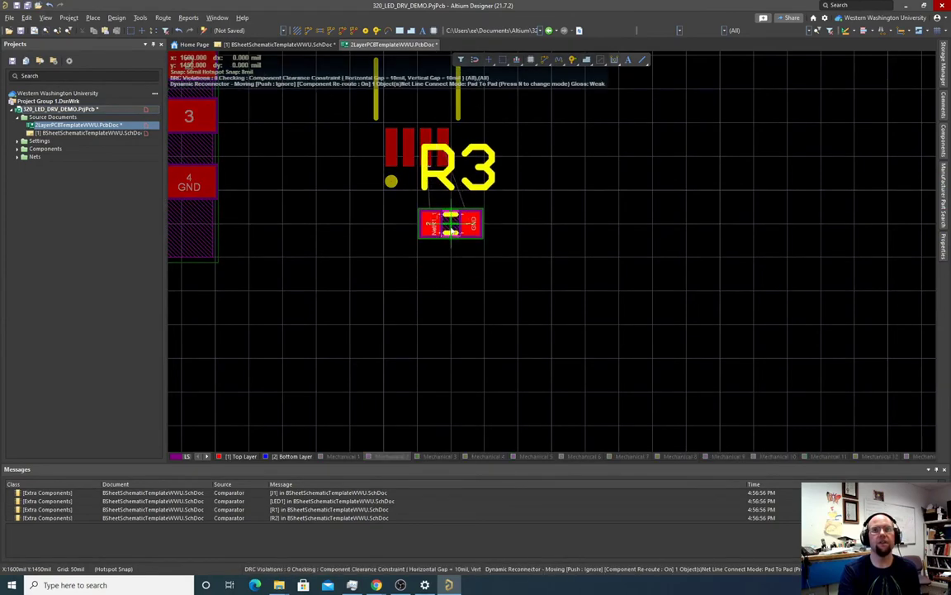
- Move resistor R2 below U1, next to R3 on the side nearer J1
{"action": "scroll", "coordinate": [471, 202], "scroll_direction": "up", "scroll_amount": 3}
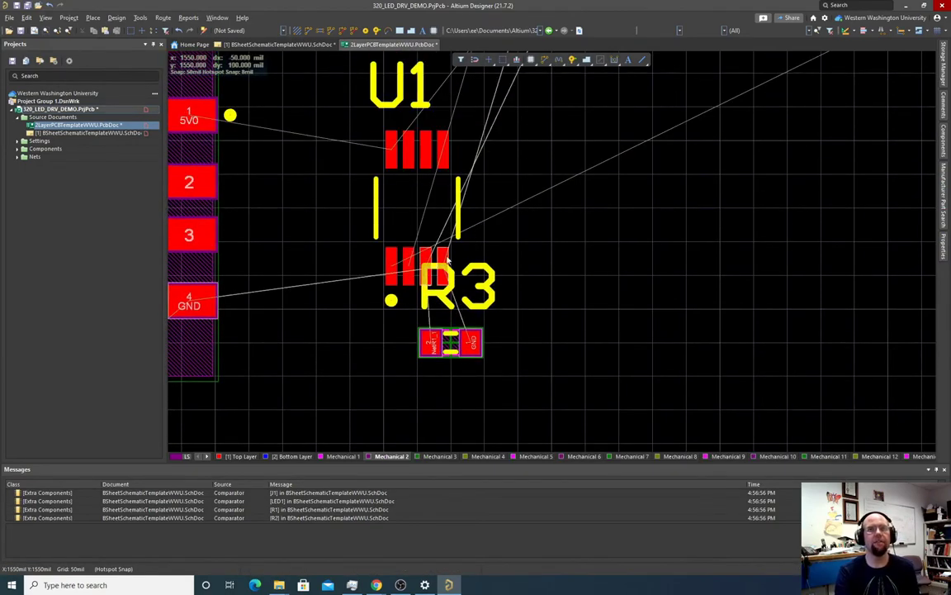
{"action": "scroll", "coordinate": [431, 265], "scroll_direction": "up", "scroll_amount": 10}
{"action": "scroll", "coordinate": [431, 266], "scroll_direction": "down", "scroll_amount": 4}
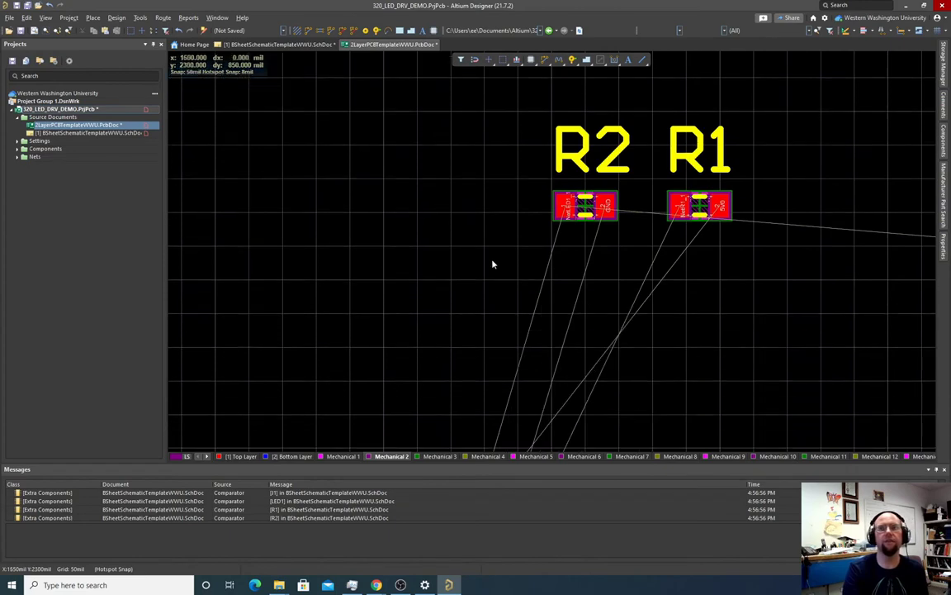
{"action": "left_click_drag", "start_coordinate": [585, 206], "coordinate": [394, 298]}
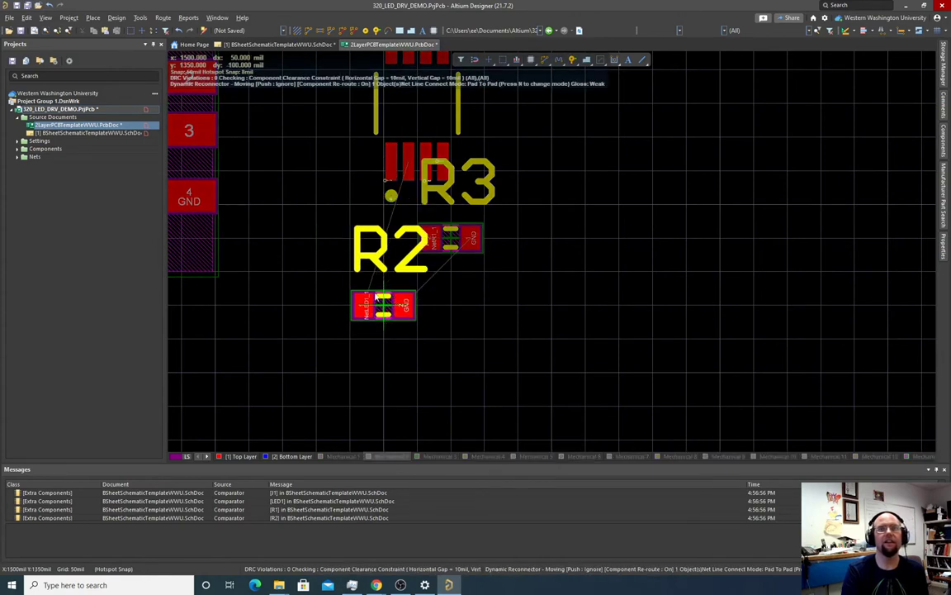
{"action": "left_click_drag", "start_coordinate": [373, 295], "coordinate": [372, 294]}
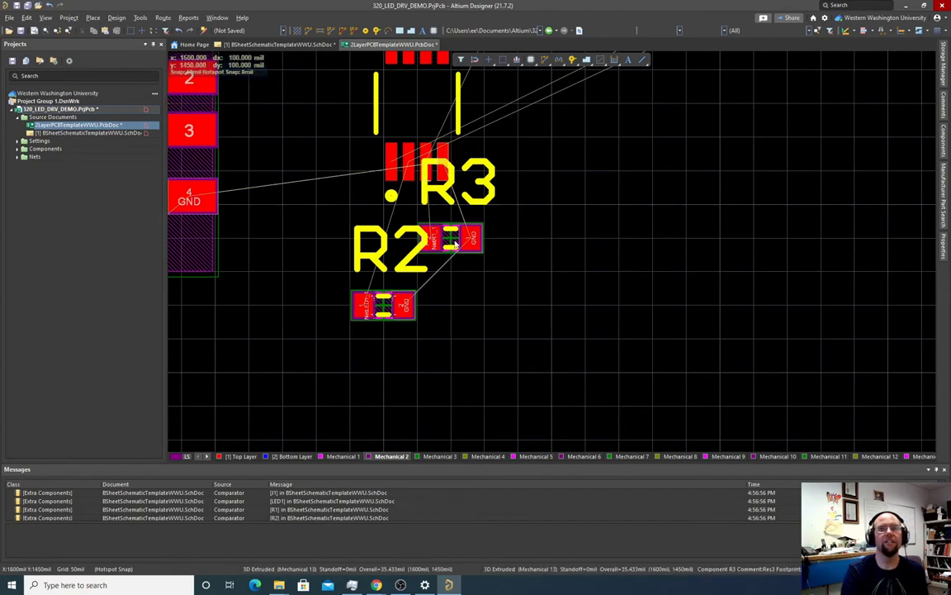
- Rotate R3 and R2 upright with their GND pads away from U1 and line them up side by side below it
{"action": "left_click_drag", "start_coordinate": [465, 245], "coordinate": [465, 272]}
{"action": "key", "text": "space"}
{"action": "key", "text": "space"}
{"action": "key", "text": "space"}
{"action": "left_click_drag", "start_coordinate": [384, 306], "coordinate": [380, 285]}
{"action": "key", "text": "space"}
{"action": "key", "text": "space"}
{"action": "key", "text": "space"}
{"action": "left_click", "coordinate": [381, 285]}
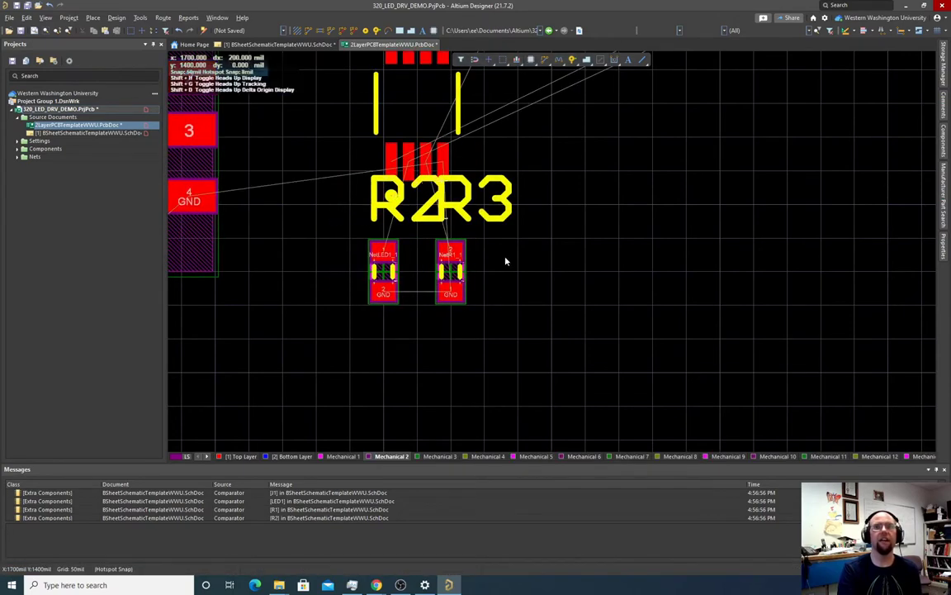
- Place resistor R1 above U1, rotated upright with its 5V0 pad facing U1
{"action": "scroll", "coordinate": [505, 261], "scroll_direction": "up", "scroll_amount": 3}
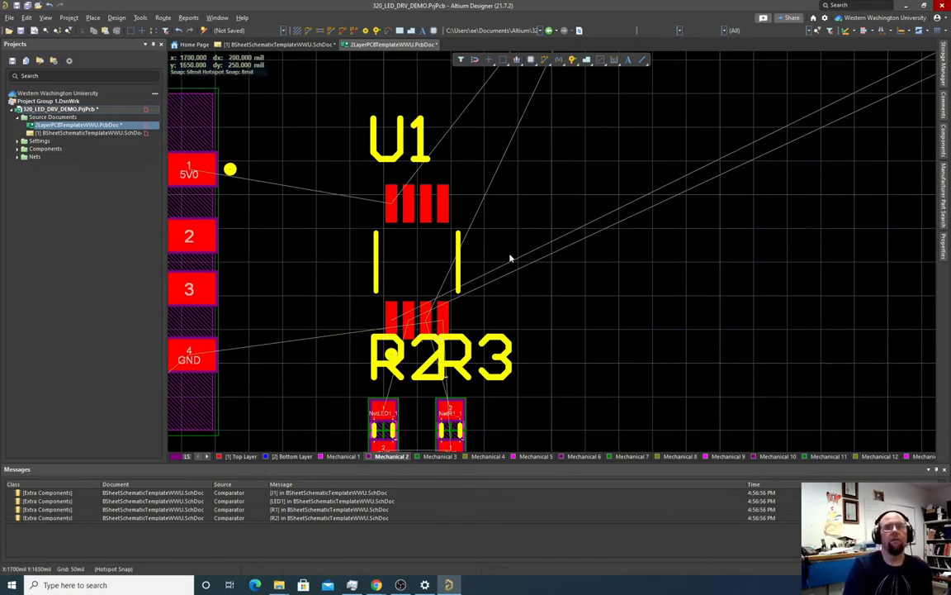
{"action": "scroll", "coordinate": [509, 258], "scroll_direction": "down", "scroll_amount": 3}
{"action": "scroll", "coordinate": [510, 259], "scroll_direction": "up", "scroll_amount": 4}
{"action": "scroll", "coordinate": [509, 258], "scroll_direction": "down", "scroll_amount": 3}
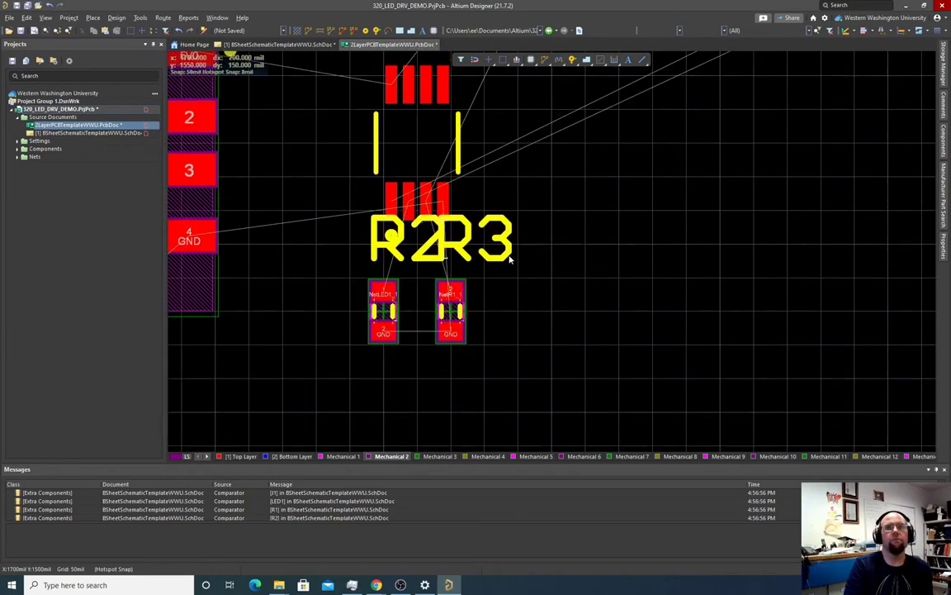
{"action": "scroll", "coordinate": [510, 259], "scroll_direction": "up", "scroll_amount": 8}
{"action": "left_click_drag", "start_coordinate": [703, 221], "coordinate": [427, 105]}
{"action": "key", "text": "space"}
{"action": "key", "text": "space"}
{"action": "key", "text": "space"}
{"action": "key", "text": "space"}
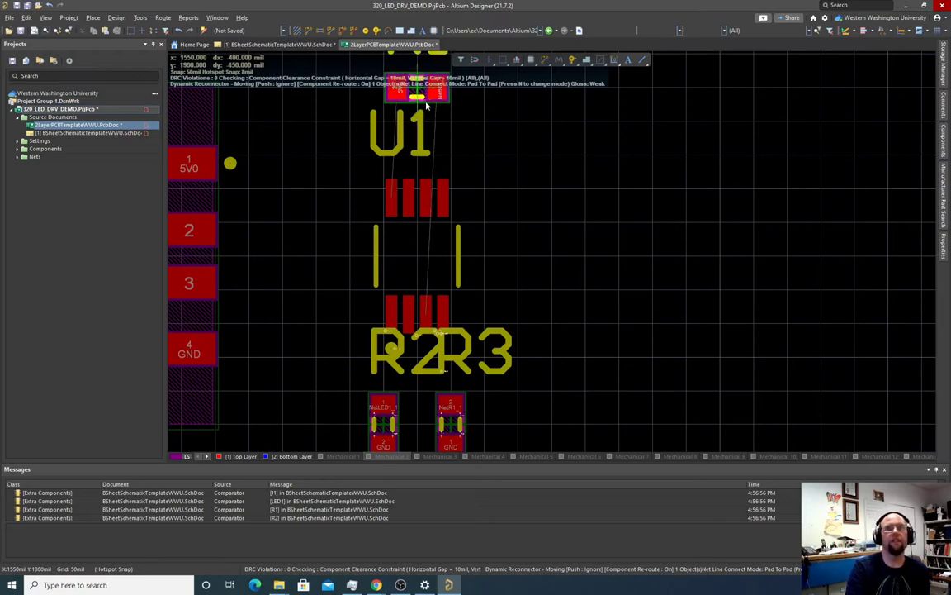
{"action": "key", "text": "space"}
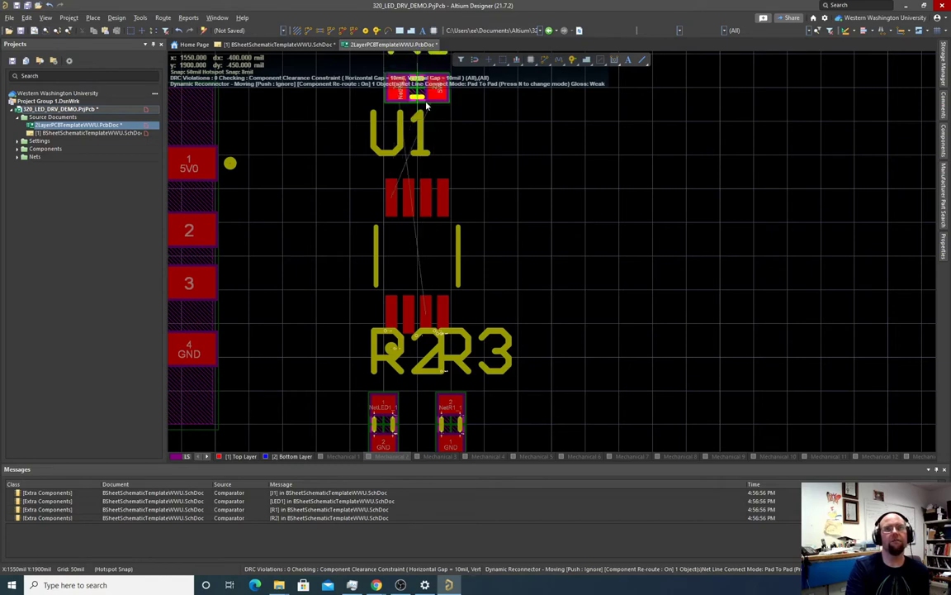
{"action": "left_click_drag", "start_coordinate": [426, 105], "coordinate": [435, 131]}
{"action": "key", "text": "space"}
{"action": "key", "text": "space"}
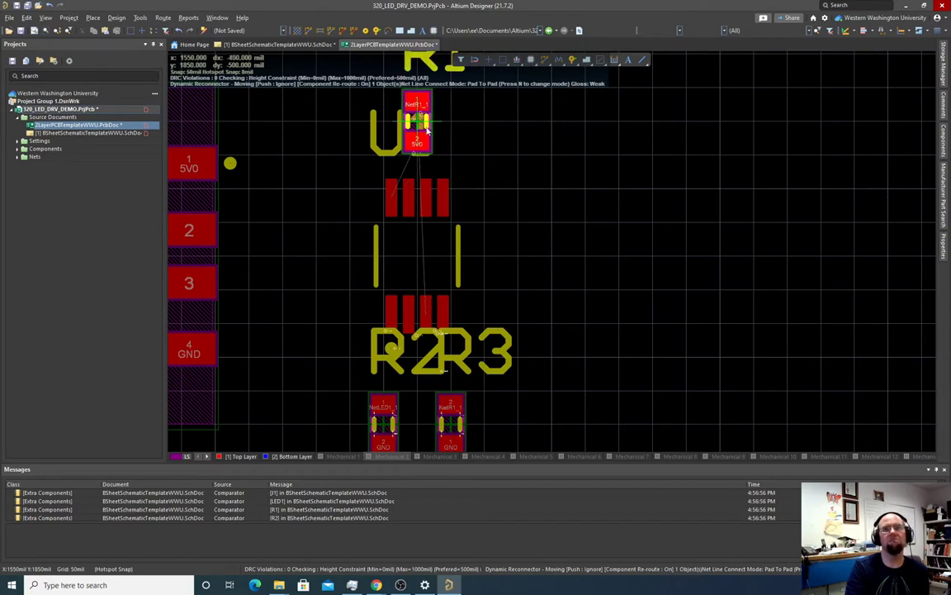
{"action": "left_click_drag", "start_coordinate": [427, 118], "coordinate": [397, 102]}
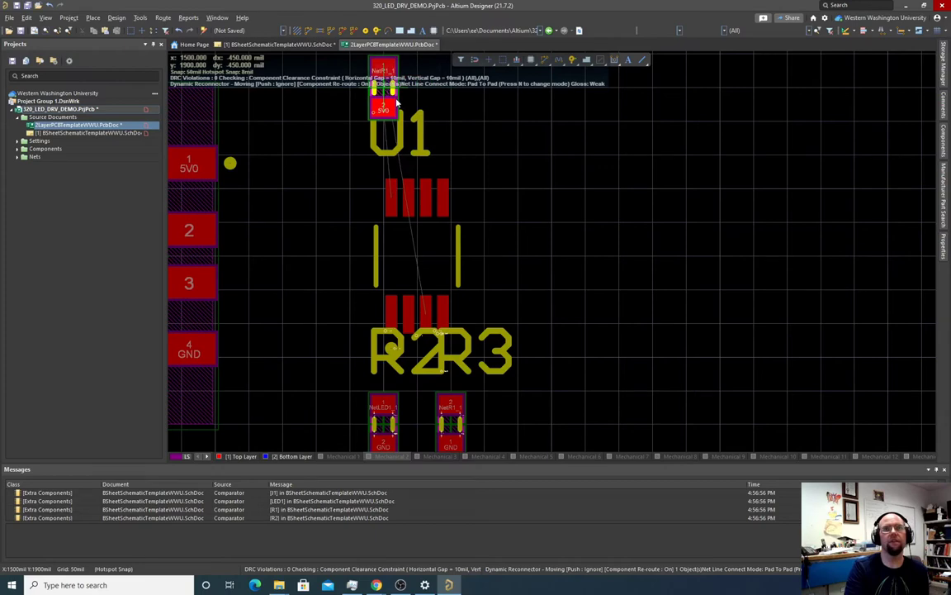
{"action": "left_click", "coordinate": [397, 101]}
{"action": "scroll", "coordinate": [478, 127], "scroll_direction": "down", "scroll_amount": 2}
{"action": "scroll", "coordinate": [479, 133], "scroll_direction": "up", "scroll_amount": 4}
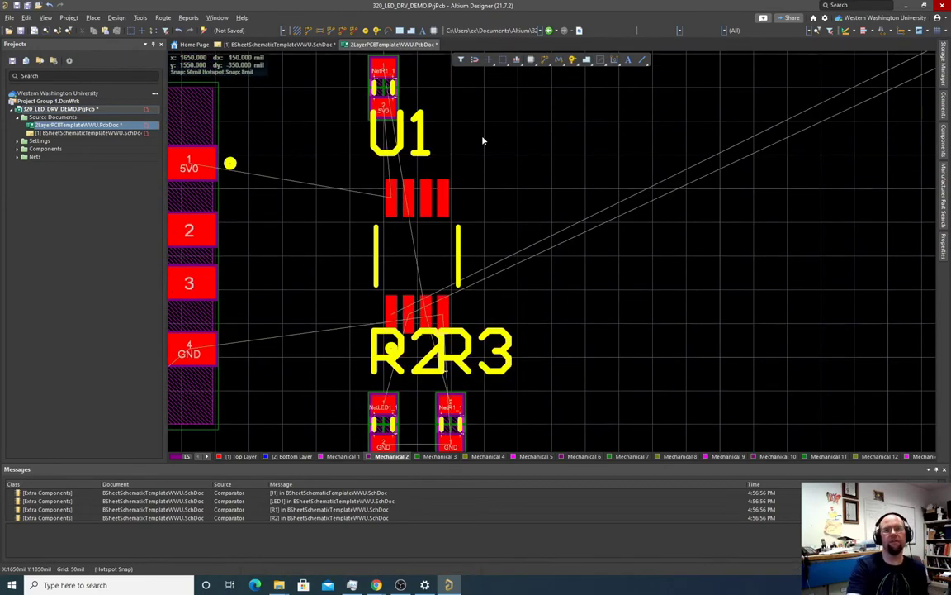
{"action": "scroll", "coordinate": [486, 161], "scroll_direction": "down", "scroll_amount": 4}
{"action": "scroll", "coordinate": [487, 170], "scroll_direction": "up", "scroll_amount": 3}
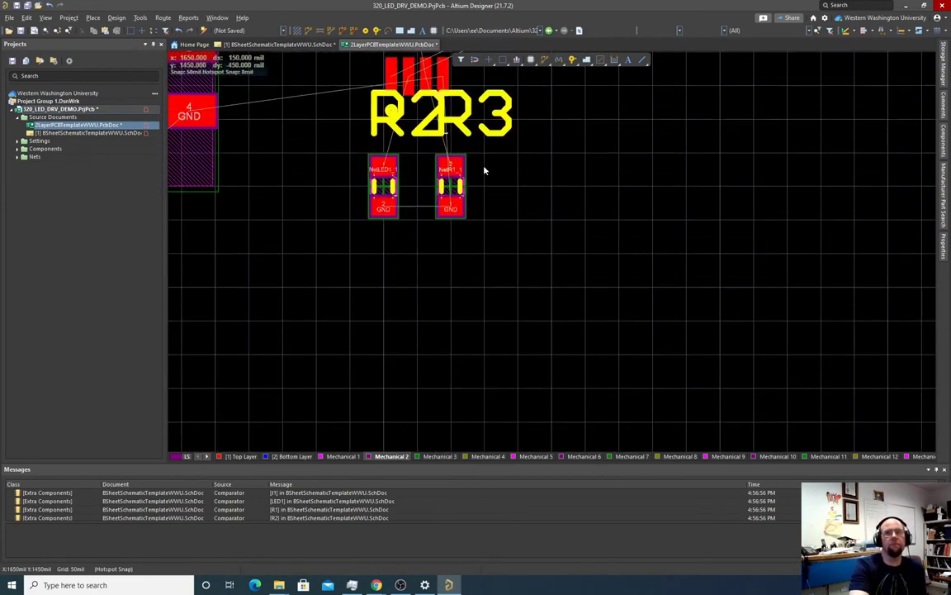
{"action": "key", "text": "super"}
{"action": "scroll", "coordinate": [524, 160], "scroll_direction": "down", "scroll_amount": 2, "text": "ctrl"}
{"action": "left_click", "coordinate": [509, 196]}
{"action": "scroll", "coordinate": [491, 168], "scroll_direction": "up", "scroll_amount": 3}
{"action": "scroll", "coordinate": [490, 172], "scroll_direction": "down", "scroll_amount": 2}
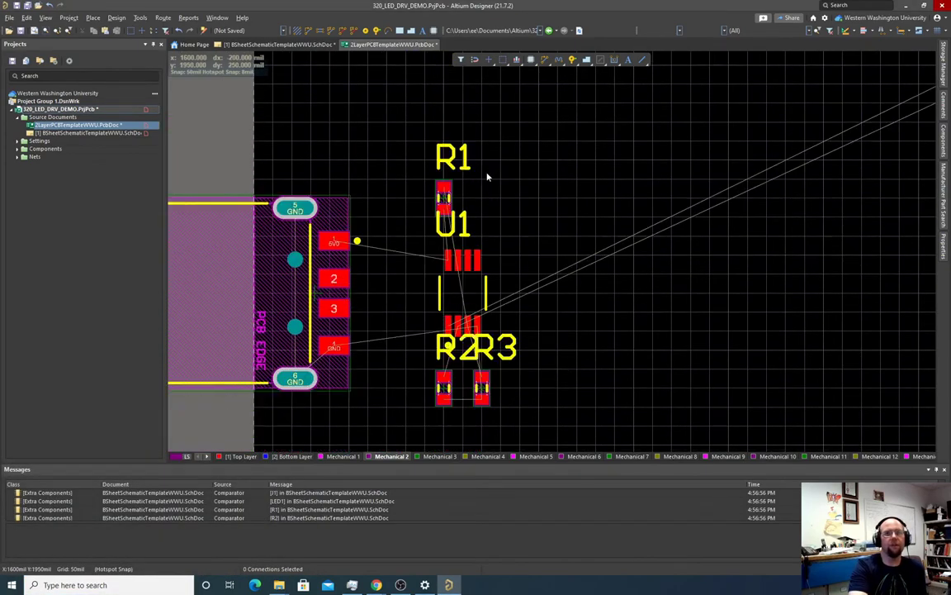
{"action": "key", "text": "shift"}
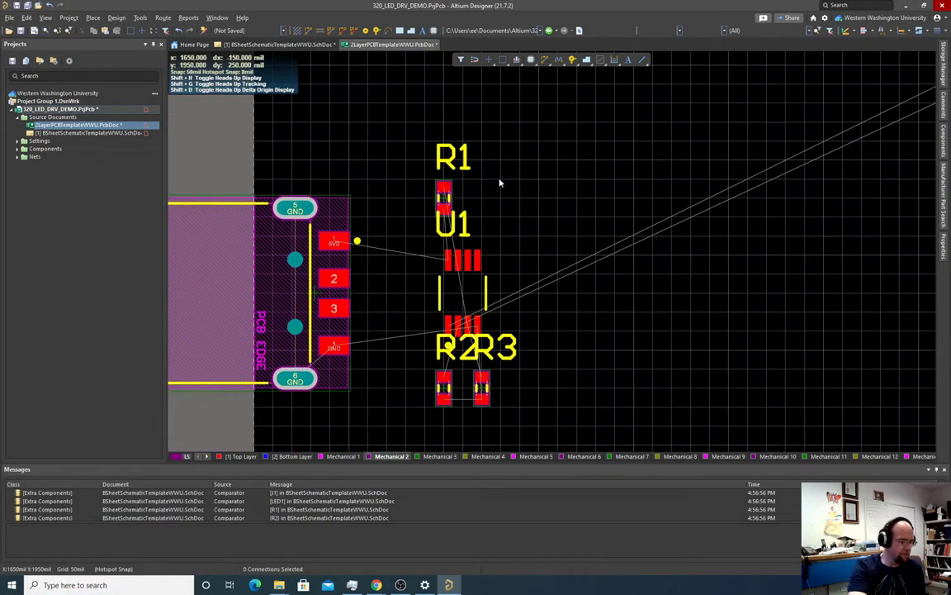
{"action": "key", "text": "super"}
{"action": "key", "text": "super"}
{"action": "key", "text": "super"}
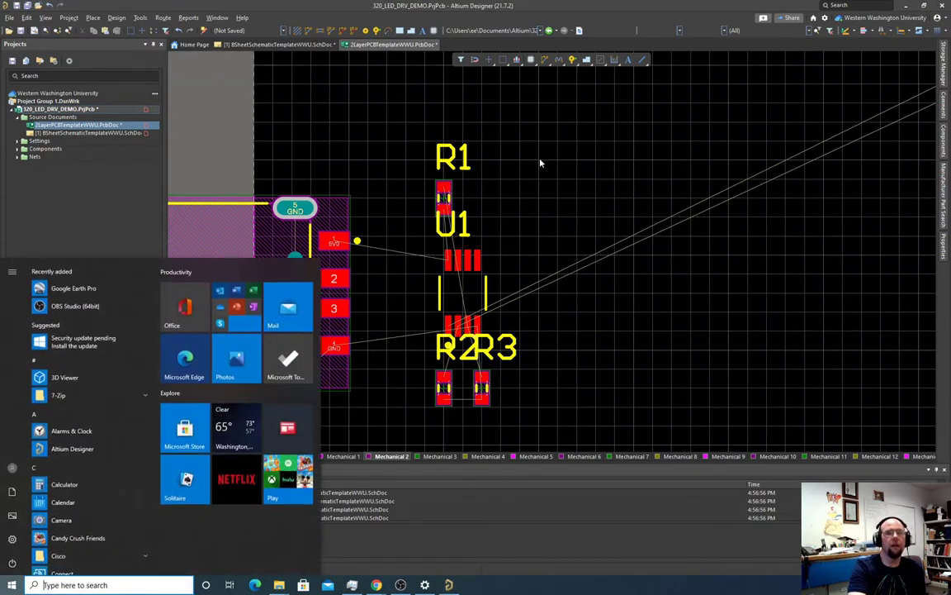
{"action": "key", "text": "super"}
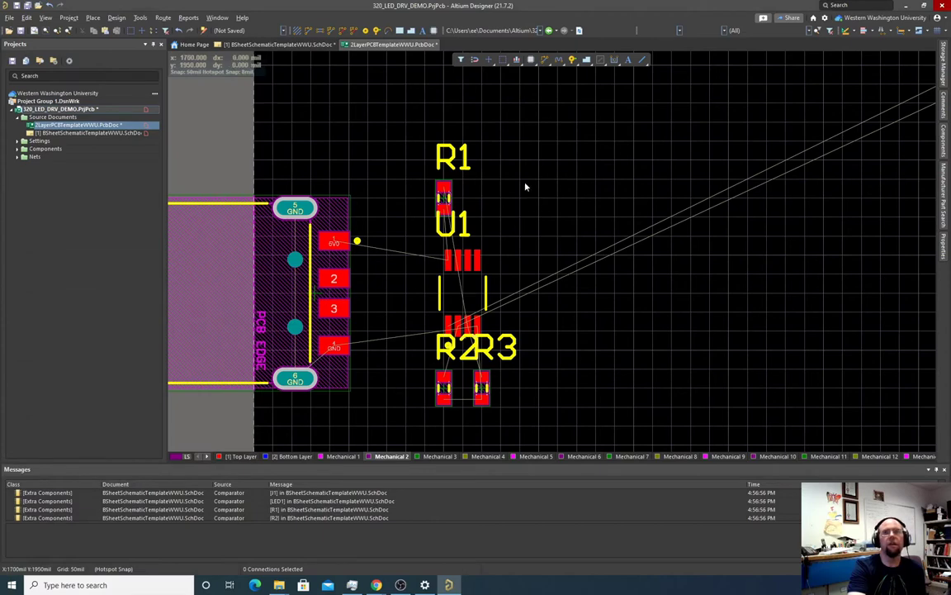
- Rotate U1 so its pin 1 side faces J1 and place R1 upright on U1's far side
{"action": "left_click_drag", "start_coordinate": [443, 199], "coordinate": [465, 217]}
{"action": "key", "text": "space"}
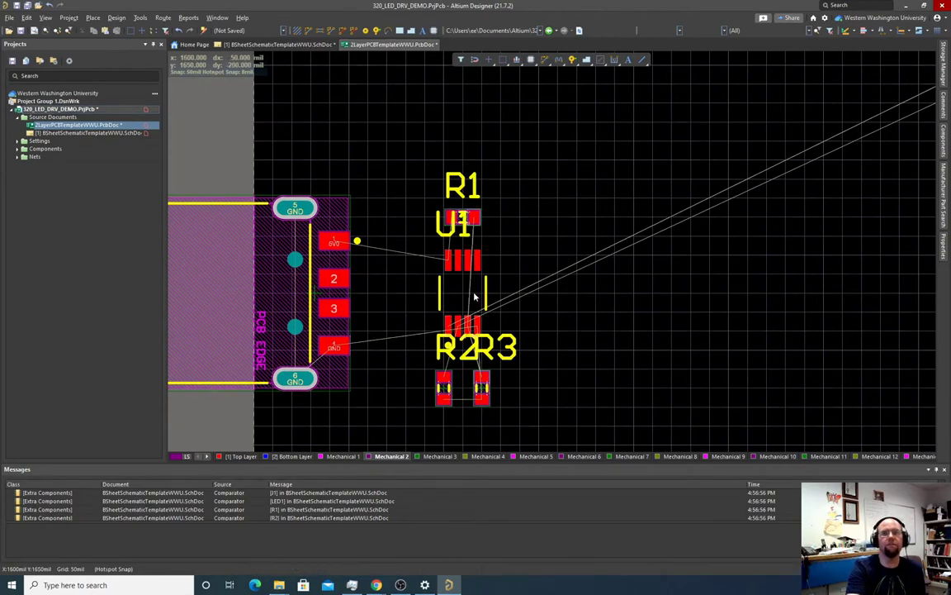
{"action": "left_click_drag", "start_coordinate": [459, 294], "coordinate": [538, 292]}
{"action": "key", "text": "space"}
{"action": "key", "text": "space"}
{"action": "key", "text": "space"}
{"action": "key", "text": "space"}
- Select R2 and R3 together, move them between J1 and U1, and rotate the pair so both resistors lie horizontally
{"action": "left_click_drag", "start_coordinate": [406, 369], "coordinate": [519, 418]}
{"action": "left_click_drag", "start_coordinate": [443, 388], "coordinate": [385, 312]}
{"action": "key", "text": "space"}
{"action": "key", "text": "space"}
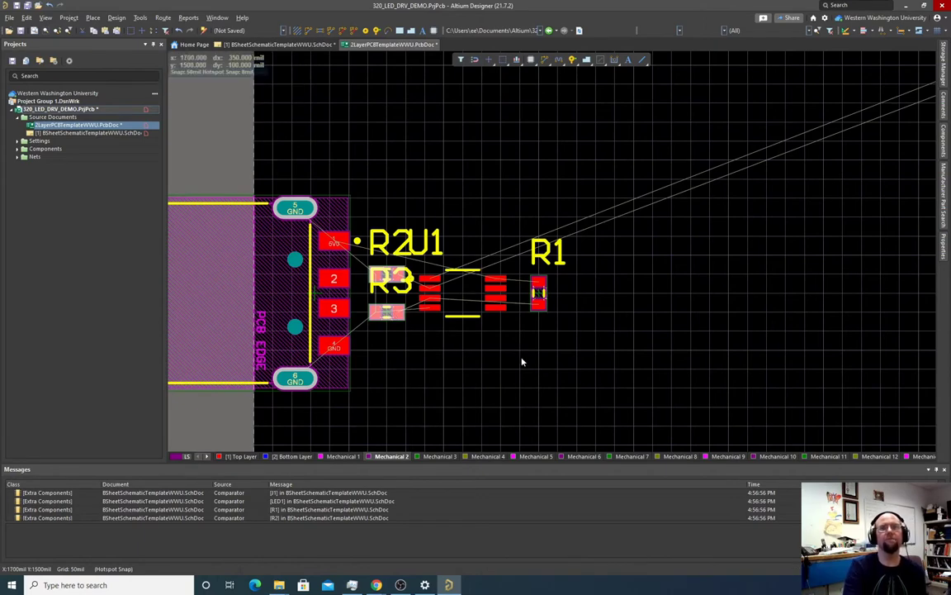
- Move LED1 next to R1, in line with U1, and rotate it so its K mark points down
{"action": "scroll", "coordinate": [469, 337], "scroll_direction": "down", "scroll_amount": 2, "text": "ctrl"}
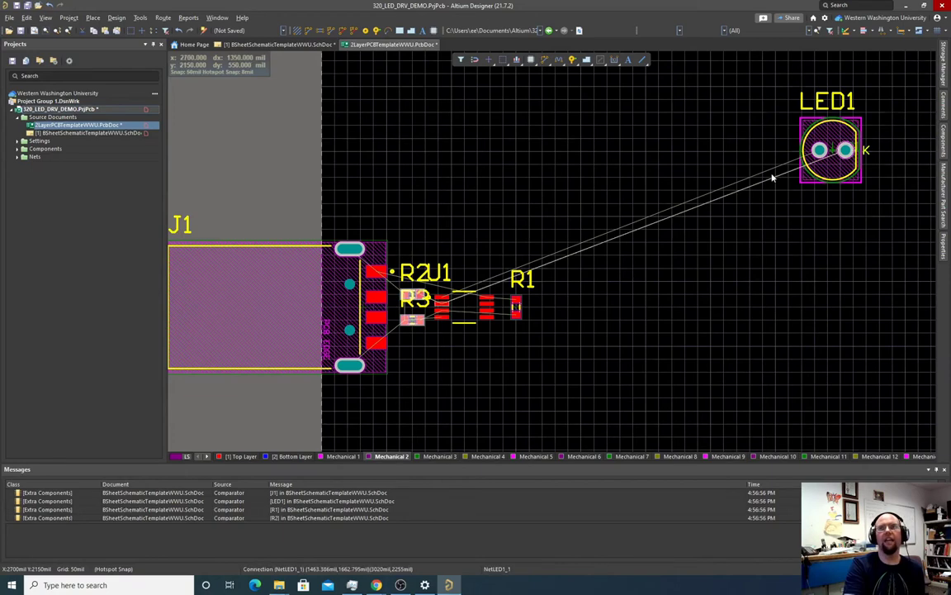
{"action": "left_click_drag", "start_coordinate": [822, 151], "coordinate": [589, 315]}
{"action": "key", "text": "space"}
{"action": "key", "text": "space"}
{"action": "key", "text": "space"}
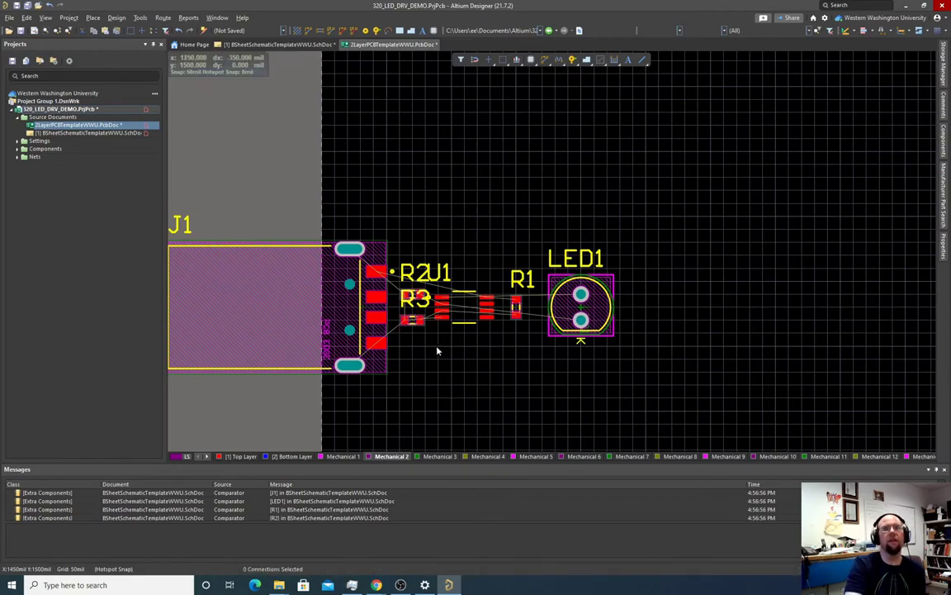
- Inspect the compact component arrangement in 3D, orbiting around the resistors, U1 and LED1
{"action": "scroll", "coordinate": [438, 363], "scroll_direction": "down", "scroll_amount": 1, "text": "ctrl"}
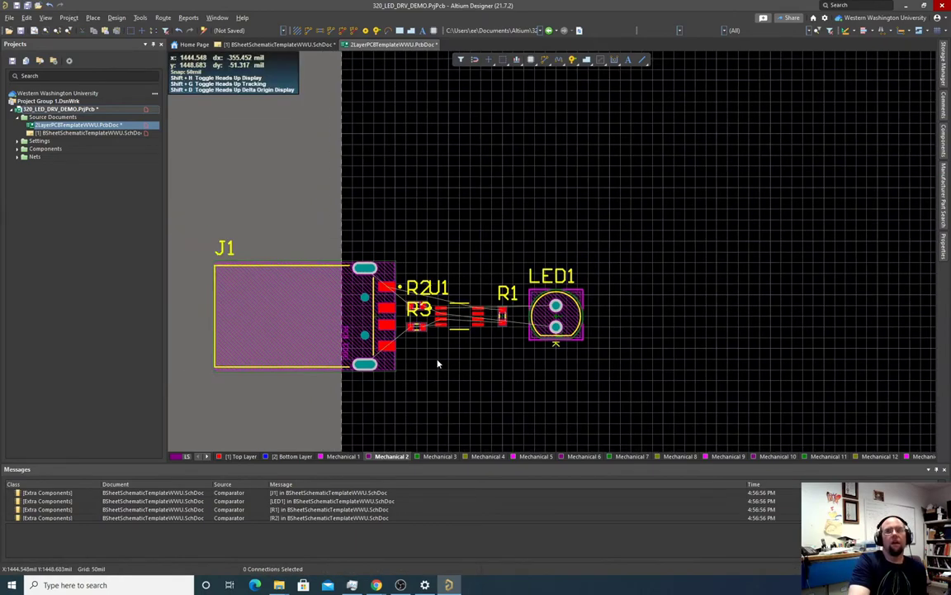
{"action": "scroll", "coordinate": [437, 364], "scroll_direction": "up", "scroll_amount": 3, "text": "ctrl"}
{"action": "key", "text": "3"}
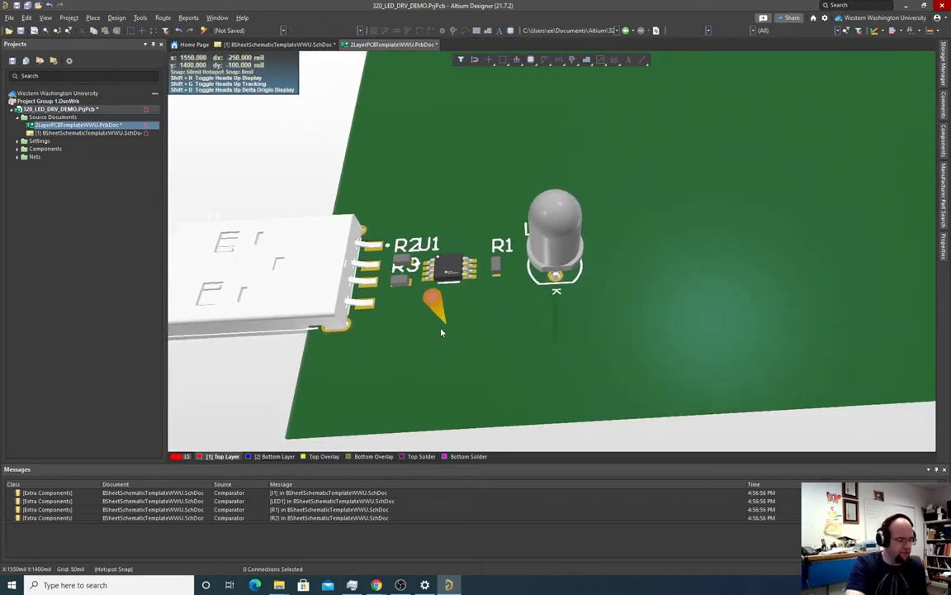
{"action": "scroll", "coordinate": [441, 332], "scroll_direction": "down", "scroll_amount": 1, "text": "ctrl"}
{"action": "scroll", "coordinate": [441, 332], "scroll_direction": "up", "scroll_amount": 2, "text": "ctrl"}
{"action": "right_click_drag", "start_coordinate": [441, 331], "coordinate": [516, 367], "text": "shift"}
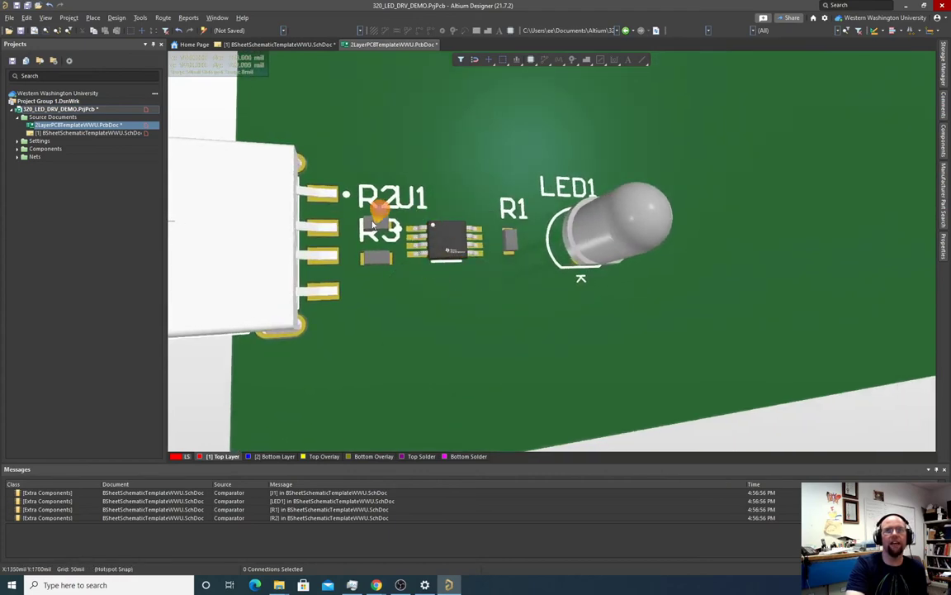
- Return to the 2D board view and select R1 and LED1 together
{"action": "key", "text": "2"}
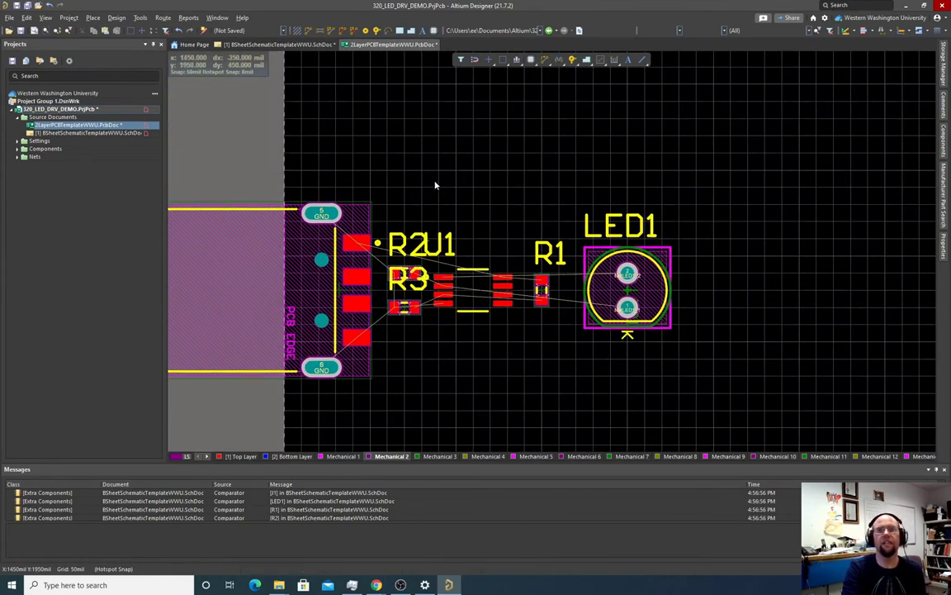
{"action": "left_click_drag", "start_coordinate": [448, 165], "coordinate": [739, 383]}
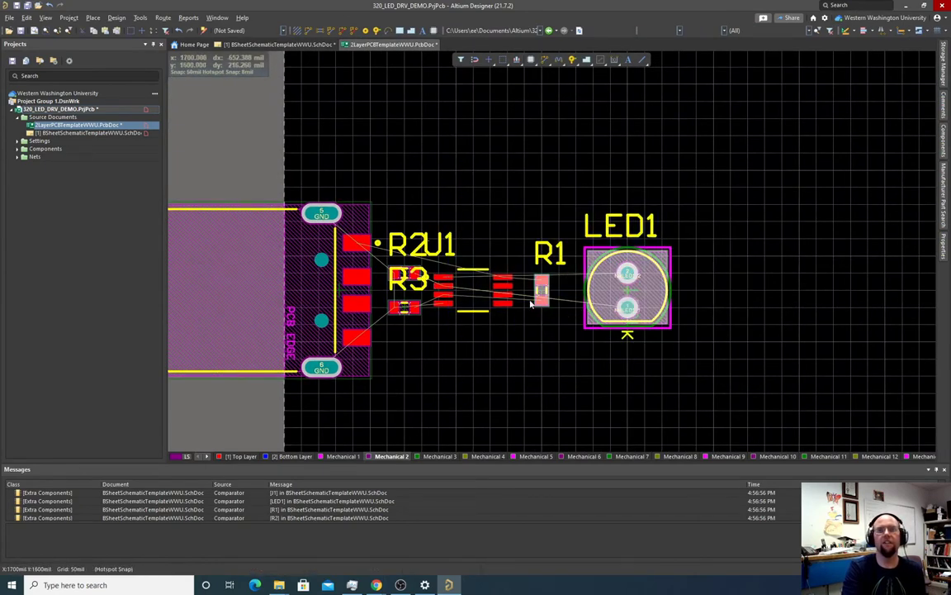
- Spread the components apart by shifting LED1, R1 and U1 100 mil to the right and R2 and R3 50 mil to the right
{"action": "left_click_drag", "start_coordinate": [606, 295], "coordinate": [641, 296]}
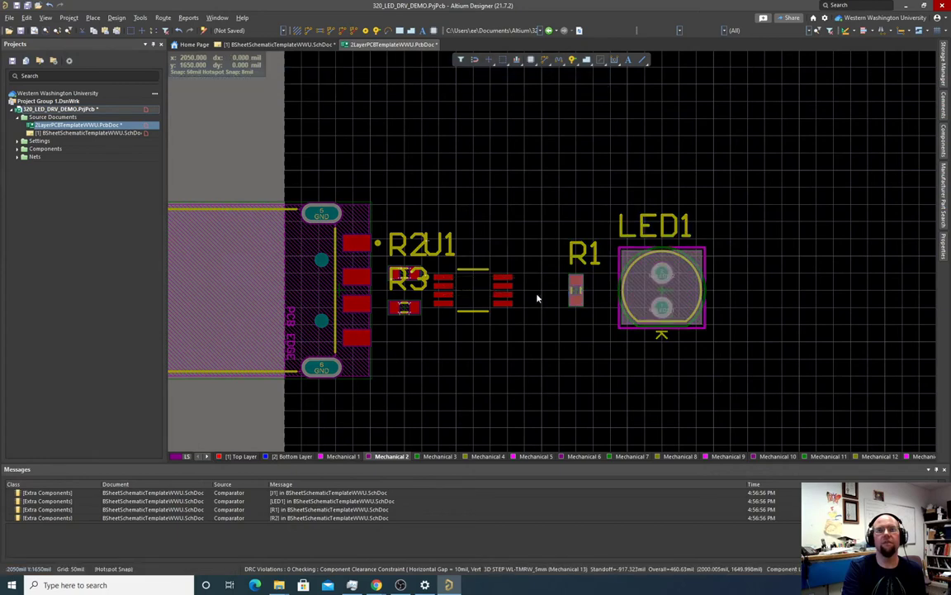
{"action": "left_click", "coordinate": [476, 298]}
{"action": "left_click", "coordinate": [473, 295]}
{"action": "mouse_move", "coordinate": [473, 295]}
{"action": "left_mouse_down"}
{"action": "mouse_move", "coordinate": [450, 284]}
{"action": "mouse_move", "coordinate": [468, 285]}
{"action": "left_mouse_up"}
{"action": "mouse_move", "coordinate": [334, 289]}
{"action": "left_mouse_down"}
{"action": "mouse_move", "coordinate": [365, 291]}
{"action": "mouse_move", "coordinate": [339, 289]}
{"action": "left_mouse_up"}
{"action": "mouse_move", "coordinate": [417, 293]}
{"action": "left_mouse_down"}
{"action": "mouse_move", "coordinate": [391, 342]}
{"action": "mouse_move", "coordinate": [404, 307]}
{"action": "mouse_move", "coordinate": [421, 307]}
{"action": "left_mouse_up"}
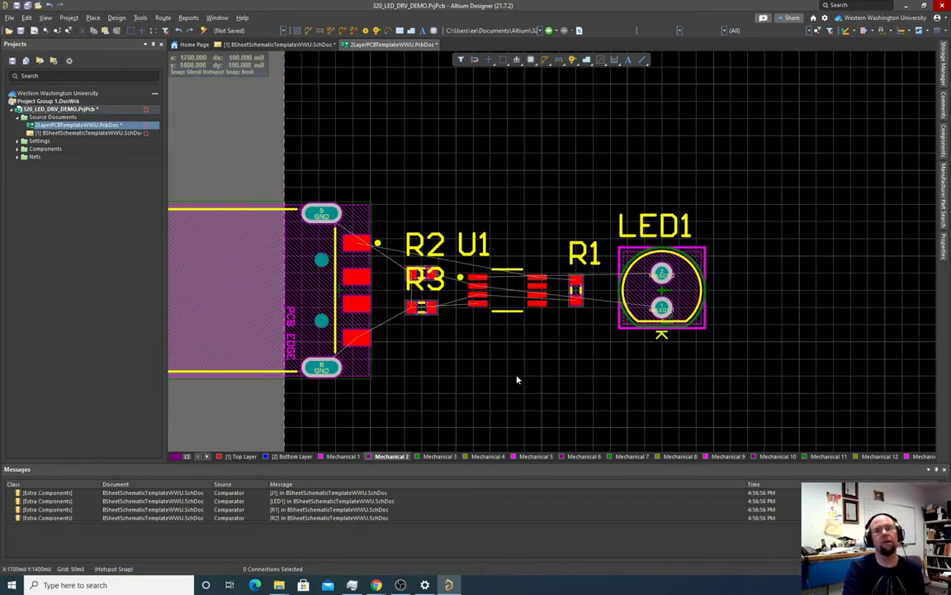
{"action": "key", "text": "shift"}
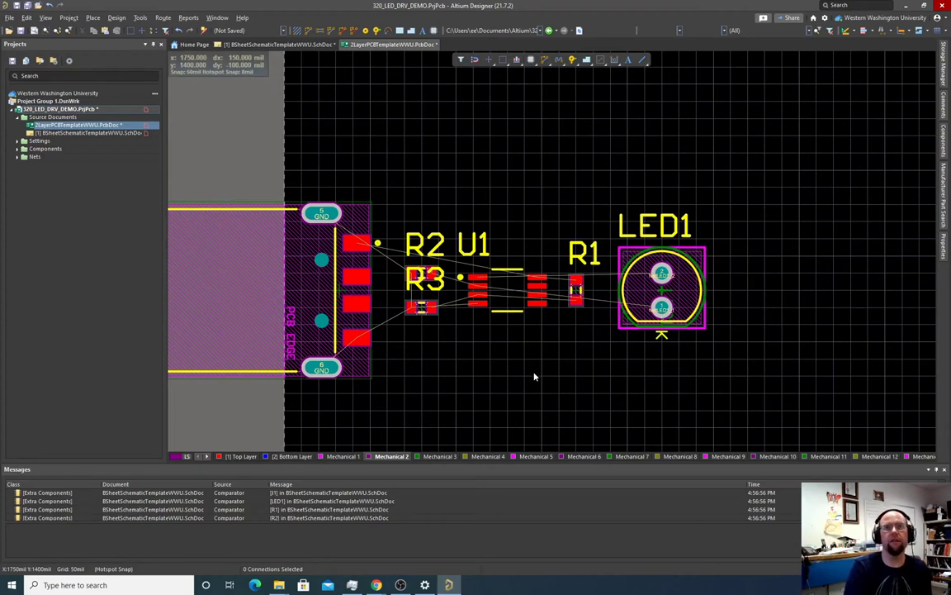
- Place the R3 and U1 designators centred below their components and the R2 and R1 designators centred above theirs
{"action": "left_click", "coordinate": [413, 289]}
{"action": "left_click_drag", "start_coordinate": [411, 288], "coordinate": [407, 349]}
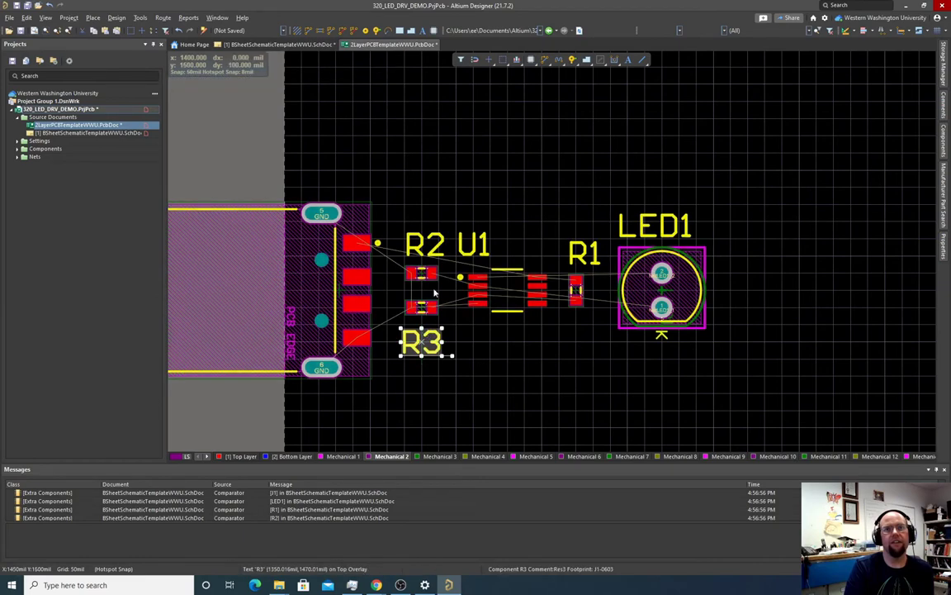
{"action": "left_click", "coordinate": [423, 244]}
{"action": "mouse_move", "coordinate": [422, 241]}
{"action": "left_mouse_down"}
{"action": "mouse_move", "coordinate": [421, 250]}
{"action": "mouse_move", "coordinate": [421, 234]}
{"action": "left_mouse_up"}
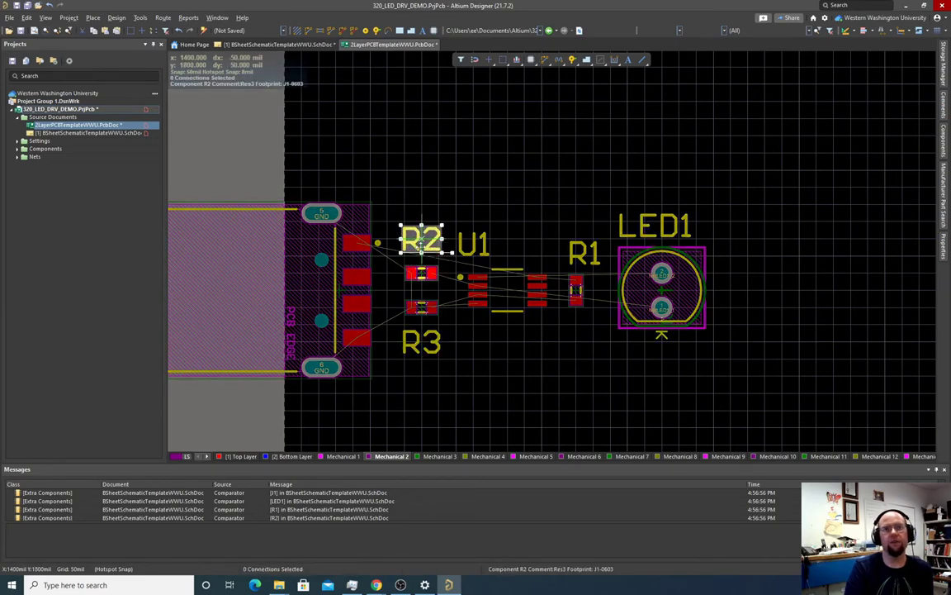
{"action": "left_click_drag", "start_coordinate": [499, 248], "coordinate": [509, 254]}
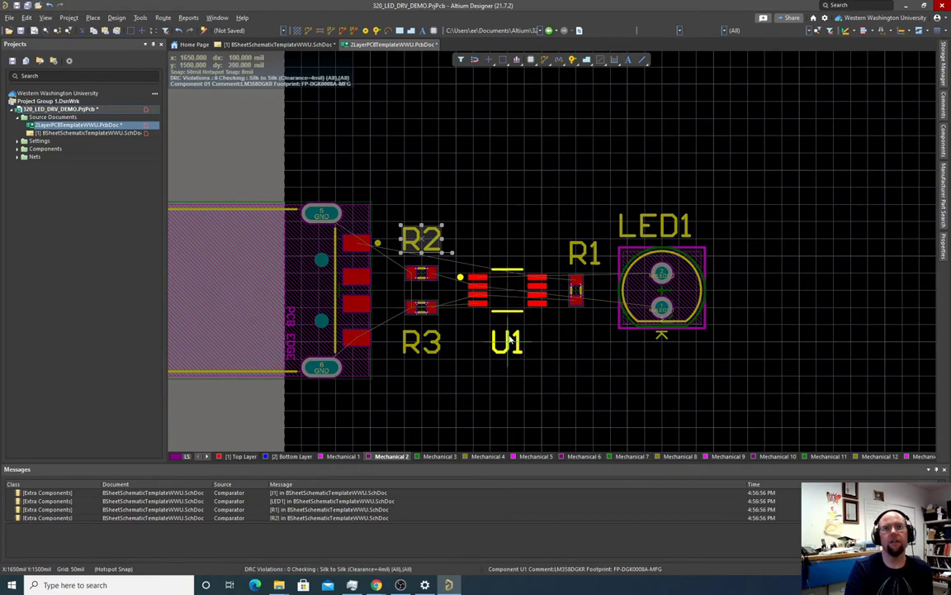
{"action": "left_click_drag", "start_coordinate": [584, 254], "coordinate": [581, 257]}
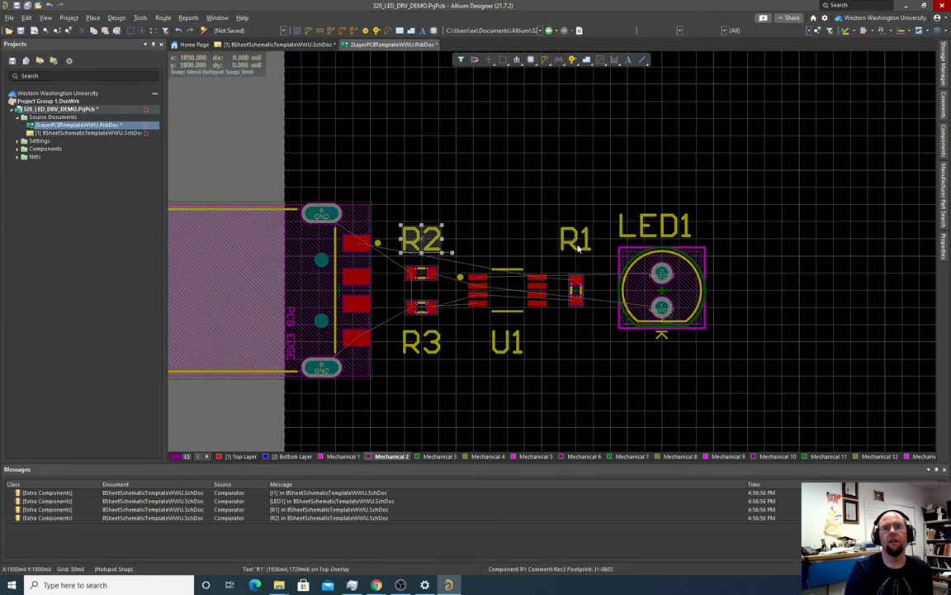
- Move the J1 designator onto the connector body inside the board edge, between the mounting holes and next to the silkscreen line
{"action": "right_click_drag", "start_coordinate": [399, 390], "coordinate": [580, 387]}
{"action": "left_click_drag", "start_coordinate": [300, 187], "coordinate": [529, 255]}
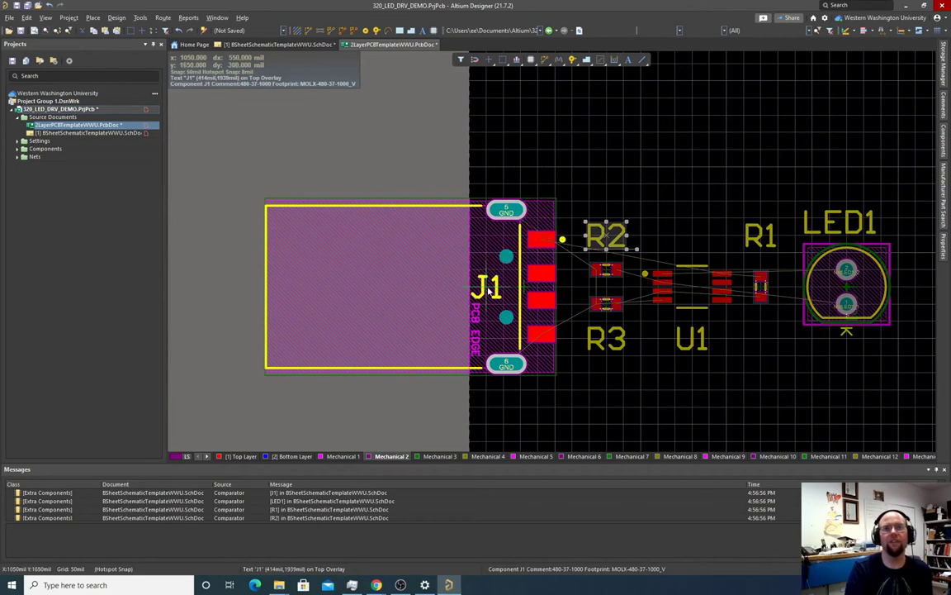
{"action": "left_click_drag", "start_coordinate": [488, 291], "coordinate": [488, 289]}
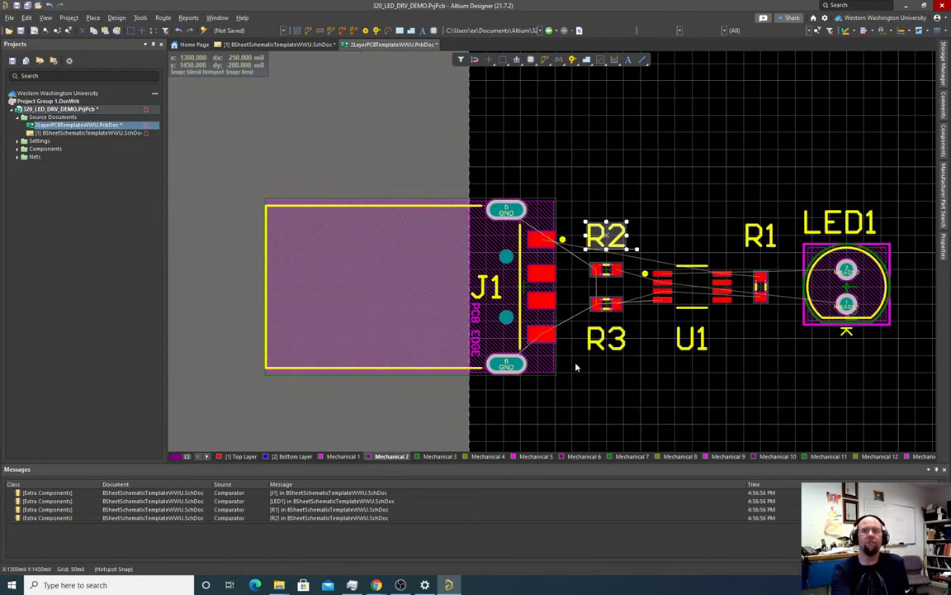
{"action": "left_click", "coordinate": [487, 296]}
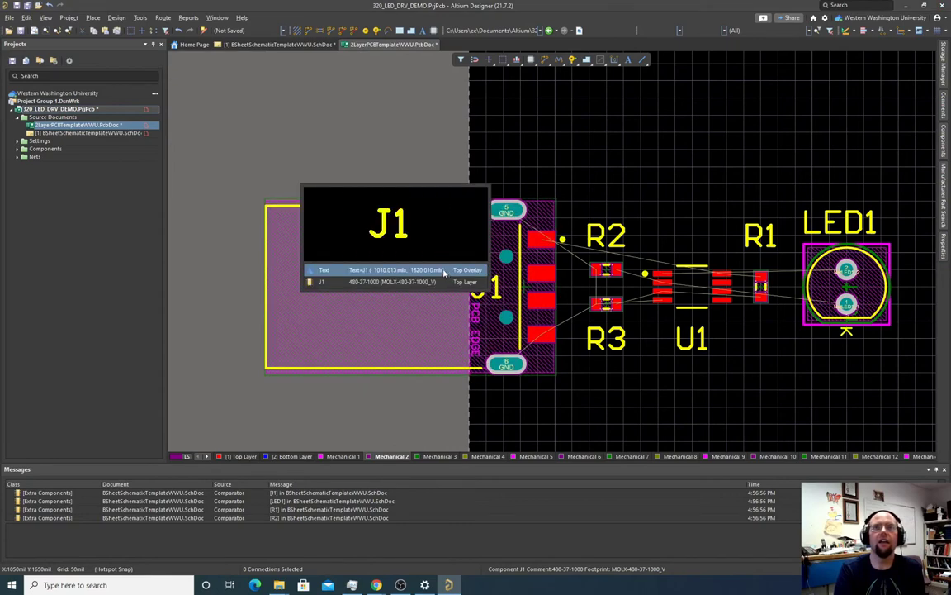
{"action": "left_click", "coordinate": [396, 270]}
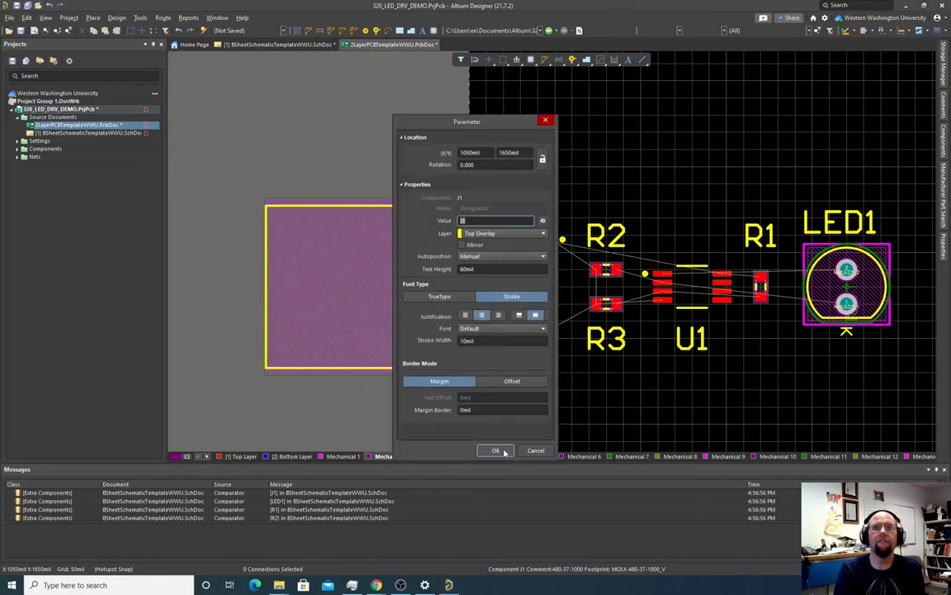
{"action": "key", "text": "Return"}
{"action": "left_click_drag", "start_coordinate": [487, 286], "coordinate": [504, 286]}
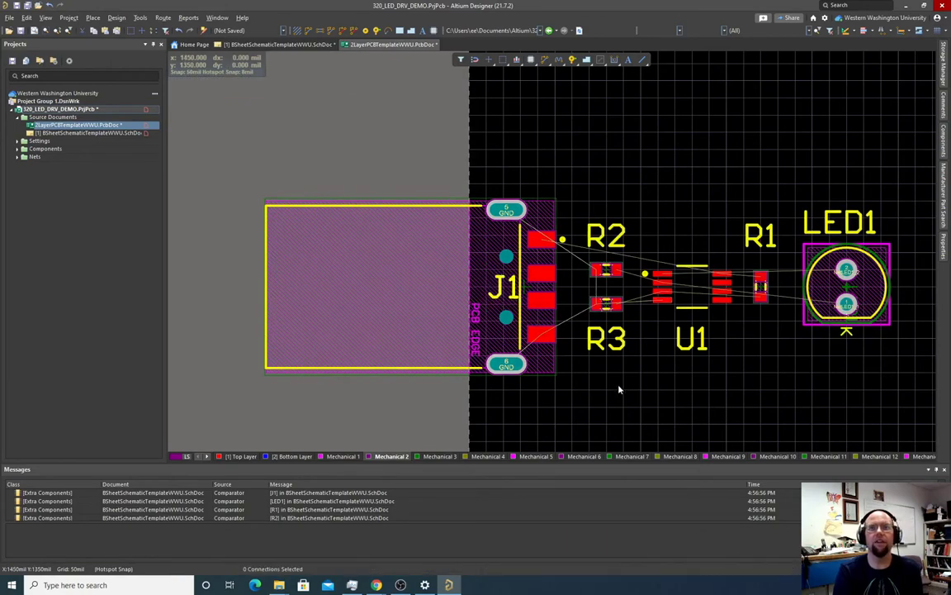
{"action": "left_click", "coordinate": [621, 388]}
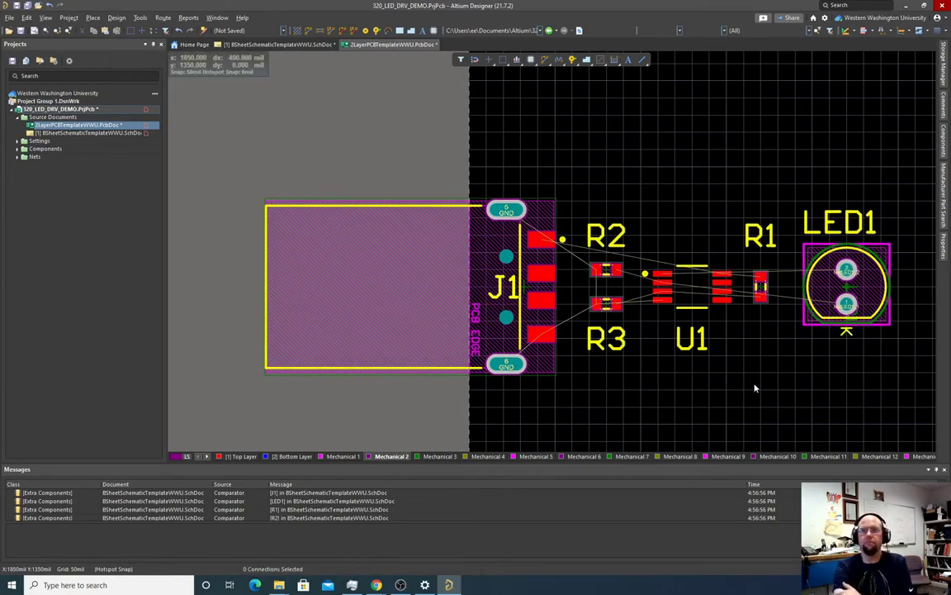
- Examine the pad net names and the unrouted connections between J1, R2, R3, U1 and R1
{"action": "scroll", "coordinate": [760, 388], "scroll_direction": "right", "scroll_amount": 4, "text": "shift"}
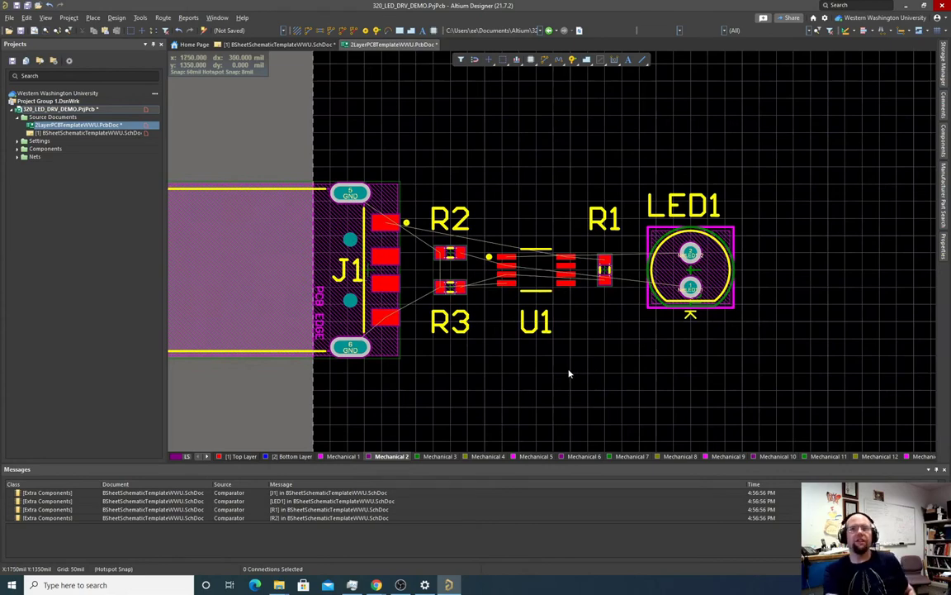
{"action": "scroll", "coordinate": [569, 373], "scroll_direction": "down", "scroll_amount": 4}
{"action": "scroll", "coordinate": [568, 373], "scroll_direction": "up", "scroll_amount": 5}
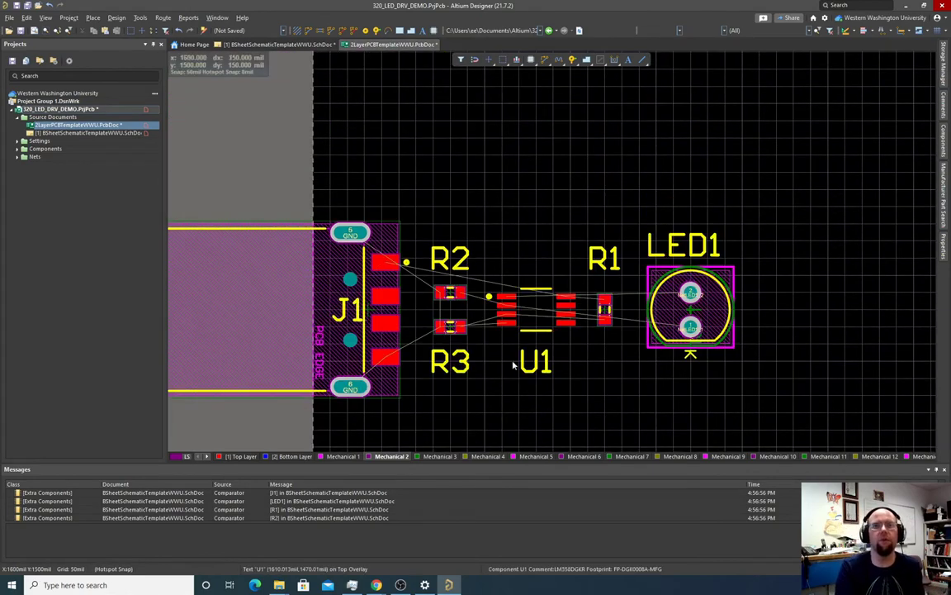
{"action": "scroll", "coordinate": [424, 302], "scroll_direction": "up", "scroll_amount": 5, "text": "ctrl"}
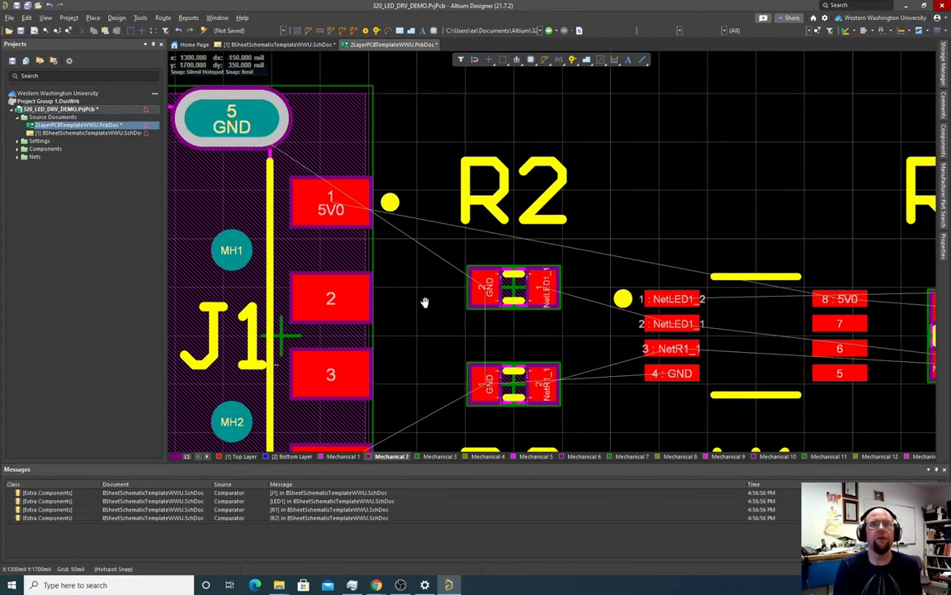
{"action": "scroll", "coordinate": [467, 250], "scroll_direction": "down", "scroll_amount": 3, "text": "ctrl"}
{"action": "scroll", "coordinate": [464, 254], "scroll_direction": "up", "scroll_amount": 2, "text": "ctrl"}
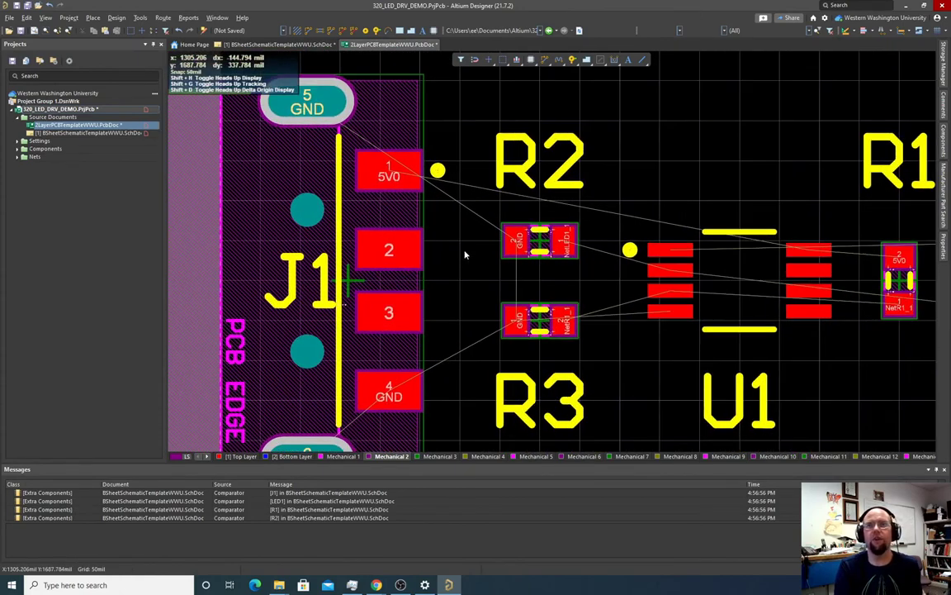
{"action": "scroll", "coordinate": [465, 254], "scroll_direction": "down", "scroll_amount": 2, "text": "ctrl"}
{"action": "scroll", "coordinate": [526, 266], "scroll_direction": "right", "scroll_amount": 2, "text": "shift"}
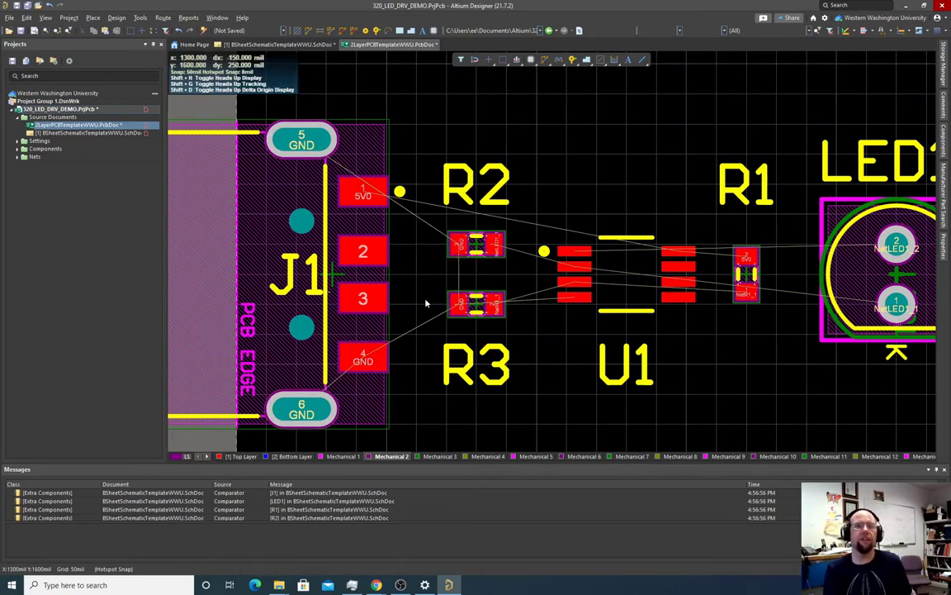
- Route a Top Layer track from R2 pad 1 to U1 pin 2, using a 10 mil snap grid
{"action": "left_click", "coordinate": [240, 456]}
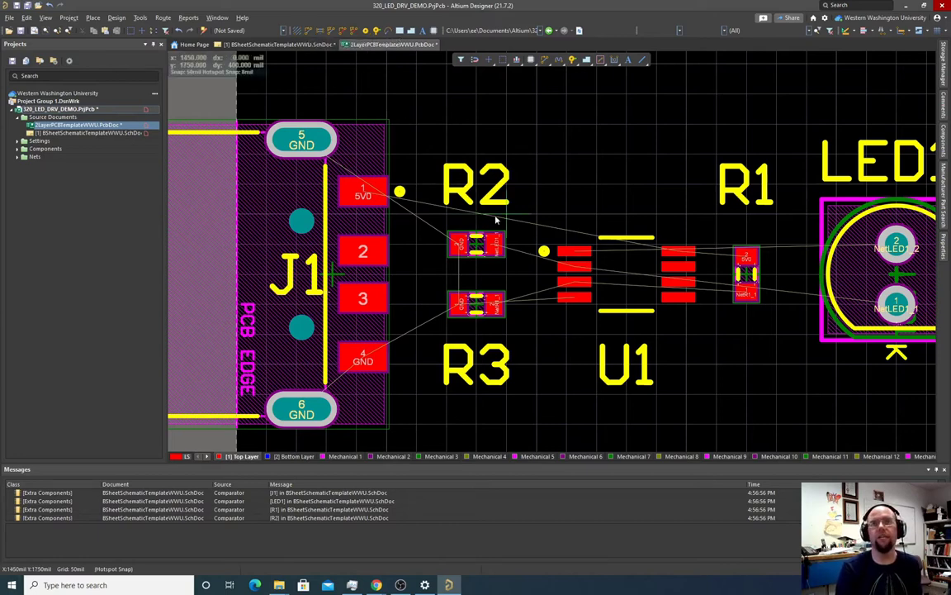
{"action": "left_click", "coordinate": [498, 245]}
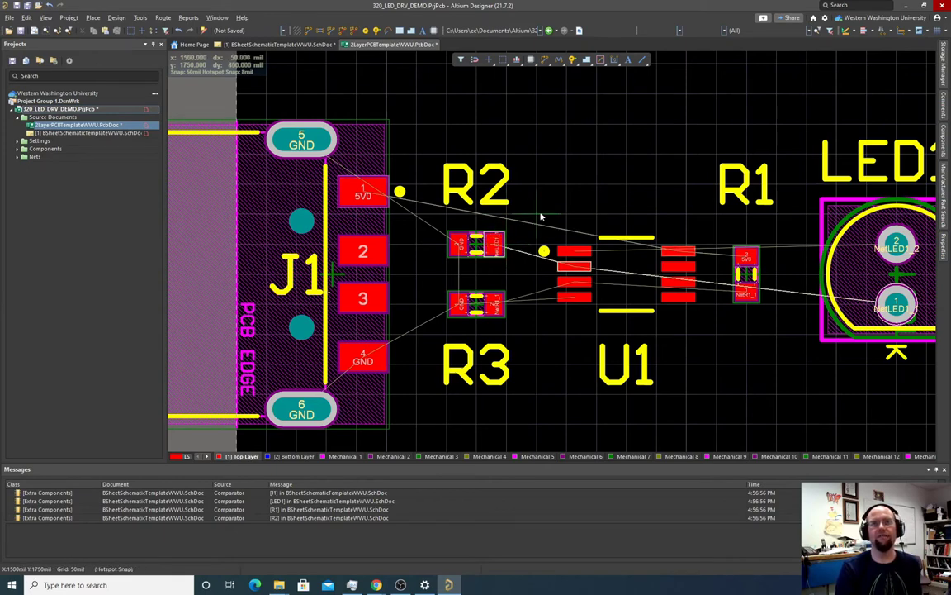
{"action": "key", "text": "ctrl+w"}
{"action": "left_click", "coordinate": [494, 245]}
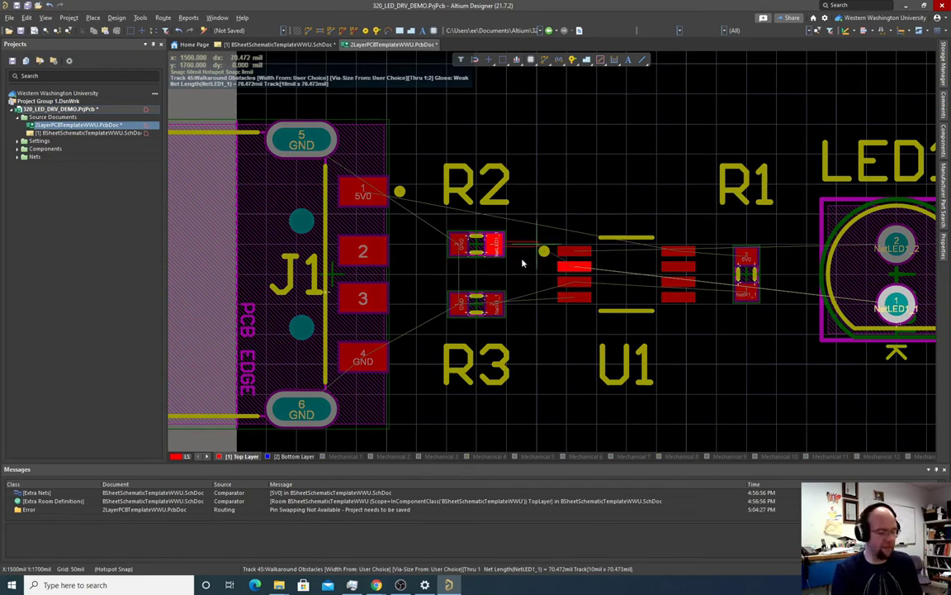
{"action": "key", "text": "g"}
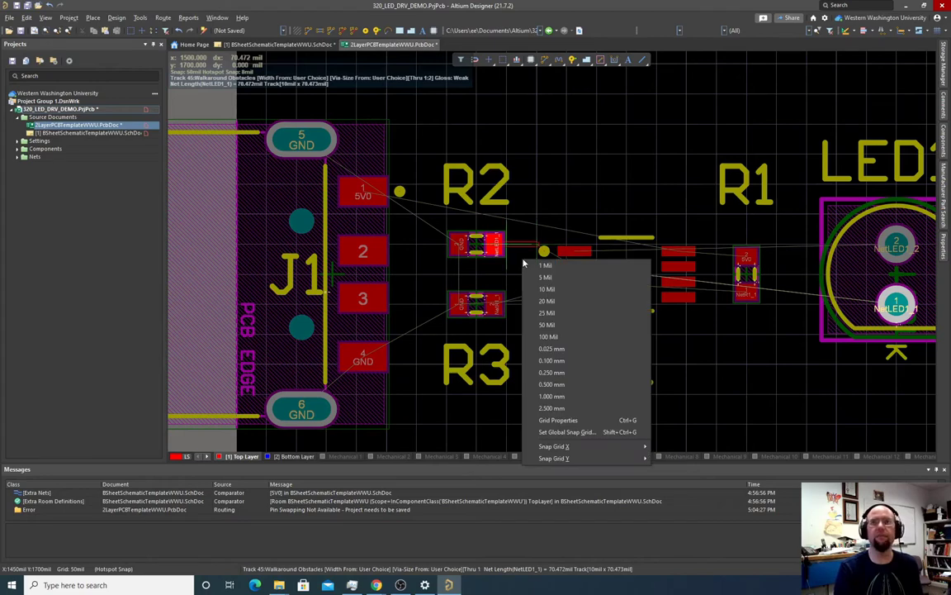
{"action": "key", "text": "Down"}
{"action": "key", "text": "Down"}
{"action": "key", "text": "Return"}
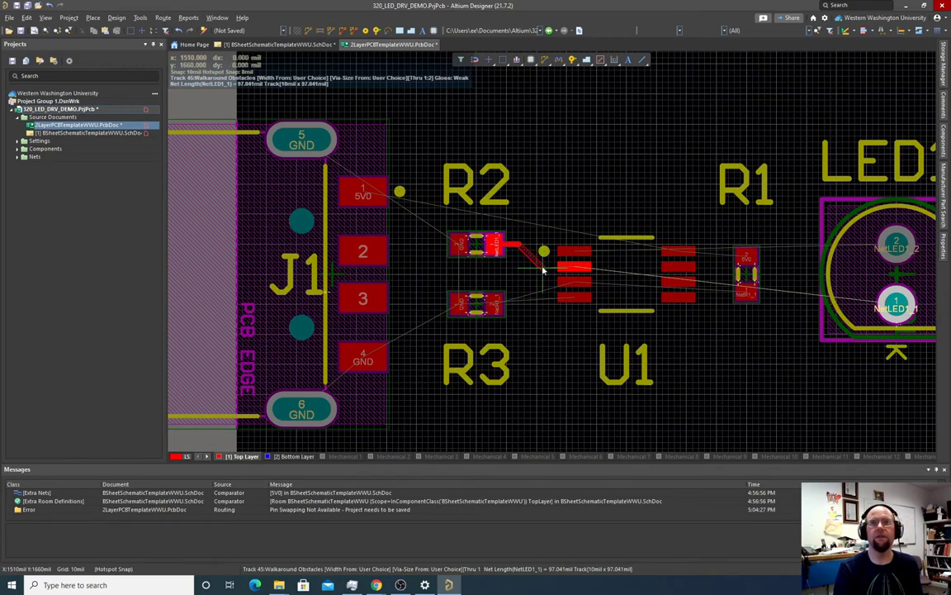
{"action": "left_click", "coordinate": [576, 267]}
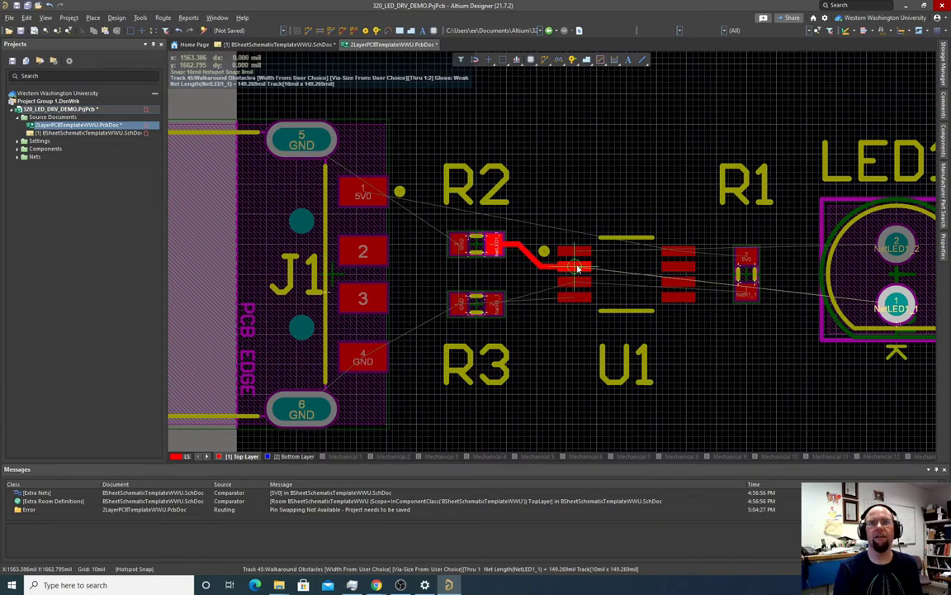
{"action": "right_click", "coordinate": [577, 267]}
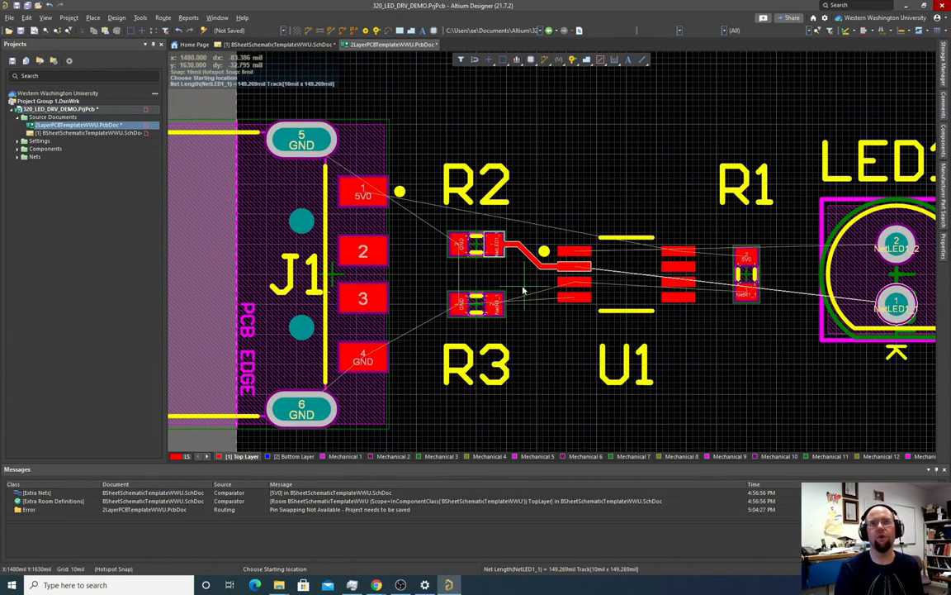
- Route Top Layer tracks from R3 pad 2 to U1 pin 3 and from U1 pin 8 to R1 pad 2
{"action": "left_click", "coordinate": [497, 306]}
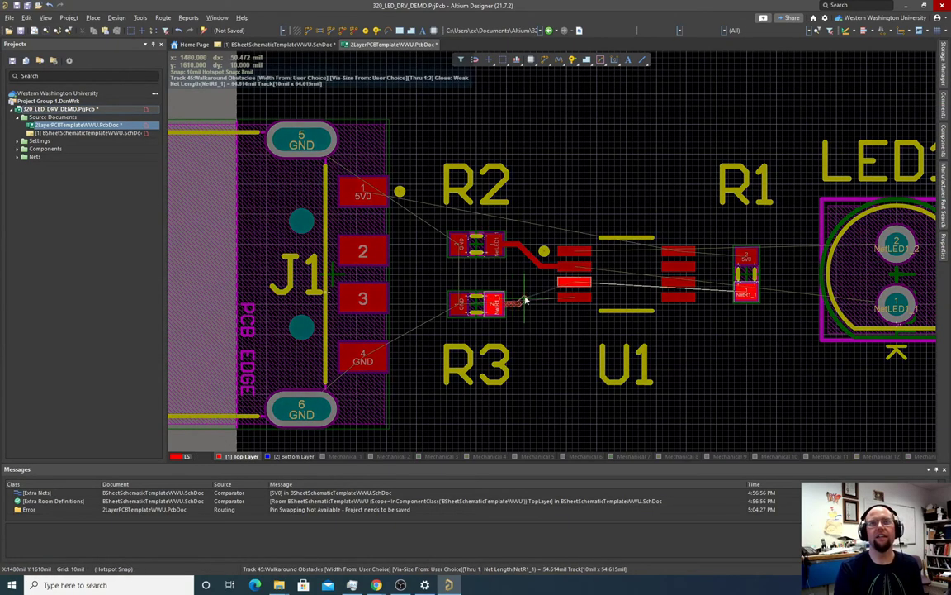
{"action": "left_click", "coordinate": [575, 286]}
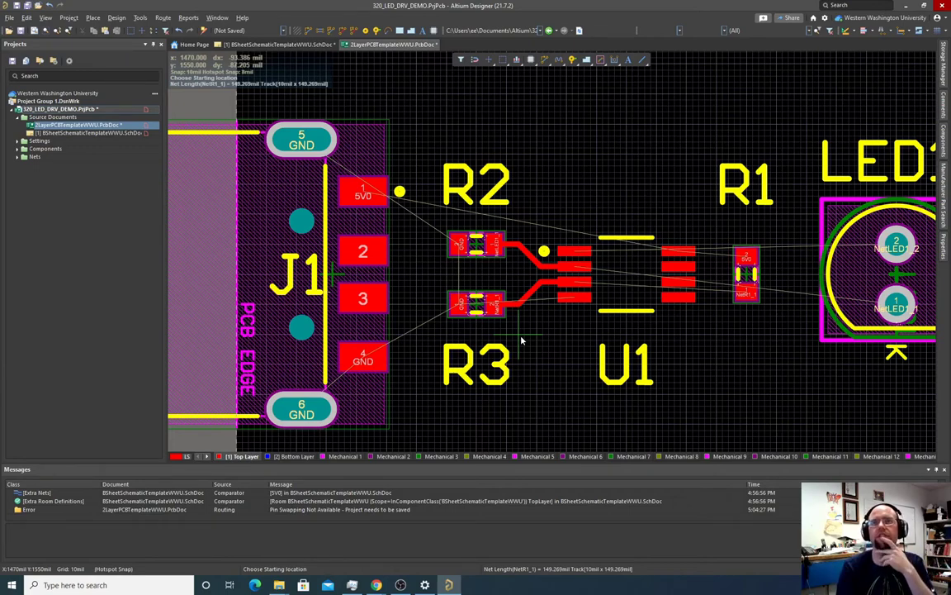
{"action": "left_click", "coordinate": [580, 252]}
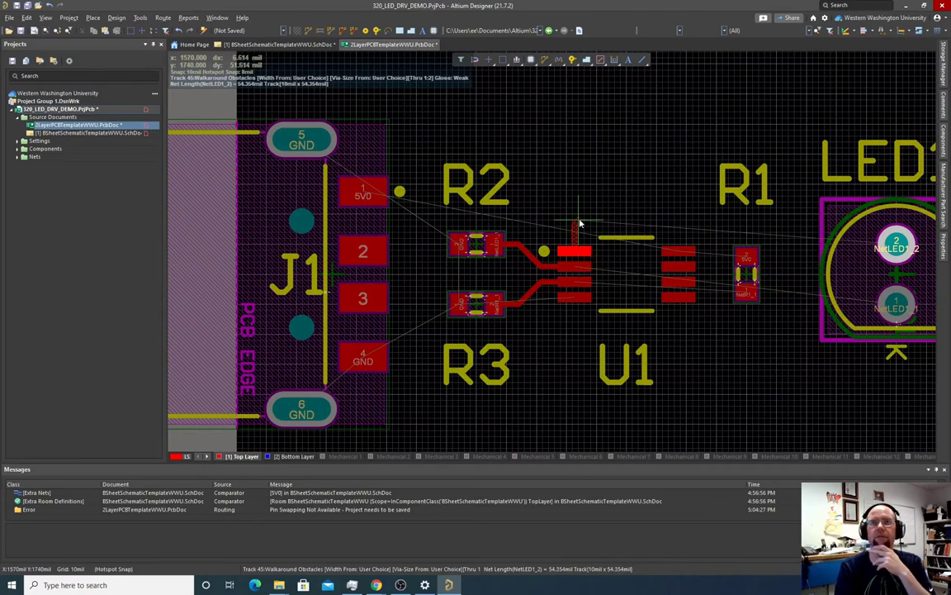
{"action": "right_click", "coordinate": [584, 223]}
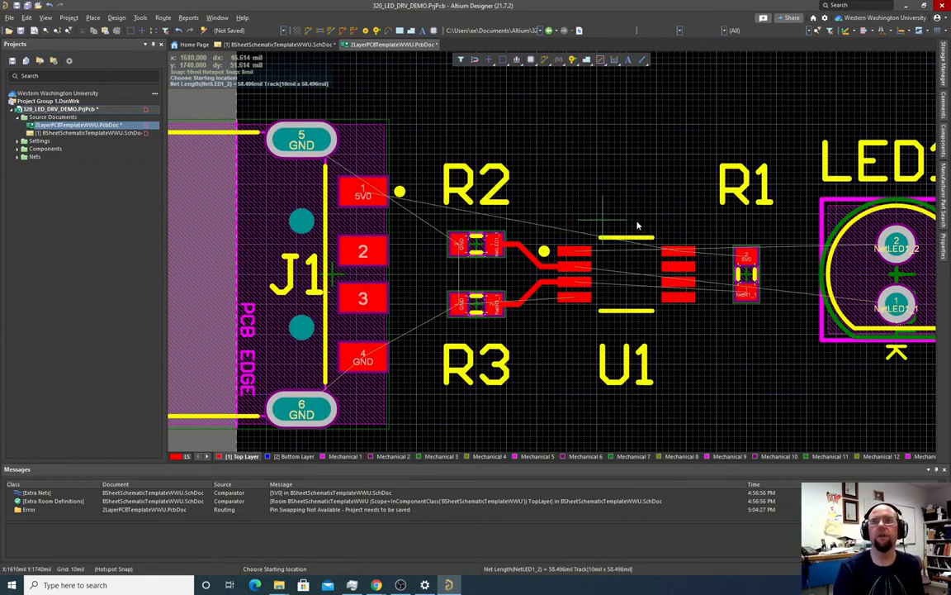
{"action": "left_click", "coordinate": [680, 256]}
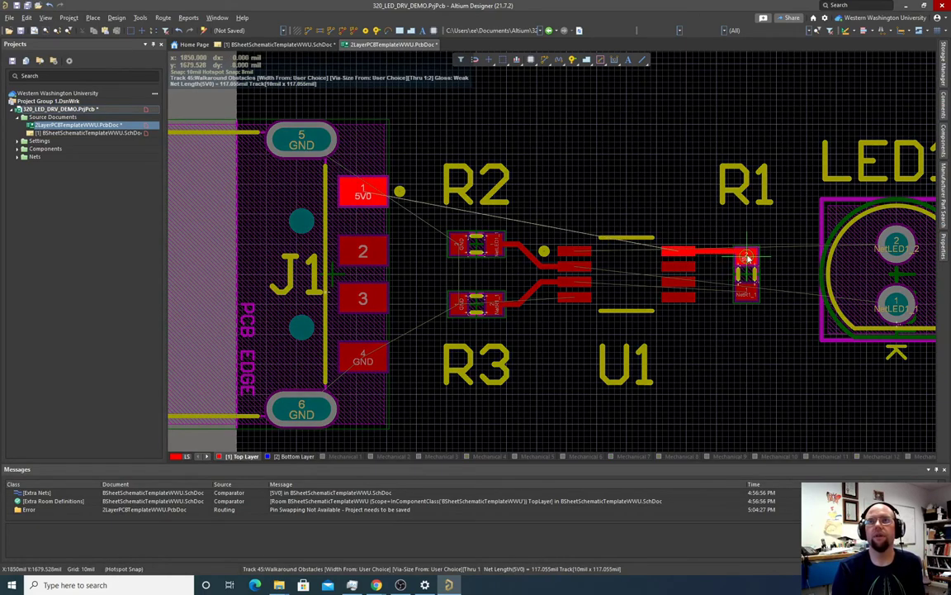
{"action": "left_click", "coordinate": [751, 259]}
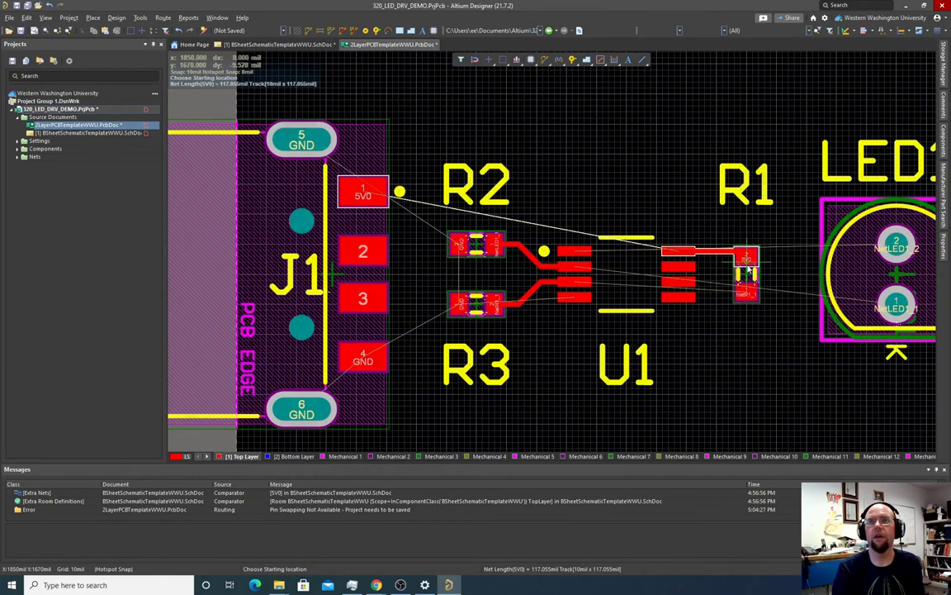
- Route the NetR1_1 track from U1 pin 3 between the pad rows and below pin 5 to R1 pad 1
{"action": "scroll", "coordinate": [731, 307], "scroll_direction": "up", "scroll_amount": 2, "text": "ctrl"}
{"action": "scroll", "coordinate": [731, 307], "scroll_direction": "up", "scroll_amount": 1, "text": "ctrl"}
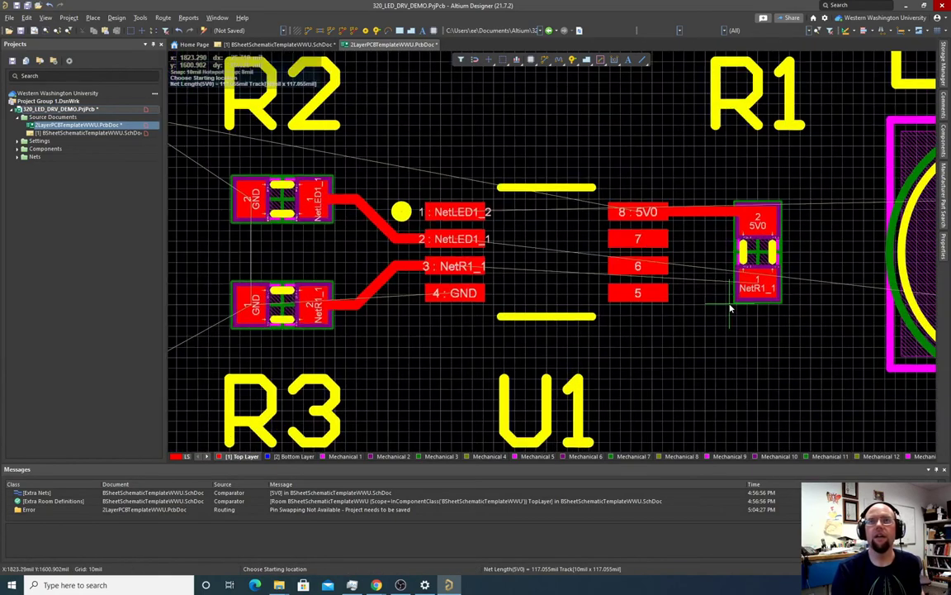
{"action": "left_click", "coordinate": [458, 269]}
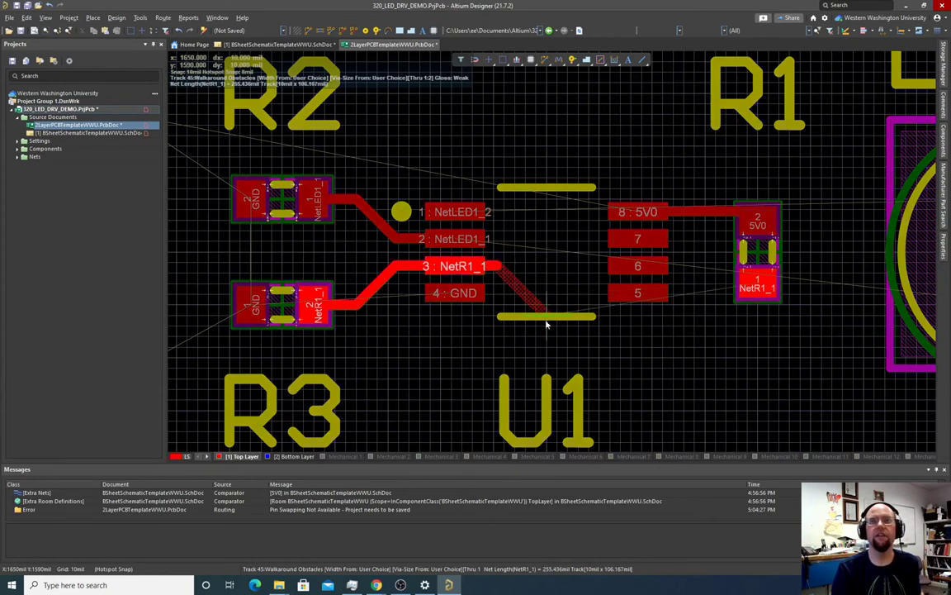
{"action": "left_click", "coordinate": [684, 331]}
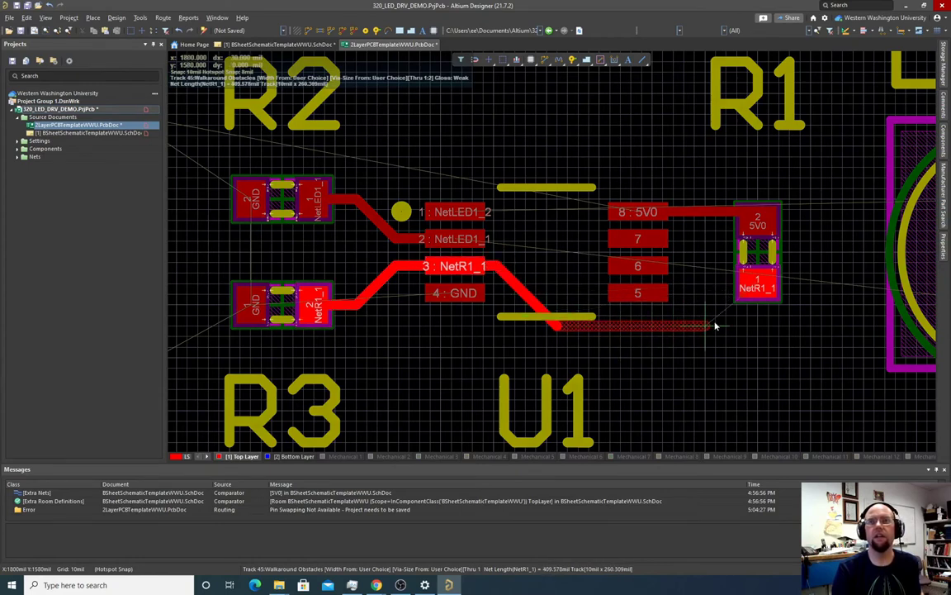
{"action": "left_click", "coordinate": [758, 289]}
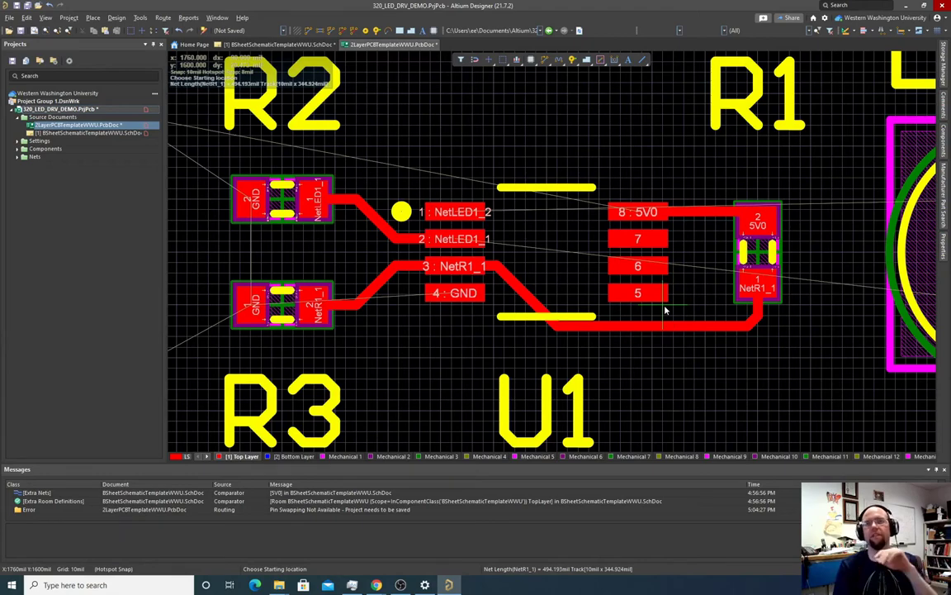
- Start a Top Layer GND track at J1 pad 6 and set its via hole size to 13 mil and via diameter to 27 mil
{"action": "scroll", "coordinate": [559, 256], "scroll_direction": "down", "scroll_amount": 2}
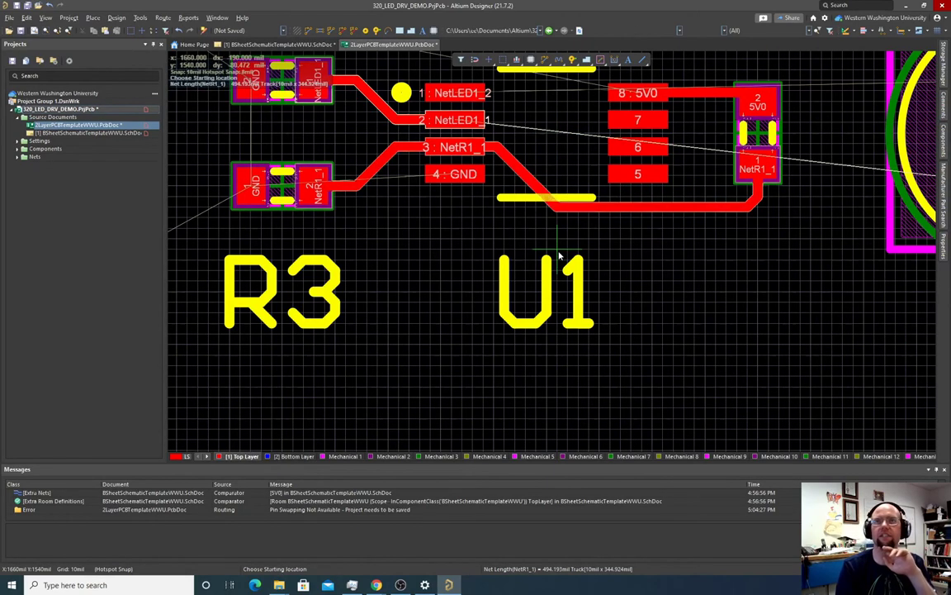
{"action": "scroll", "coordinate": [558, 256], "scroll_direction": "up", "scroll_amount": 3}
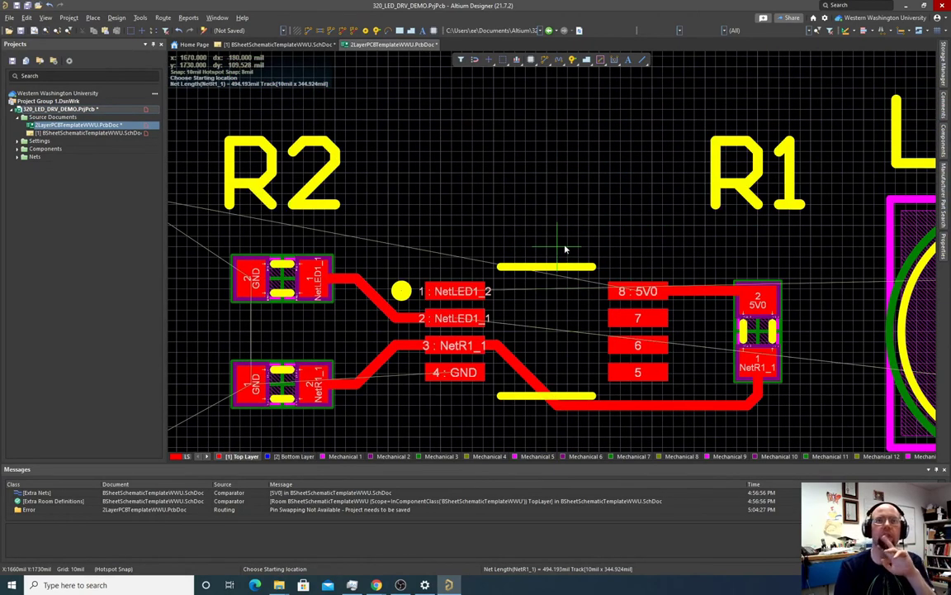
{"action": "scroll", "coordinate": [542, 275], "scroll_direction": "down", "scroll_amount": 2, "text": "ctrl"}
{"action": "scroll", "coordinate": [435, 350], "scroll_direction": "down", "scroll_amount": 2}
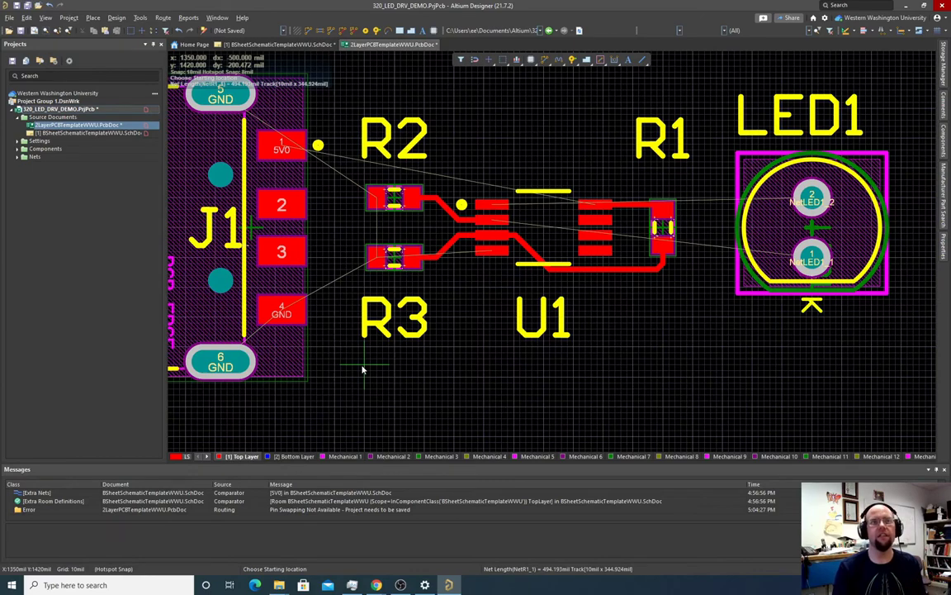
{"action": "left_click", "coordinate": [240, 359]}
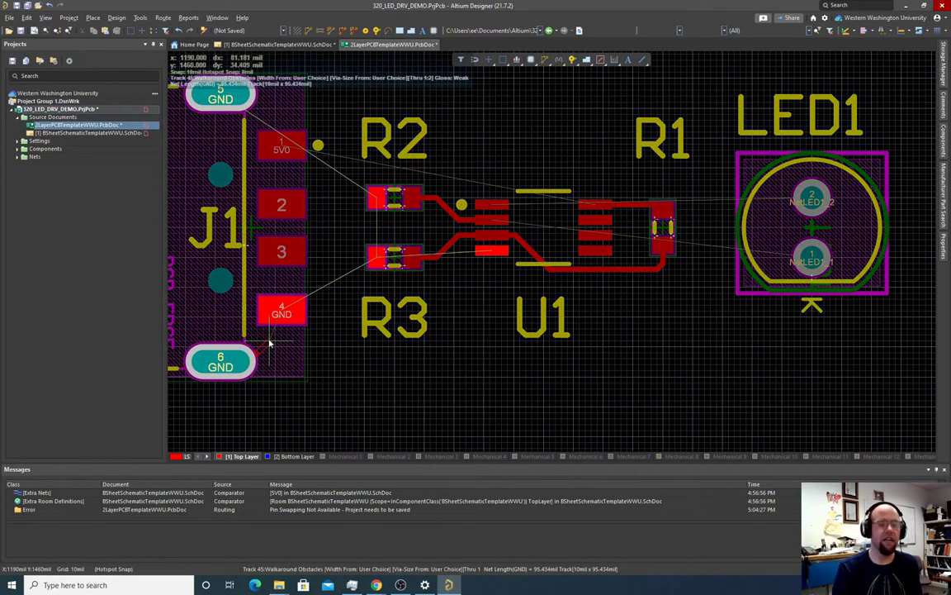
{"action": "key", "text": "Tab"}
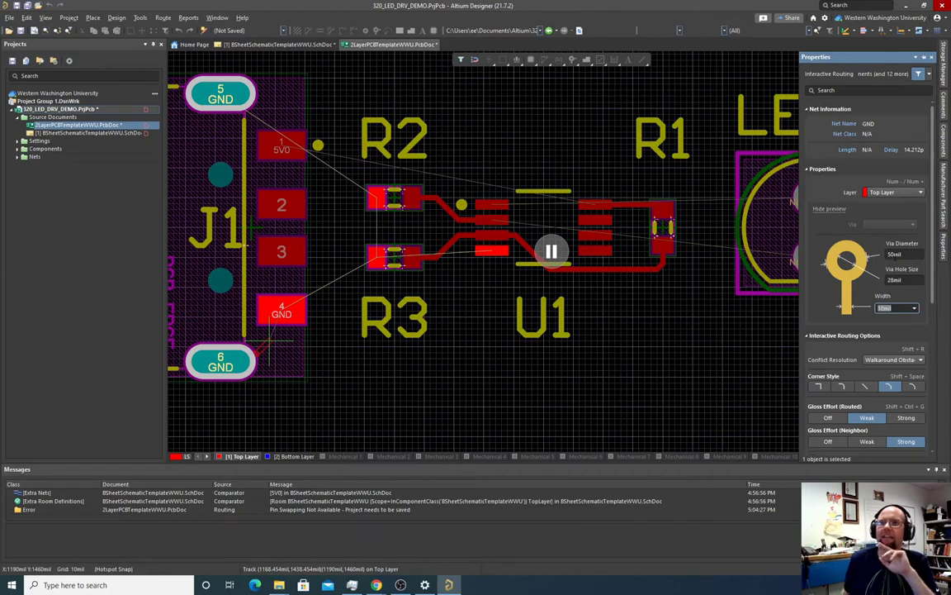
{"action": "key", "text": "shift+Tab"}
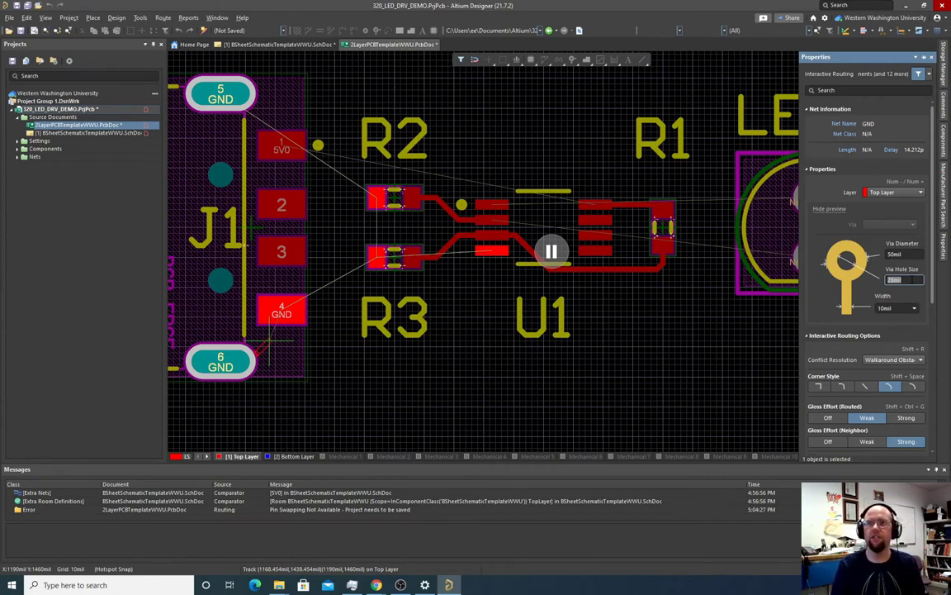
{"action": "type", "text": "12"}
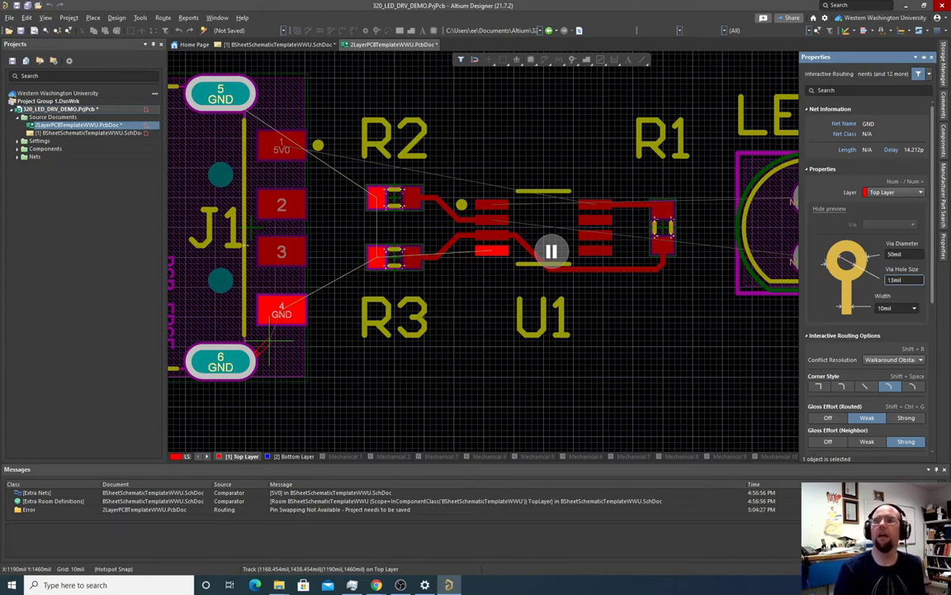
{"action": "left_click", "coordinate": [905, 255]}
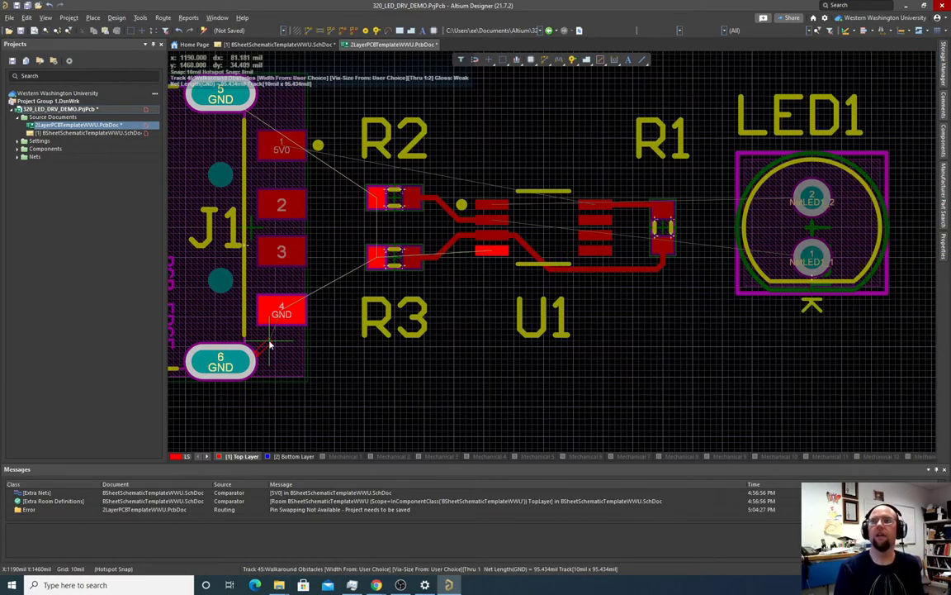
- Set the track width to 24 mil and route GND from J1 pad 6 through J1 pad 4 and R3 pad 1 to R2 pad 2
{"action": "key", "text": "Tab"}
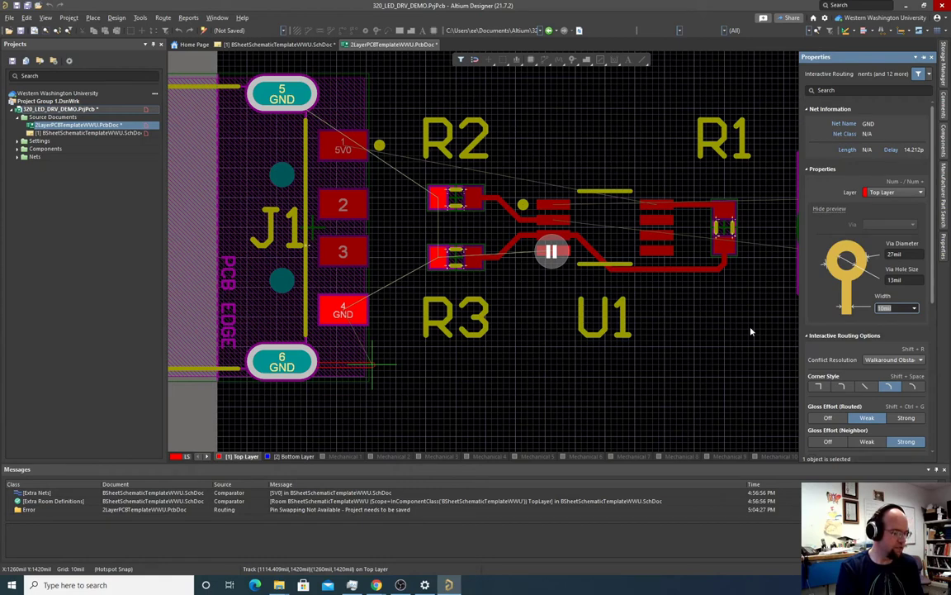
{"action": "left_click", "coordinate": [551, 252]}
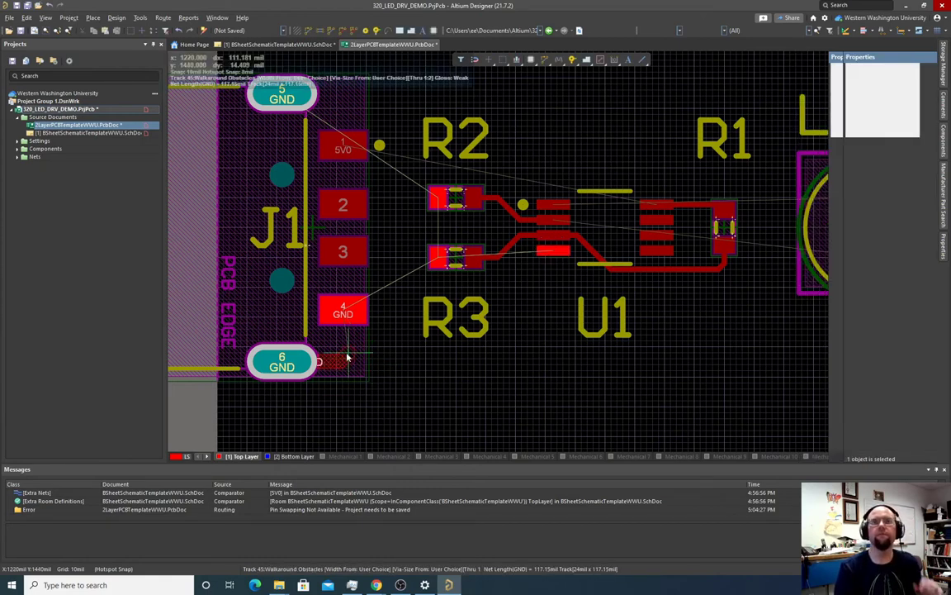
{"action": "left_click", "coordinate": [344, 315]}
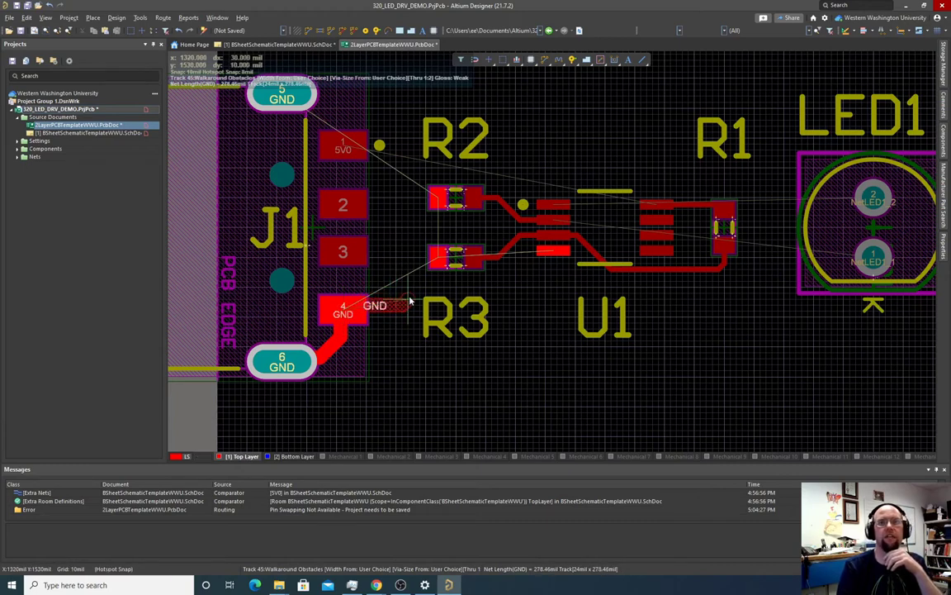
{"action": "left_click", "coordinate": [438, 258]}
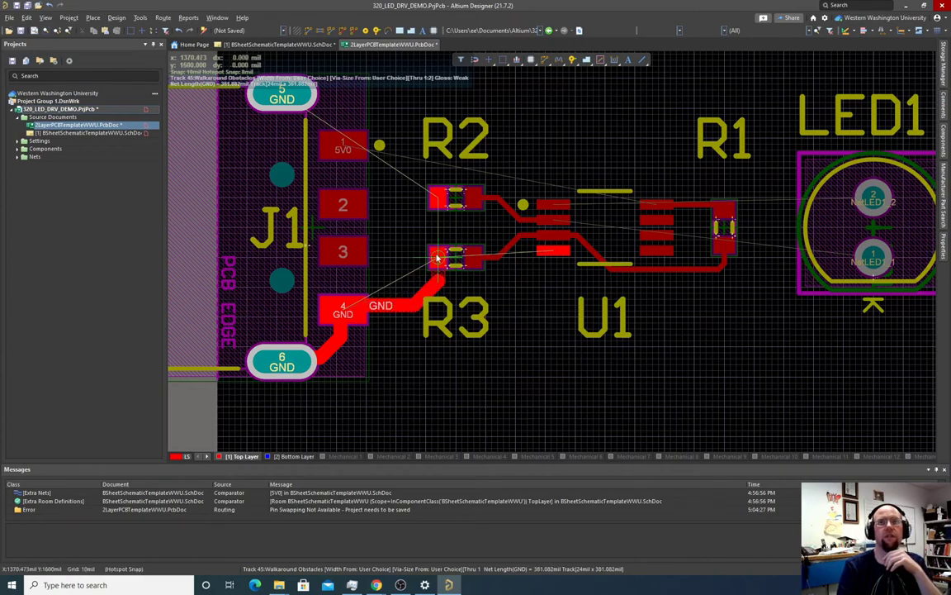
{"action": "left_click", "coordinate": [436, 202]}
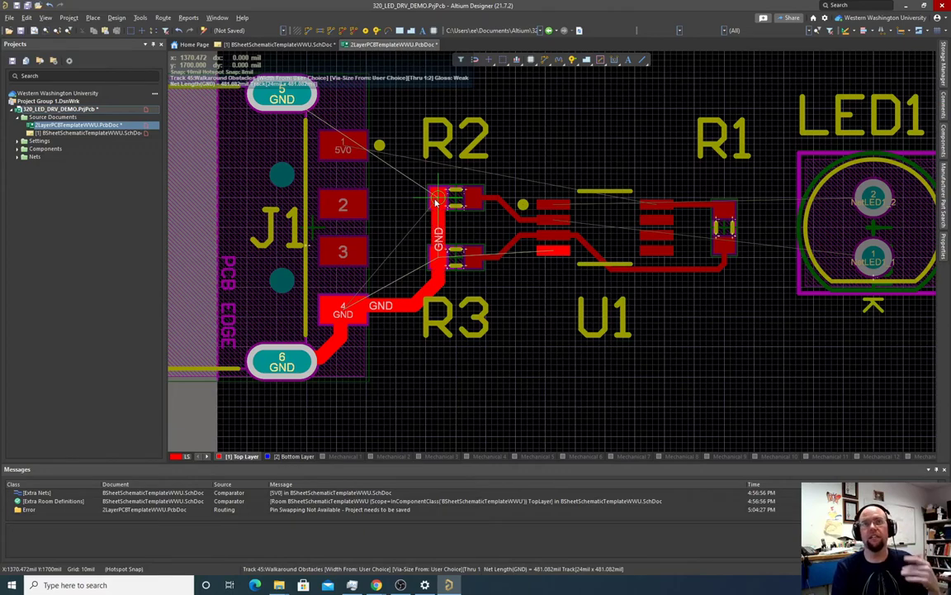
{"action": "right_click", "coordinate": [436, 202]}
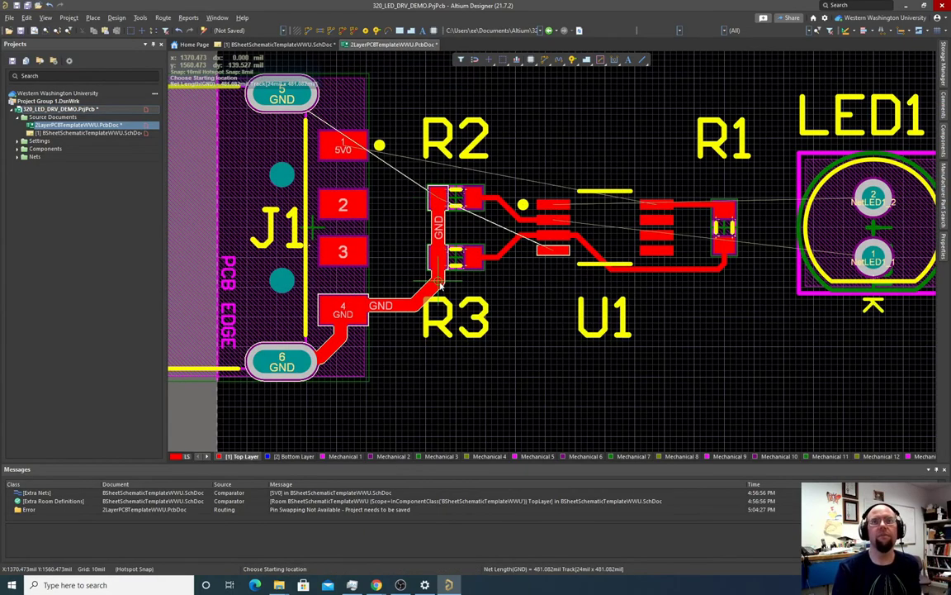
- Route a 24 mil GND track from J1 pad 6 to J1 pad 5 along the board-edge side of the connector
{"action": "scroll", "coordinate": [442, 266], "scroll_direction": "up", "scroll_amount": 4, "text": "ctrl"}
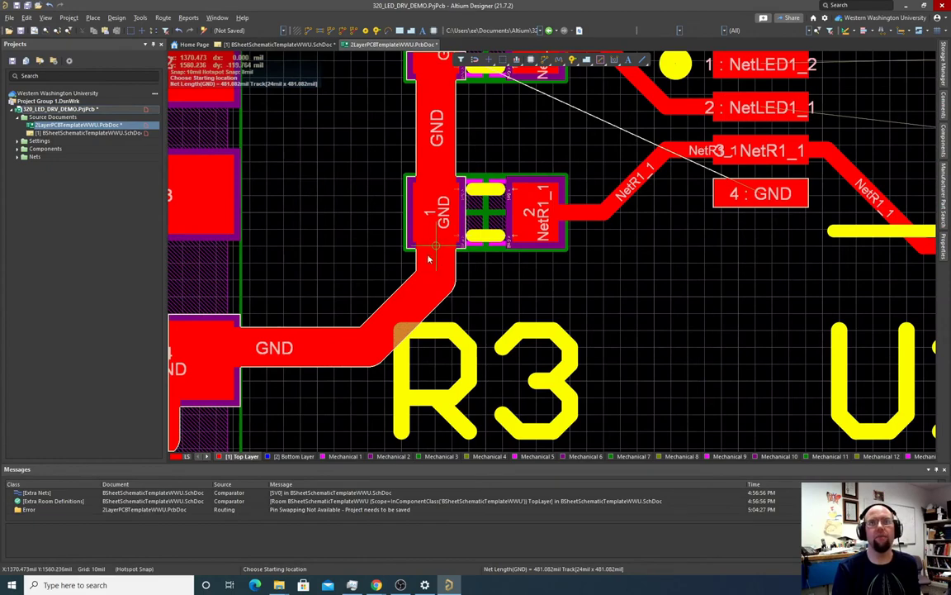
{"action": "scroll", "coordinate": [426, 264], "scroll_direction": "down", "scroll_amount": 2, "text": "ctrl"}
{"action": "scroll", "coordinate": [427, 258], "scroll_direction": "down", "scroll_amount": 1, "text": "ctrl"}
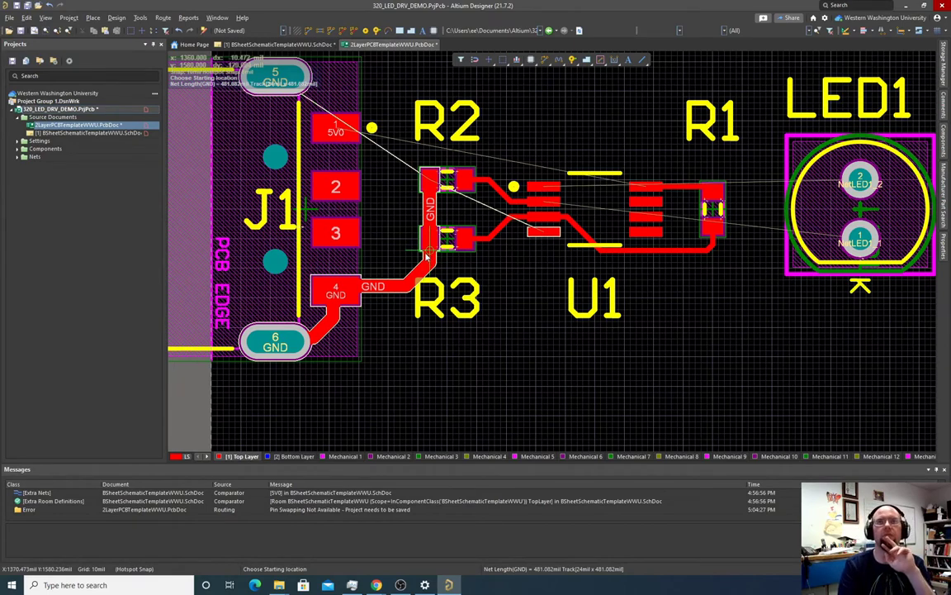
{"action": "scroll", "coordinate": [323, 293], "scroll_direction": "up", "scroll_amount": 2}
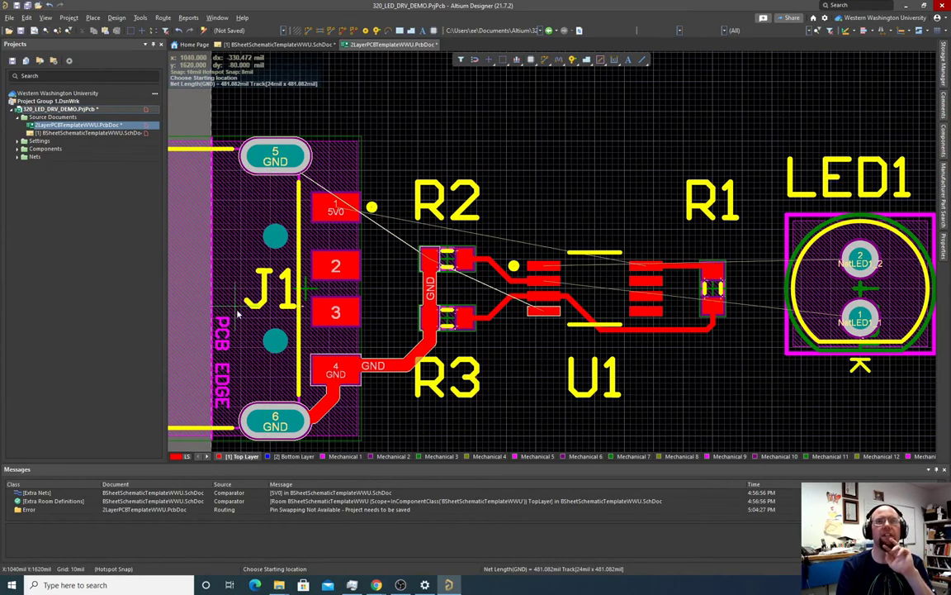
{"action": "left_click", "coordinate": [275, 421]}
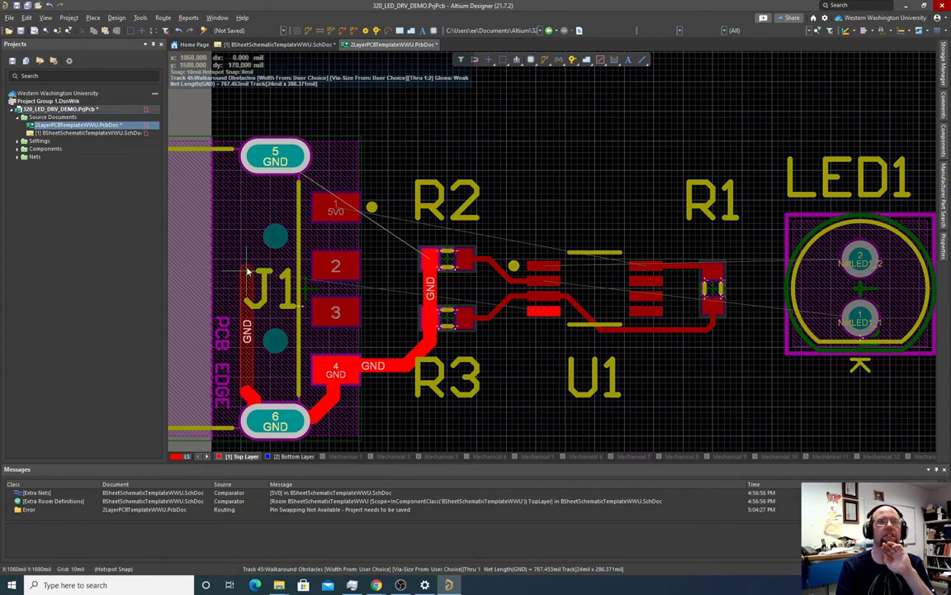
{"action": "left_click", "coordinate": [281, 161]}
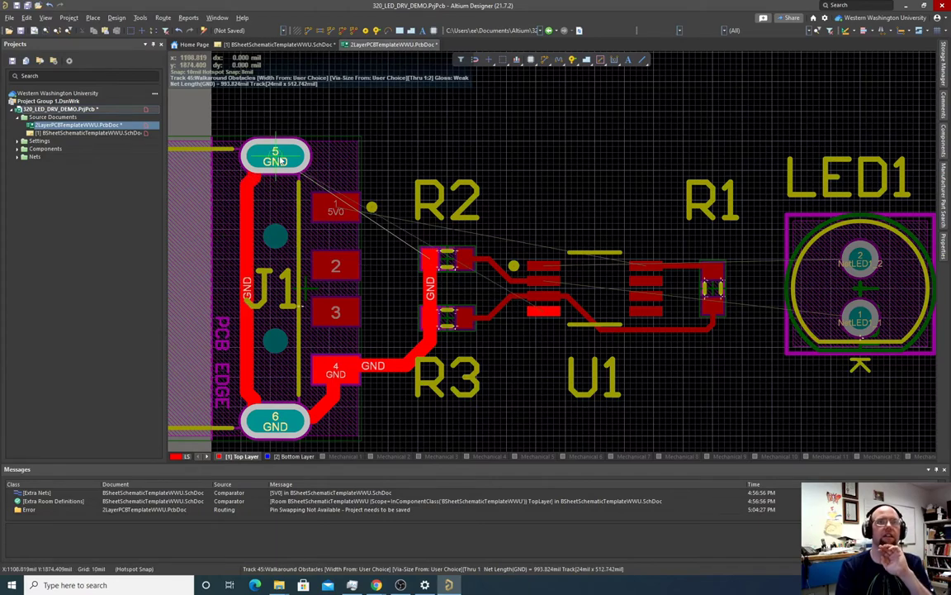
{"action": "key", "text": "Escape"}
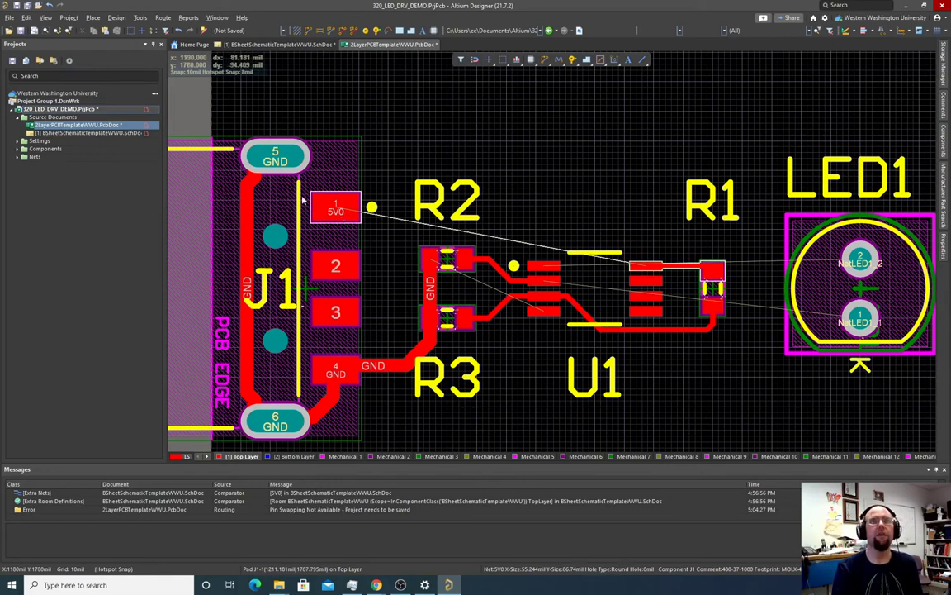
- Route a 24 mil Top Layer 5V0 track from J1 pad 1 above R2 and diagonally down to U1 pin 8
{"action": "left_click", "coordinate": [308, 32]}
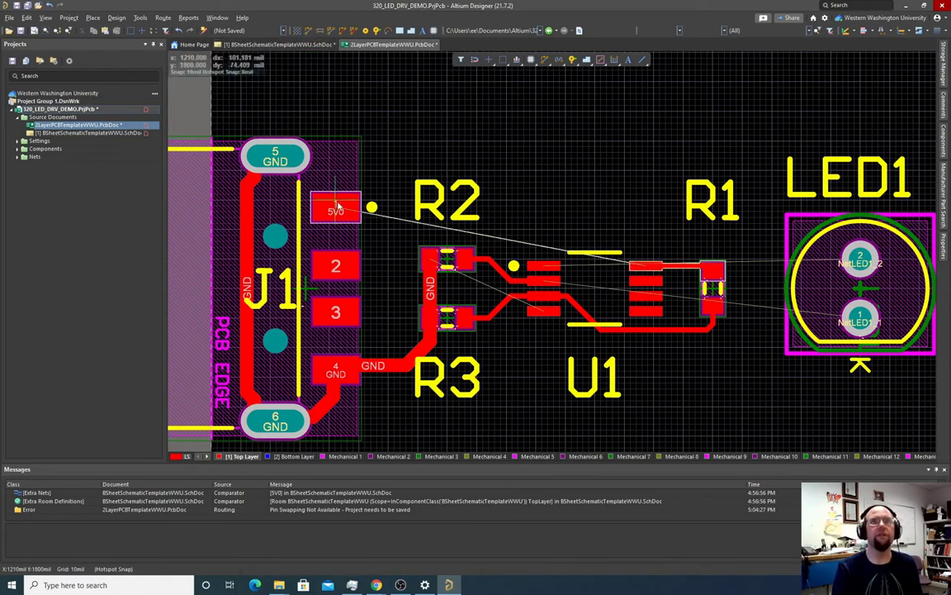
{"action": "left_click", "coordinate": [336, 206]}
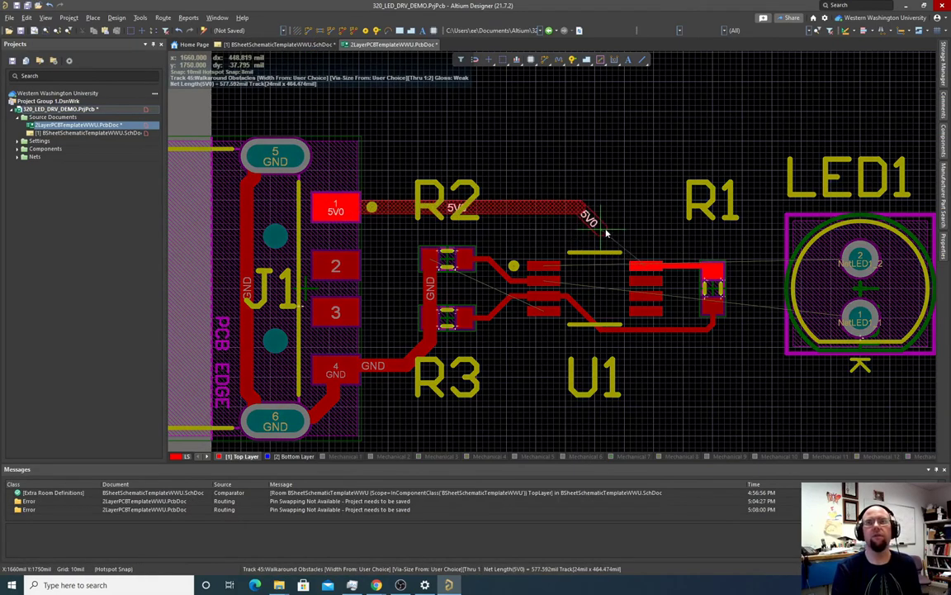
{"action": "left_click", "coordinate": [647, 264]}
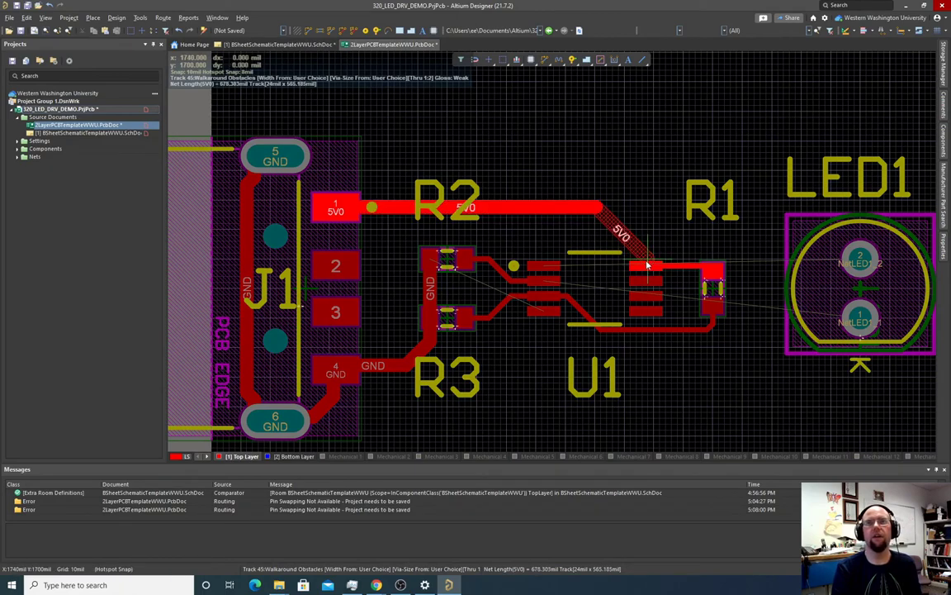
{"action": "left_click", "coordinate": [646, 264]}
{"action": "right_click", "coordinate": [648, 264]}
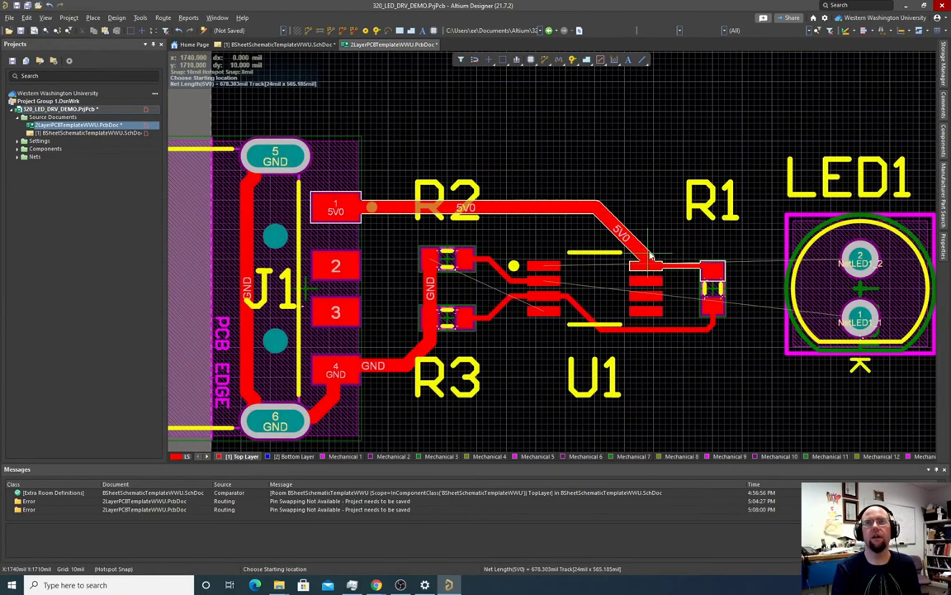
- Extend the 5V0 track into U1 pin 8 and delete the short segment overhanging the pad's lower edge
{"action": "left_click", "coordinate": [650, 263]}
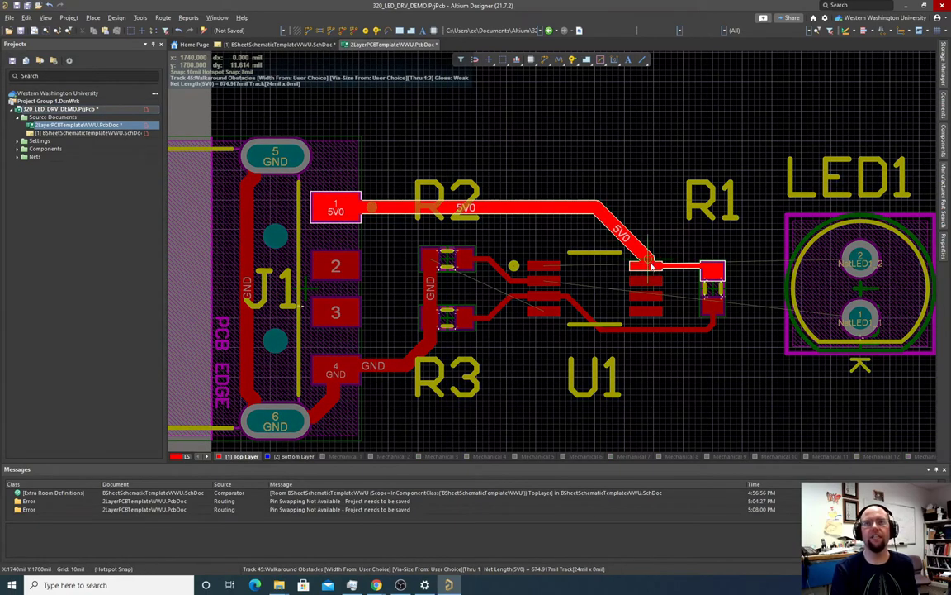
{"action": "scroll", "coordinate": [651, 270], "scroll_direction": "up", "scroll_amount": 6, "text": "ctrl"}
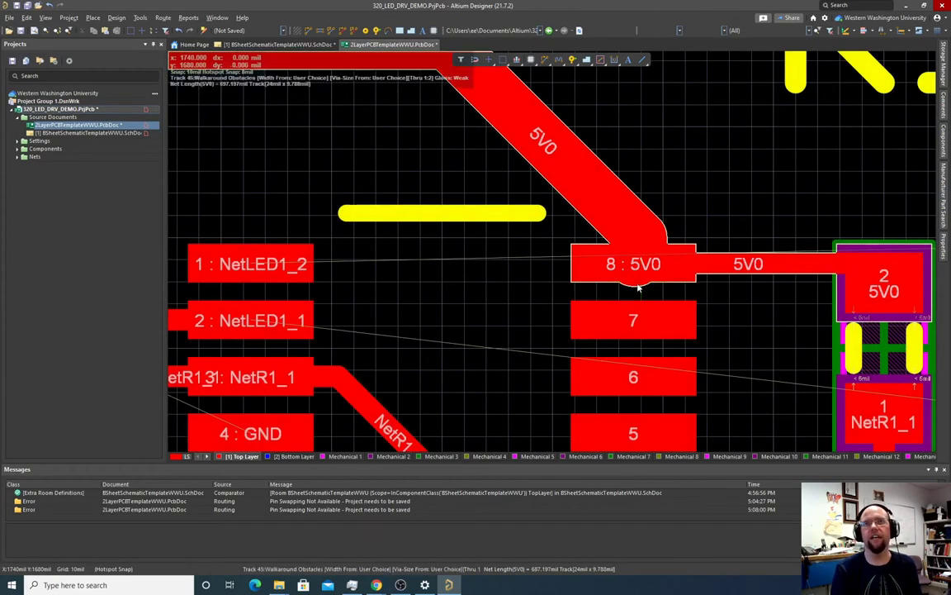
{"action": "key", "text": "Escape"}
{"action": "key", "text": "Escape"}
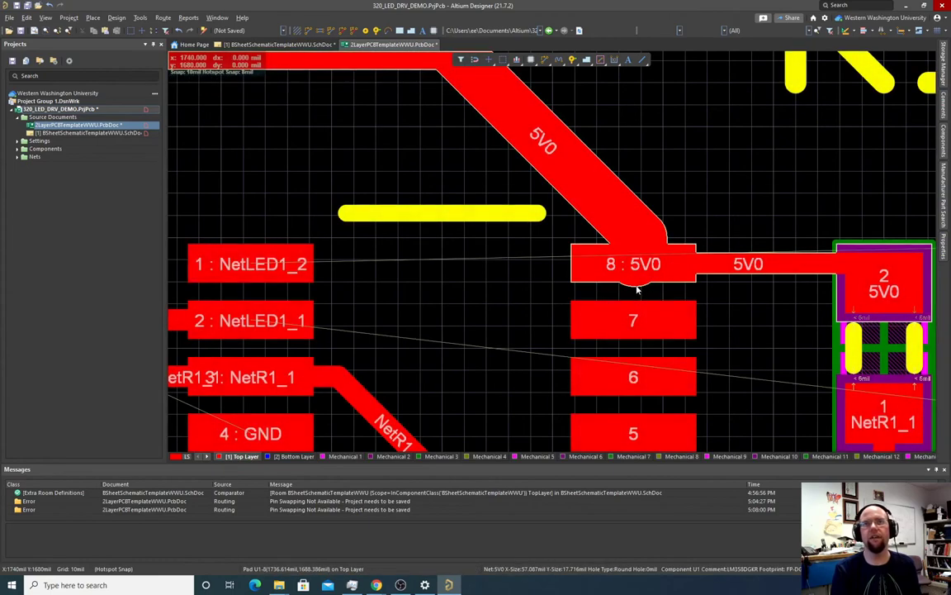
{"action": "left_click", "coordinate": [637, 285]}
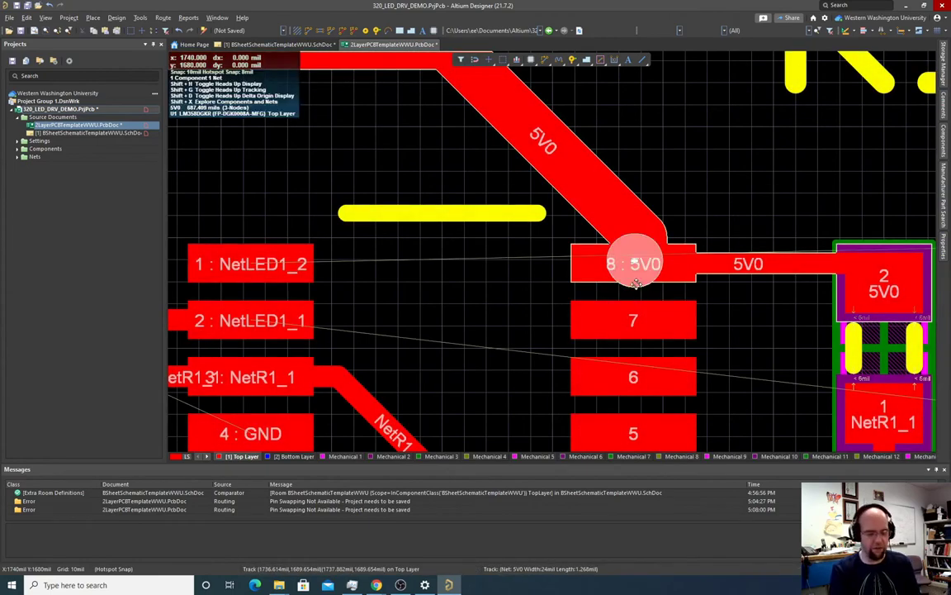
{"action": "left_click", "coordinate": [637, 285]}
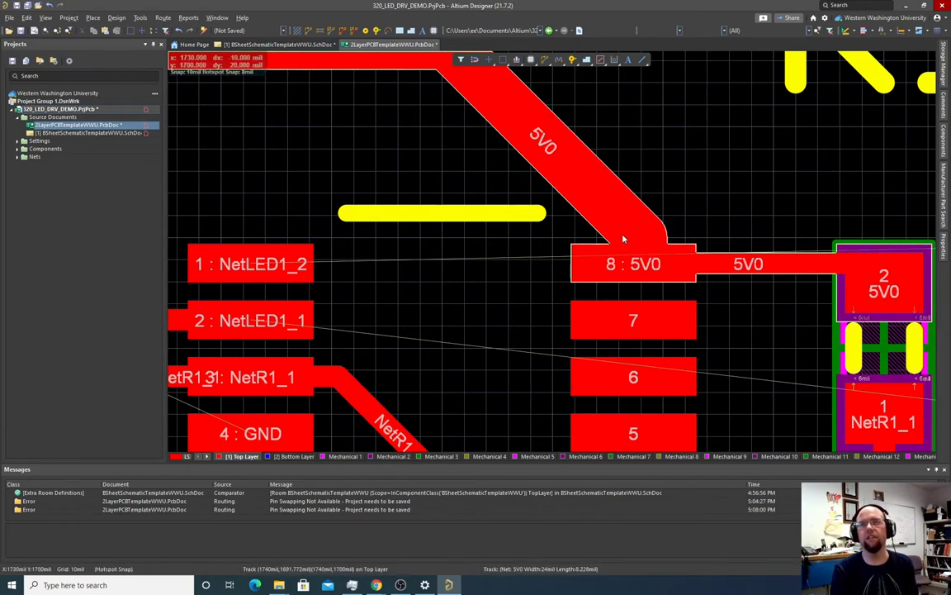
- Inspect the diagonal 5V0 segment at U1 pin 8 and the unrouted connections between U1 and LED1
{"action": "scroll", "coordinate": [623, 238], "scroll_direction": "down", "scroll_amount": 3, "text": "ctrl"}
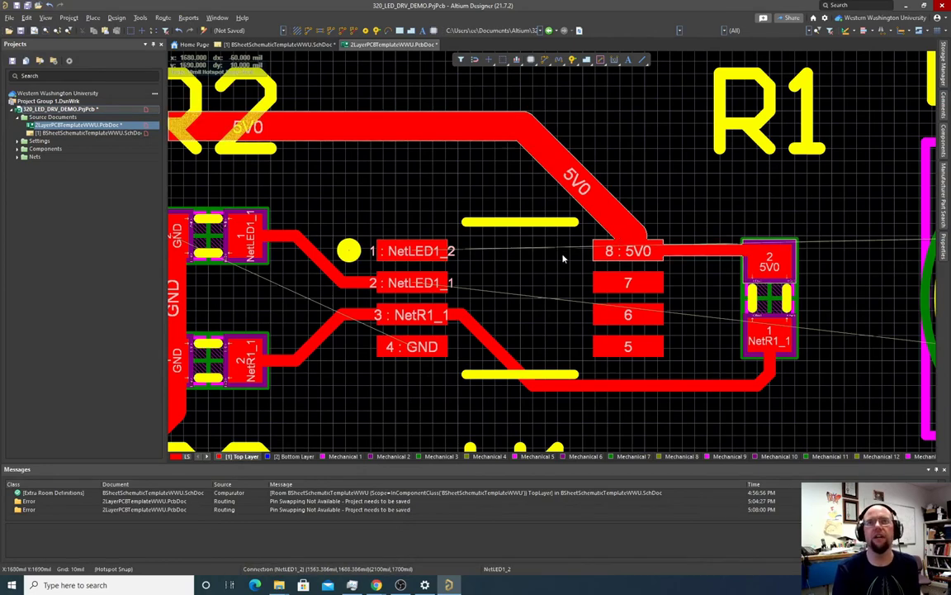
{"action": "scroll", "coordinate": [563, 260], "scroll_direction": "down", "scroll_amount": 1, "text": "ctrl"}
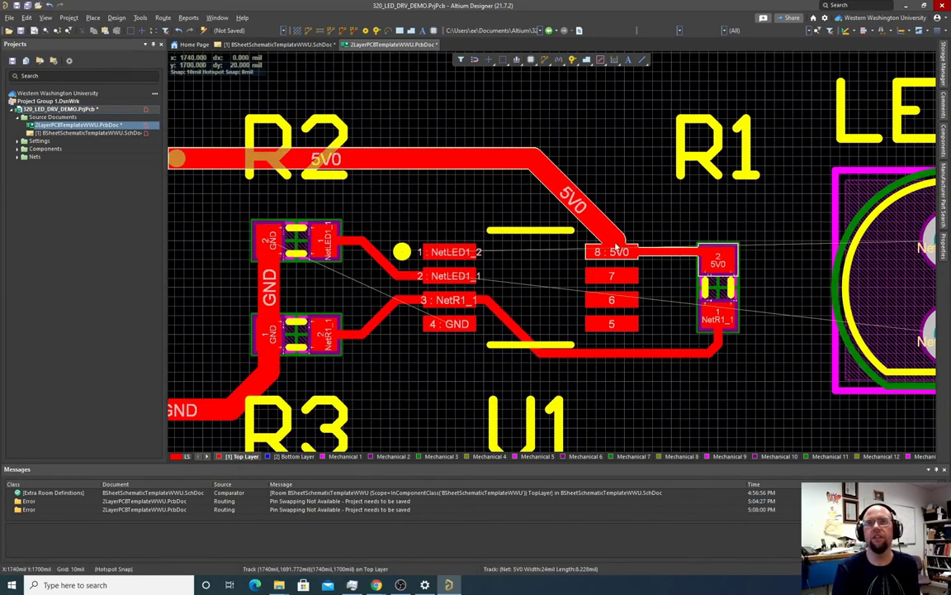
{"action": "left_click", "coordinate": [615, 242]}
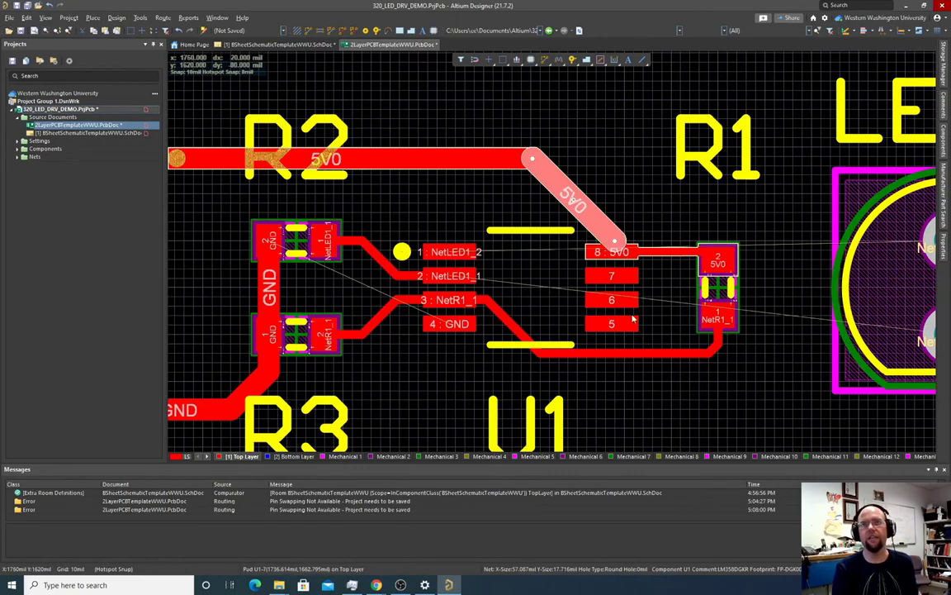
{"action": "scroll", "coordinate": [588, 328], "scroll_direction": "down", "scroll_amount": 1, "text": "ctrl"}
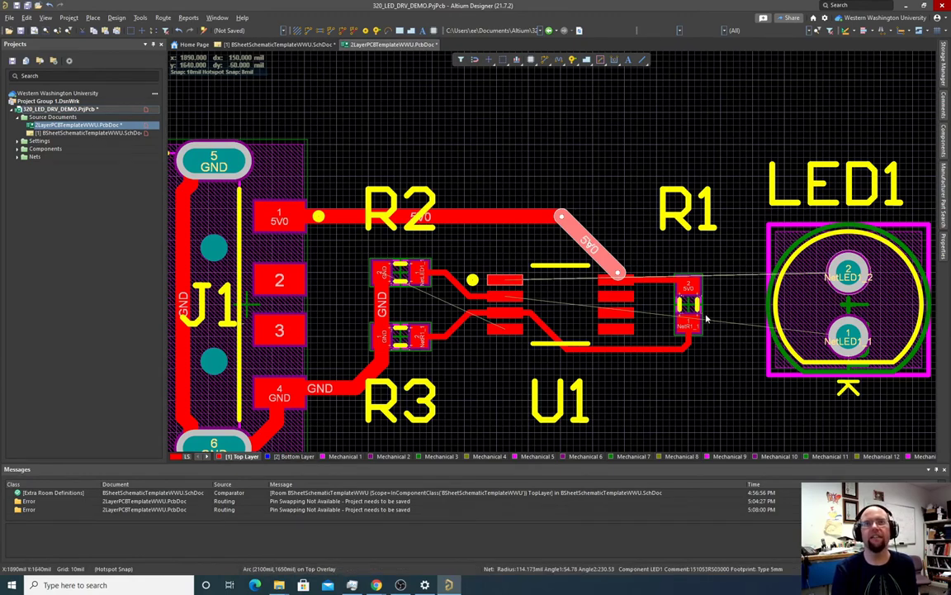
{"action": "mouse_move", "coordinate": [510, 289]}
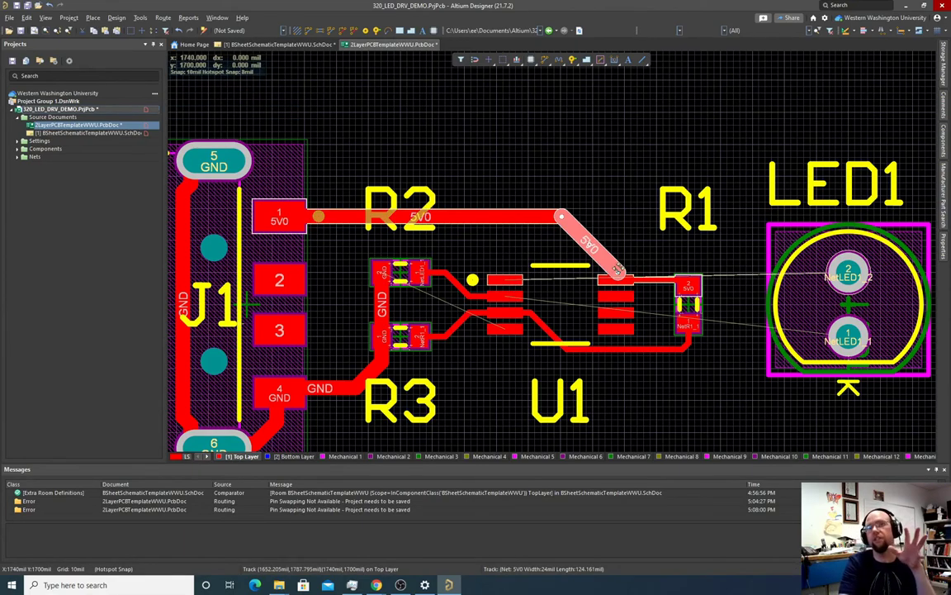
{"action": "left_click", "coordinate": [633, 279]}
{"action": "key", "text": "Delete"}
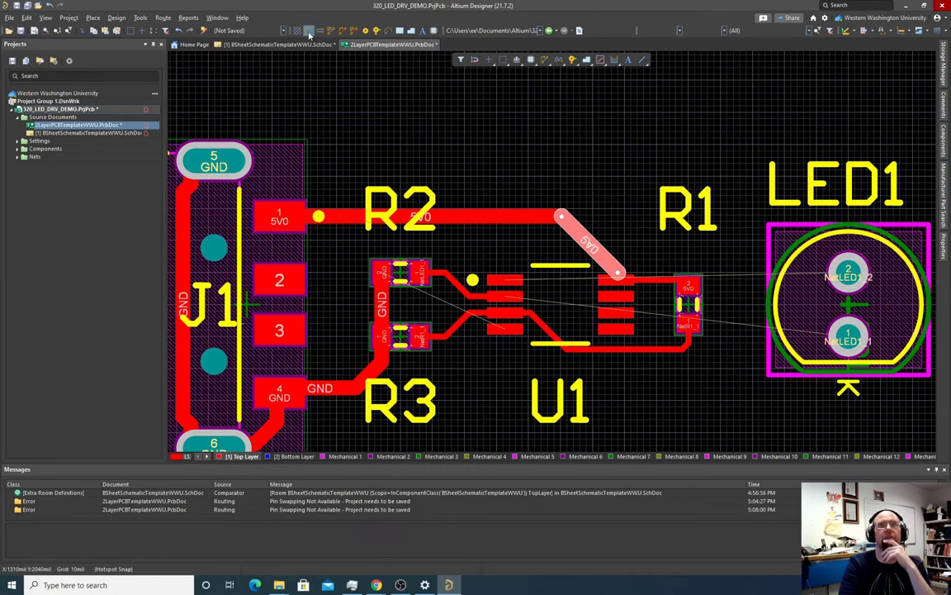
- Lay a 12 mil Top Layer NetLED1_2 track from U1 pin 1 diagonally up to U1's upper silkscreen line
{"action": "left_click", "coordinate": [308, 32]}
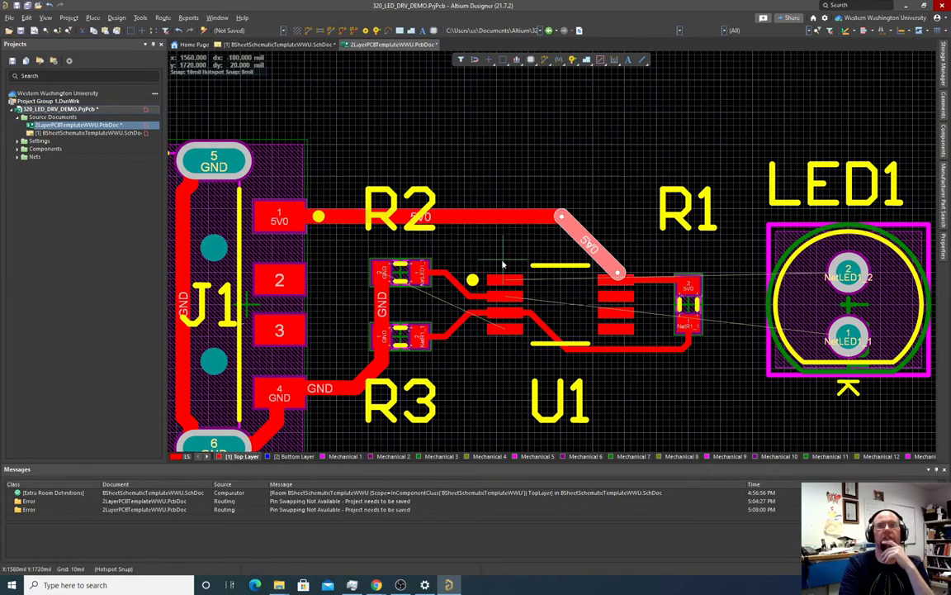
{"action": "left_click", "coordinate": [510, 282]}
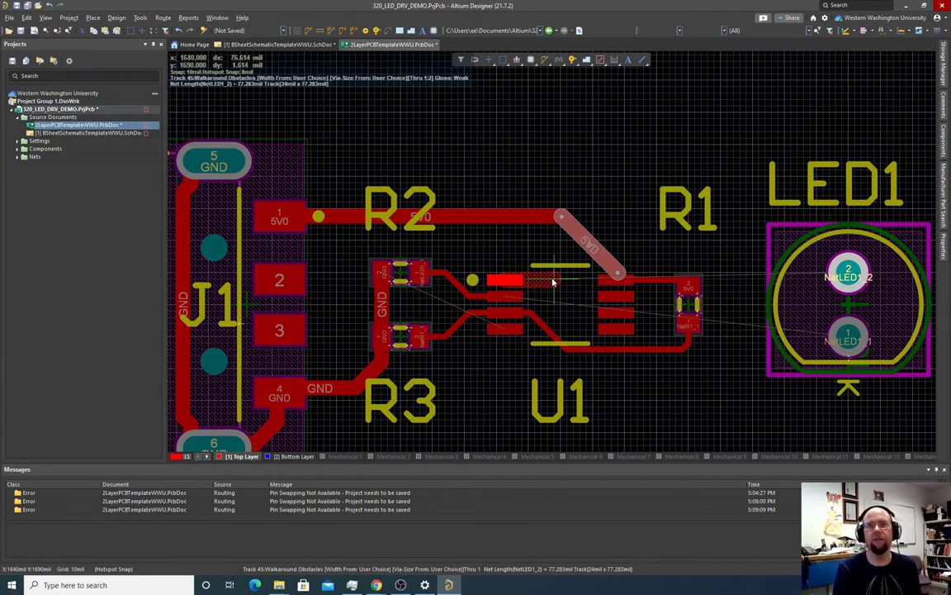
{"action": "key", "text": "Tab"}
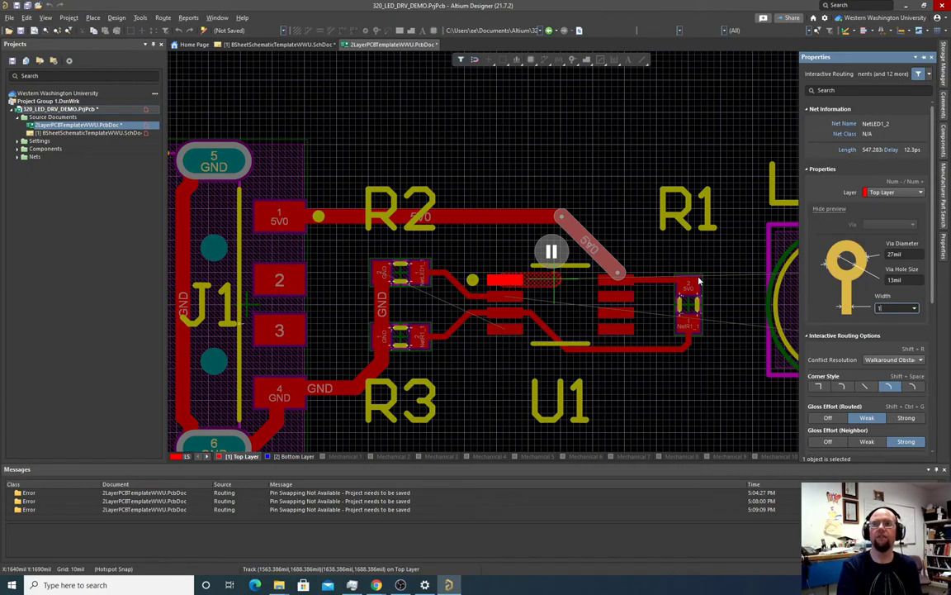
{"action": "key", "text": "Tab"}
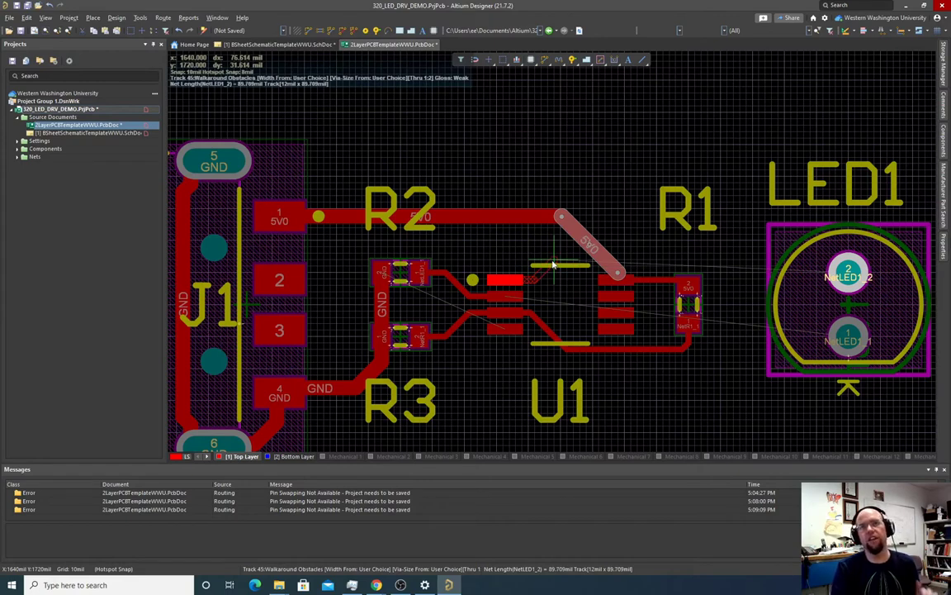
{"action": "left_click", "coordinate": [554, 264]}
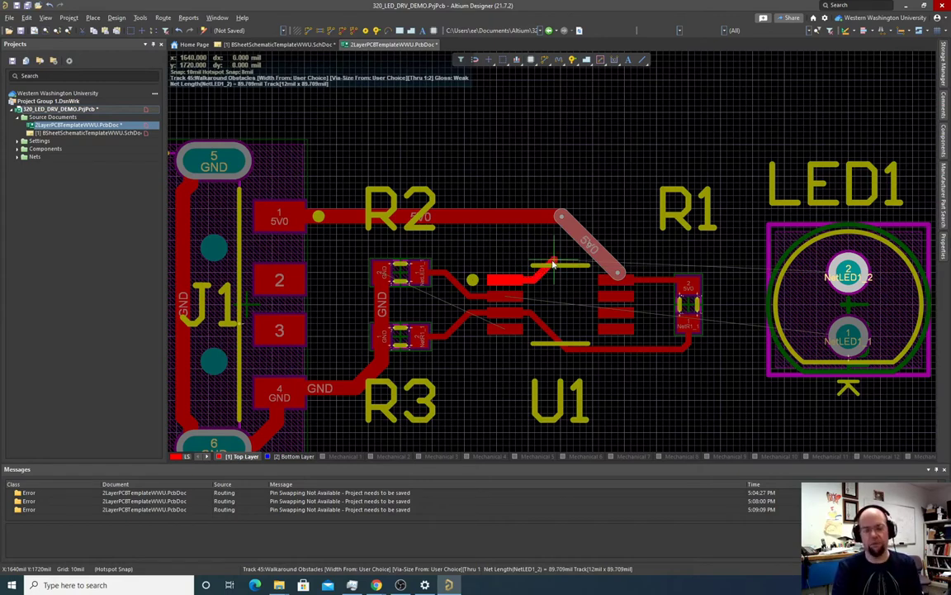
- Place a via at the end of the NetLED1_2 track and route it on the Bottom Layer to LED1 pad 2
{"action": "key", "text": "KP_Multiply"}
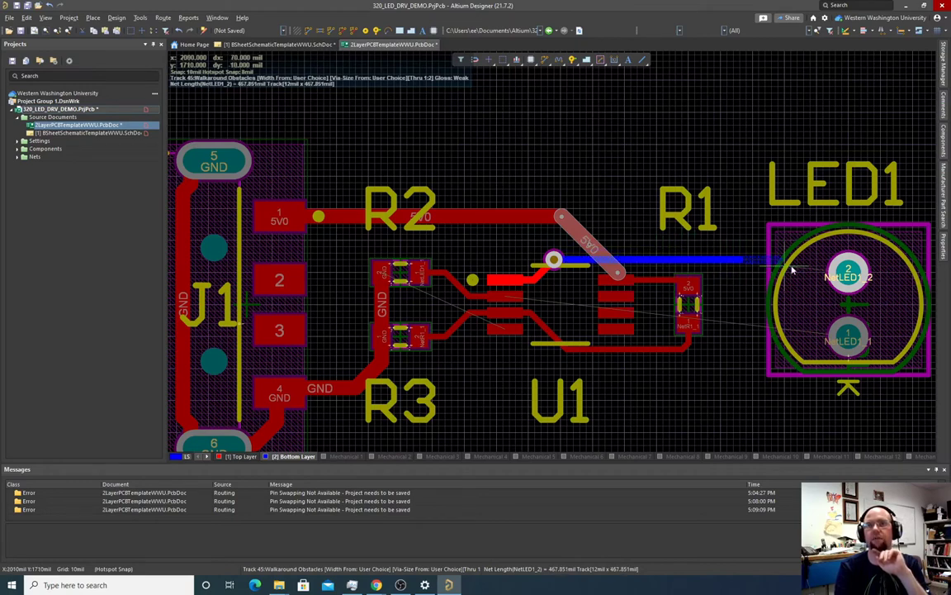
{"action": "left_click", "coordinate": [848, 277]}
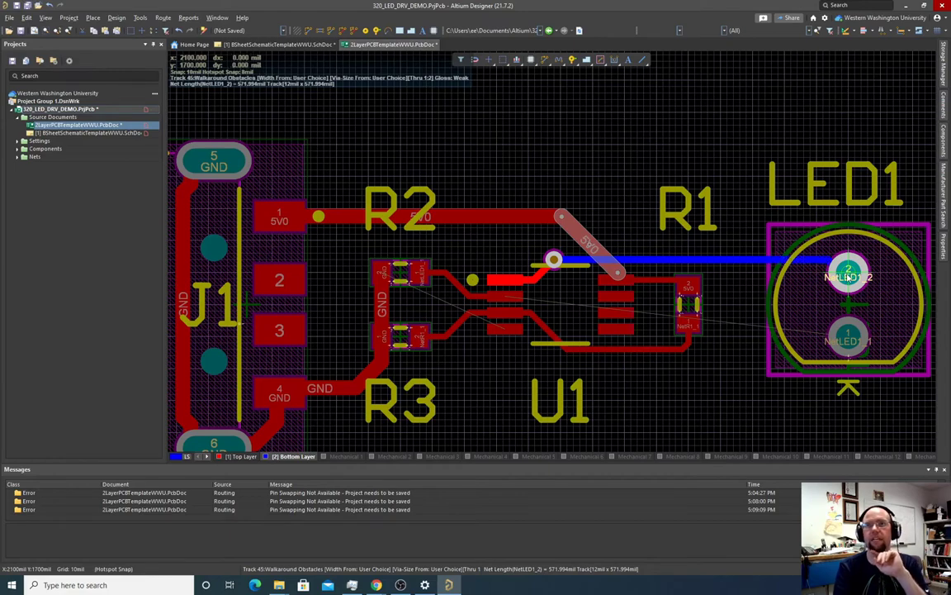
{"action": "right_click", "coordinate": [848, 277]}
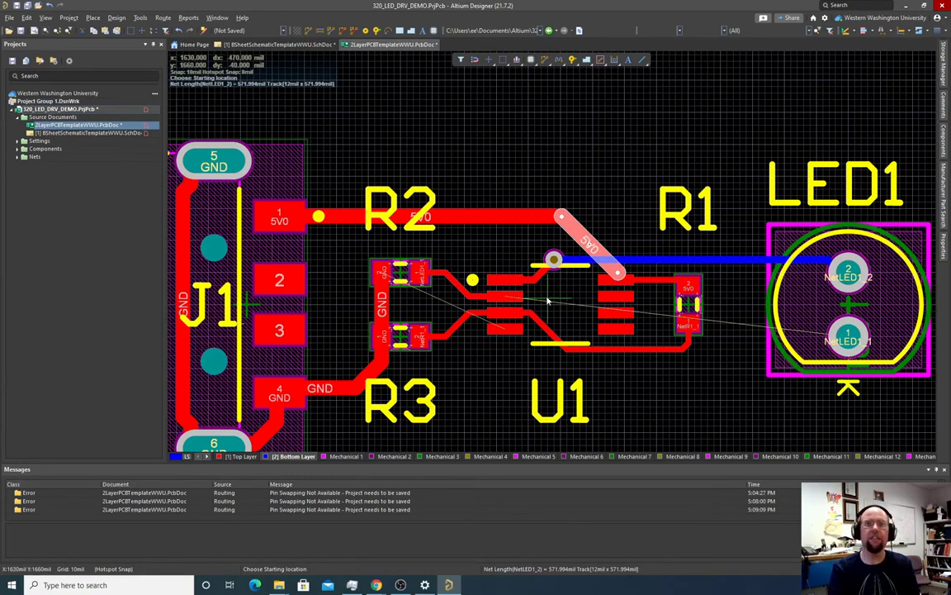
{"action": "key", "text": "Escape"}
- Lay a 12 mil Top Layer NetLED1_1 track from U1 pin 2 straight inward to the middle of U1
{"action": "key", "text": "KP_Add"}
{"action": "key", "text": "KP_Add"}
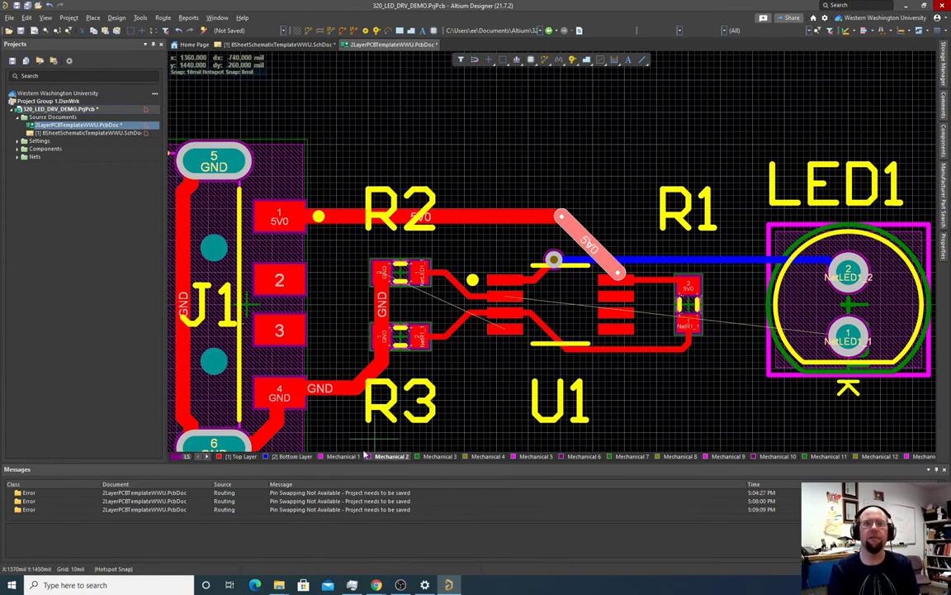
{"action": "scroll", "coordinate": [378, 440], "scroll_direction": "down", "scroll_amount": 3}
{"action": "scroll", "coordinate": [324, 444], "scroll_direction": "up", "scroll_amount": 3}
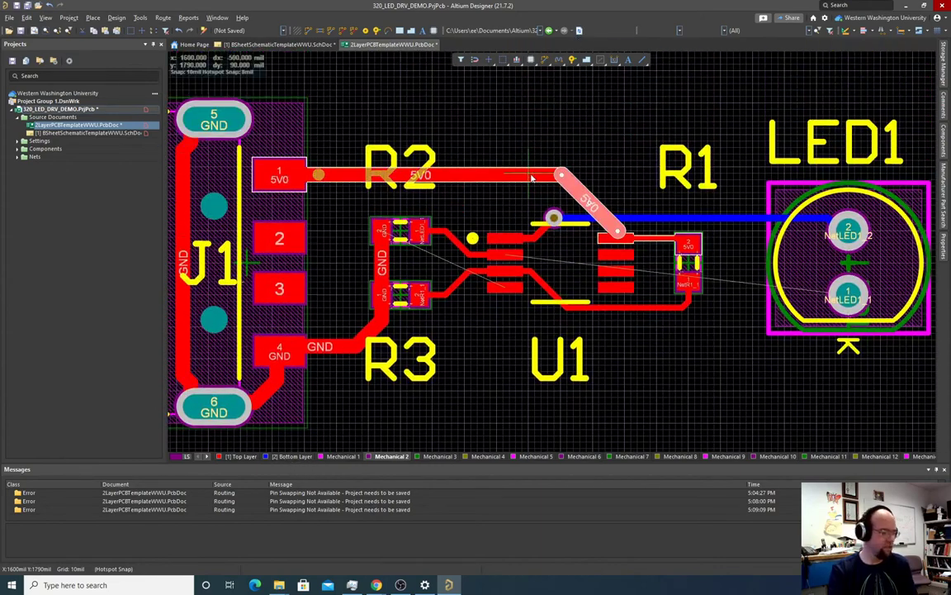
{"action": "left_click", "coordinate": [243, 456]}
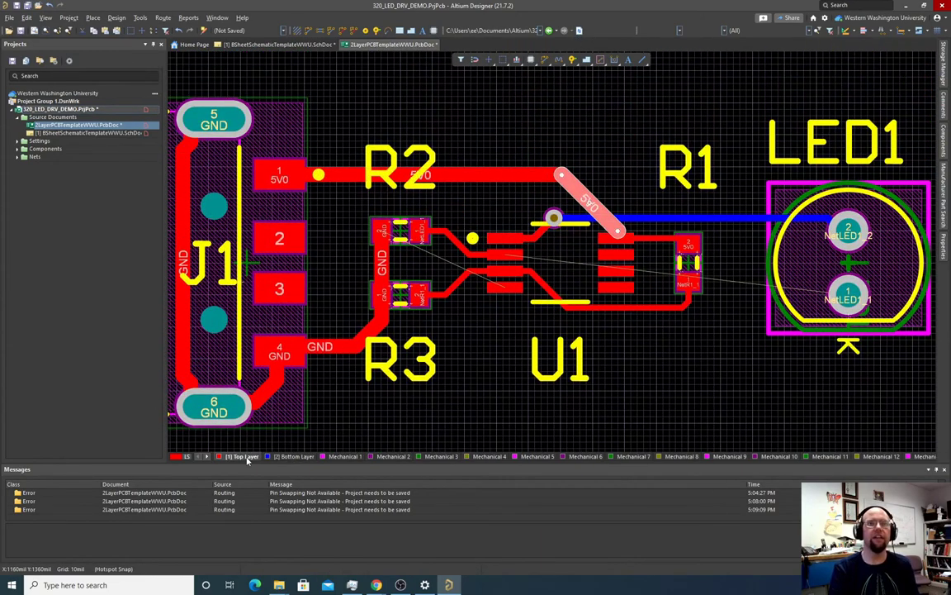
{"action": "mouse_move", "coordinate": [440, 418]}
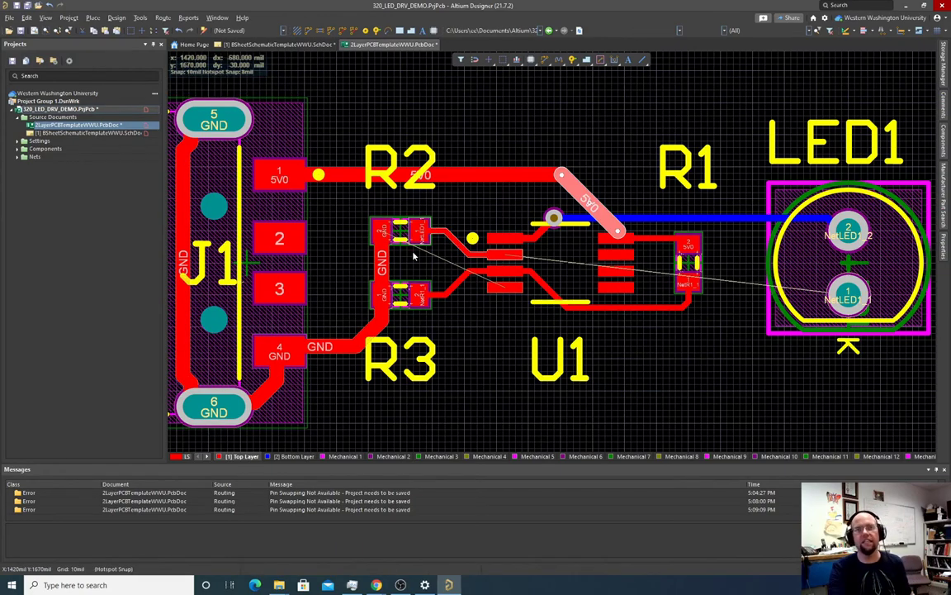
{"action": "key", "text": "ctrl+w"}
{"action": "left_click", "coordinate": [506, 254]}
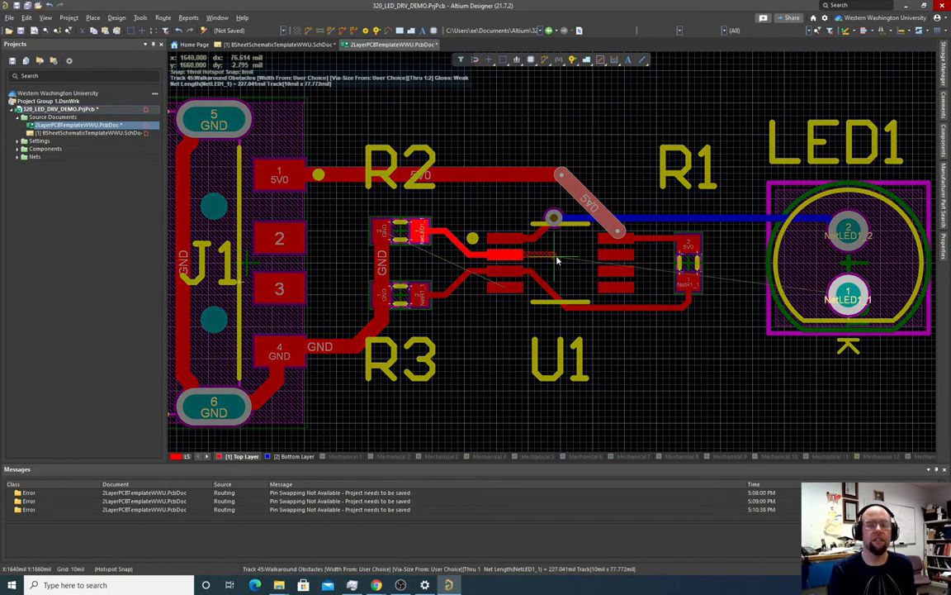
{"action": "key", "text": "Tab"}
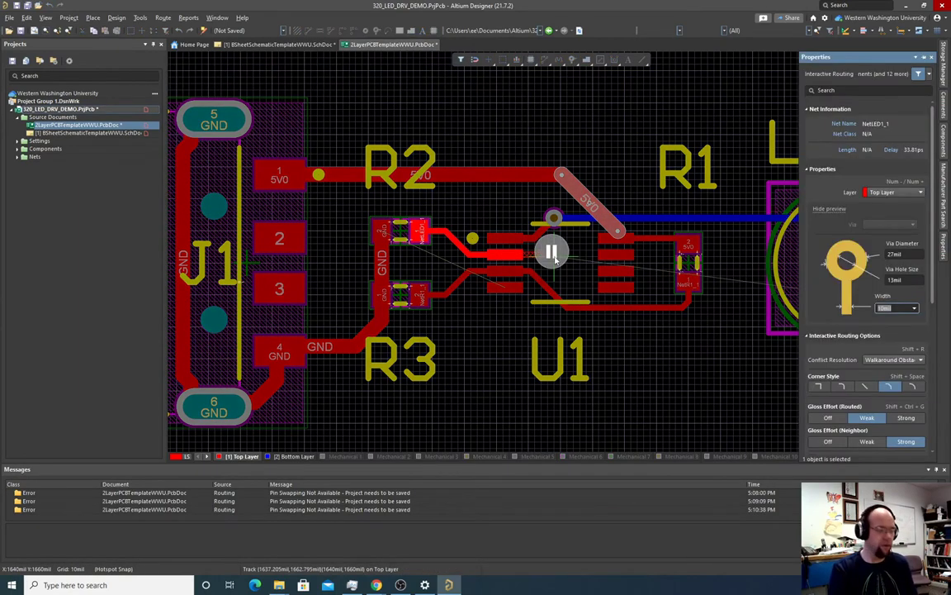
{"action": "type", "text": "12mil"}
{"action": "left_click", "coordinate": [551, 252]}
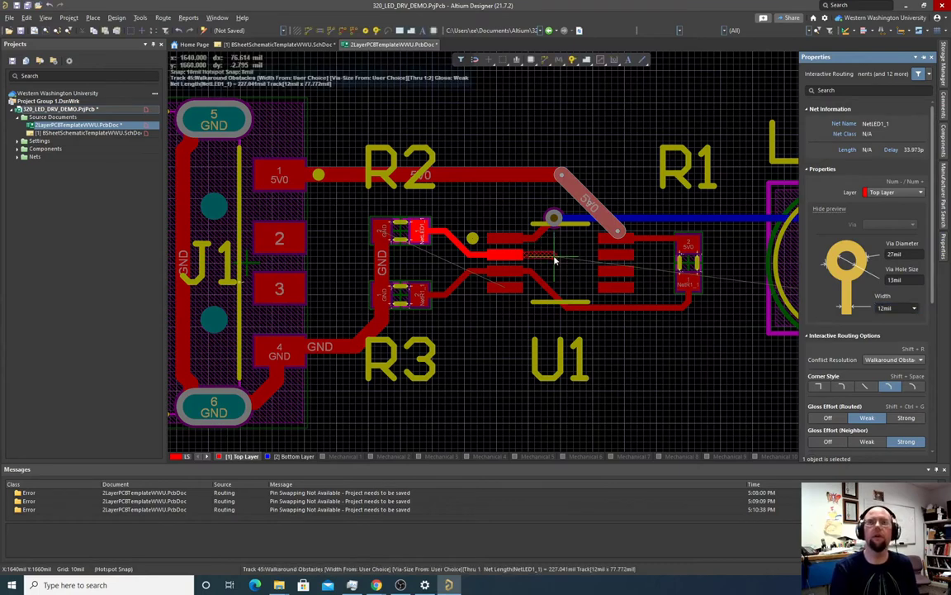
{"action": "left_click", "coordinate": [565, 263]}
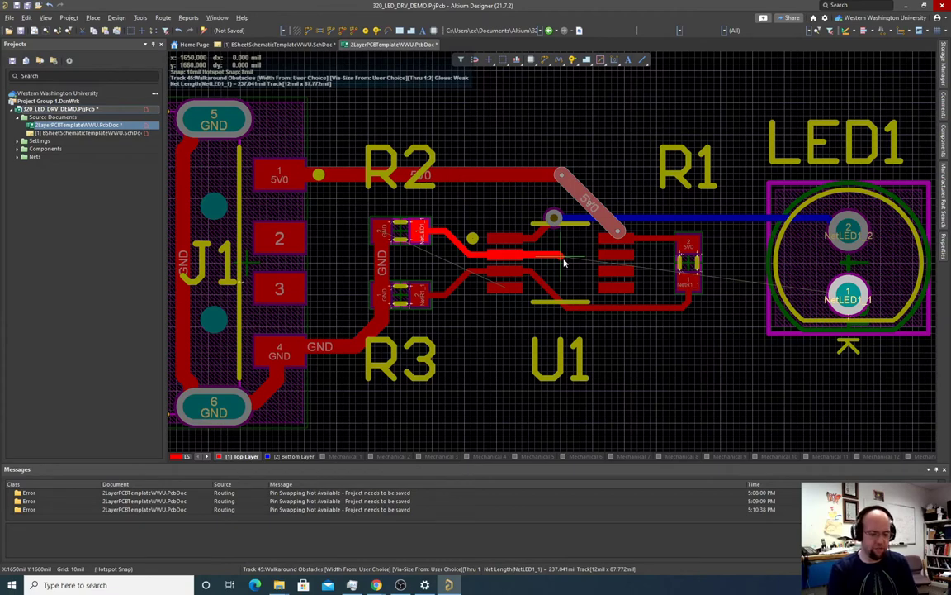
- Place a via at the end of the NetLED1_1 track and route it on the Bottom Layer beneath R1 to LED1 pad 1
{"action": "key", "text": "KP_Multiply"}
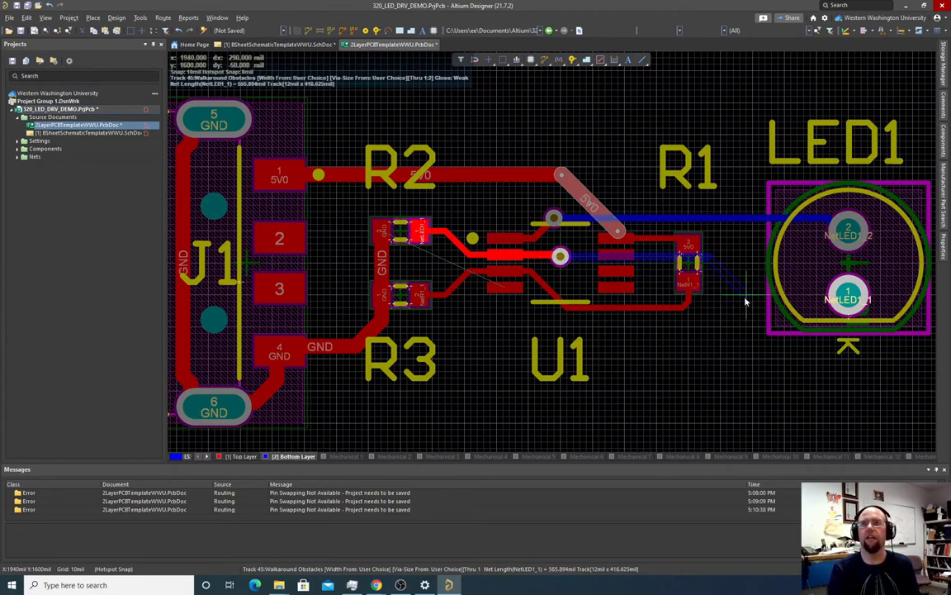
{"action": "left_click", "coordinate": [851, 299]}
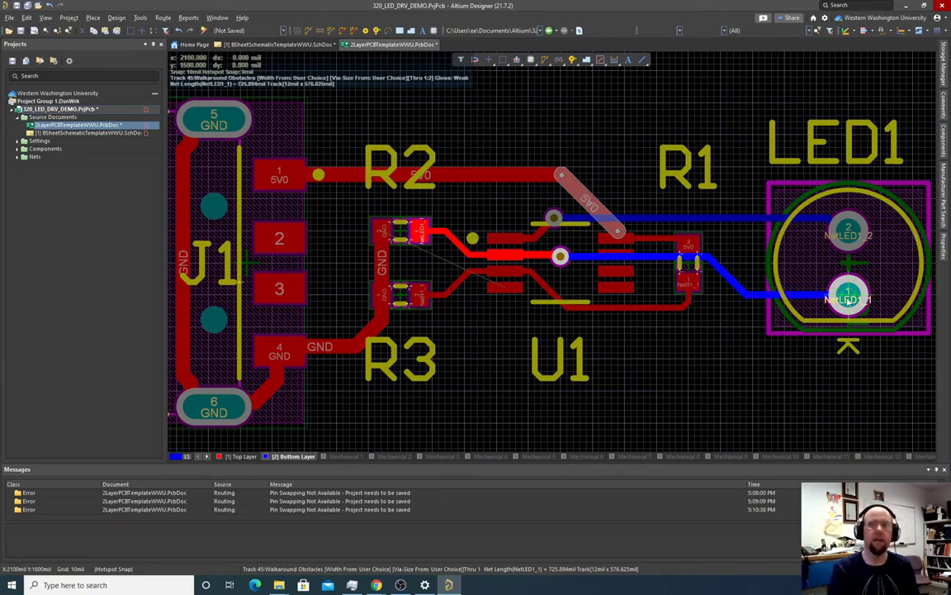
{"action": "right_click", "coordinate": [849, 302]}
{"action": "left_click", "coordinate": [700, 354]}
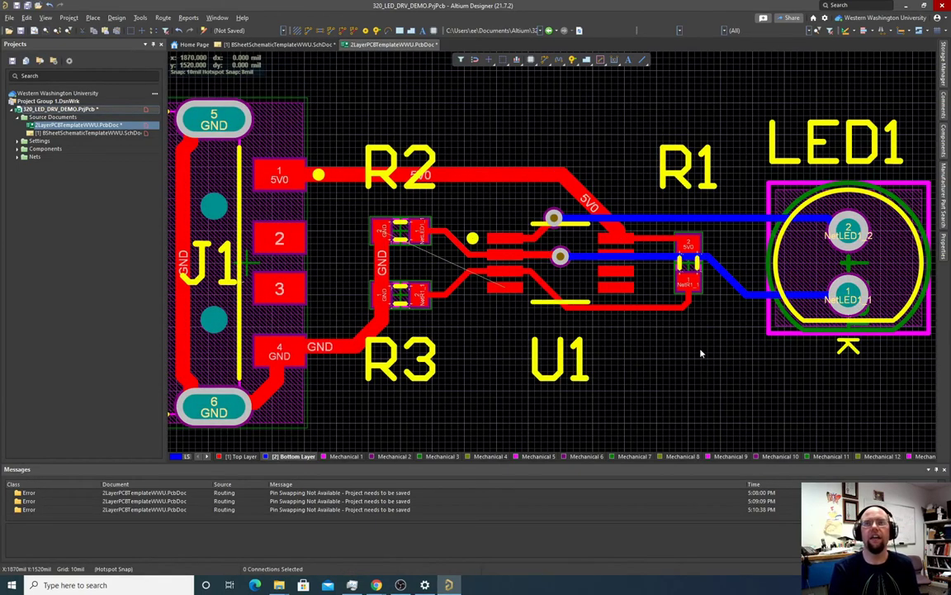
{"action": "scroll", "coordinate": [329, 219], "scroll_direction": "down", "scroll_amount": 2, "text": "ctrl"}
{"action": "scroll", "coordinate": [329, 220], "scroll_direction": "up", "scroll_amount": 3, "text": "ctrl"}
{"action": "scroll", "coordinate": [602, 235], "scroll_direction": "down", "scroll_amount": 3, "text": "ctrl"}
{"action": "left_click", "coordinate": [602, 235]}
{"action": "key", "text": "Delete"}
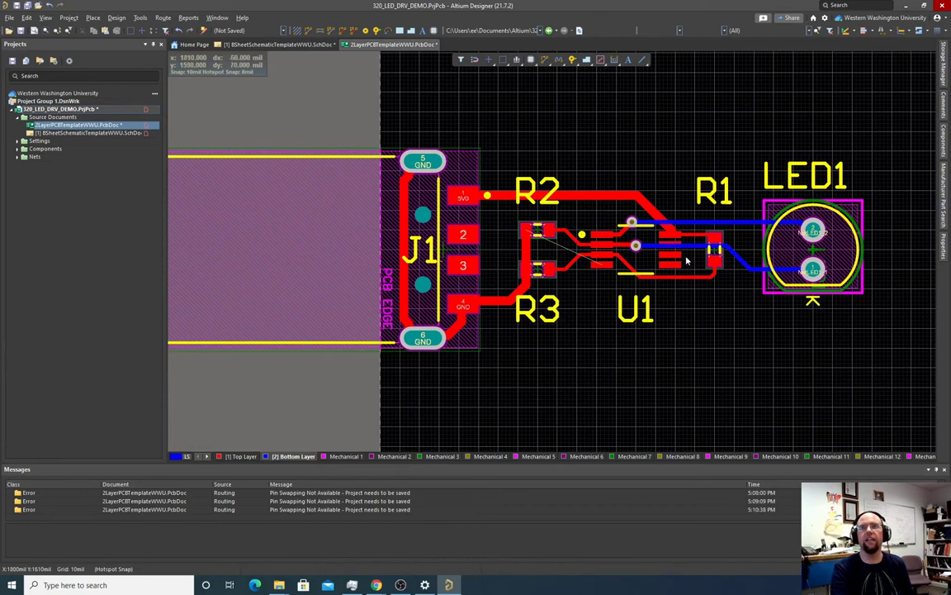
- Save all project documents and run the Design Rule Check on the PCB with the default report options
{"action": "left_click", "coordinate": [8, 17]}
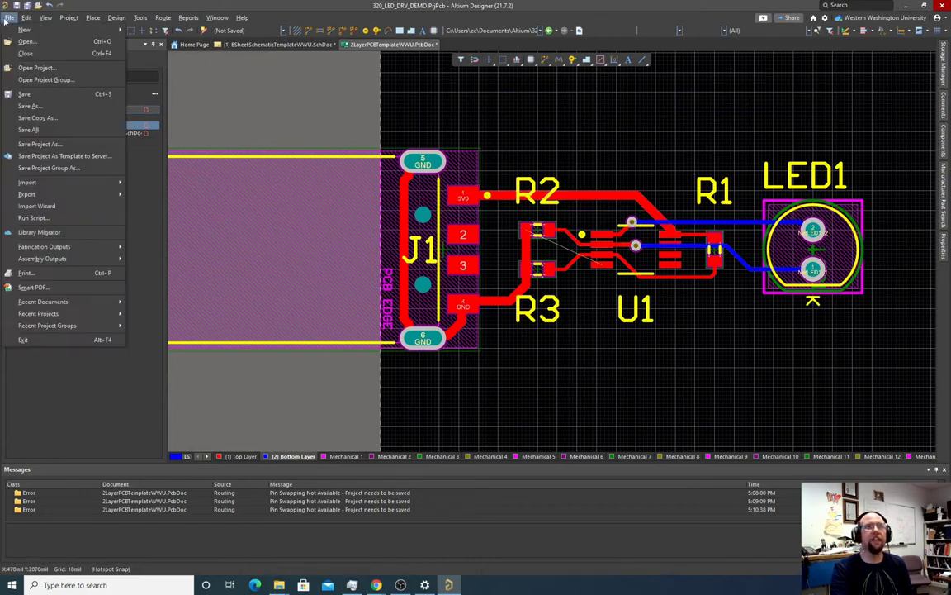
{"action": "left_click", "coordinate": [33, 116]}
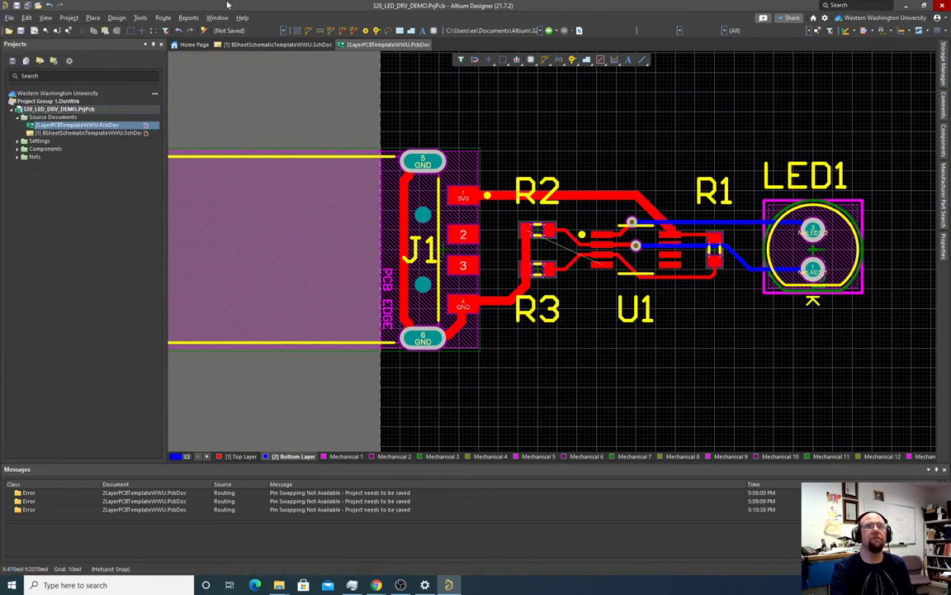
{"action": "left_click", "coordinate": [163, 17]}
{"action": "mouse_move", "coordinate": [146, 20]}
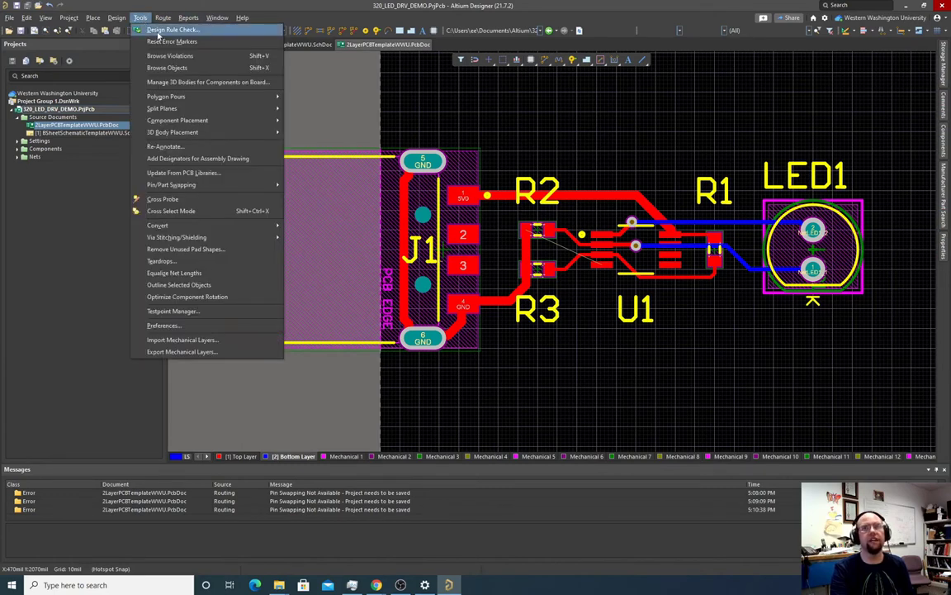
{"action": "left_click", "coordinate": [168, 32]}
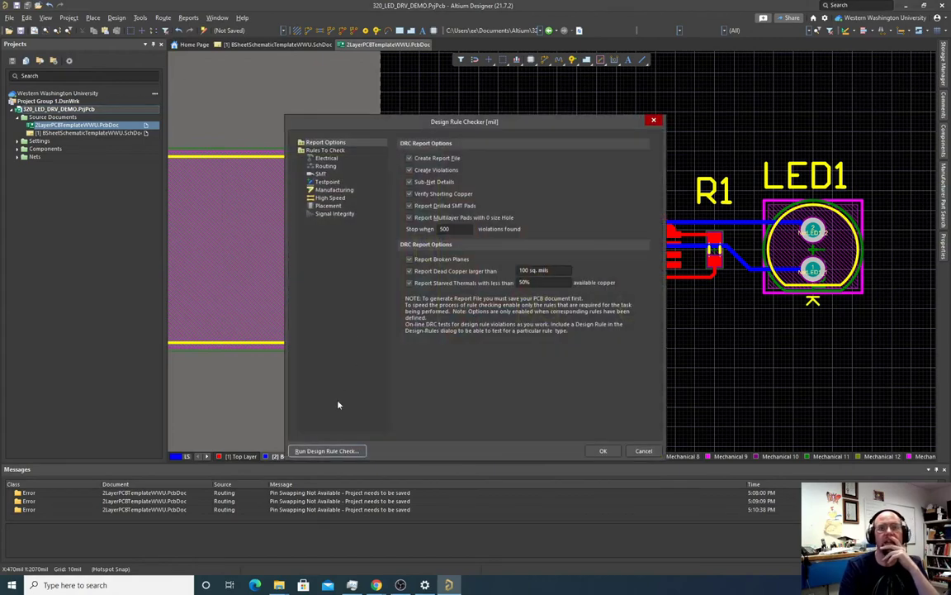
{"action": "left_click", "coordinate": [327, 451]}
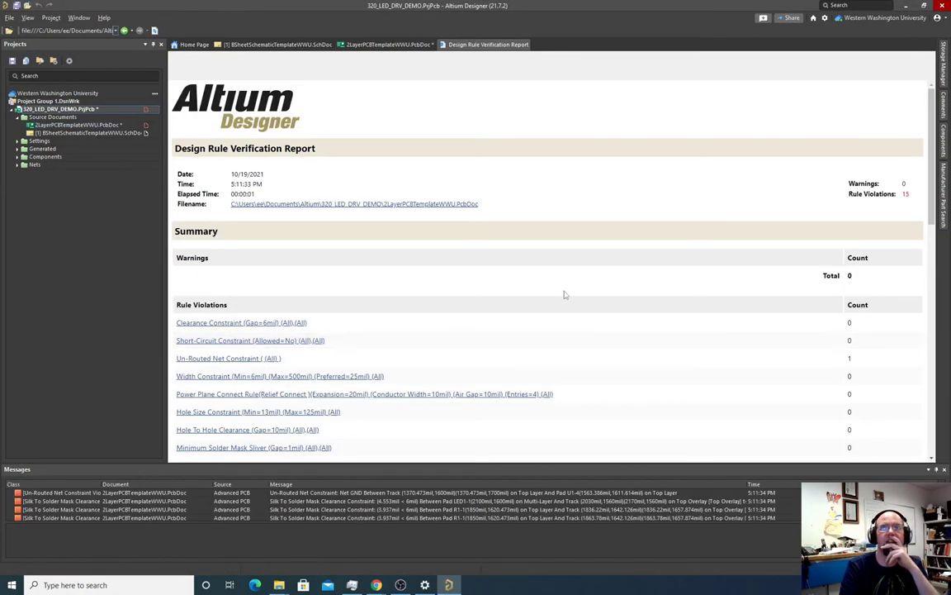
- Review the un-routed net violation in the rule report and locate the open GND connection at U1 pin 4 on the board
{"action": "scroll", "coordinate": [578, 289], "scroll_direction": "down", "scroll_amount": 3}
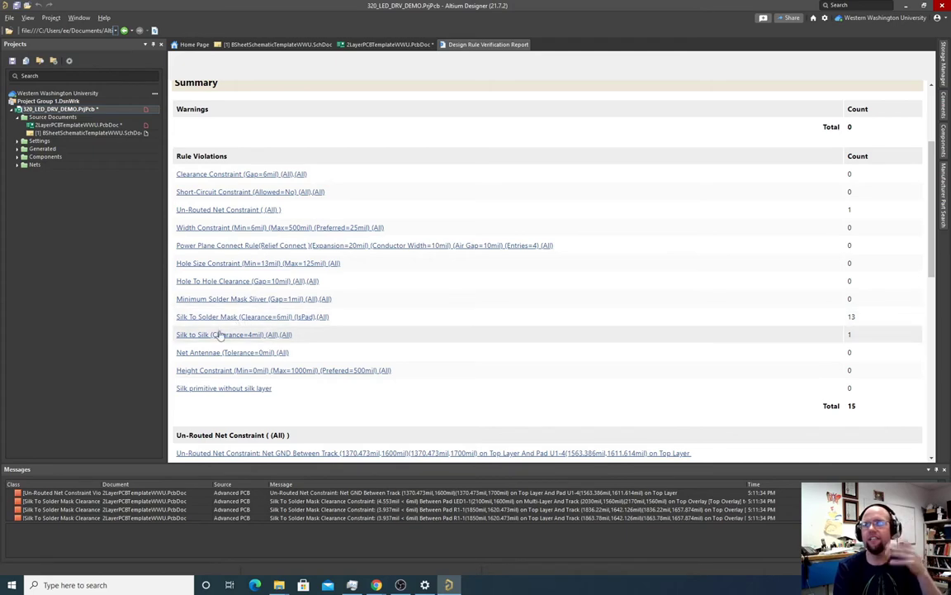
{"action": "left_click", "coordinate": [203, 211]}
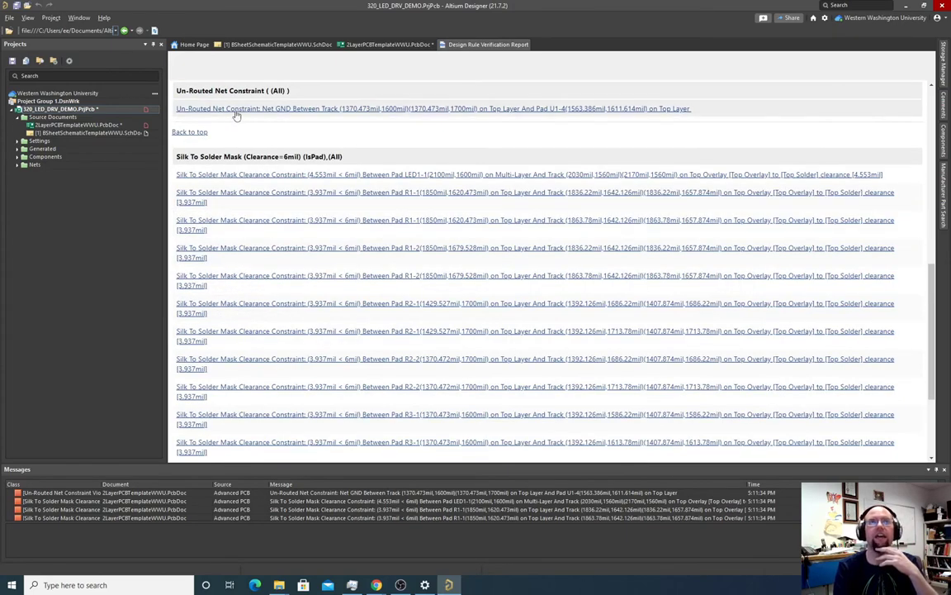
{"action": "left_click", "coordinate": [203, 108]}
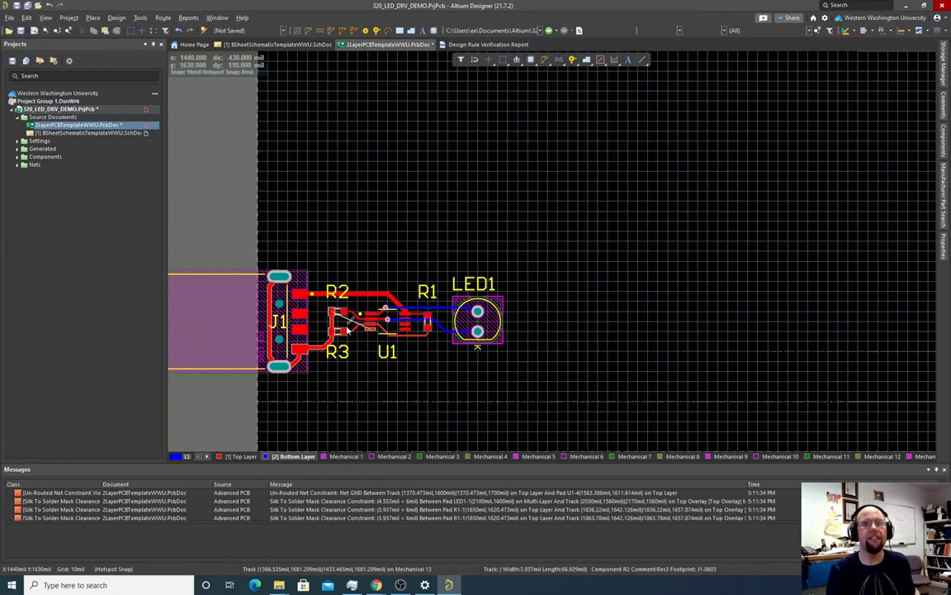
{"action": "scroll", "coordinate": [348, 328], "scroll_direction": "up", "scroll_amount": 5, "text": "ctrl"}
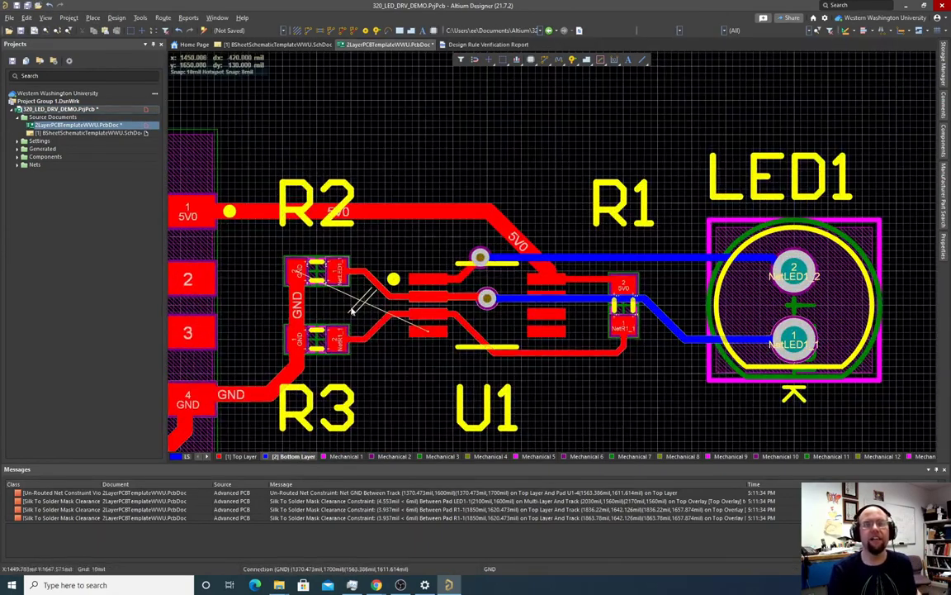
{"action": "scroll", "coordinate": [352, 310], "scroll_direction": "up", "scroll_amount": 2, "text": "ctrl"}
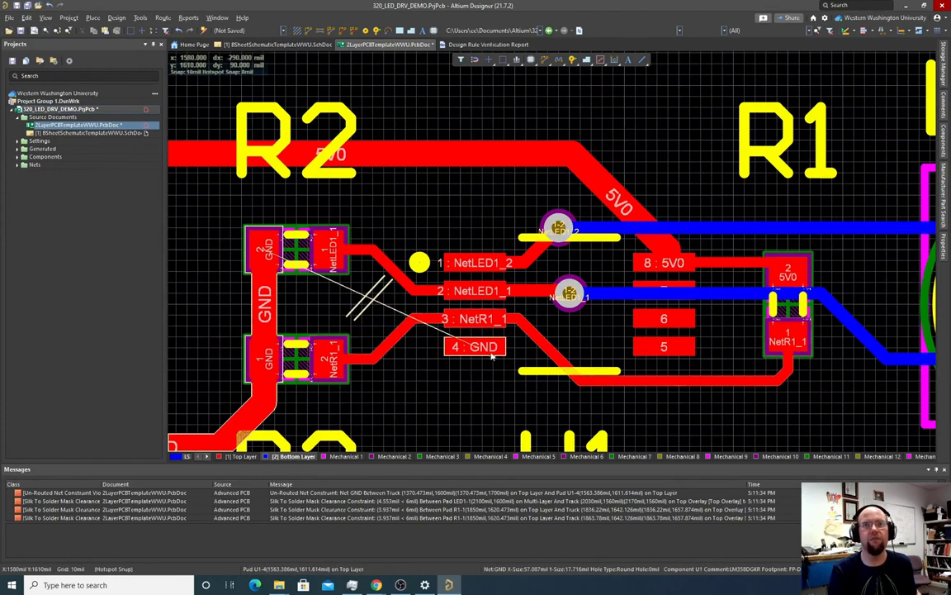
{"action": "scroll", "coordinate": [496, 356], "scroll_direction": "down", "scroll_amount": 2, "text": "ctrl"}
{"action": "scroll", "coordinate": [417, 324], "scroll_direction": "up", "scroll_amount": 2, "text": "ctrl"}
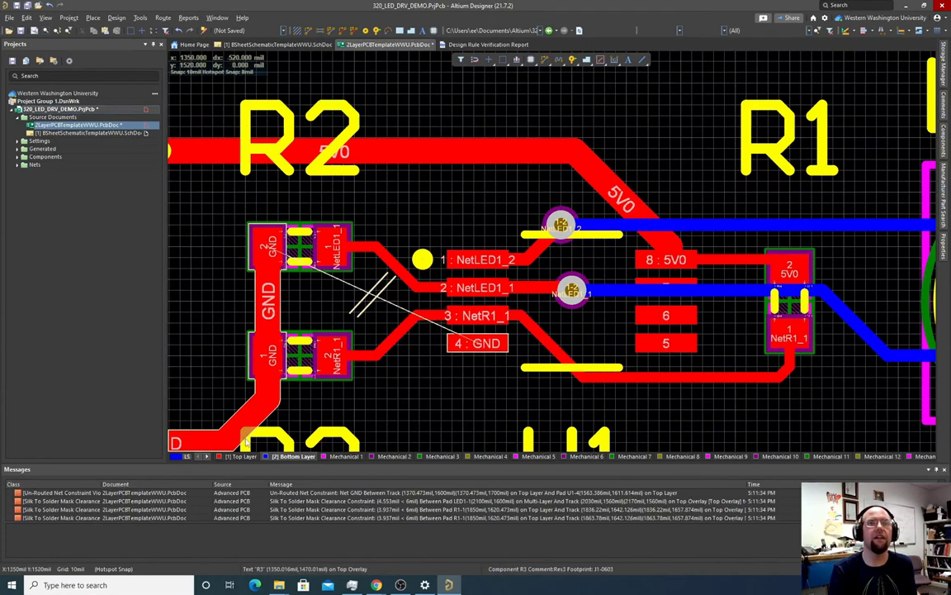
- Route an 18 mil Top Layer GND track from U1 pin 4 down to the existing GND track leading to J1 pin 4
{"action": "left_click", "coordinate": [243, 456]}
{"action": "key", "text": "ctrl+w"}
{"action": "left_click", "coordinate": [469, 355]}
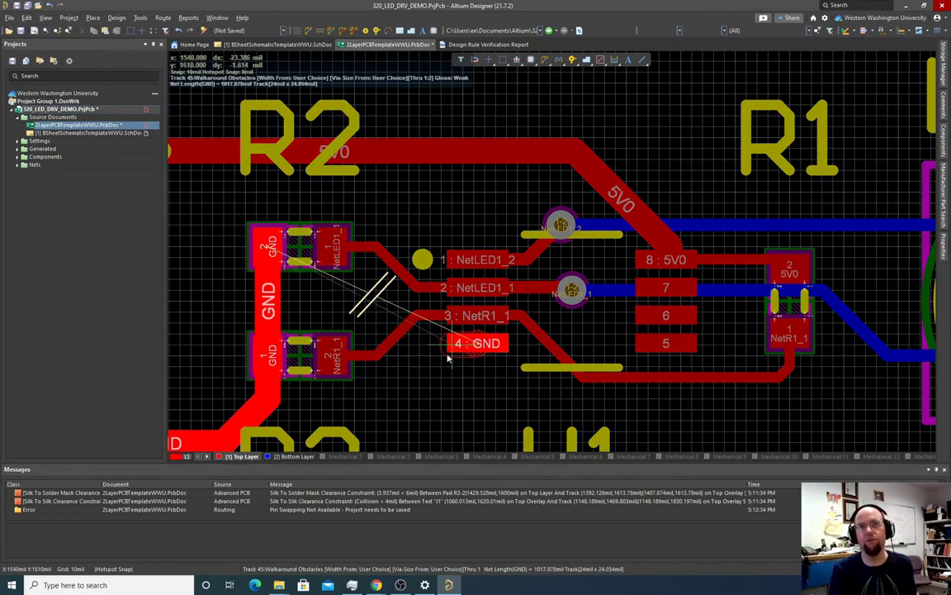
{"action": "key", "text": "Tab"}
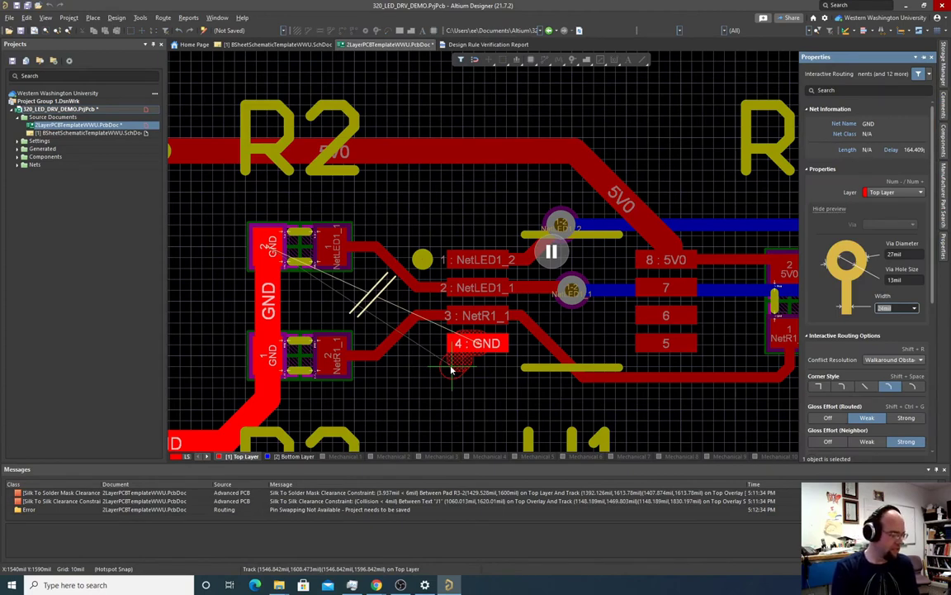
{"action": "type", "text": "18"}
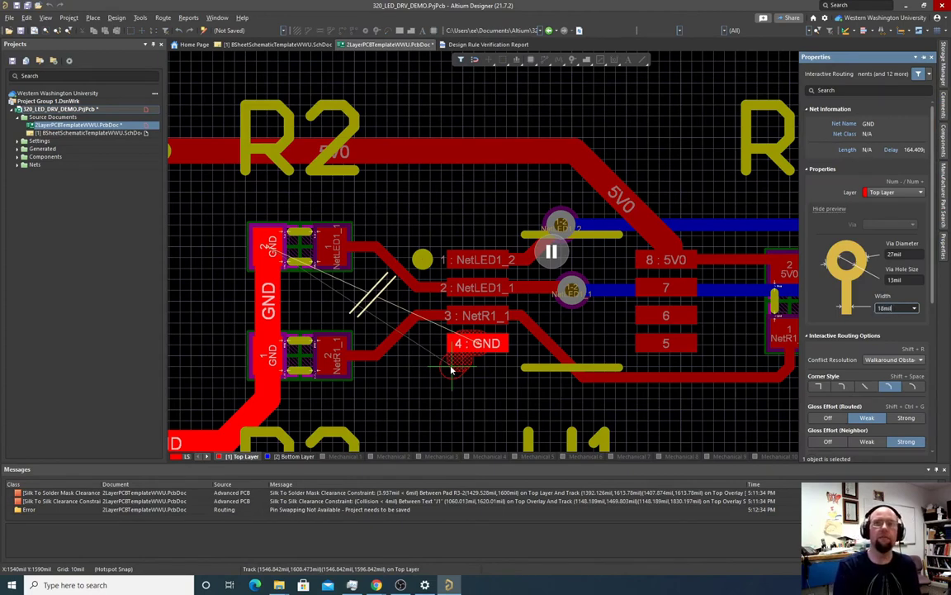
{"action": "type", "text": "mil"}
{"action": "key", "text": "Return"}
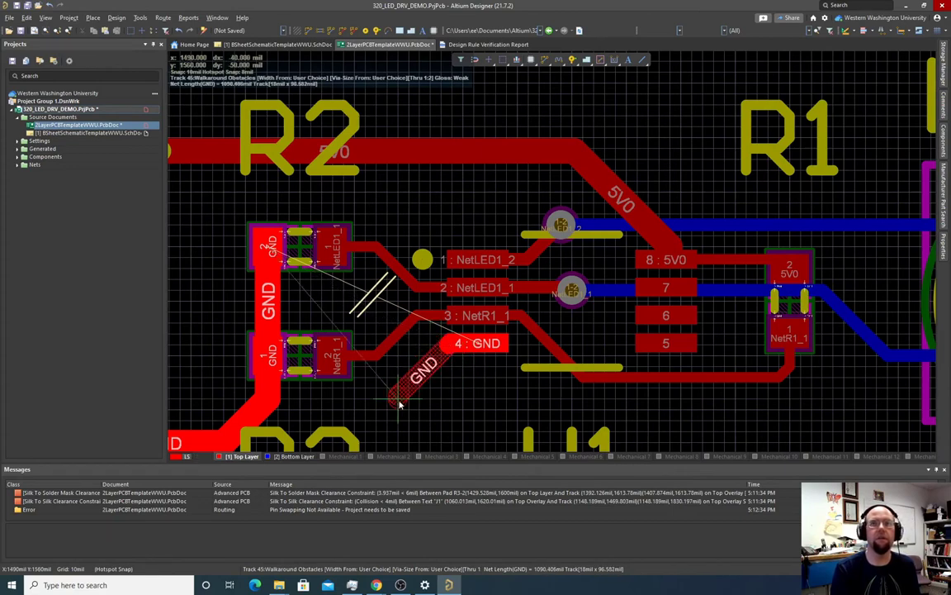
{"action": "left_click", "coordinate": [225, 444]}
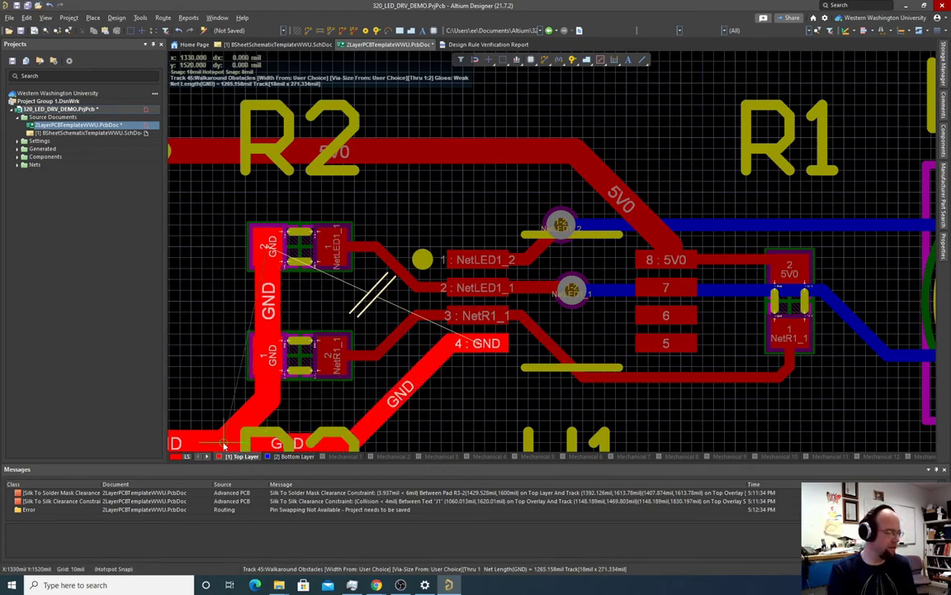
{"action": "key", "text": "Escape"}
{"action": "scroll", "coordinate": [408, 404], "scroll_direction": "down", "scroll_amount": 2, "text": "ctrl"}
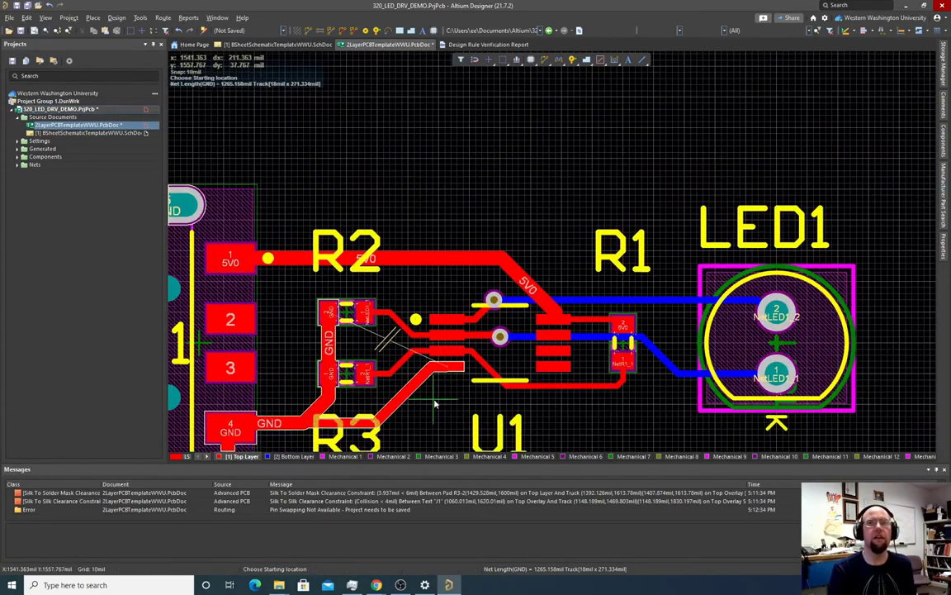
{"action": "scroll", "coordinate": [435, 403], "scroll_direction": "up", "scroll_amount": 2, "text": "ctrl"}
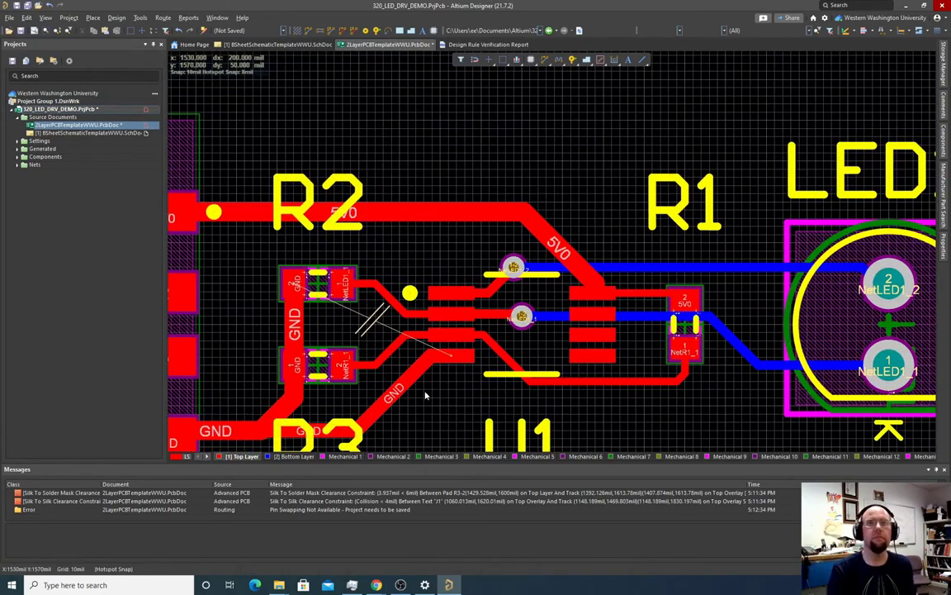
- Run the Design Rule Check again with the default report options and review the rule violations summary
{"action": "scroll", "coordinate": [426, 396], "scroll_direction": "down", "scroll_amount": 2, "text": "ctrl"}
{"action": "scroll", "coordinate": [425, 390], "scroll_direction": "down", "scroll_amount": 4}
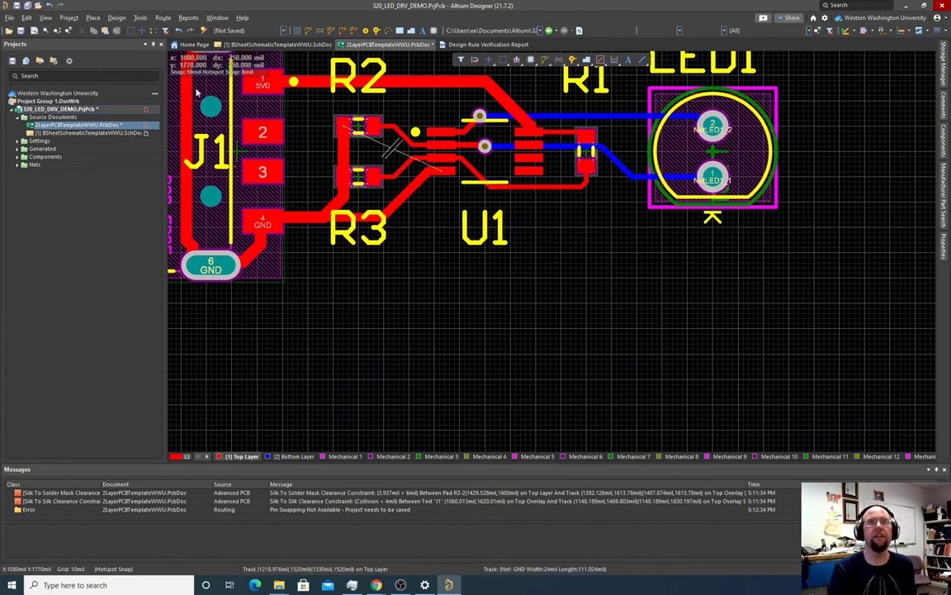
{"action": "left_click", "coordinate": [141, 17]}
{"action": "left_click", "coordinate": [144, 26]}
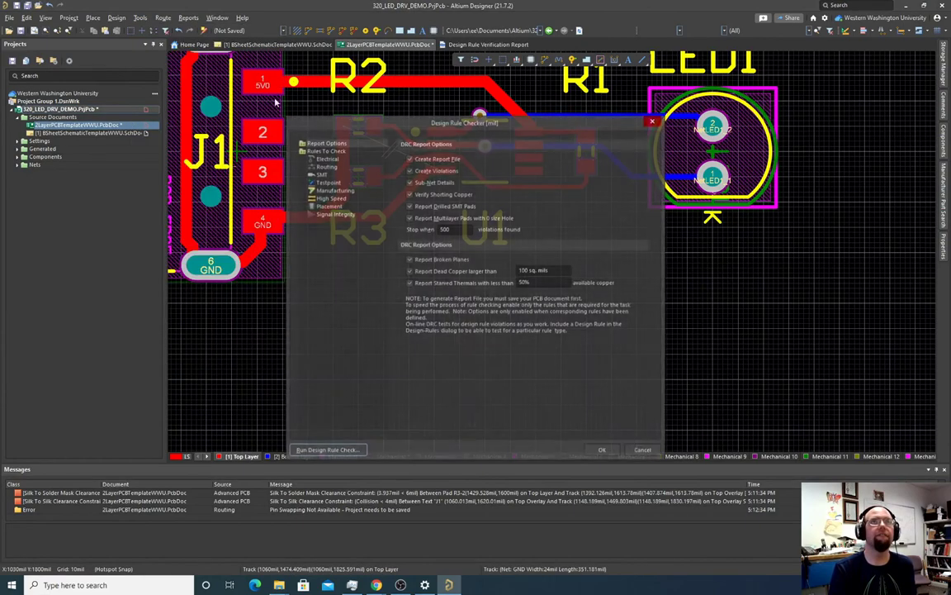
{"action": "left_click", "coordinate": [334, 451]}
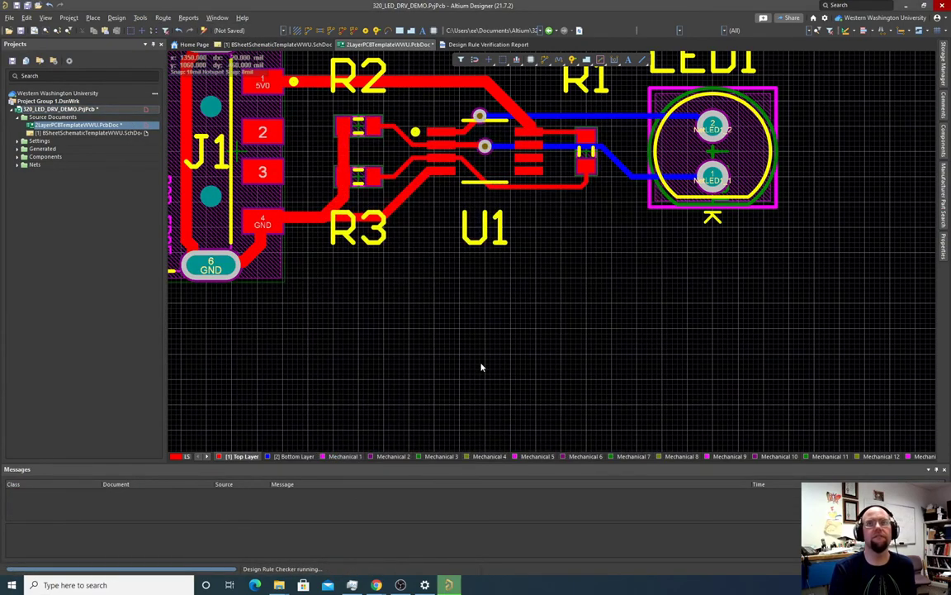
{"action": "scroll", "coordinate": [749, 325], "scroll_direction": "down", "scroll_amount": 4}
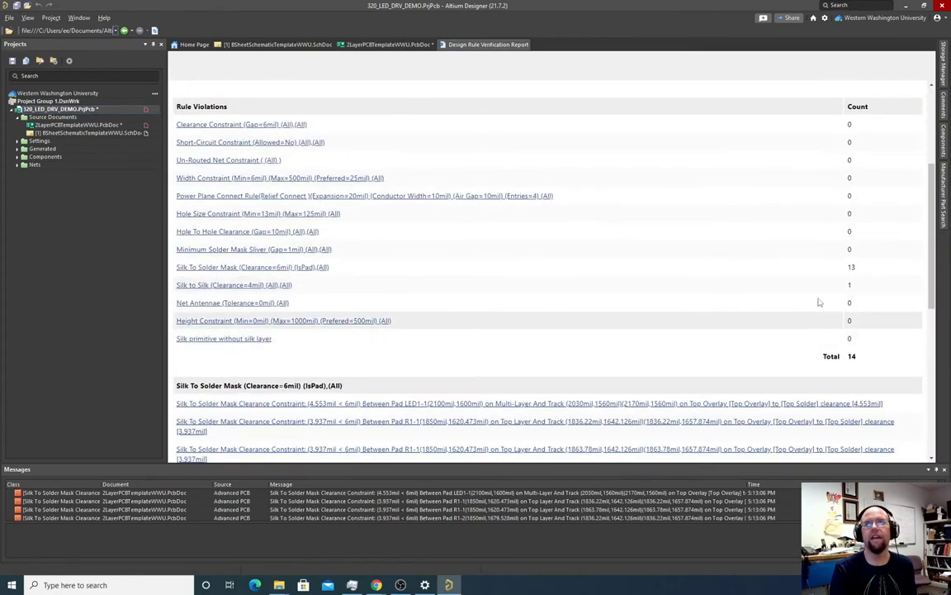
- Examine the routed board around J1, U1 and LED1 in both the 2D layout and the 3D view
{"action": "left_click", "coordinate": [387, 43]}
{"action": "scroll", "coordinate": [442, 246], "scroll_direction": "down", "scroll_amount": 3, "text": "ctrl"}
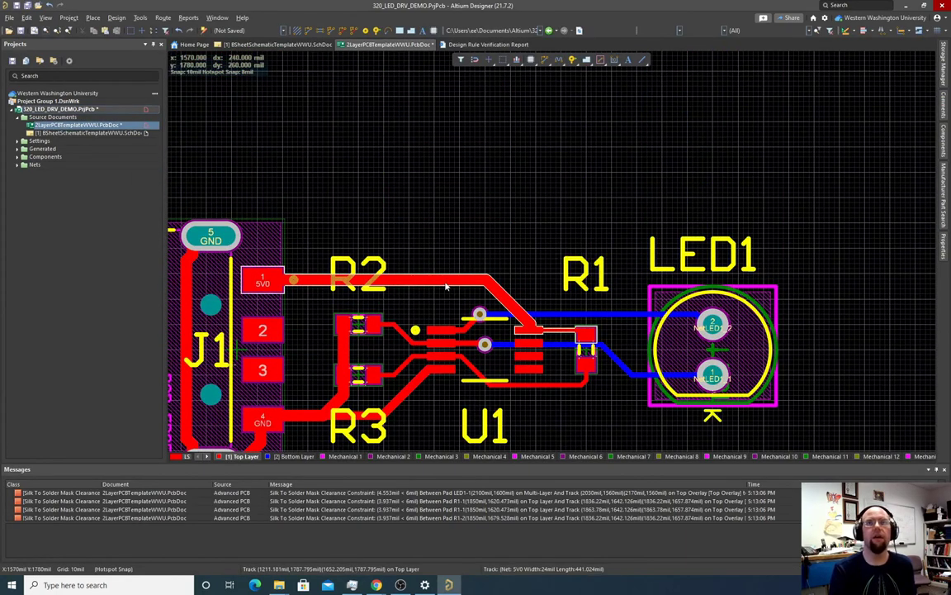
{"action": "scroll", "coordinate": [404, 256], "scroll_direction": "up", "scroll_amount": 3, "text": "ctrl"}
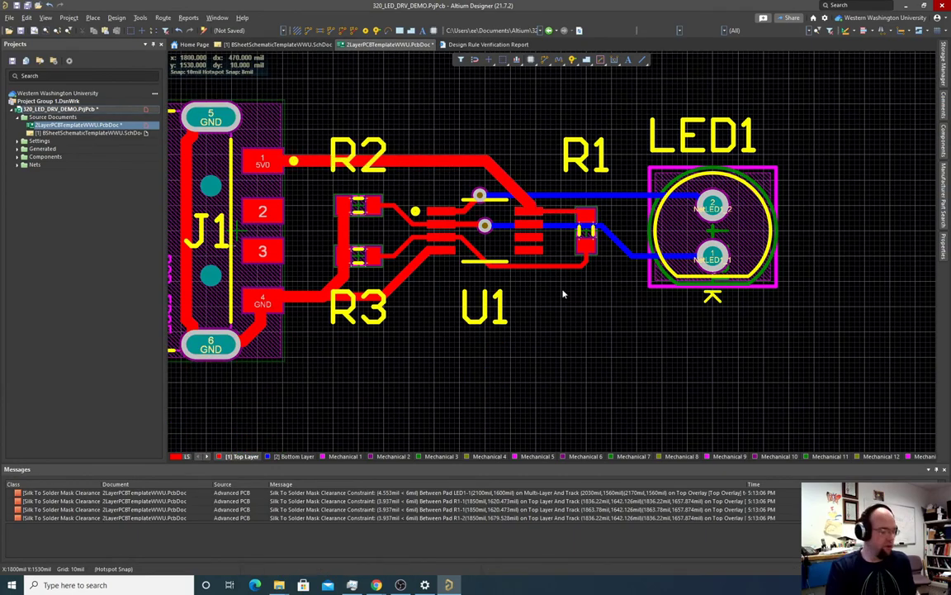
{"action": "key", "text": "shift"}
{"action": "key", "text": "3"}
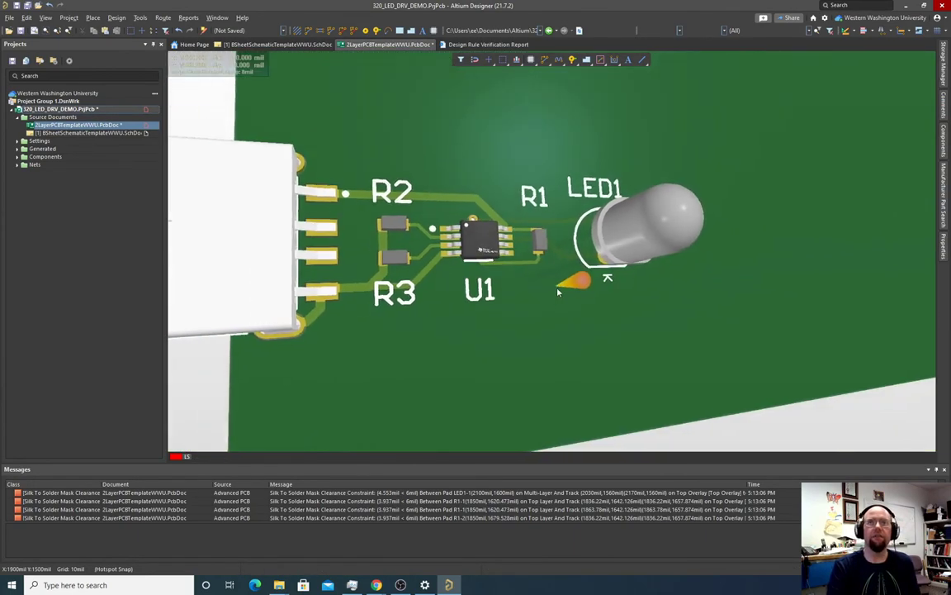
{"action": "key", "text": "2"}
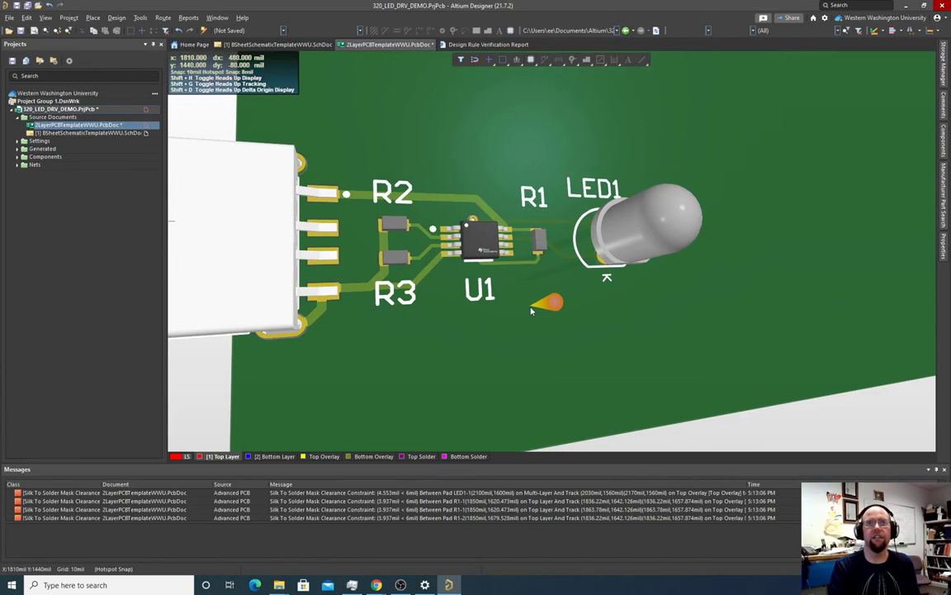
{"action": "scroll", "coordinate": [528, 308], "scroll_direction": "down", "scroll_amount": 3, "text": "ctrl"}
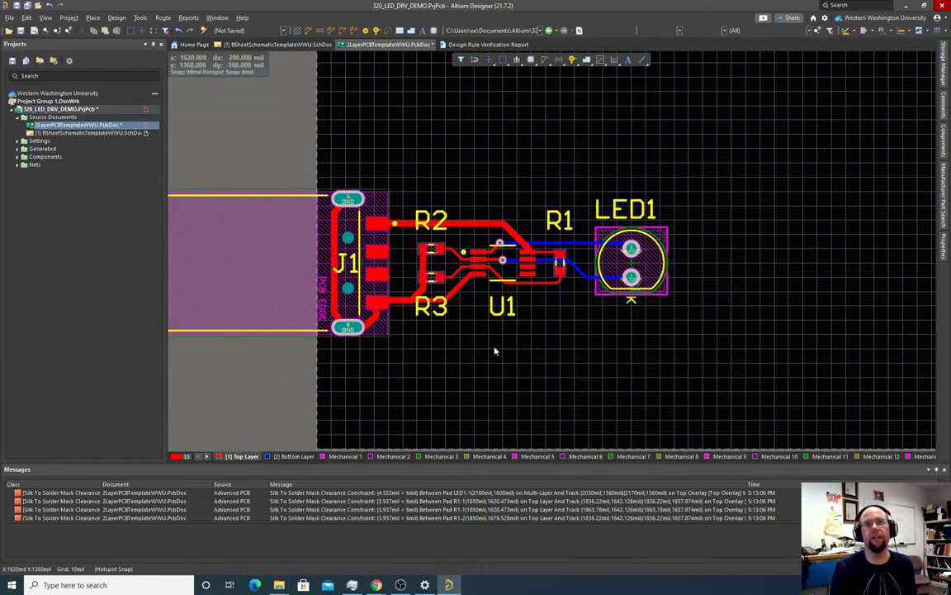
{"action": "scroll", "coordinate": [439, 375], "scroll_direction": "down", "scroll_amount": 2, "text": "ctrl"}
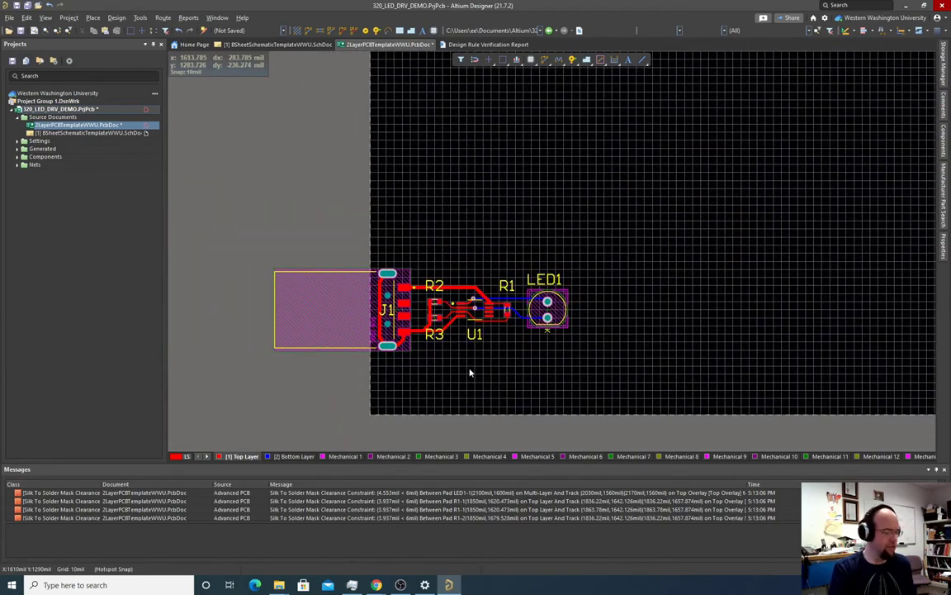
{"action": "key", "text": "3"}
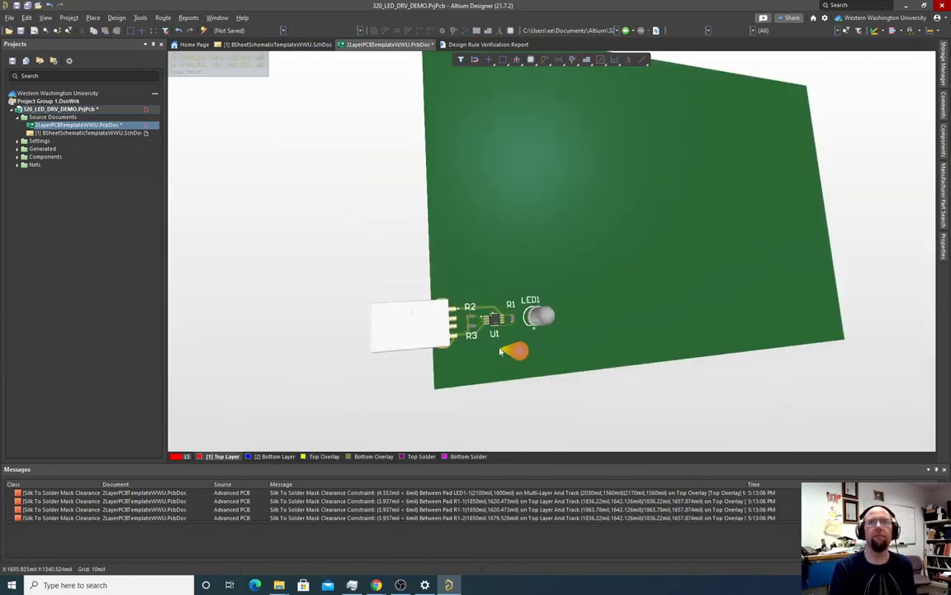
{"action": "key", "text": "2"}
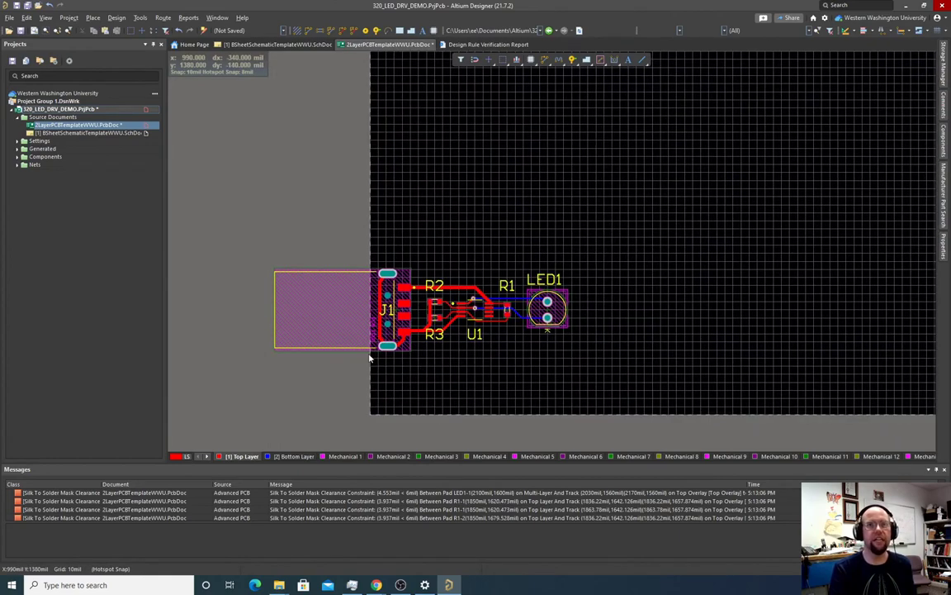
- Switch the PCB to Board Planning Mode and start redefining the board shape
{"action": "key", "text": "shift"}
{"action": "key", "text": "shift"}
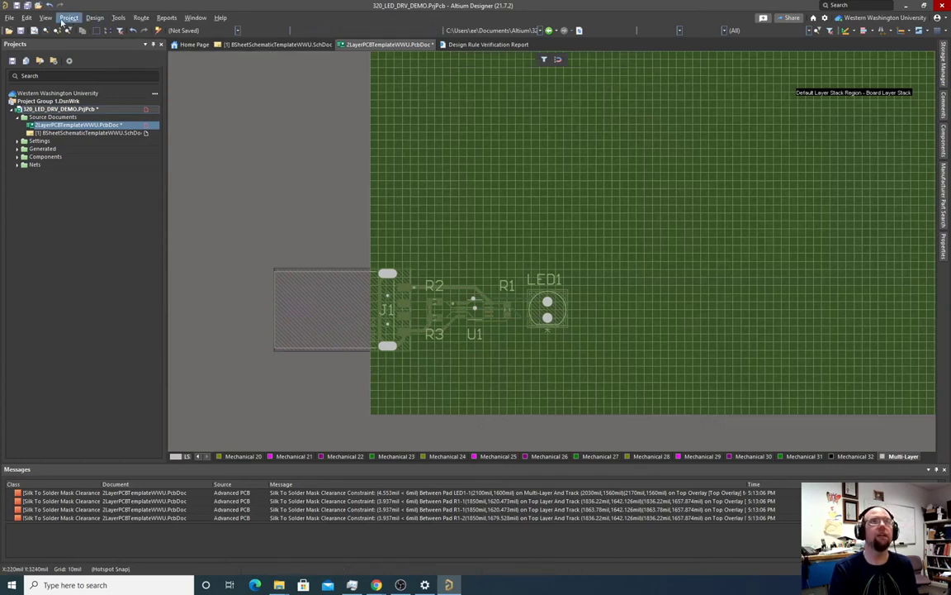
{"action": "left_click", "coordinate": [46, 18]}
{"action": "mouse_move", "coordinate": [69, 17]}
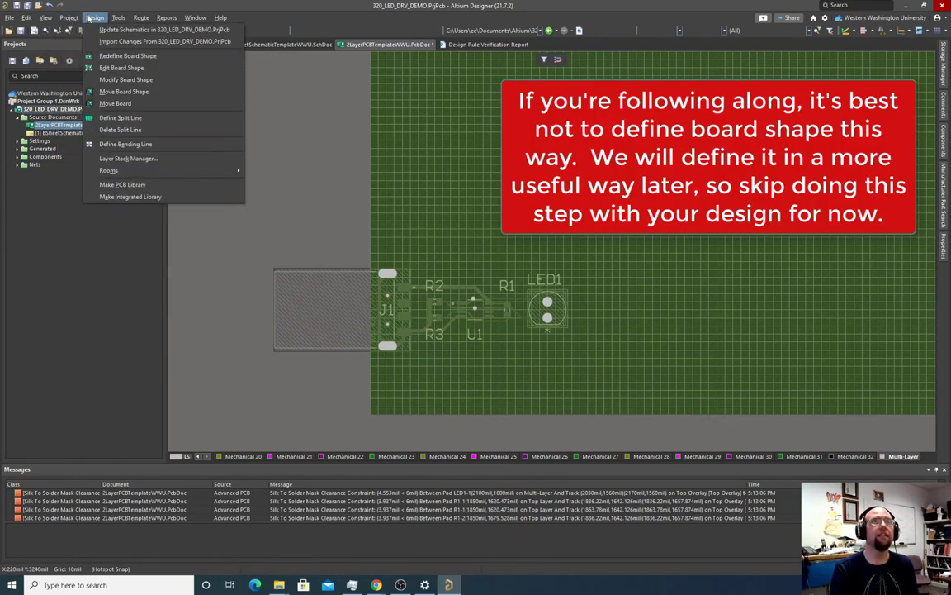
{"action": "left_click", "coordinate": [124, 56]}
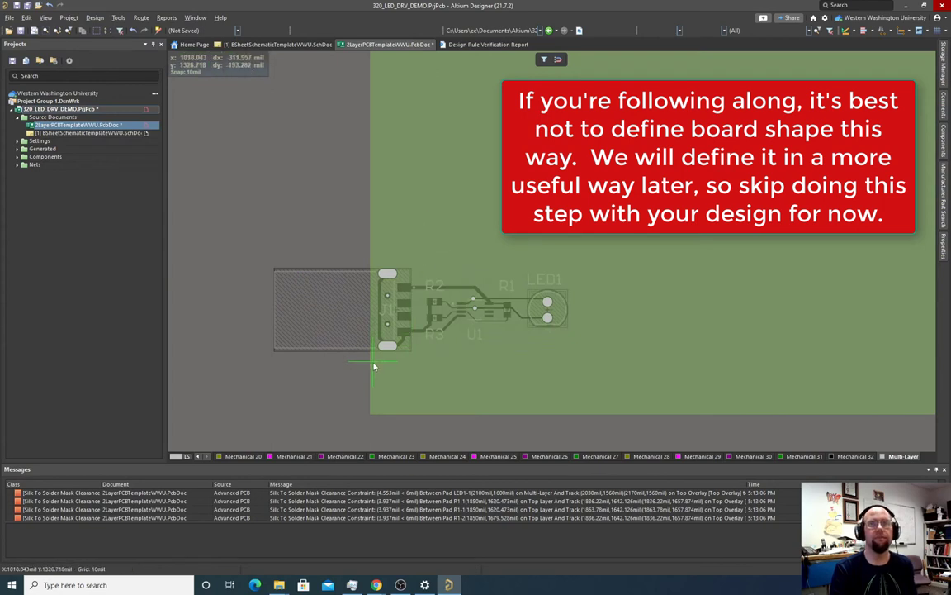
- Set the snap grid to 50 mil and draw the outline's lower edge about 1100 mil long below J1 and U1, from the board's left edge at Y 1300 mil
{"action": "scroll", "coordinate": [370, 356], "scroll_direction": "up", "scroll_amount": 5, "text": "ctrl"}
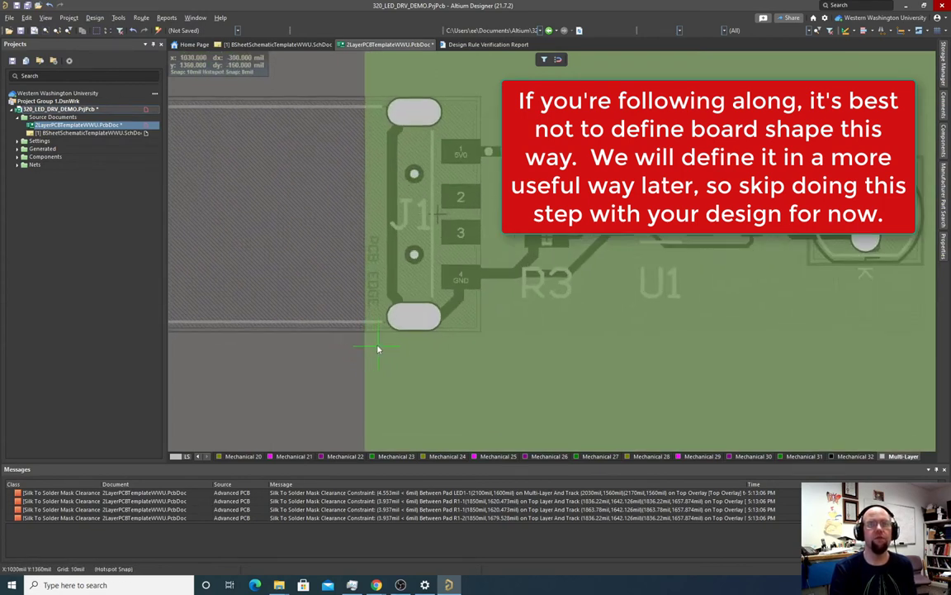
{"action": "scroll", "coordinate": [366, 354], "scroll_direction": "down", "scroll_amount": 2, "text": "ctrl"}
{"action": "scroll", "coordinate": [365, 350], "scroll_direction": "up", "scroll_amount": 2, "text": "ctrl"}
{"action": "scroll", "coordinate": [380, 345], "scroll_direction": "down", "scroll_amount": 2}
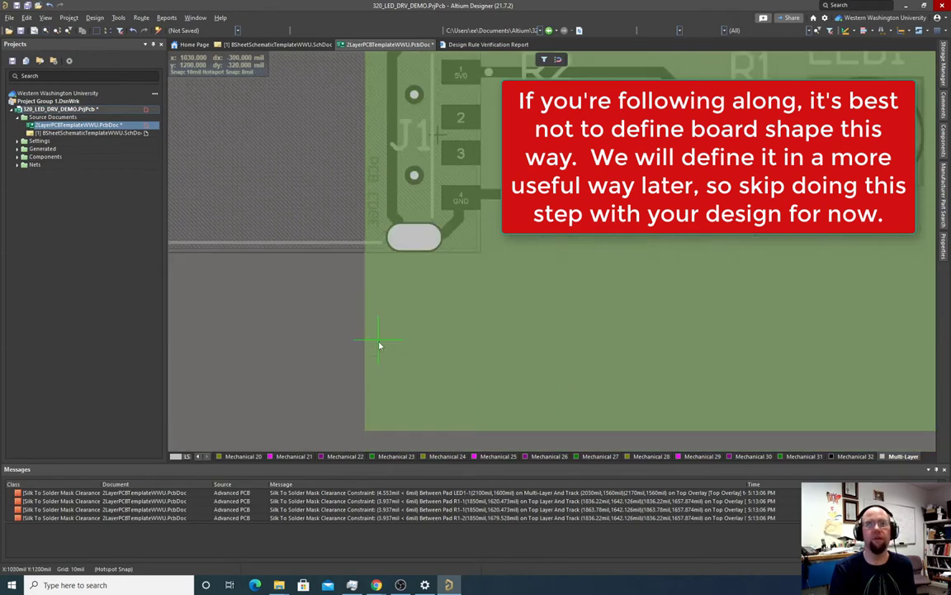
{"action": "key", "text": "g"}
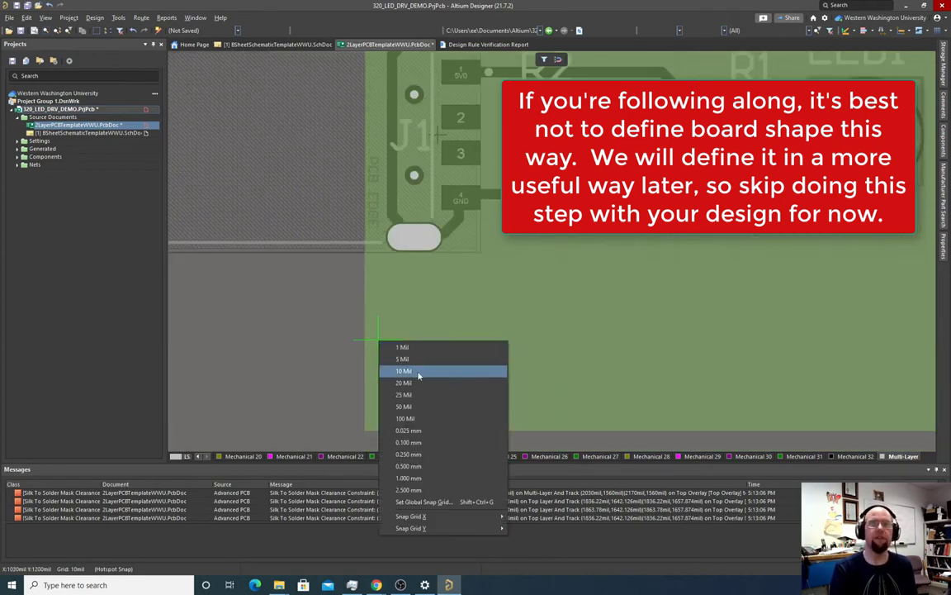
{"action": "left_click", "coordinate": [418, 407]}
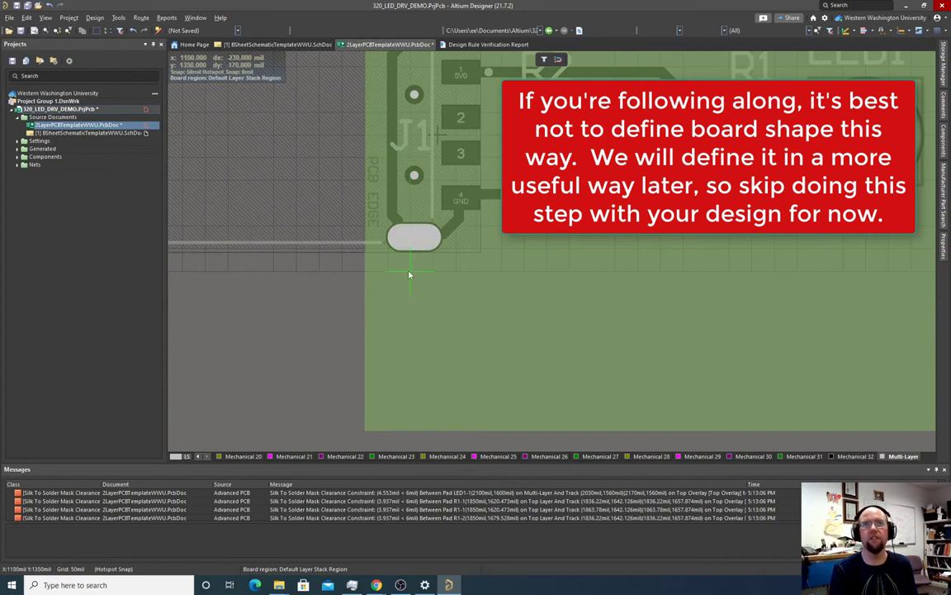
{"action": "left_click", "coordinate": [371, 290]}
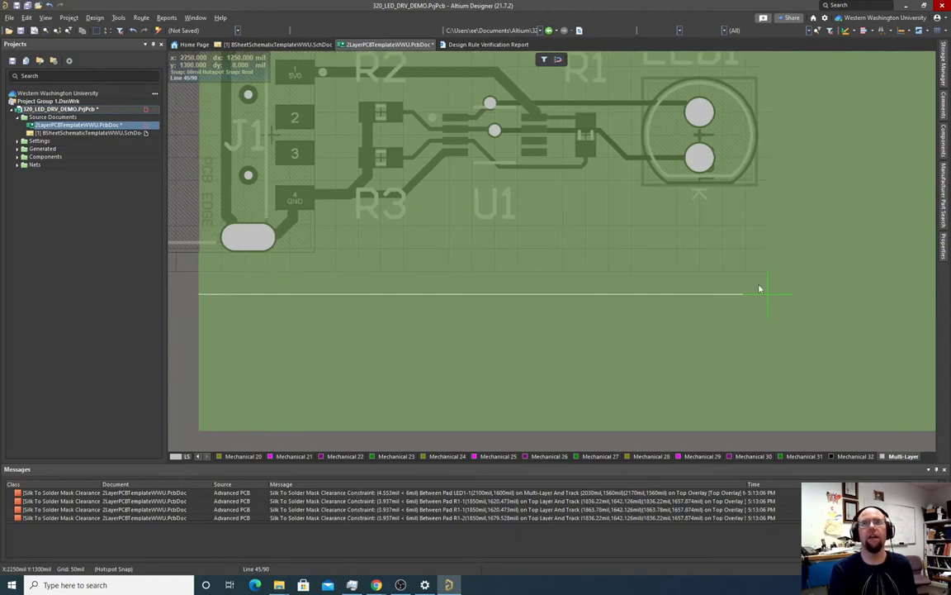
{"action": "left_click", "coordinate": [693, 293]}
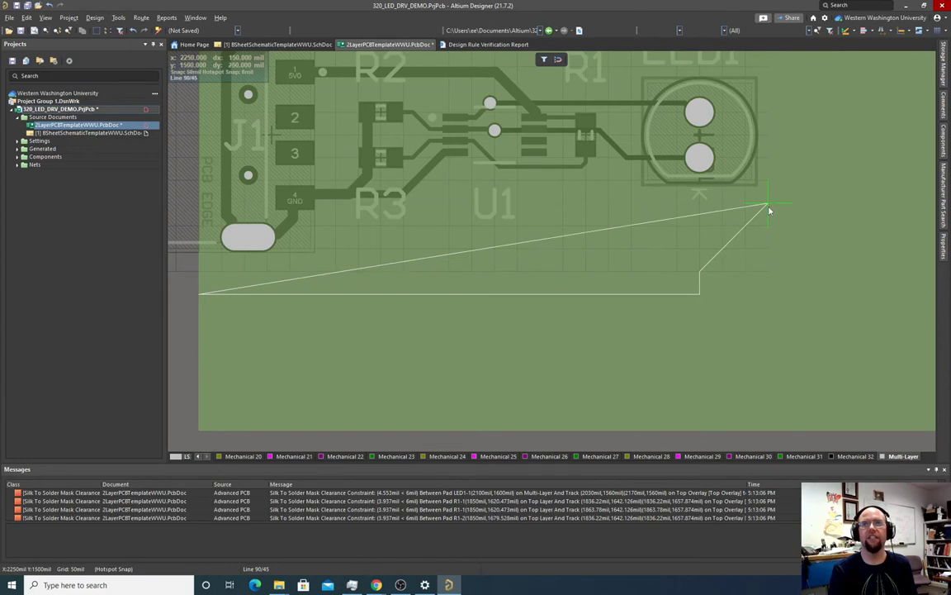
- Change the board outline's corner style to Line 90/90 Horizontal Start With Arc
{"action": "key", "text": "space"}
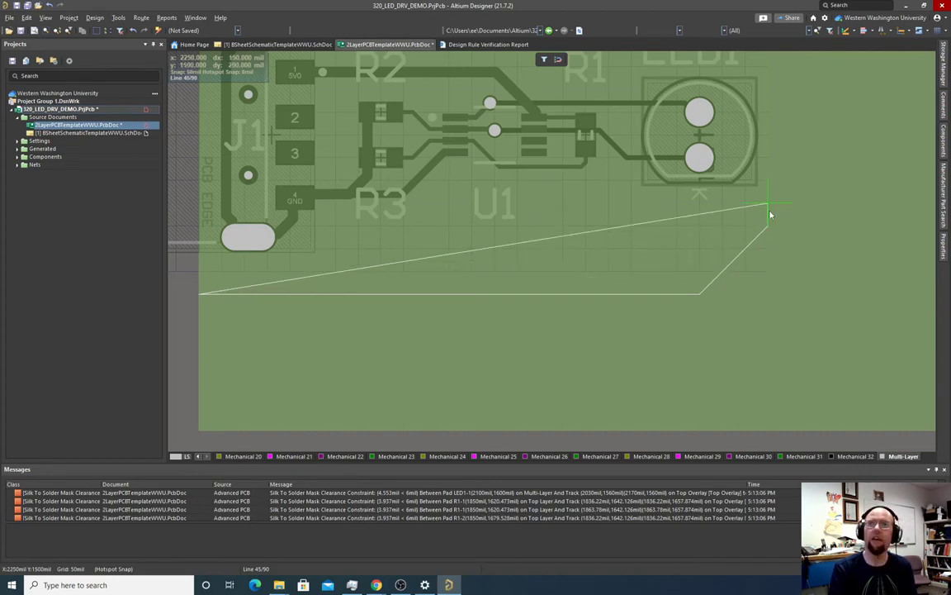
{"action": "key", "text": "shift+space"}
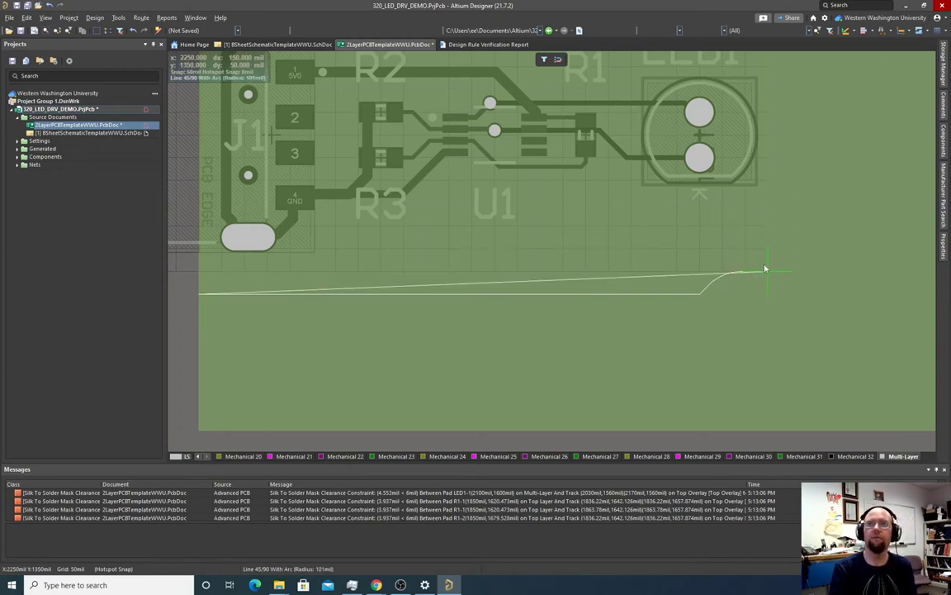
{"action": "key", "text": "shift+space"}
{"action": "key", "text": "shift+space"}
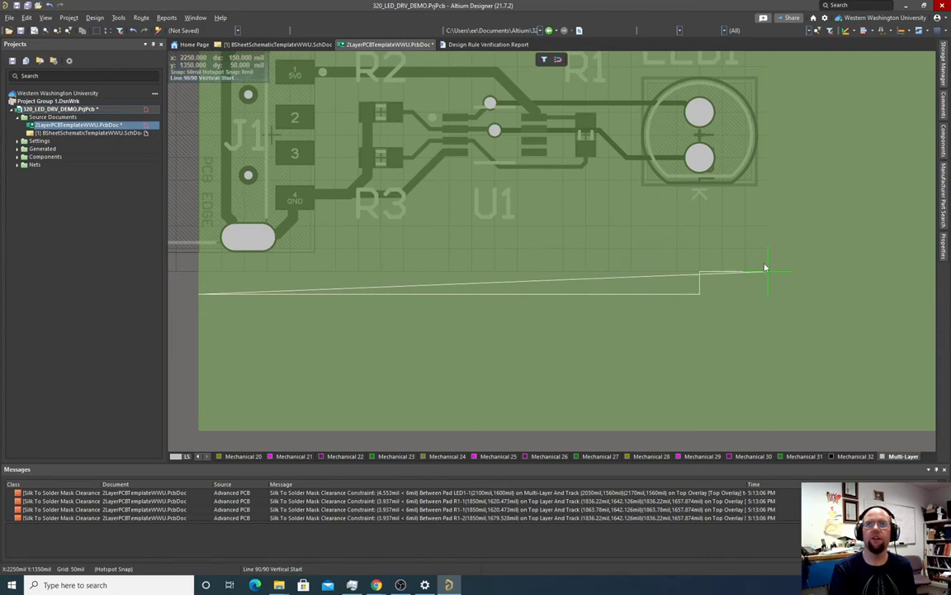
{"action": "key", "text": "shift+space"}
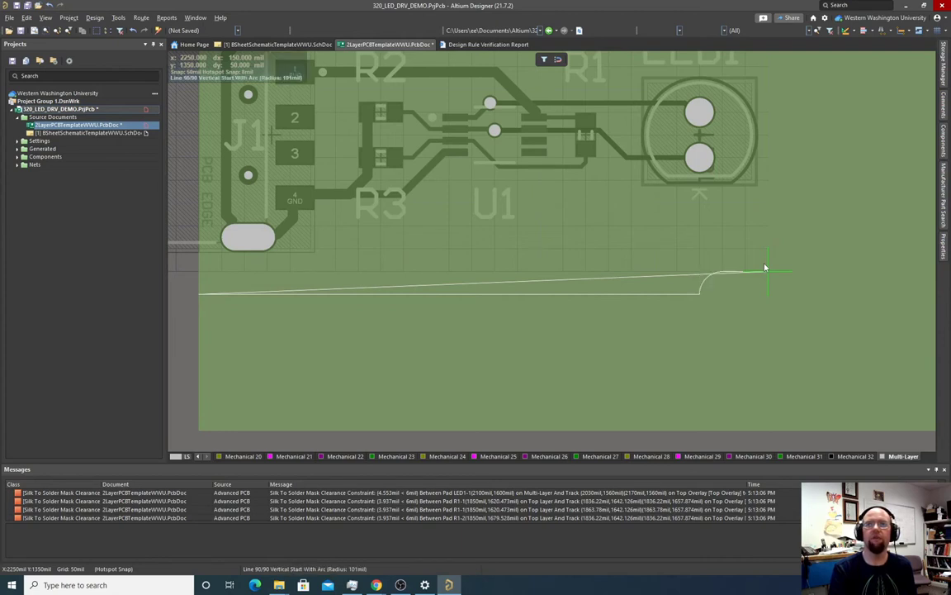
{"action": "key", "text": "space"}
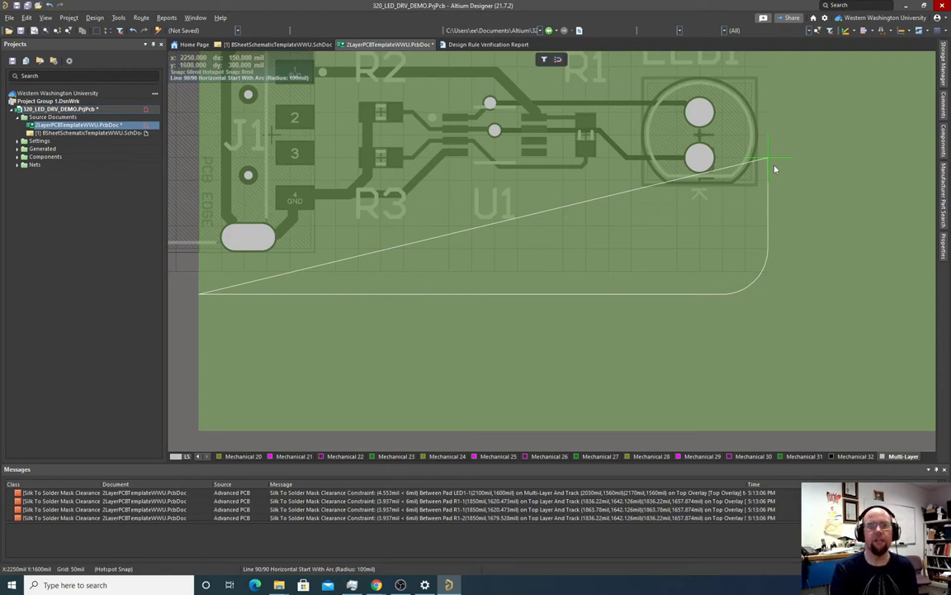
- Adjust the arc radius of the outline's rounded corner to 100 mil
{"action": "key", "text": "comma"}
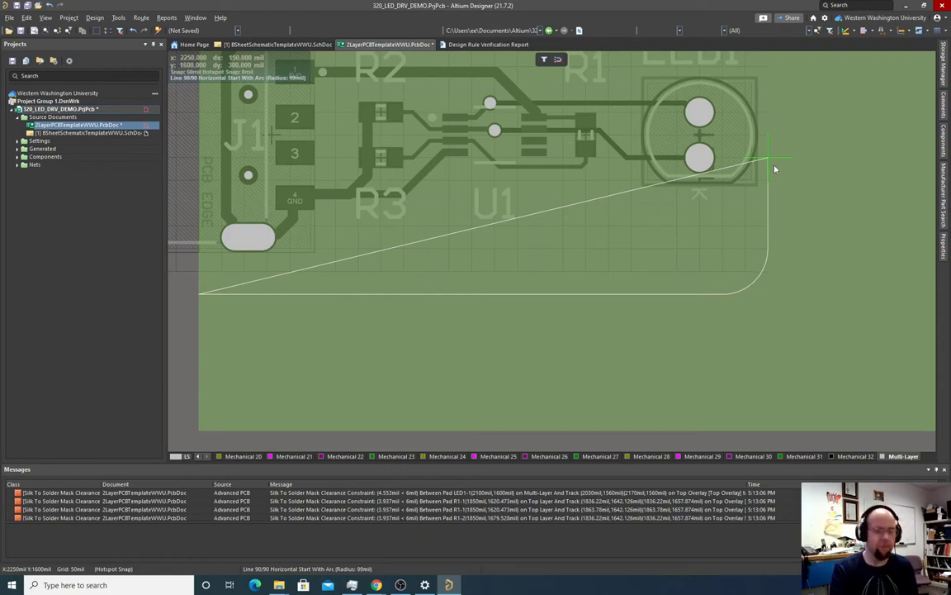
{"action": "key", "text": "period"}
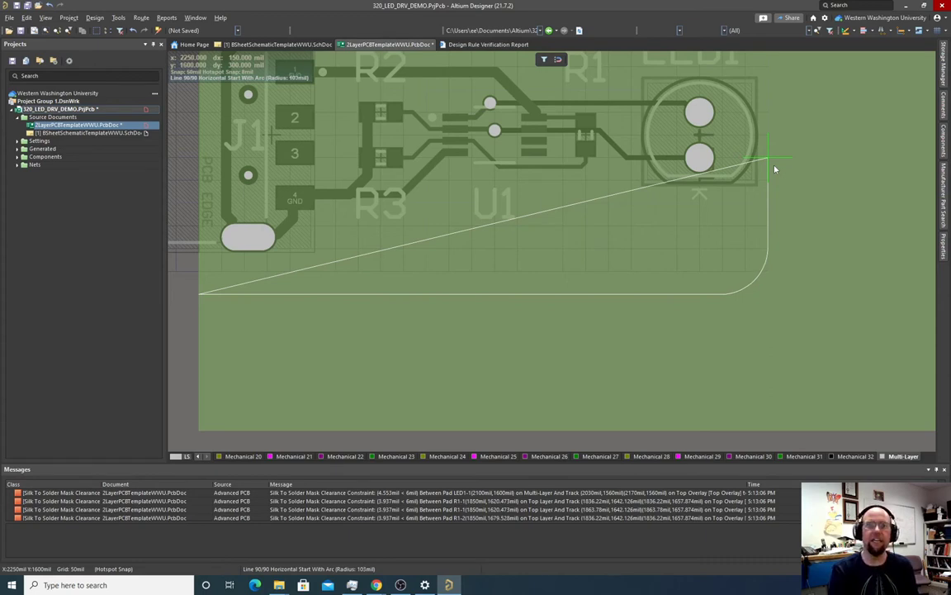
{"action": "key", "text": "period"}
{"action": "key", "text": "period"}
{"action": "key", "text": "period"}
{"action": "key", "text": "period"}
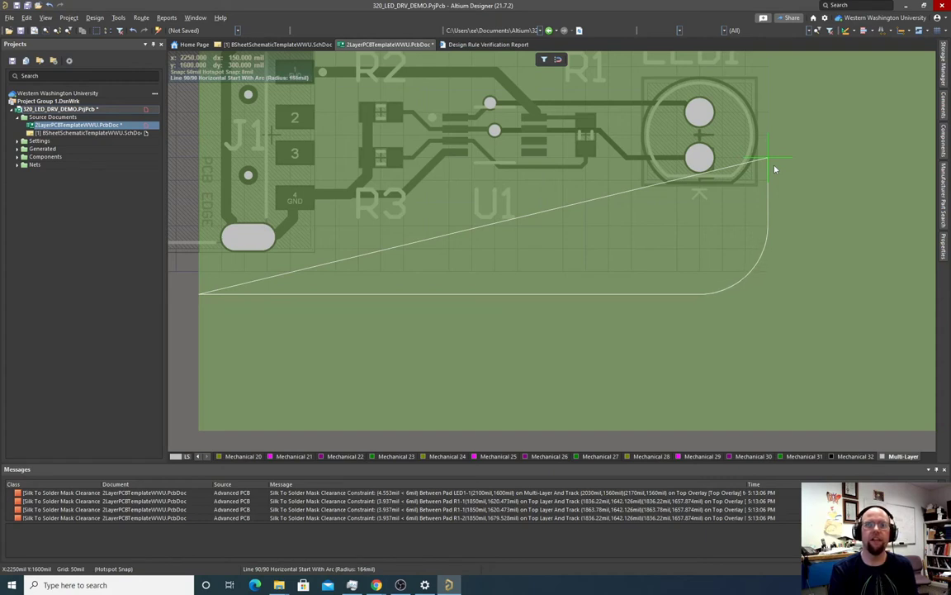
{"action": "key", "text": "comma"}
{"action": "key", "text": "comma"}
{"action": "key", "text": "comma"}
{"action": "key", "text": "comma"}
{"action": "key", "text": "comma"}
{"action": "key", "text": "comma"}
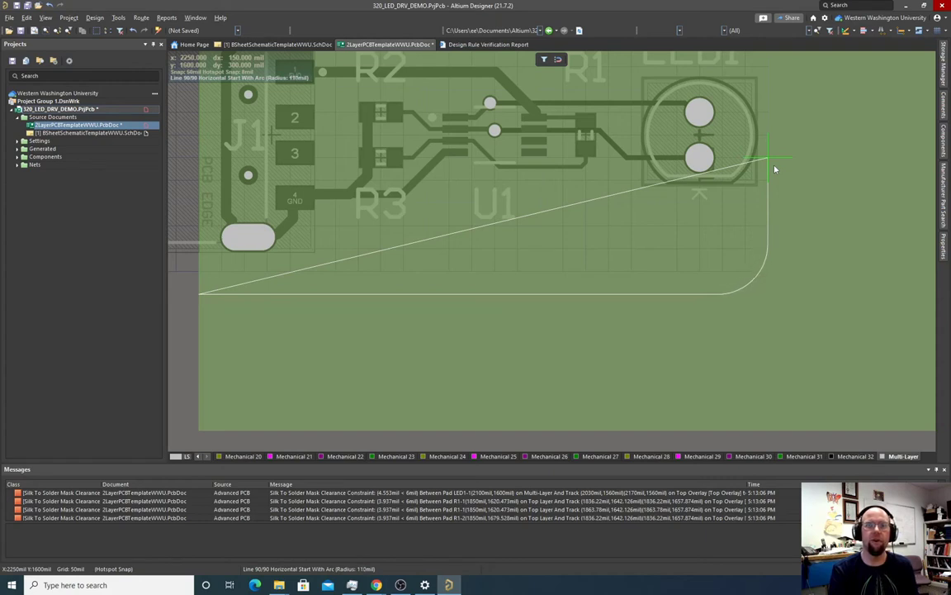
{"action": "key", "text": "period"}
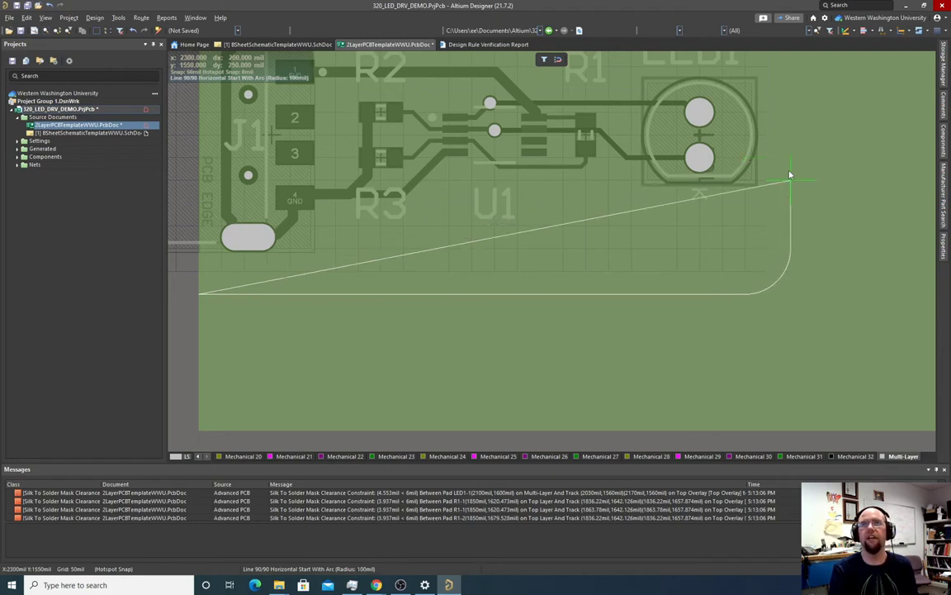
- Complete the board outline around the circuit, with rounded corners at X 2550 mil, an upper edge at Y 2000 mil and a square corner at X 1000 mil
{"action": "scroll", "coordinate": [856, 179], "scroll_direction": "up", "scroll_amount": 3}
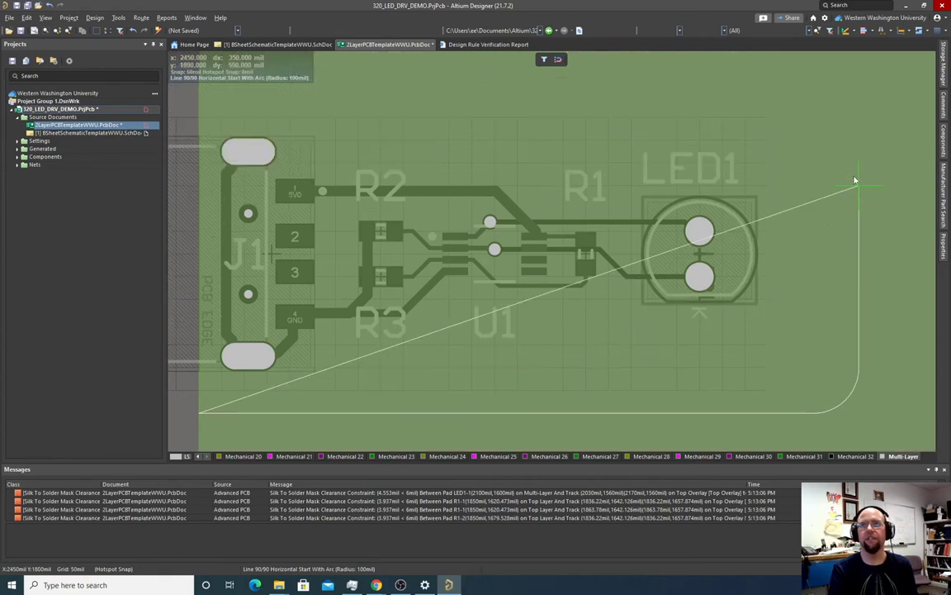
{"action": "left_click", "coordinate": [902, 197]}
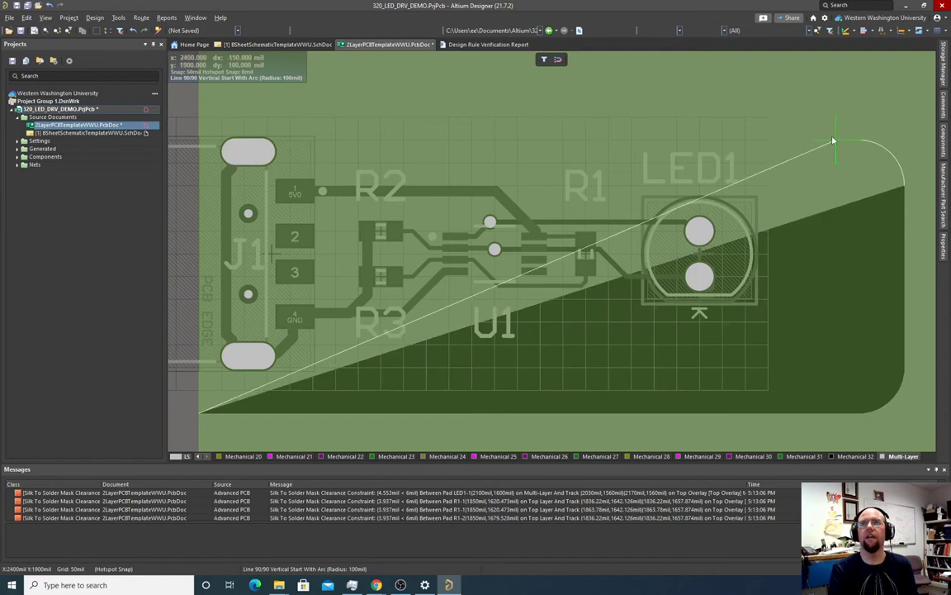
{"action": "left_click", "coordinate": [764, 99]}
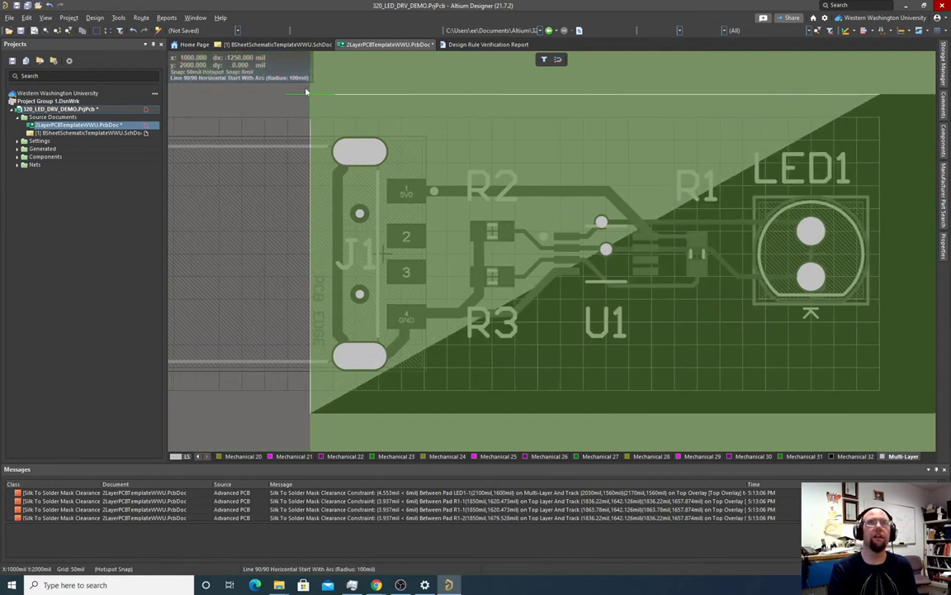
{"action": "left_click", "coordinate": [308, 92]}
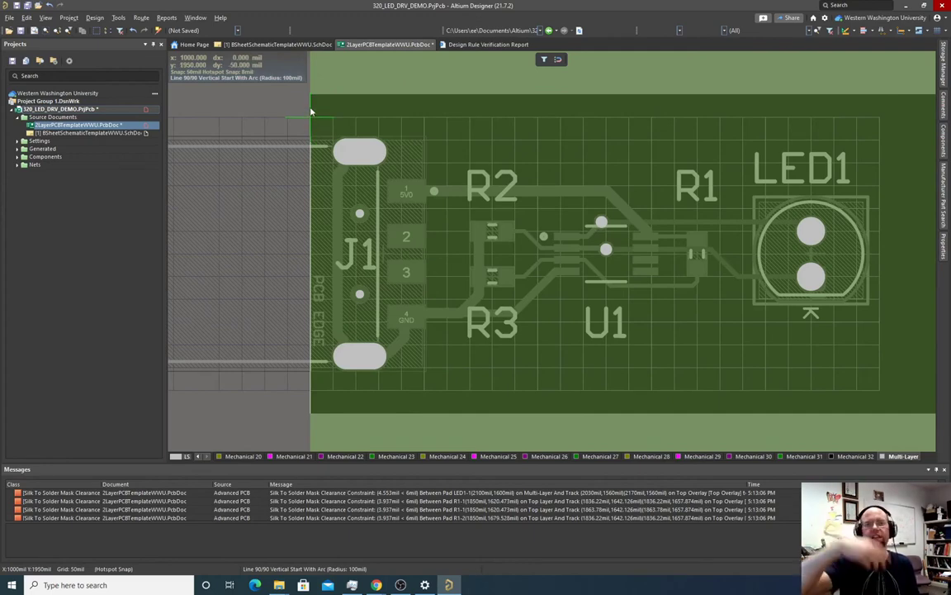
{"action": "right_click", "coordinate": [311, 110]}
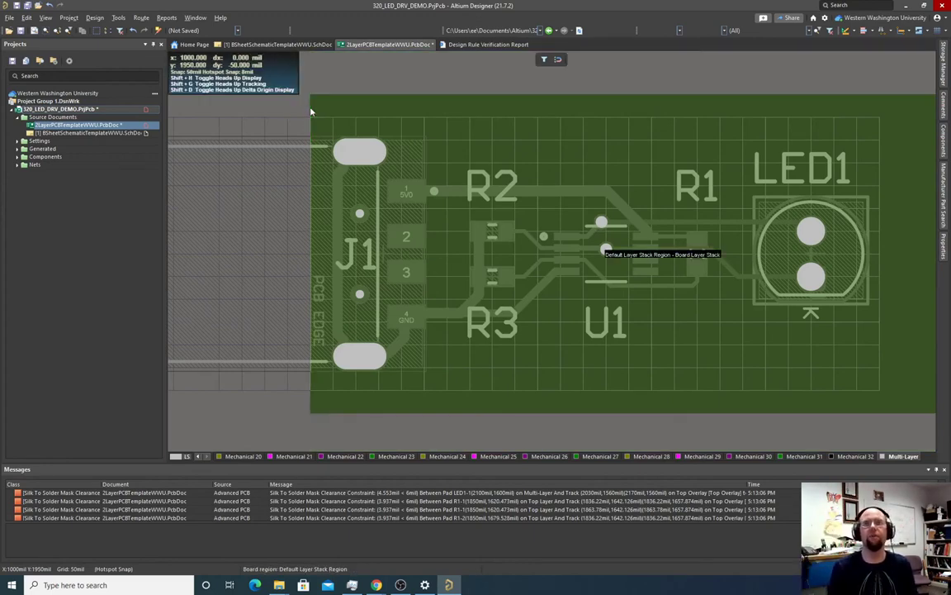
- Leave Board Planning Mode and examine the reshaped board in the 2D layout and the 3D view
{"action": "scroll", "coordinate": [611, 248], "scroll_direction": "down", "scroll_amount": 3, "text": "ctrl"}
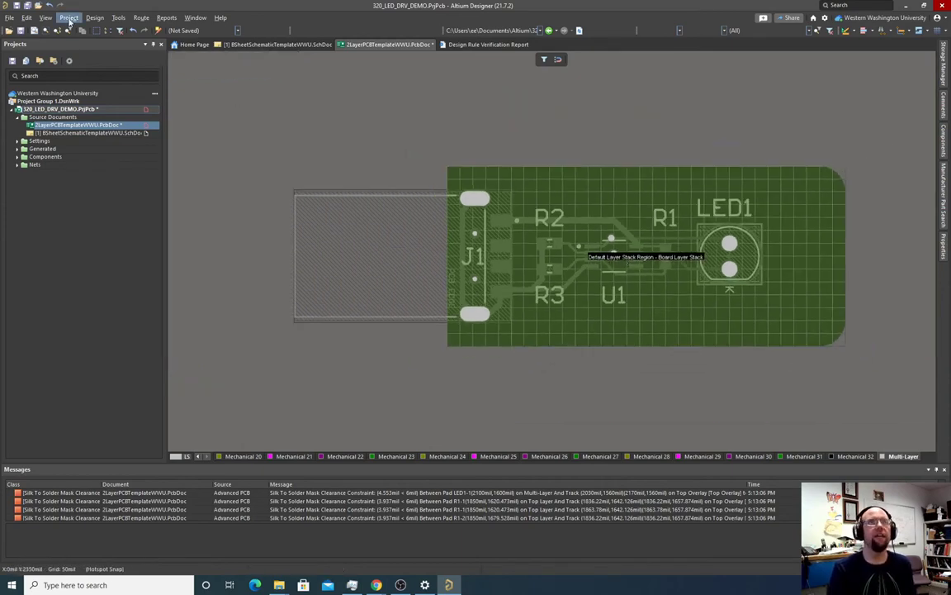
{"action": "left_click", "coordinate": [96, 19]}
{"action": "key", "text": "Escape"}
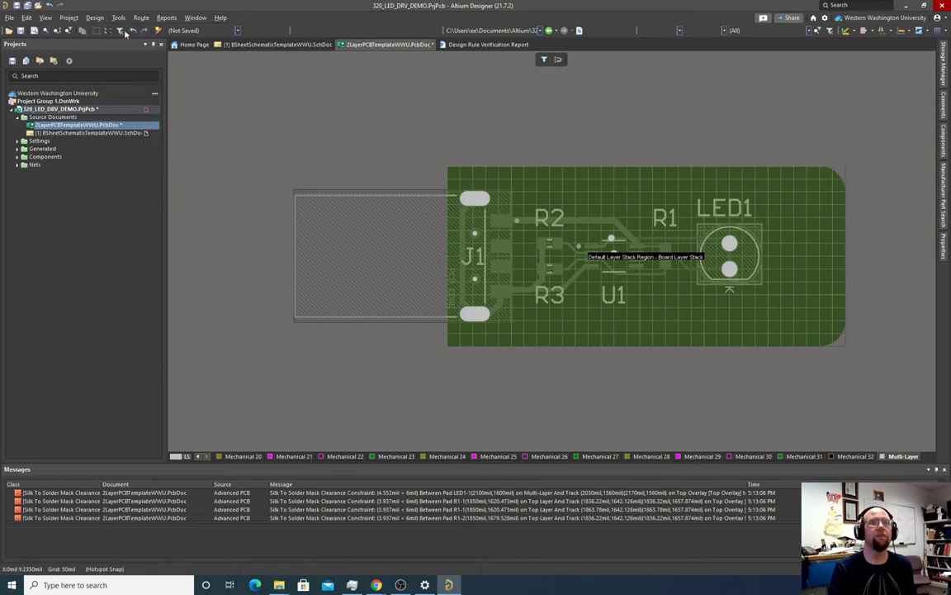
{"action": "key", "text": "2"}
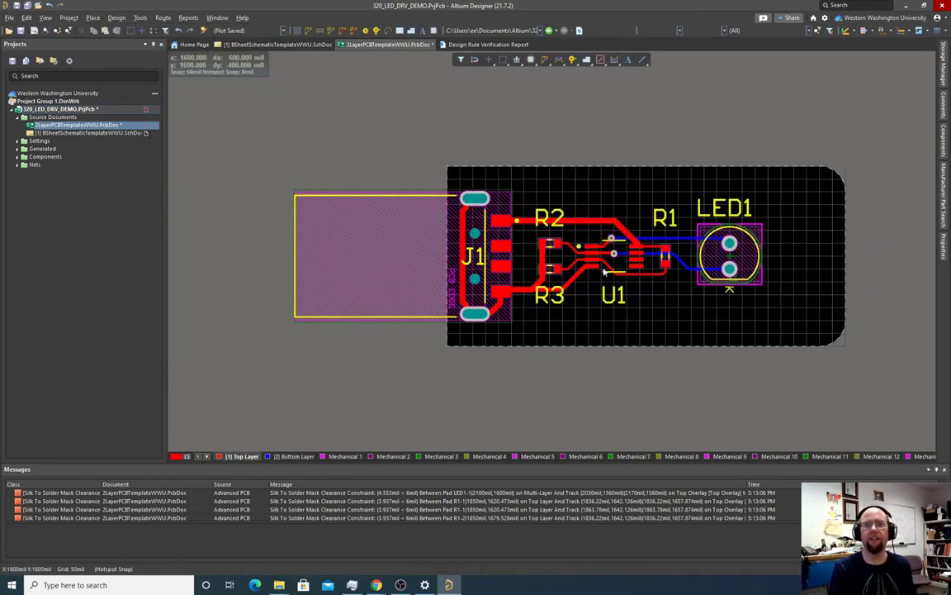
{"action": "key", "text": "3"}
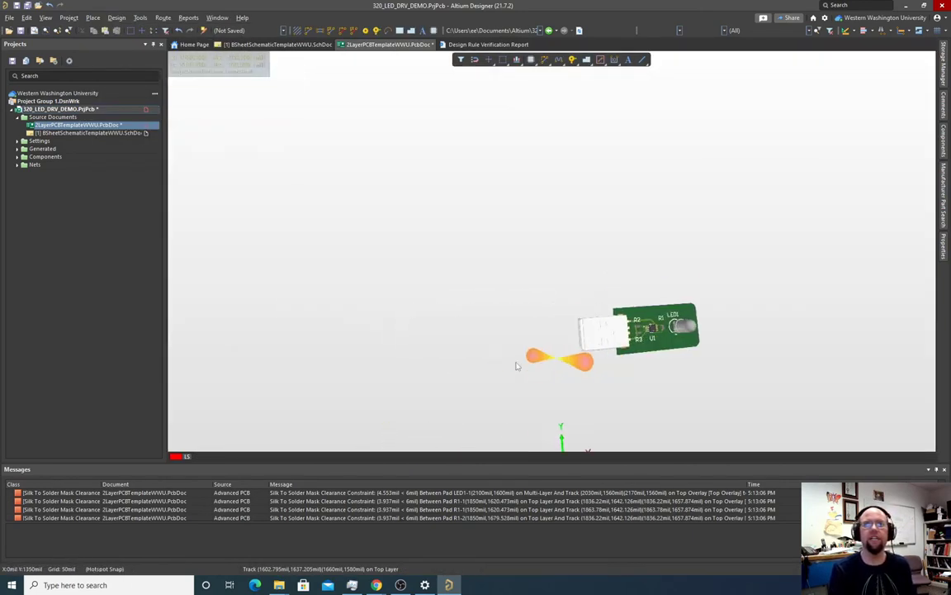
{"action": "right_click_drag", "start_coordinate": [539, 356], "coordinate": [489, 343], "text": "shift"}
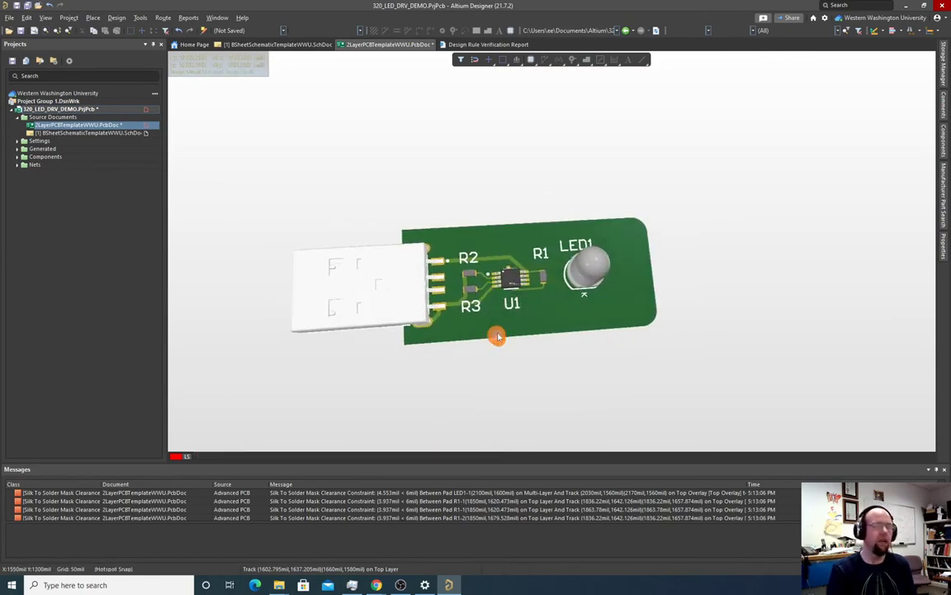
{"action": "key", "text": "2"}
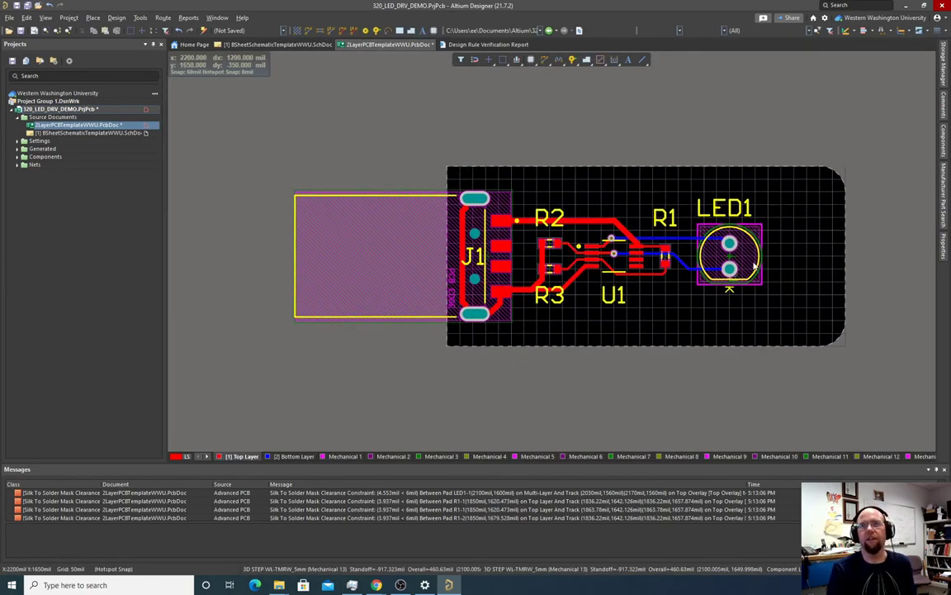
{"action": "scroll", "coordinate": [751, 281], "scroll_direction": "up", "scroll_amount": 4, "text": "ctrl"}
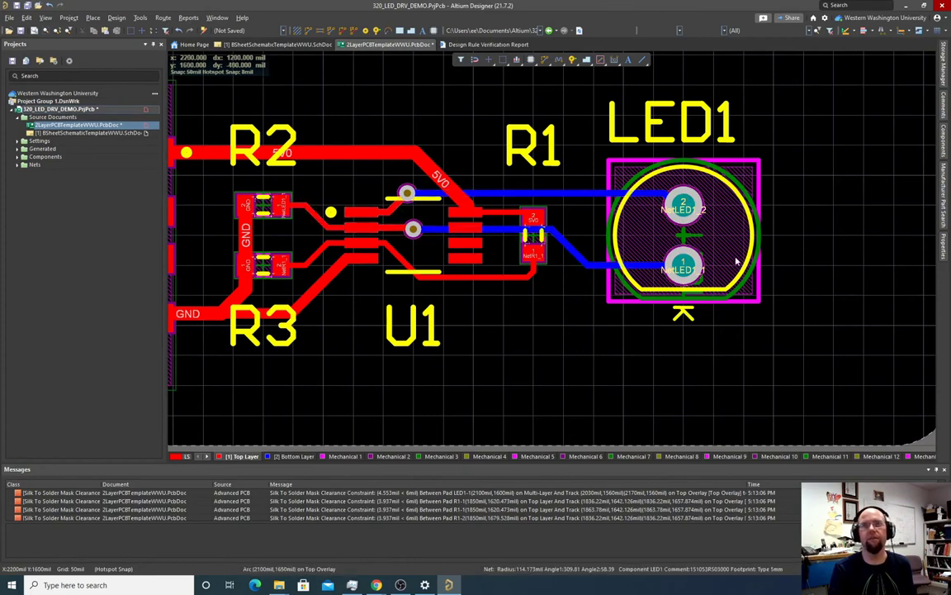
{"action": "scroll", "coordinate": [697, 229], "scroll_direction": "down", "scroll_amount": 2, "text": "ctrl"}
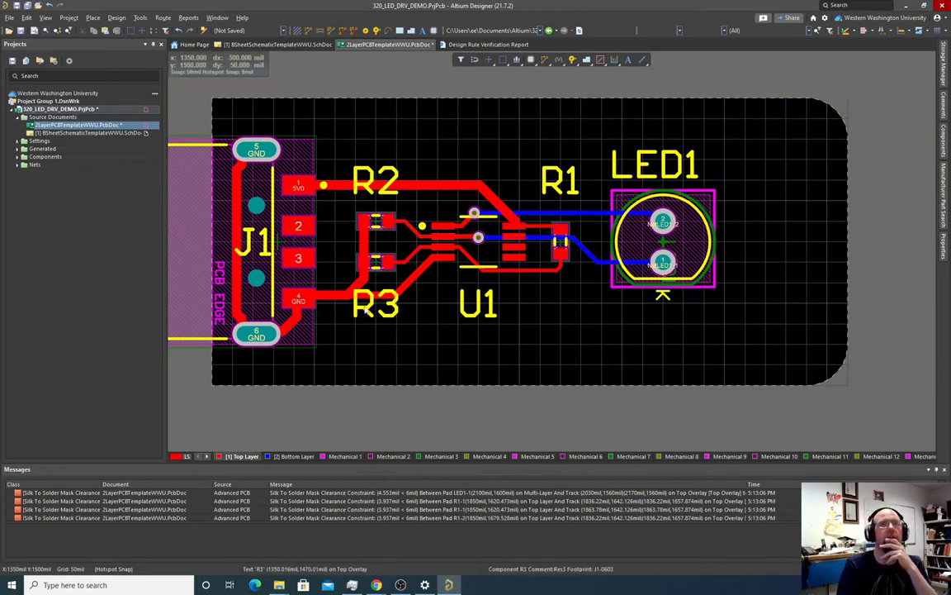
- Switch to the schematic, search the manufacturer parts for "3mm LED" and browse the matching parts
{"action": "left_click", "coordinate": [70, 133]}
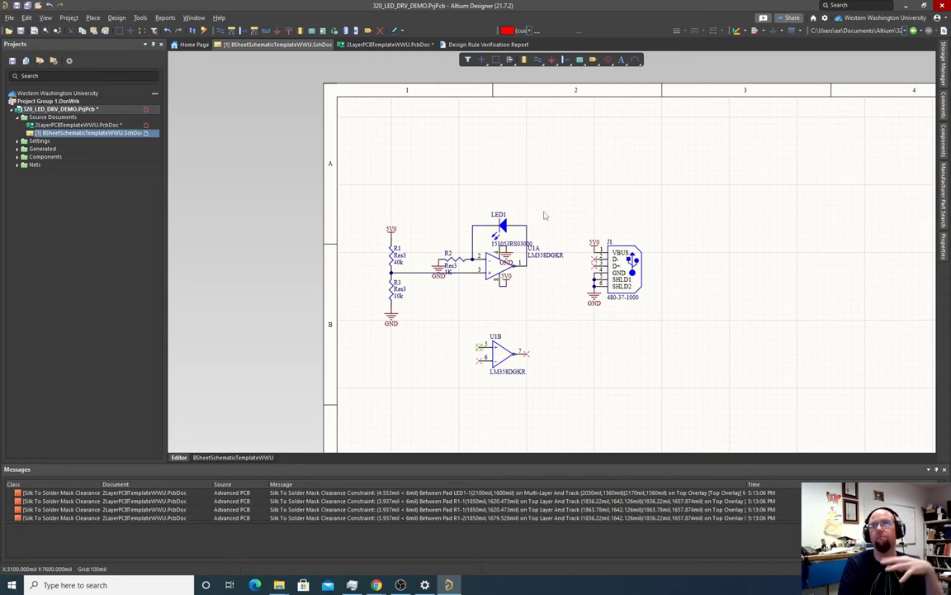
{"action": "left_click", "coordinate": [944, 142]}
{"action": "left_click", "coordinate": [944, 195]}
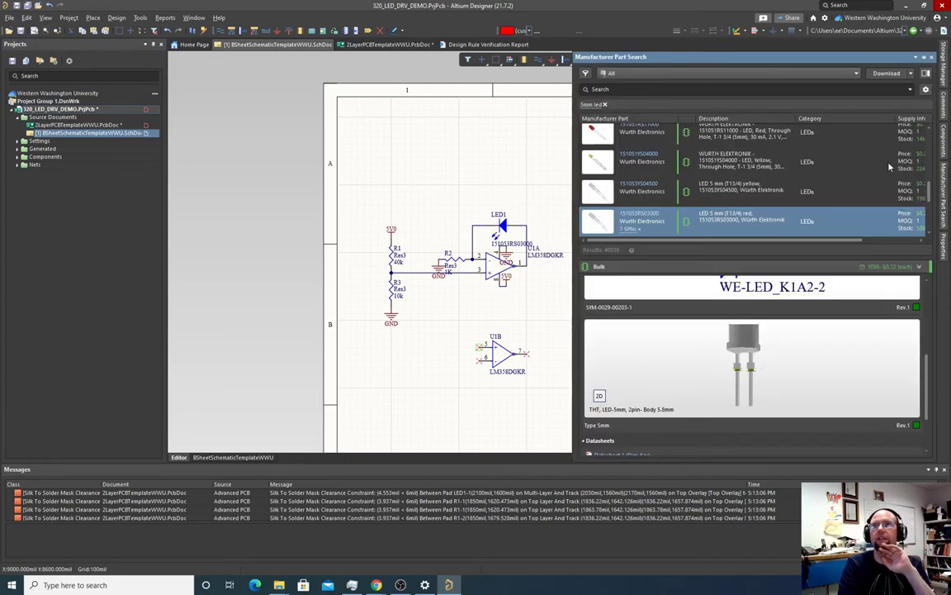
{"action": "left_click", "coordinate": [675, 89]}
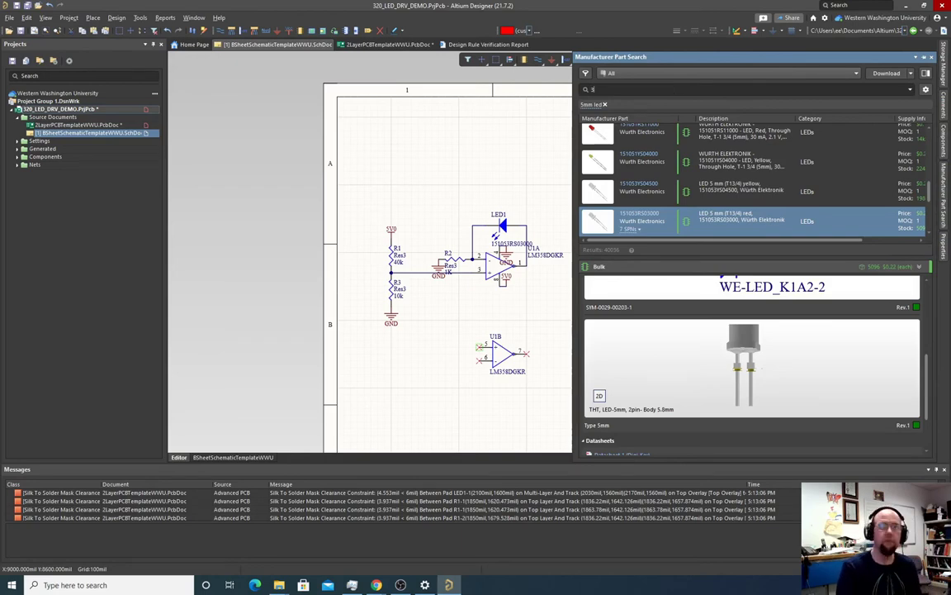
{"action": "type", "text": "3mm LED"}
{"action": "key", "text": "Return"}
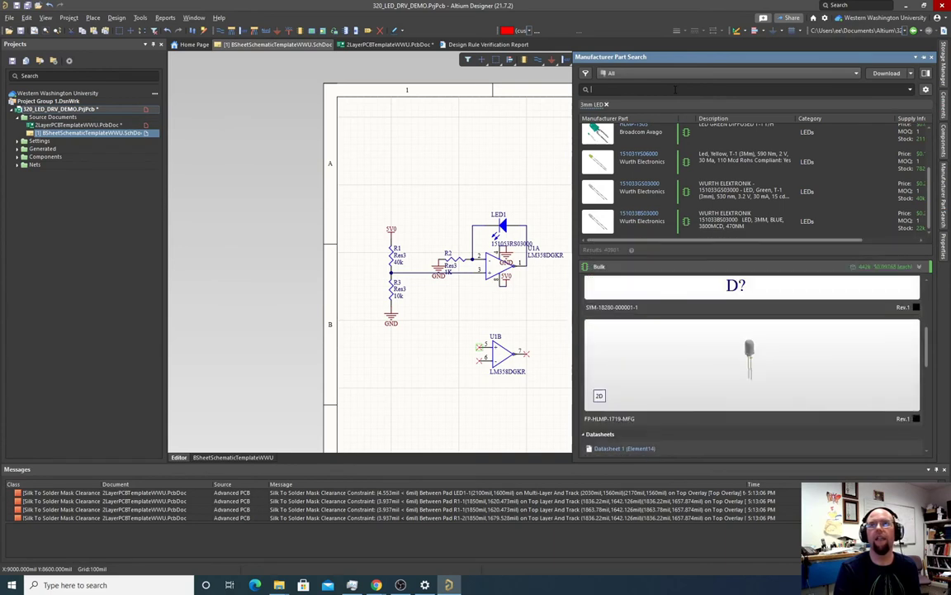
{"action": "scroll", "coordinate": [694, 165], "scroll_direction": "up", "scroll_amount": 3}
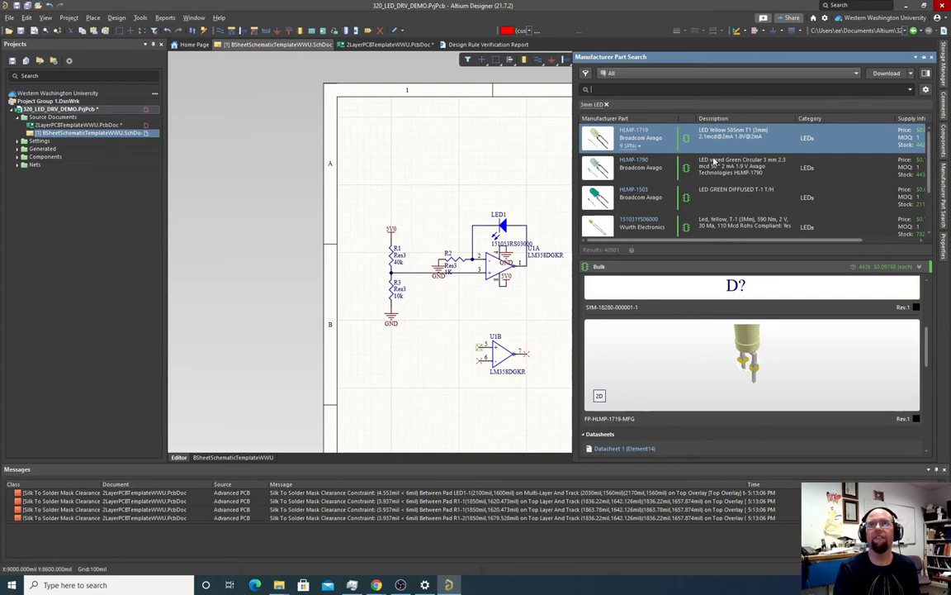
{"action": "scroll", "coordinate": [714, 164], "scroll_direction": "down", "scroll_amount": 3}
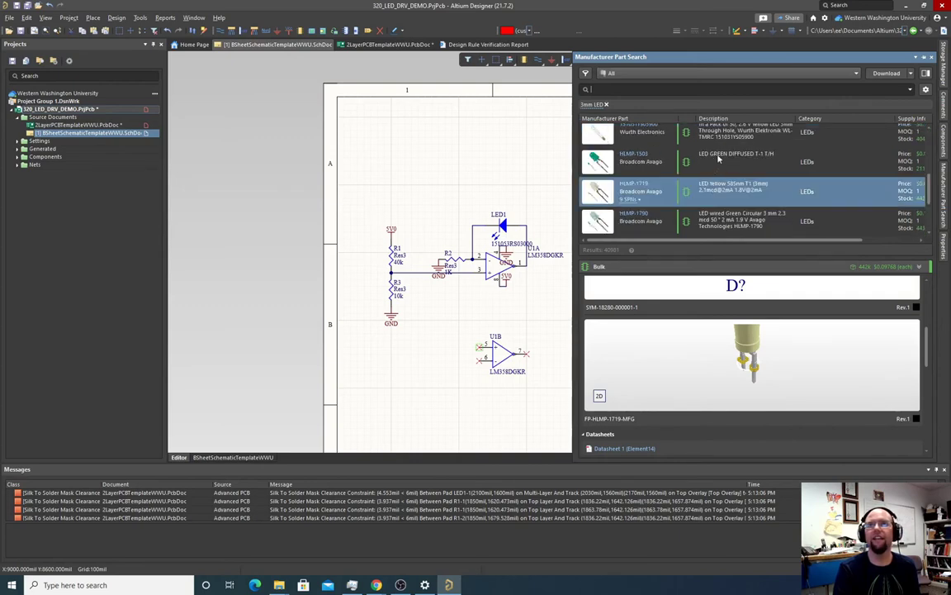
- Place one HLMP-1503 green diffused LED directly above LED1 in the schematic, flipped horizontally to match LED1's direction
{"action": "left_click", "coordinate": [717, 158]}
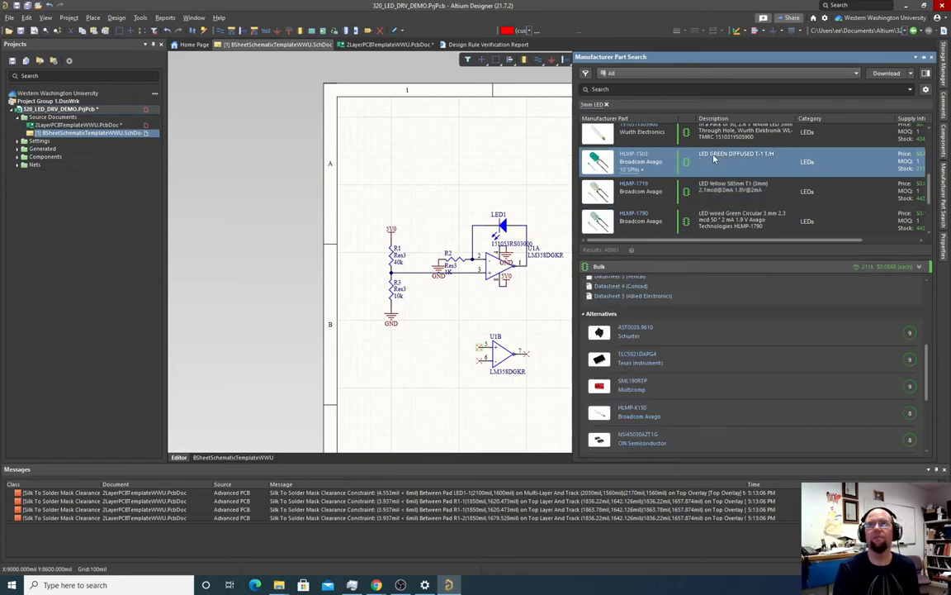
{"action": "right_click", "coordinate": [715, 158]}
{"action": "left_click", "coordinate": [736, 162]}
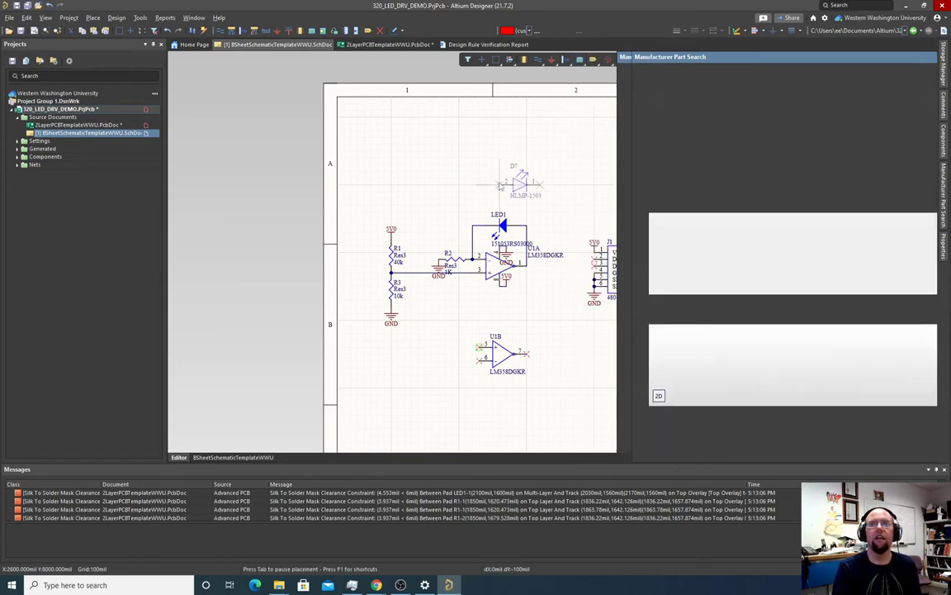
{"action": "key", "text": "x"}
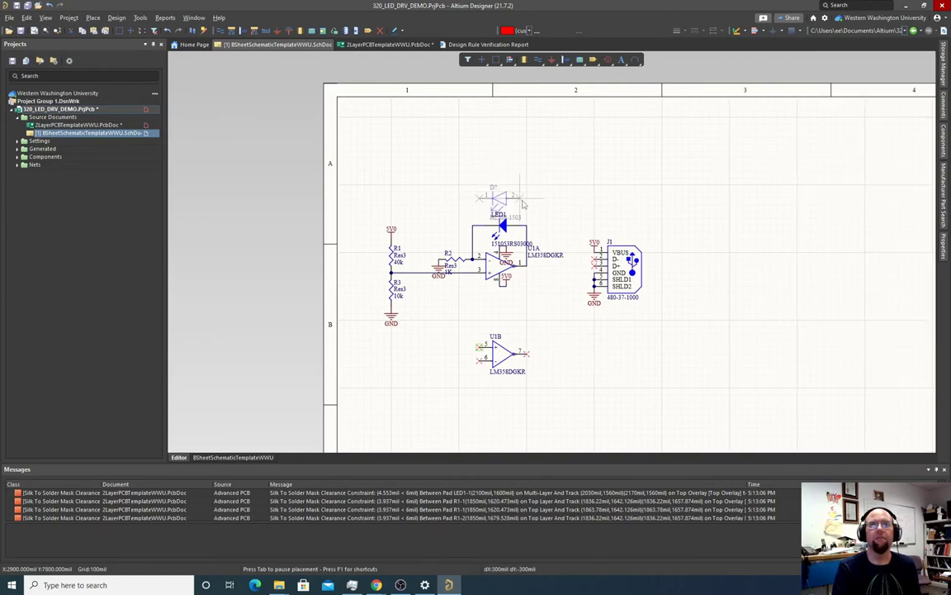
{"action": "left_click", "coordinate": [523, 196]}
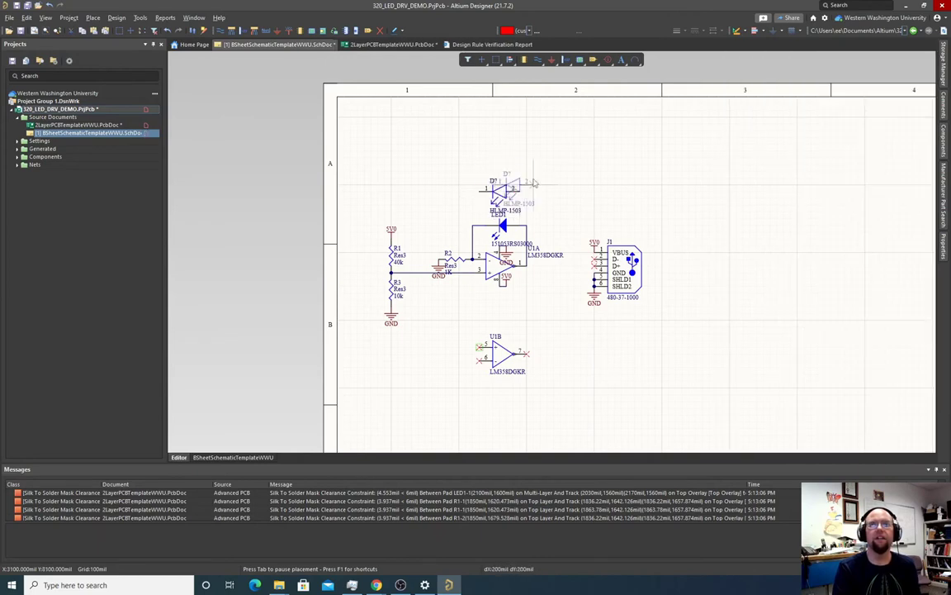
{"action": "key", "text": "Escape"}
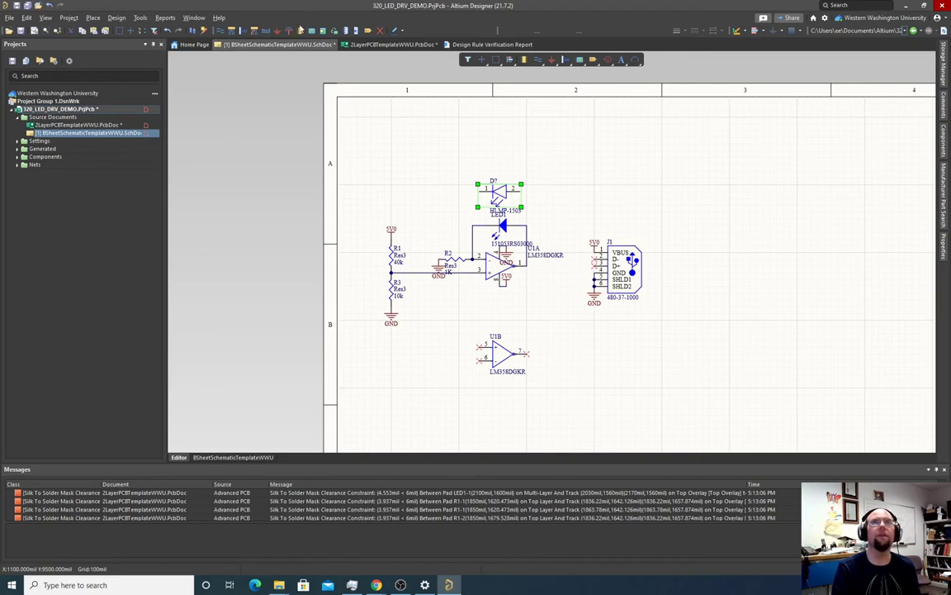
- Wire the HLMP-1503 LED in parallel with LED1, joining both of its pins to the wires at LED1's ends
{"action": "left_click", "coordinate": [231, 32]}
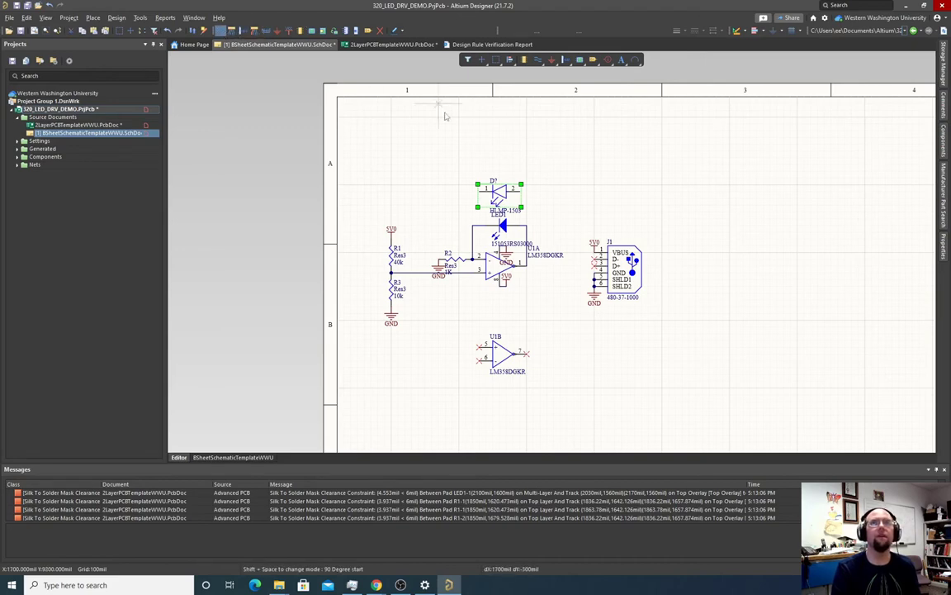
{"action": "left_click", "coordinate": [527, 225]}
{"action": "left_click", "coordinate": [521, 191]}
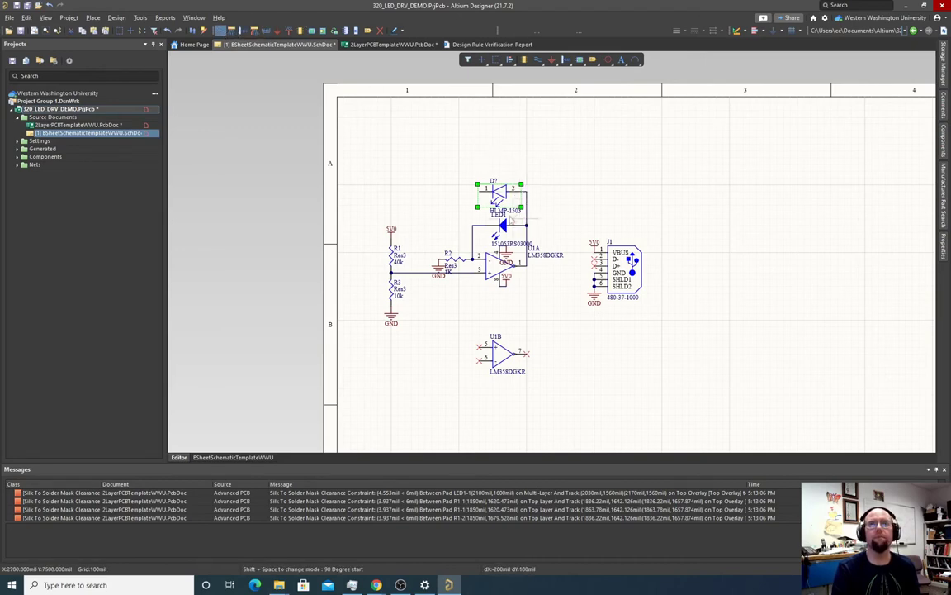
{"action": "left_click", "coordinate": [472, 225]}
{"action": "key", "text": "Escape"}
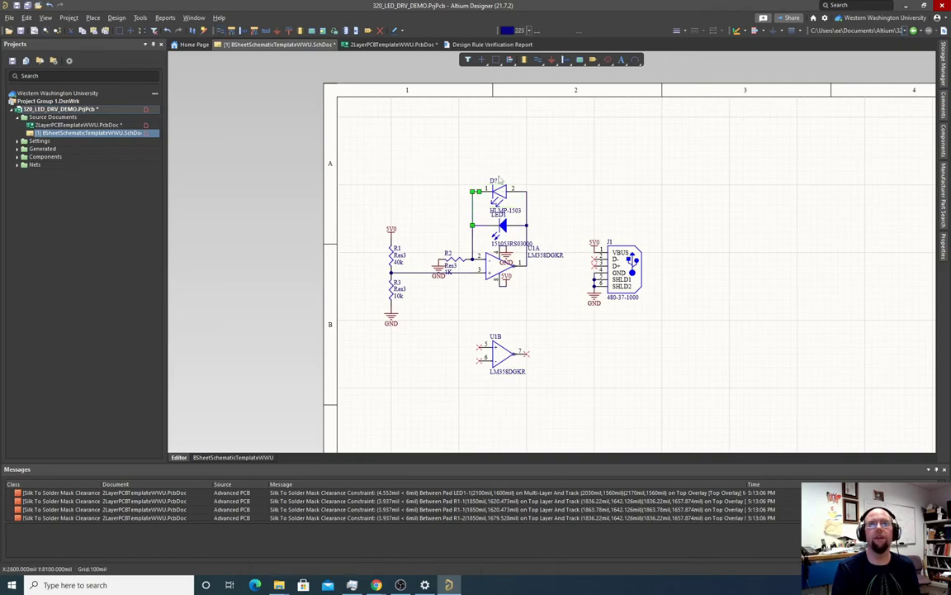
- Annotate the schematic quietly to assign a designator to the new HLMP-1503 LED, and check the LED section
{"action": "left_click", "coordinate": [164, 17]}
{"action": "mouse_move", "coordinate": [136, 18]}
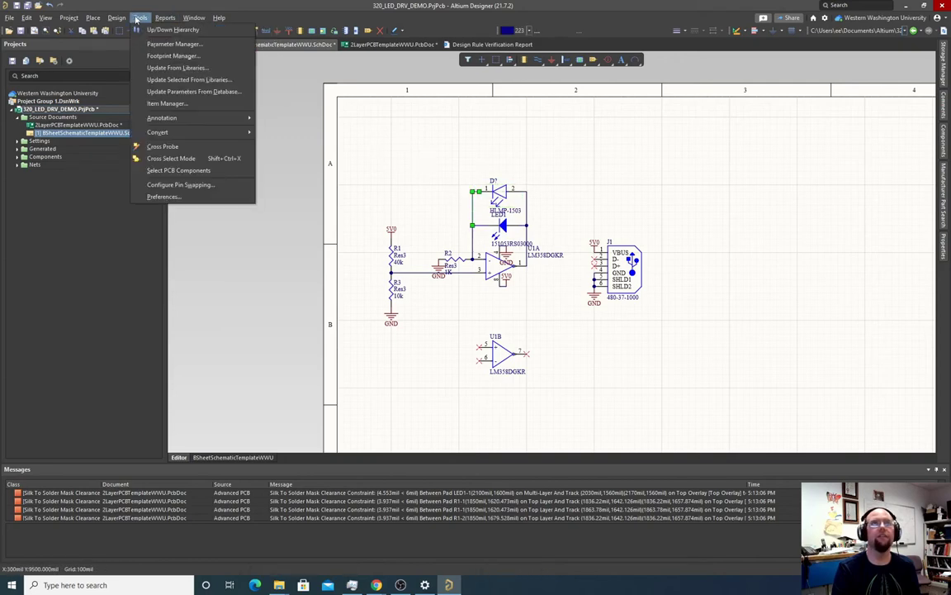
{"action": "mouse_move", "coordinate": [174, 116]}
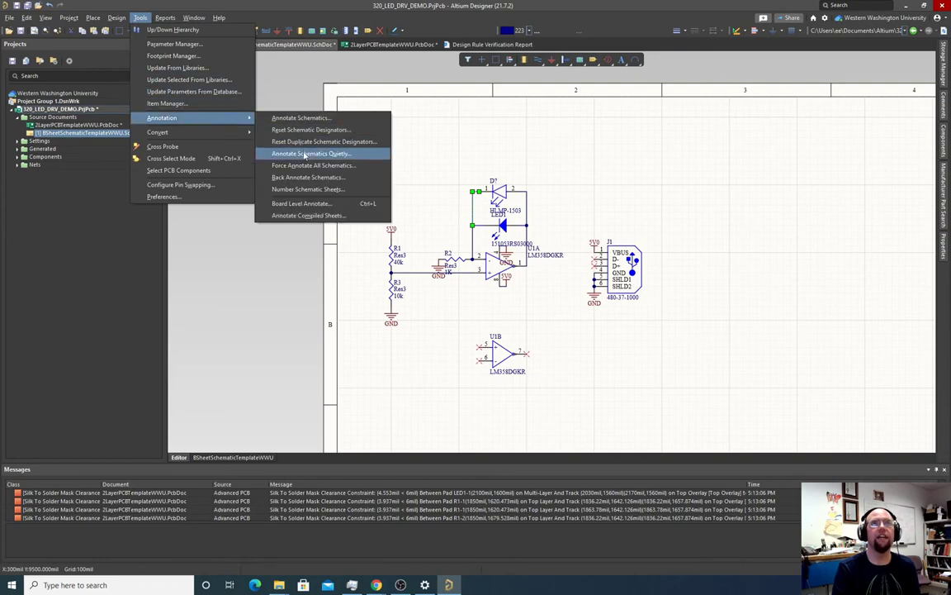
{"action": "left_click", "coordinate": [304, 153]}
{"action": "left_click", "coordinate": [487, 312]}
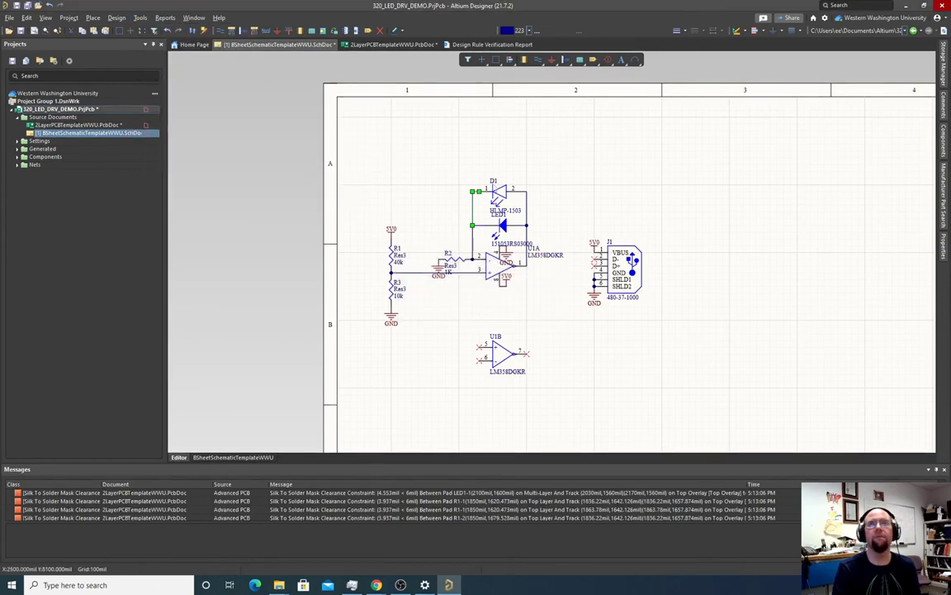
{"action": "scroll", "coordinate": [458, 203], "scroll_direction": "up", "scroll_amount": 3, "text": "ctrl"}
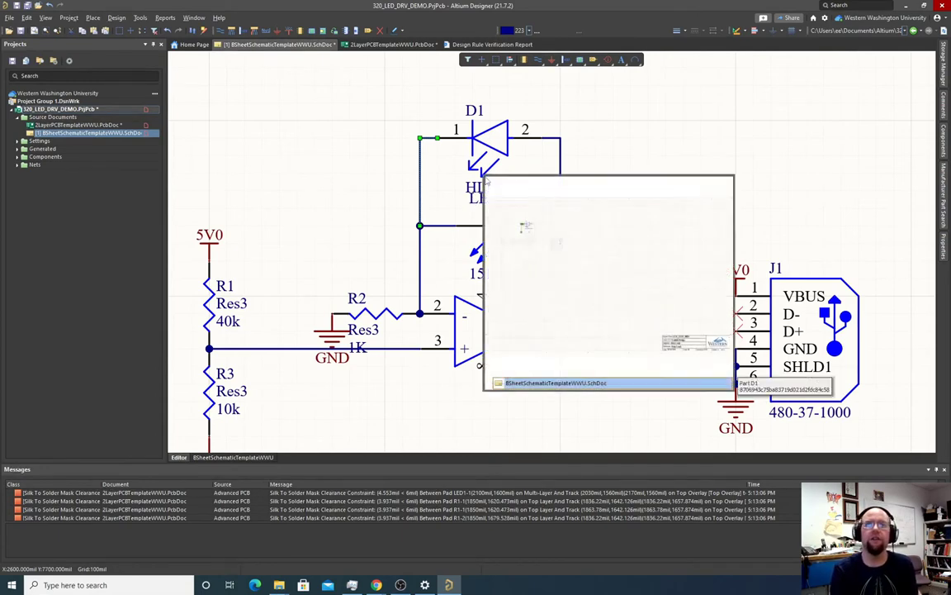
{"action": "scroll", "coordinate": [364, 157], "scroll_direction": "down", "scroll_amount": 2, "text": "ctrl"}
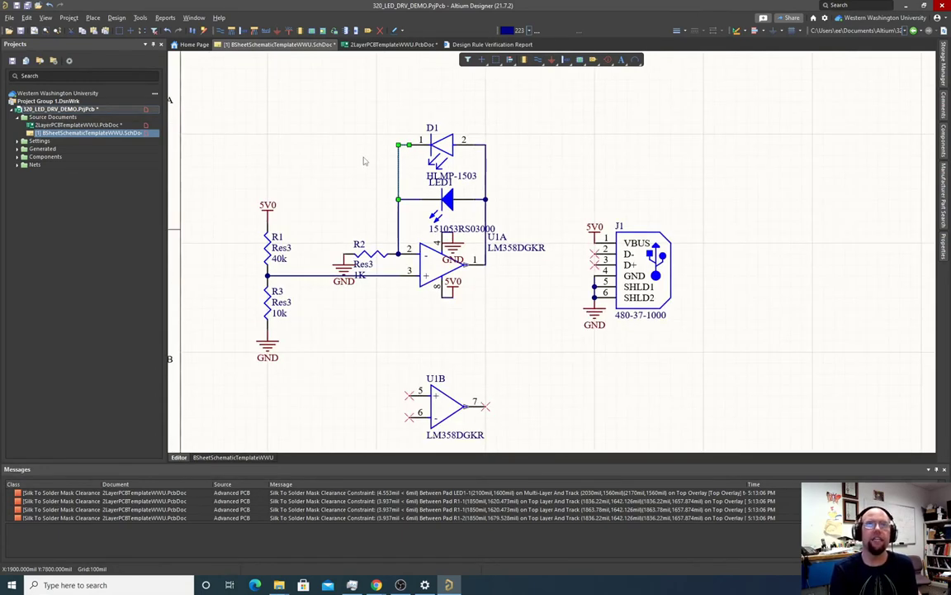
{"action": "scroll", "coordinate": [363, 161], "scroll_direction": "down", "scroll_amount": 2, "text": "ctrl"}
{"action": "left_click", "coordinate": [360, 160]}
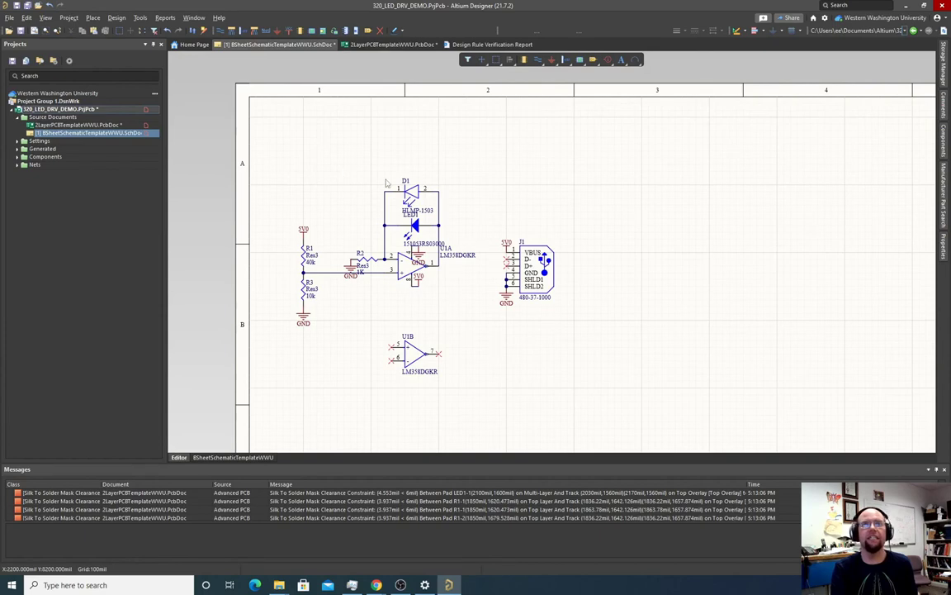
- Update the PCB from the schematic, continuing without matching the unmatched nets, and execute all listed engineering changes
{"action": "left_click", "coordinate": [117, 17]}
{"action": "left_click", "coordinate": [123, 31]}
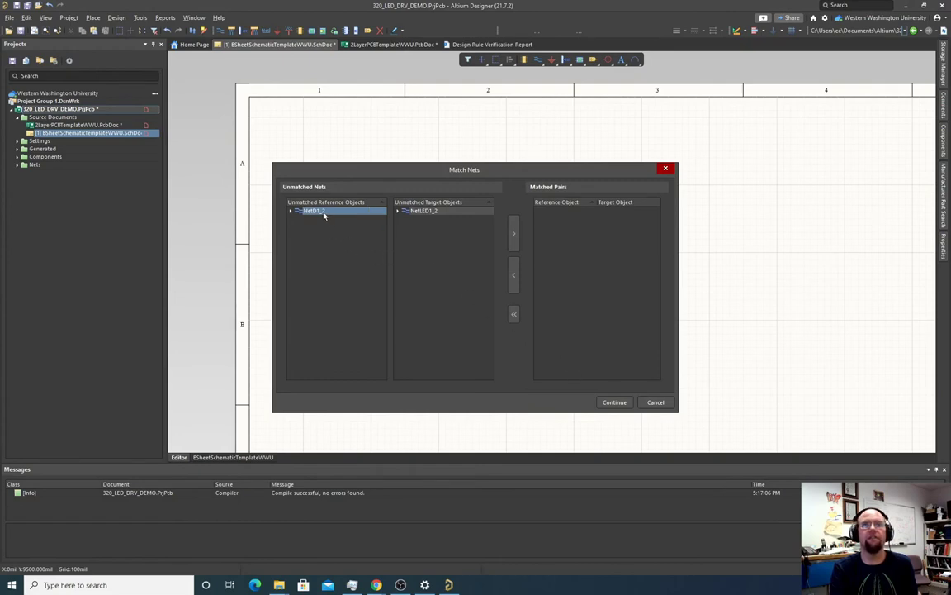
{"action": "left_click", "coordinate": [616, 402]}
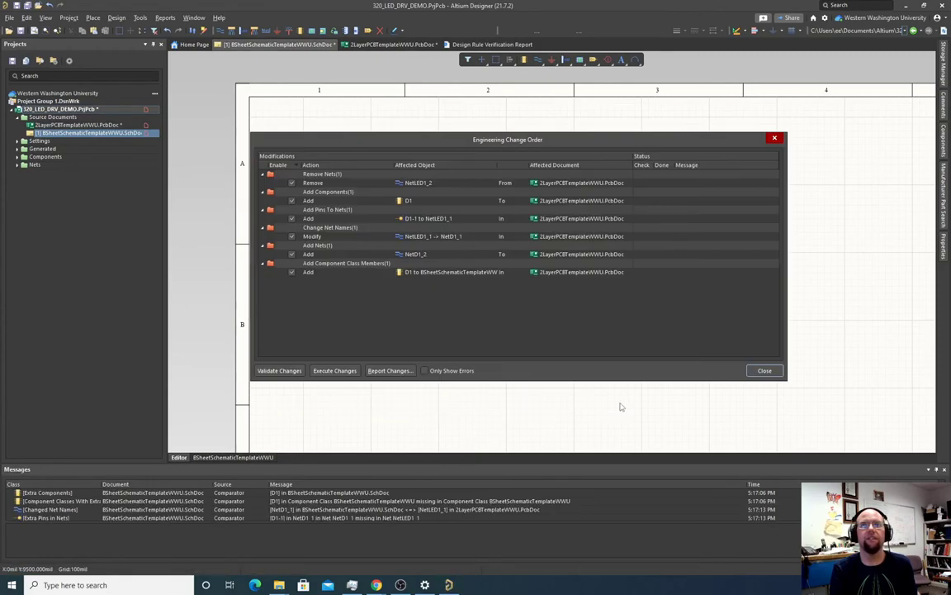
{"action": "left_click", "coordinate": [335, 371]}
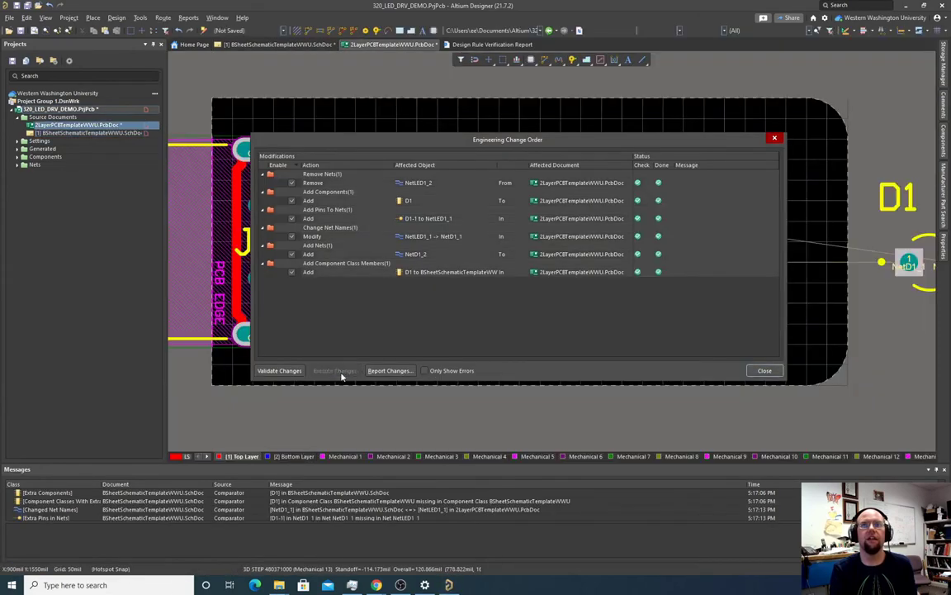
{"action": "left_click", "coordinate": [768, 373]}
- Place D1 on the board 250 mil beyond LED1, rotated so that its two pads line up with LED1's matching pads
{"action": "left_click_drag", "start_coordinate": [929, 266], "coordinate": [765, 241]}
{"action": "key", "text": "space"}
{"action": "scroll", "coordinate": [763, 265], "scroll_direction": "up", "scroll_amount": 4, "text": "ctrl"}
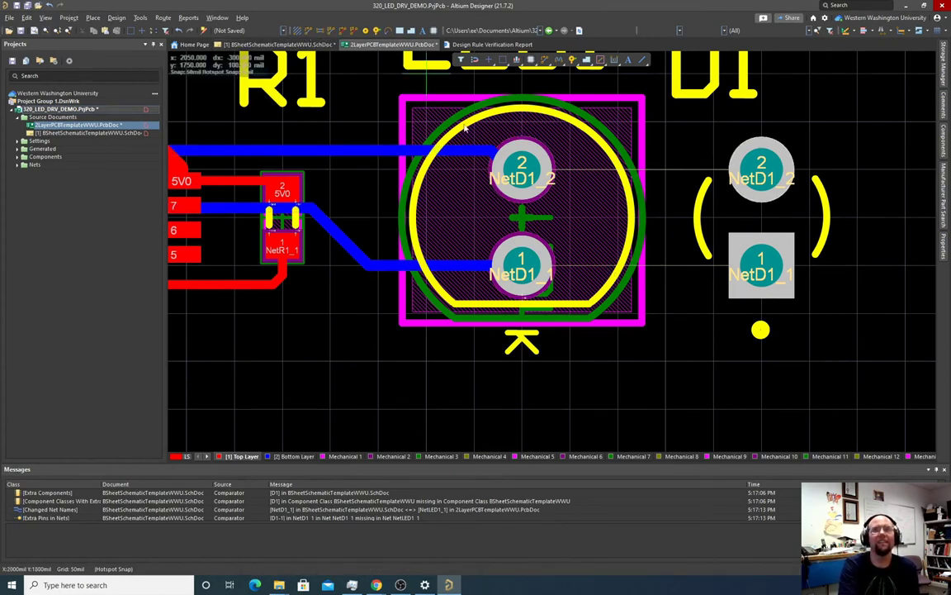
- Route two straight top-layer tracks from LED1's pads 2 and 1 to the matching pads of D1
{"action": "key", "text": "ctrl+w"}
{"action": "left_click", "coordinate": [522, 176]}
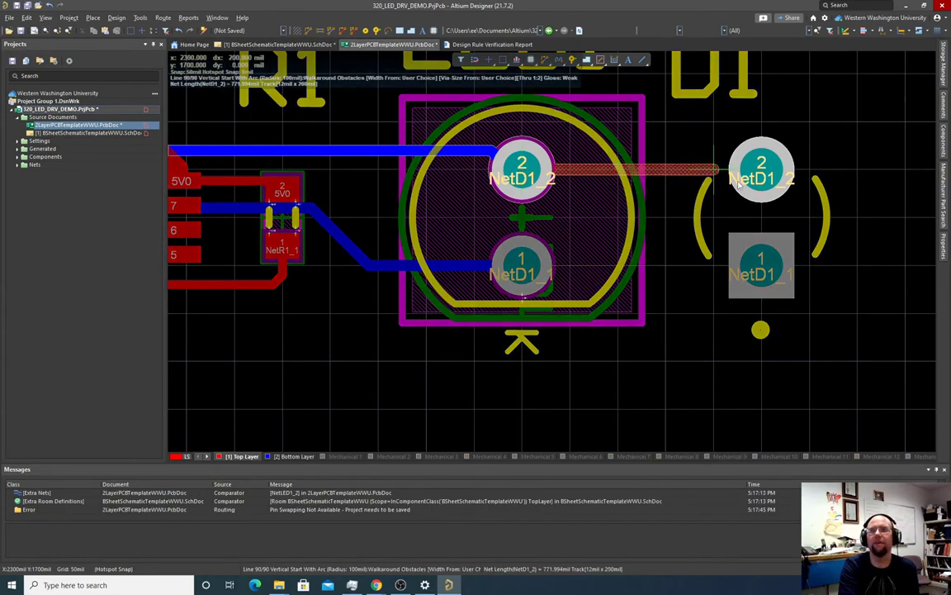
{"action": "left_click", "coordinate": [773, 180]}
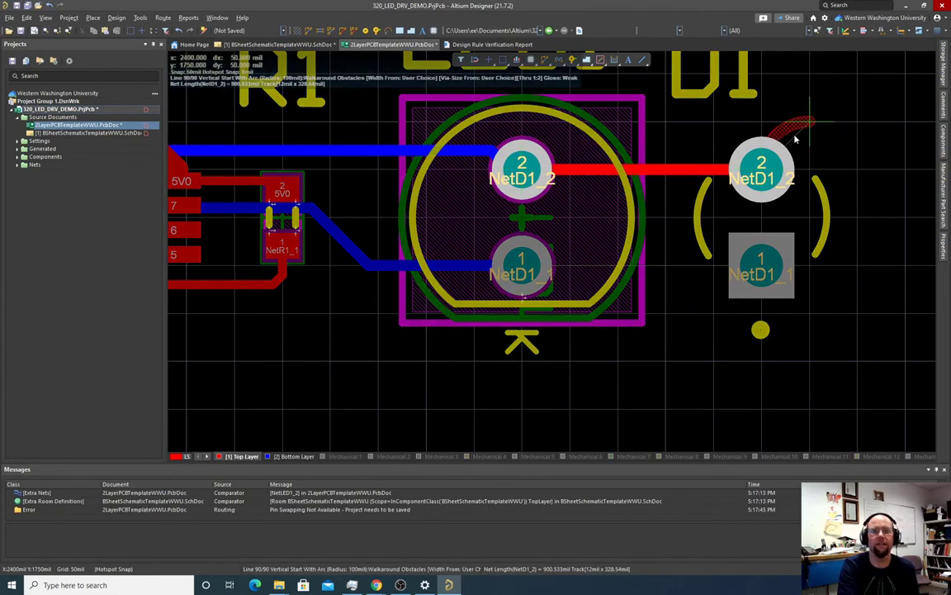
{"action": "right_click", "coordinate": [681, 240]}
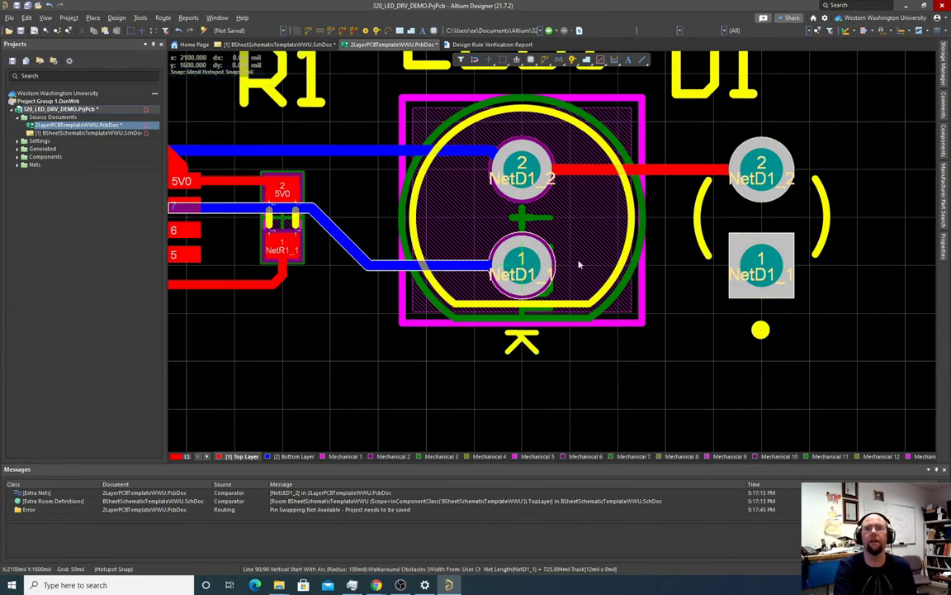
{"action": "left_click", "coordinate": [522, 266]}
{"action": "left_click", "coordinate": [762, 264]}
{"action": "scroll", "coordinate": [625, 275], "scroll_direction": "down", "scroll_amount": 1, "text": "ctrl"}
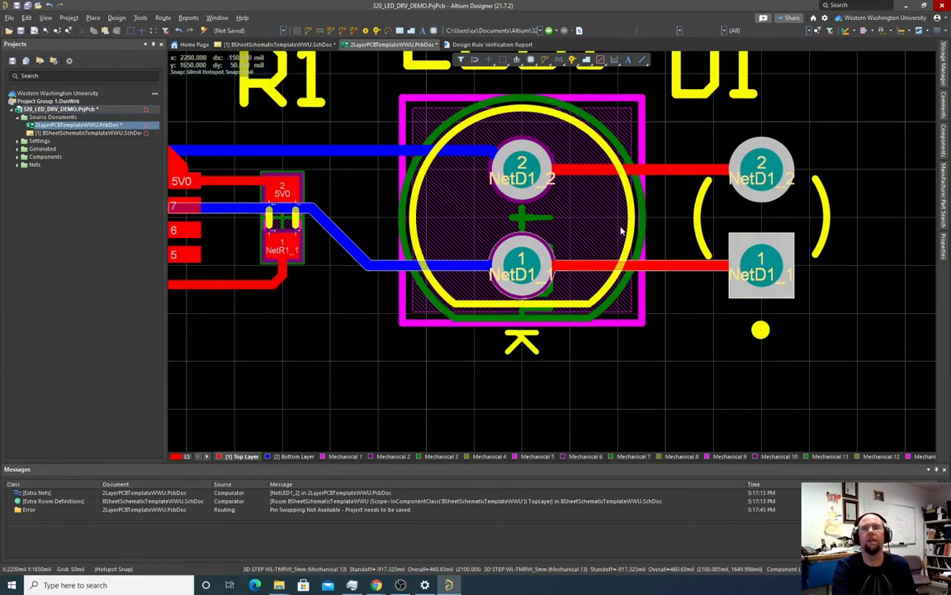
{"action": "scroll", "coordinate": [625, 275], "scroll_direction": "down", "scroll_amount": 3, "text": "ctrl"}
{"action": "scroll", "coordinate": [625, 275], "scroll_direction": "down", "scroll_amount": 1, "text": "ctrl"}
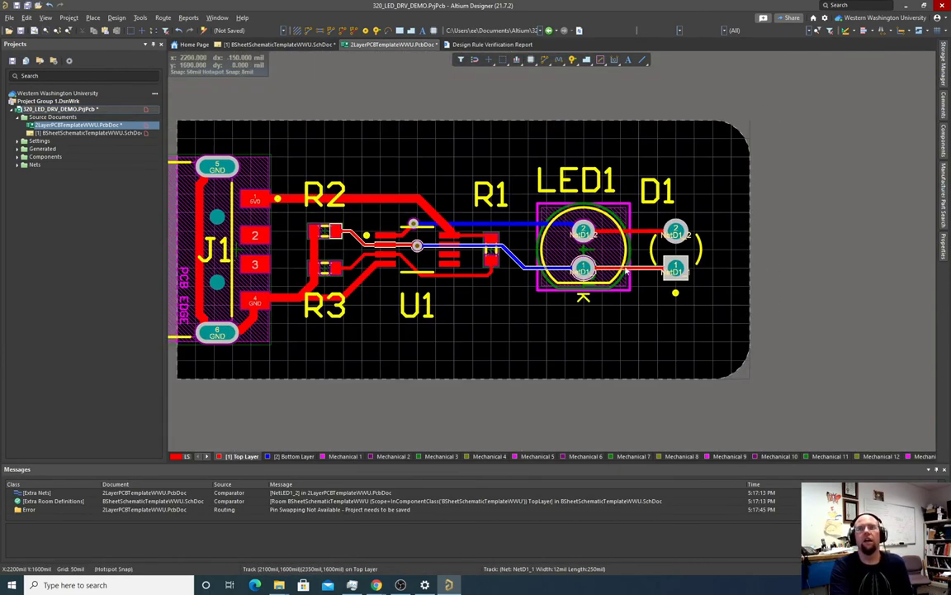
- Move the D1 and LED1 silkscreen designators so each is centred above its LED, and briefly check the board in 3D
{"action": "left_click", "coordinate": [676, 194]}
{"action": "left_click_drag", "start_coordinate": [628, 188], "coordinate": [635, 184]}
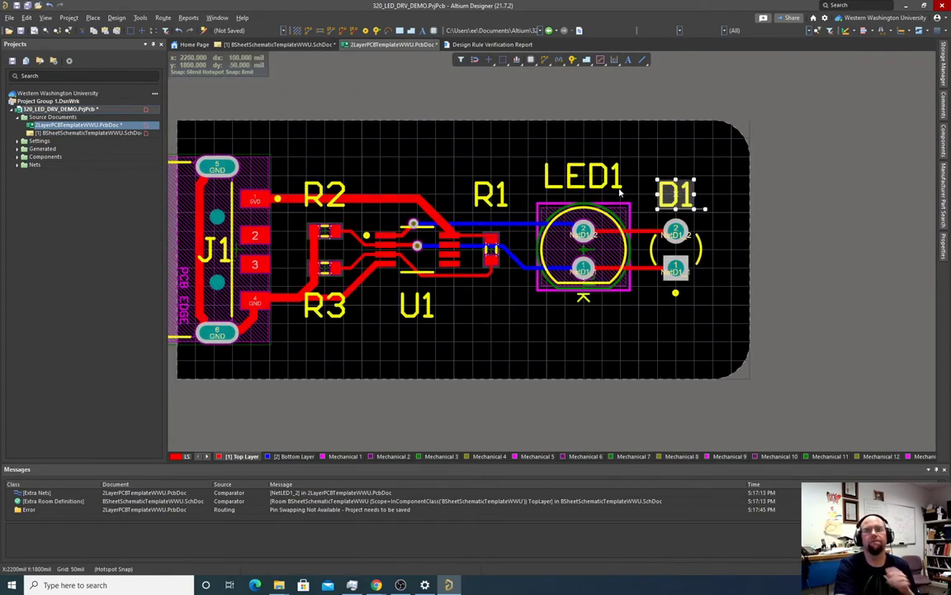
{"action": "left_click", "coordinate": [727, 189]}
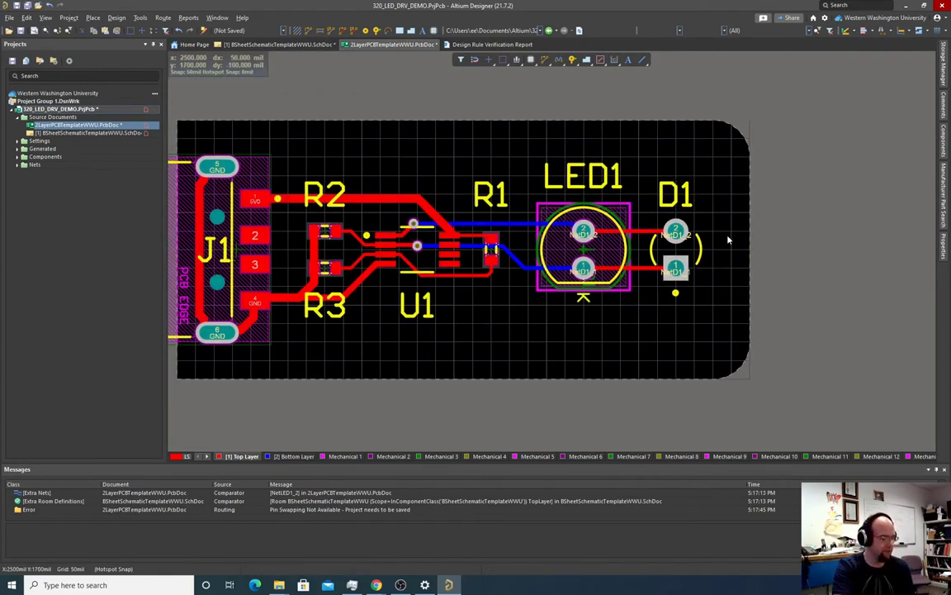
{"action": "key", "text": "3"}
{"action": "key", "text": "2"}
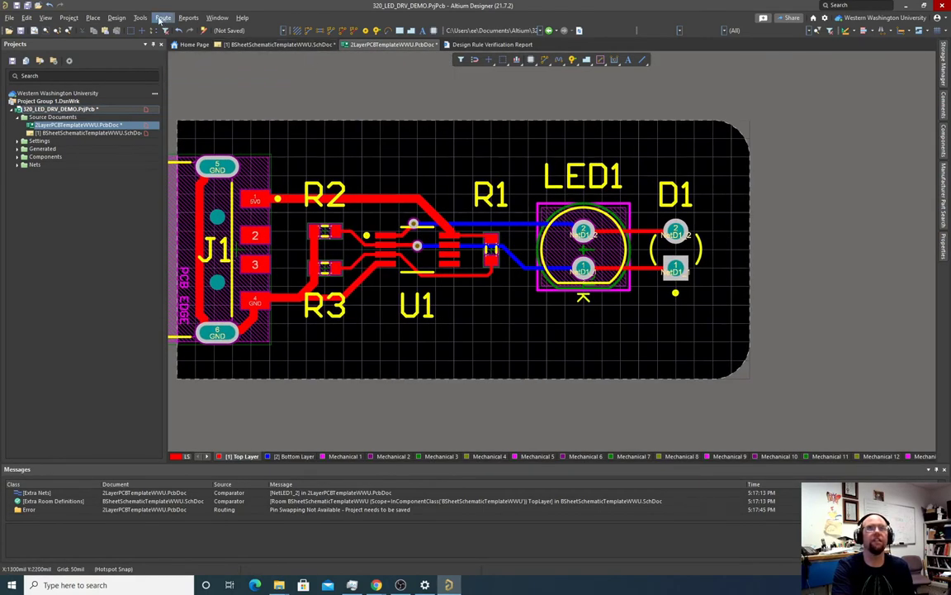
- Run the design rule check on the board with the existing report options and review the violation report
{"action": "left_click", "coordinate": [141, 17]}
{"action": "left_click", "coordinate": [151, 29]}
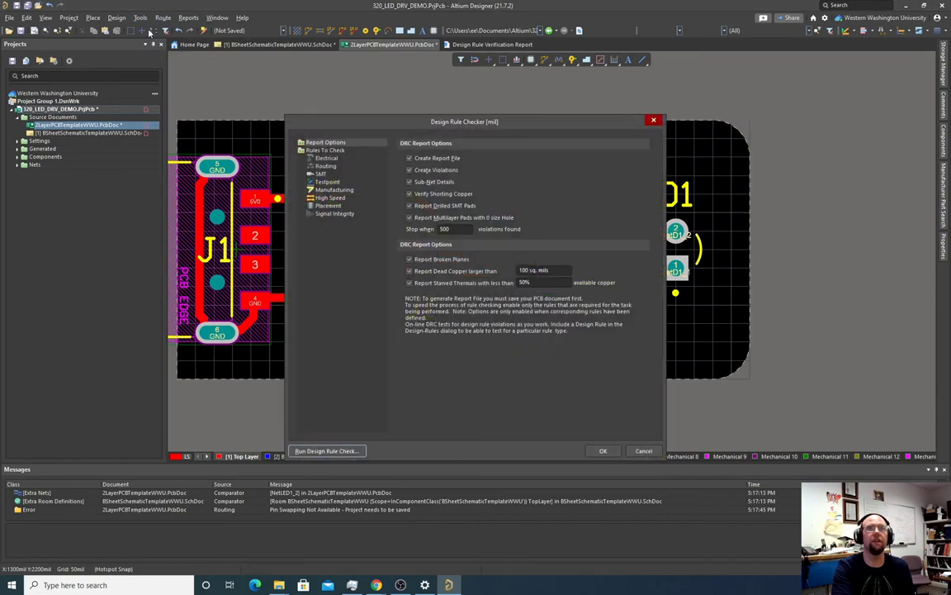
{"action": "left_click", "coordinate": [337, 451]}
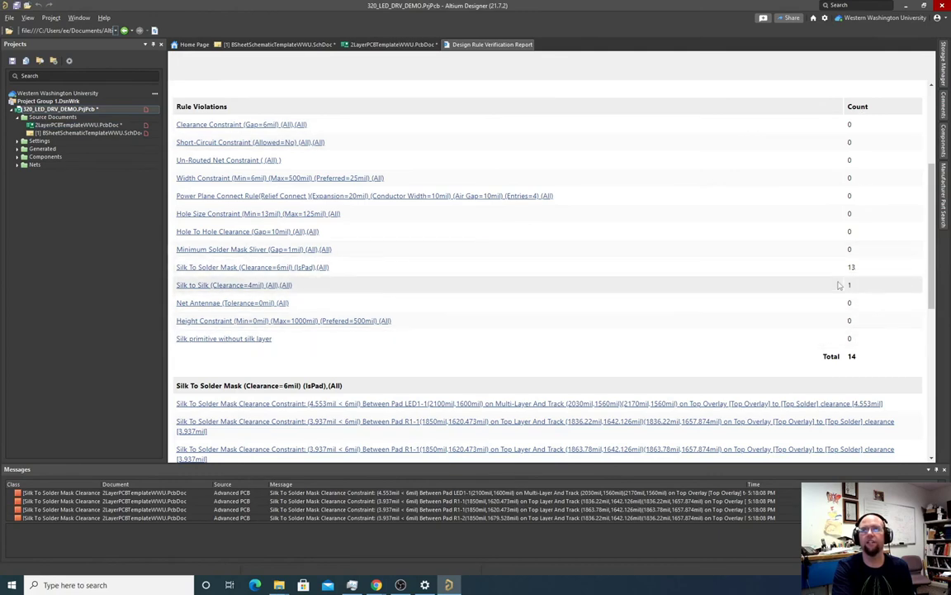
- Return to the PCB layout, examine the whole board with both LEDs from an angle in 3D, and go back to 2D
{"action": "left_click", "coordinate": [388, 44]}
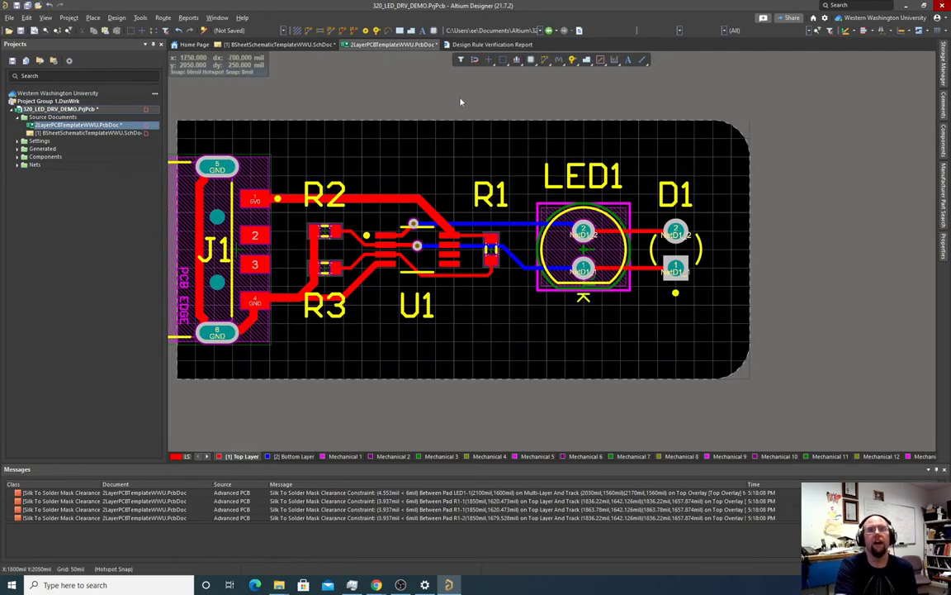
{"action": "scroll", "coordinate": [465, 101], "scroll_direction": "down", "scroll_amount": 3}
{"action": "key", "text": "ctrl+Page_Down"}
{"action": "key", "text": "3"}
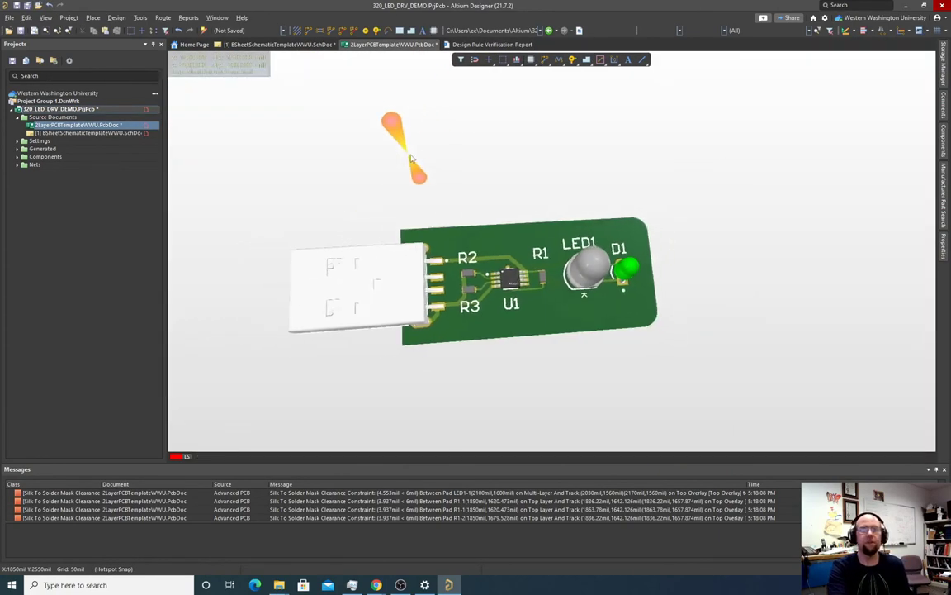
{"action": "scroll", "coordinate": [409, 148], "scroll_direction": "down", "scroll_amount": 3, "text": "ctrl"}
{"action": "mouse_move", "coordinate": [409, 149]}
{"action": "right_mouse_down", "text": "shift"}
{"action": "mouse_move", "coordinate": [546, 153]}
{"action": "mouse_move", "coordinate": [691, 244]}
{"action": "mouse_move", "coordinate": [550, 297]}
{"action": "mouse_move", "coordinate": [420, 188]}
{"action": "mouse_move", "coordinate": [435, 165]}
{"action": "right_mouse_up", "text": "shift"}
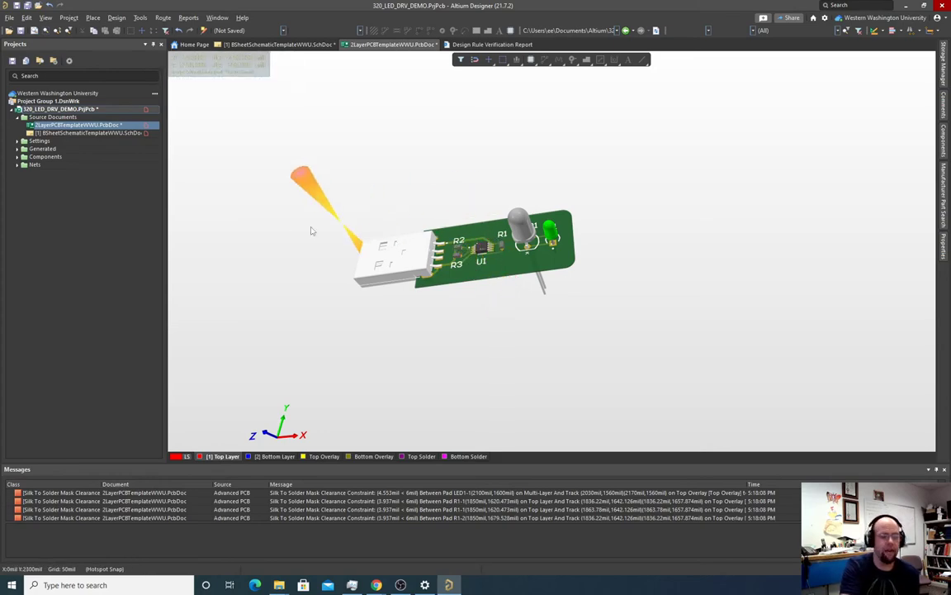
{"action": "key", "text": "2"}
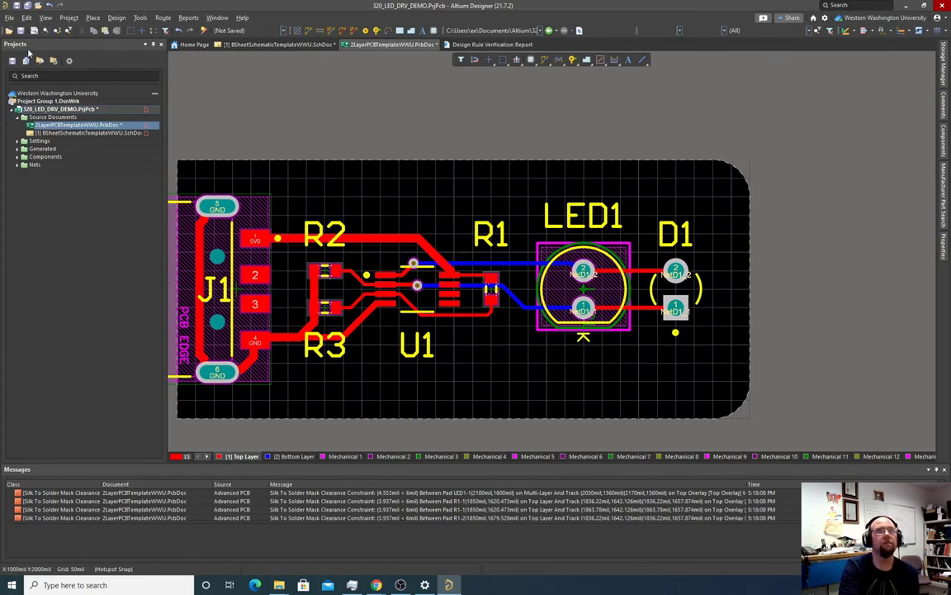
- Start the Gerber Files fabrication output, with units in inches and the 2:5 number format
{"action": "left_click", "coordinate": [9, 17]}
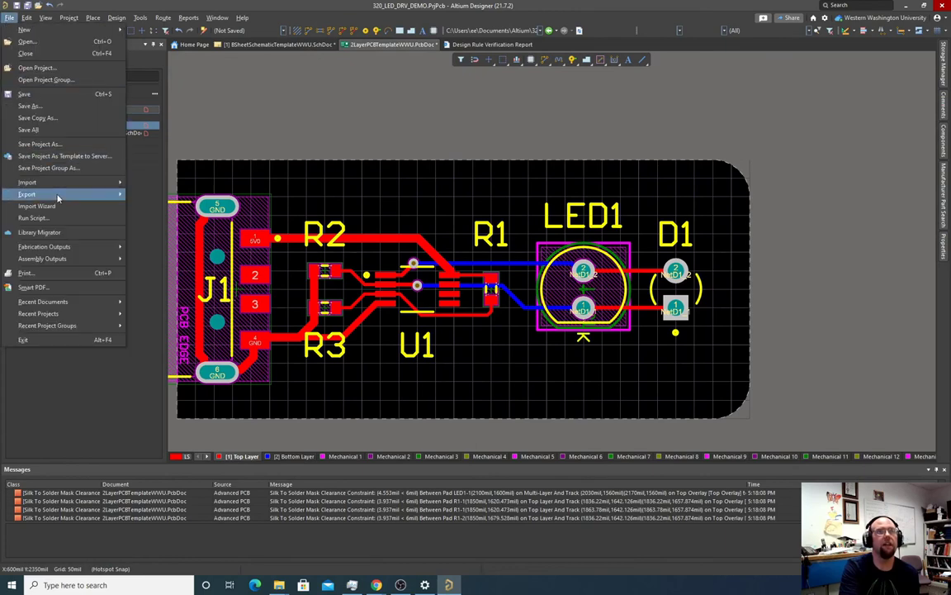
{"action": "mouse_move", "coordinate": [66, 246]}
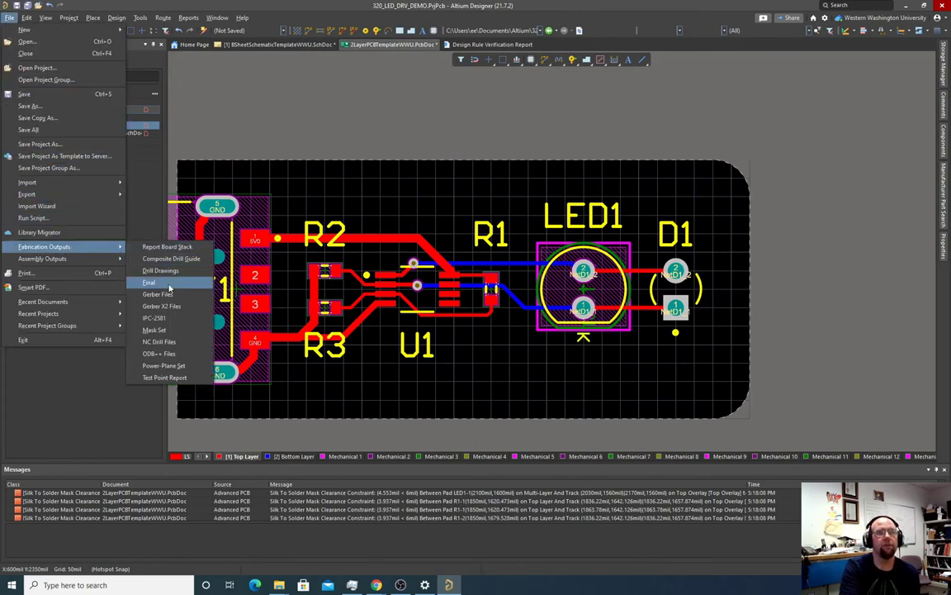
{"action": "left_click", "coordinate": [159, 294]}
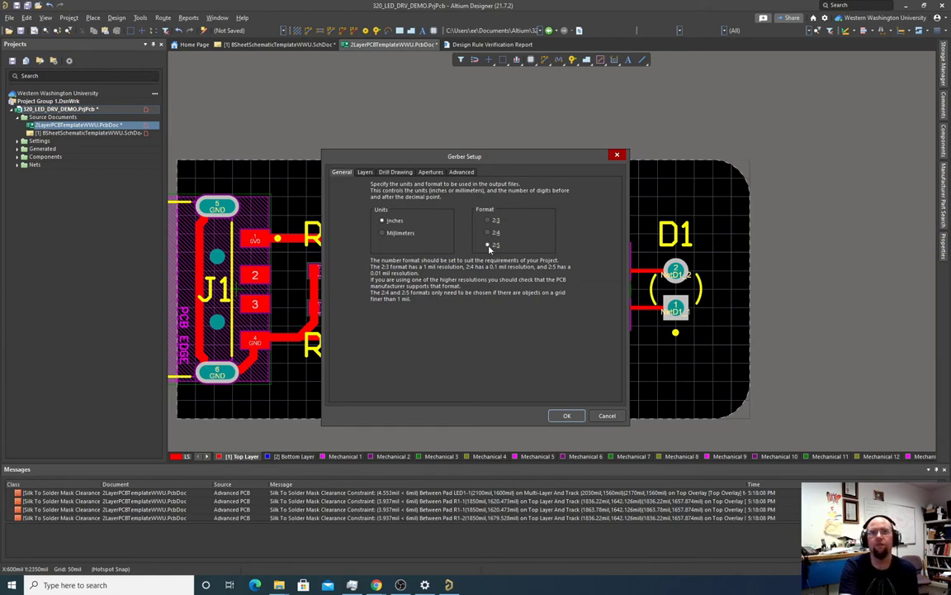
{"action": "left_click", "coordinate": [365, 173]}
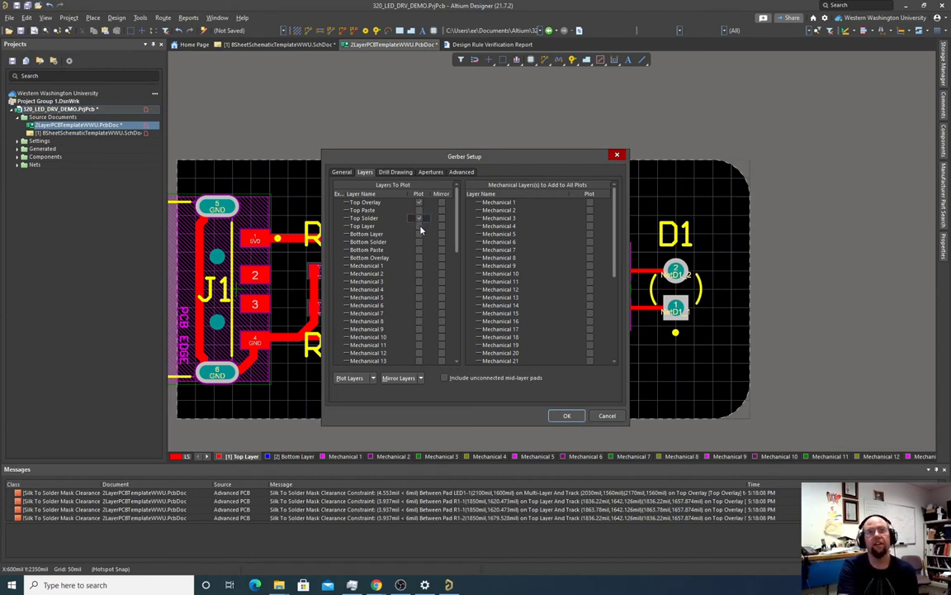
{"action": "left_click", "coordinate": [419, 235]}
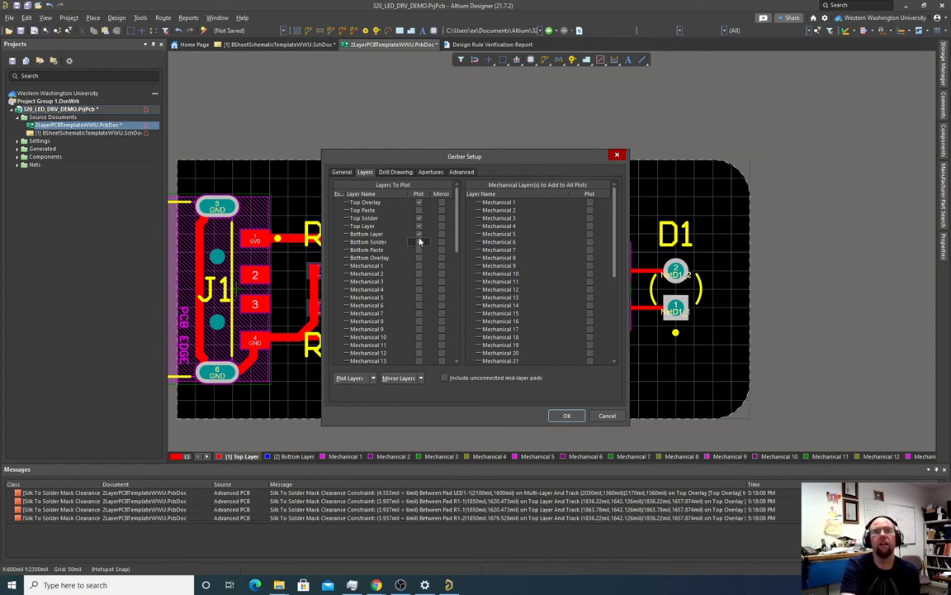
{"action": "left_click", "coordinate": [419, 257]}
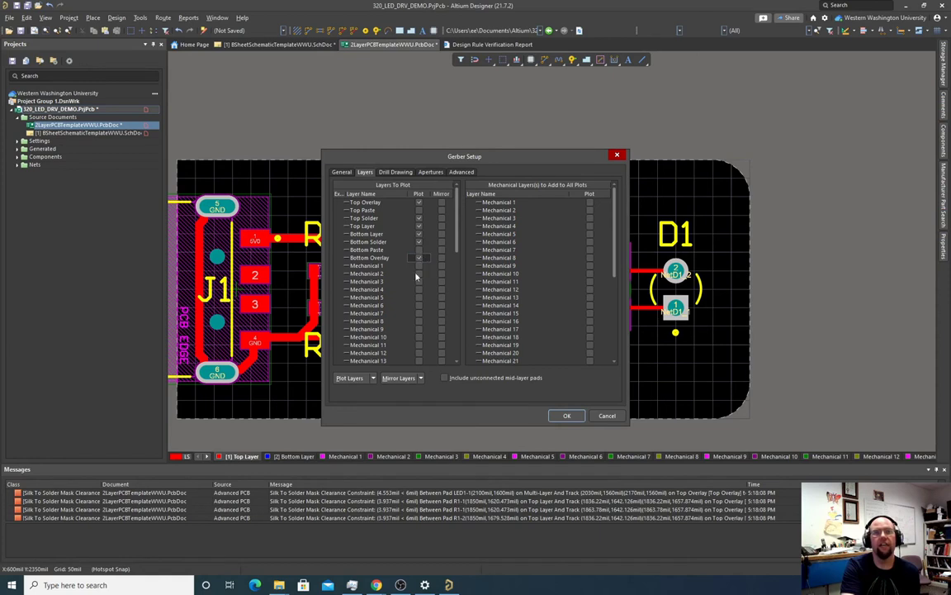
{"action": "scroll", "coordinate": [418, 319], "scroll_direction": "down", "scroll_amount": 10}
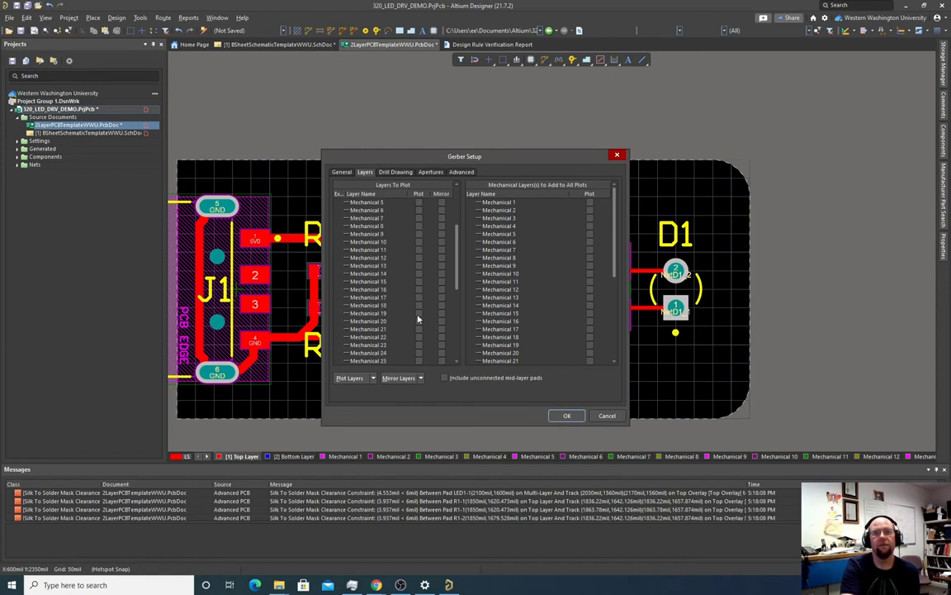
{"action": "scroll", "coordinate": [418, 319], "scroll_direction": "up", "scroll_amount": 6}
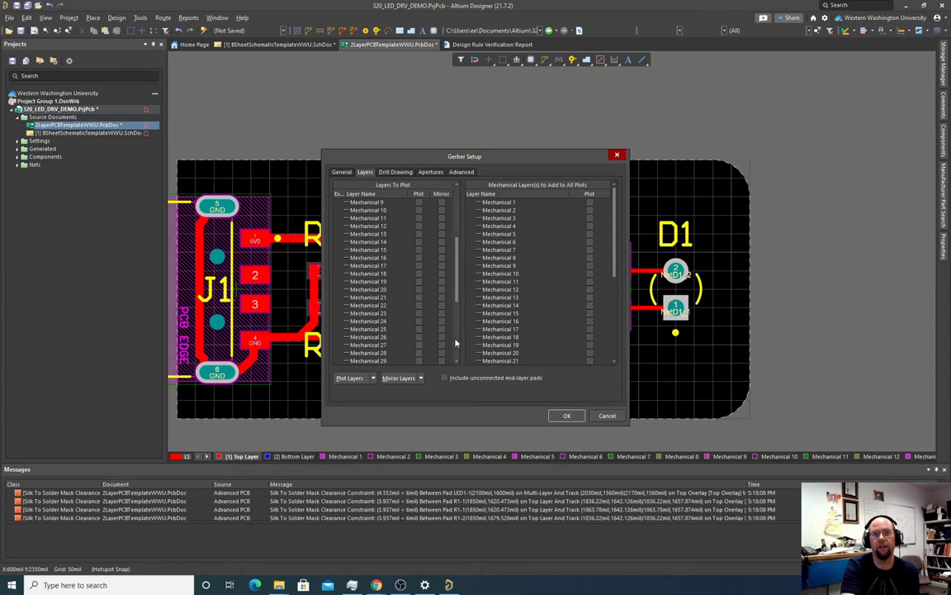
{"action": "left_click", "coordinate": [607, 416]}
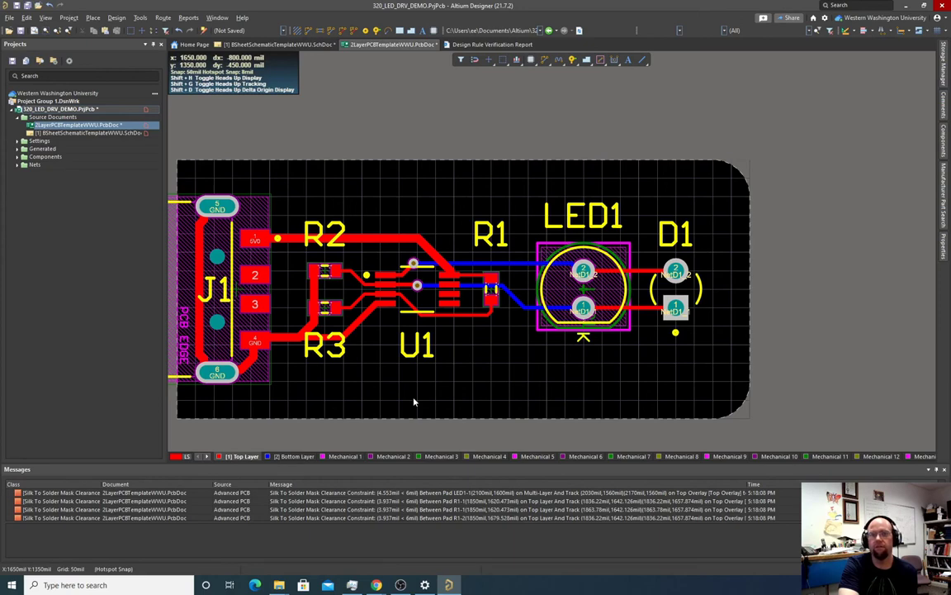
- Step through the mechanical layers and make Mechanical 12 the active layer
{"action": "left_click", "coordinate": [643, 459]}
{"action": "left_click", "coordinate": [668, 458]}
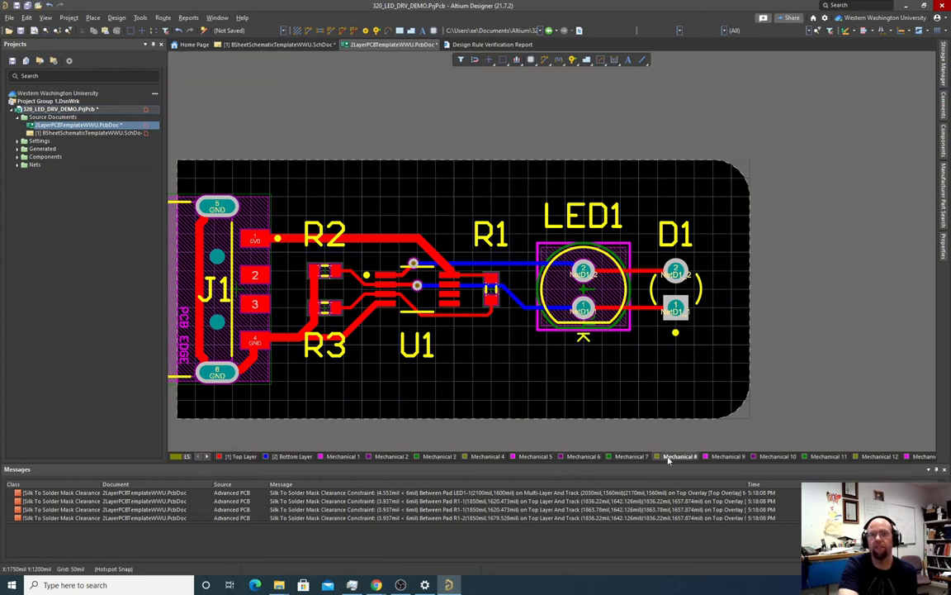
{"action": "left_click", "coordinate": [726, 458]}
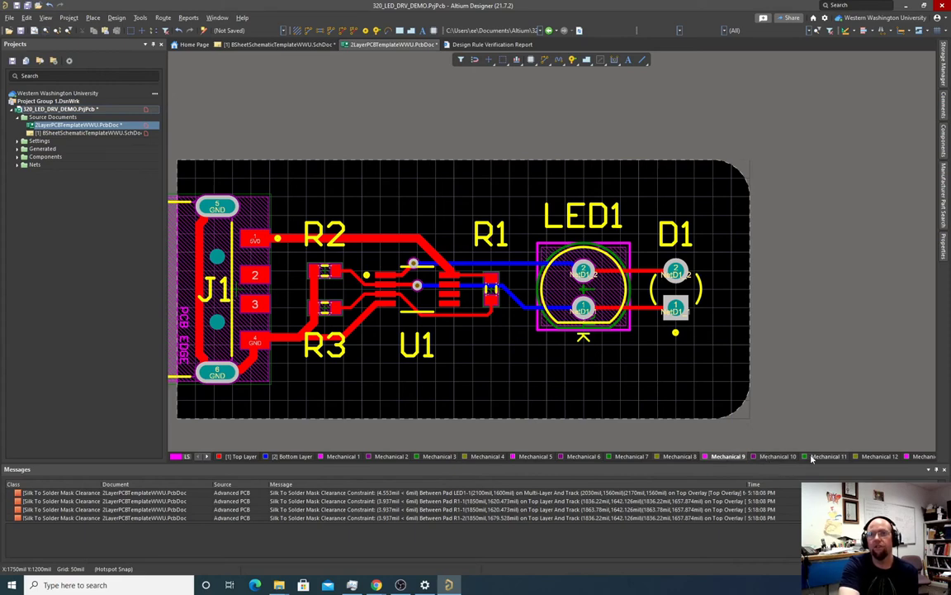
{"action": "left_click", "coordinate": [863, 457]}
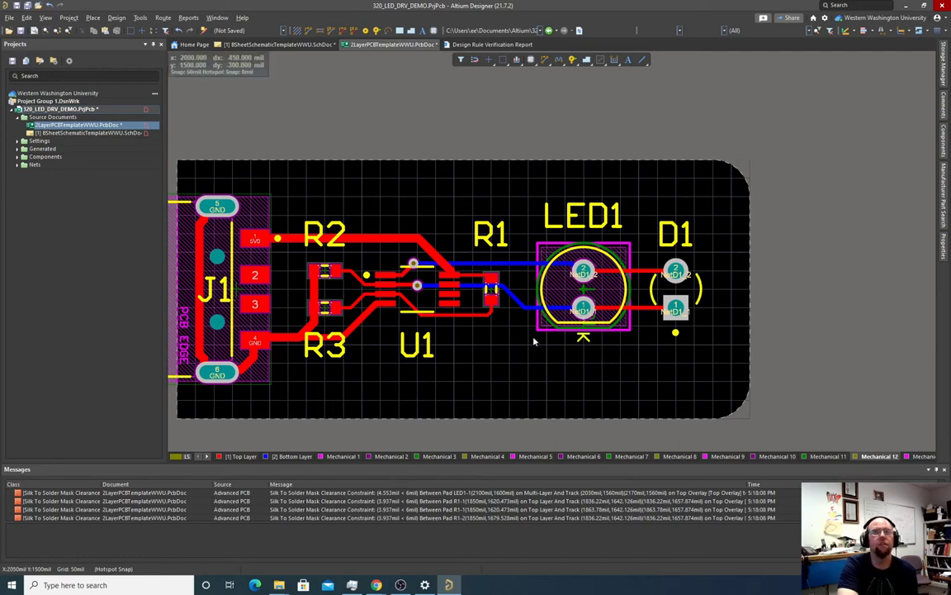
{"action": "left_click", "coordinate": [117, 18]}
{"action": "mouse_move", "coordinate": [140, 18]}
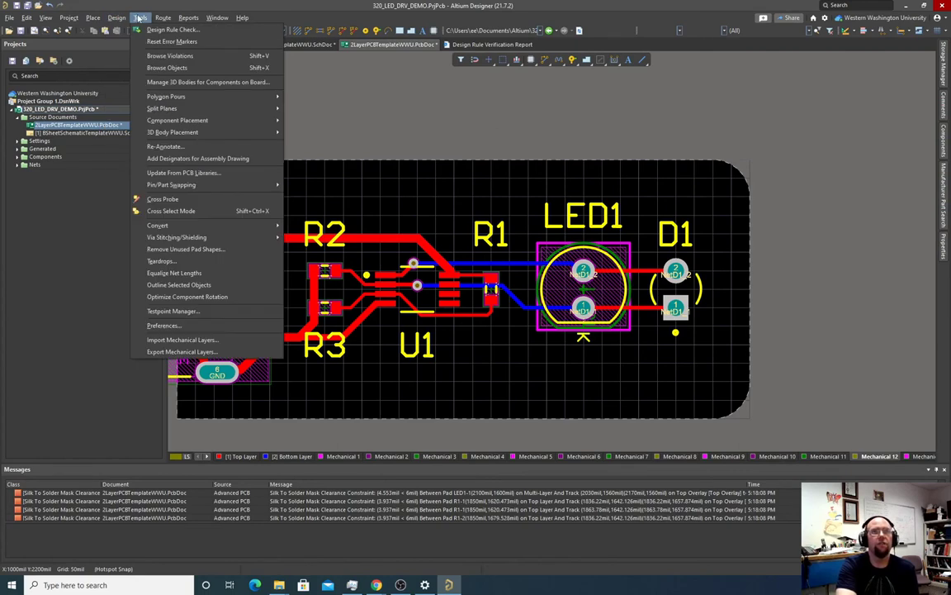
{"action": "mouse_move", "coordinate": [200, 225]}
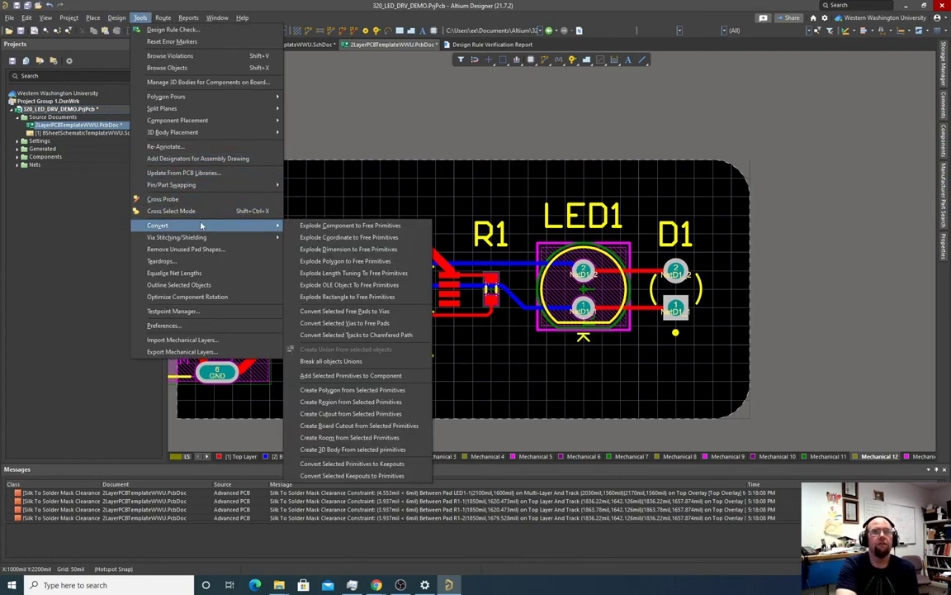
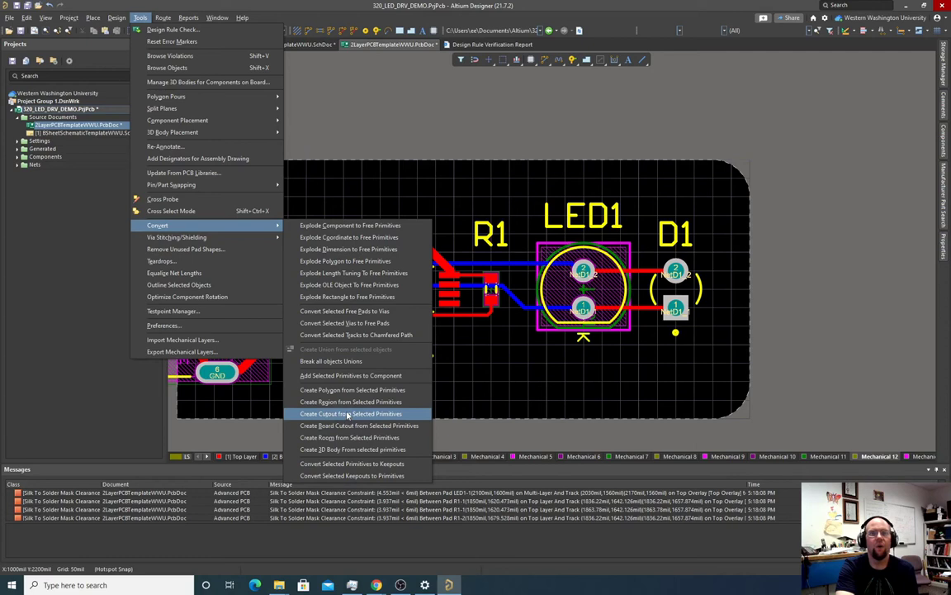
{"action": "left_click", "coordinate": [348, 414]}
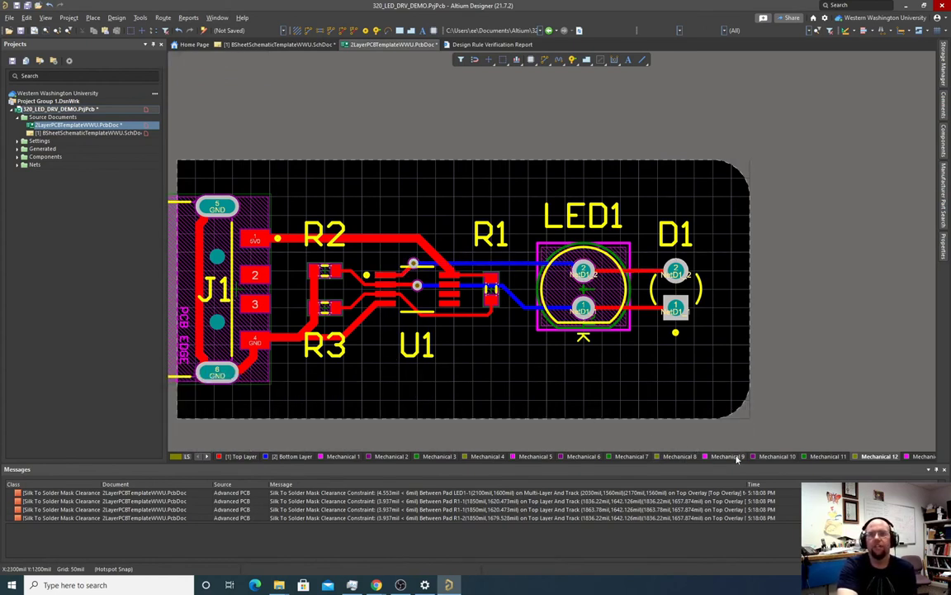
- Begin a line outline at the board's lower-left corner, rounding the lower-right corner with a 265 mil arc and ending at (2500, 1650) mil
{"action": "left_click", "coordinate": [26, 18]}
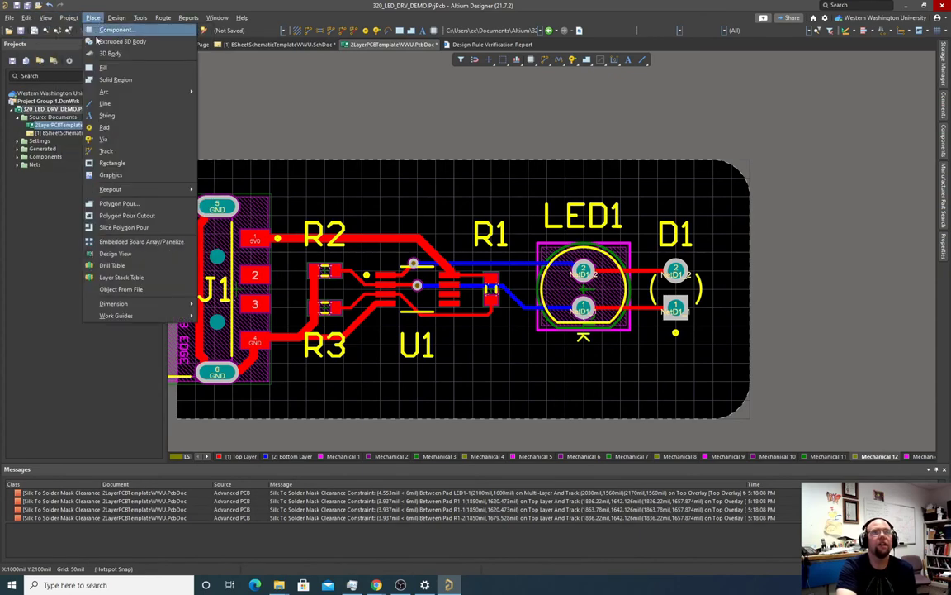
{"action": "left_click", "coordinate": [104, 105]}
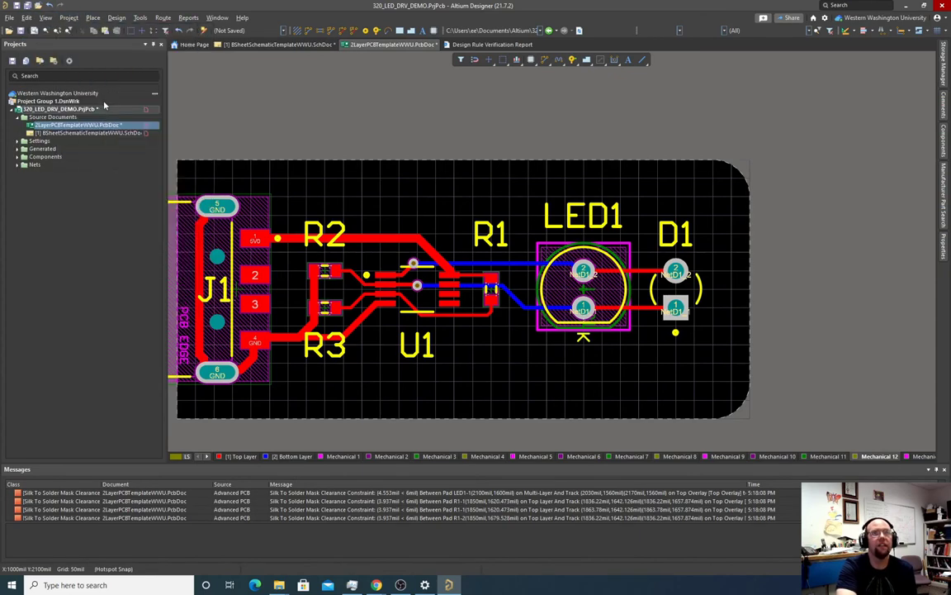
{"action": "left_click", "coordinate": [178, 417]}
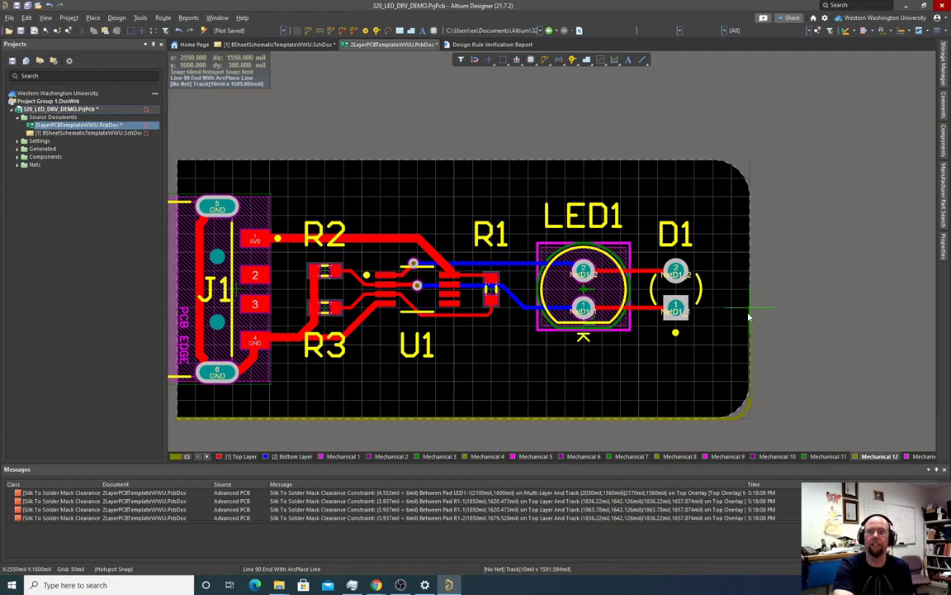
{"action": "key", "text": "period"}
{"action": "key", "text": "period"}
{"action": "key", "text": "period"}
{"action": "key", "text": "period"}
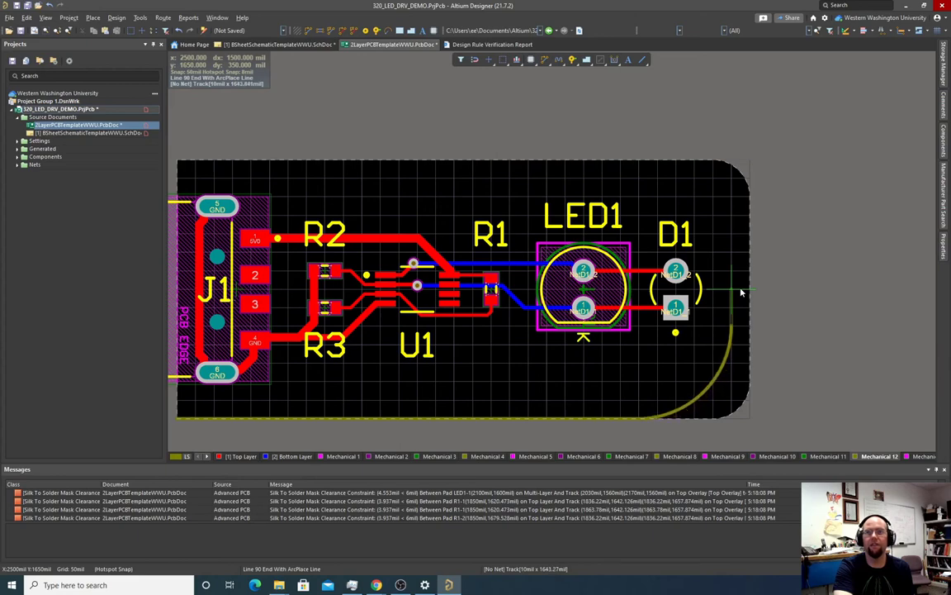
{"action": "left_click", "coordinate": [740, 292]}
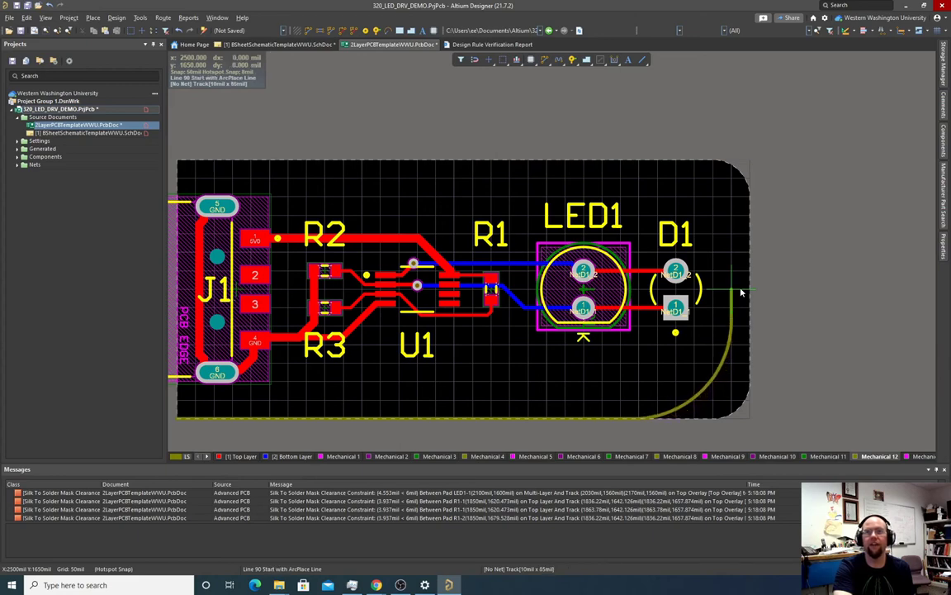
- Continue the outline around a matching upper-right arc to the board's upper-left corner and close it at the lower-left starting point
{"action": "key", "text": "space"}
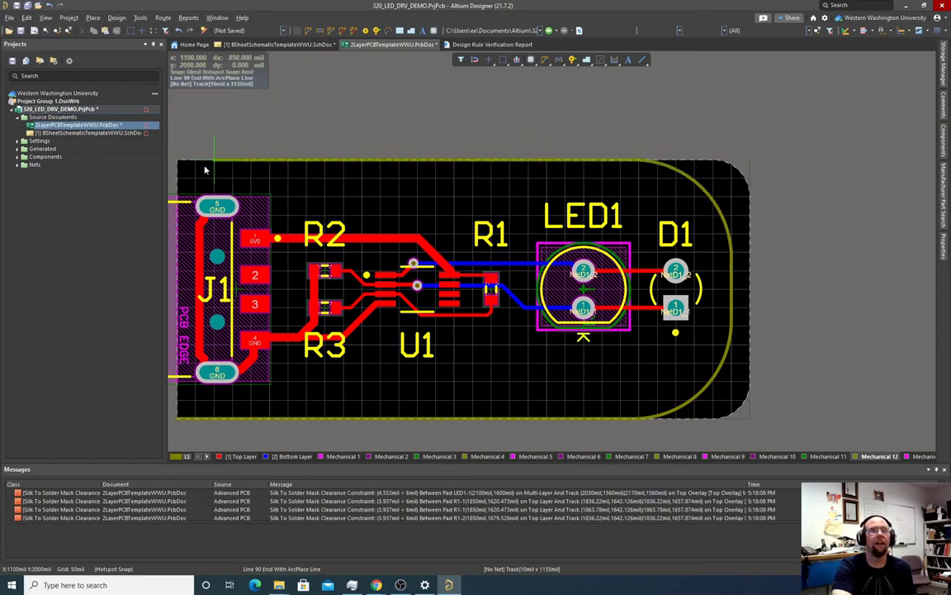
{"action": "left_click", "coordinate": [179, 162]}
{"action": "key", "text": "space"}
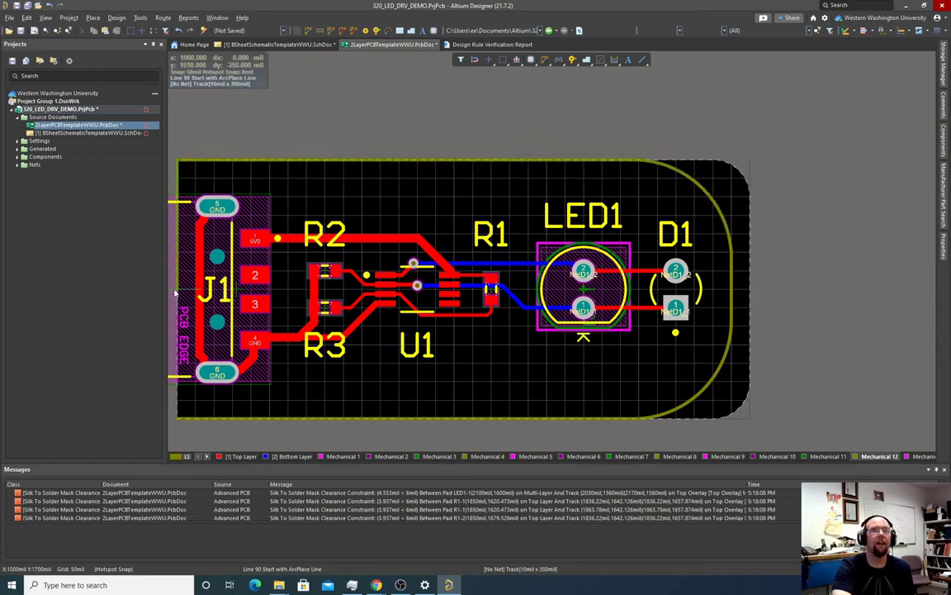
{"action": "left_click", "coordinate": [178, 418]}
{"action": "key", "text": "space"}
{"action": "key", "text": "Escape"}
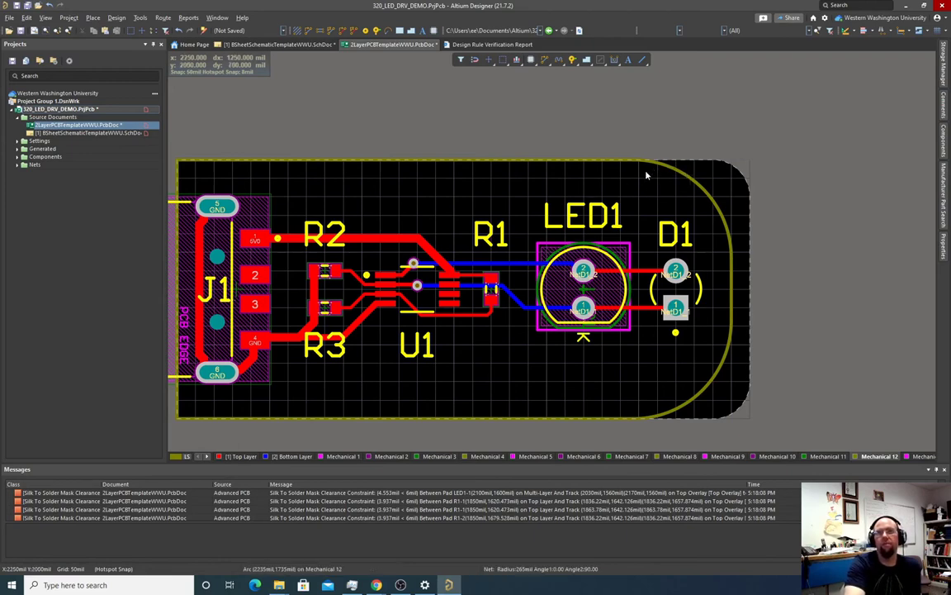
- Start Find Similar Objects from the outline's lower-right arc and set its Layer criterion, Mechanical 12, to Same
{"action": "key", "text": "shift"}
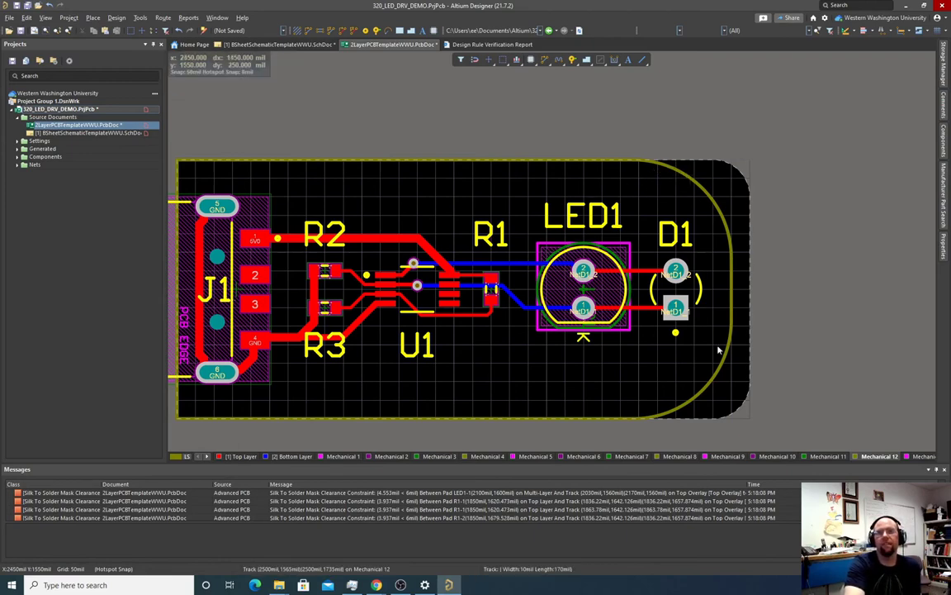
{"action": "left_click", "coordinate": [670, 415]}
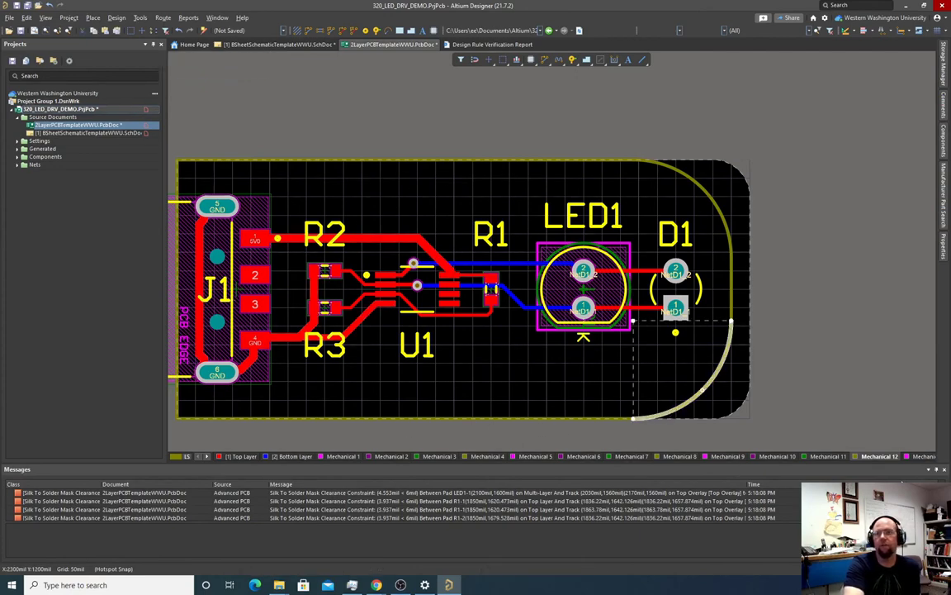
{"action": "left_click", "coordinate": [723, 360]}
{"action": "right_click", "coordinate": [723, 361]}
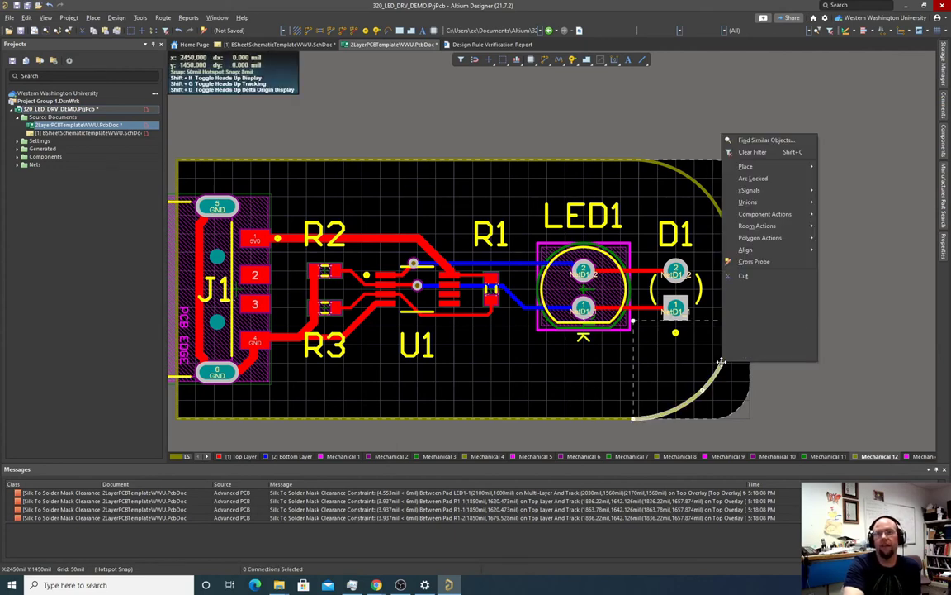
{"action": "left_click", "coordinate": [763, 140]}
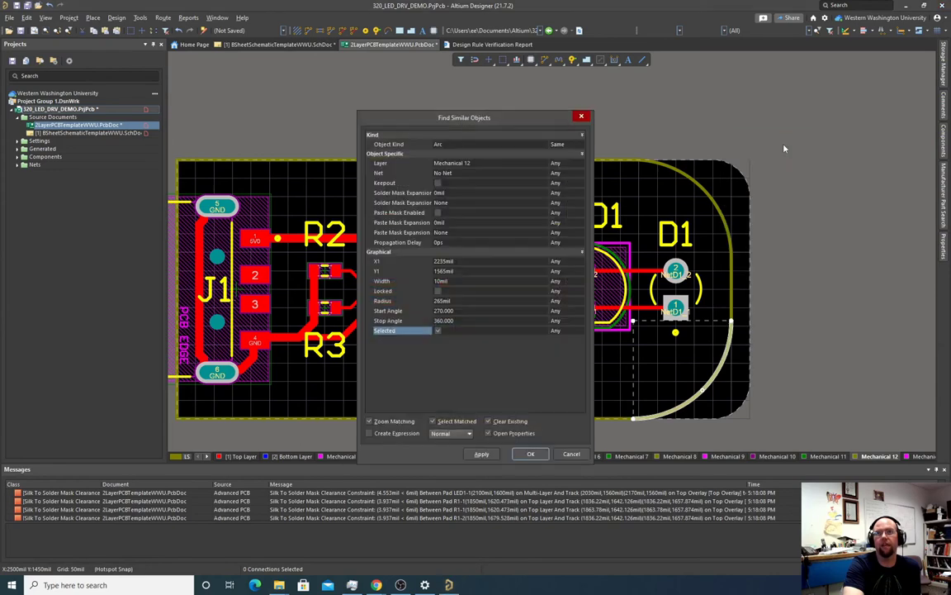
{"action": "left_click", "coordinate": [555, 162]}
{"action": "left_click", "coordinate": [580, 163]}
{"action": "left_click", "coordinate": [558, 179]}
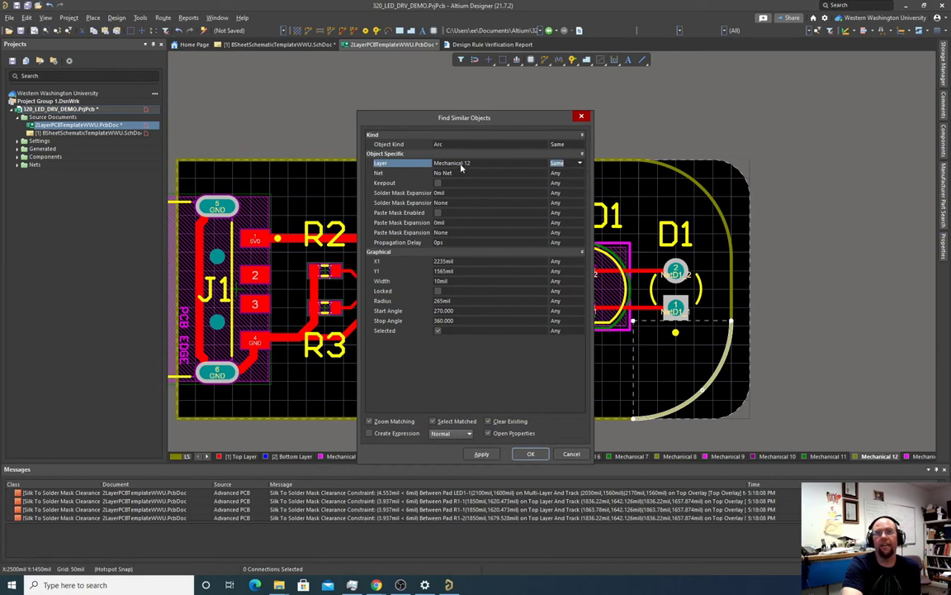
- Set the Object Kind criterion to Any and select all matching Mechanical 12 outline objects
{"action": "left_click", "coordinate": [556, 144]}
{"action": "left_click", "coordinate": [580, 145]}
{"action": "left_click", "coordinate": [511, 143]}
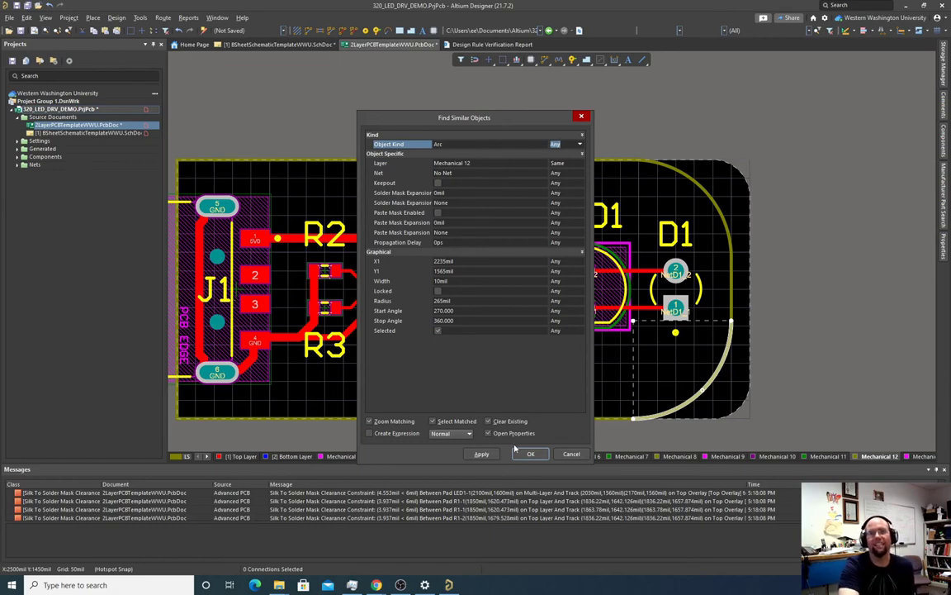
{"action": "left_click", "coordinate": [483, 454]}
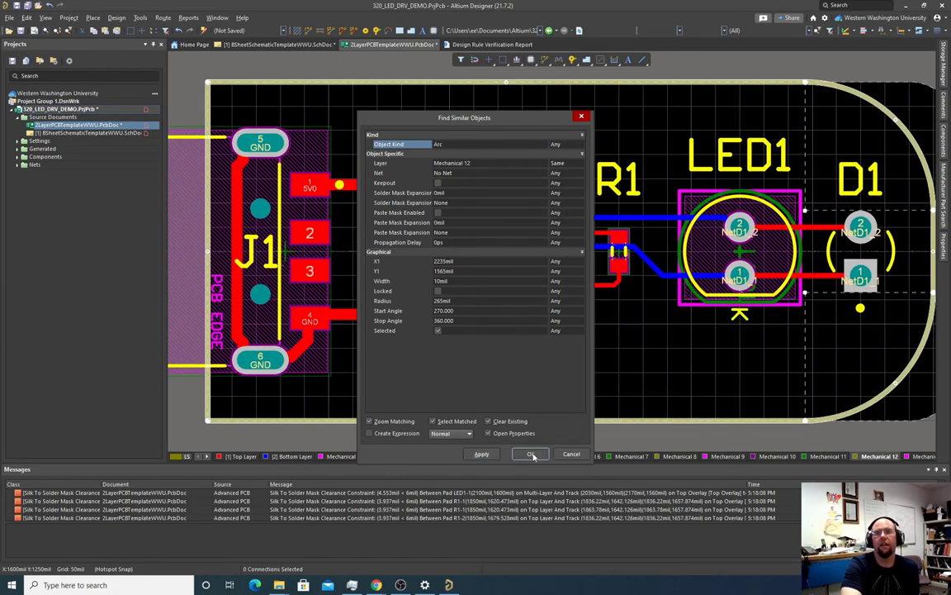
{"action": "left_click", "coordinate": [531, 455]}
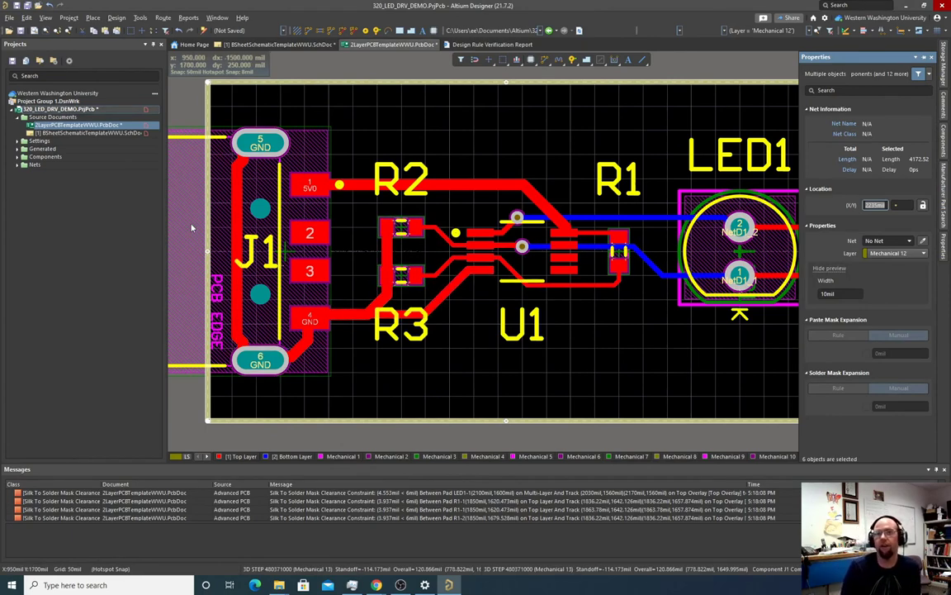
- Redefine the board shape from the selected Mechanical 12 outline objects
{"action": "scroll", "coordinate": [601, 290], "scroll_direction": "down", "scroll_amount": 3}
{"action": "scroll", "coordinate": [601, 291], "scroll_direction": "up", "scroll_amount": 3}
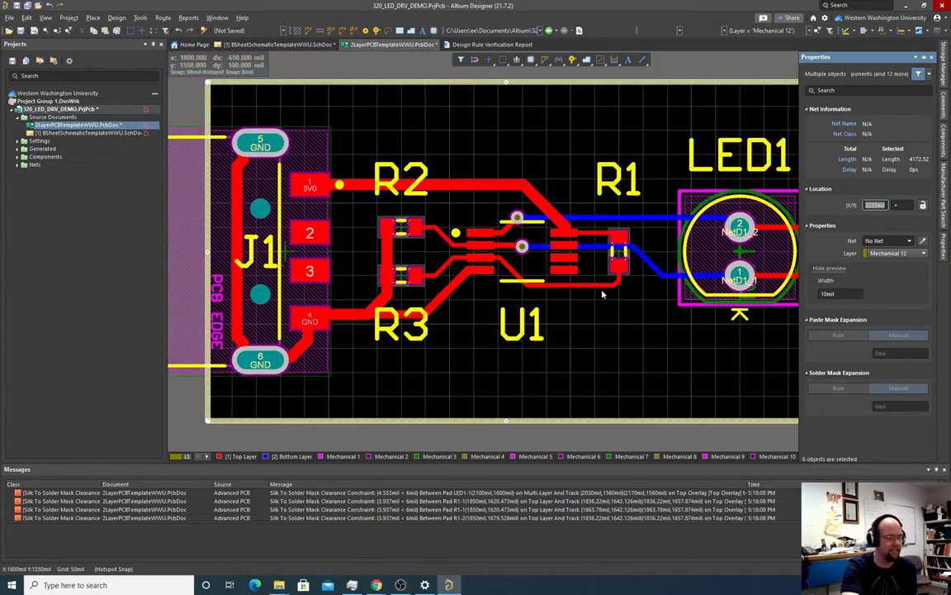
{"action": "scroll", "coordinate": [604, 294], "scroll_direction": "down", "scroll_amount": 3, "text": "ctrl"}
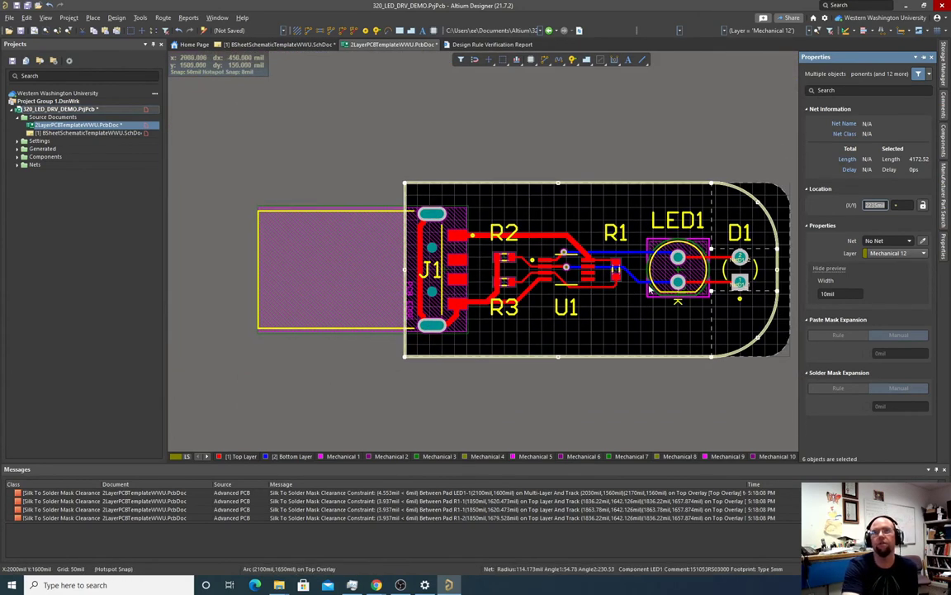
{"action": "left_click", "coordinate": [114, 18]}
{"action": "mouse_move", "coordinate": [153, 81]}
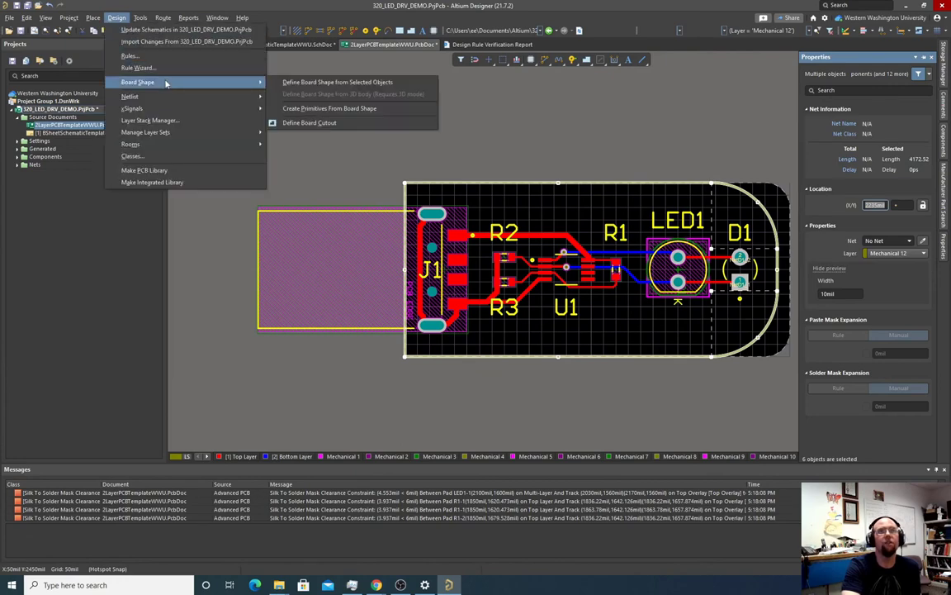
{"action": "left_click", "coordinate": [309, 83]}
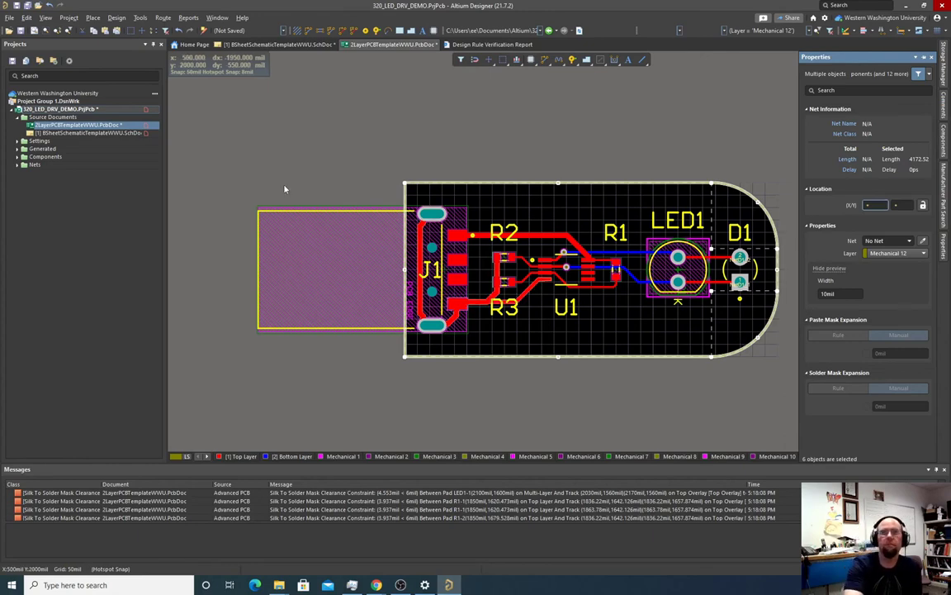
- Save all open project documents
{"action": "left_click", "coordinate": [13, 19]}
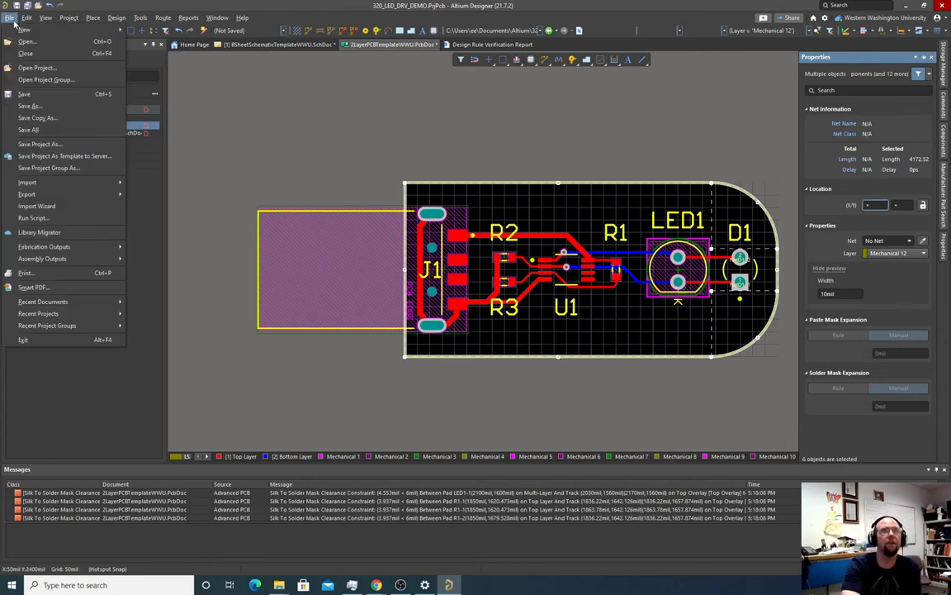
{"action": "left_click", "coordinate": [29, 130]}
{"action": "left_click", "coordinate": [9, 18]}
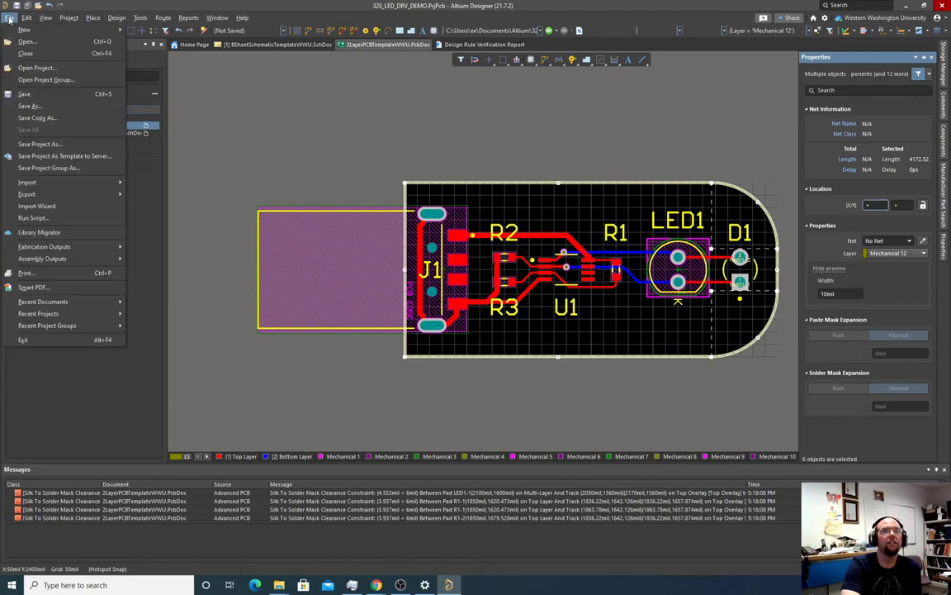
- Open the Gerber Files output setup and include Top Overlay, Top Solder and Top Layer in the plotted layers
{"action": "mouse_move", "coordinate": [37, 194]}
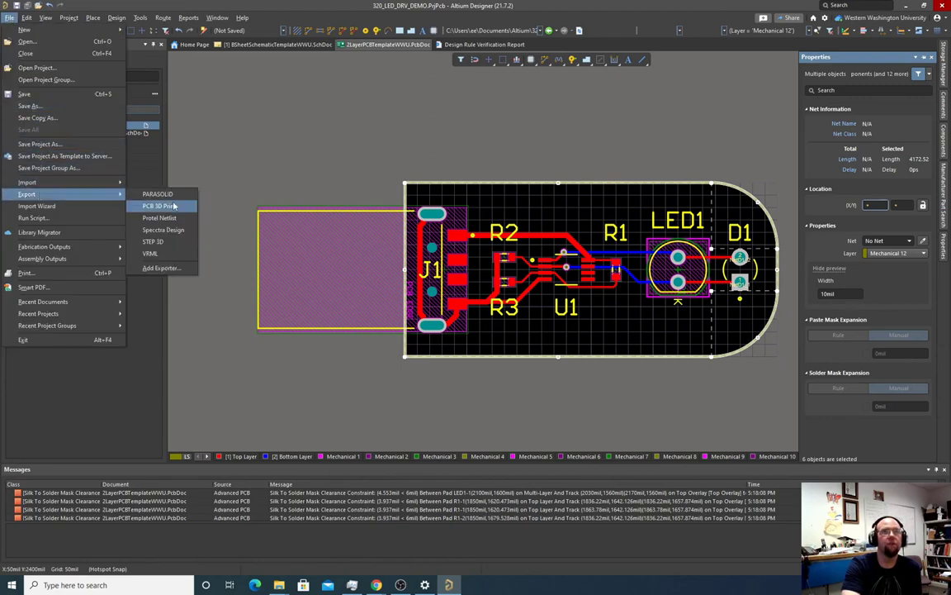
{"action": "mouse_move", "coordinate": [74, 246]}
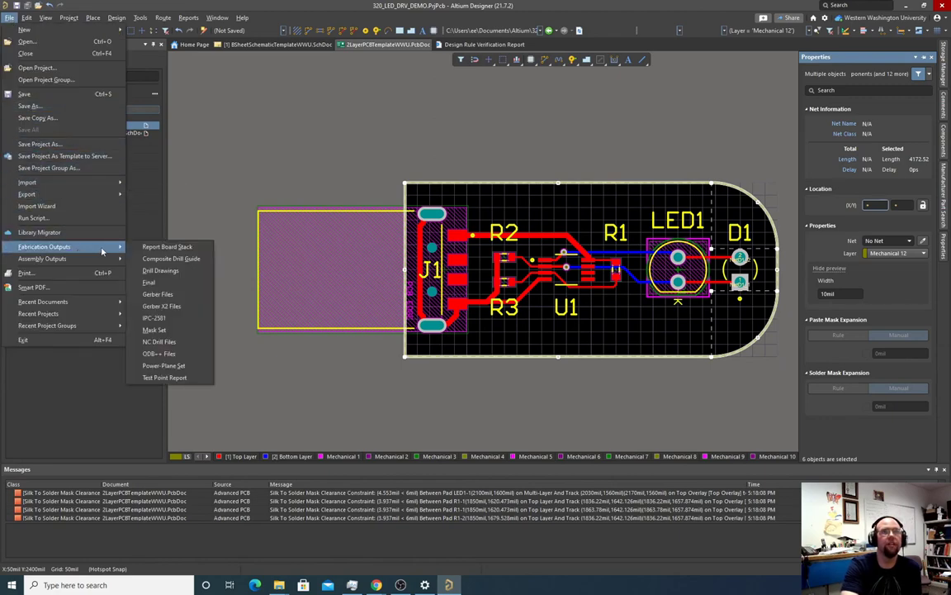
{"action": "left_click", "coordinate": [155, 294]}
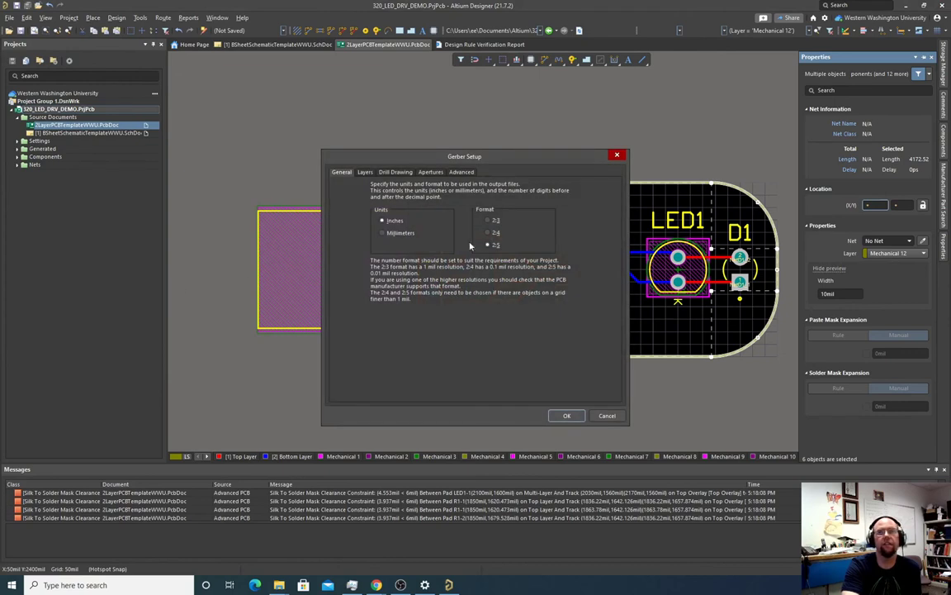
{"action": "left_click", "coordinate": [364, 172]}
{"action": "left_click", "coordinate": [419, 202]}
{"action": "left_click", "coordinate": [419, 209]}
{"action": "left_click", "coordinate": [419, 218]}
{"action": "left_click", "coordinate": [419, 226]}
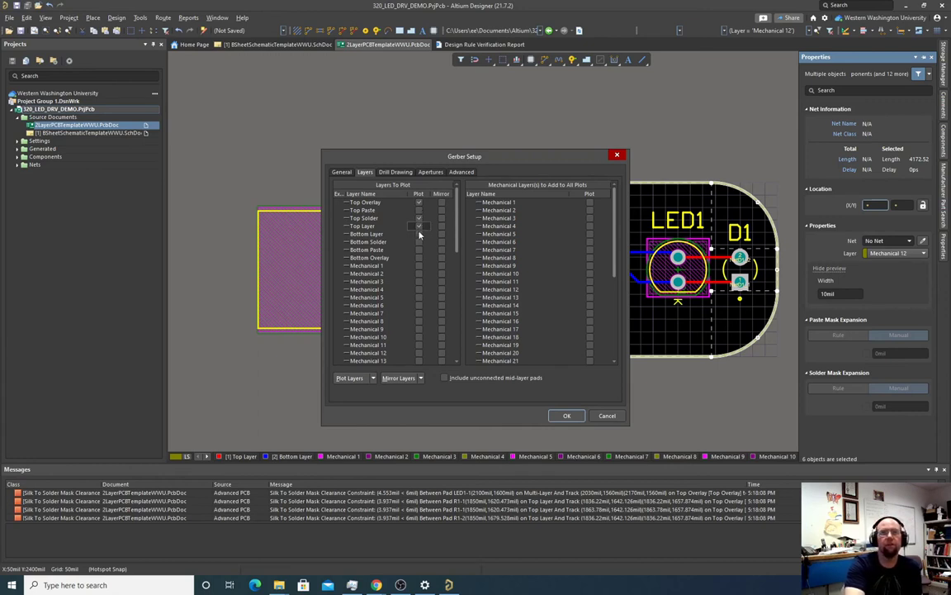
- Add Bottom Layer, Bottom Solder, Bottom Overlay and Mechanical 12 to the Gerber layers to plot
{"action": "left_click", "coordinate": [419, 235]}
{"action": "left_click", "coordinate": [420, 242]}
{"action": "left_click", "coordinate": [419, 257]}
{"action": "scroll", "coordinate": [420, 267], "scroll_direction": "down", "scroll_amount": 1}
{"action": "scroll", "coordinate": [420, 266], "scroll_direction": "down", "scroll_amount": 1}
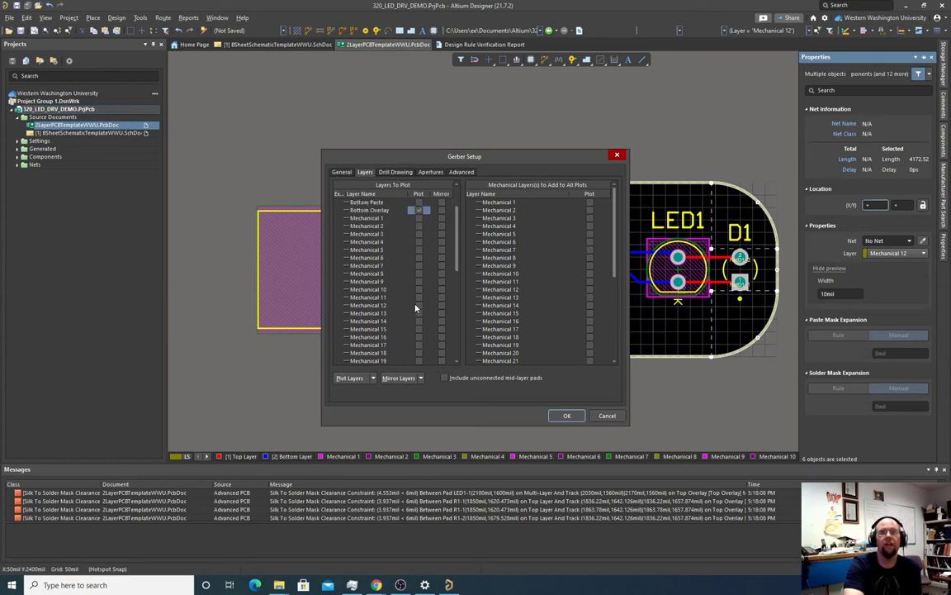
{"action": "left_click", "coordinate": [419, 305]}
{"action": "scroll", "coordinate": [429, 289], "scroll_direction": "up", "scroll_amount": 2}
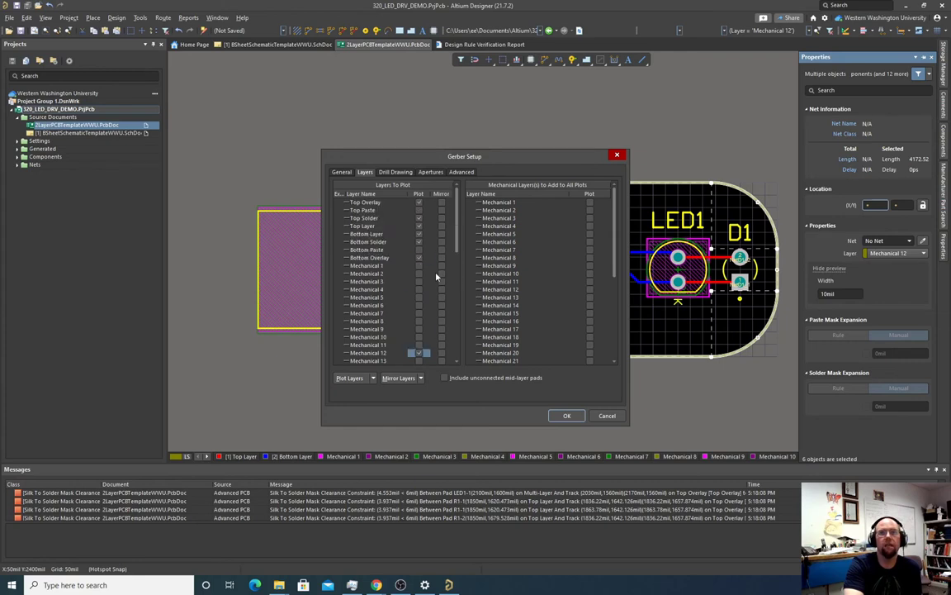
- Check the remaining Gerber layer, drill drawing, aperture and advanced settings, and generate the Gerber files
{"action": "scroll", "coordinate": [421, 279], "scroll_direction": "down", "scroll_amount": 10}
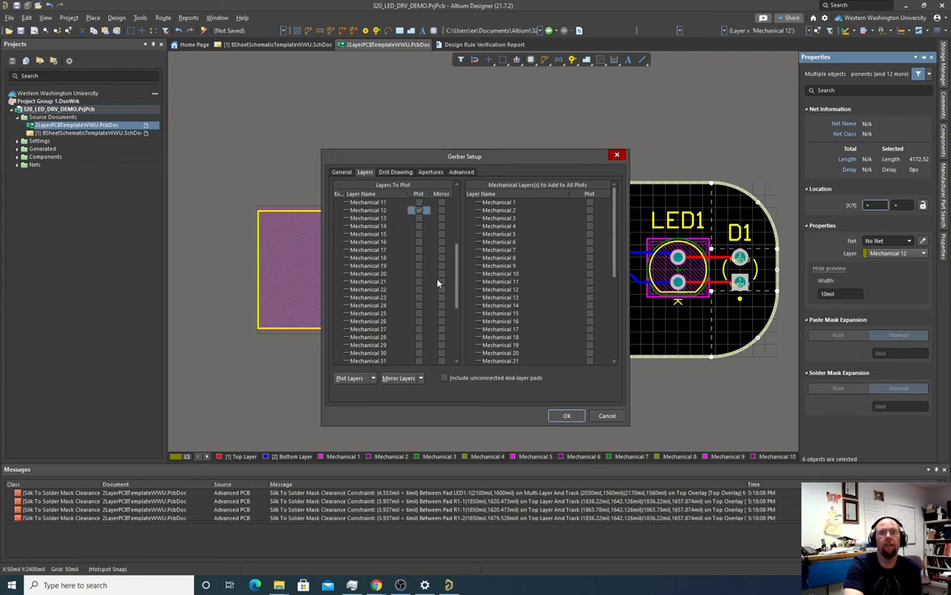
{"action": "scroll", "coordinate": [516, 283], "scroll_direction": "down", "scroll_amount": 2}
{"action": "scroll", "coordinate": [515, 283], "scroll_direction": "up", "scroll_amount": 2}
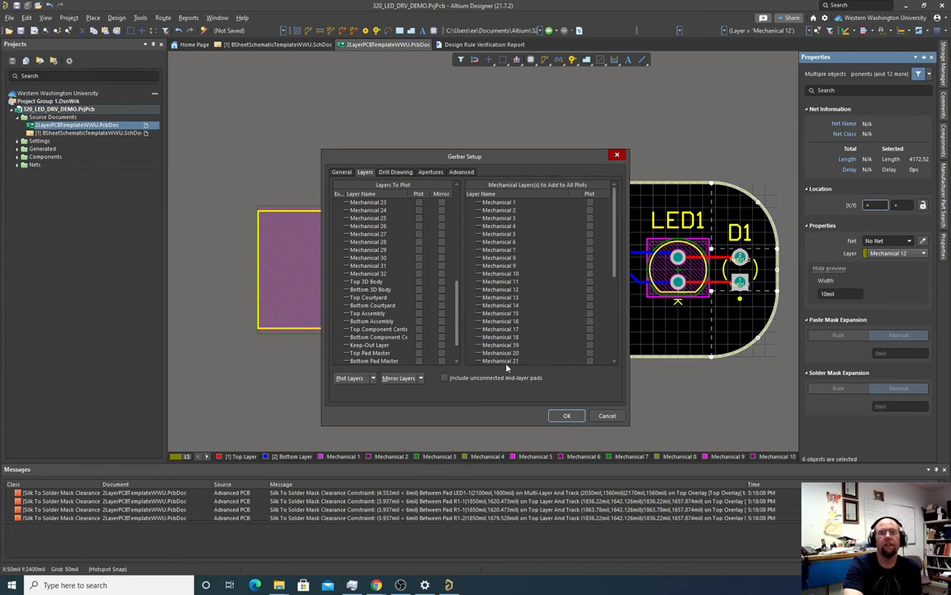
{"action": "left_click", "coordinate": [396, 172]}
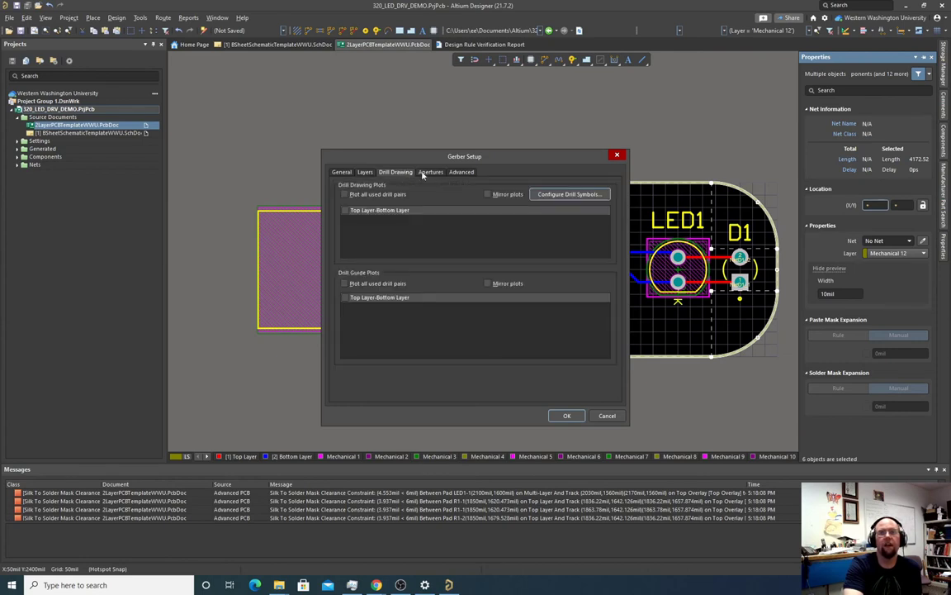
{"action": "left_click", "coordinate": [432, 172]}
{"action": "left_click", "coordinate": [461, 172]}
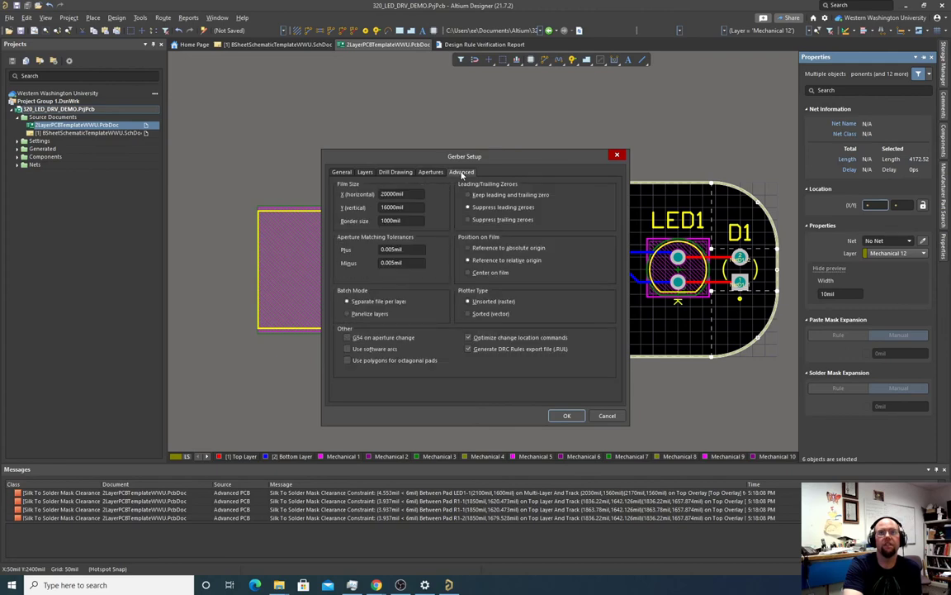
{"action": "left_click", "coordinate": [566, 416]}
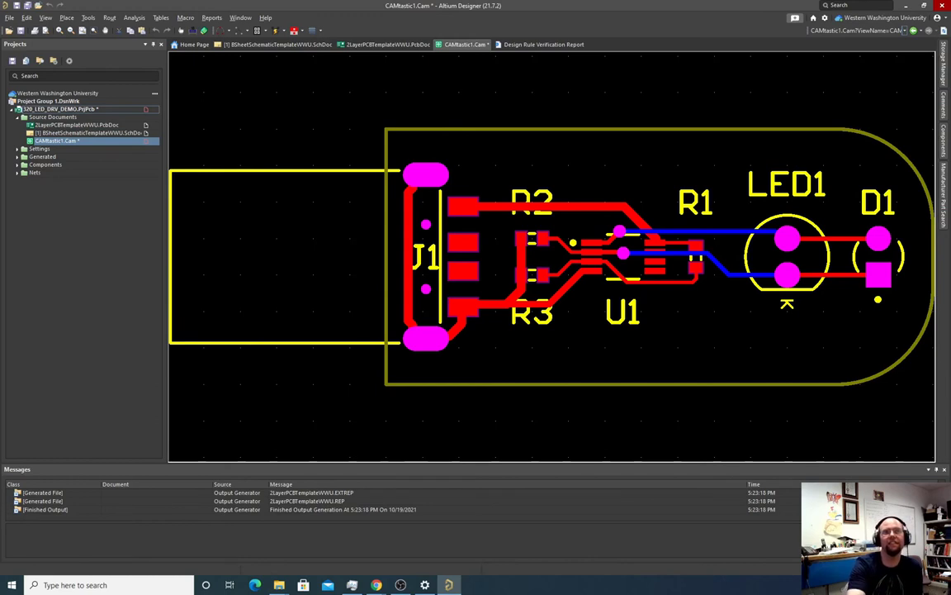
- Return from the generated CAM document to the board layout in 2LayerPCBTemplateWWU.PcbDoc
{"action": "left_click", "coordinate": [58, 133]}
{"action": "left_click", "coordinate": [66, 125]}
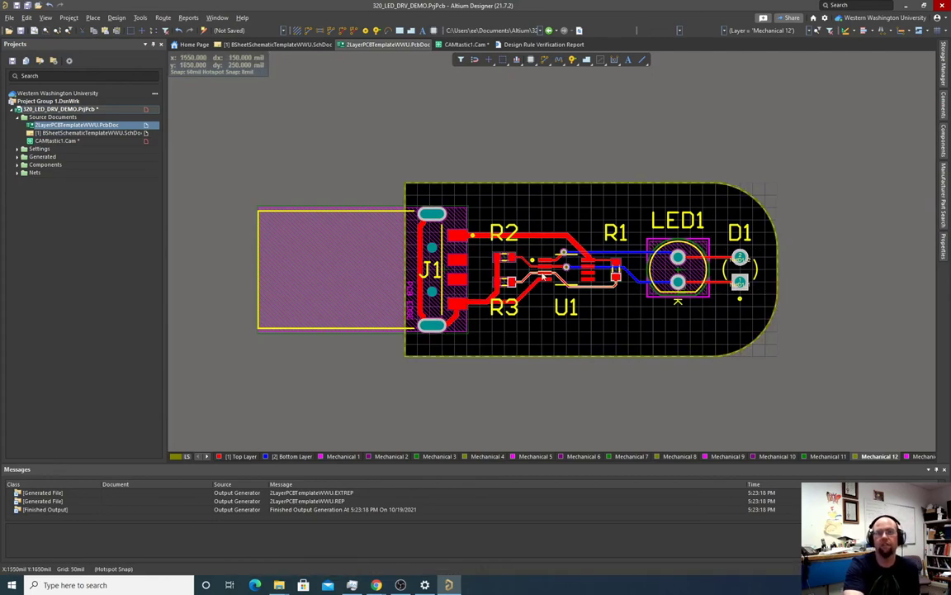
{"action": "mouse_move", "coordinate": [543, 277]}
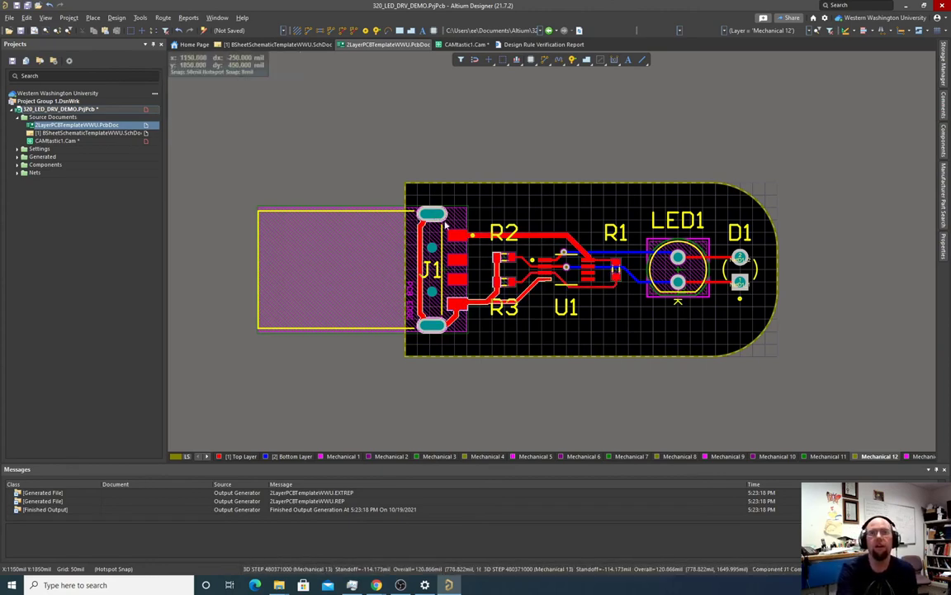
{"action": "mouse_move", "coordinate": [431, 215]}
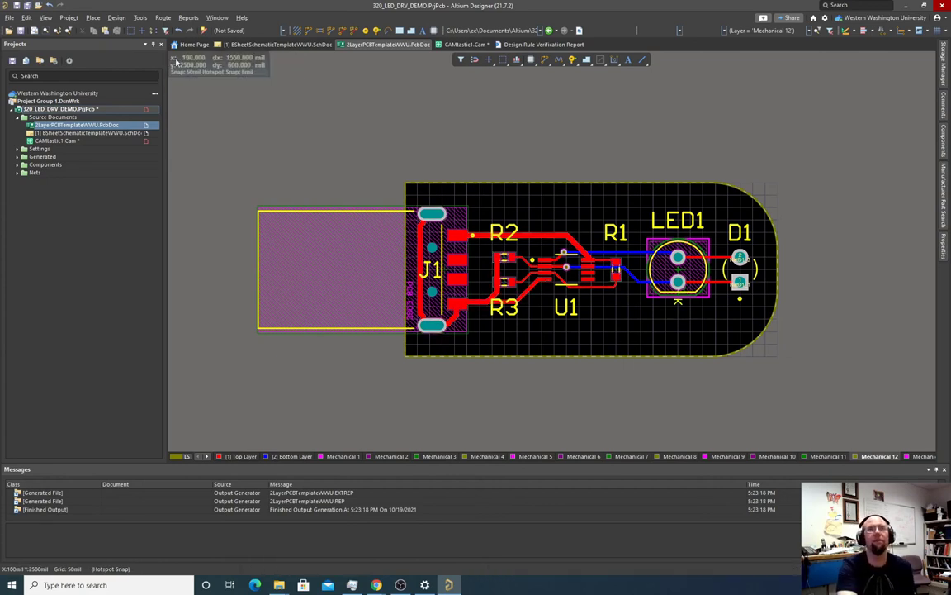
{"action": "left_click", "coordinate": [117, 18]}
{"action": "left_click", "coordinate": [117, 19]}
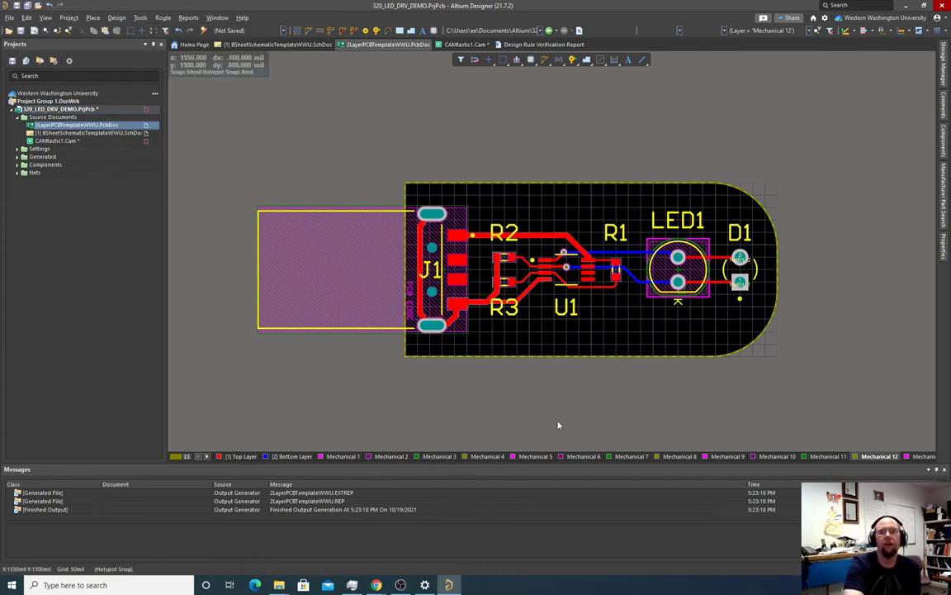
- Make Top Overlay the active layer of the board layout
{"action": "left_click", "coordinate": [208, 457]}
{"action": "left_click", "coordinate": [207, 457]}
{"action": "left_click", "coordinate": [207, 456]}
{"action": "left_click", "coordinate": [207, 457]}
{"action": "left_click", "coordinate": [207, 457]}
{"action": "left_click", "coordinate": [207, 457]}
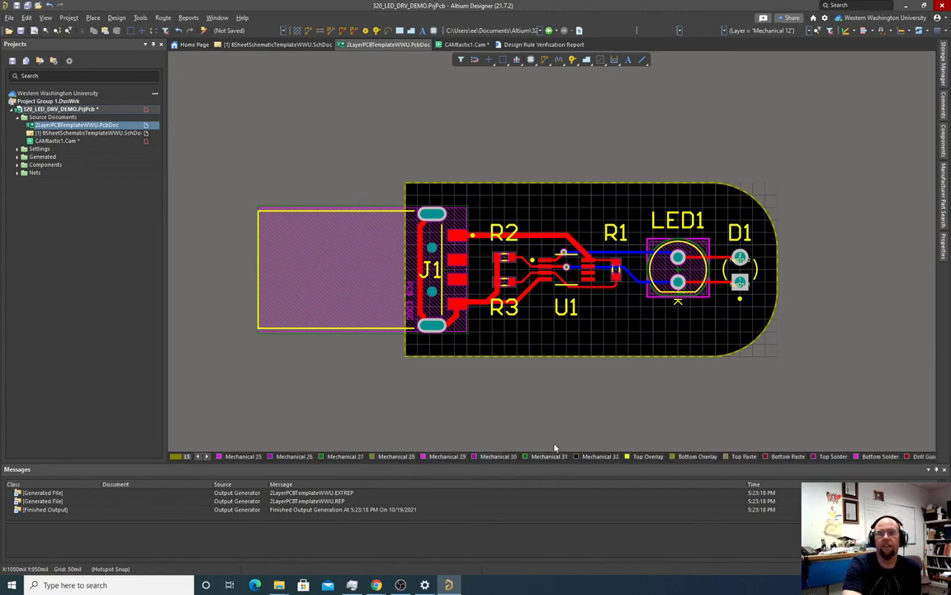
{"action": "left_click", "coordinate": [649, 456]}
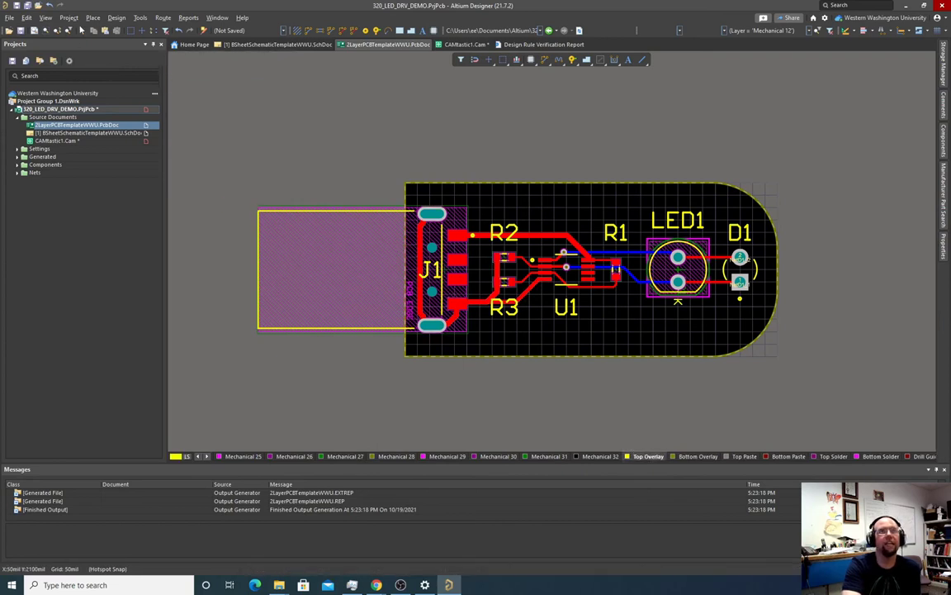
- Place one text string on the Top Overlay below LED1, at X 1850 mil, Y 1350 mil
{"action": "left_click", "coordinate": [92, 17]}
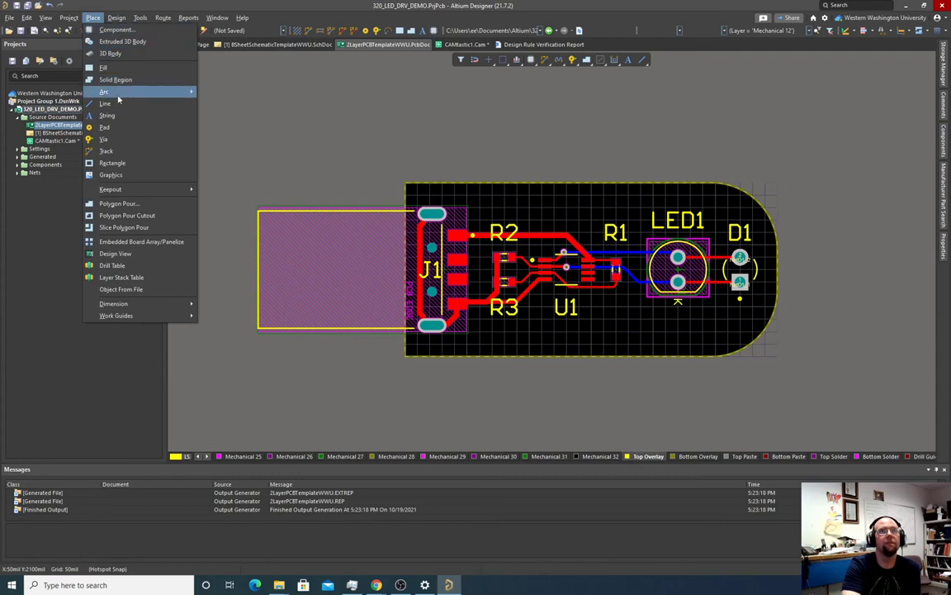
{"action": "left_click", "coordinate": [118, 120]}
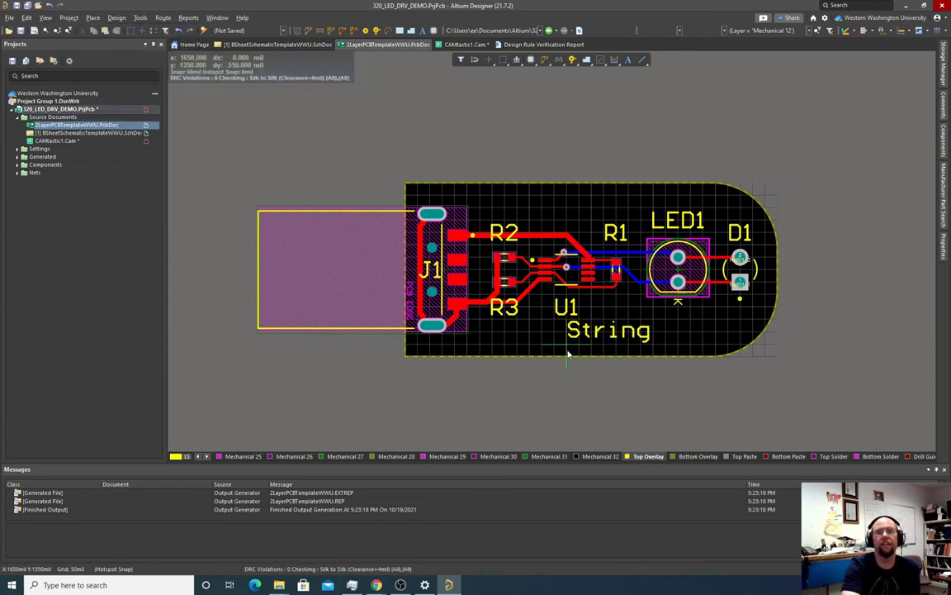
{"action": "left_click", "coordinate": [621, 350]}
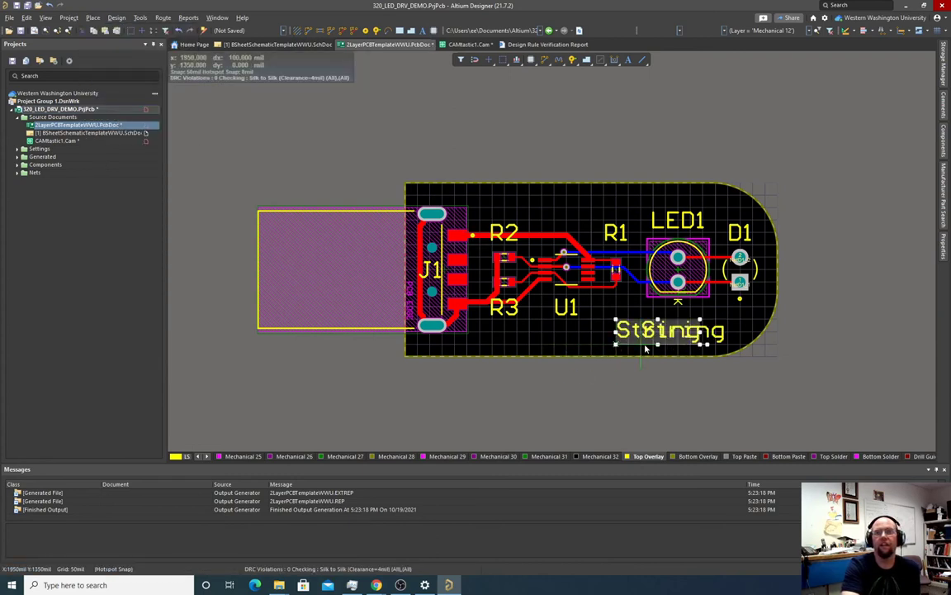
{"action": "right_click", "coordinate": [697, 349]}
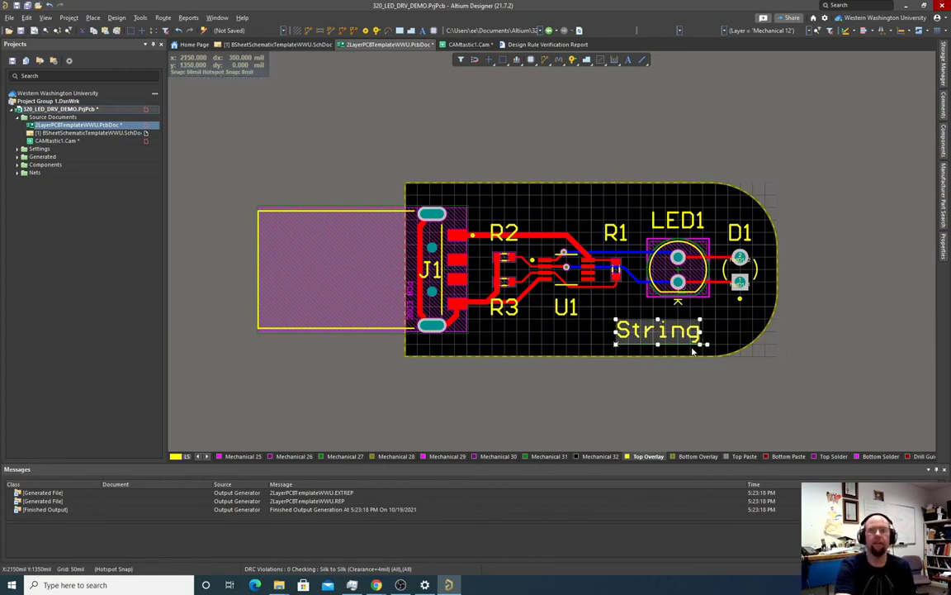
- Replace the placed Top Overlay string's text with the designer's initial and surname, and deselect it
{"action": "double_click", "coordinate": [660, 330]}
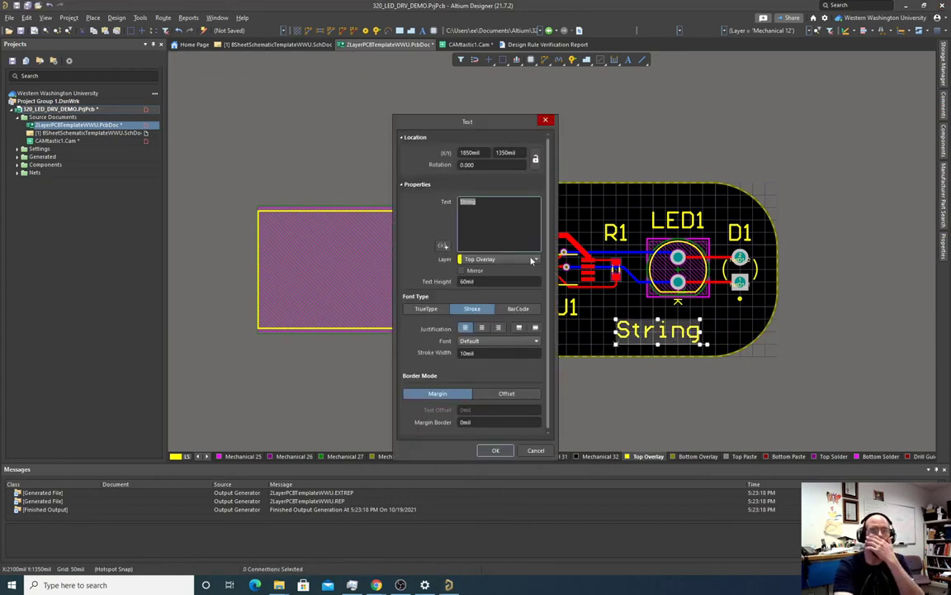
{"action": "type", "text": "1"}
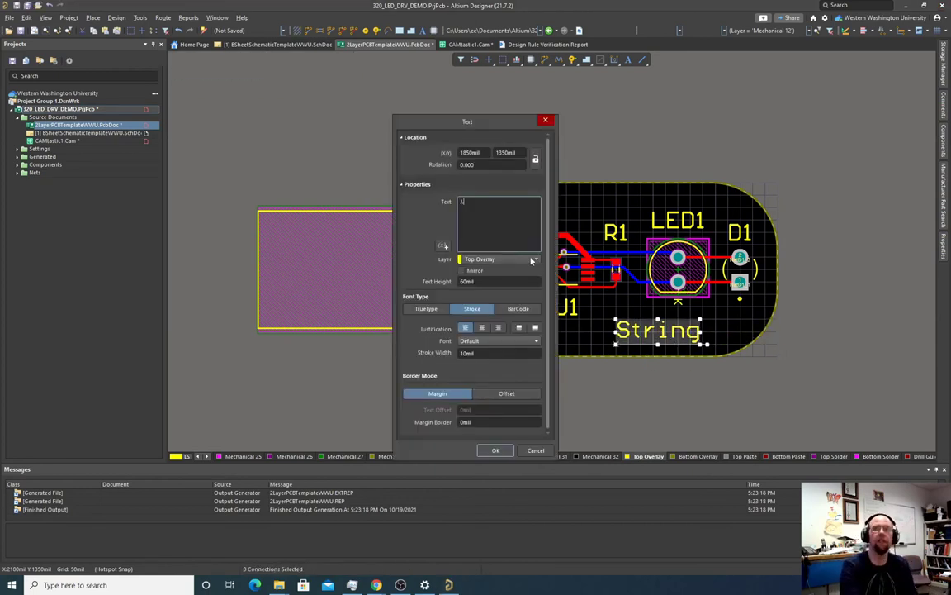
{"action": "type", "text": ".Lund"}
{"action": "key", "text": "Return"}
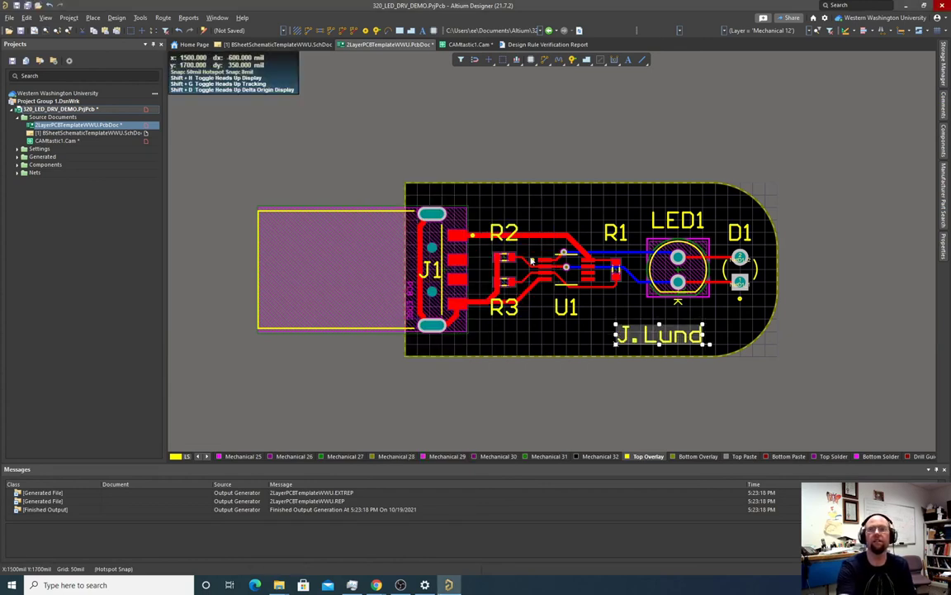
{"action": "left_click", "coordinate": [774, 370]}
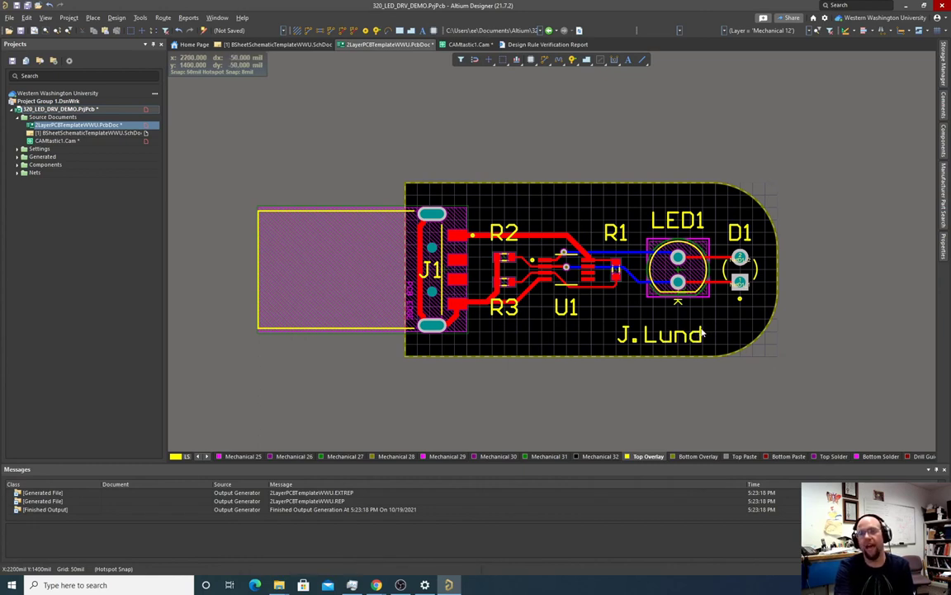
- Start a new text string on the Bottom Overlay layer and turn on its Mirror option
{"action": "left_click", "coordinate": [698, 455]}
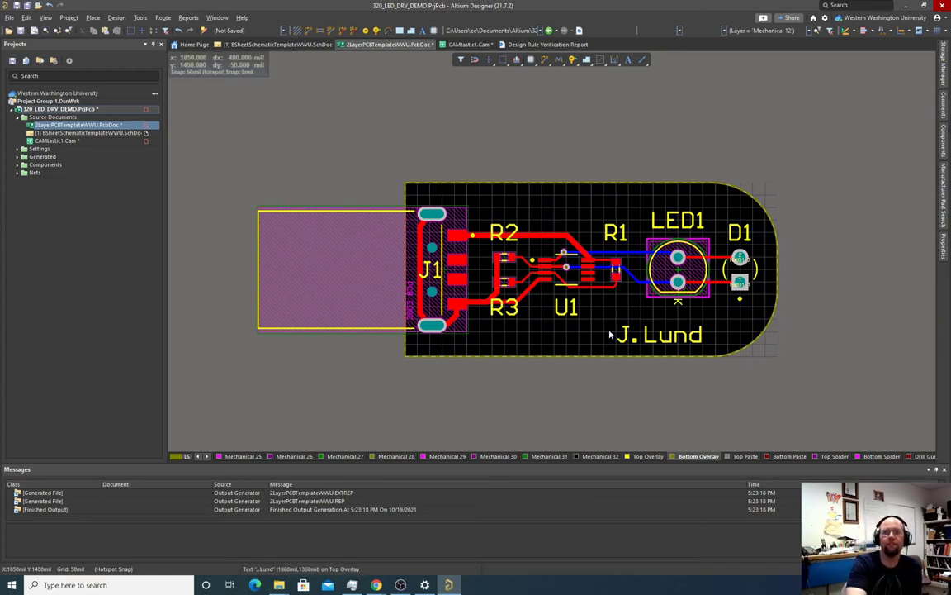
{"action": "left_click", "coordinate": [93, 17]}
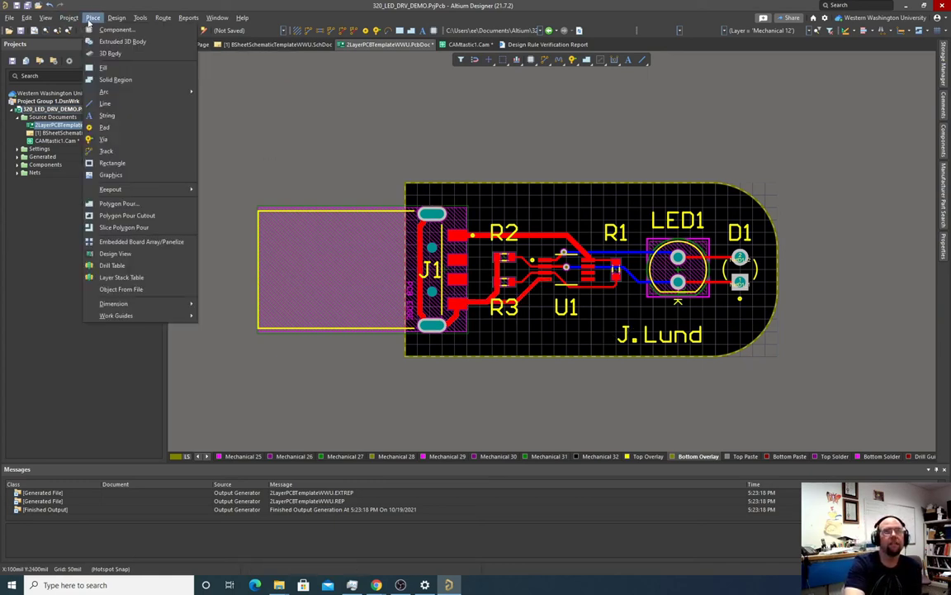
{"action": "left_click", "coordinate": [108, 118]}
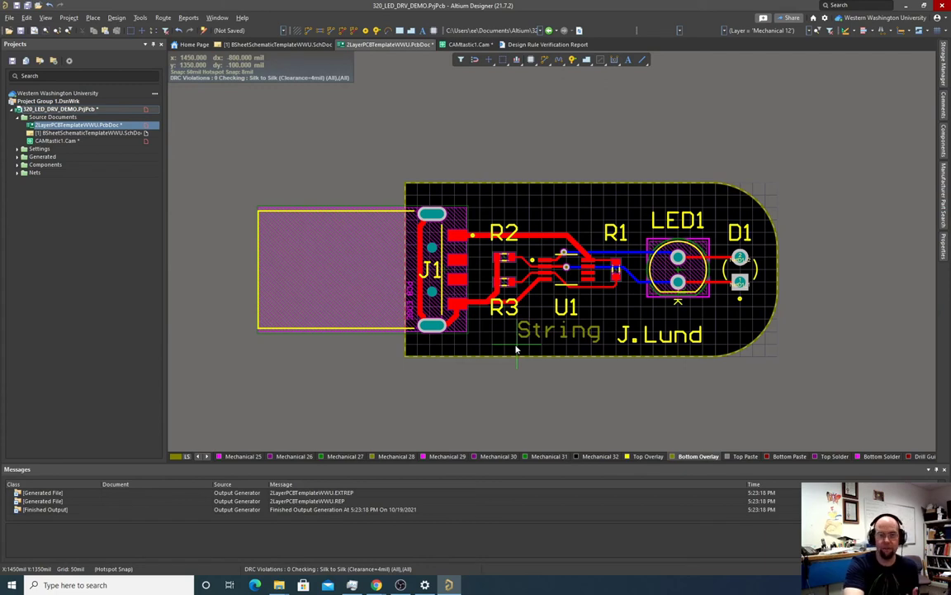
{"action": "key", "text": "Tab"}
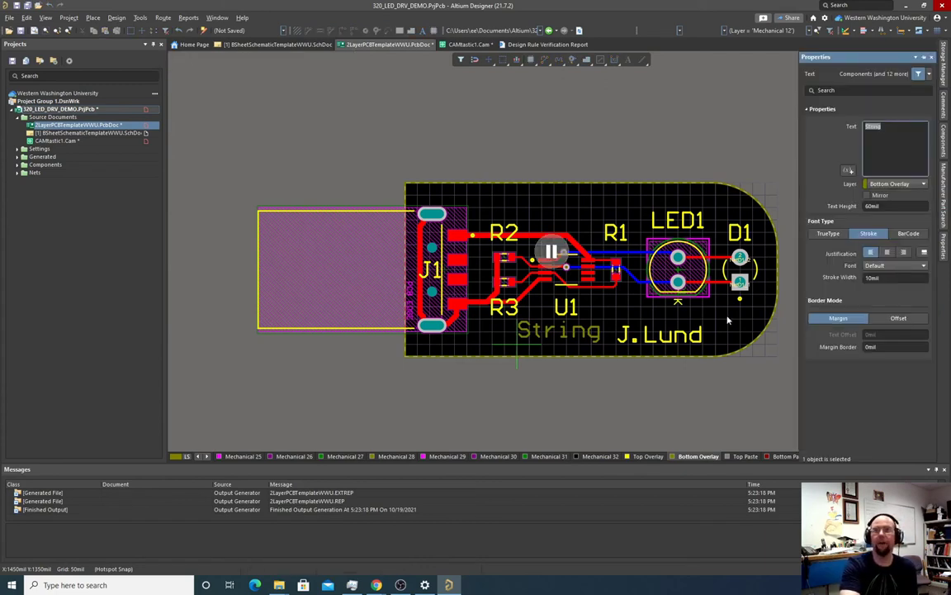
{"action": "left_click", "coordinate": [868, 195]}
- Set the mirrored string's text to the designer's title and surname, and place it below U1 and LED1
{"action": "double_click", "coordinate": [897, 130]}
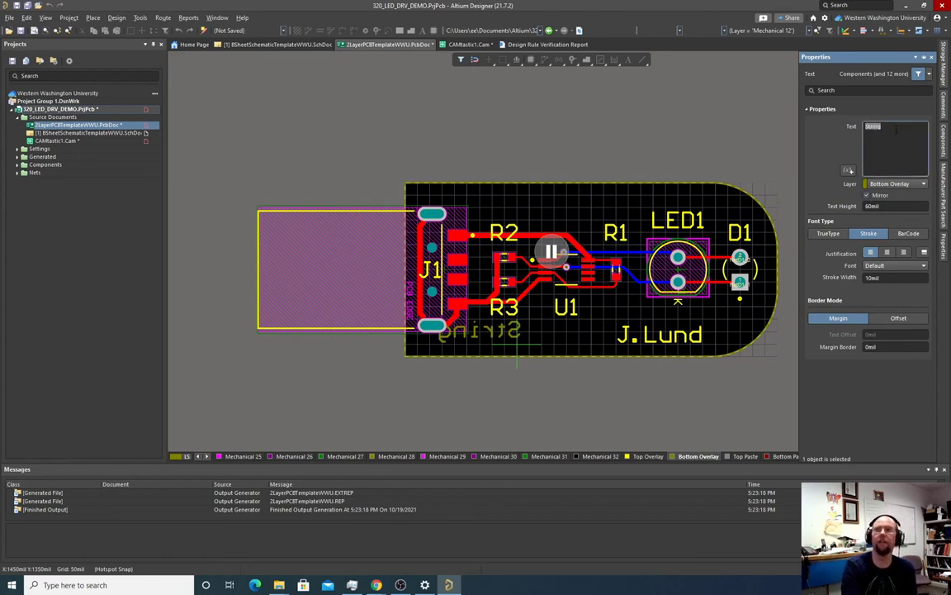
{"action": "type", "text": "DC"}
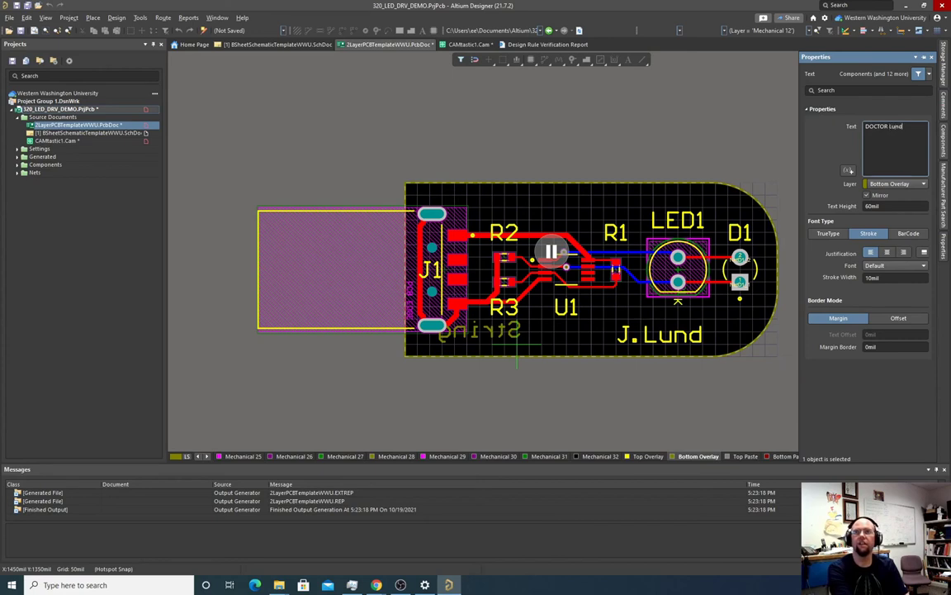
{"action": "left_click", "coordinate": [516, 340]}
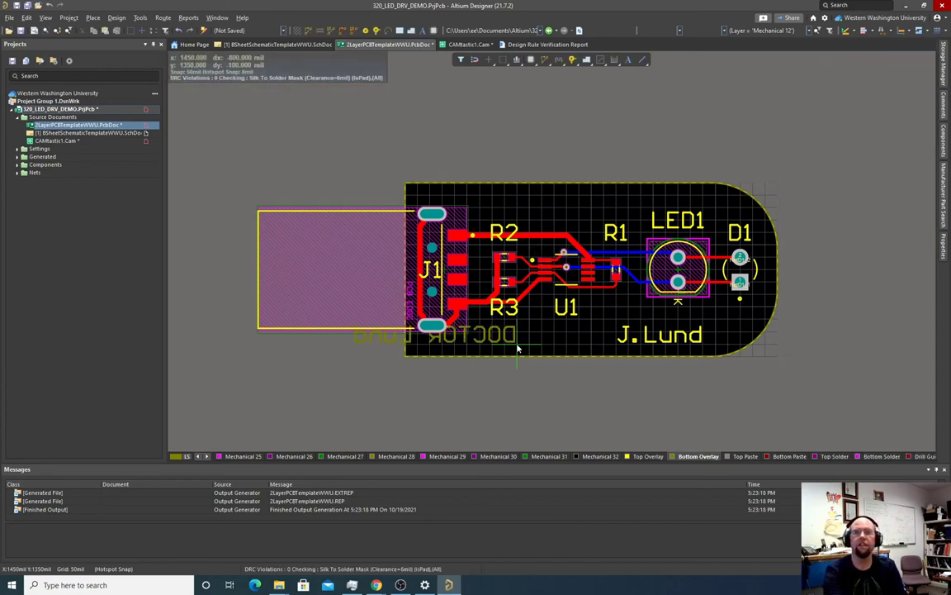
{"action": "left_click", "coordinate": [704, 344]}
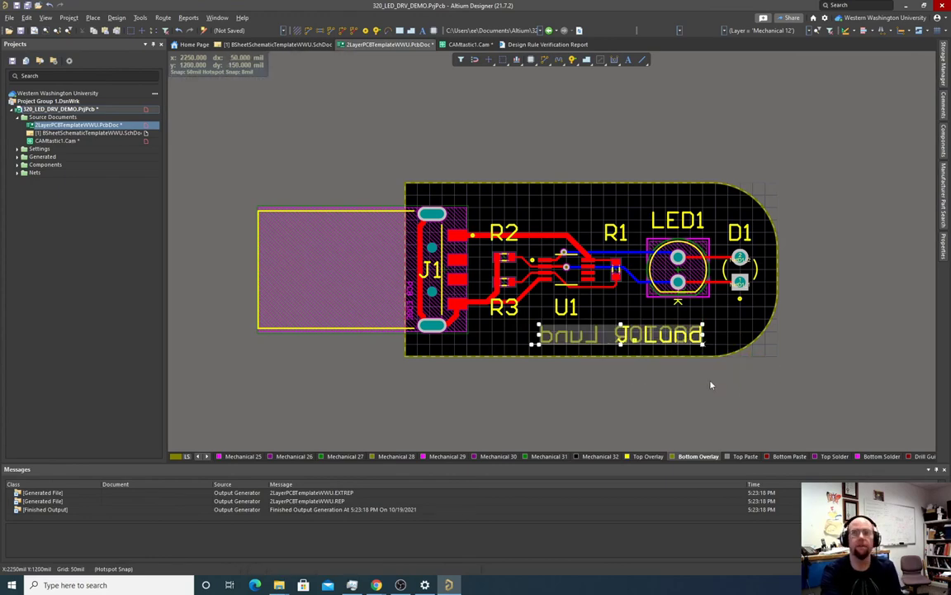
{"action": "left_click", "coordinate": [665, 391]}
- Inspect the silkscreen text on the board in 3D by rotating the model, and return to the 2D layout
{"action": "key", "text": "3"}
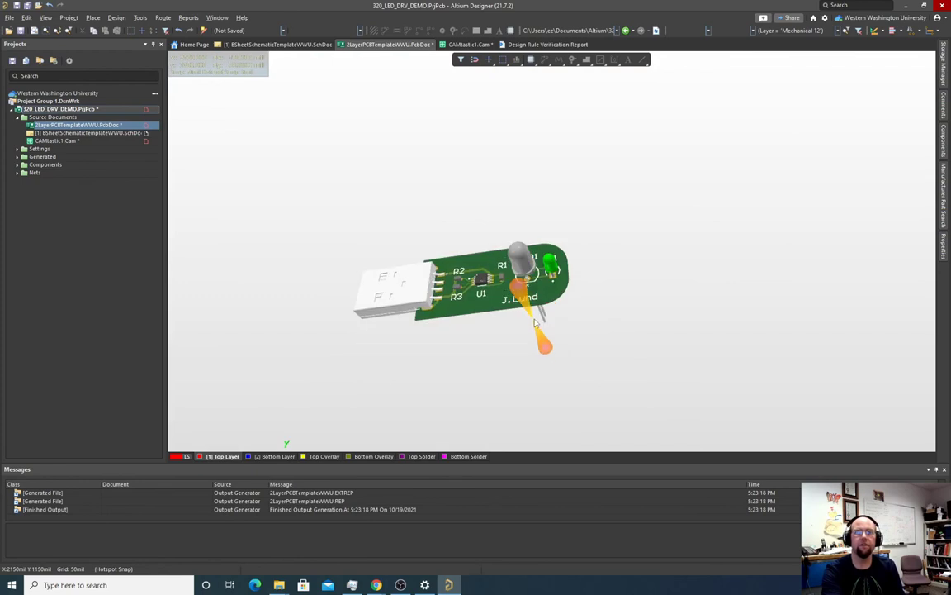
{"action": "right_click_drag", "start_coordinate": [536, 324], "coordinate": [690, 382], "text": "shift"}
{"action": "key", "text": "2"}
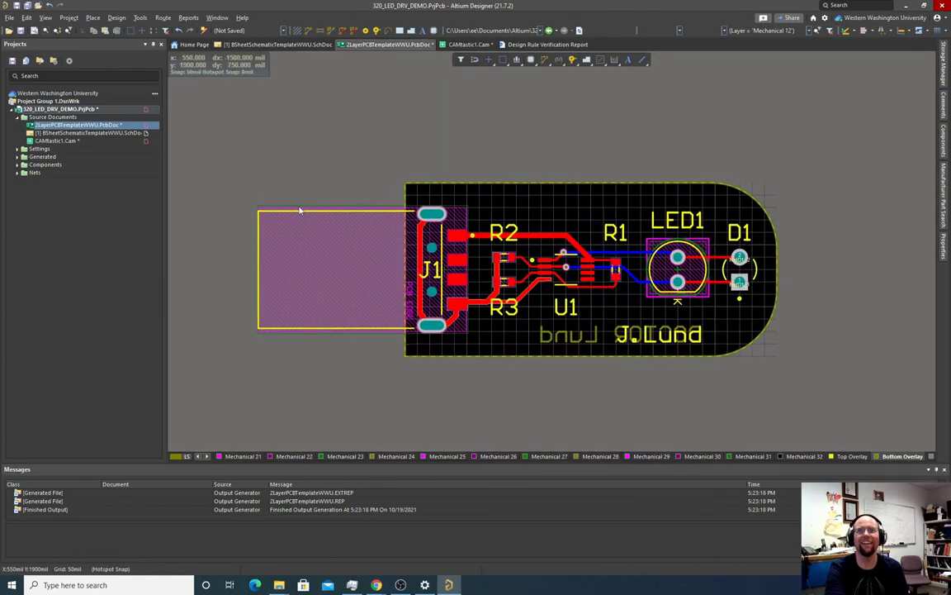
- Generate the board's Gerber files again, keeping the existing general and layer plot settings
{"action": "left_click", "coordinate": [9, 17]}
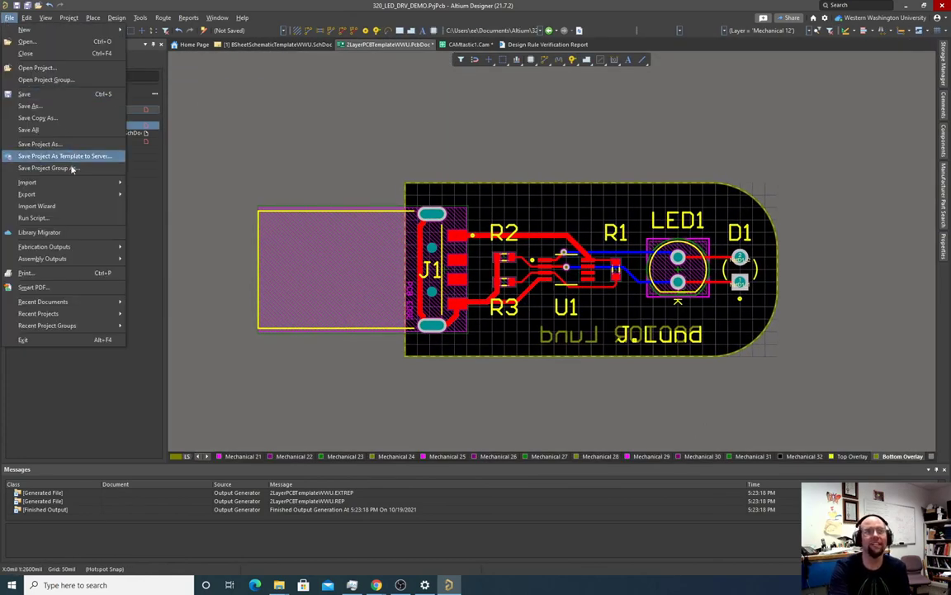
{"action": "mouse_move", "coordinate": [75, 246]}
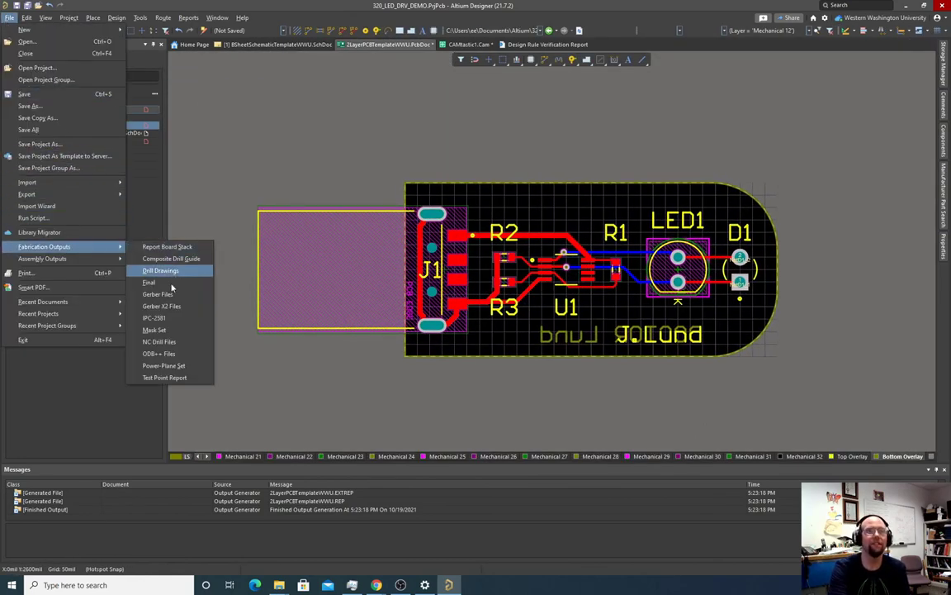
{"action": "left_click", "coordinate": [159, 294]}
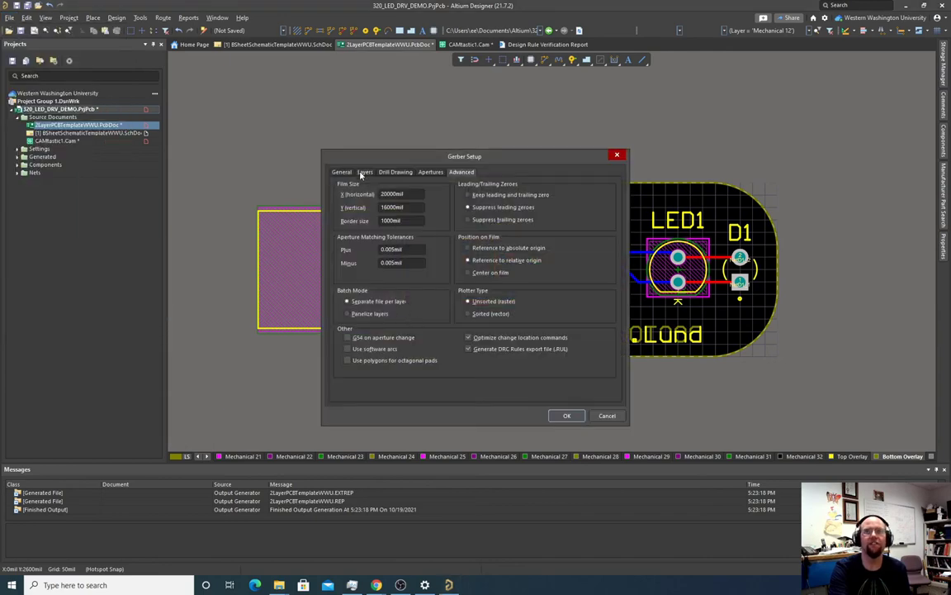
{"action": "left_click", "coordinate": [340, 171]}
{"action": "left_click", "coordinate": [365, 171]}
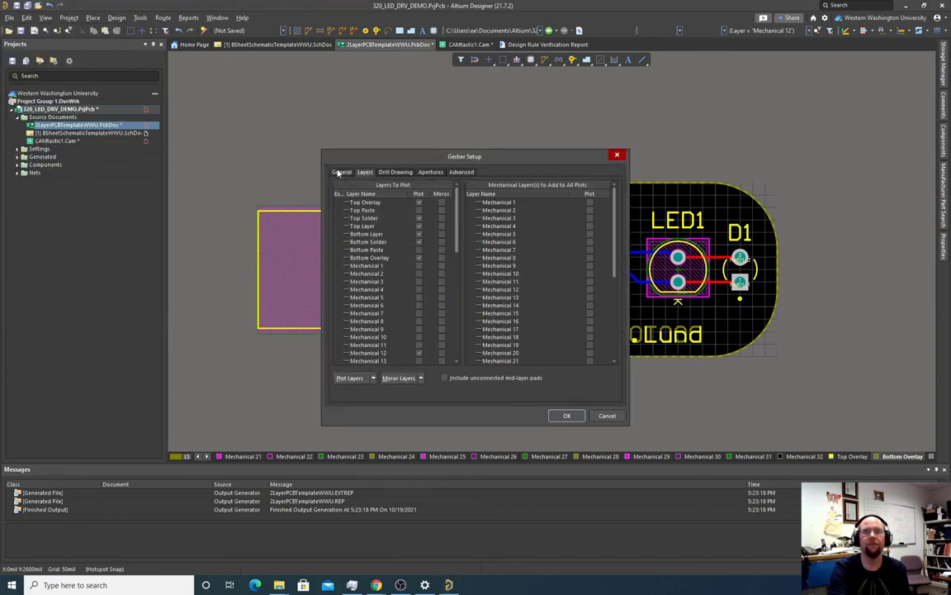
{"action": "left_click", "coordinate": [338, 172]}
{"action": "left_click", "coordinate": [567, 416]}
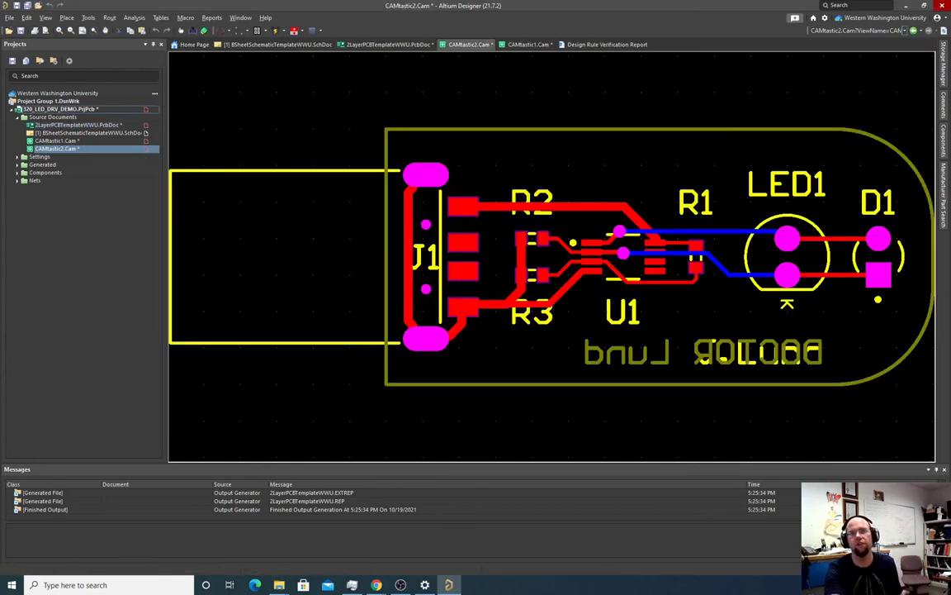
- Set up the PCB layout's NC drill output to keep leading and trailing zeroes and use the drilled slot command (G85)
{"action": "left_click", "coordinate": [56, 140]}
{"action": "left_click", "coordinate": [59, 125]}
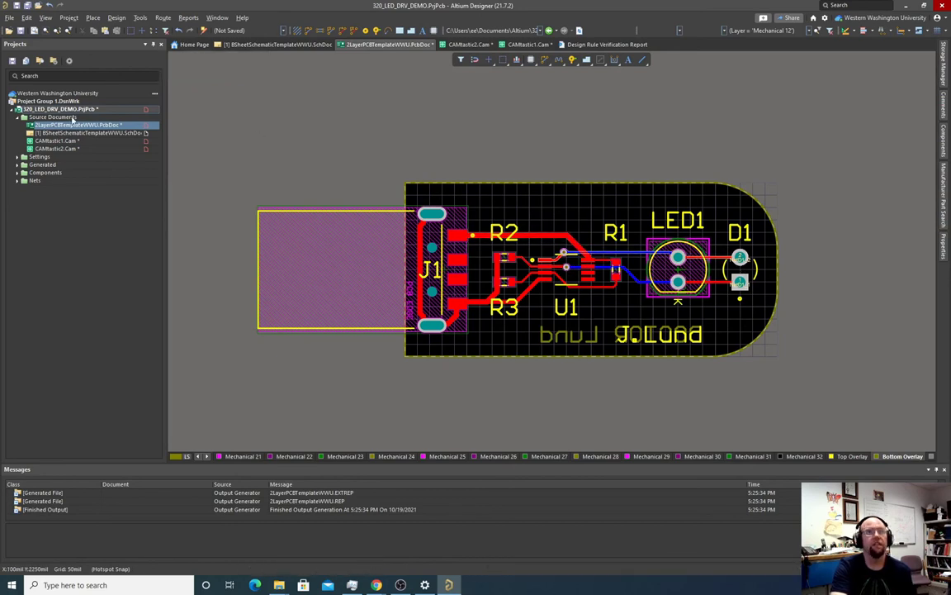
{"action": "left_click", "coordinate": [9, 19]}
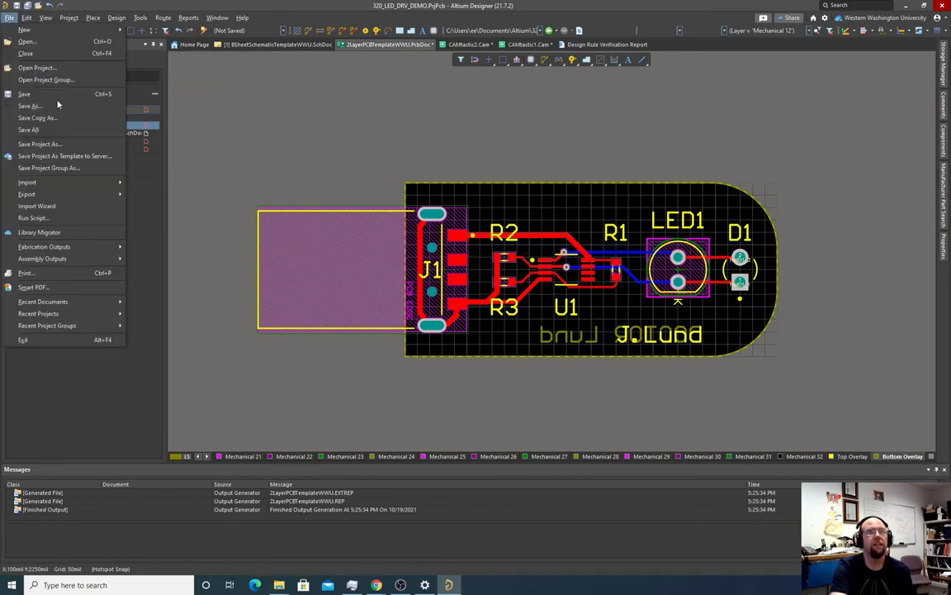
{"action": "mouse_move", "coordinate": [104, 247]}
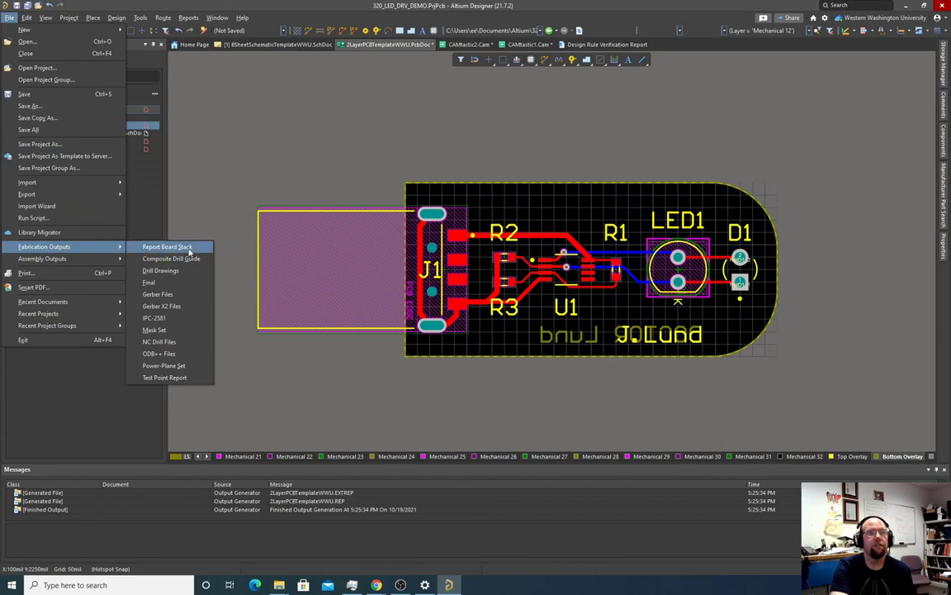
{"action": "left_click", "coordinate": [159, 342]}
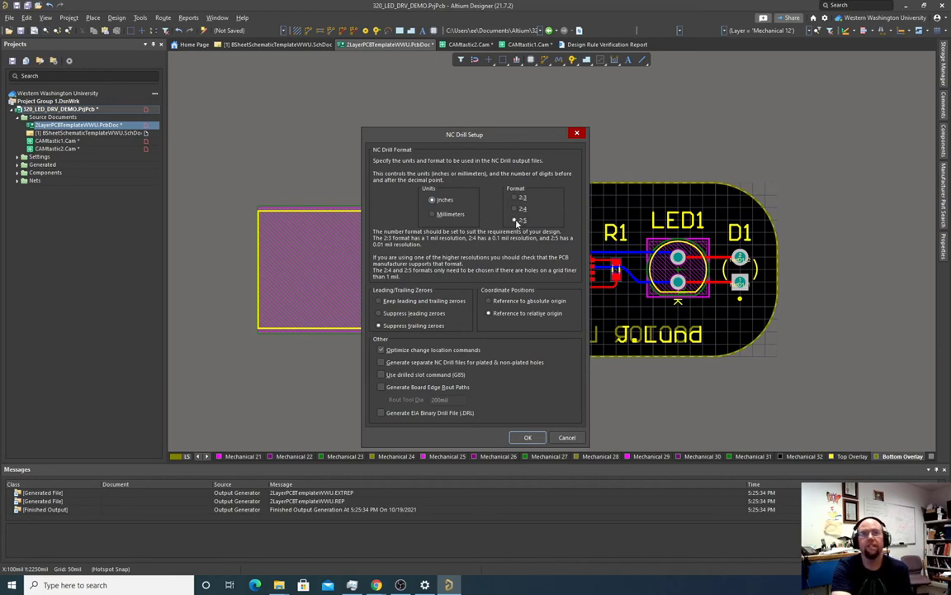
{"action": "left_click", "coordinate": [401, 300]}
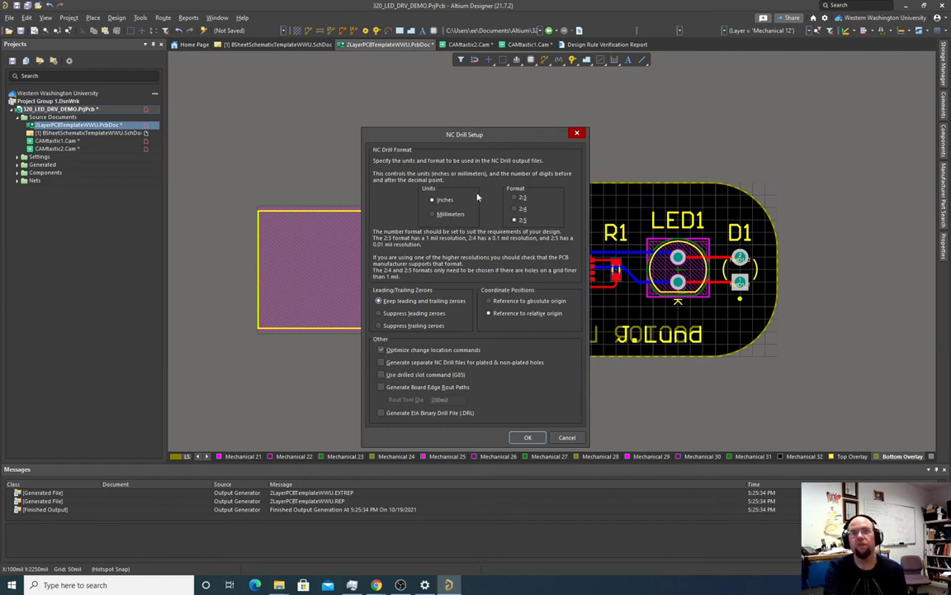
{"action": "left_click_drag", "start_coordinate": [466, 133], "coordinate": [236, 139]}
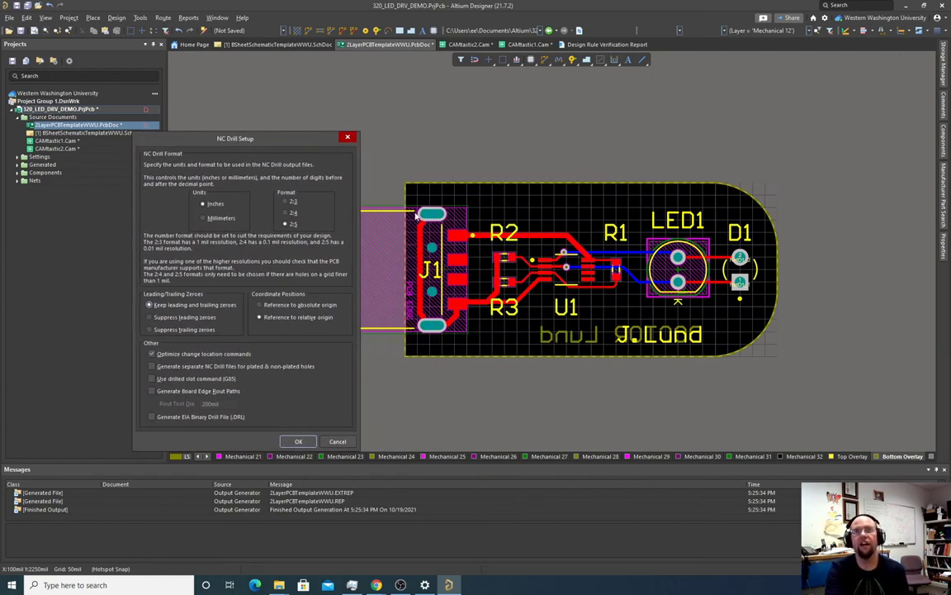
{"action": "left_click_drag", "start_coordinate": [238, 136], "coordinate": [290, 79]}
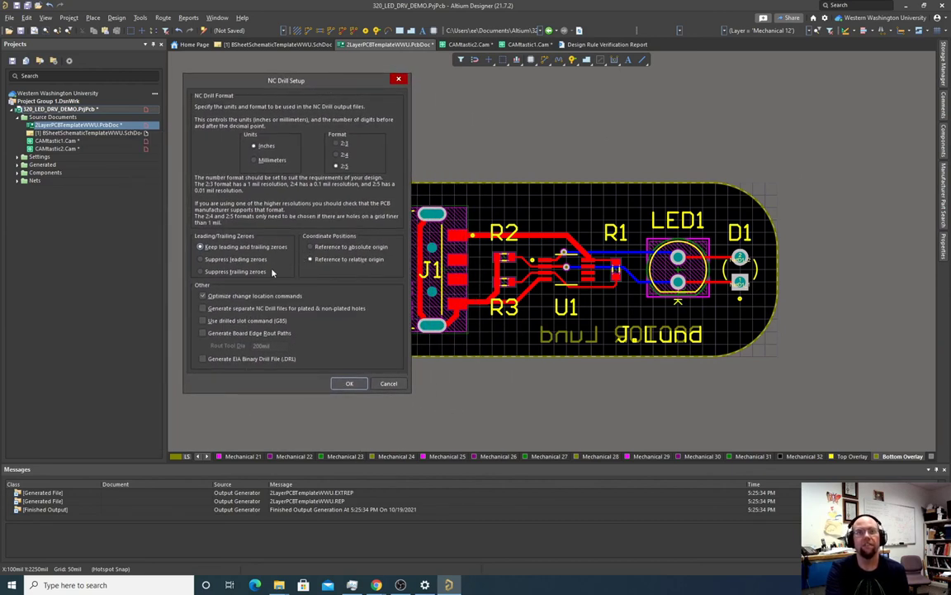
{"action": "left_click", "coordinate": [204, 321]}
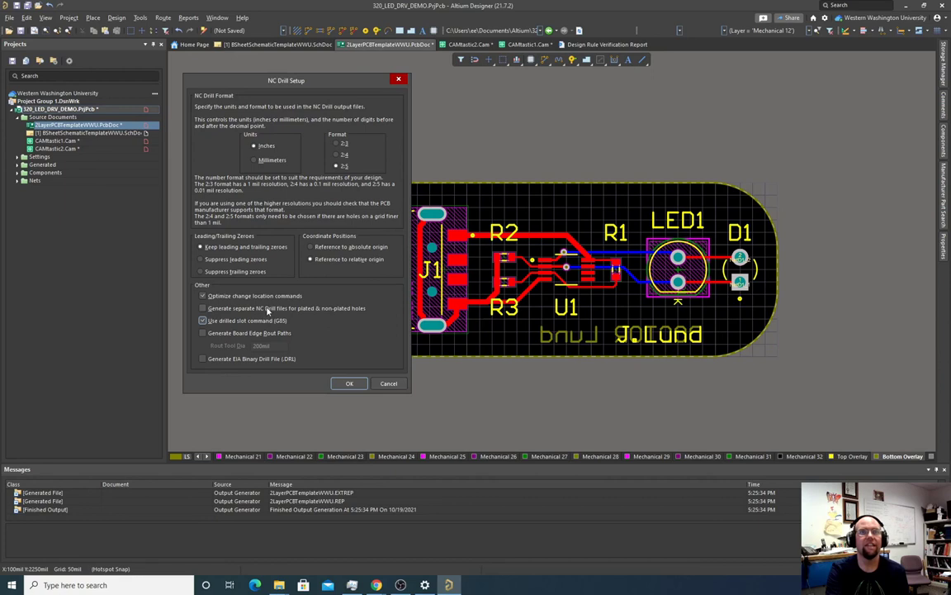
- Generate the NC drill files and import the drill data with the offered settings to check the hole pattern
{"action": "left_click", "coordinate": [354, 385]}
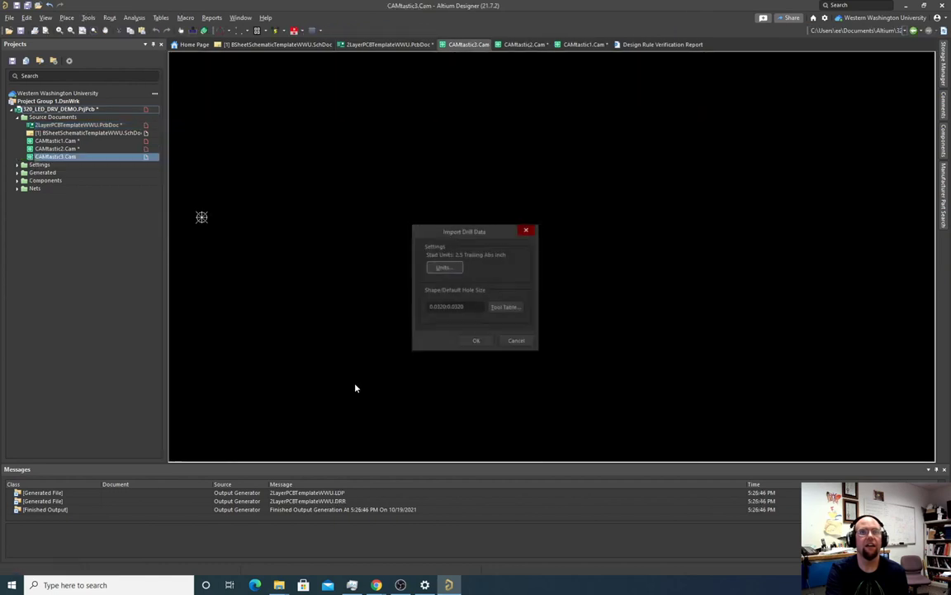
{"action": "left_click", "coordinate": [476, 341]}
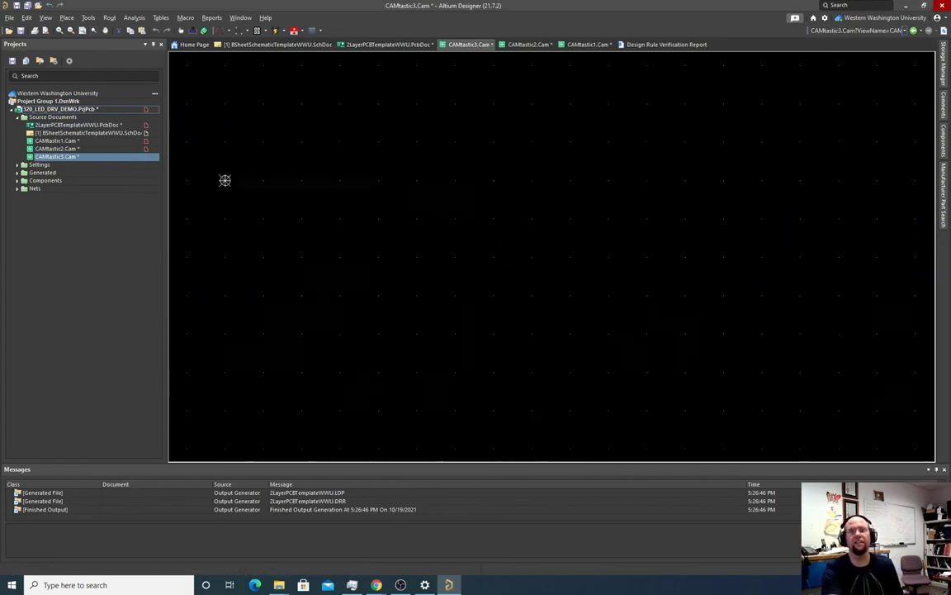
{"action": "scroll", "coordinate": [491, 242], "scroll_direction": "down", "scroll_amount": 2, "text": "ctrl"}
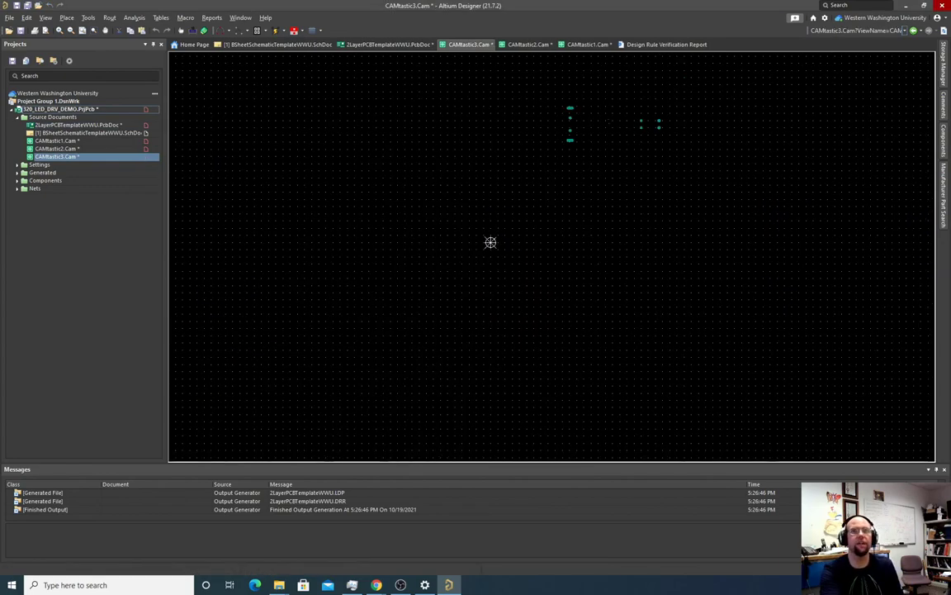
{"action": "right_click_drag", "start_coordinate": [491, 242], "coordinate": [266, 459]}
{"action": "scroll", "coordinate": [448, 308], "scroll_direction": "up", "scroll_amount": 3, "text": "ctrl"}
{"action": "scroll", "coordinate": [545, 264], "scroll_direction": "up", "scroll_amount": 2, "text": "ctrl"}
{"action": "right_click_drag", "start_coordinate": [509, 320], "coordinate": [483, 389]}
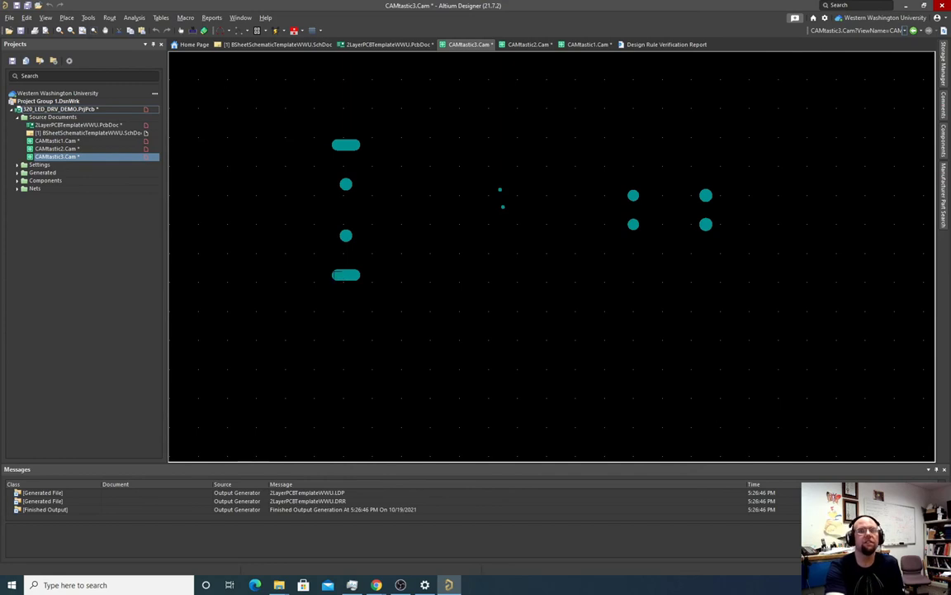
- Return to the PCB layout, then switch to File Explorer and open the Project Outputs for 320_LED_DRV_DEMO folder
{"action": "left_click", "coordinate": [56, 132]}
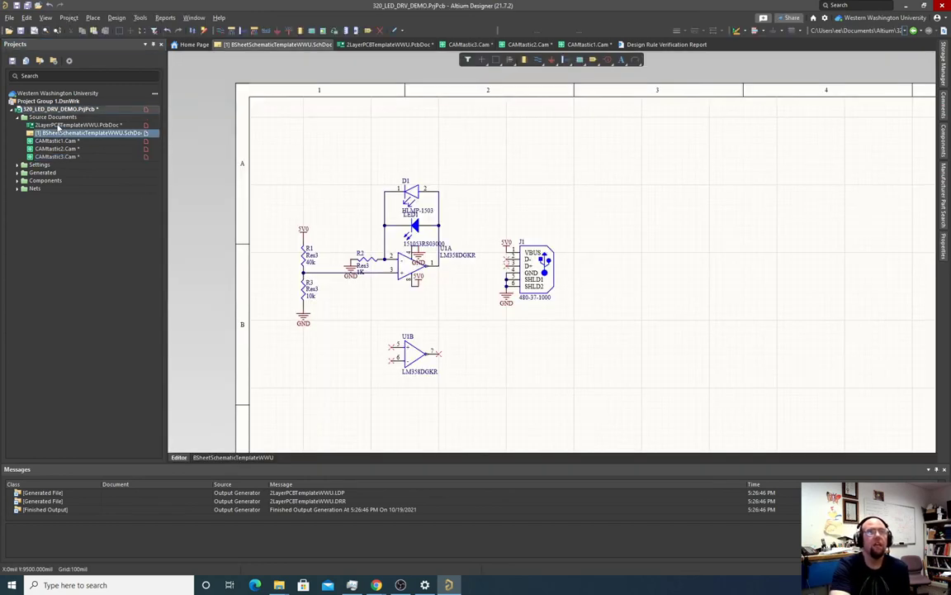
{"action": "left_click", "coordinate": [56, 125]}
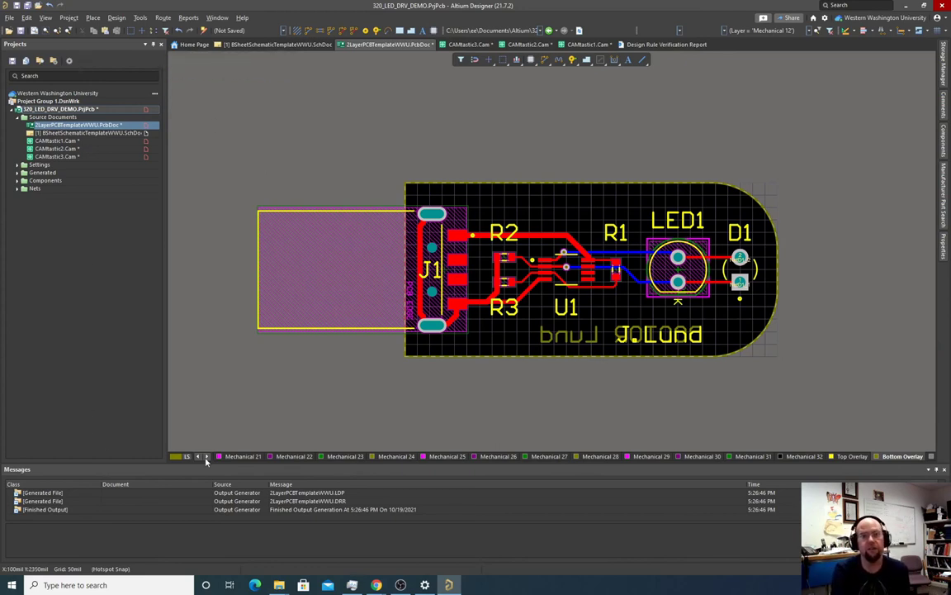
{"action": "mouse_move", "coordinate": [279, 584]}
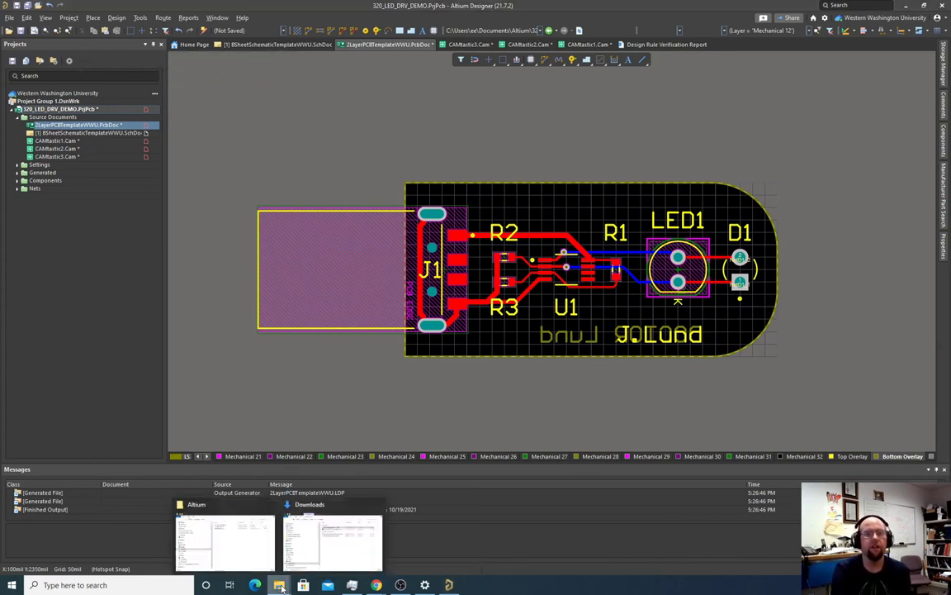
{"action": "left_click", "coordinate": [252, 546]}
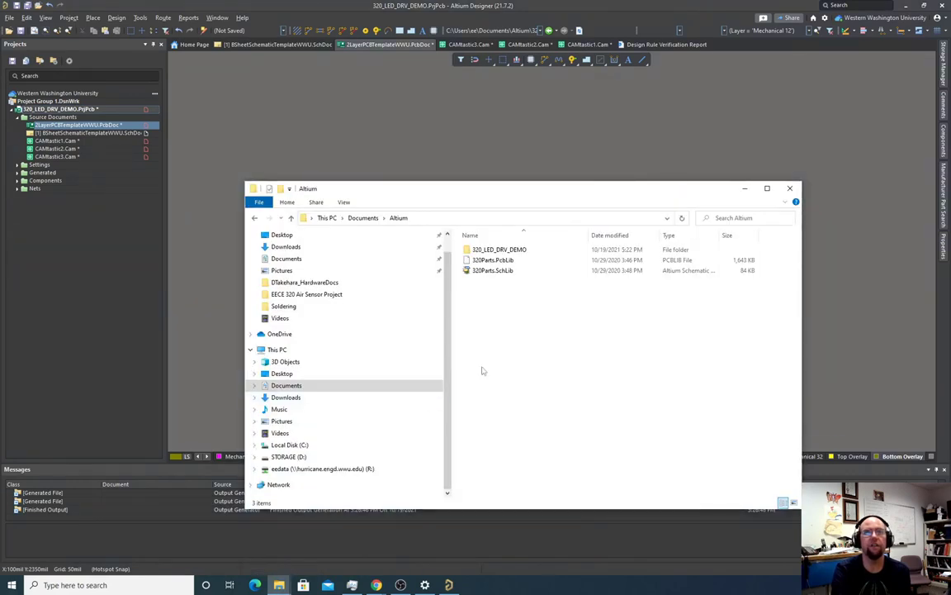
{"action": "double_click", "coordinate": [496, 250]}
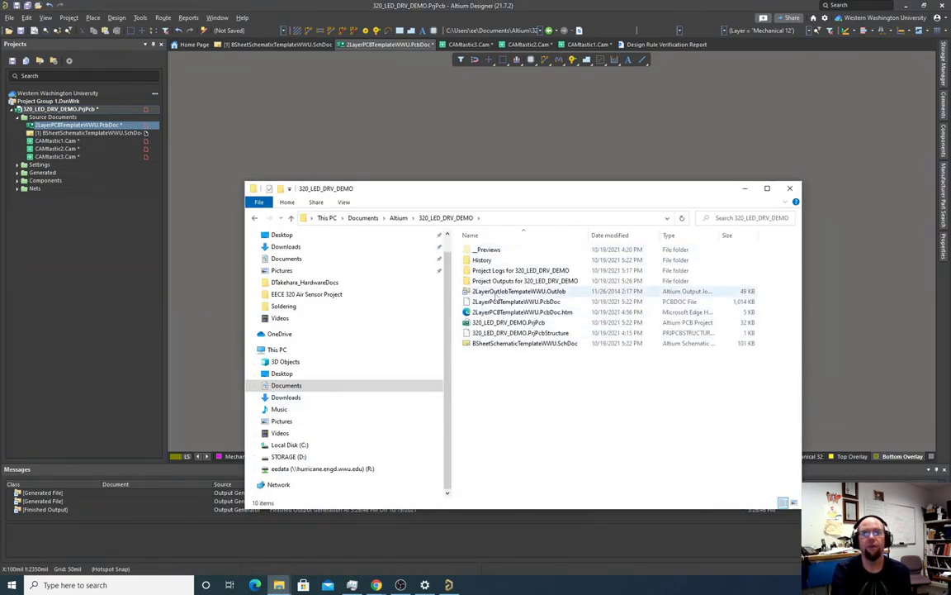
{"action": "double_click", "coordinate": [499, 281]}
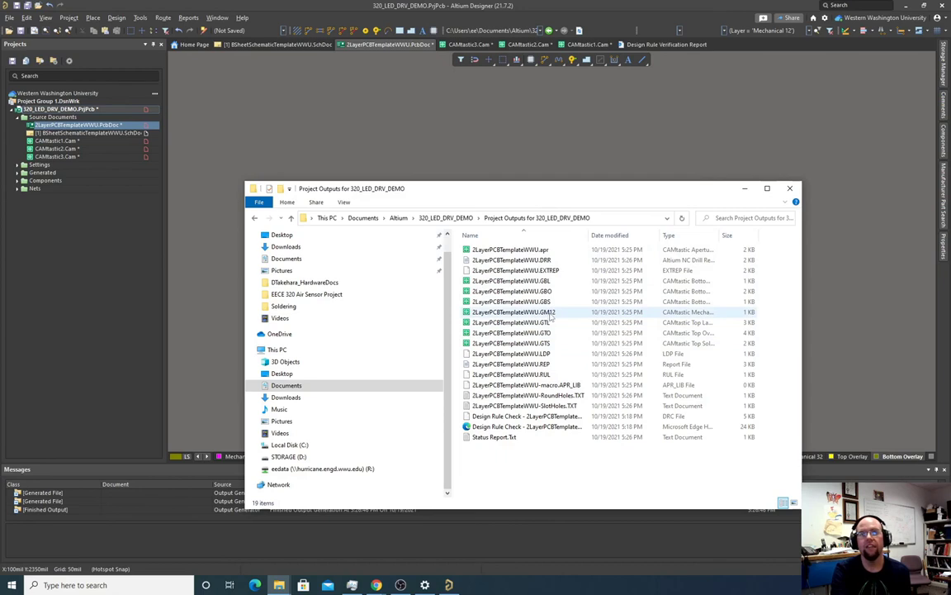
- Rename the board outline file 2LayerPCBTemplateWWU.GM12 to 2LayerPCBTemplateWWU.GKO, accepting the extension change
{"action": "left_click", "coordinate": [550, 314]}
{"action": "left_click", "coordinate": [550, 314]}
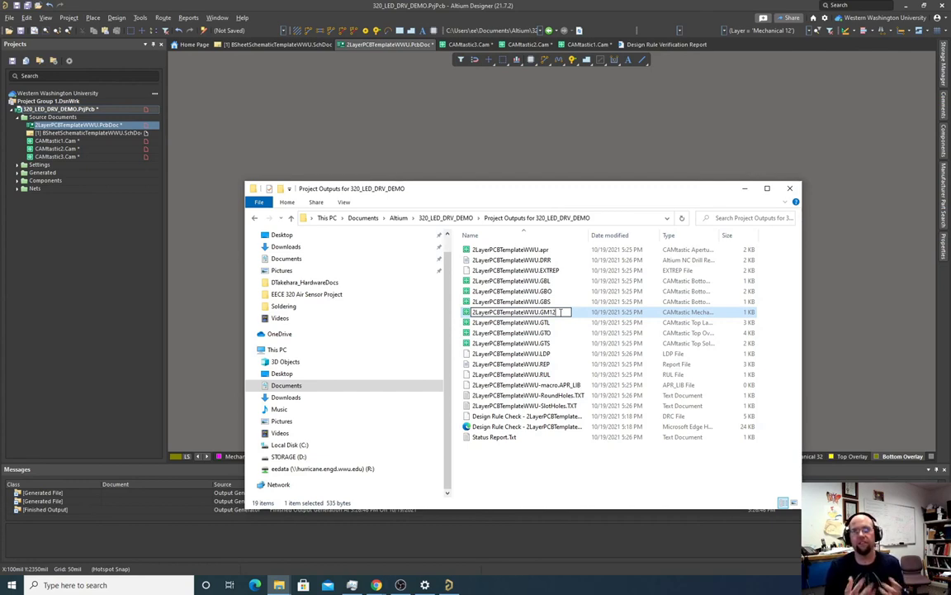
{"action": "key", "text": "BackSpace"}
{"action": "key", "text": "BackSpace"}
{"action": "key", "text": "BackSpace"}
{"action": "type", "text": "KO"}
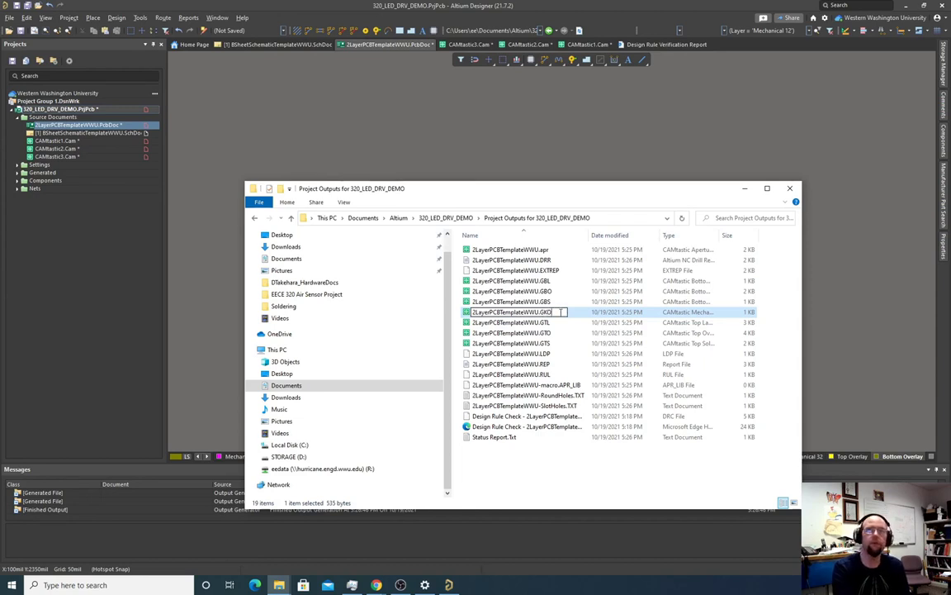
{"action": "key", "text": "Return"}
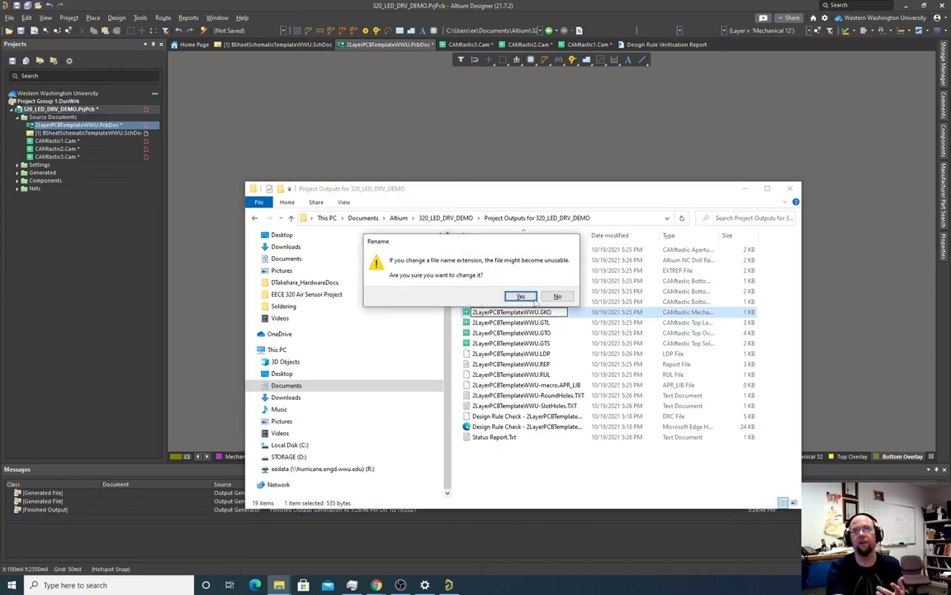
{"action": "left_click", "coordinate": [525, 296]}
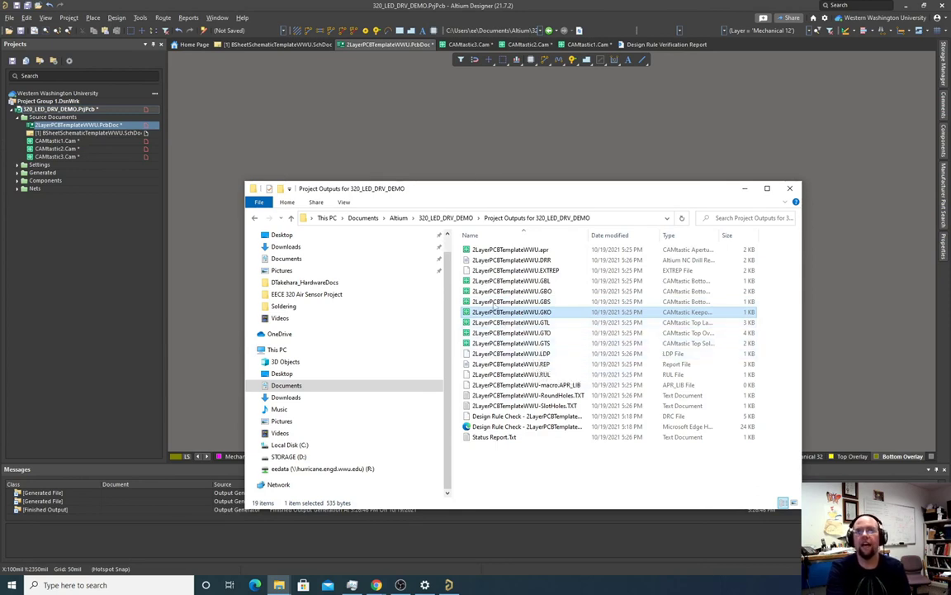
- Compress the GBL, GBO, GBS, GKO, GTL, GTO and GTS files plus the RoundHoles and SlotHoles text files into one zip archive
{"action": "left_click", "coordinate": [507, 282]}
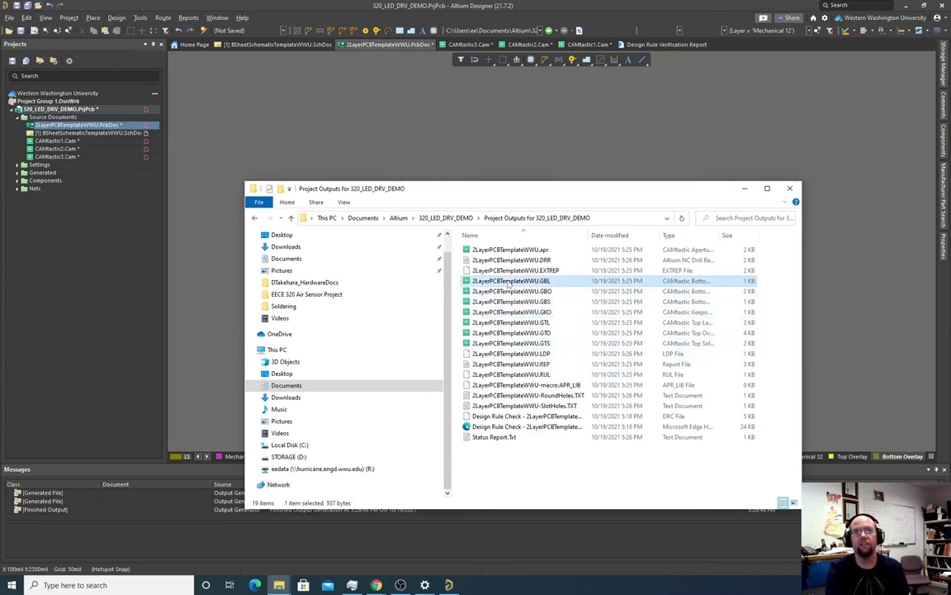
{"action": "left_click", "coordinate": [519, 292], "text": "ctrl"}
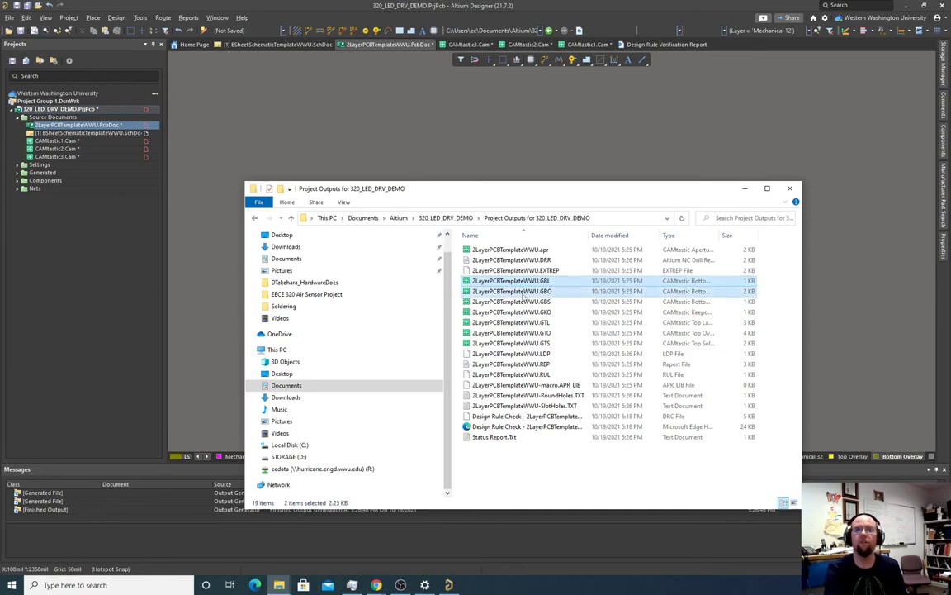
{"action": "left_click", "coordinate": [532, 312], "text": "ctrl"}
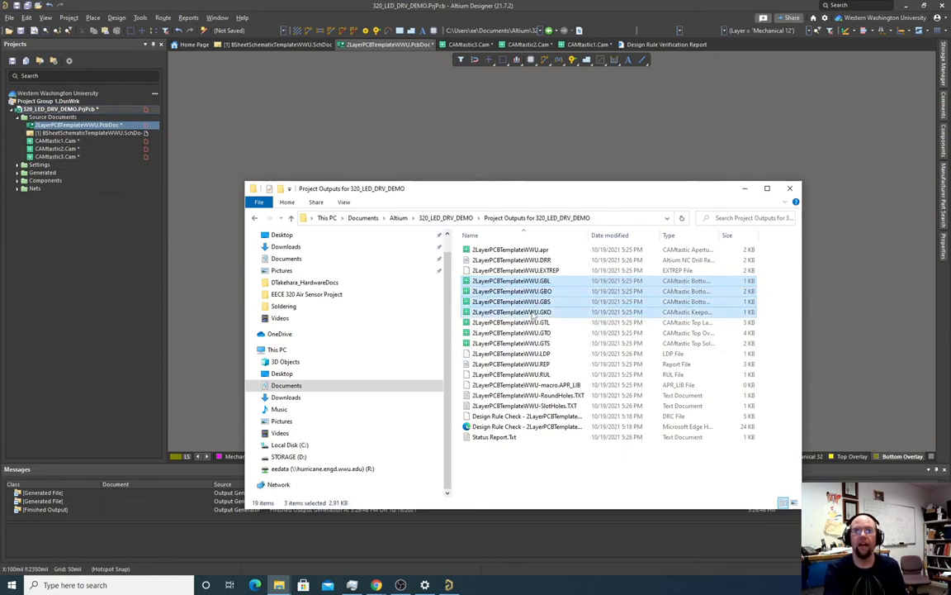
{"action": "left_click", "coordinate": [518, 322], "text": "ctrl"}
{"action": "left_click", "coordinate": [521, 332], "text": "ctrl"}
{"action": "left_click", "coordinate": [533, 343], "text": "ctrl"}
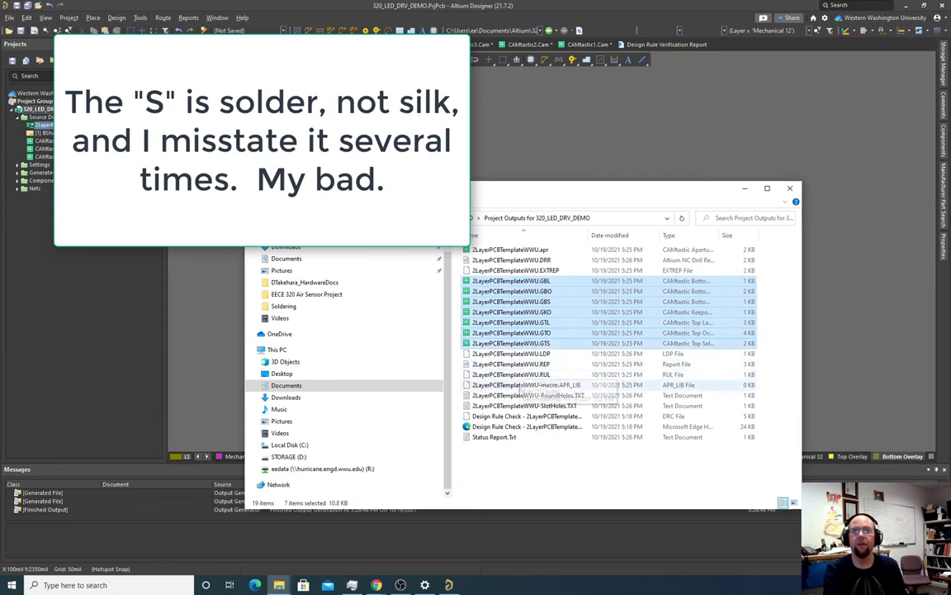
{"action": "left_click", "coordinate": [529, 395], "text": "ctrl"}
{"action": "left_click", "coordinate": [529, 406], "text": "ctrl"}
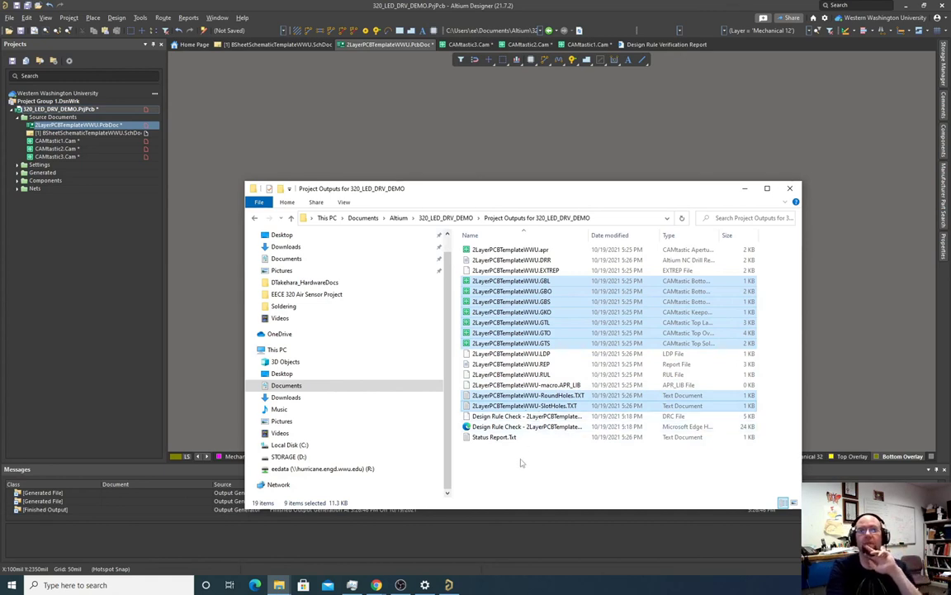
{"action": "right_click", "coordinate": [505, 405]}
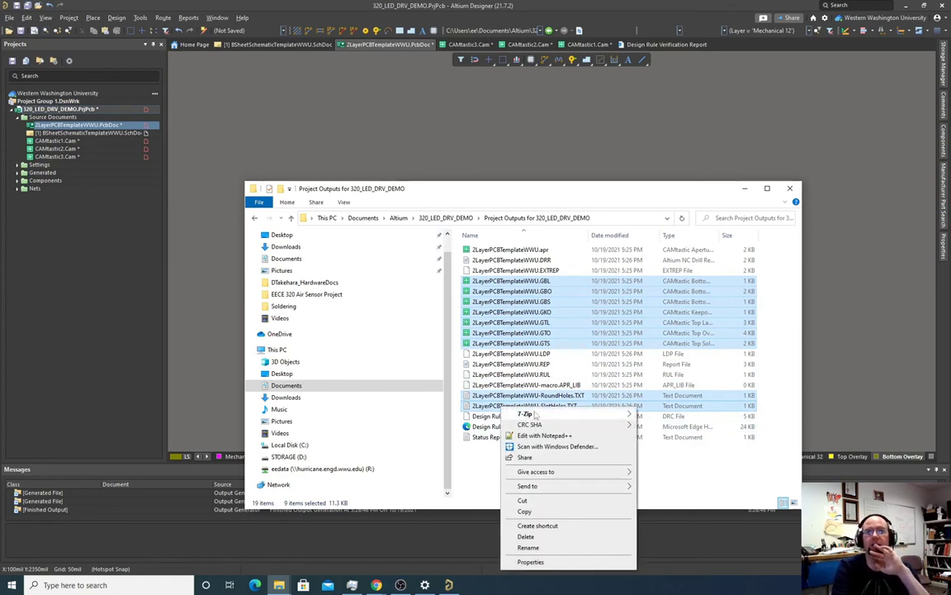
{"action": "mouse_move", "coordinate": [578, 414]}
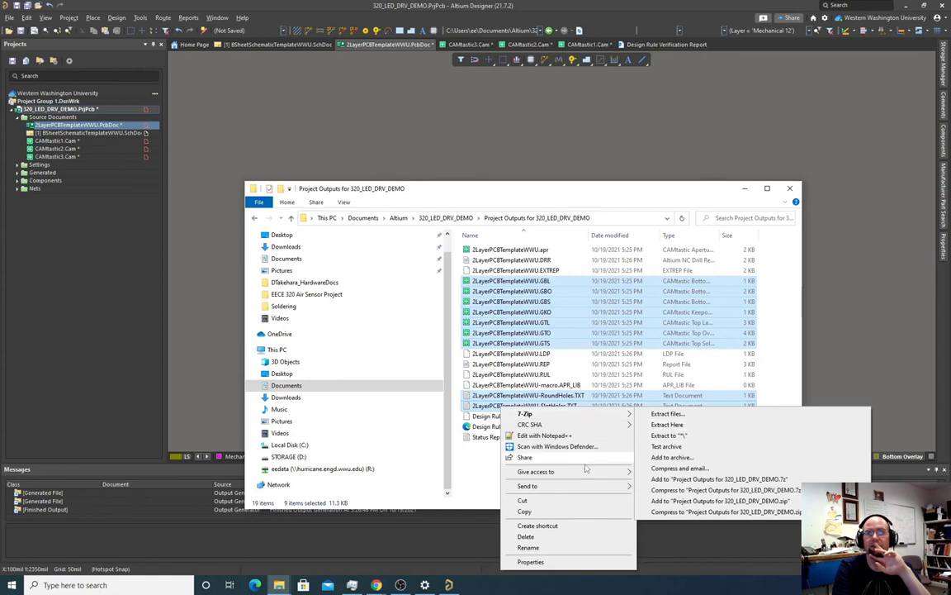
{"action": "mouse_move", "coordinate": [576, 489]}
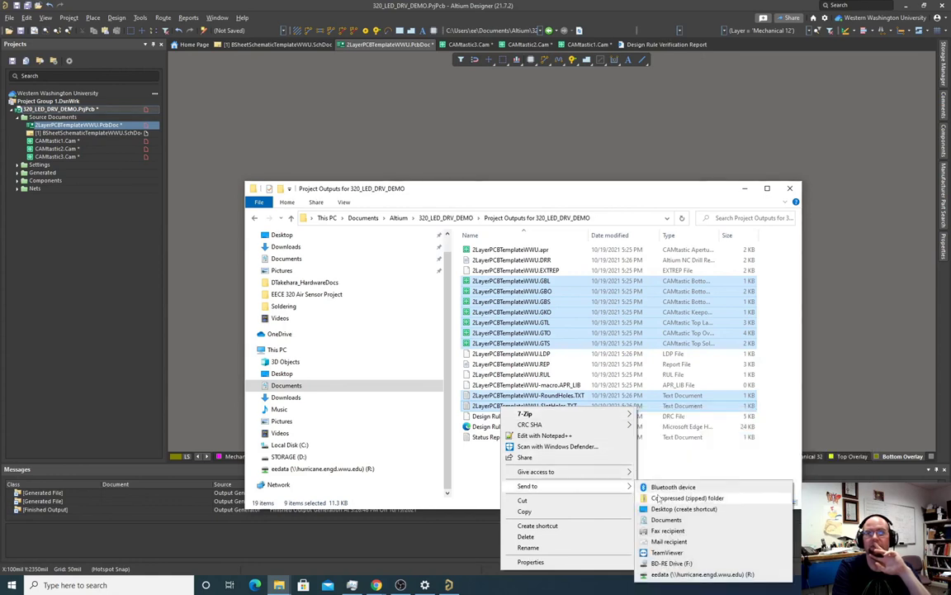
{"action": "left_click", "coordinate": [685, 498]}
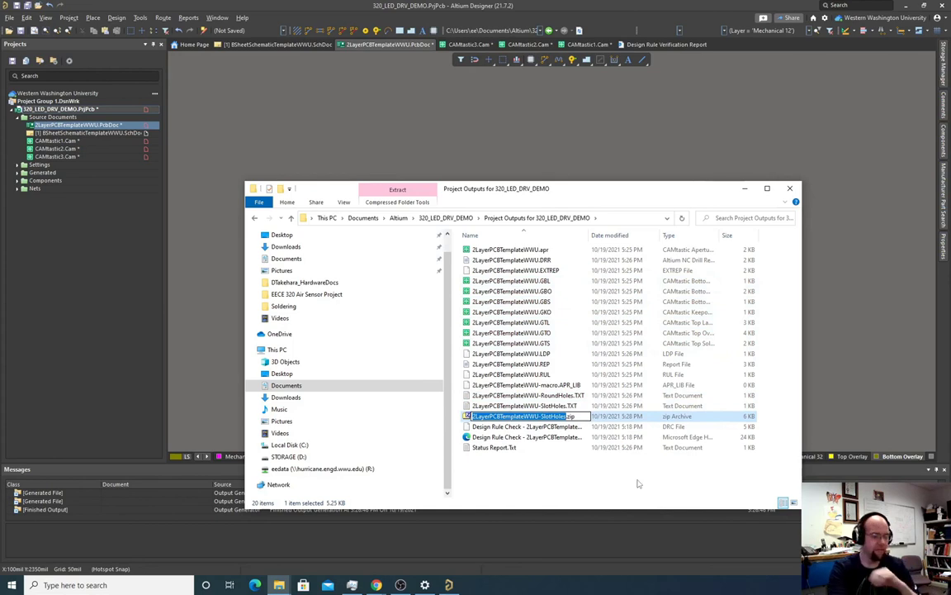
- Name the new zip archive with the designer's surname followed by _FAB
{"action": "type", "text": "Lund"}
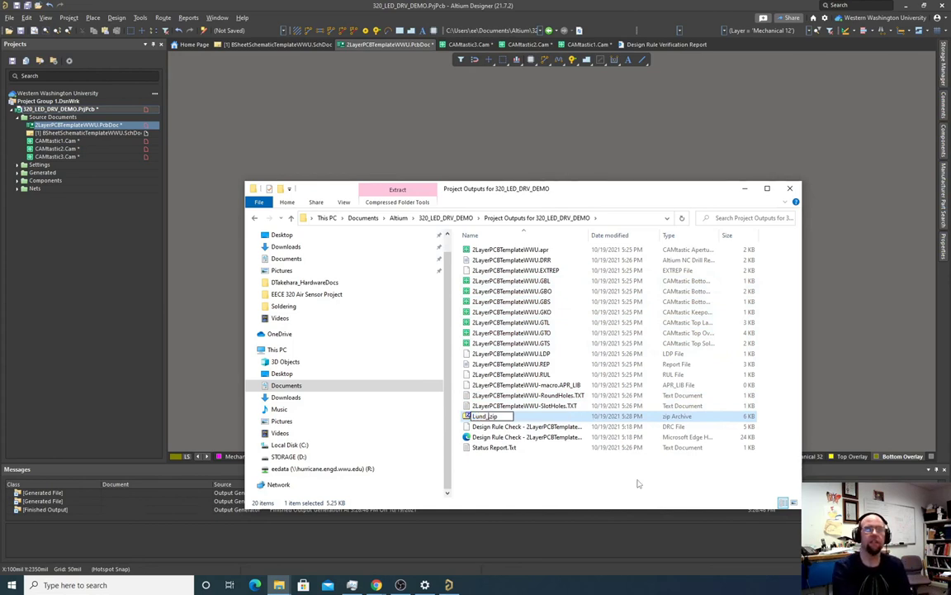
{"action": "type", "text": "_FAB"}
{"action": "key", "text": "Return"}
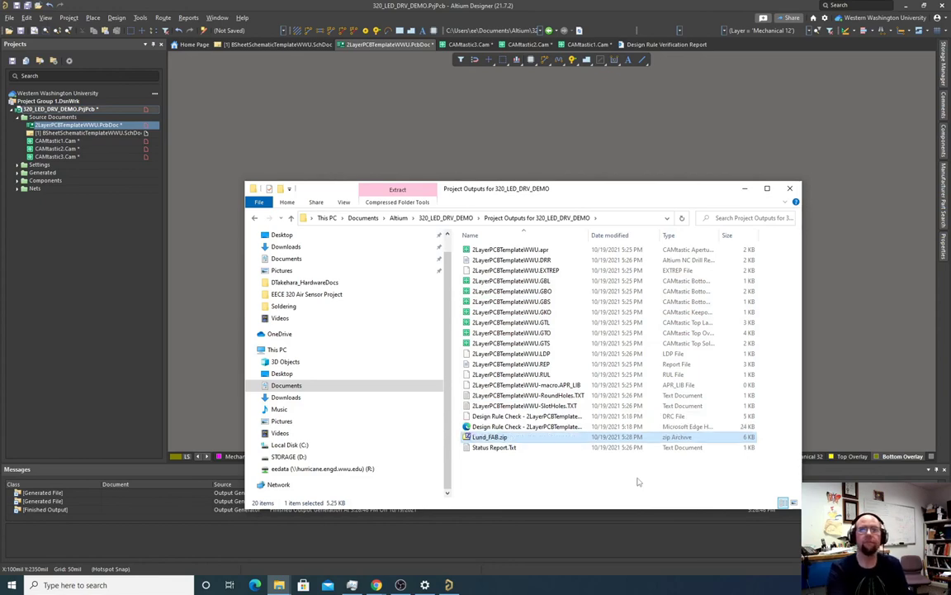
- Open the fabrication zip archive, widen its Name column to check the full names of the packed files, and close it
{"action": "double_click", "coordinate": [464, 436]}
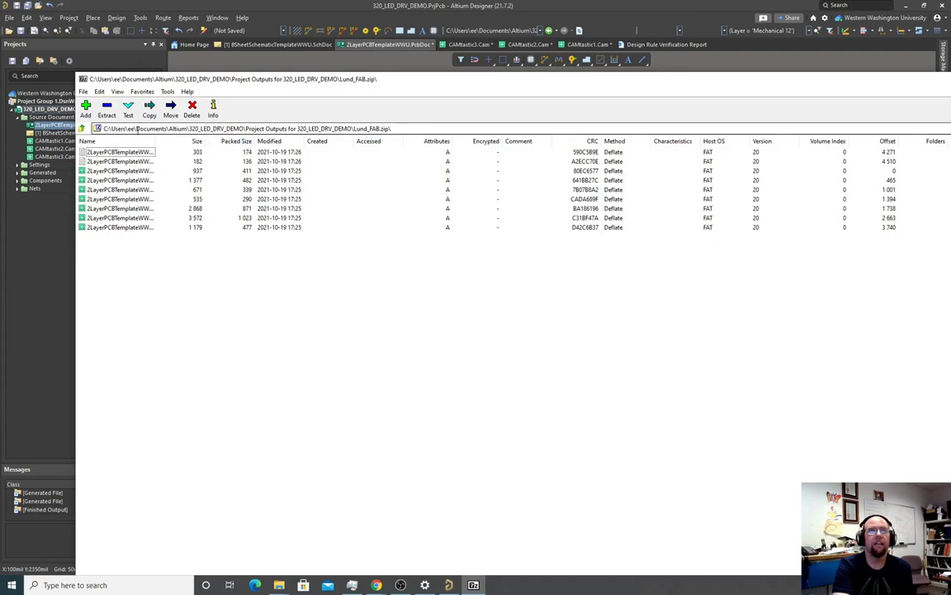
{"action": "double_click", "coordinate": [156, 141]}
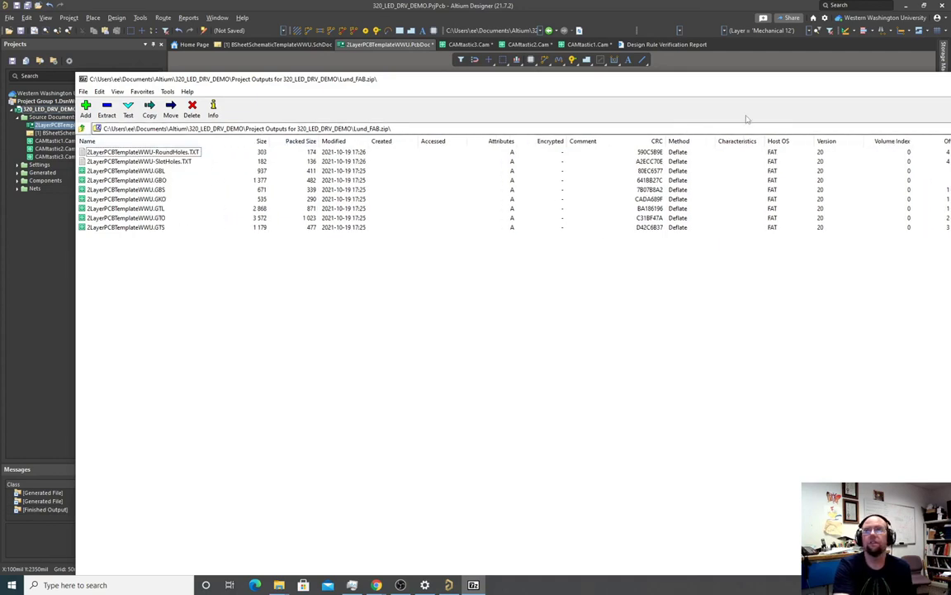
{"action": "left_click_drag", "start_coordinate": [740, 82], "coordinate": [573, 92]}
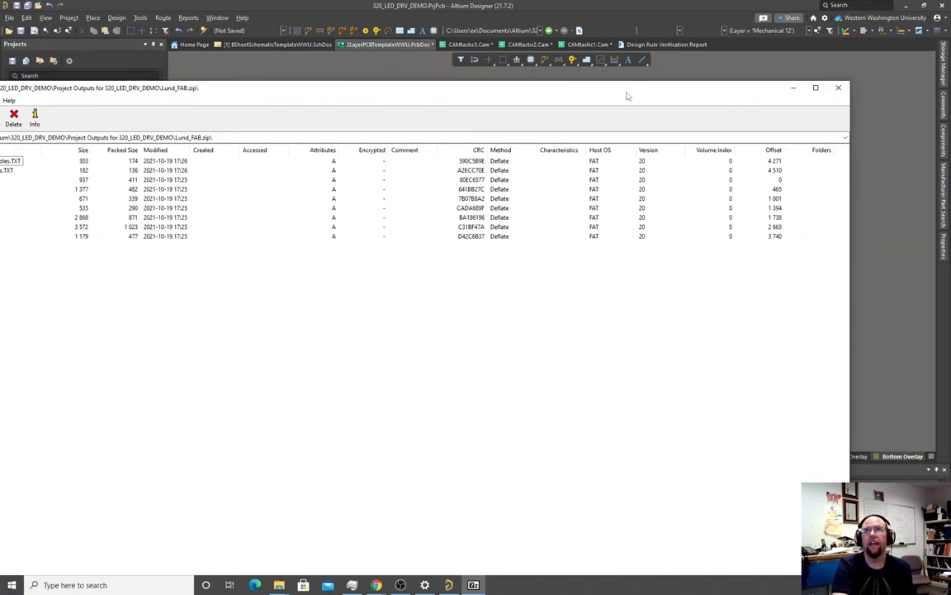
{"action": "left_click", "coordinate": [839, 87]}
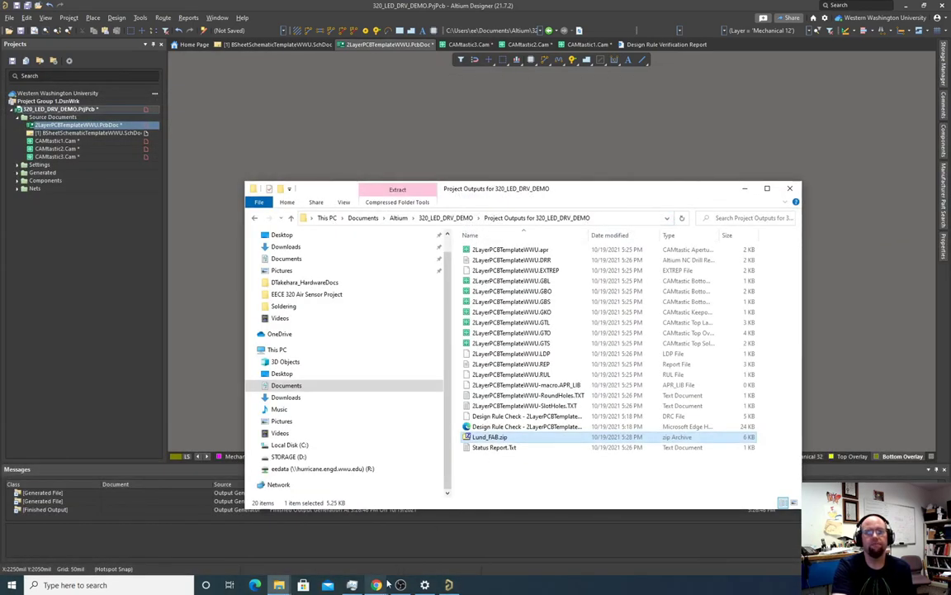
- Switch to the OSH Park page in Chrome and upload the fabrication zip from the Project Outputs for 320_LED_DRV_DEMO folder
{"action": "mouse_move", "coordinate": [380, 584]}
{"action": "left_click", "coordinate": [298, 533]}
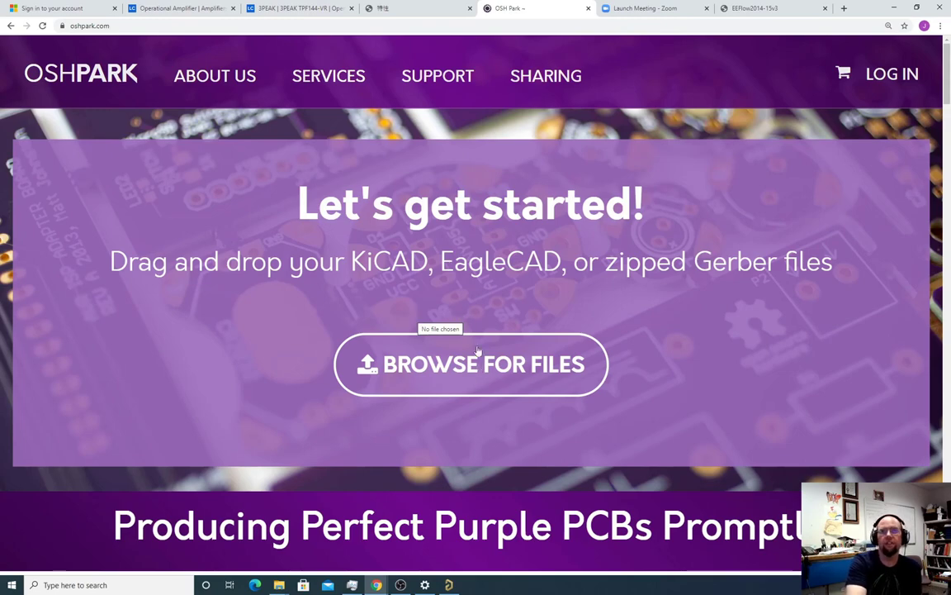
{"action": "left_click", "coordinate": [280, 585]}
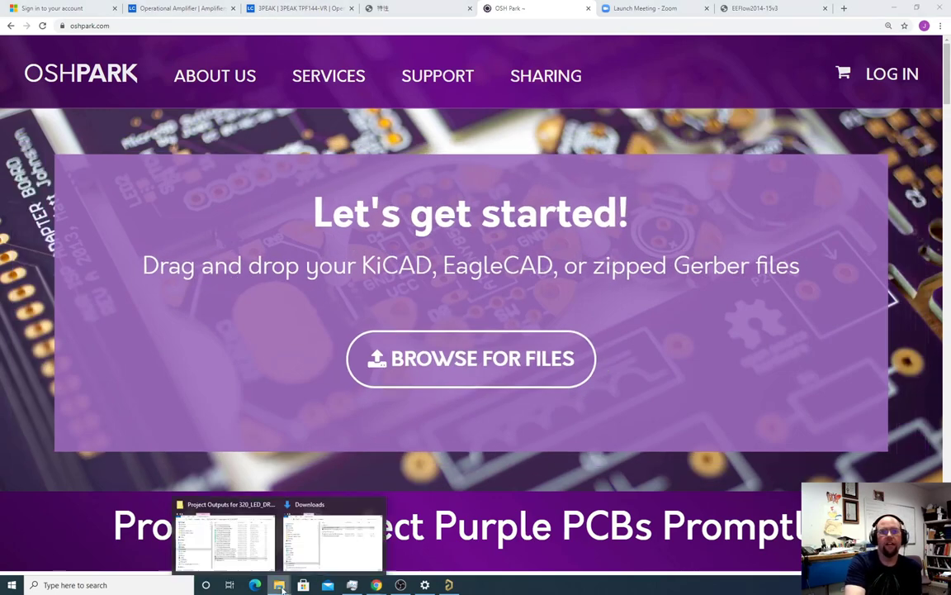
{"action": "left_click", "coordinate": [233, 505]}
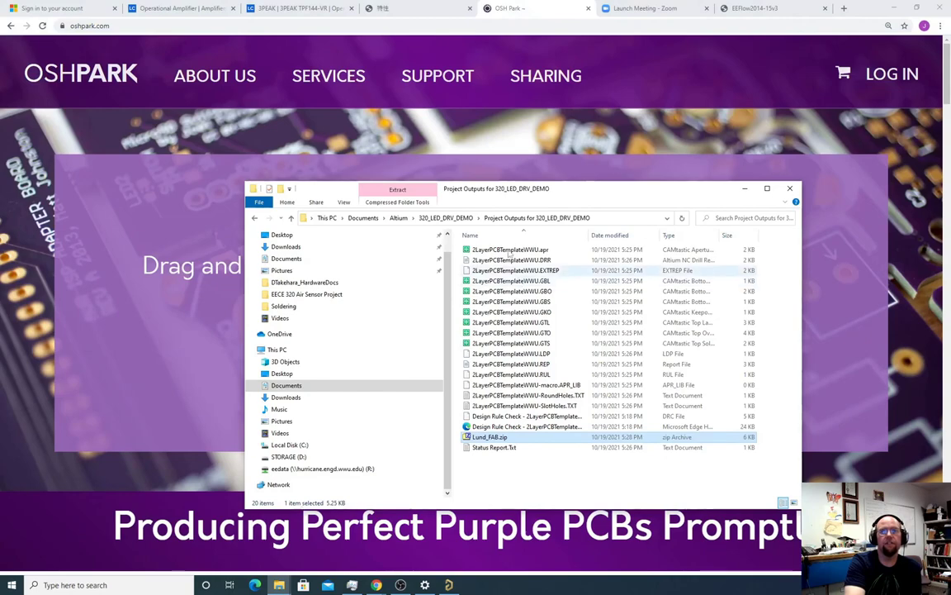
{"action": "left_click_drag", "start_coordinate": [455, 184], "coordinate": [116, 270]}
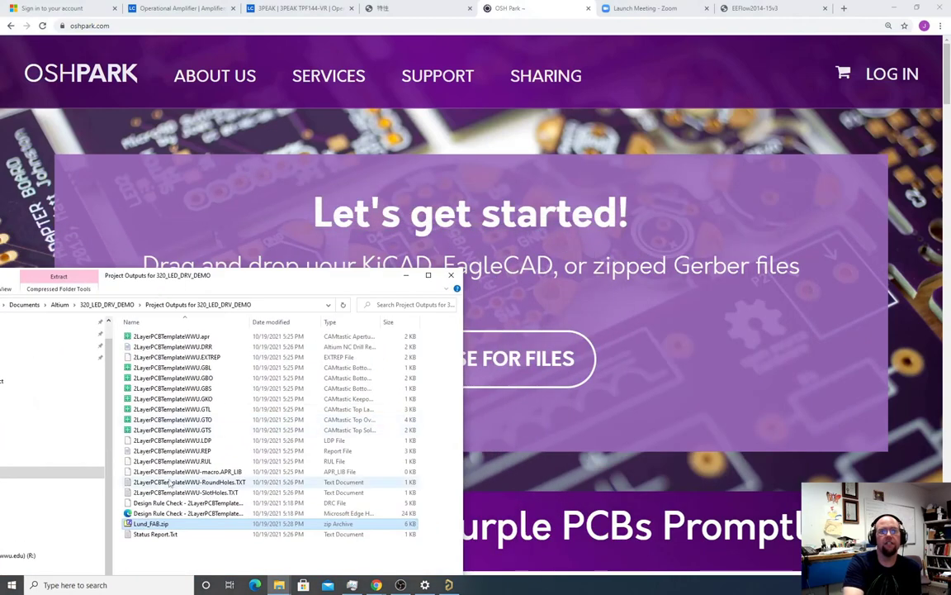
{"action": "left_click_drag", "start_coordinate": [150, 524], "coordinate": [518, 361]}
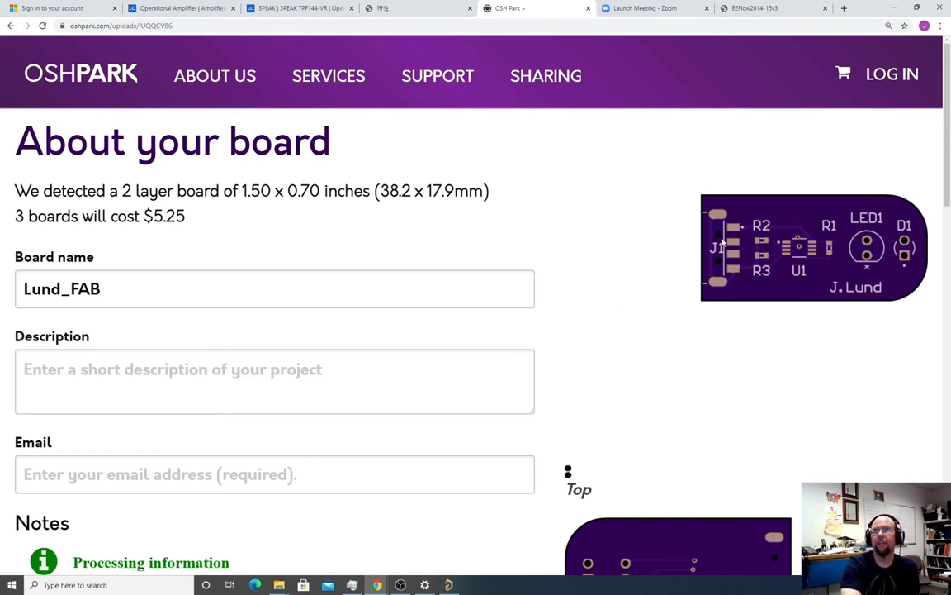
- Examine the uploaded board's top and bottom previews, along with the processing information and the non-critical warning about the drill data
{"action": "scroll", "coordinate": [719, 248], "scroll_direction": "down", "scroll_amount": 2}
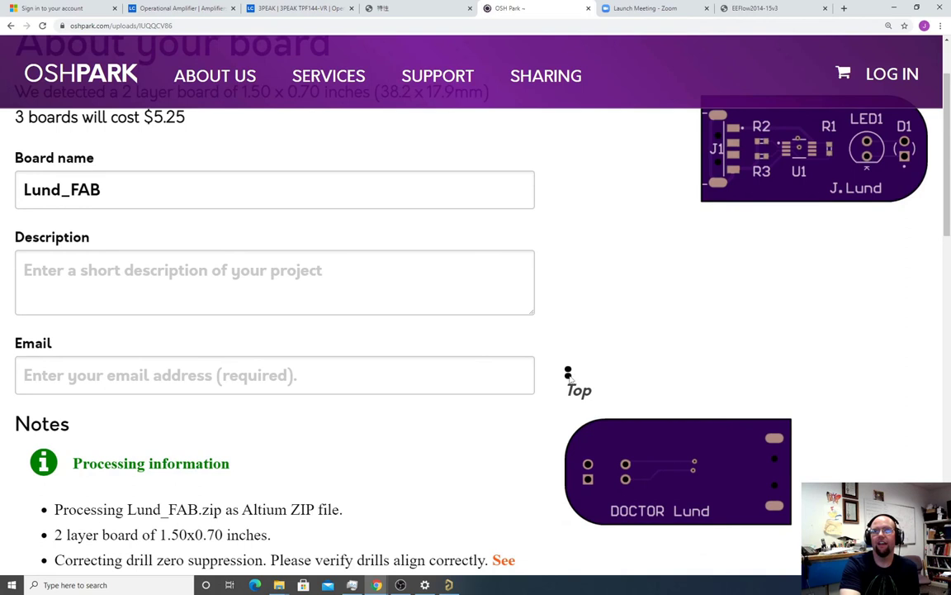
{"action": "scroll", "coordinate": [606, 364], "scroll_direction": "up", "scroll_amount": 2}
{"action": "scroll", "coordinate": [608, 363], "scroll_direction": "down", "scroll_amount": 2}
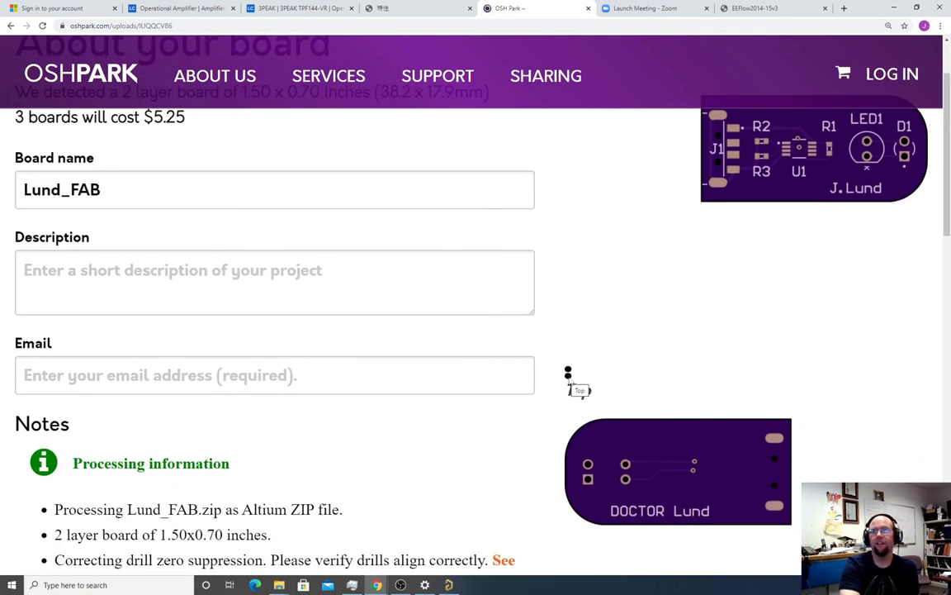
{"action": "scroll", "coordinate": [593, 393], "scroll_direction": "up", "scroll_amount": 2}
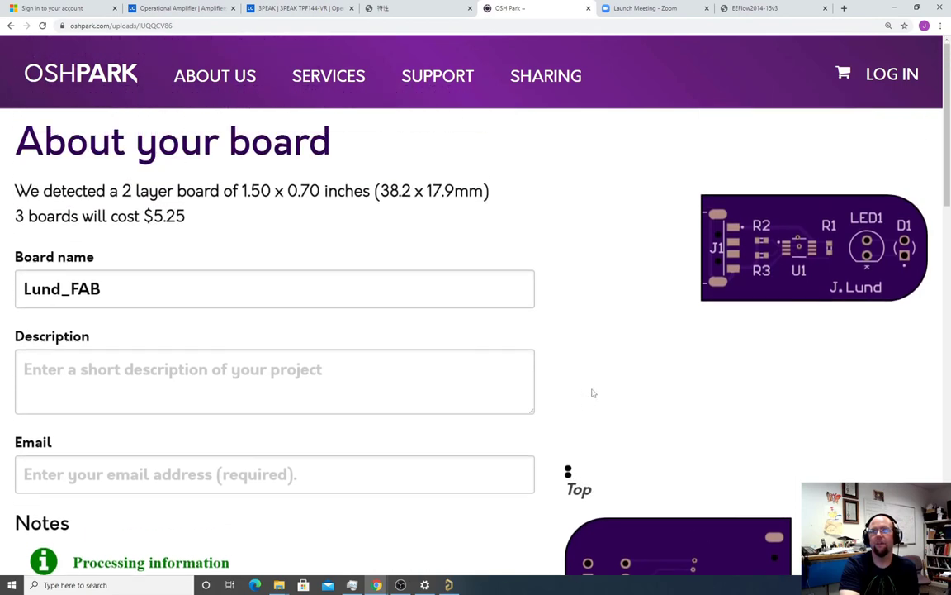
{"action": "scroll", "coordinate": [759, 285], "scroll_direction": "down", "scroll_amount": 5}
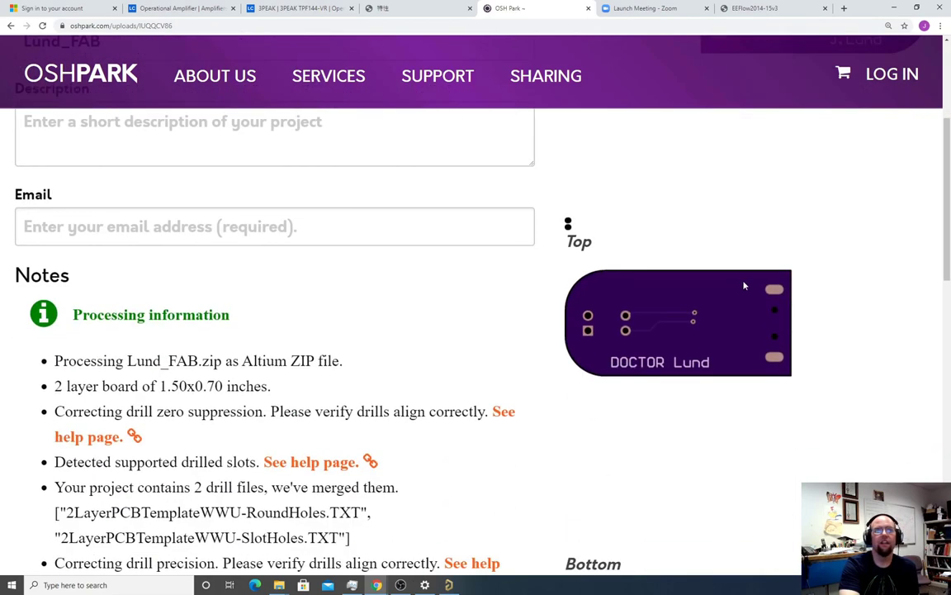
{"action": "scroll", "coordinate": [512, 360], "scroll_direction": "down", "scroll_amount": 3}
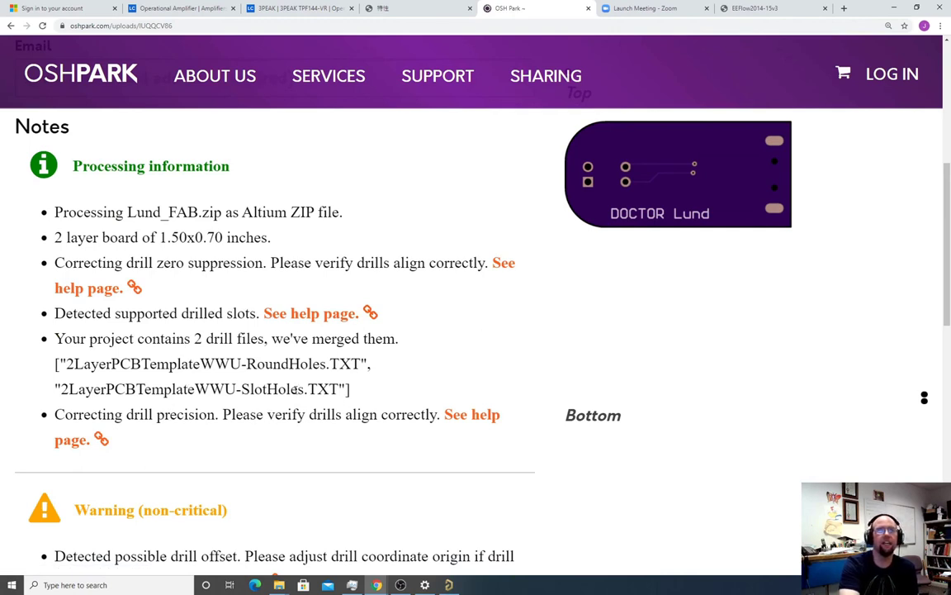
{"action": "scroll", "coordinate": [294, 389], "scroll_direction": "up", "scroll_amount": 1}
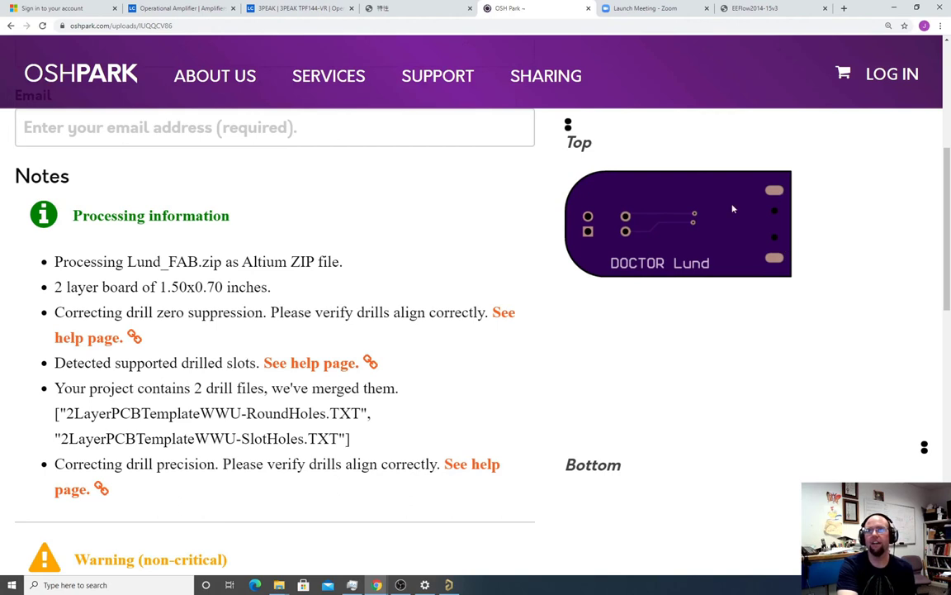
{"action": "scroll", "coordinate": [707, 242], "scroll_direction": "up", "scroll_amount": 4}
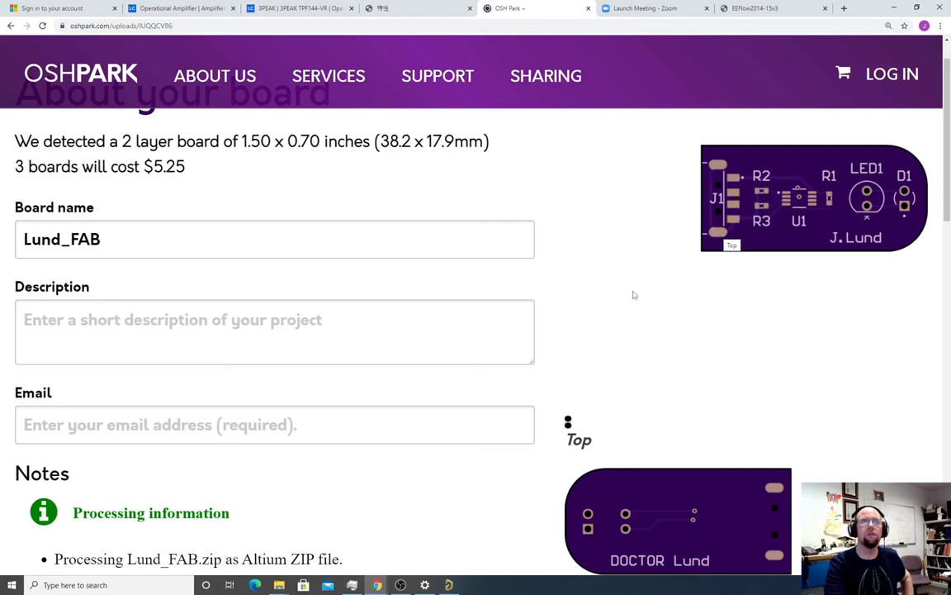
{"action": "scroll", "coordinate": [612, 298], "scroll_direction": "down", "scroll_amount": 3}
{"action": "scroll", "coordinate": [746, 298], "scroll_direction": "down", "scroll_amount": 5}
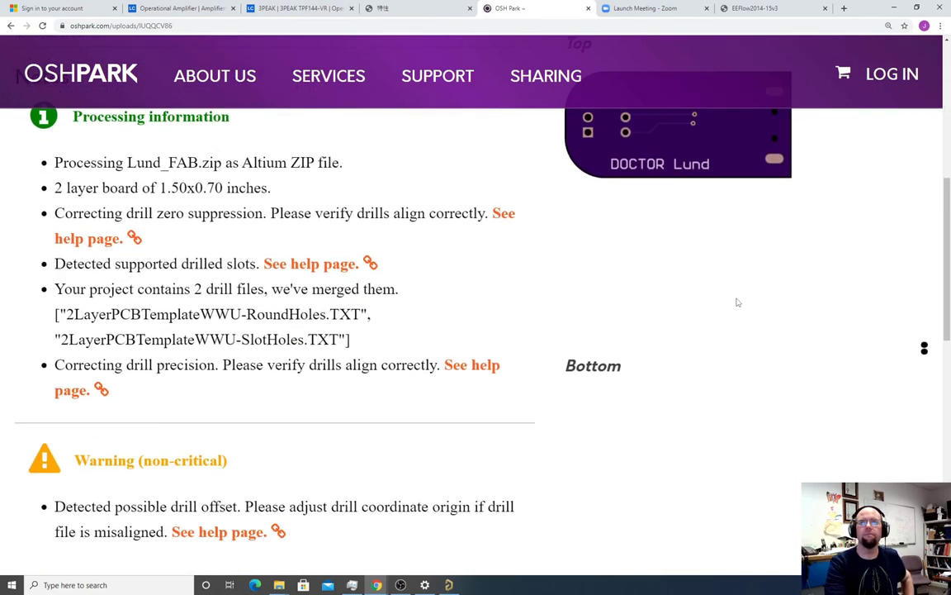
{"action": "scroll", "coordinate": [734, 303], "scroll_direction": "up", "scroll_amount": 2}
{"action": "scroll", "coordinate": [734, 303], "scroll_direction": "up", "scroll_amount": 3}
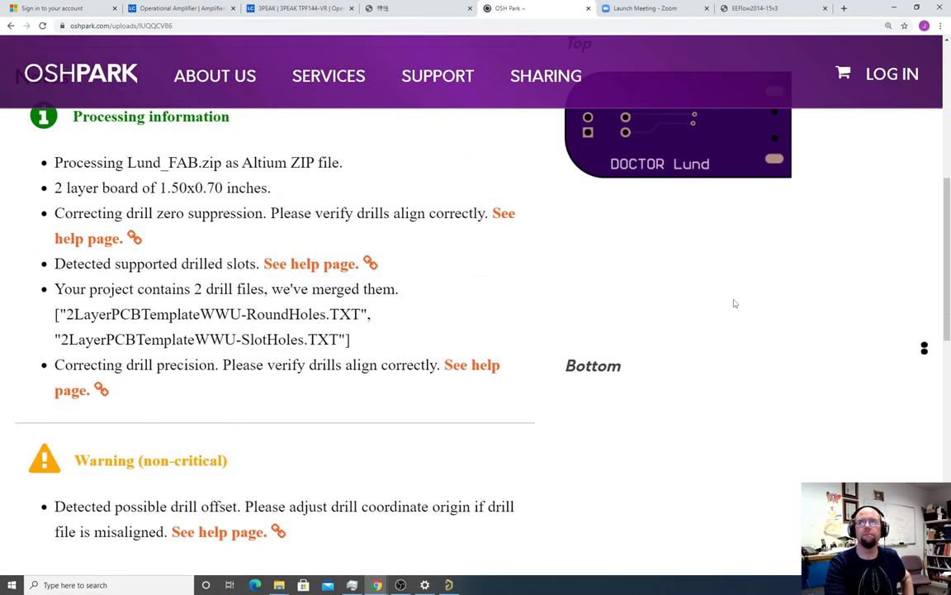
{"action": "scroll", "coordinate": [733, 305], "scroll_direction": "down", "scroll_amount": 2}
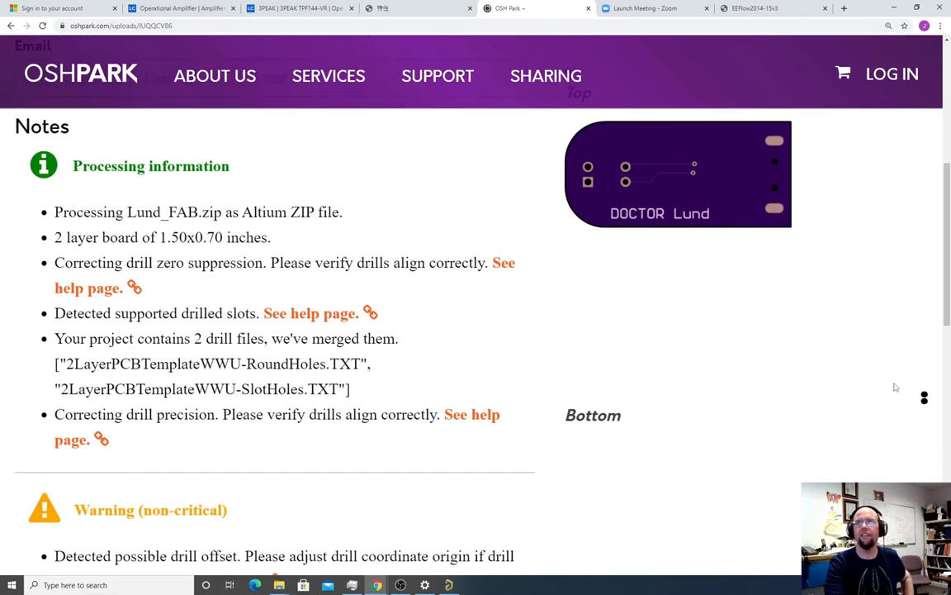
{"action": "scroll", "coordinate": [586, 231], "scroll_direction": "up", "scroll_amount": 3}
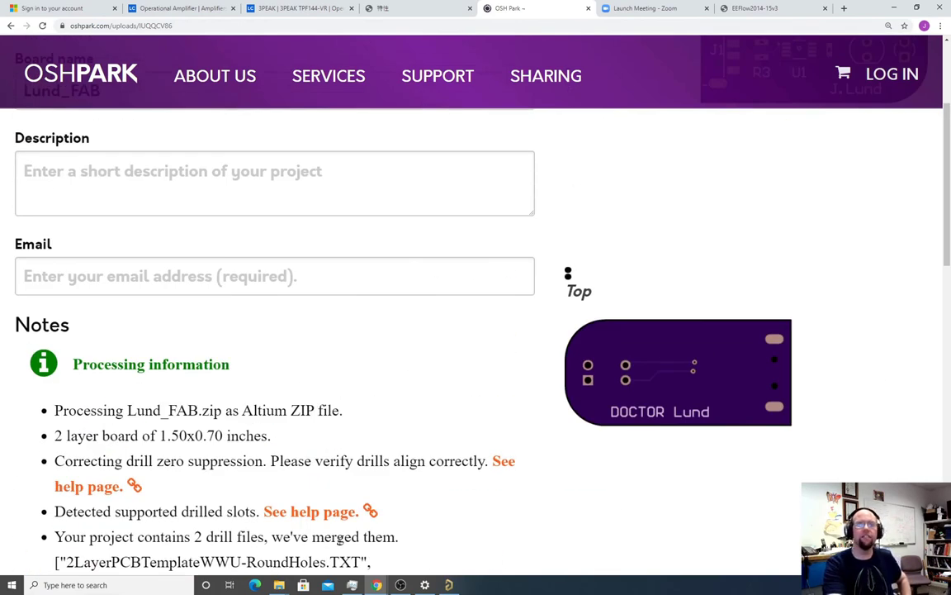
- Switch to Altium Designer and regenerate the NC drill files without location-change optimization or the G85 drilled slot command, accepting the drill and route import defaults
{"action": "key", "text": "alt+Tab"}
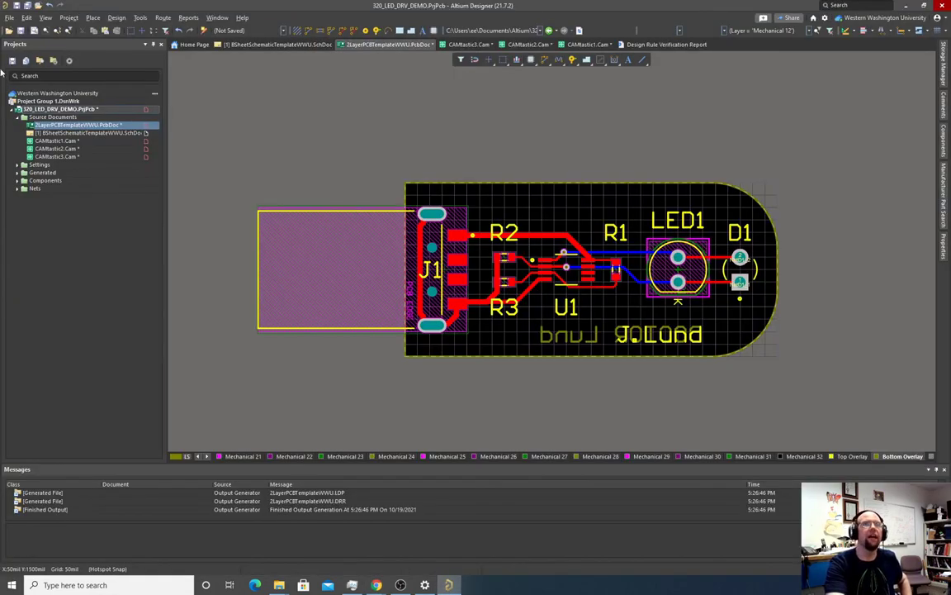
{"action": "left_click", "coordinate": [9, 18]}
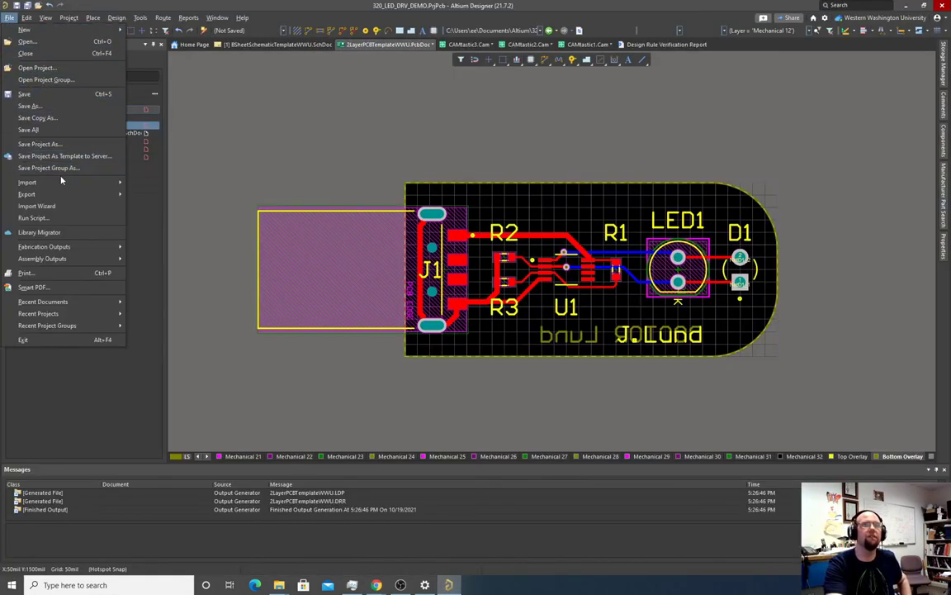
{"action": "mouse_move", "coordinate": [77, 246]}
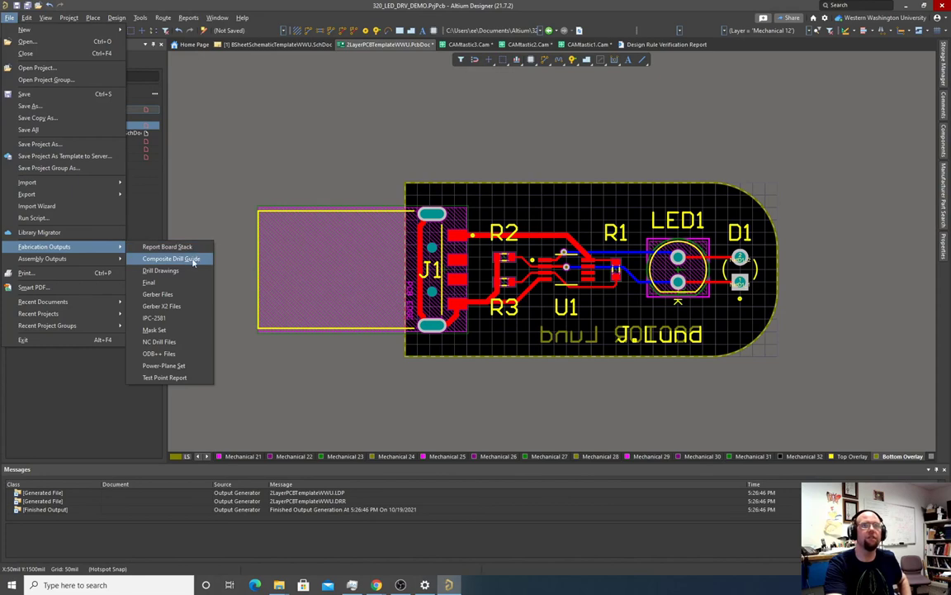
{"action": "left_click", "coordinate": [159, 342]}
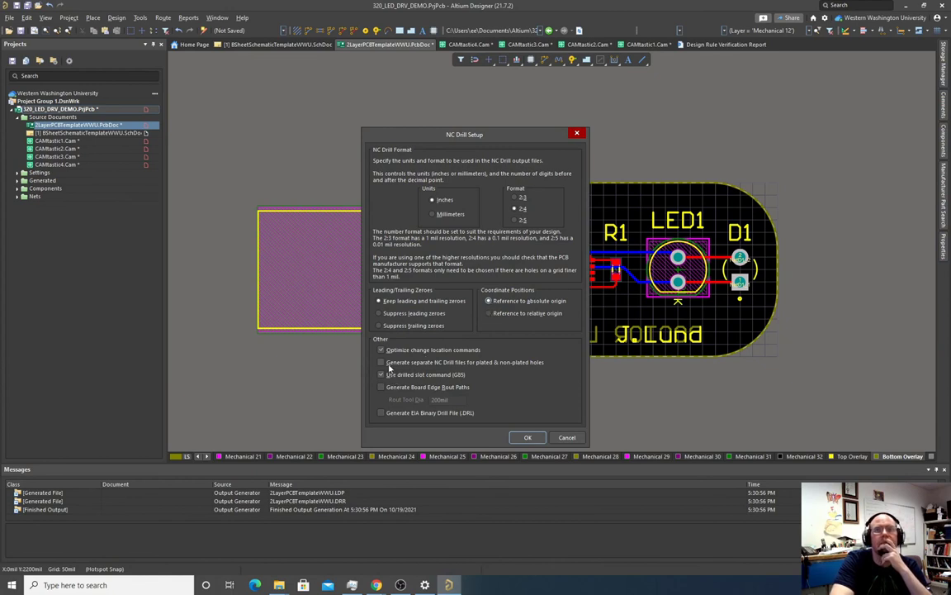
{"action": "left_click", "coordinate": [381, 351]}
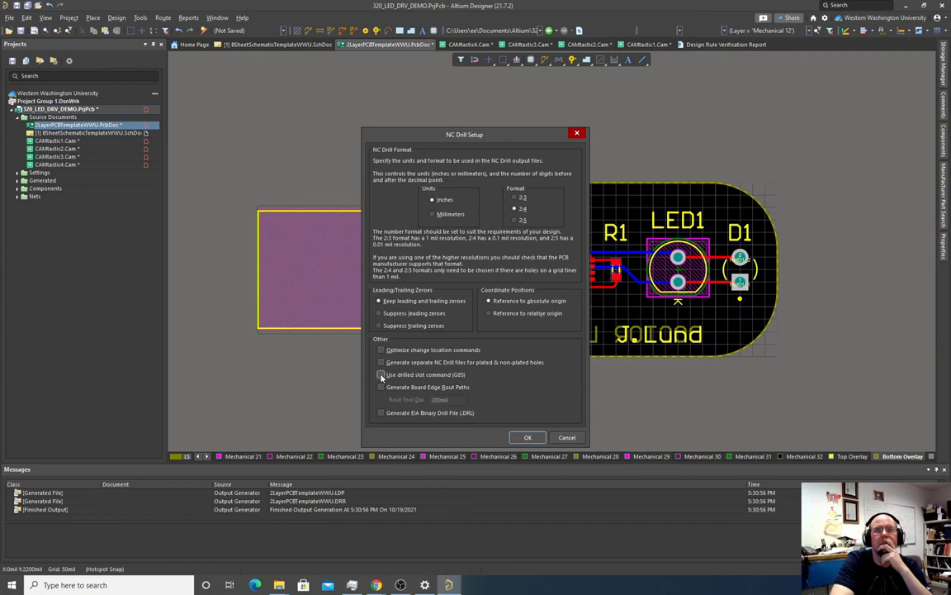
{"action": "left_click", "coordinate": [525, 438]}
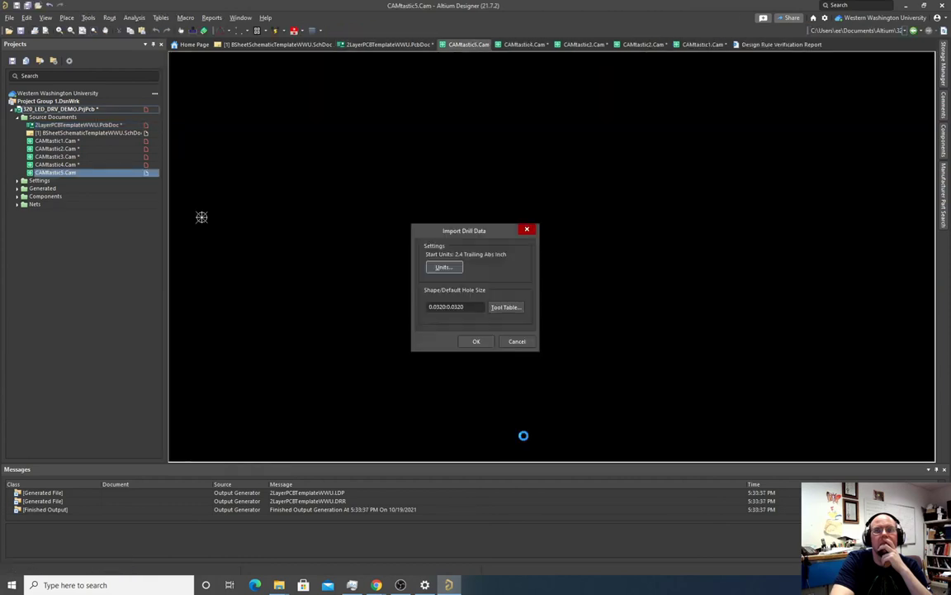
{"action": "left_click", "coordinate": [475, 341]}
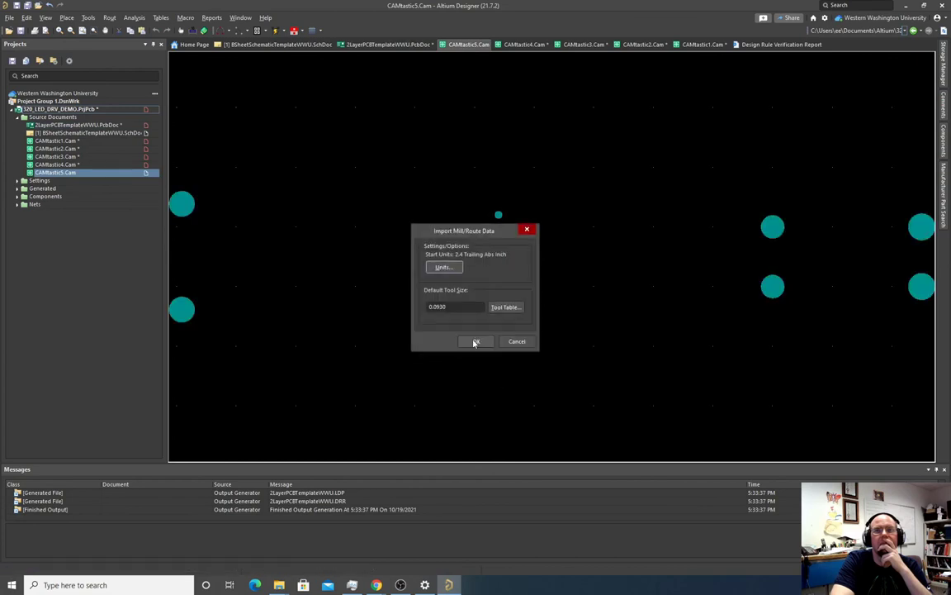
{"action": "left_click", "coordinate": [476, 342]}
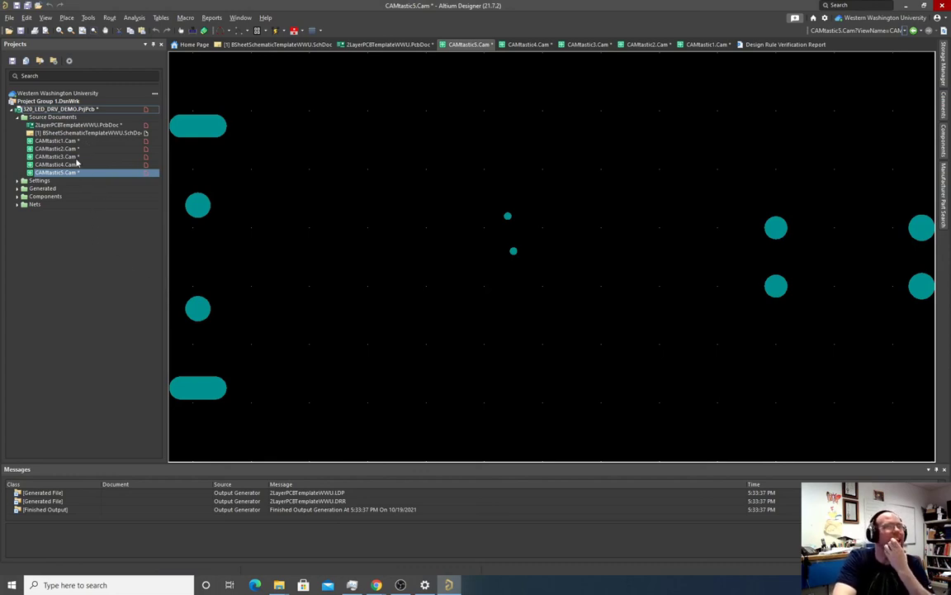
- Open the fabrication zip archive from the project outputs folder and delete the old RoundHoles and SlotHoles drill files from it
{"action": "mouse_move", "coordinate": [279, 585]}
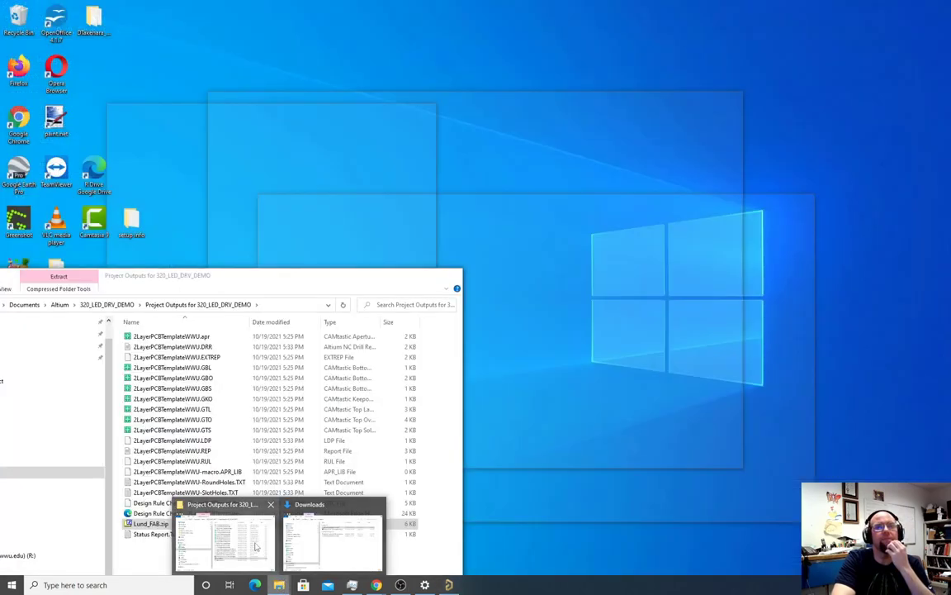
{"action": "left_click", "coordinate": [256, 546]}
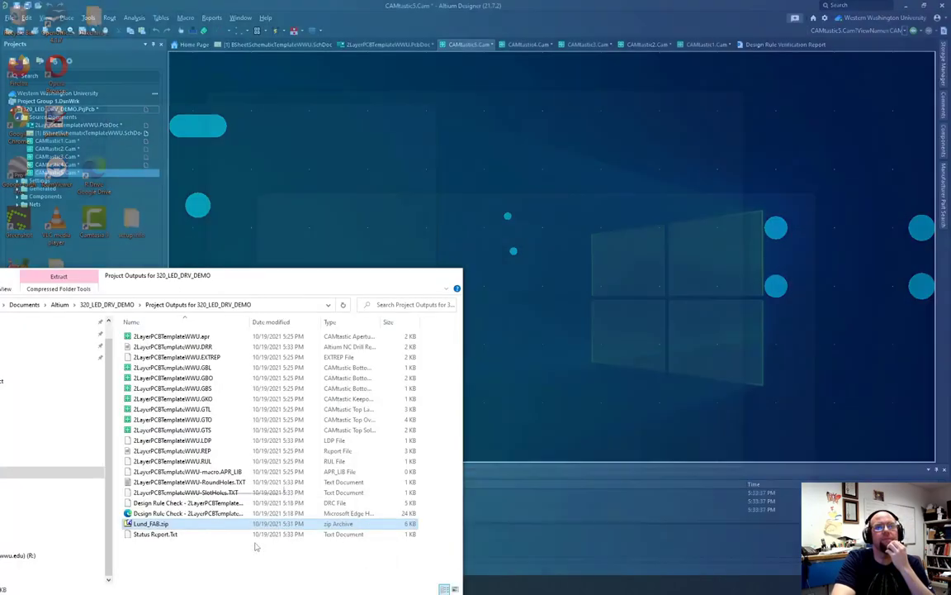
{"action": "double_click", "coordinate": [260, 523]}
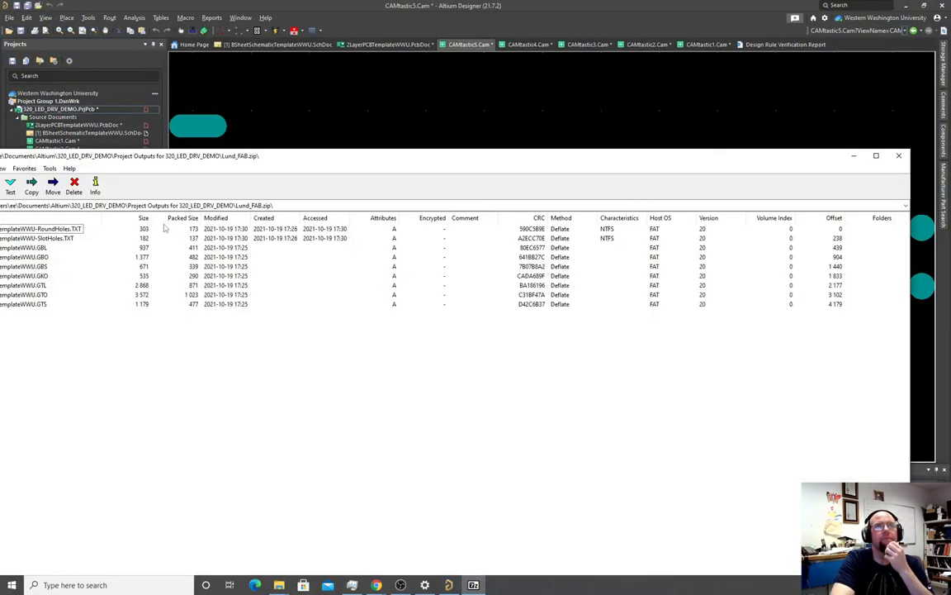
{"action": "left_click", "coordinate": [79, 230]}
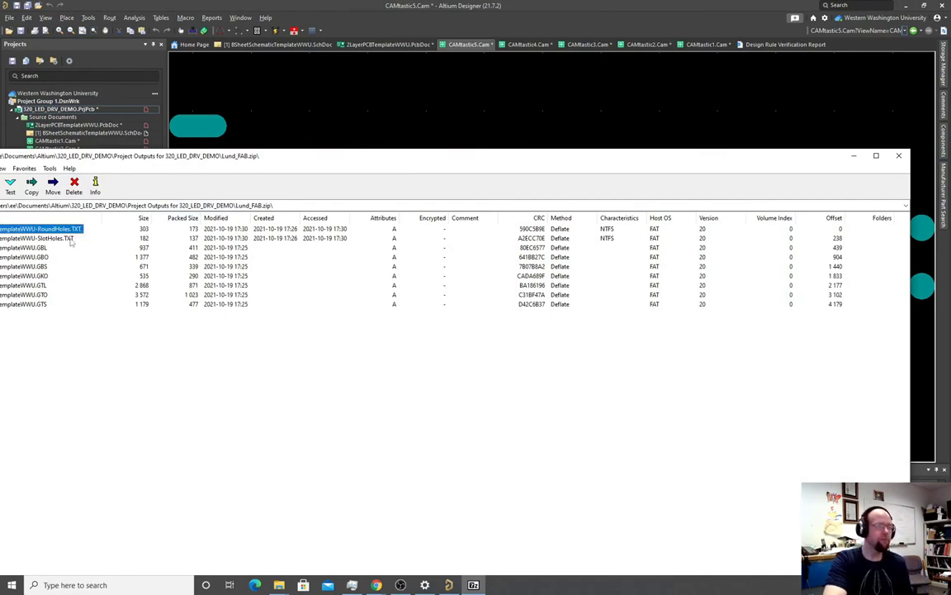
{"action": "left_click", "coordinate": [72, 239], "text": "shift"}
{"action": "key", "text": "Delete"}
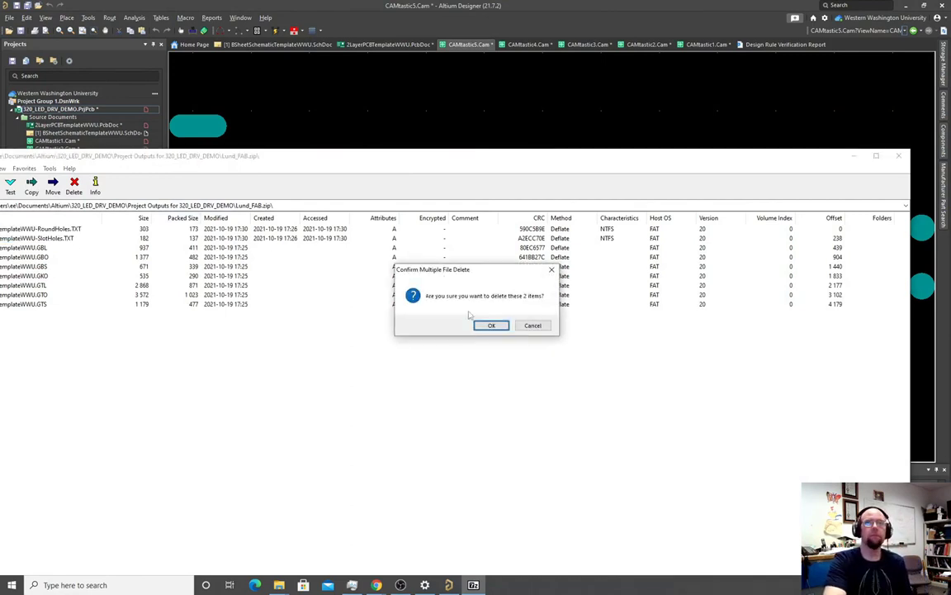
{"action": "left_click", "coordinate": [487, 325]}
- Add the regenerated RoundHoles.TXT and SlotHoles.TXT files from the project outputs folder to the fabrication archive and close it
{"action": "left_click_drag", "start_coordinate": [408, 162], "coordinate": [569, 176]}
{"action": "left_click_drag", "start_coordinate": [499, 166], "coordinate": [607, 209]}
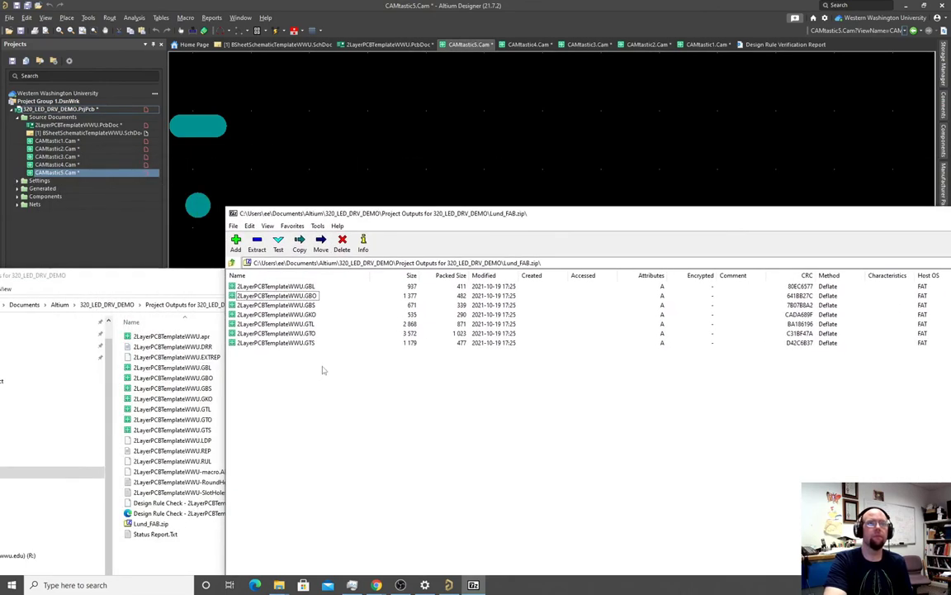
{"action": "left_click", "coordinate": [205, 481]}
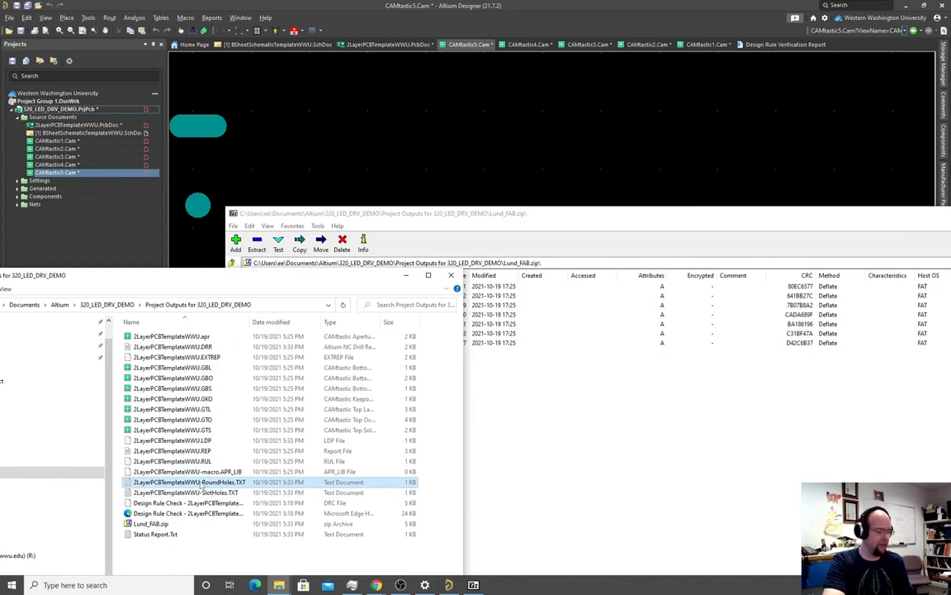
{"action": "left_click", "coordinate": [188, 493], "text": "shift"}
{"action": "left_click_drag", "start_coordinate": [194, 492], "coordinate": [590, 357]}
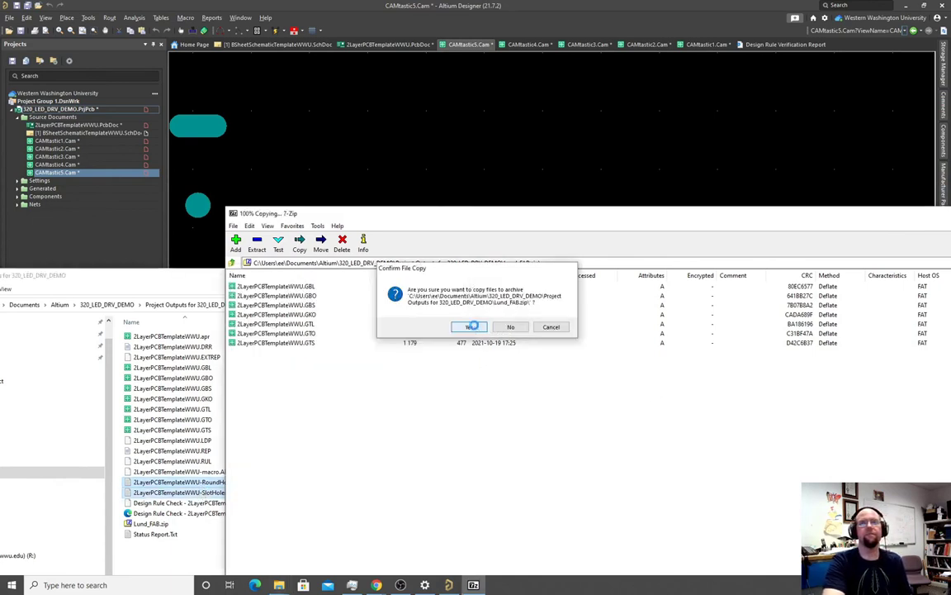
{"action": "left_click", "coordinate": [472, 327]}
{"action": "left_click", "coordinate": [234, 226]}
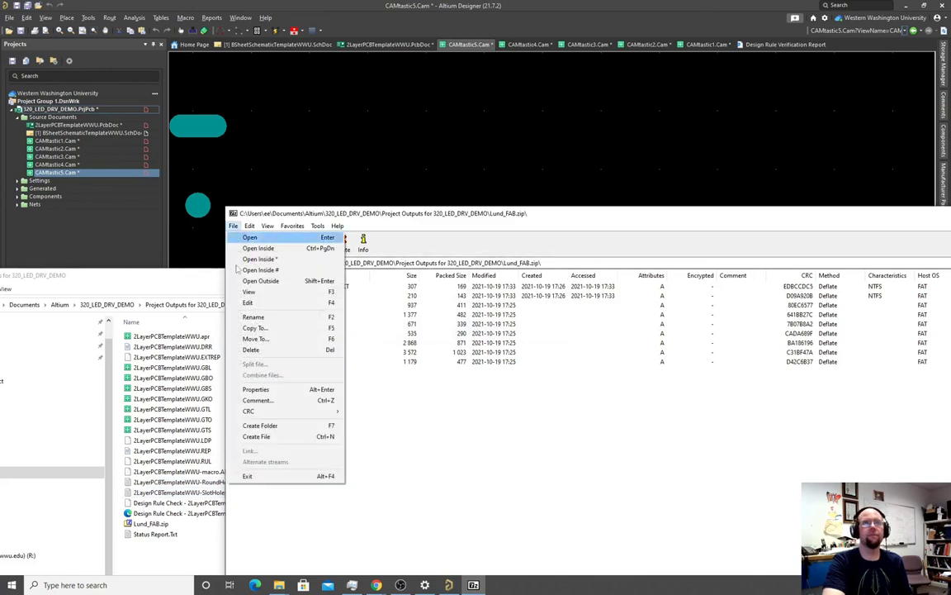
{"action": "left_click", "coordinate": [278, 476]}
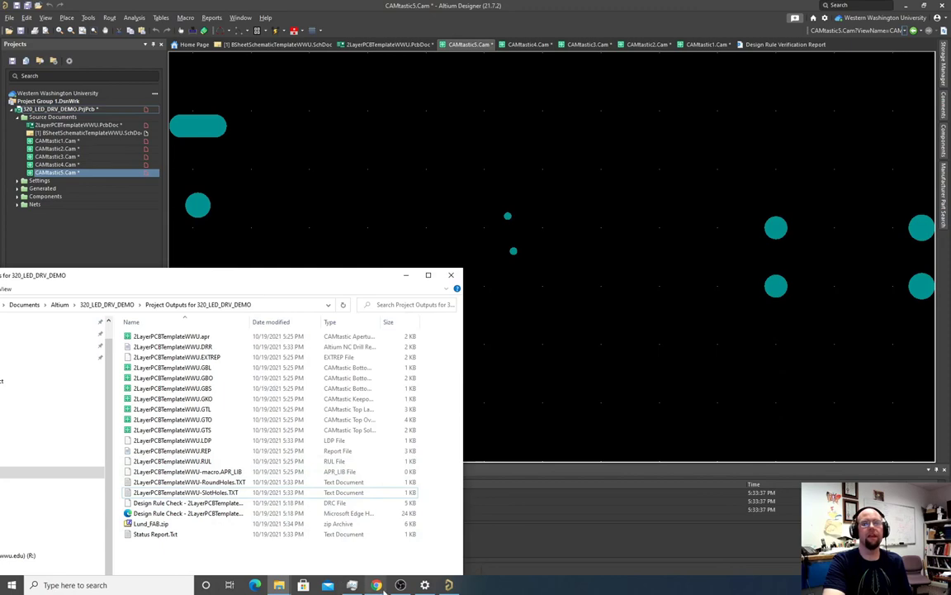
- Switch to OSH Park in Chrome, return to its start page, and upload the updated fabrication zip from the project outputs folder
{"action": "mouse_move", "coordinate": [375, 585]}
{"action": "left_click", "coordinate": [322, 529]}
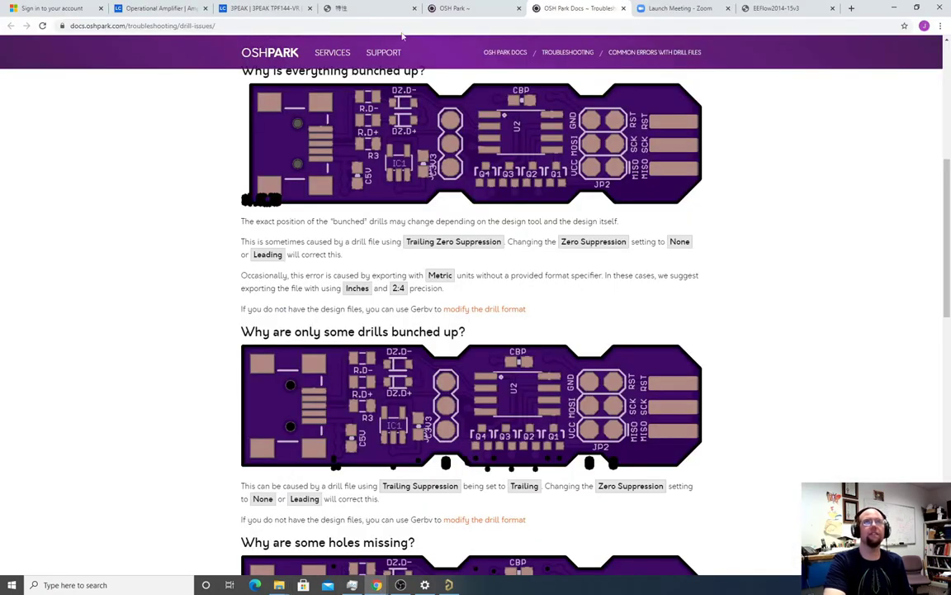
{"action": "left_click", "coordinate": [451, 15]}
{"action": "scroll", "coordinate": [346, 223], "scroll_direction": "up", "scroll_amount": 4}
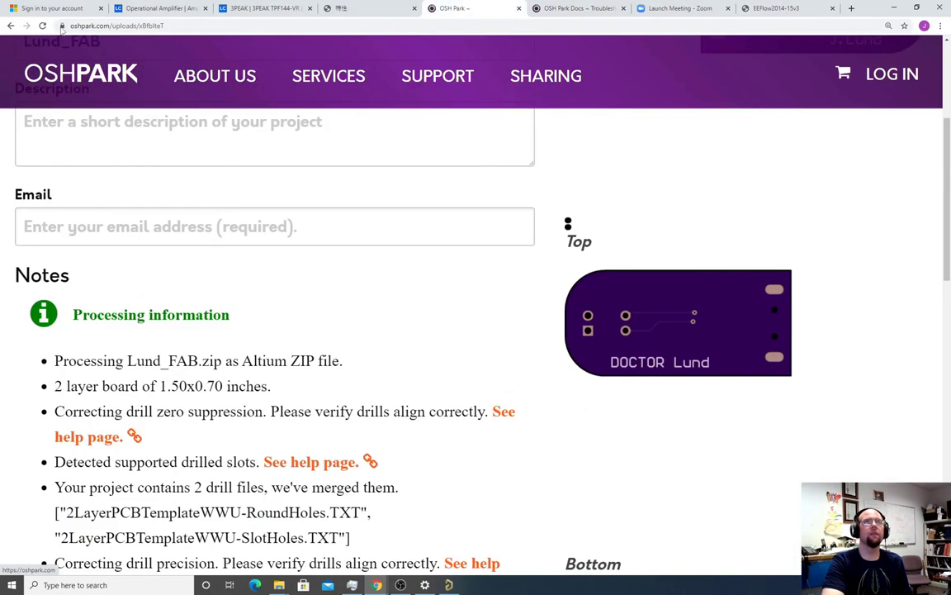
{"action": "left_click", "coordinate": [10, 25]}
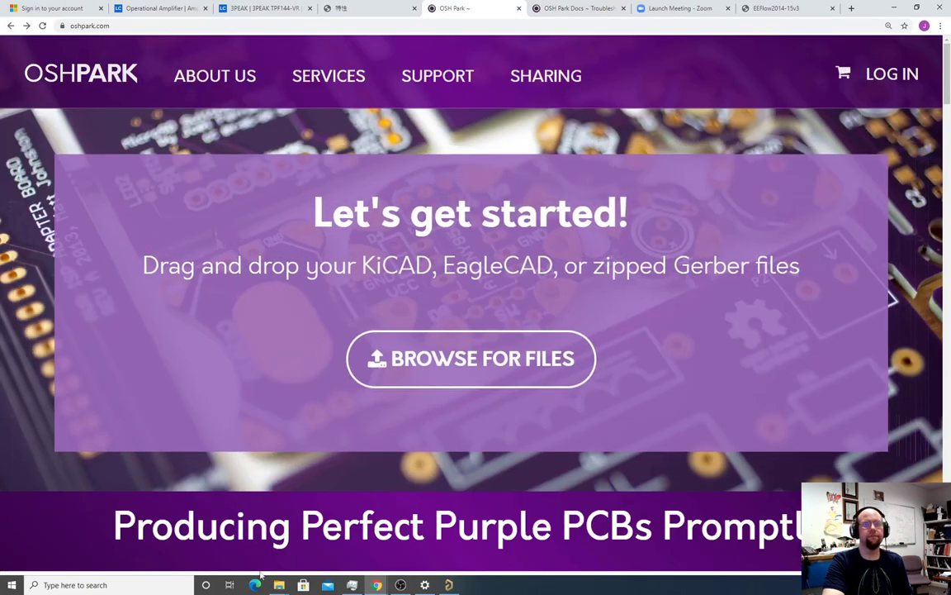
{"action": "mouse_move", "coordinate": [279, 585]}
{"action": "left_click", "coordinate": [212, 504]}
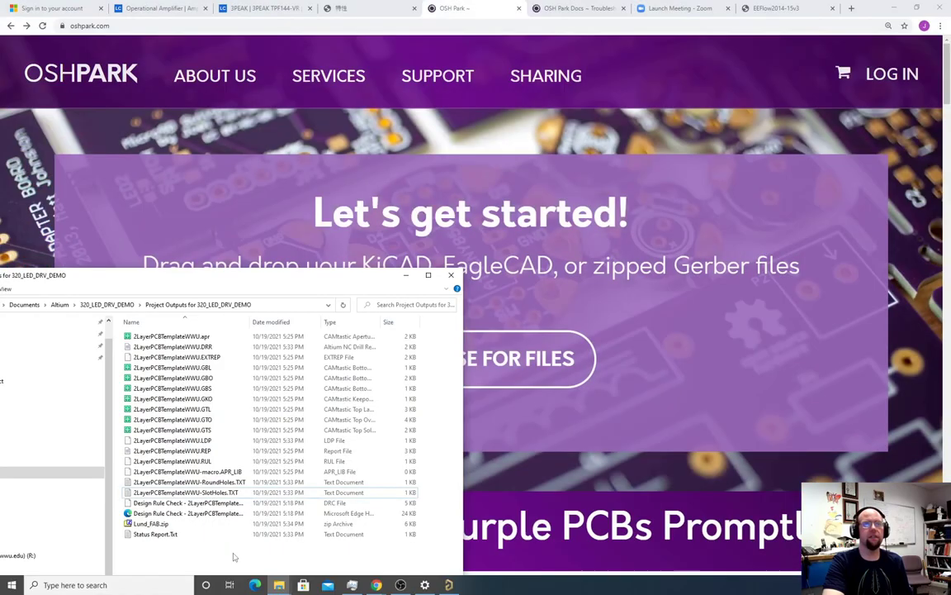
{"action": "left_click_drag", "start_coordinate": [152, 523], "coordinate": [542, 366]}
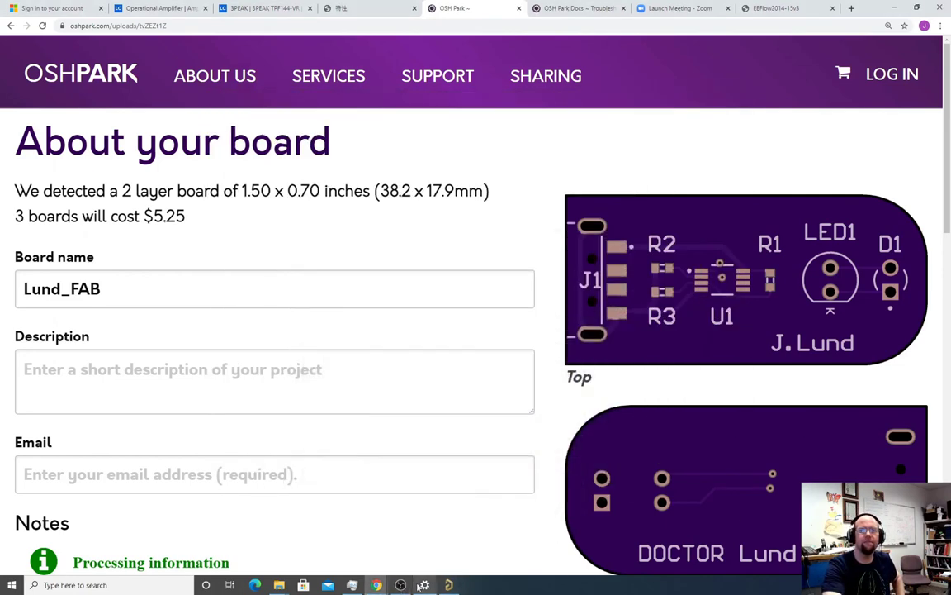
{"action": "left_click", "coordinate": [449, 584]}
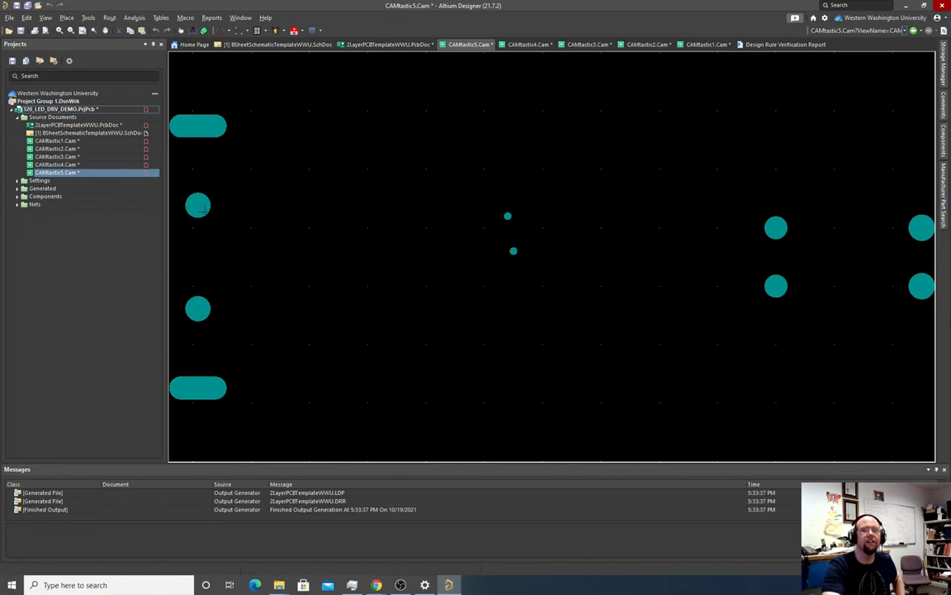
{"action": "left_click", "coordinate": [904, 8]}
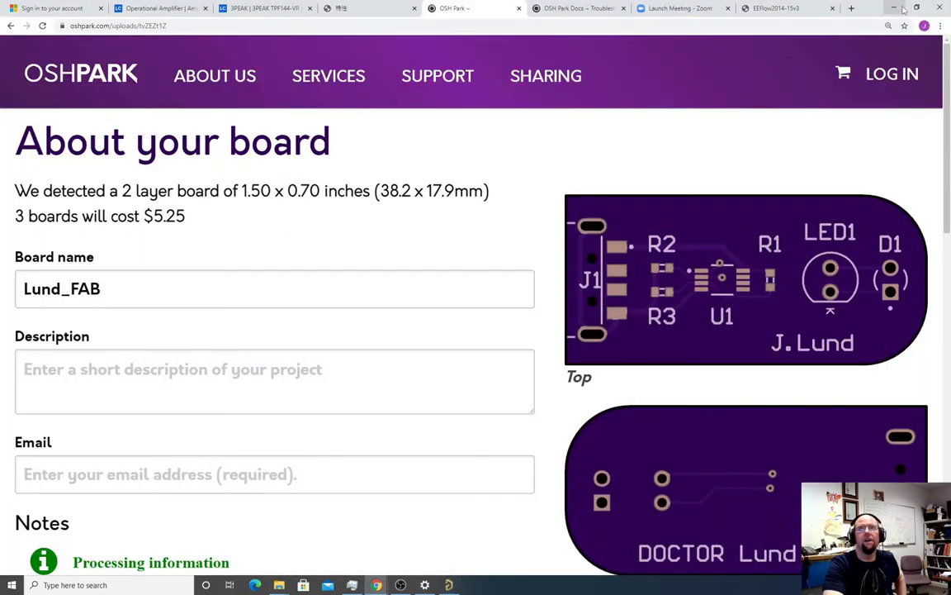